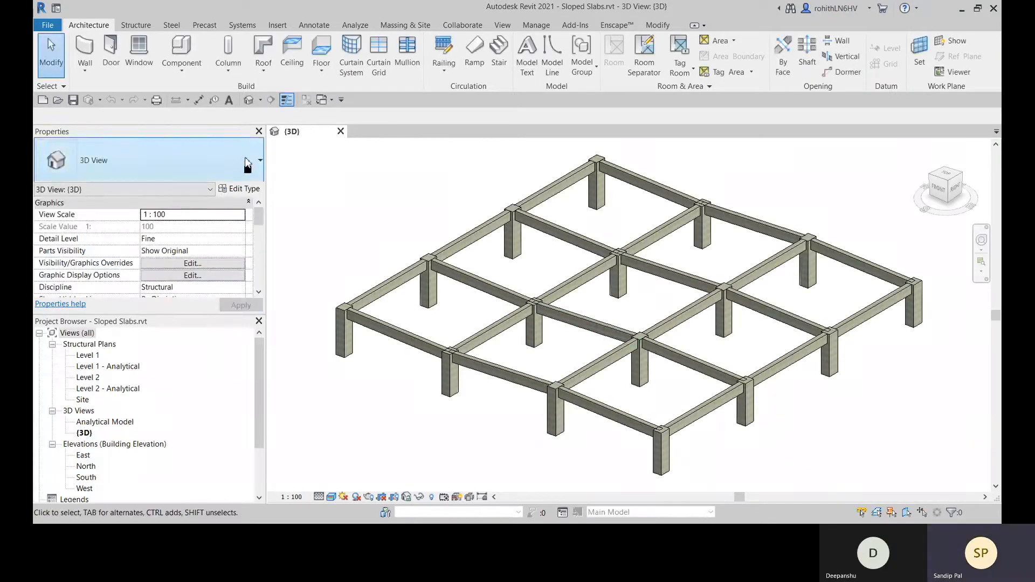
Step: Examine the sloped beam frame in 3D and check the top offsets of the low and high columns in the North elevation
{"action": "left_click", "coordinate": [323, 69]}
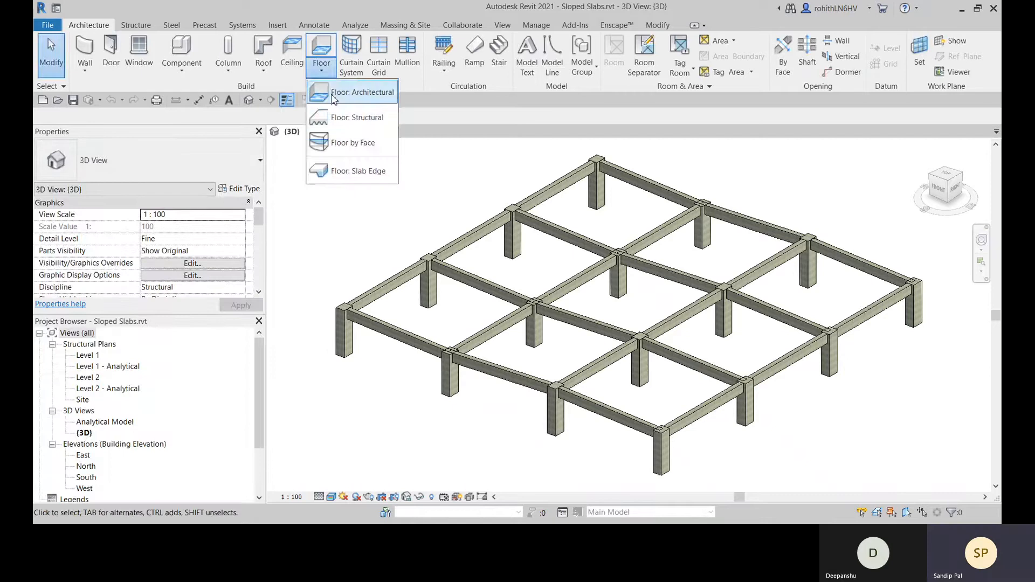
{"action": "left_click", "coordinate": [424, 188]}
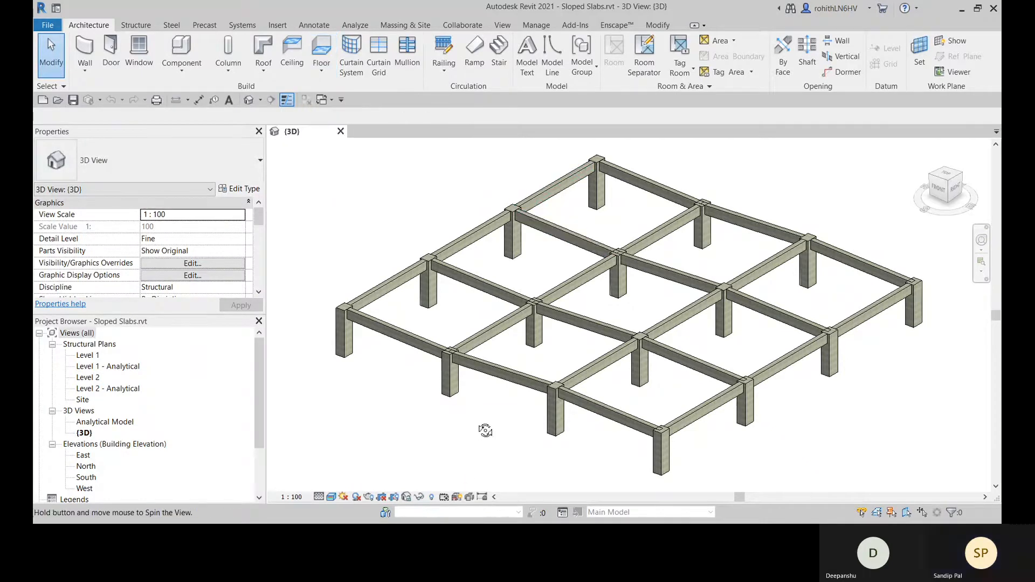
{"action": "middle_click_drag", "start_coordinate": [485, 430], "coordinate": [608, 292], "text": "shift"}
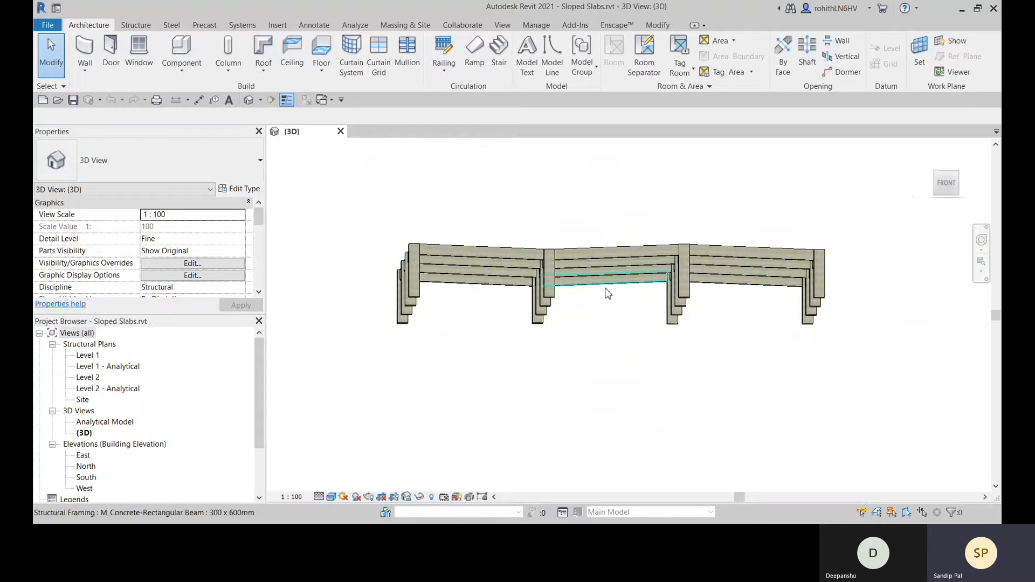
{"action": "middle_click_drag", "start_coordinate": [569, 337], "coordinate": [561, 302], "text": "shift"}
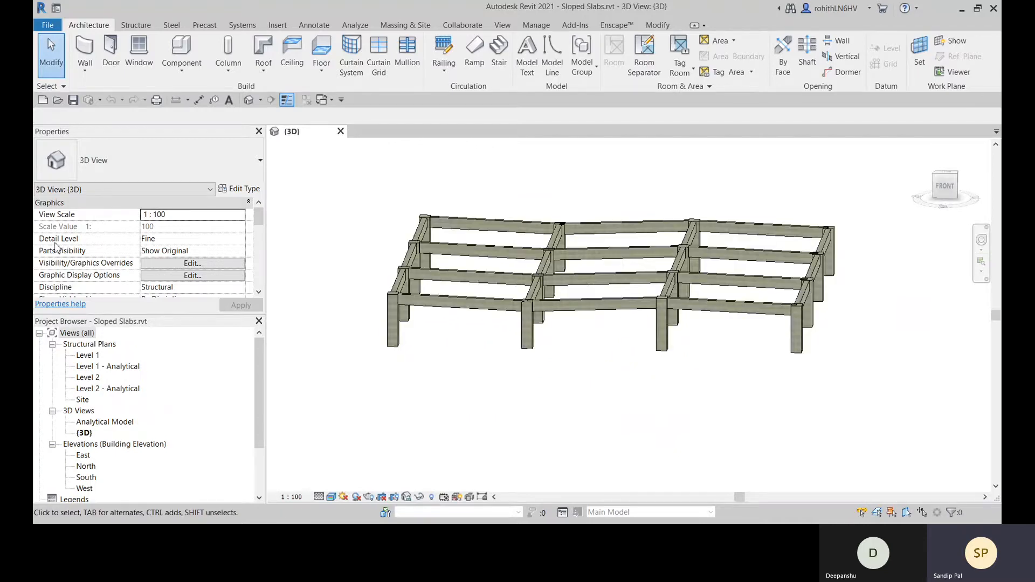
{"action": "double_click", "coordinate": [86, 467]}
{"action": "middle_click_drag", "start_coordinate": [612, 329], "coordinate": [492, 337]}
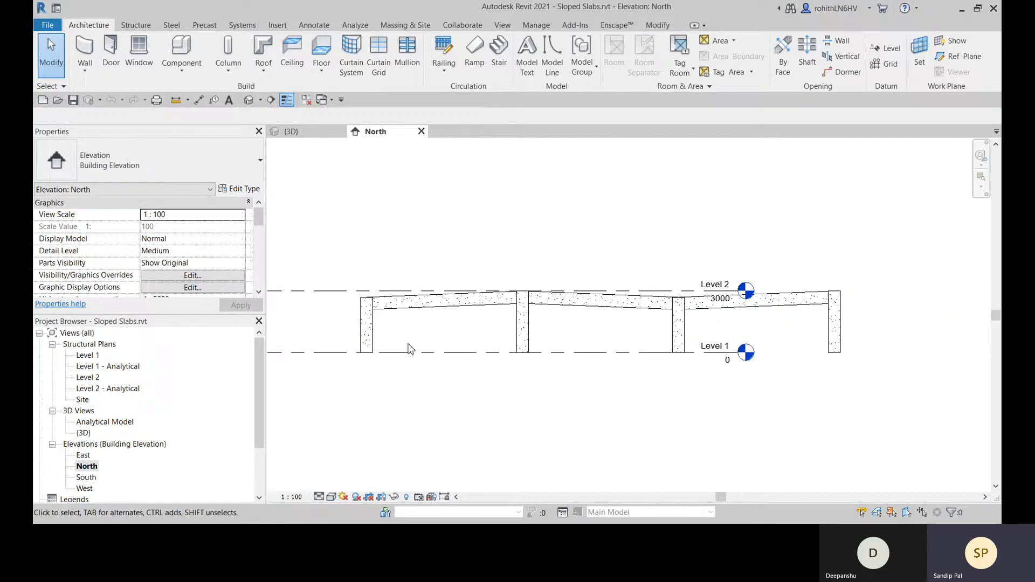
{"action": "left_click", "coordinate": [376, 337]}
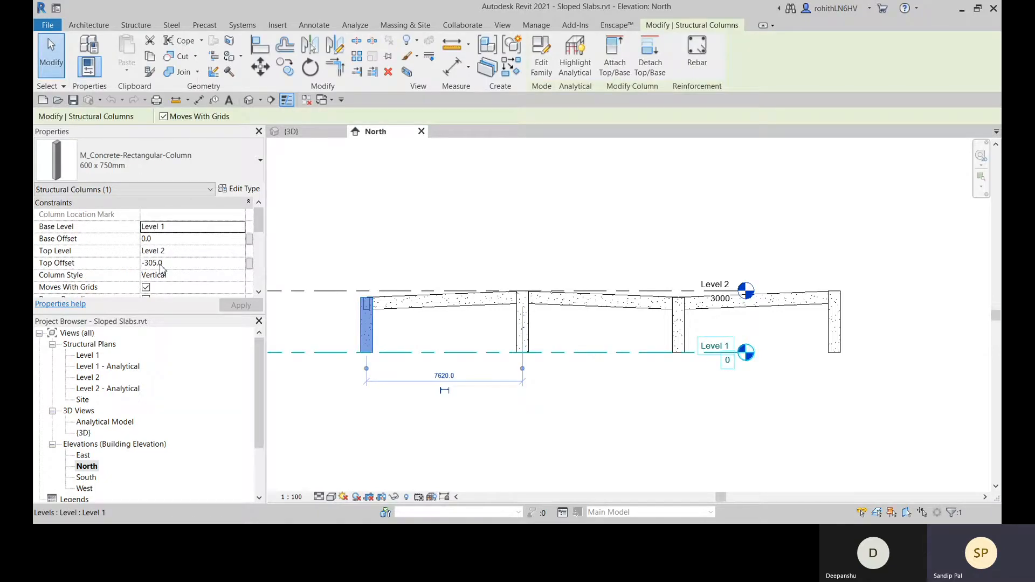
{"action": "left_click", "coordinate": [526, 316]}
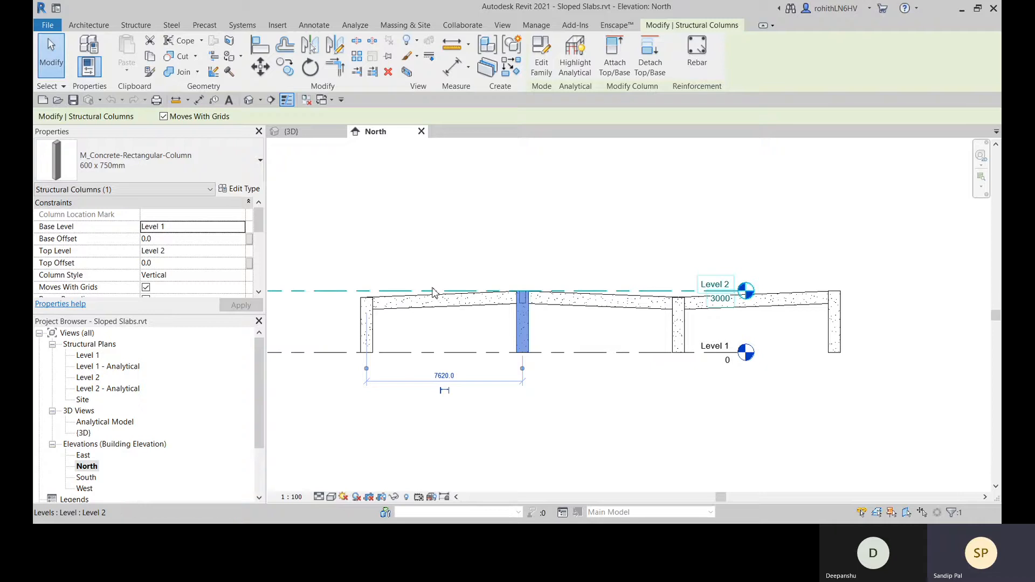
{"action": "left_click", "coordinate": [317, 132]}
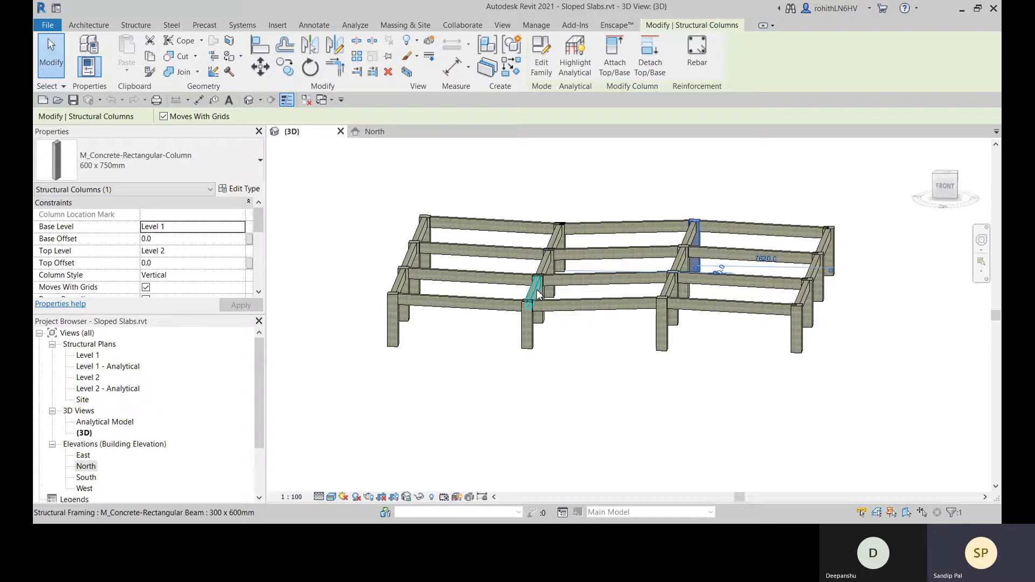
{"action": "key", "text": "Escape"}
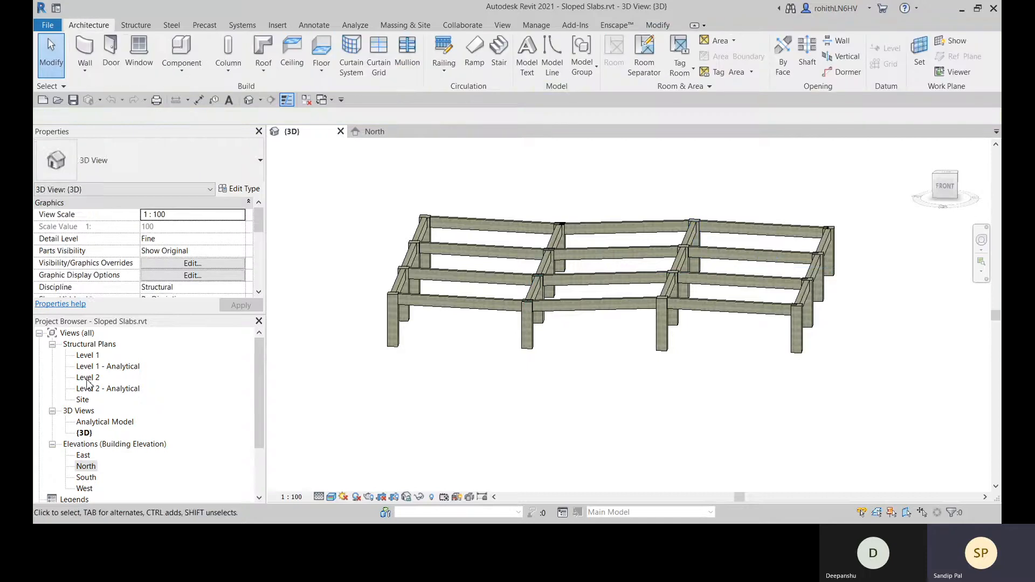
Step: Start a structural floor in the Level 2 plan using the 160mm Concrete With 50mm Metal Deck type
{"action": "double_click", "coordinate": [88, 378]}
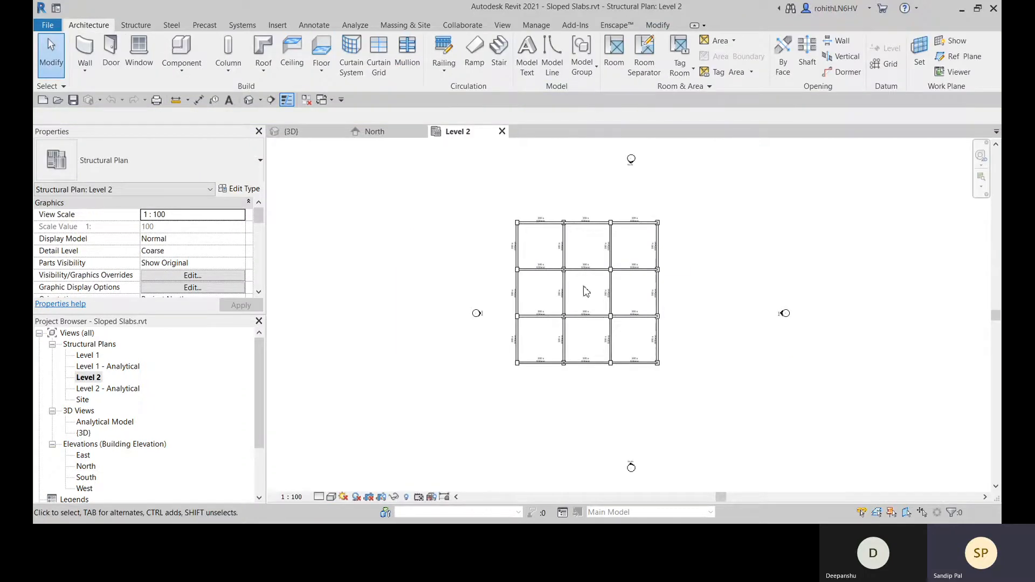
{"action": "scroll", "coordinate": [561, 231], "scroll_direction": "up", "scroll_amount": 3}
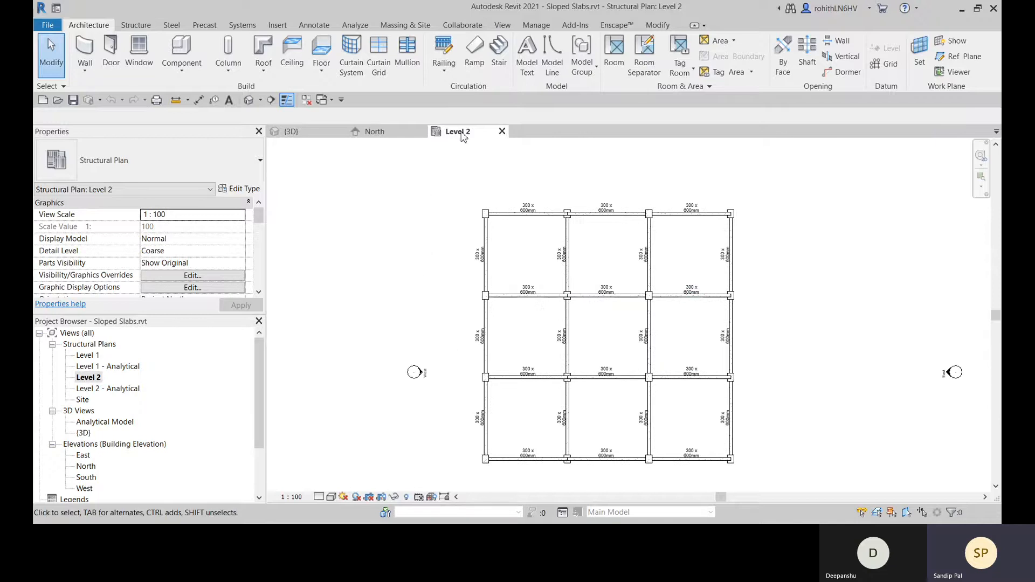
{"action": "left_click", "coordinate": [321, 69]}
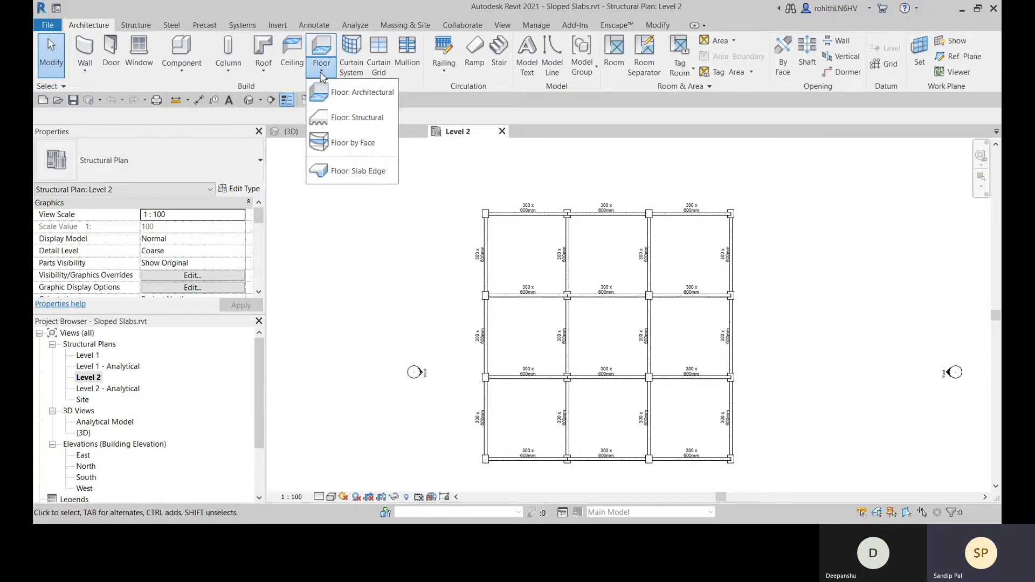
{"action": "left_click", "coordinate": [359, 117]}
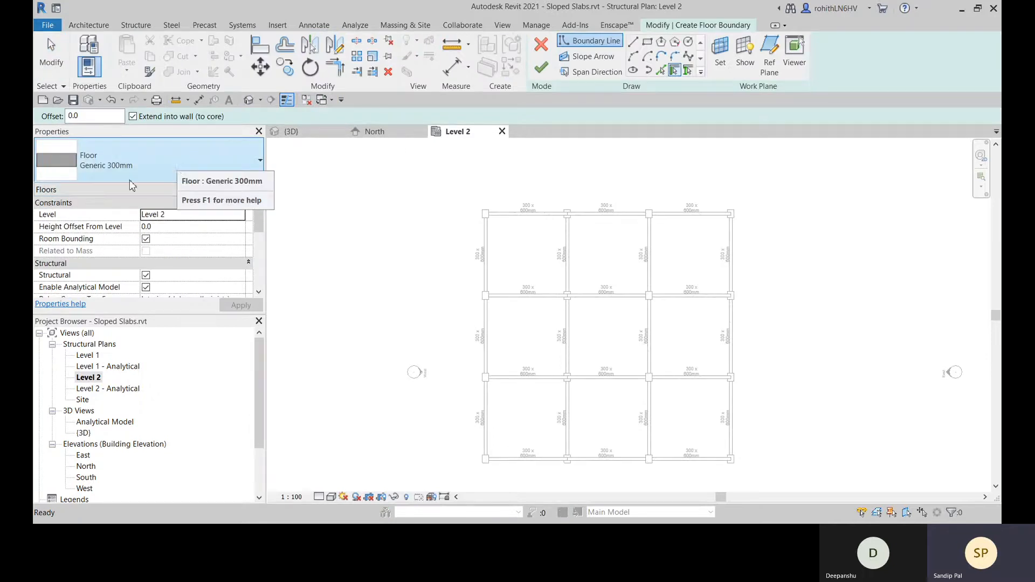
{"action": "left_click", "coordinate": [118, 161]}
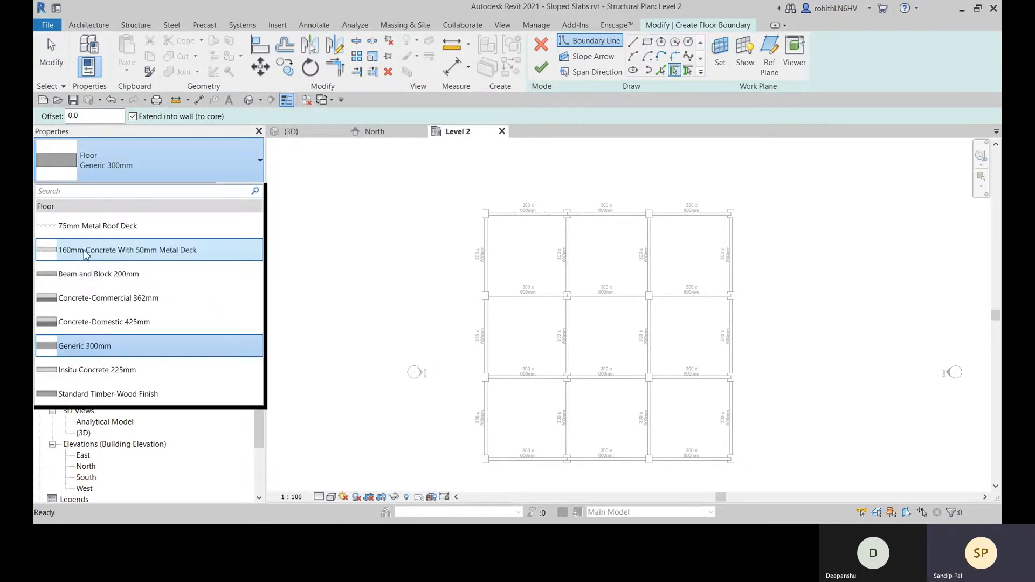
{"action": "left_click", "coordinate": [124, 250]}
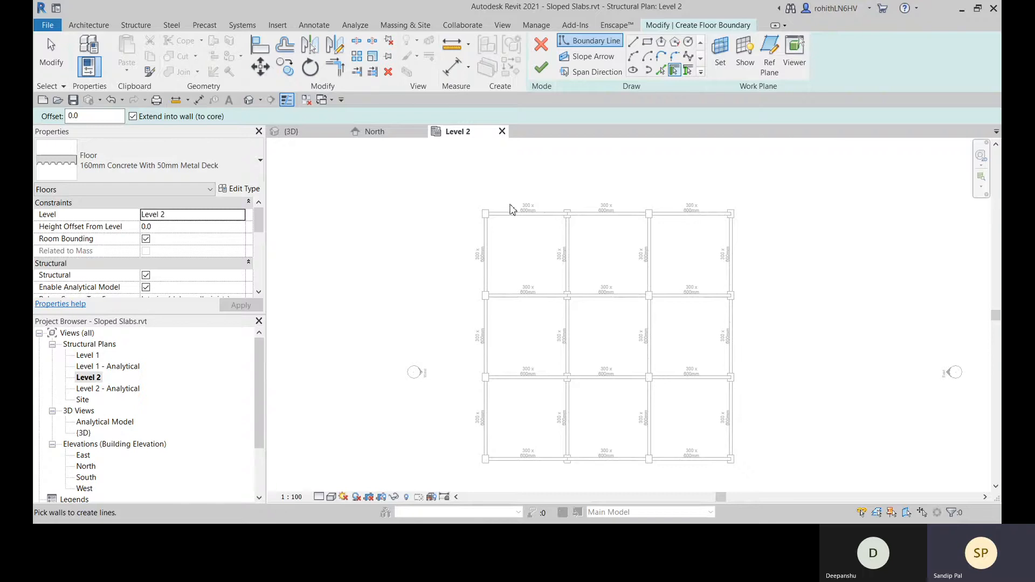
Step: Sketch a rectangular floor boundary between the beam endpoints at diagonally opposite corner columns of the frame, and finish the floor
{"action": "left_click", "coordinate": [648, 44]}
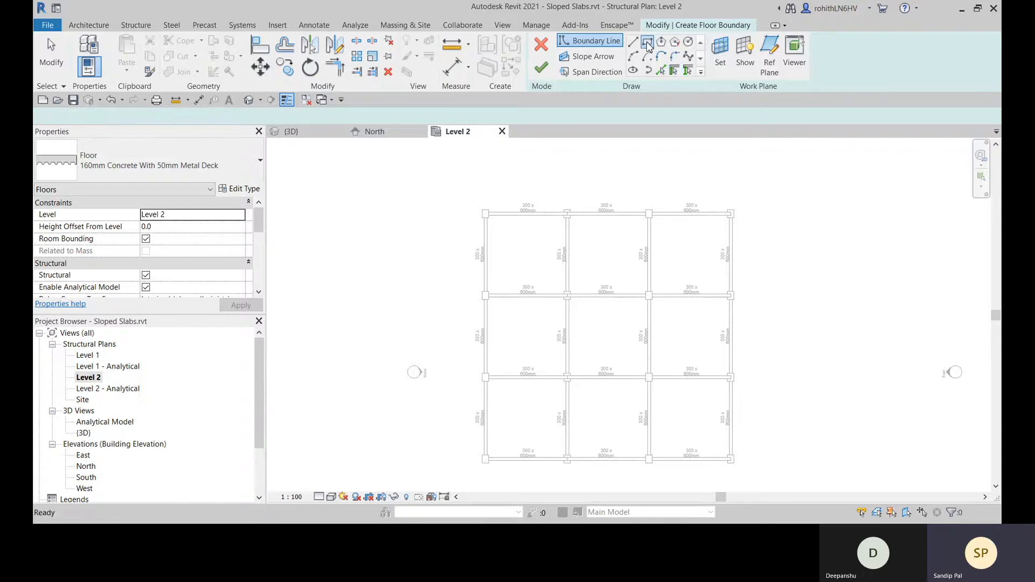
{"action": "scroll", "coordinate": [494, 222], "scroll_direction": "up", "scroll_amount": 5}
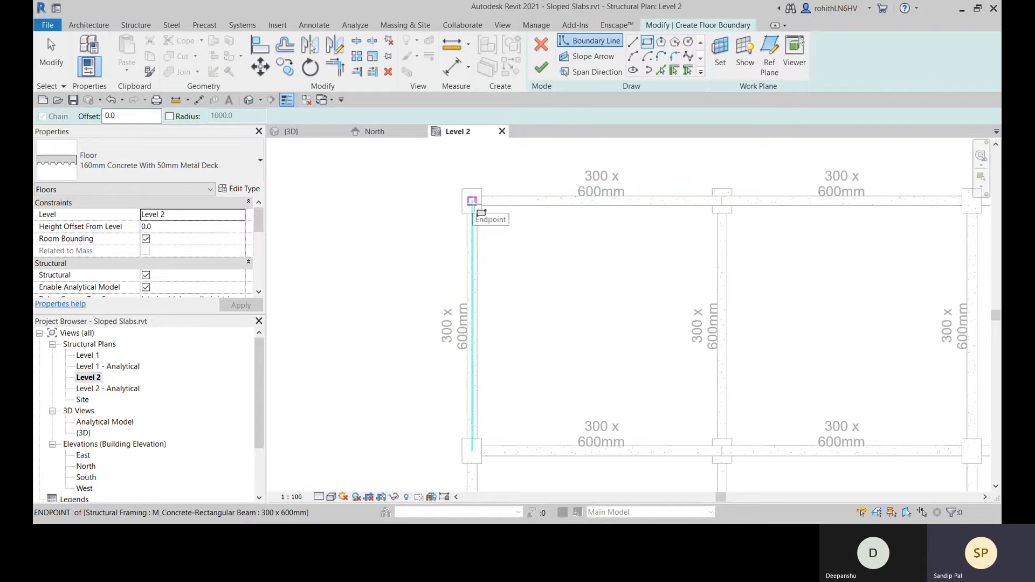
{"action": "left_click", "coordinate": [472, 201]}
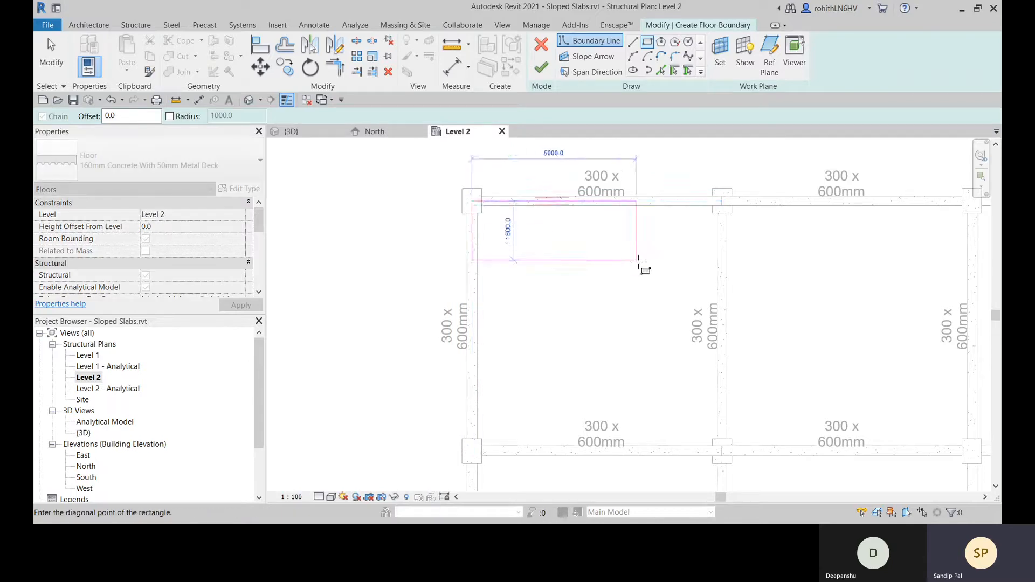
{"action": "scroll", "coordinate": [643, 264], "scroll_direction": "down", "scroll_amount": 4}
{"action": "middle_click_drag", "start_coordinate": [657, 303], "coordinate": [548, 222]}
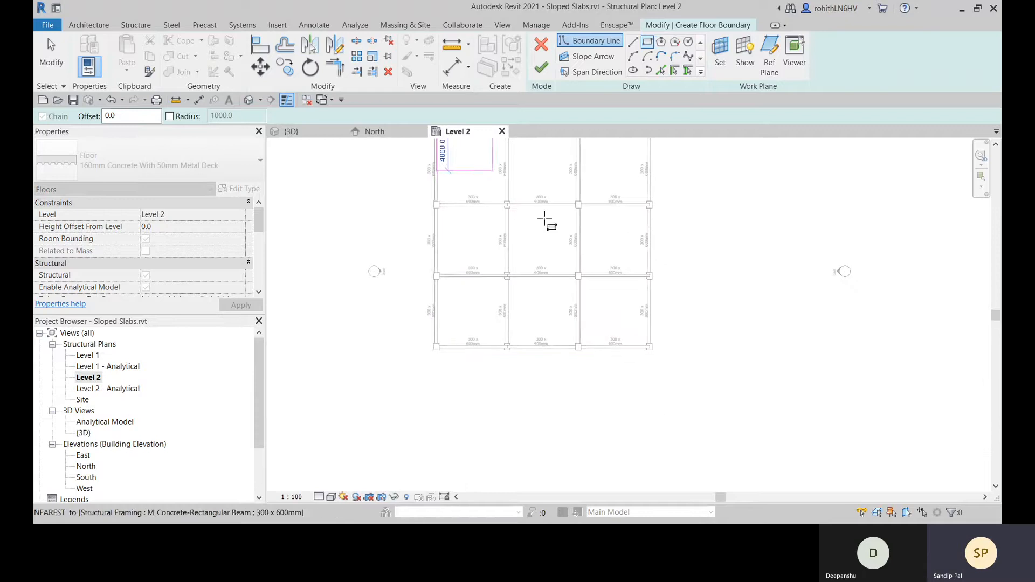
{"action": "scroll", "coordinate": [657, 351], "scroll_direction": "up", "scroll_amount": 3}
{"action": "scroll", "coordinate": [656, 349], "scroll_direction": "up", "scroll_amount": 4}
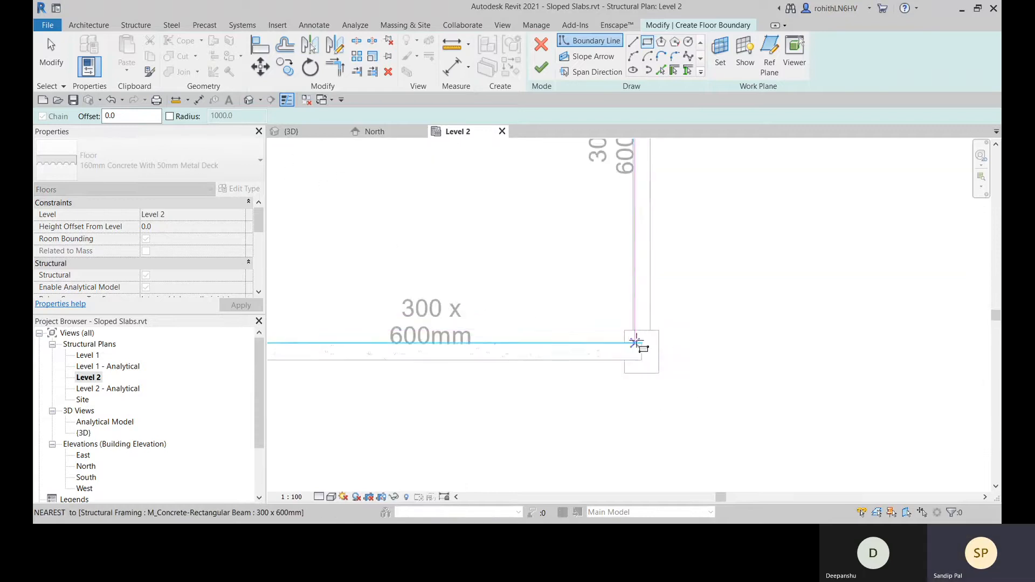
{"action": "scroll", "coordinate": [637, 351], "scroll_direction": "up", "scroll_amount": 1}
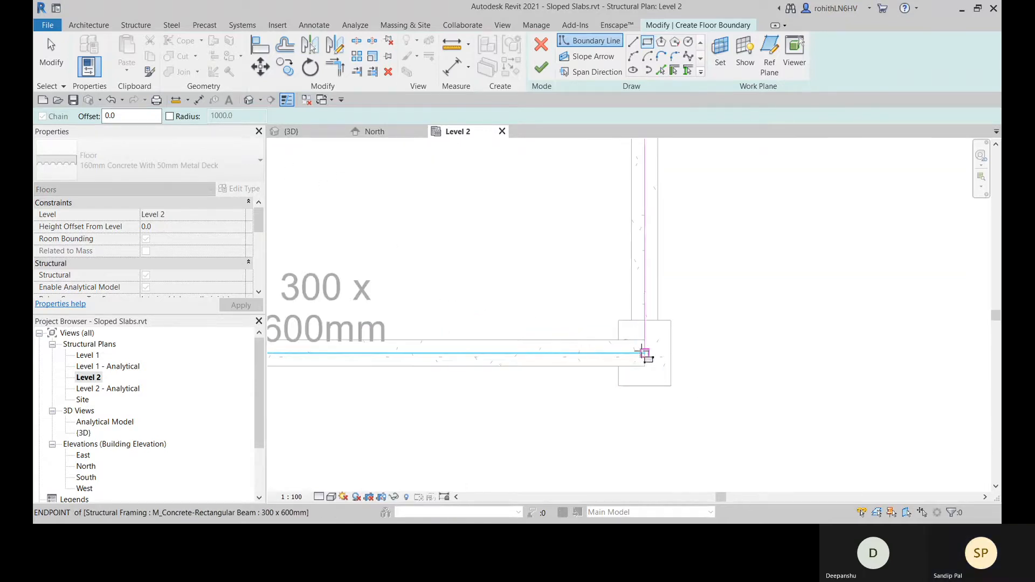
{"action": "left_click", "coordinate": [643, 352]}
{"action": "scroll", "coordinate": [690, 339], "scroll_direction": "down", "scroll_amount": 6}
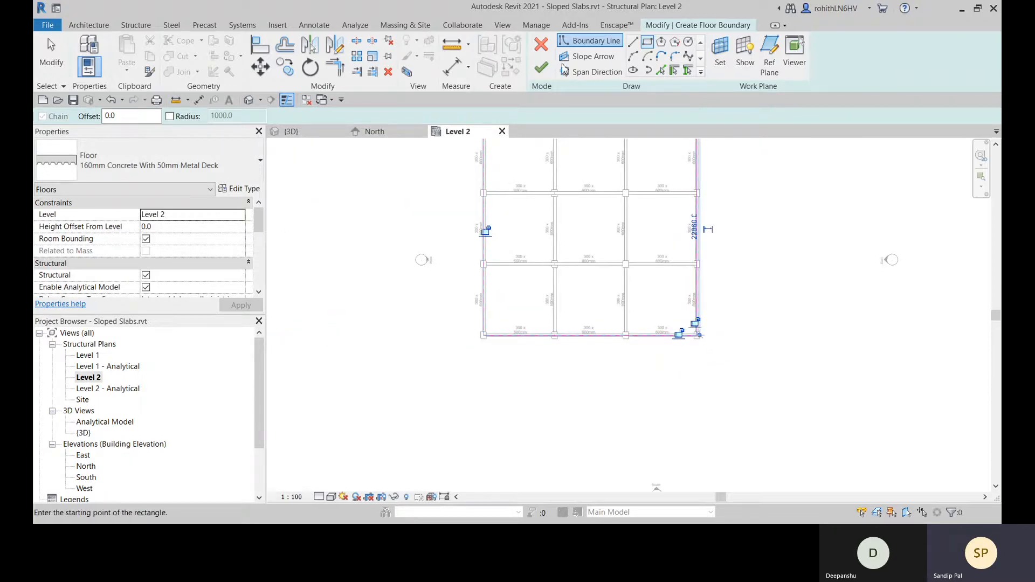
{"action": "left_click", "coordinate": [541, 67]}
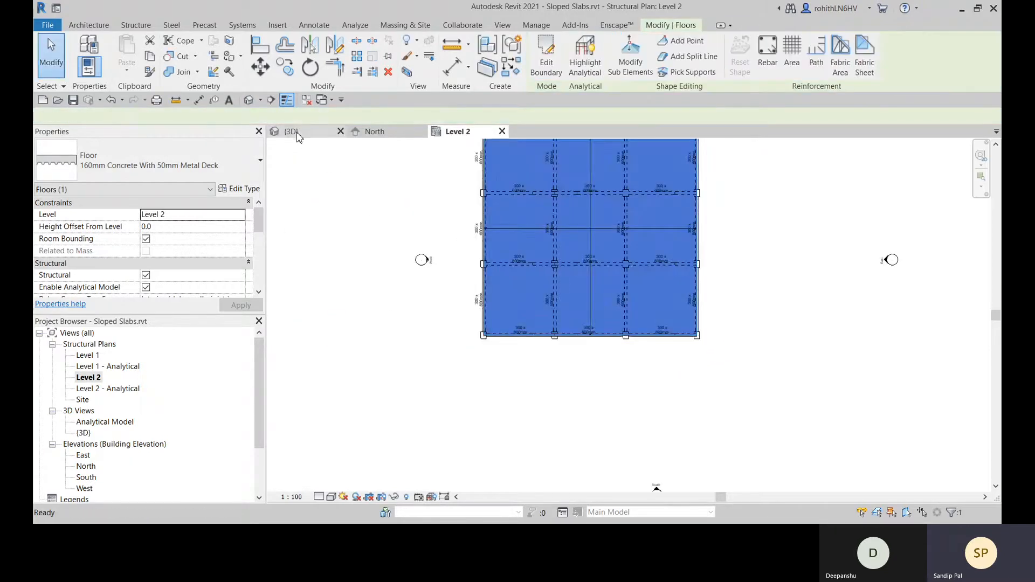
Step: Examine how the flat floor sits against the sloped beams in the 3D view and along the North elevation
{"action": "left_click", "coordinate": [297, 132]}
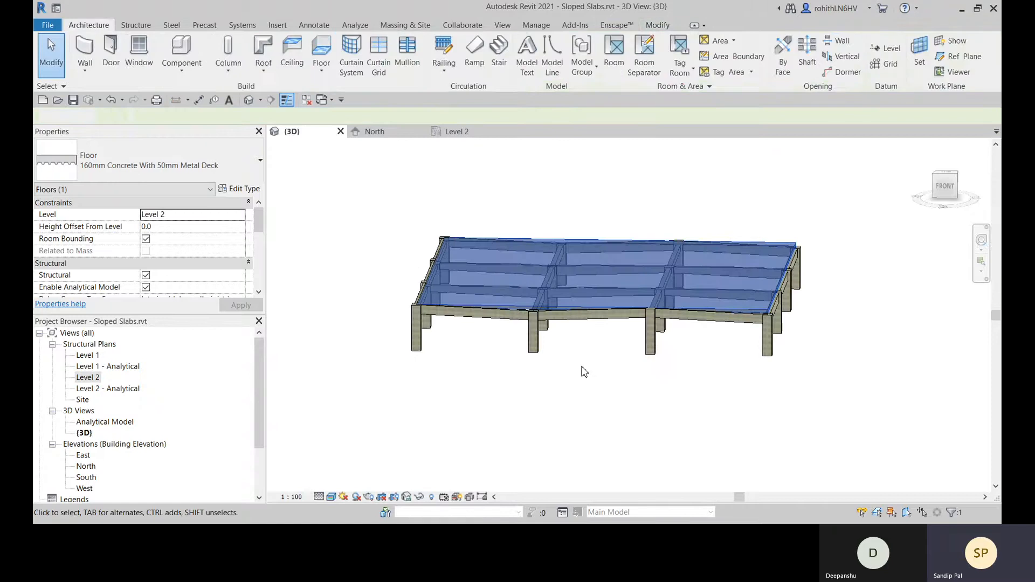
{"action": "left_click", "coordinate": [611, 382]}
{"action": "middle_click_drag", "start_coordinate": [607, 373], "coordinate": [497, 393], "text": "shift"}
{"action": "scroll", "coordinate": [579, 275], "scroll_direction": "up", "scroll_amount": 4}
{"action": "left_click", "coordinate": [578, 274]}
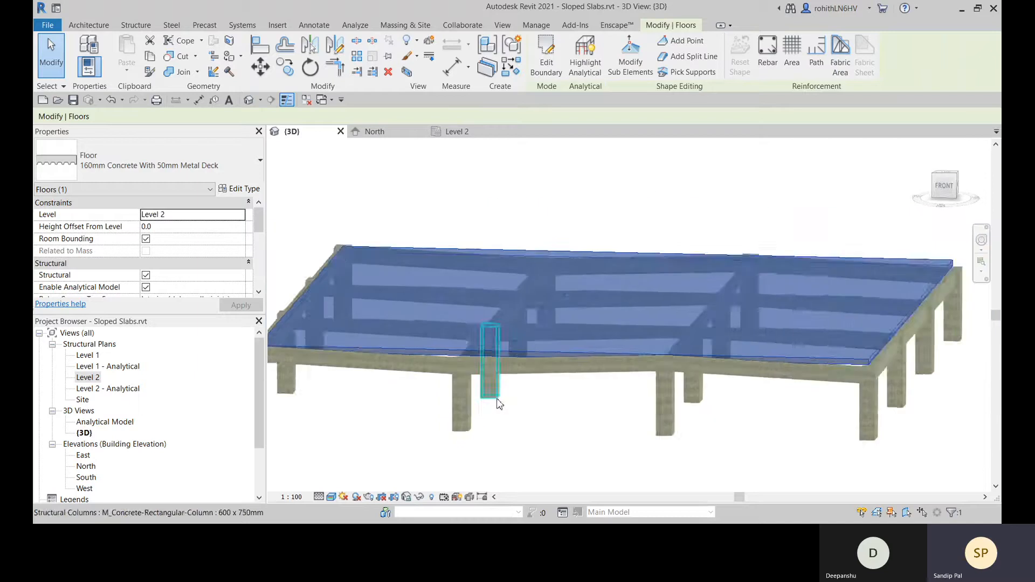
{"action": "scroll", "coordinate": [518, 462], "scroll_direction": "down", "scroll_amount": 3}
{"action": "middle_click_drag", "start_coordinate": [517, 463], "coordinate": [498, 412], "text": "shift"}
{"action": "left_click", "coordinate": [565, 487]}
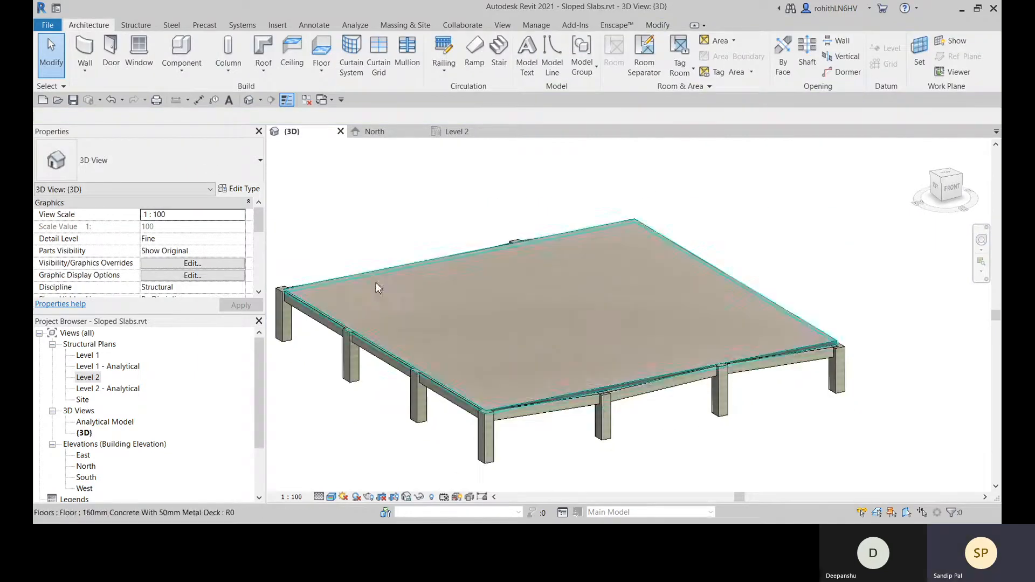
{"action": "left_click", "coordinate": [371, 132]}
{"action": "scroll", "coordinate": [375, 297], "scroll_direction": "up", "scroll_amount": 5}
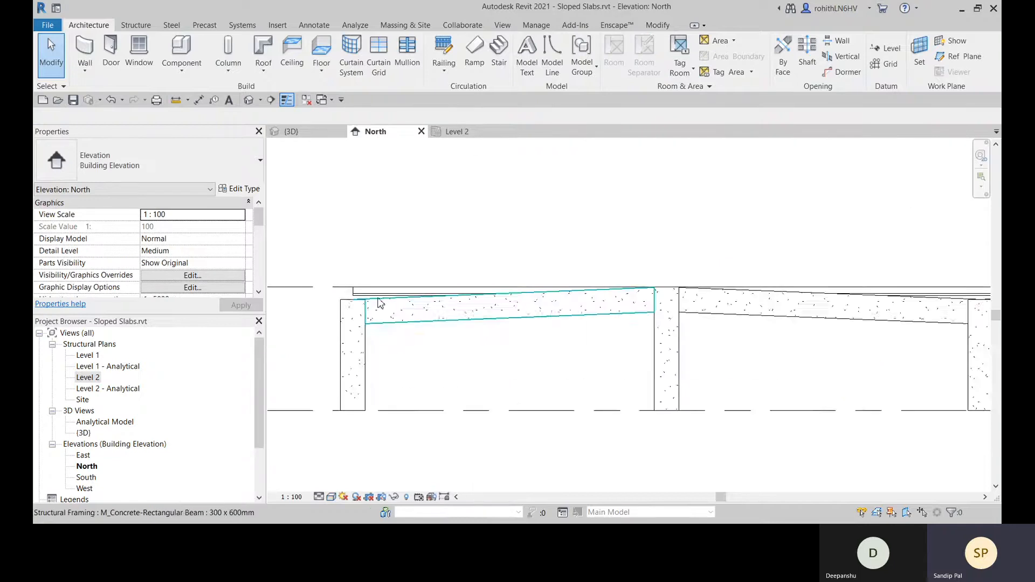
{"action": "middle_click_drag", "start_coordinate": [561, 341], "coordinate": [335, 335]}
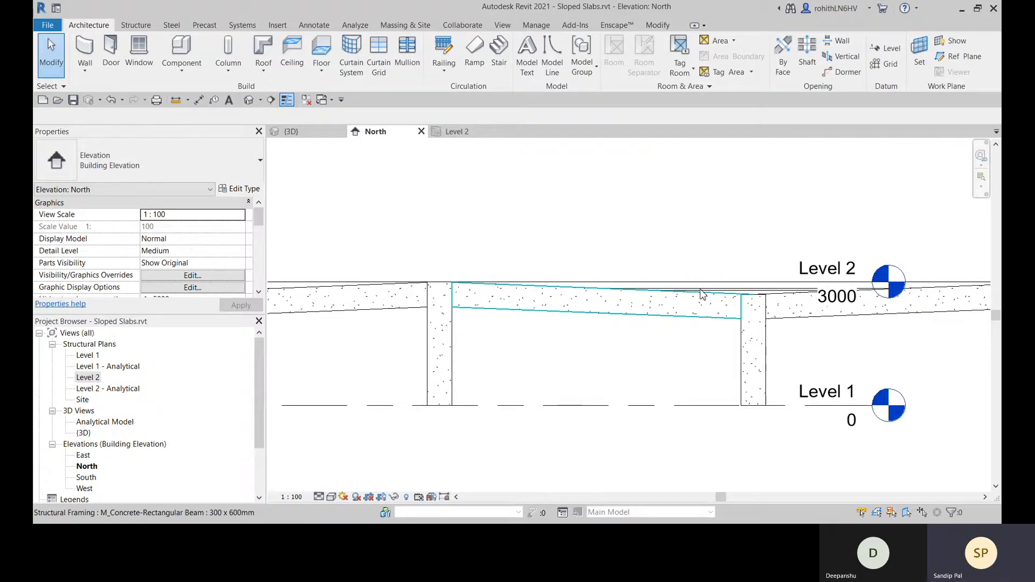
{"action": "middle_click_drag", "start_coordinate": [702, 293], "coordinate": [515, 276]}
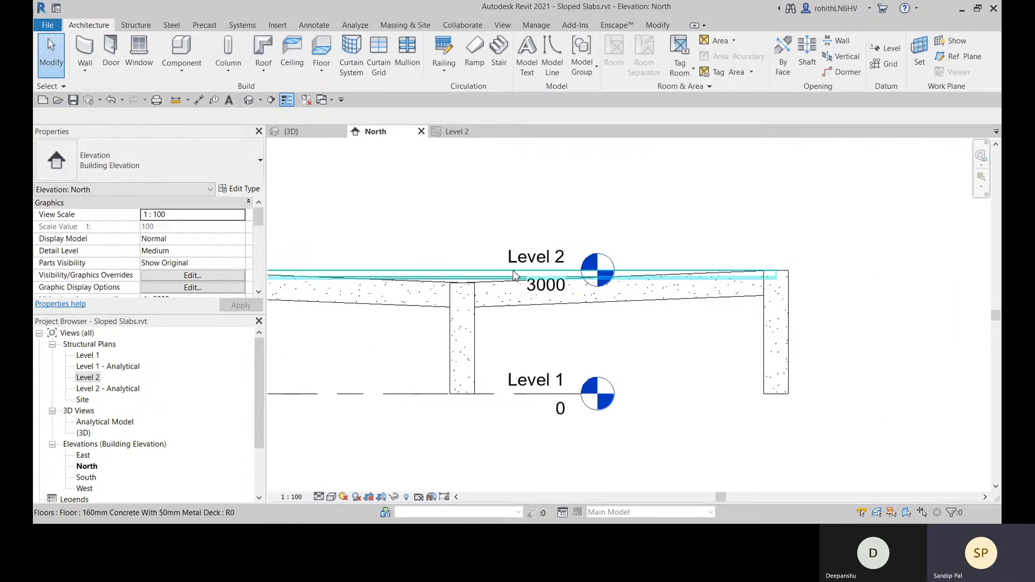
Step: Check the floor type's thickness and set the floor's height offset from Level 2 to 210 in the North elevation
{"action": "left_click", "coordinate": [473, 278]}
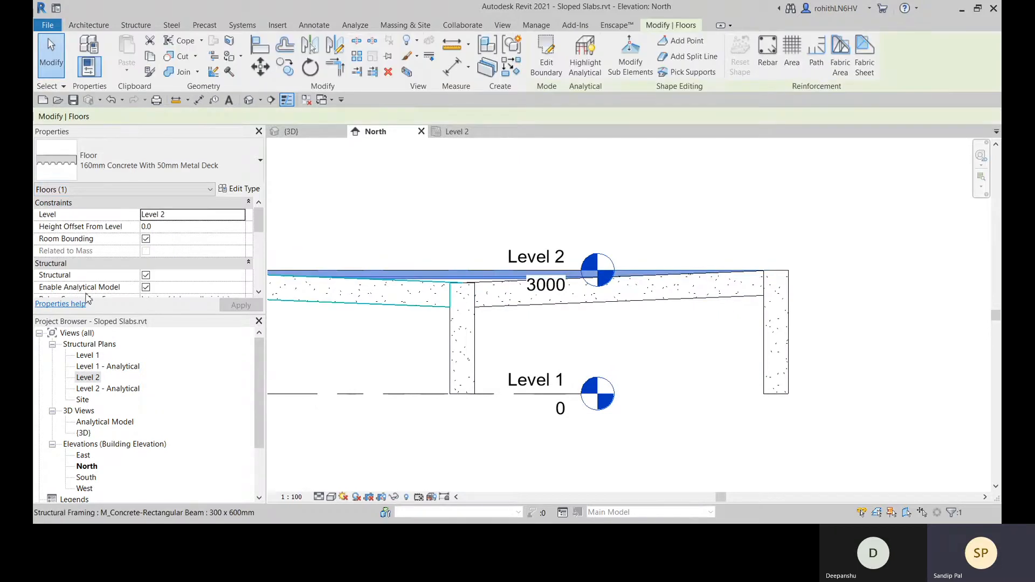
{"action": "left_click", "coordinate": [237, 189]}
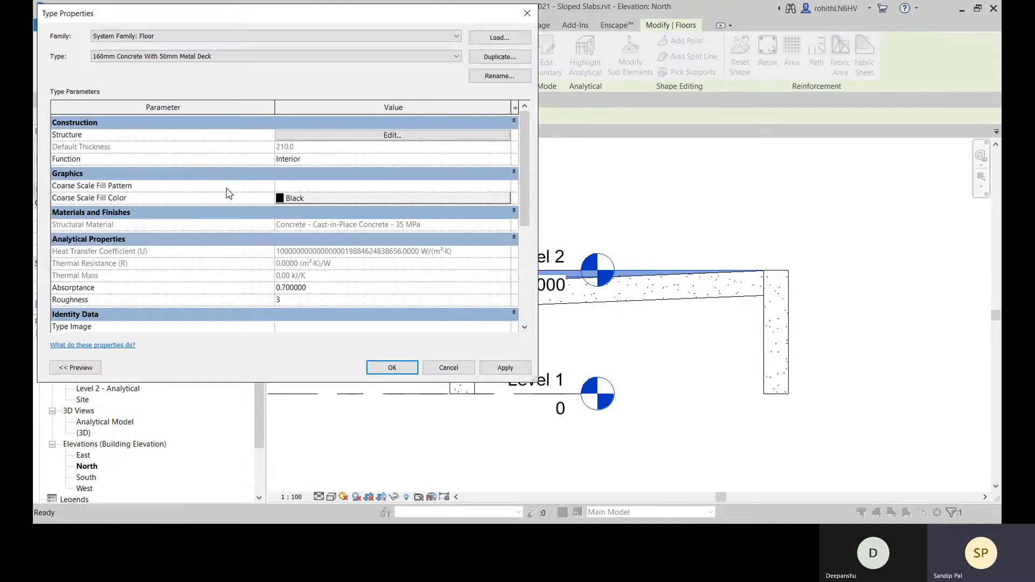
{"action": "left_click", "coordinate": [458, 367]}
{"action": "left_click", "coordinate": [171, 226]}
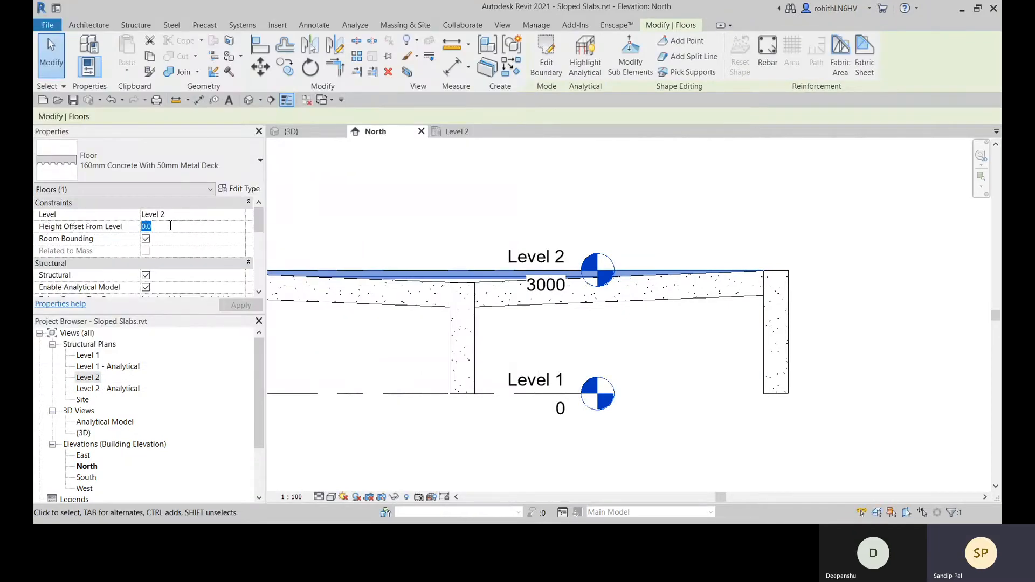
{"action": "type", "text": "21"}
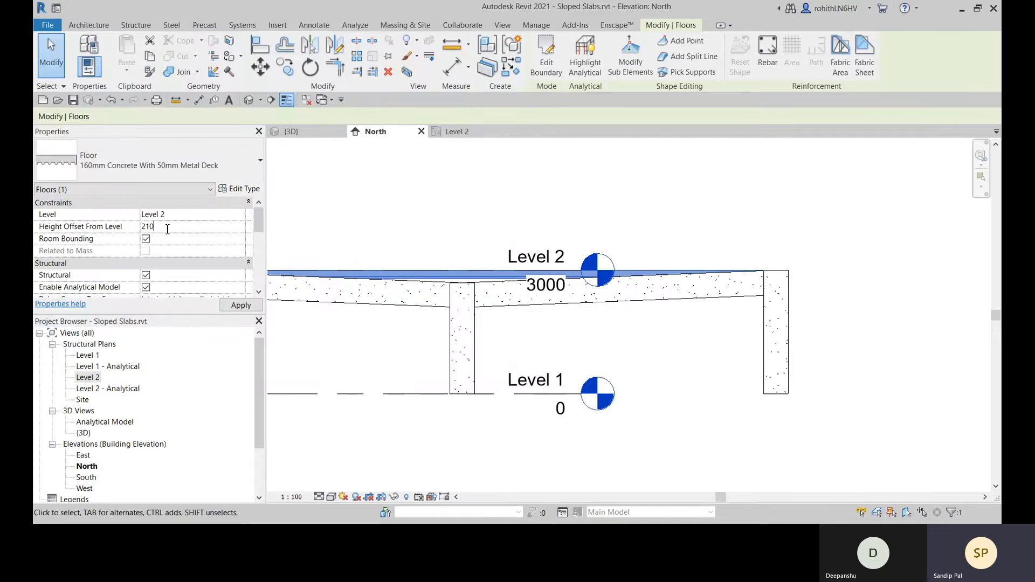
{"action": "type", "text": "0"}
{"action": "key", "text": "Return"}
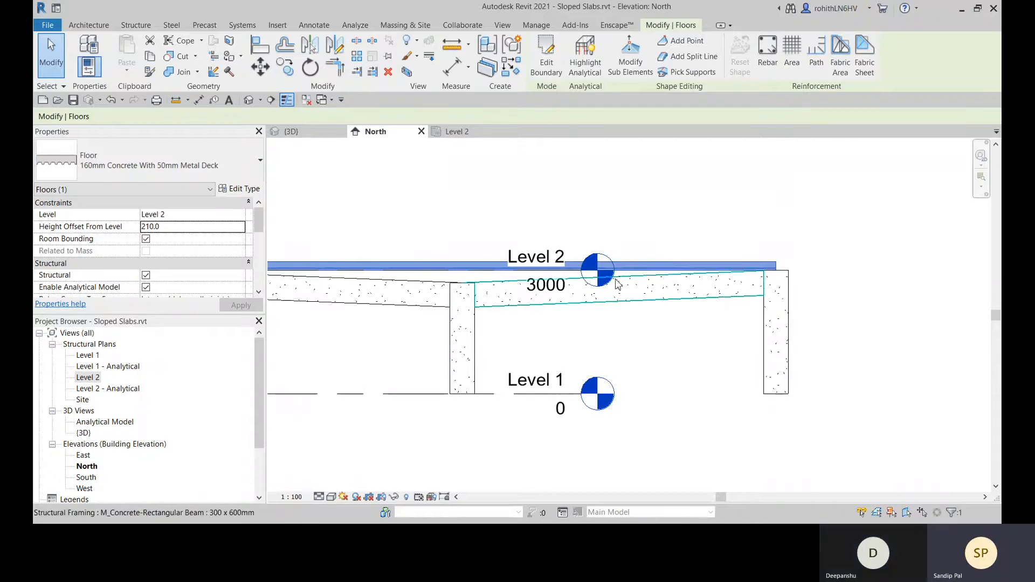
{"action": "scroll", "coordinate": [464, 367], "scroll_direction": "down", "scroll_amount": 2}
{"action": "middle_click_drag", "start_coordinate": [472, 371], "coordinate": [702, 358]}
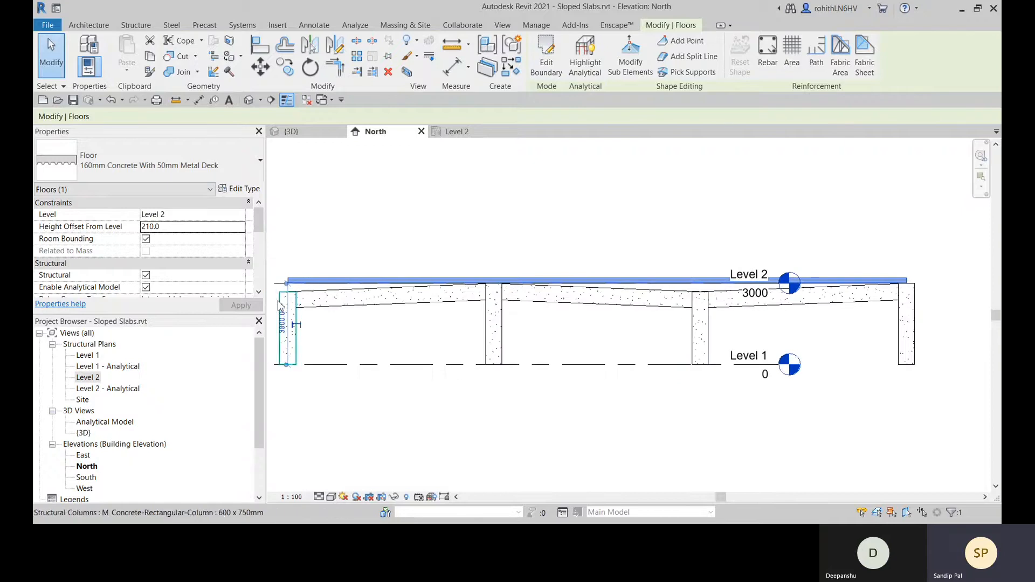
Step: Examine the gap between the floor's underside and the sloped beams in the North elevation and the 3D view
{"action": "scroll", "coordinate": [291, 286], "scroll_direction": "up", "scroll_amount": 2}
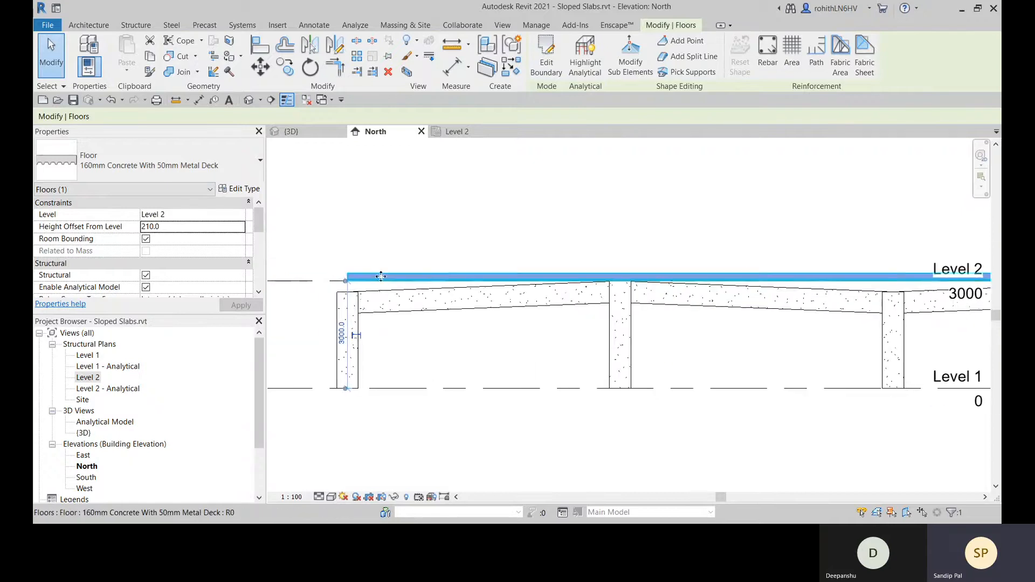
{"action": "scroll", "coordinate": [343, 278], "scroll_direction": "up", "scroll_amount": 4}
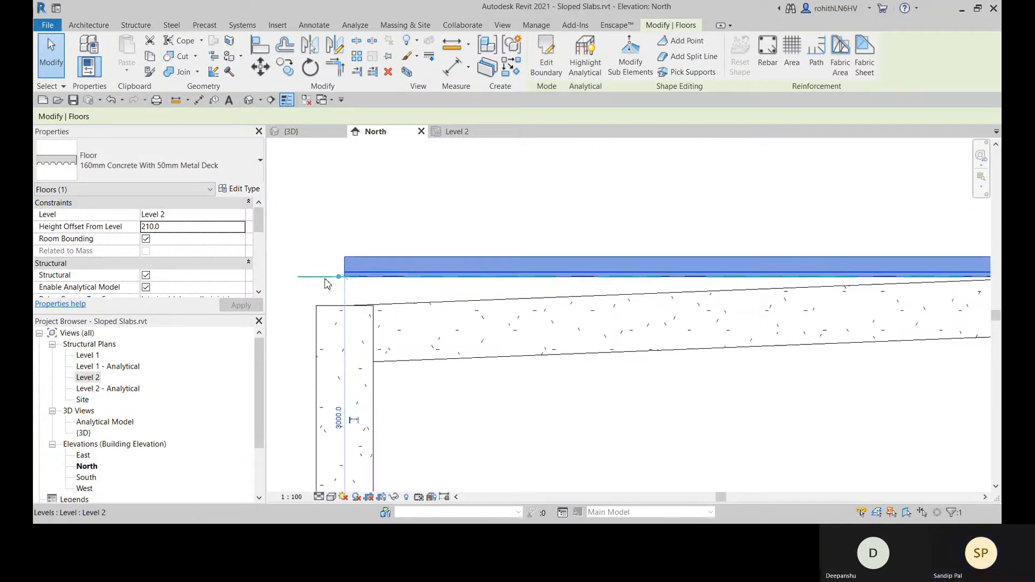
{"action": "scroll", "coordinate": [359, 276], "scroll_direction": "down", "scroll_amount": 1}
{"action": "scroll", "coordinate": [360, 277], "scroll_direction": "down", "scroll_amount": 5}
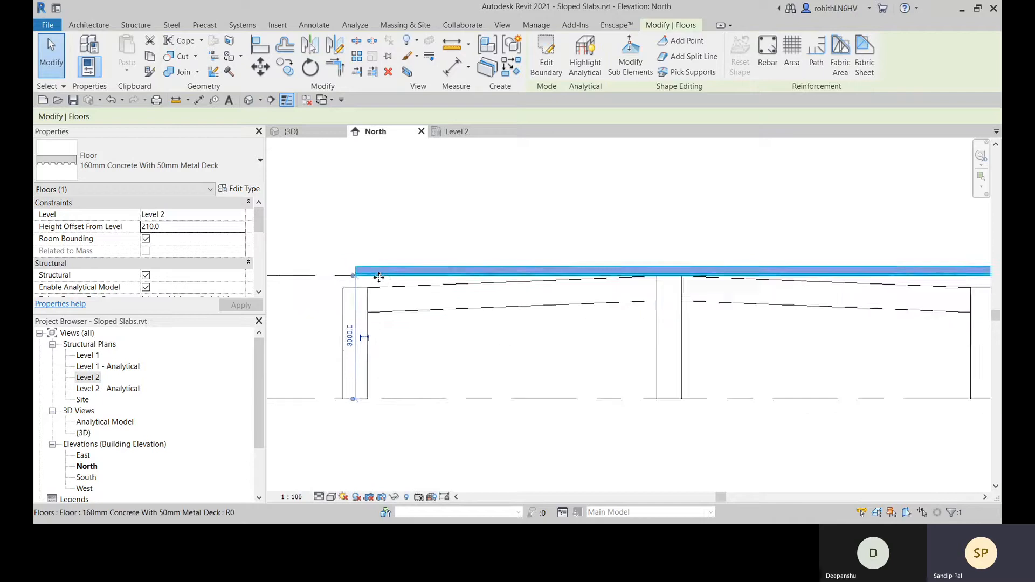
{"action": "left_click", "coordinate": [299, 132]}
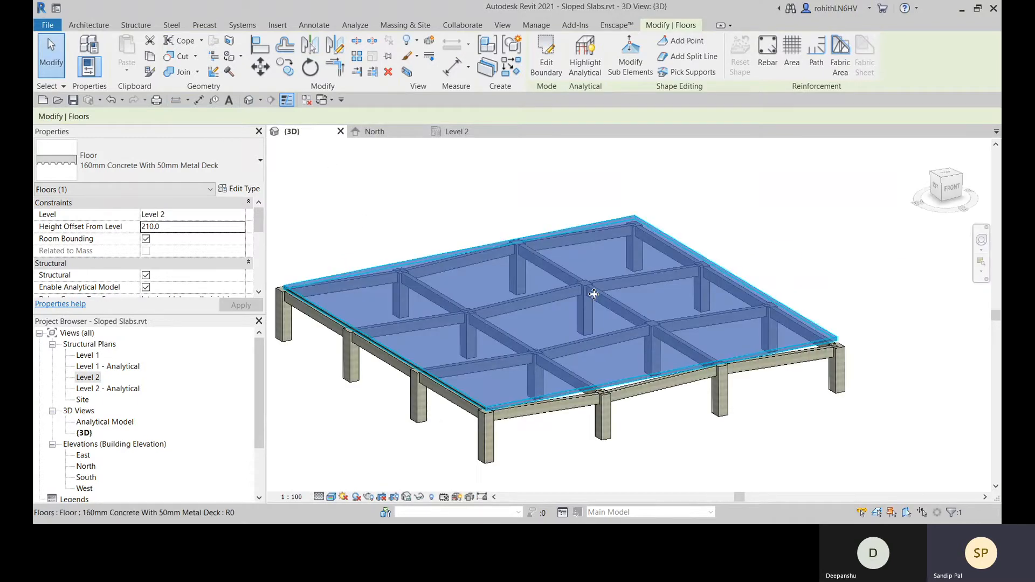
{"action": "scroll", "coordinate": [590, 447], "scroll_direction": "down", "scroll_amount": 1}
{"action": "middle_click_drag", "start_coordinate": [593, 453], "coordinate": [469, 428], "text": "shift"}
{"action": "scroll", "coordinate": [467, 416], "scroll_direction": "up", "scroll_amount": 2}
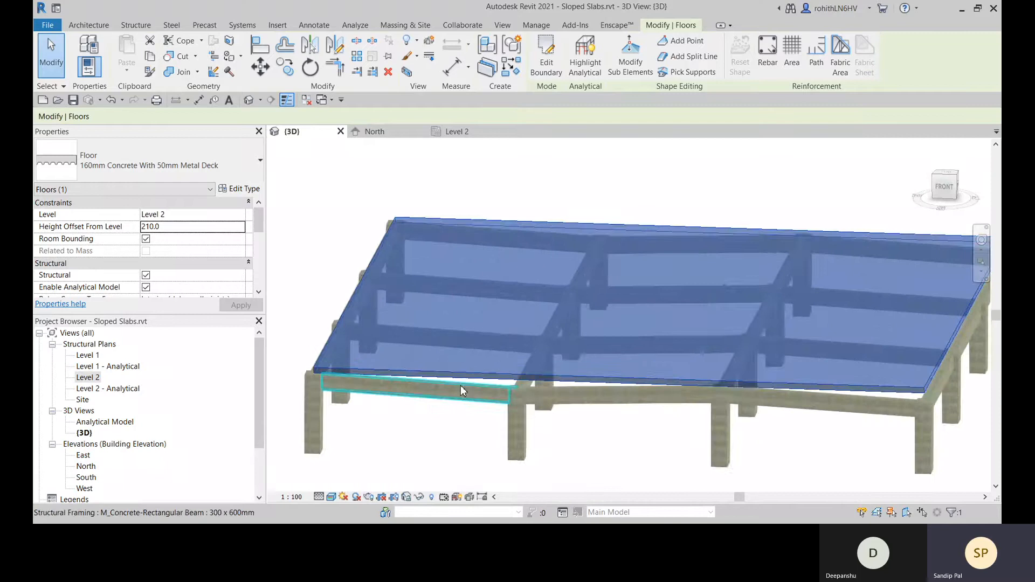
Step: Start Pick Supports on the floor in the 3D view and pick the first beam along the front edge as a support
{"action": "left_click", "coordinate": [443, 462]}
{"action": "left_click", "coordinate": [493, 376]}
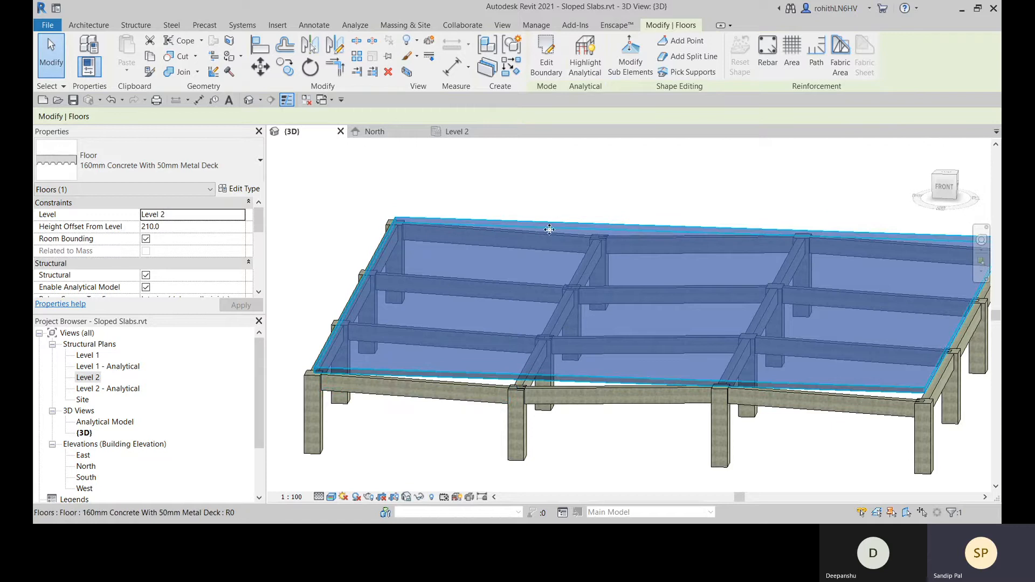
{"action": "left_click", "coordinate": [694, 73]}
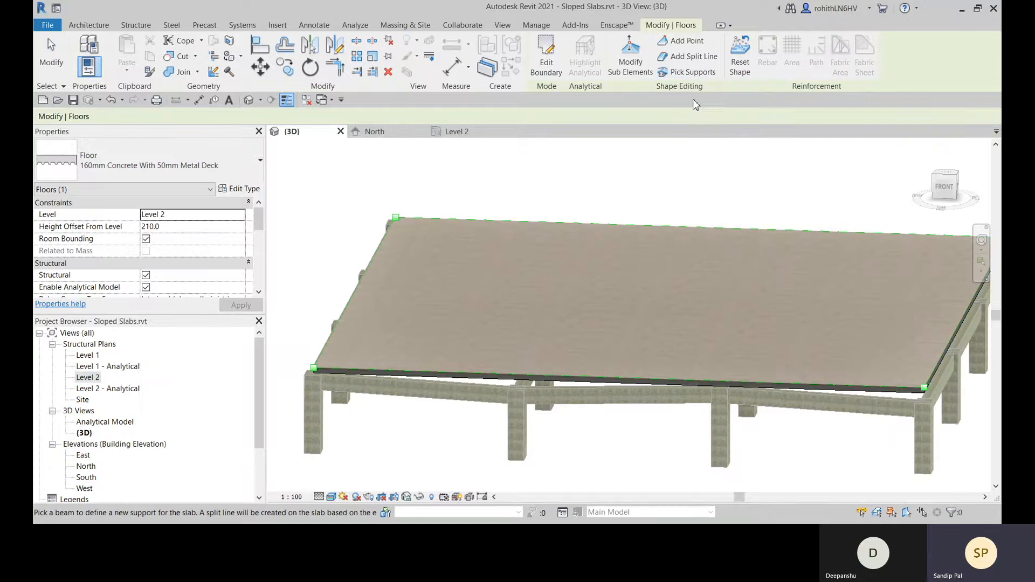
{"action": "left_click", "coordinate": [420, 394]}
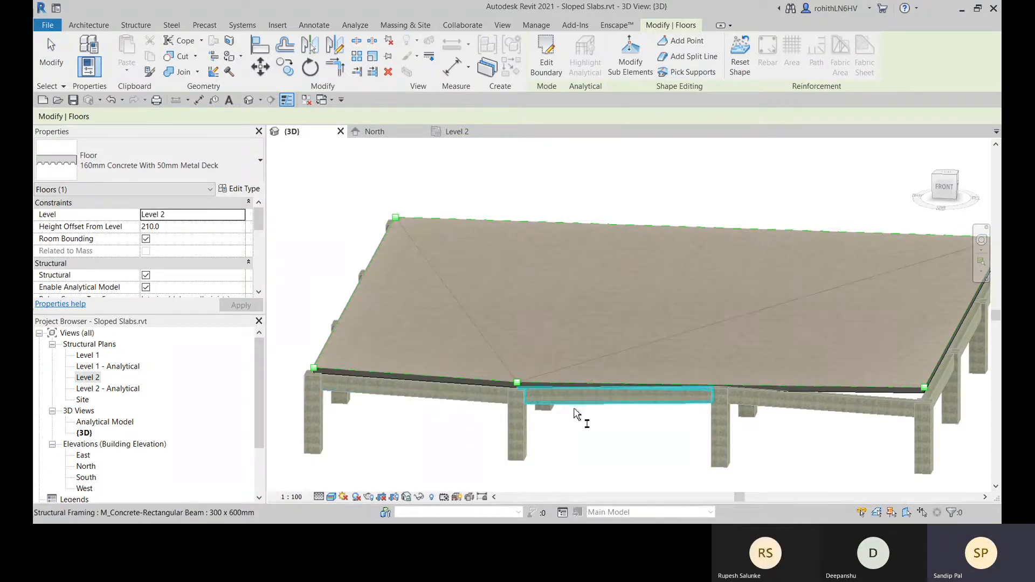
Step: Pick the remaining beams around the frame's perimeter as floor supports, working around all sides of the slab
{"action": "middle_click_drag", "start_coordinate": [577, 414], "coordinate": [597, 380], "text": "shift"}
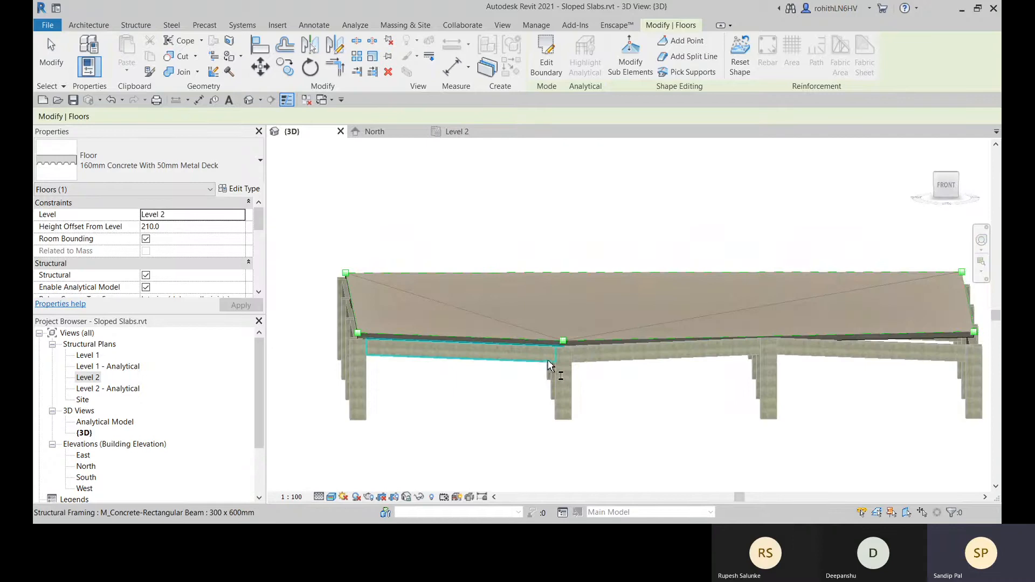
{"action": "scroll", "coordinate": [558, 360], "scroll_direction": "up", "scroll_amount": 2}
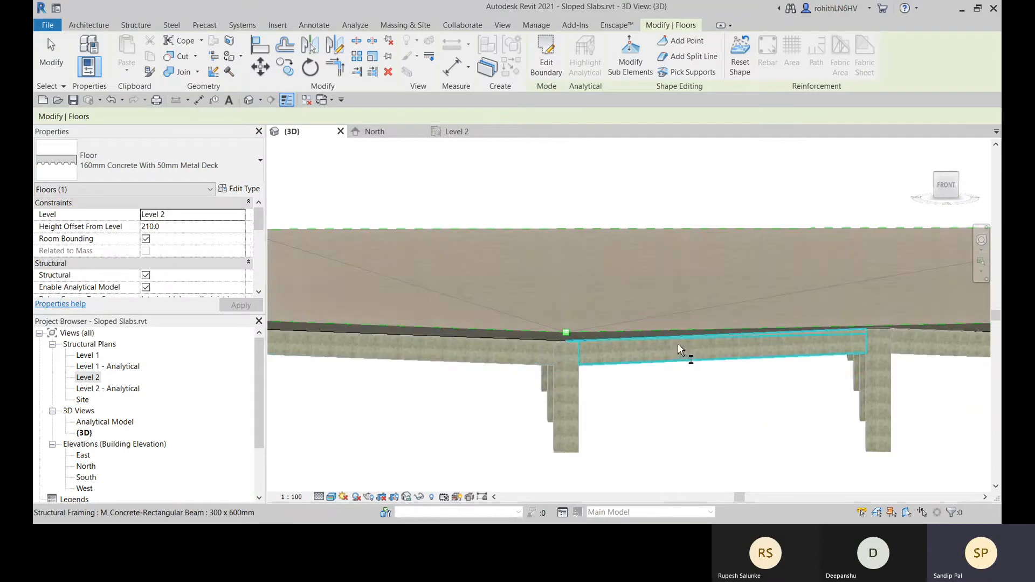
{"action": "scroll", "coordinate": [680, 349], "scroll_direction": "down", "scroll_amount": 1}
{"action": "middle_click_drag", "start_coordinate": [772, 386], "coordinate": [707, 394]}
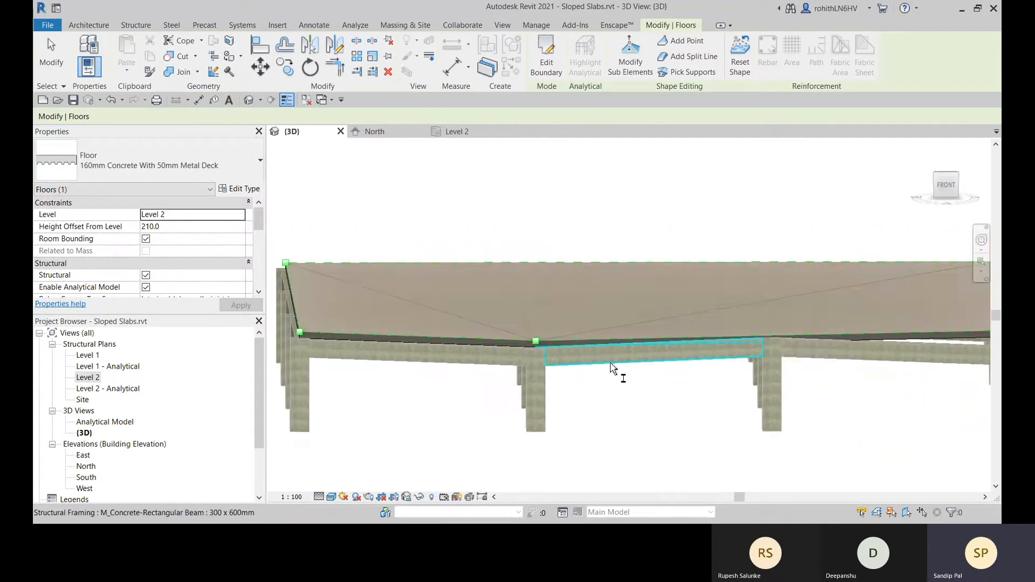
{"action": "middle_click_drag", "start_coordinate": [615, 370], "coordinate": [729, 349]}
{"action": "middle_click_drag", "start_coordinate": [777, 386], "coordinate": [511, 360], "text": "shift"}
{"action": "left_click", "coordinate": [509, 341]}
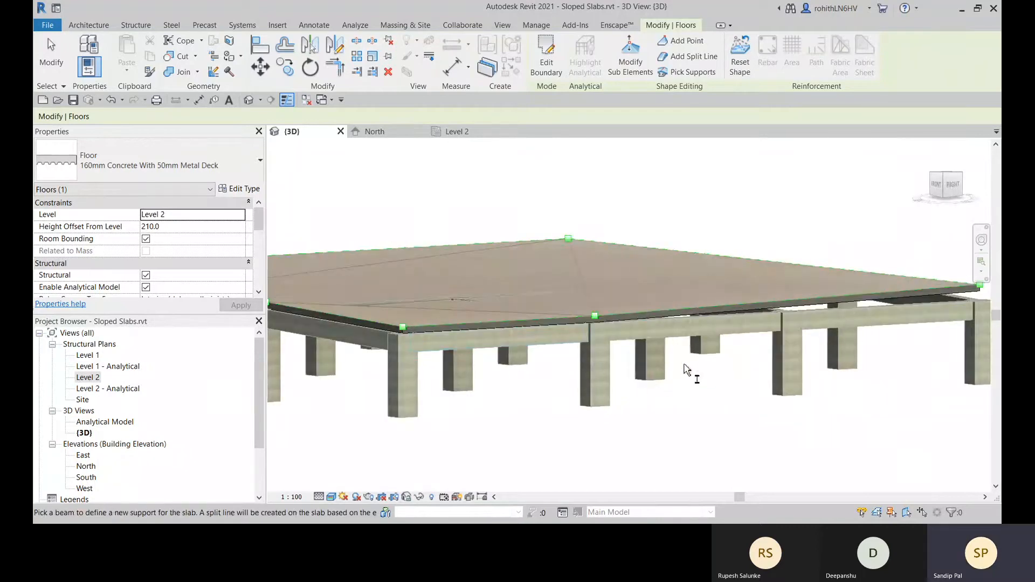
{"action": "left_click", "coordinate": [662, 337]}
{"action": "middle_click_drag", "start_coordinate": [662, 337], "coordinate": [624, 406], "text": "shift"}
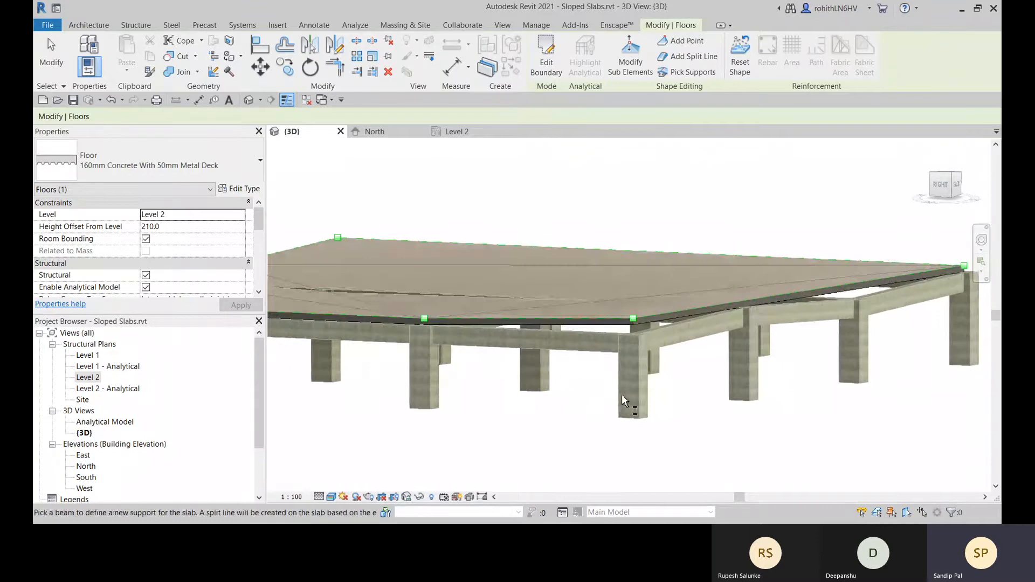
{"action": "left_click", "coordinate": [498, 347]}
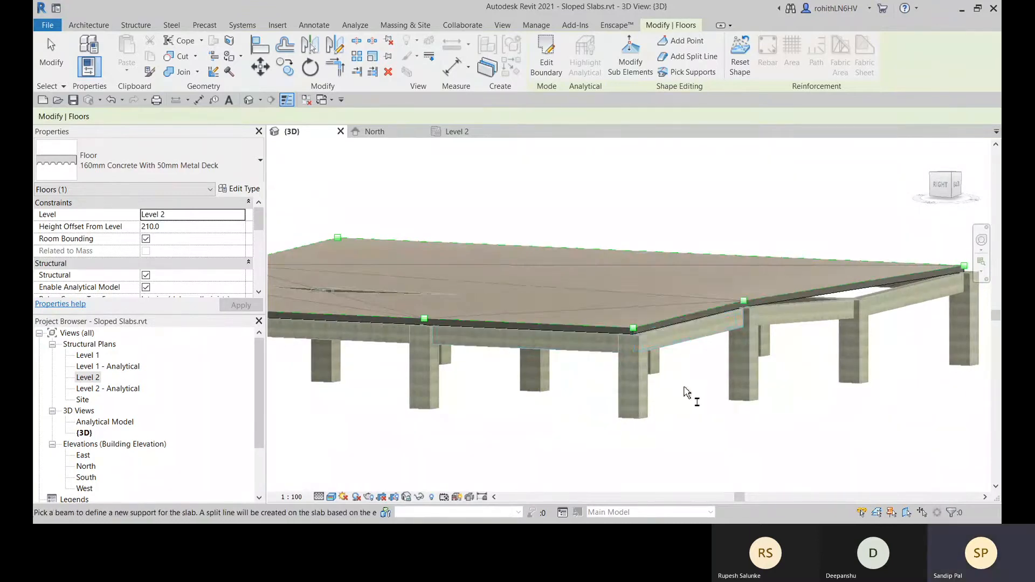
{"action": "middle_click_drag", "start_coordinate": [677, 372], "coordinate": [548, 358], "text": "shift"}
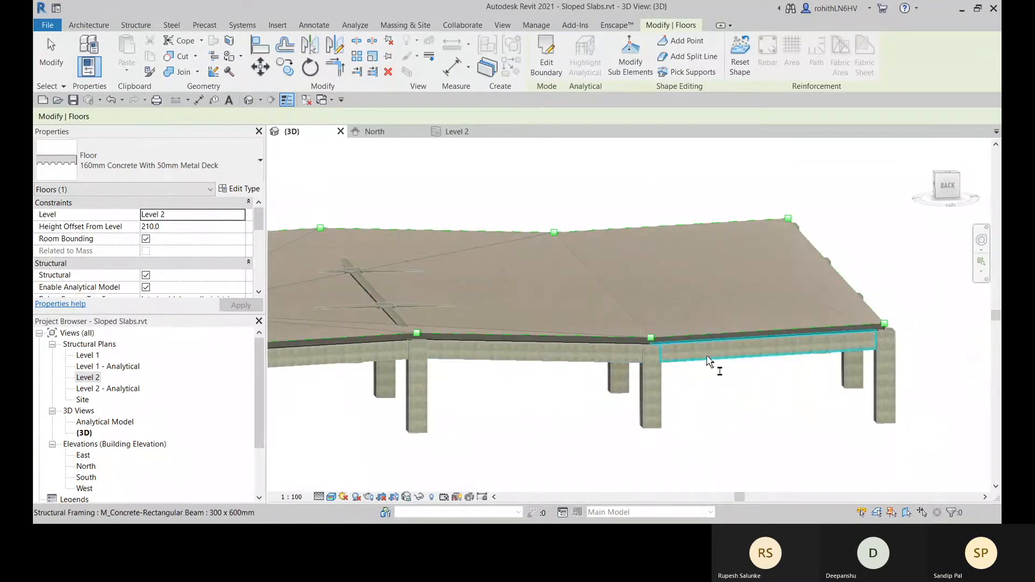
{"action": "middle_click_drag", "start_coordinate": [718, 409], "coordinate": [658, 262], "text": "shift"}
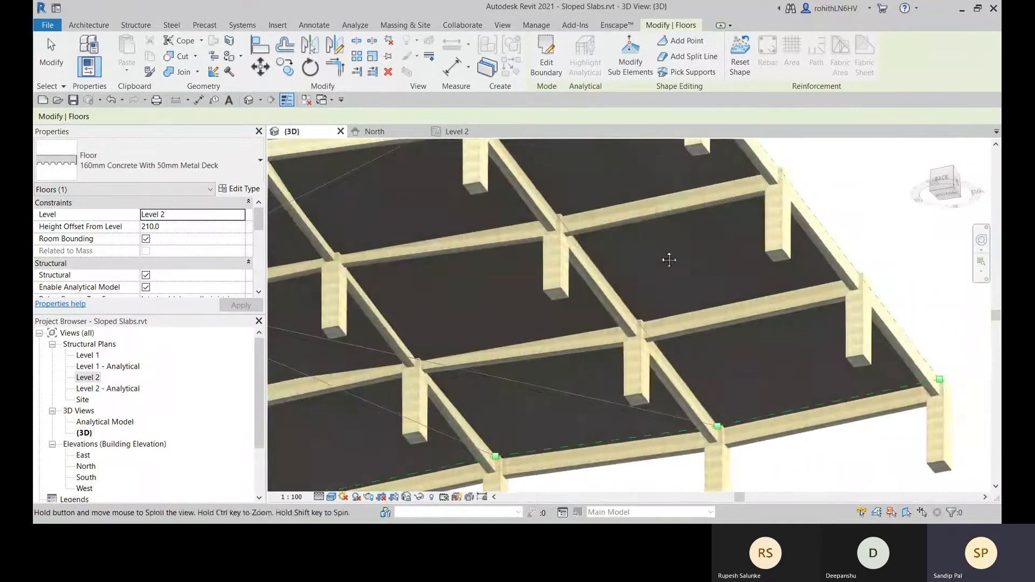
Step: From below the slab, pick the interior beams running front to back along both interior column lines as floor supports
{"action": "left_click", "coordinate": [567, 218]}
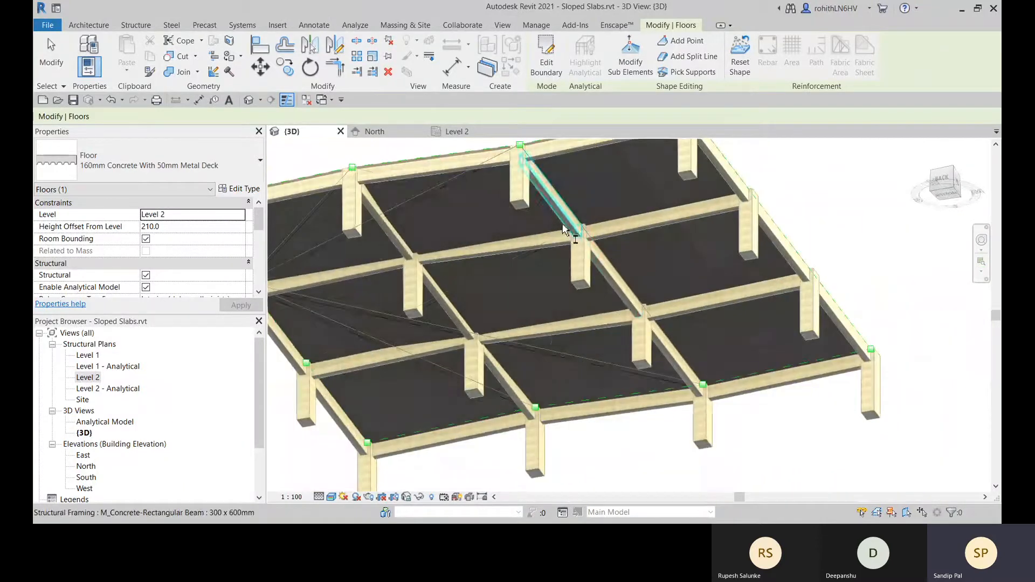
{"action": "left_click", "coordinate": [611, 281]}
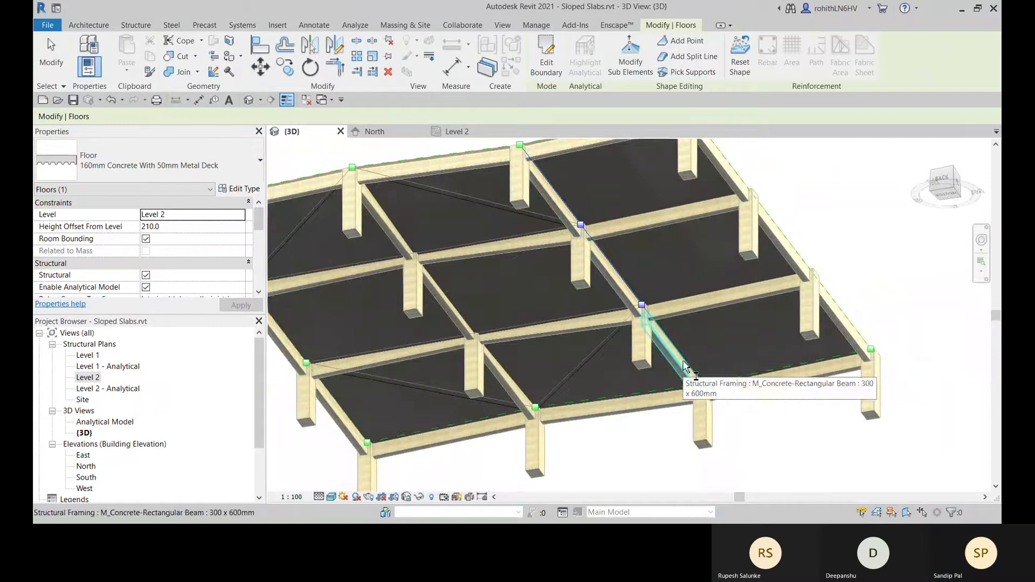
{"action": "left_click", "coordinate": [397, 241]}
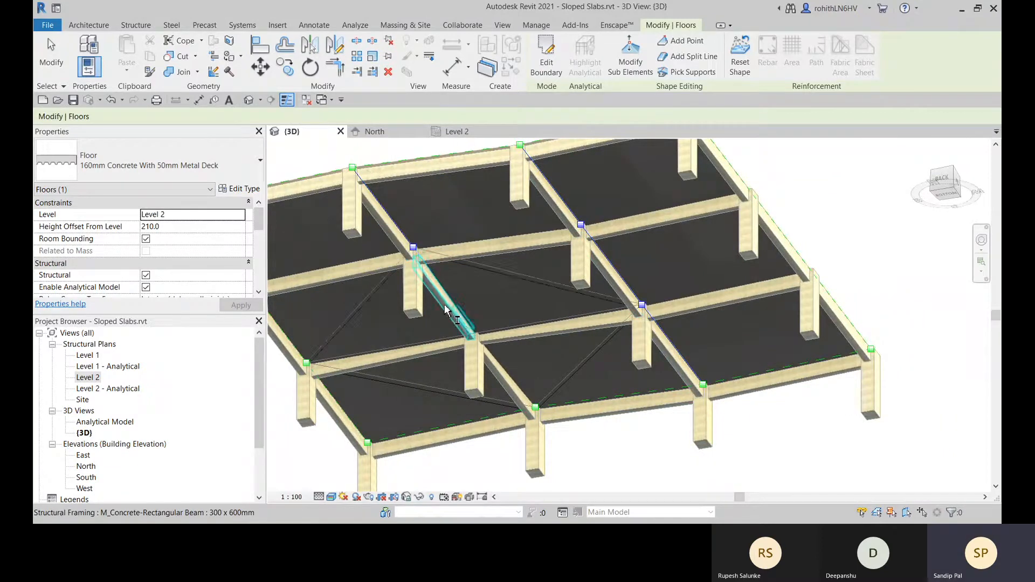
{"action": "left_click", "coordinate": [453, 318]}
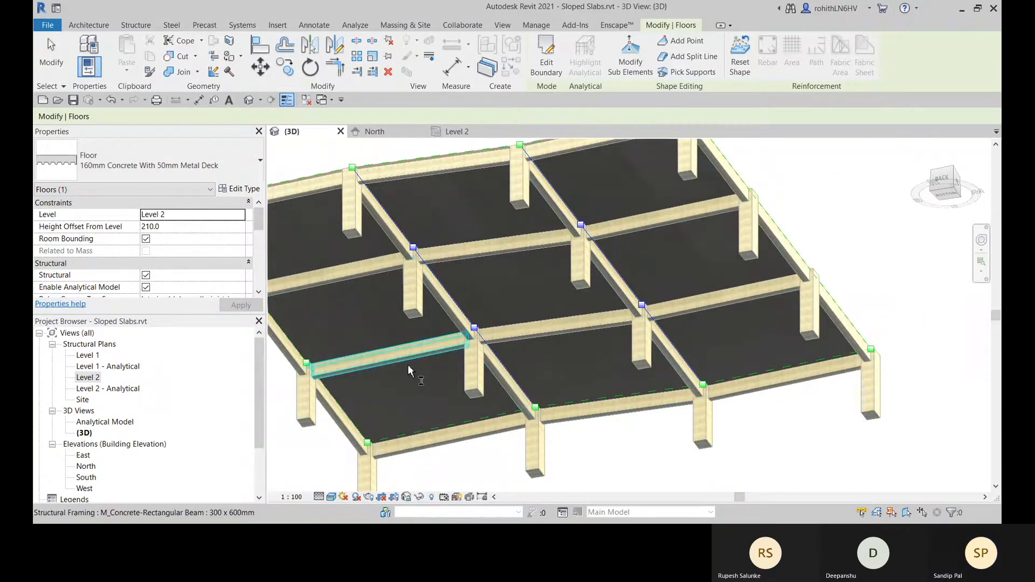
Step: Pick the interior beams of the two crosswise column lines as floor supports to complete the support grid
{"action": "left_click", "coordinate": [364, 271]}
{"action": "left_click", "coordinate": [496, 239]}
{"action": "left_click", "coordinate": [613, 234]}
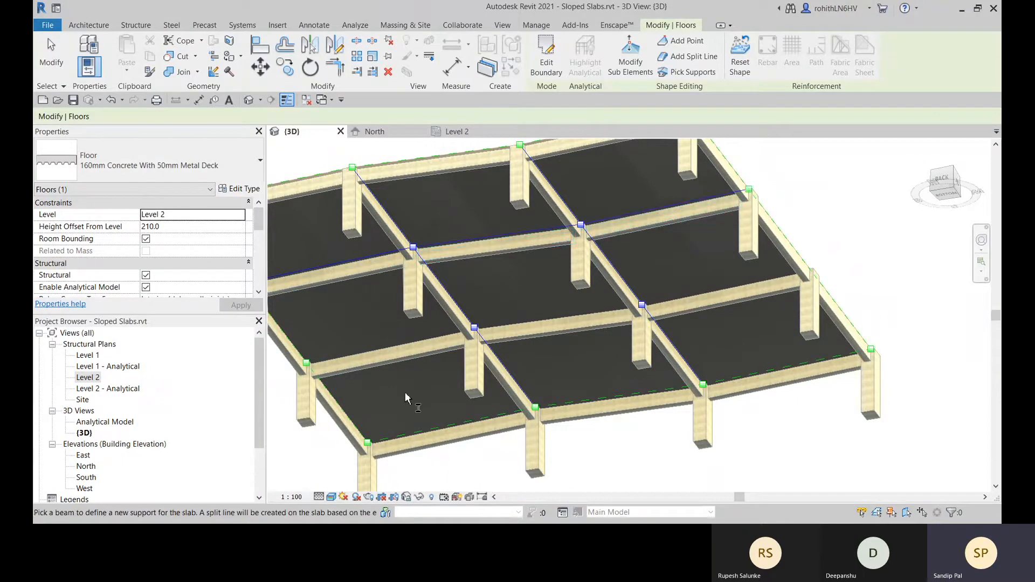
{"action": "left_click", "coordinate": [401, 354]}
{"action": "left_click", "coordinate": [530, 333]}
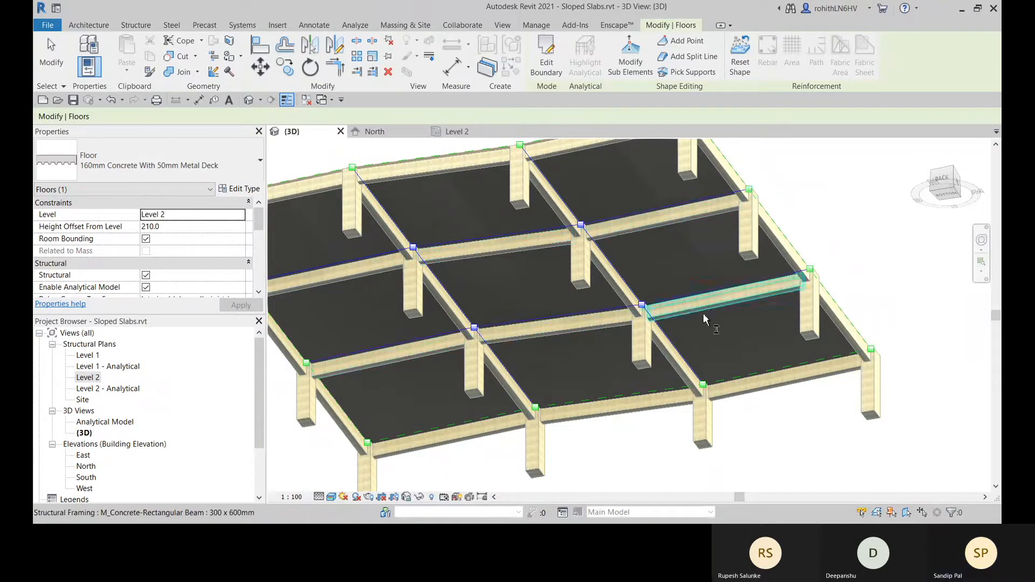
{"action": "left_click", "coordinate": [703, 312]}
Step: Finish picking supports and examine from several sides in 3D how the shaped floor follows the sloped beams
{"action": "scroll", "coordinate": [712, 386], "scroll_direction": "down", "scroll_amount": 3}
{"action": "mouse_move", "coordinate": [661, 481]}
{"action": "middle_mouse_down", "text": "shift"}
{"action": "mouse_move", "coordinate": [606, 231]}
{"action": "mouse_move", "coordinate": [624, 234]}
{"action": "mouse_move", "coordinate": [653, 370]}
{"action": "mouse_move", "coordinate": [649, 356]}
{"action": "mouse_move", "coordinate": [613, 354]}
{"action": "mouse_move", "coordinate": [587, 312]}
{"action": "mouse_move", "coordinate": [518, 289]}
{"action": "mouse_move", "coordinate": [523, 280]}
{"action": "middle_mouse_up", "text": "shift"}
{"action": "scroll", "coordinate": [539, 318], "scroll_direction": "up", "scroll_amount": 2}
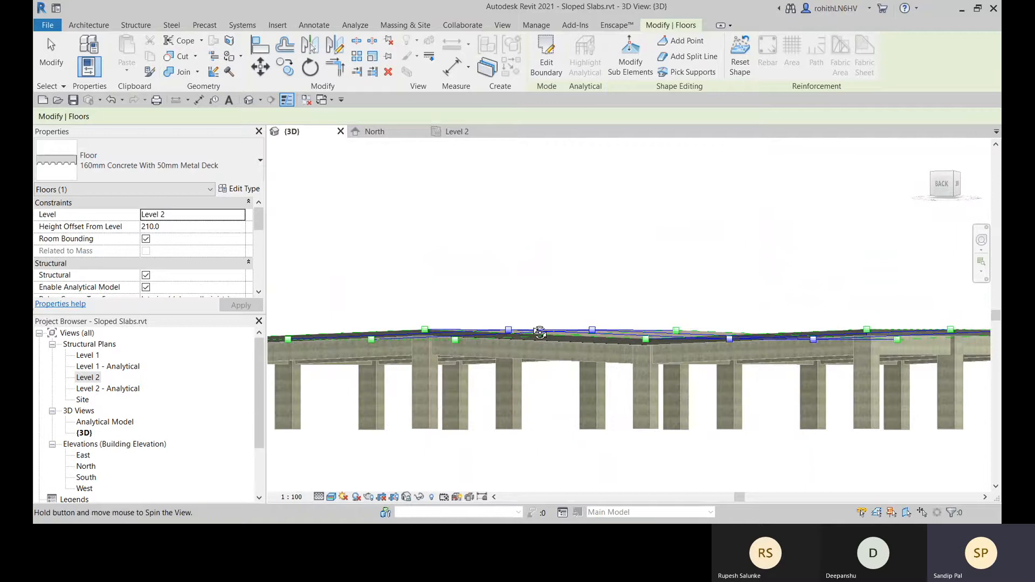
{"action": "middle_click_drag", "start_coordinate": [534, 336], "coordinate": [413, 403], "text": "shift"}
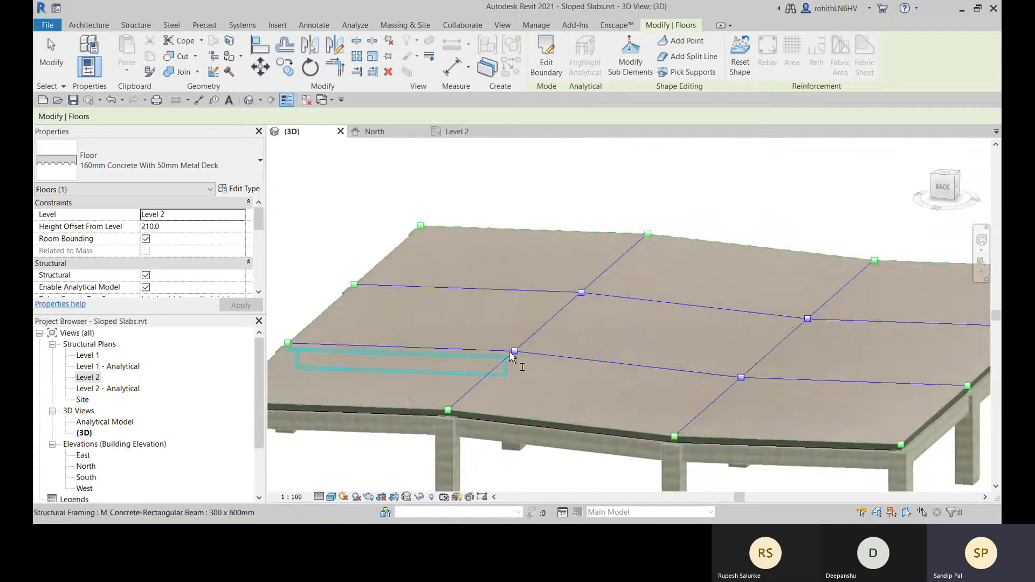
{"action": "middle_click_drag", "start_coordinate": [518, 363], "coordinate": [393, 321], "text": "shift"}
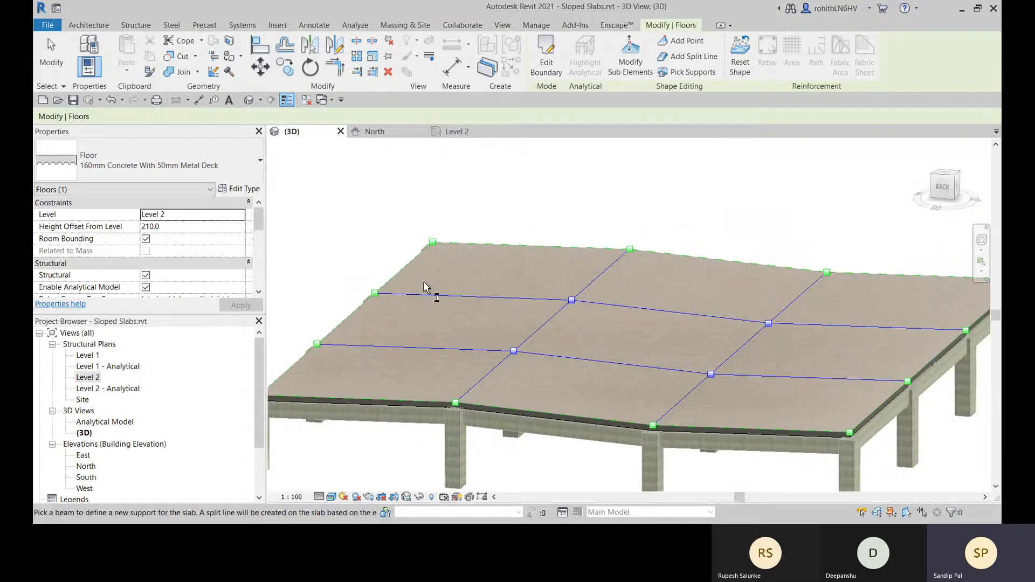
{"action": "key", "text": "Escape"}
{"action": "key", "text": "Escape"}
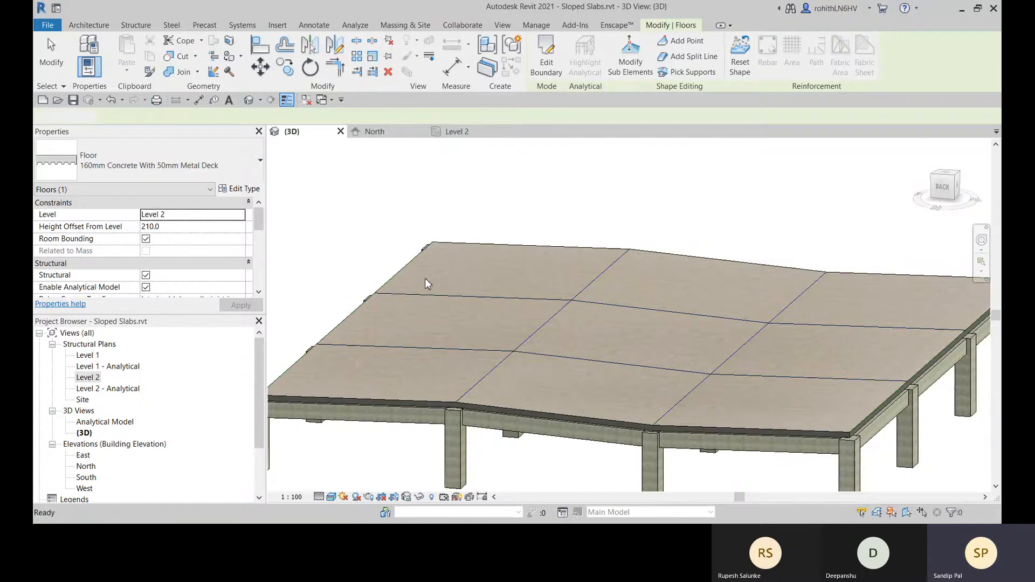
{"action": "key", "text": "Escape"}
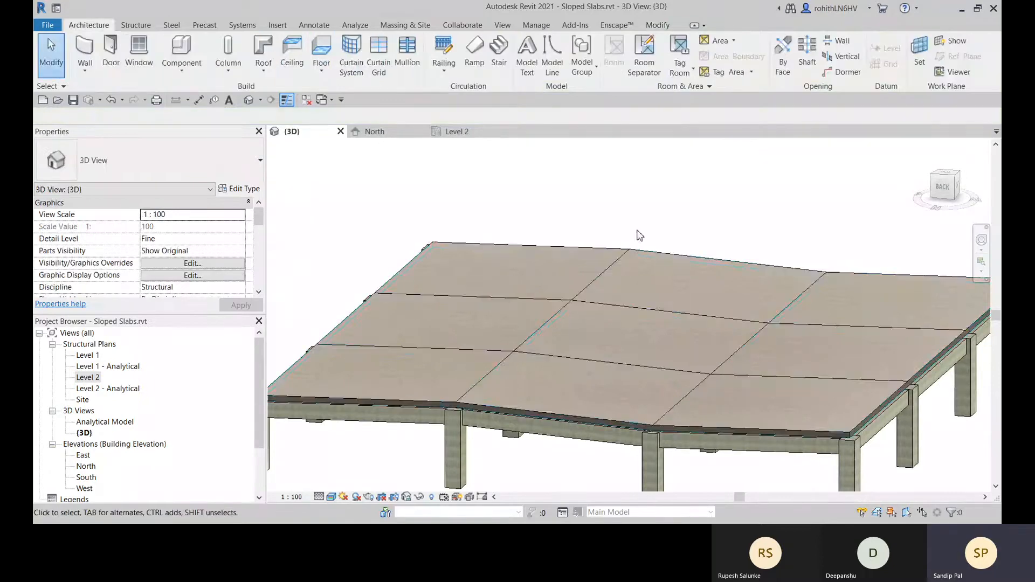
{"action": "middle_click_drag", "start_coordinate": [638, 234], "coordinate": [370, 236], "text": "shift"}
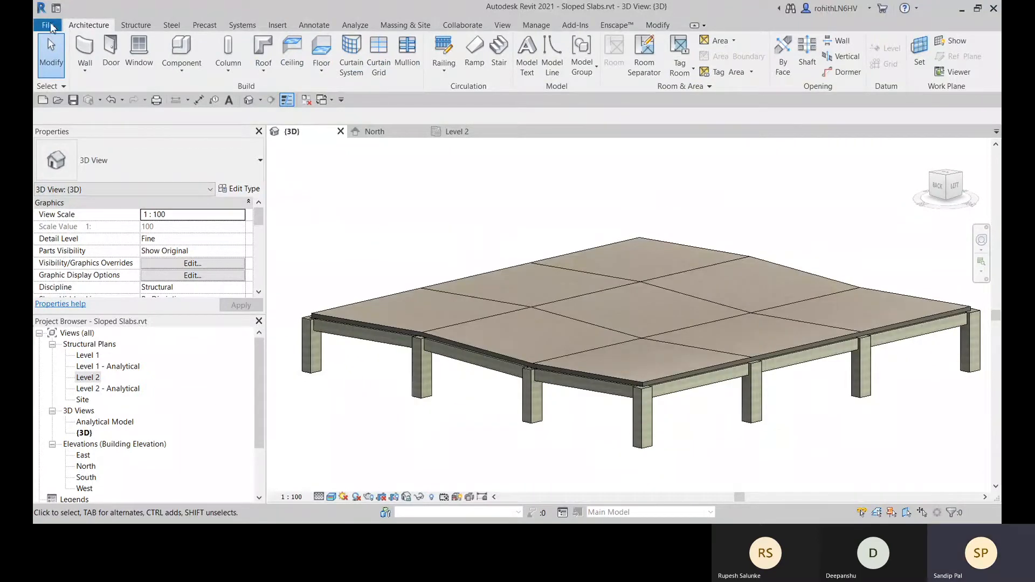
Step: Open the recent project Trusses.rvt and inspect its building walls and roof in the 3D view
{"action": "left_click", "coordinate": [47, 25]}
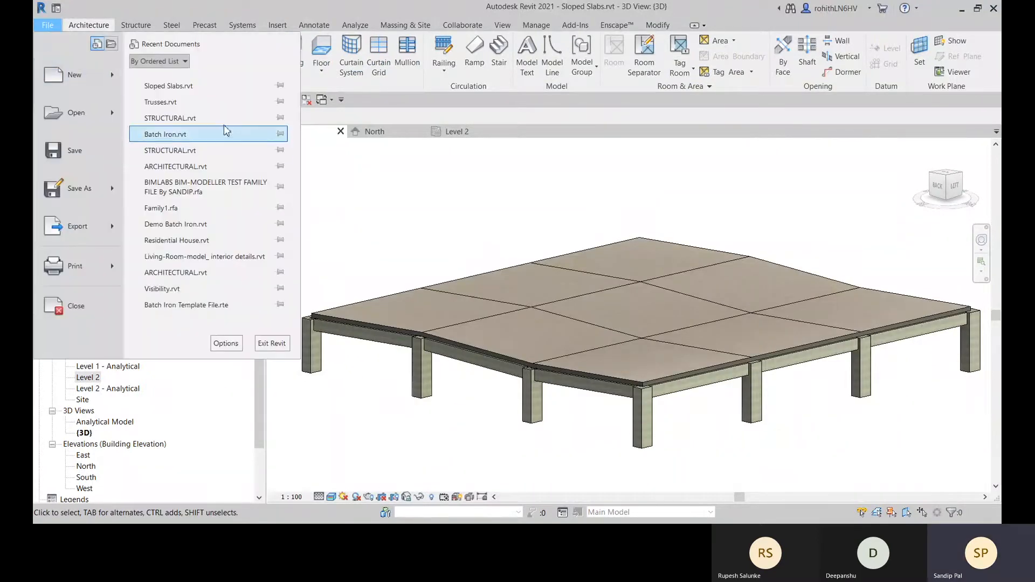
{"action": "key", "text": "Escape"}
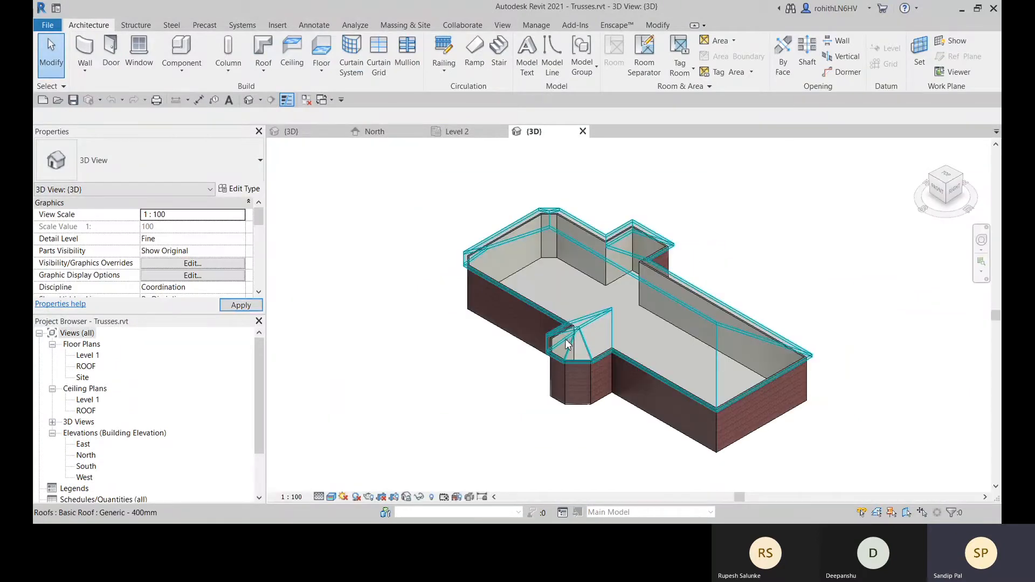
{"action": "middle_click_drag", "start_coordinate": [596, 430], "coordinate": [576, 439], "text": "shift"}
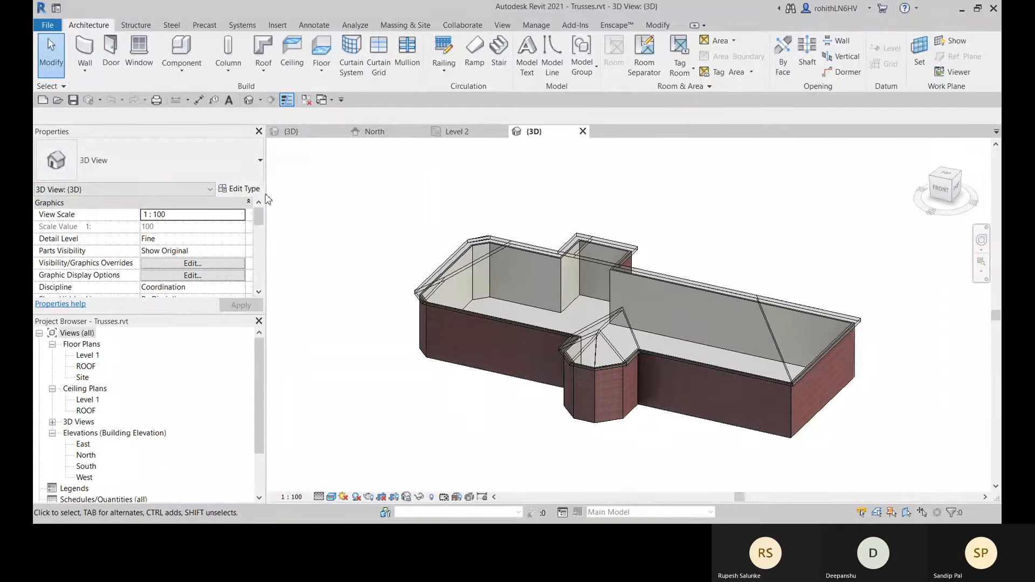
Step: Open the ROOF floor plan and set its visual style to Wireframe and its detail level to Fine
{"action": "double_click", "coordinate": [87, 366]}
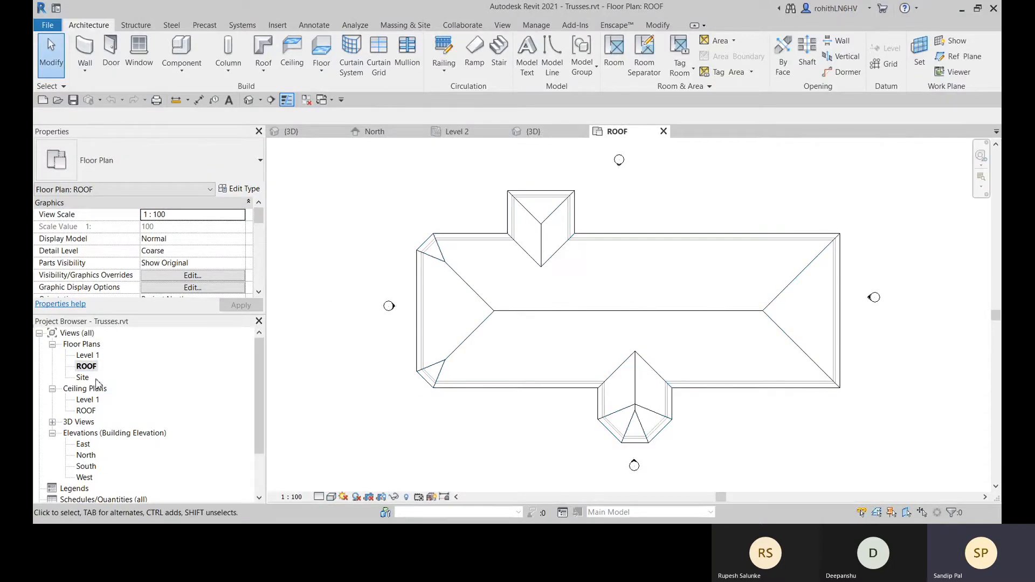
{"action": "left_click", "coordinate": [332, 497]}
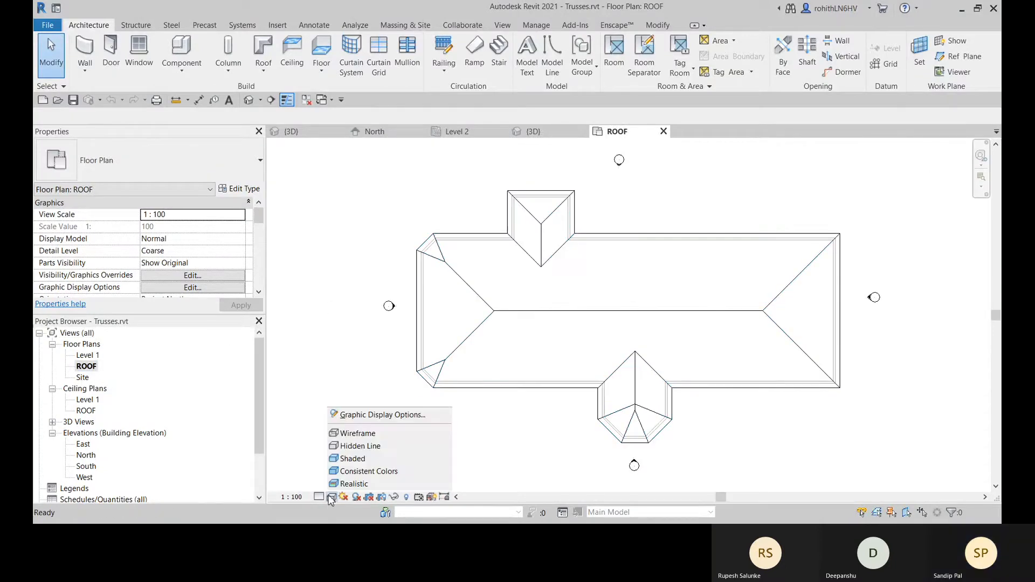
{"action": "left_click", "coordinate": [363, 433]}
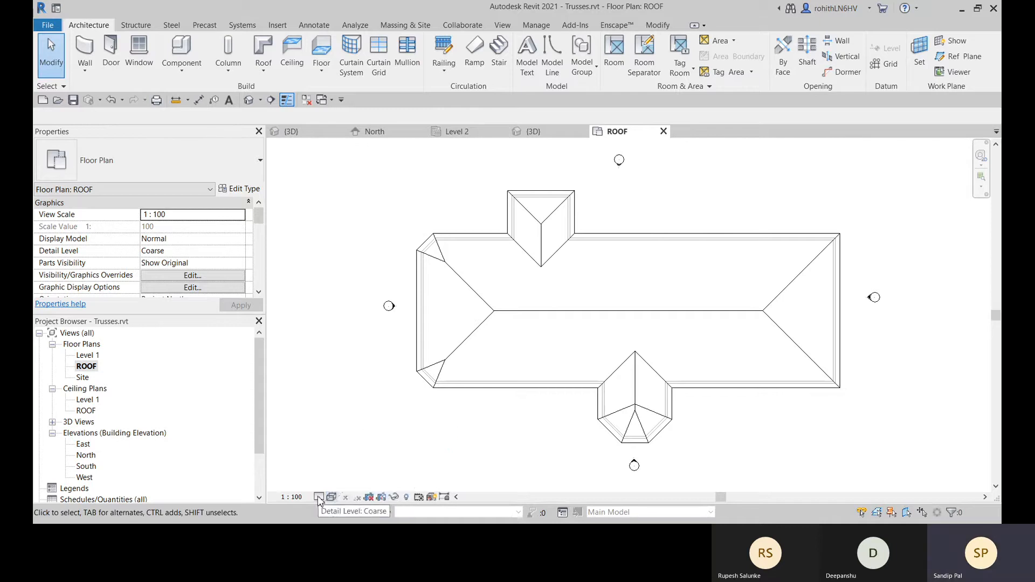
{"action": "left_click", "coordinate": [319, 497]}
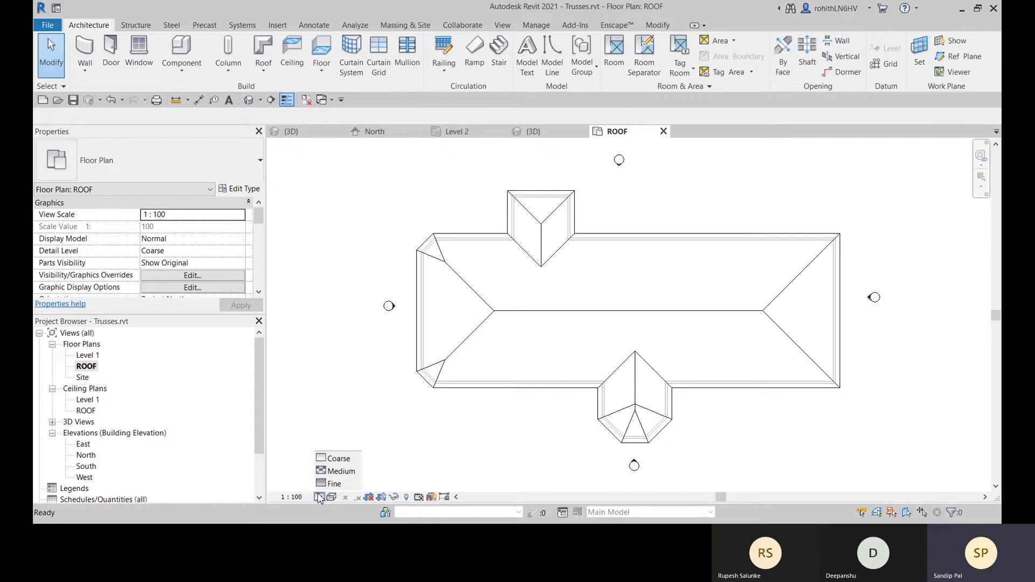
{"action": "left_click", "coordinate": [335, 484]}
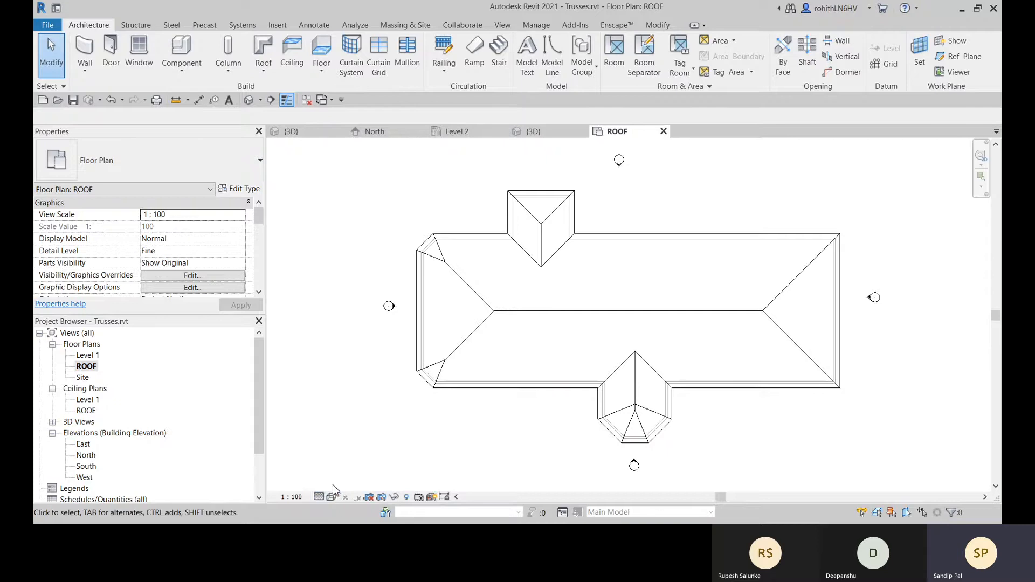
Step: Start the structural Truss command, agree to load a truss family and browse the English-Imperial library folders
{"action": "left_click", "coordinate": [149, 26]}
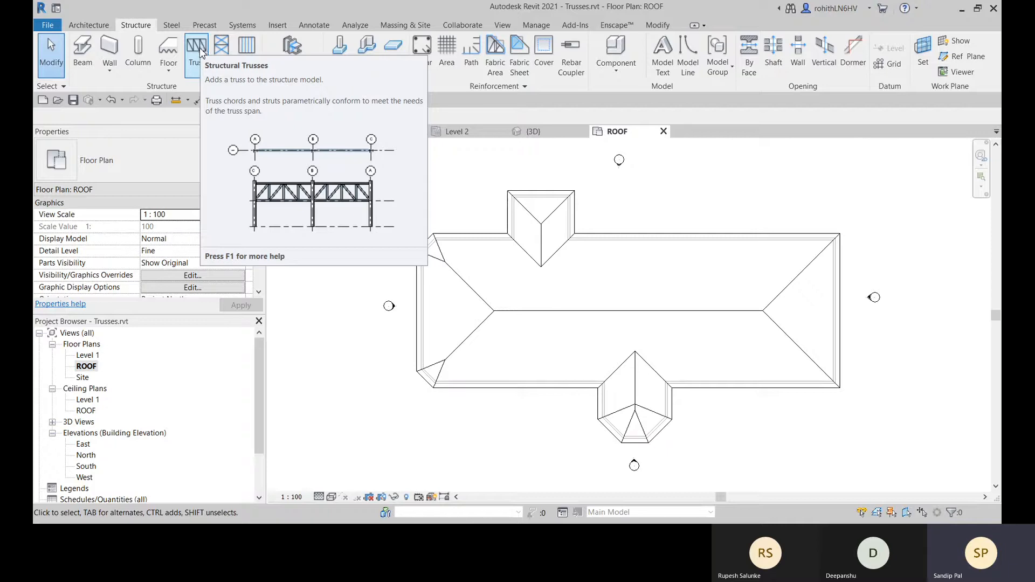
{"action": "left_click", "coordinate": [198, 54]}
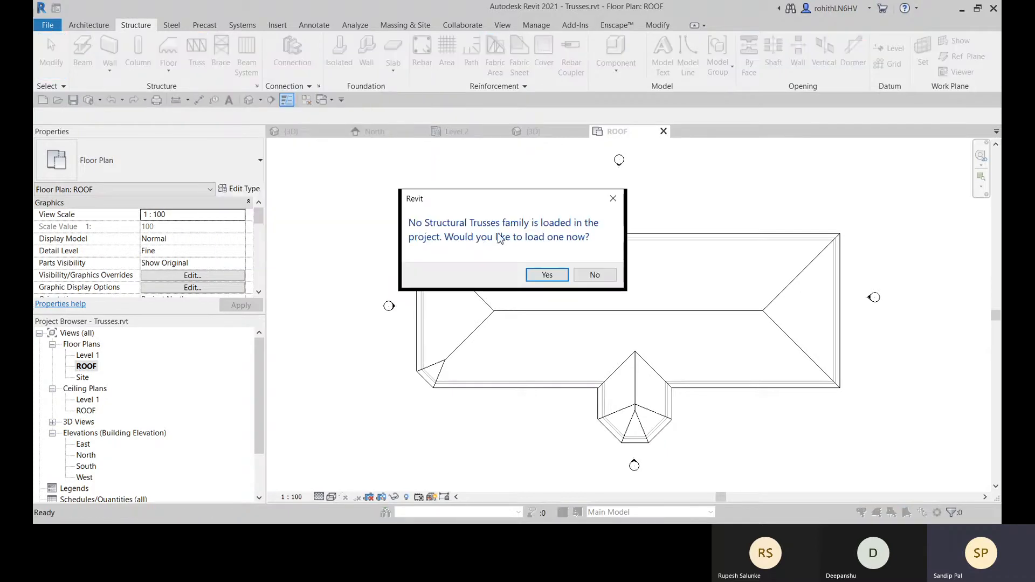
{"action": "left_click", "coordinate": [546, 275]}
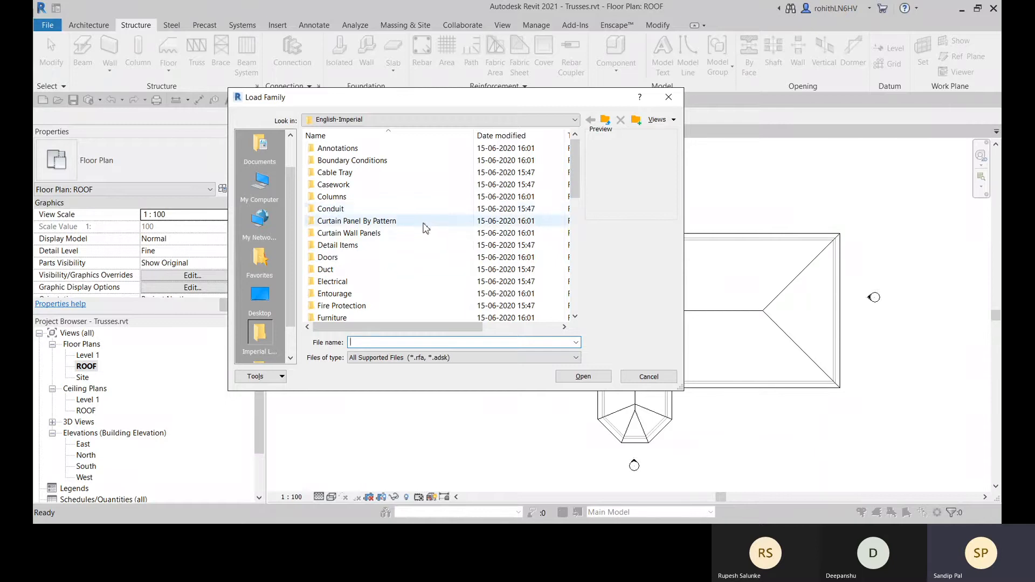
{"action": "scroll", "coordinate": [354, 247], "scroll_direction": "down", "scroll_amount": 8}
{"action": "scroll", "coordinate": [353, 247], "scroll_direction": "down", "scroll_amount": 1}
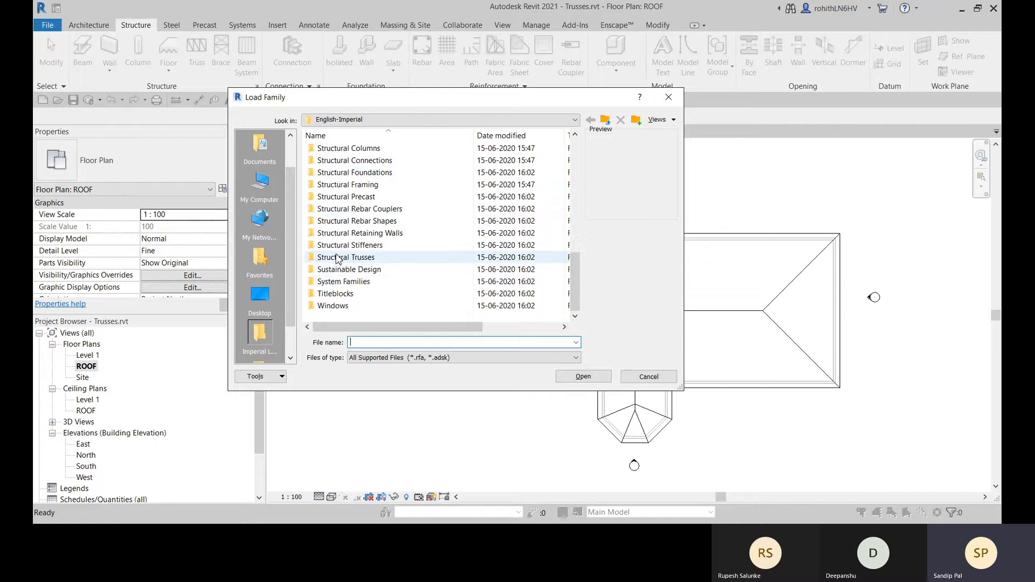
Step: Switch the family browser to the English library and open its Structural Trusses folder
{"action": "left_click", "coordinate": [460, 119]}
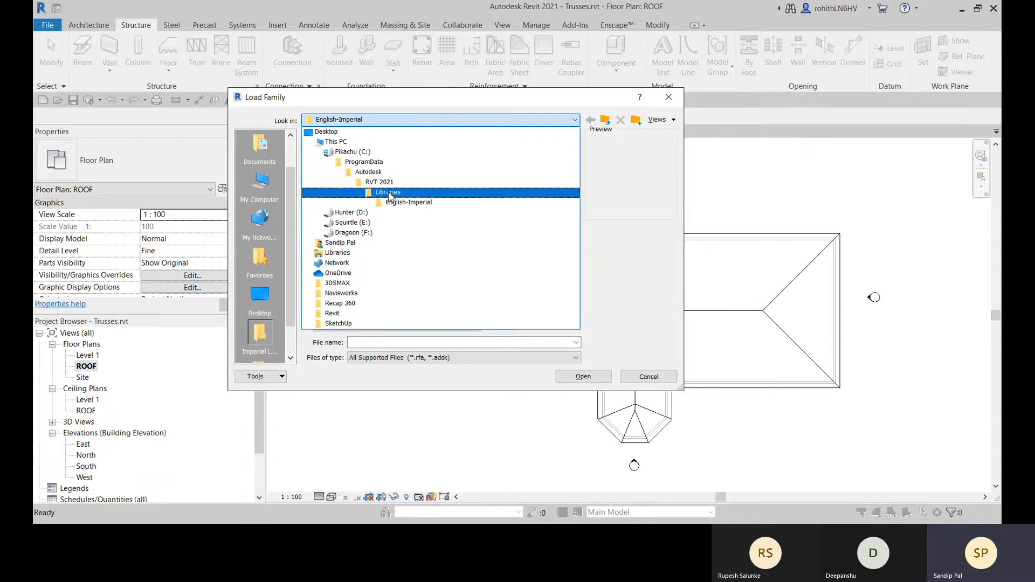
{"action": "left_click", "coordinate": [389, 194]}
{"action": "double_click", "coordinate": [337, 174]}
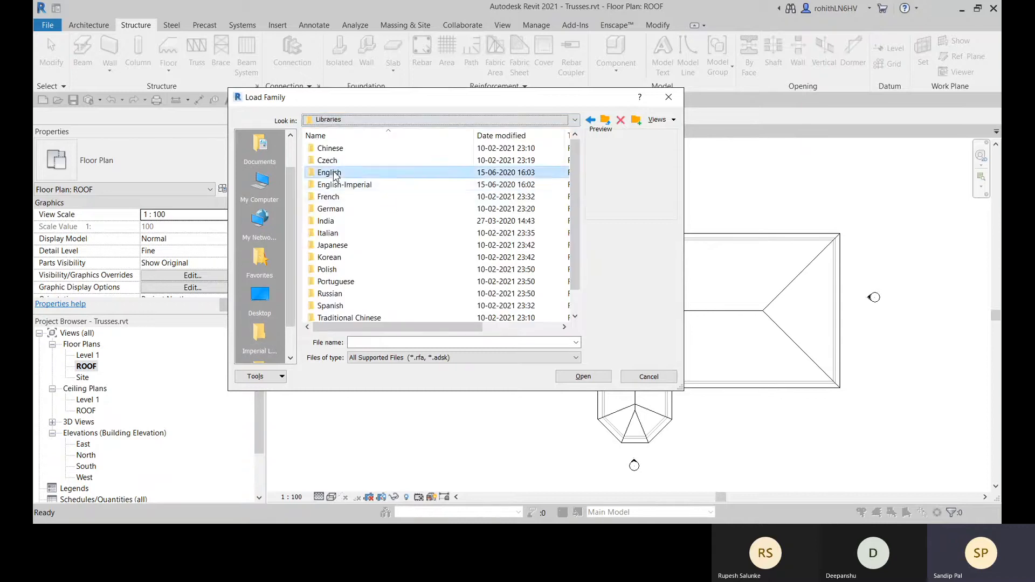
{"action": "scroll", "coordinate": [376, 189], "scroll_direction": "down", "scroll_amount": 2}
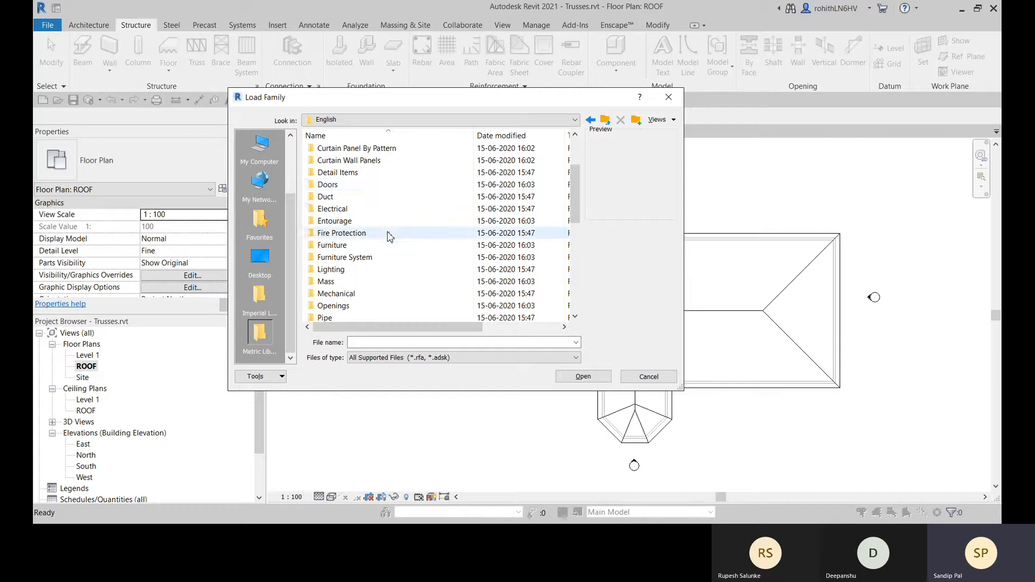
{"action": "scroll", "coordinate": [389, 237], "scroll_direction": "down", "scroll_amount": 1}
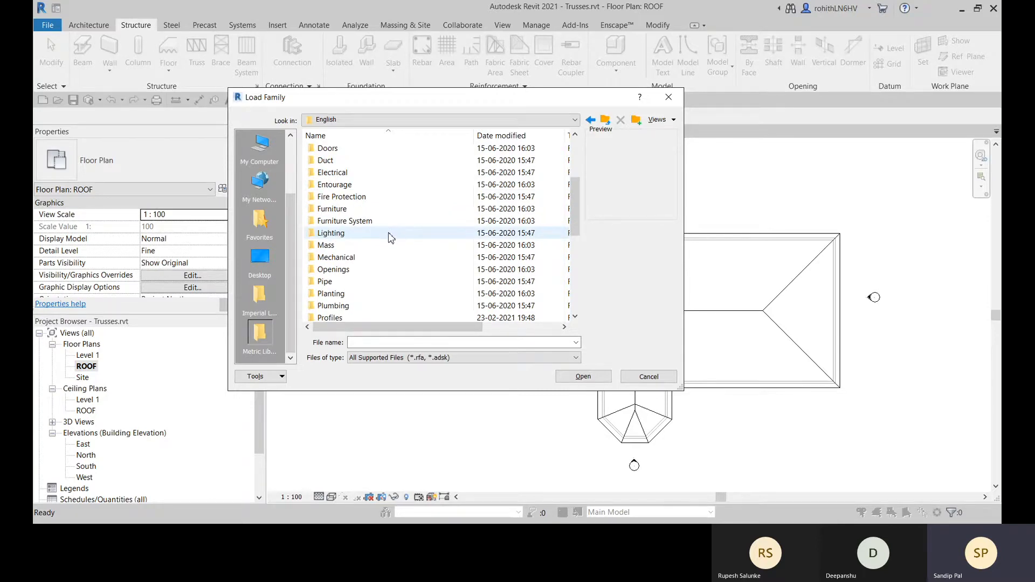
{"action": "scroll", "coordinate": [391, 238], "scroll_direction": "down", "scroll_amount": 4}
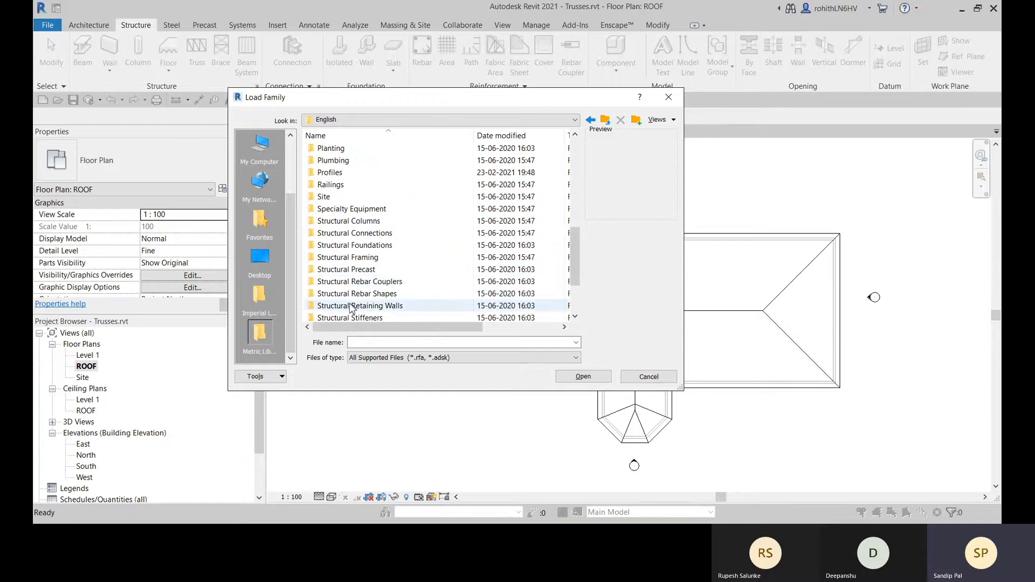
{"action": "scroll", "coordinate": [388, 316], "scroll_direction": "down", "scroll_amount": 2}
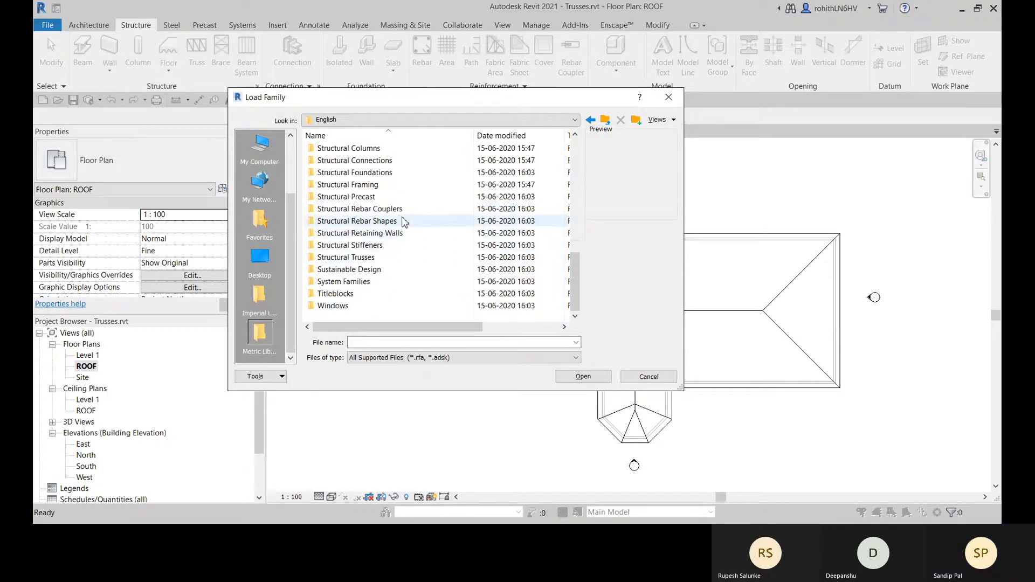
{"action": "left_click", "coordinate": [370, 259]}
{"action": "double_click", "coordinate": [370, 260]}
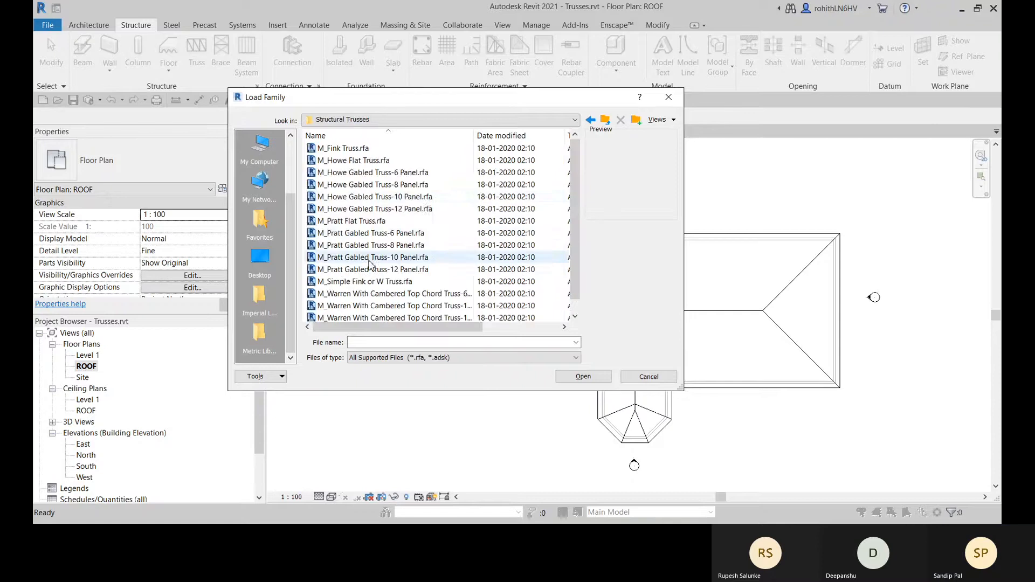
Step: Preview the Pratt flat truss and the 6, 8, 10 and 12 panel Pratt gabled truss families
{"action": "left_click", "coordinate": [354, 199]}
{"action": "left_click", "coordinate": [337, 222]}
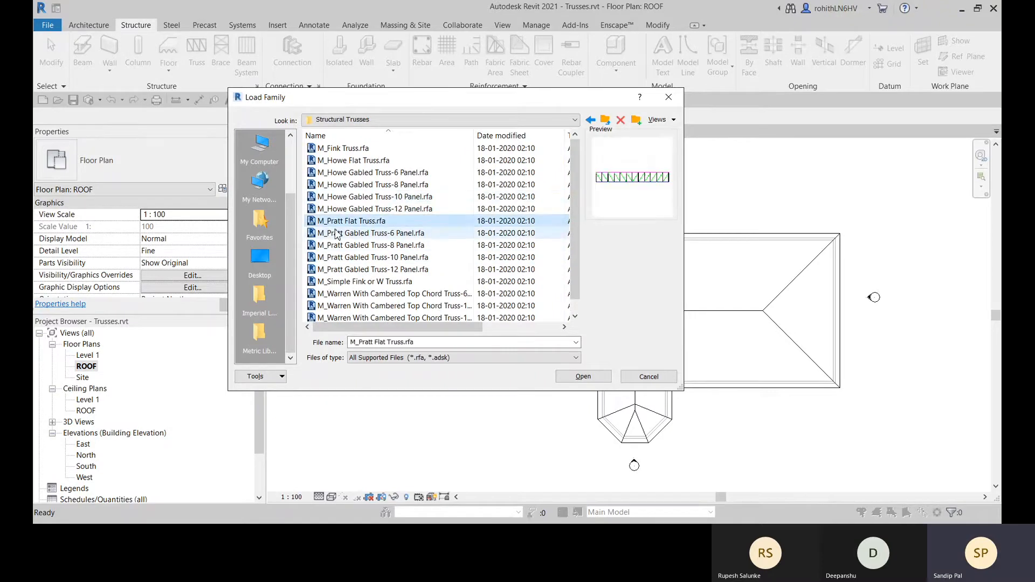
{"action": "left_click", "coordinate": [371, 235]}
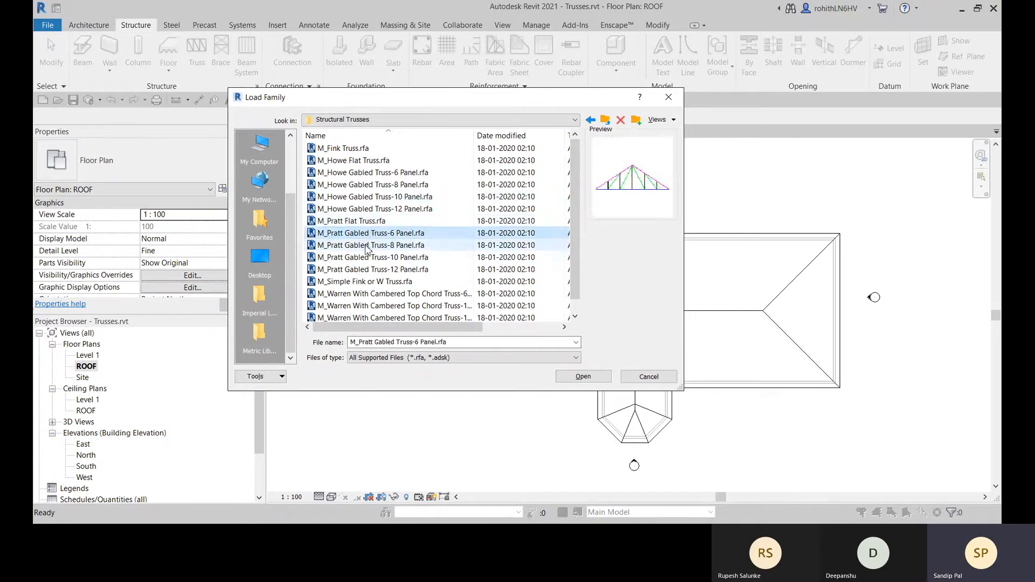
{"action": "left_click", "coordinate": [369, 246]}
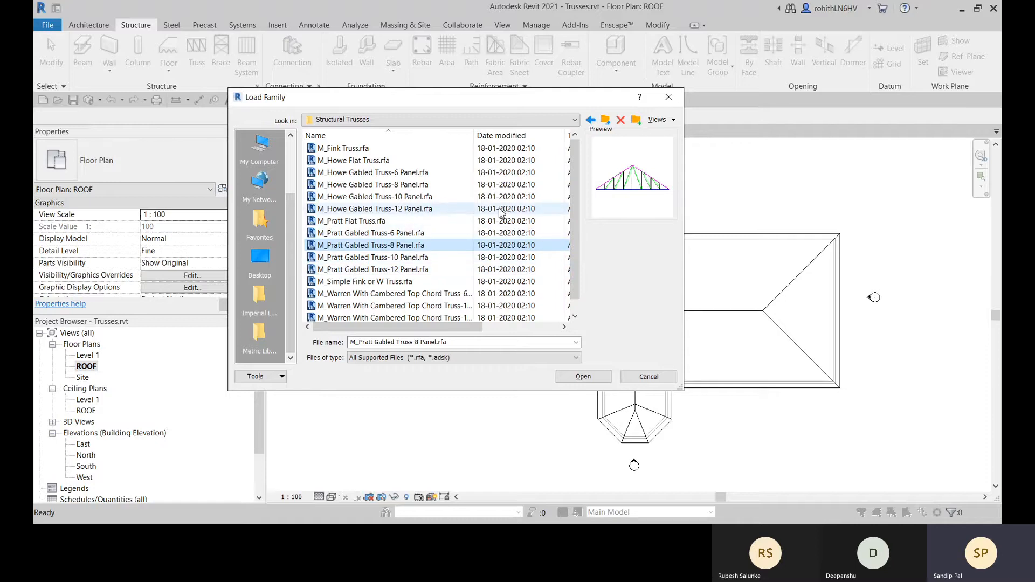
{"action": "left_click", "coordinate": [359, 259]}
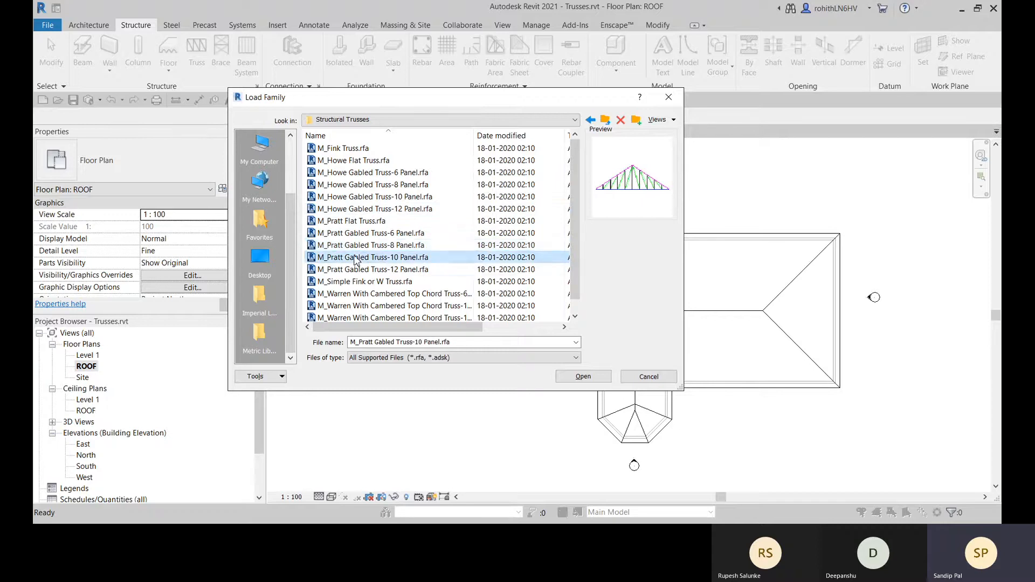
{"action": "left_click", "coordinate": [398, 270]}
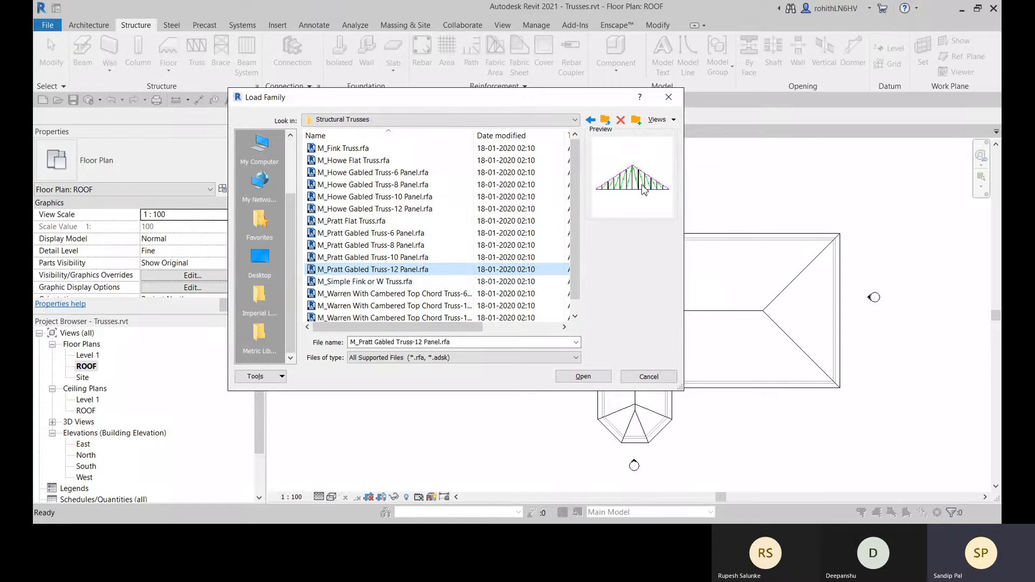
Step: Load the M_Pratt Gabled Truss-8 Panel and M_Howe Flat Truss families together into the project
{"action": "left_click", "coordinate": [399, 246]}
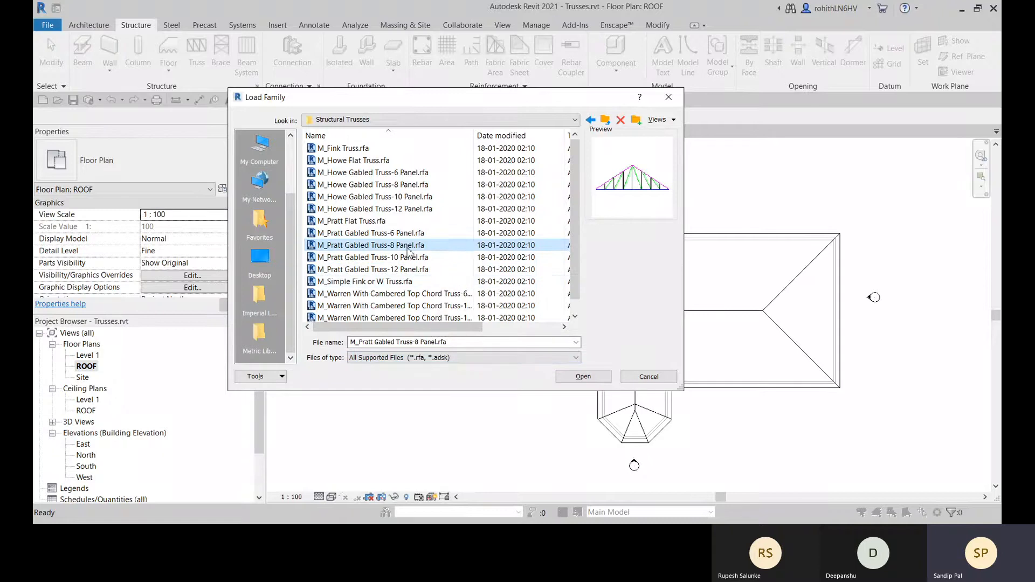
{"action": "left_click", "coordinate": [345, 162]}
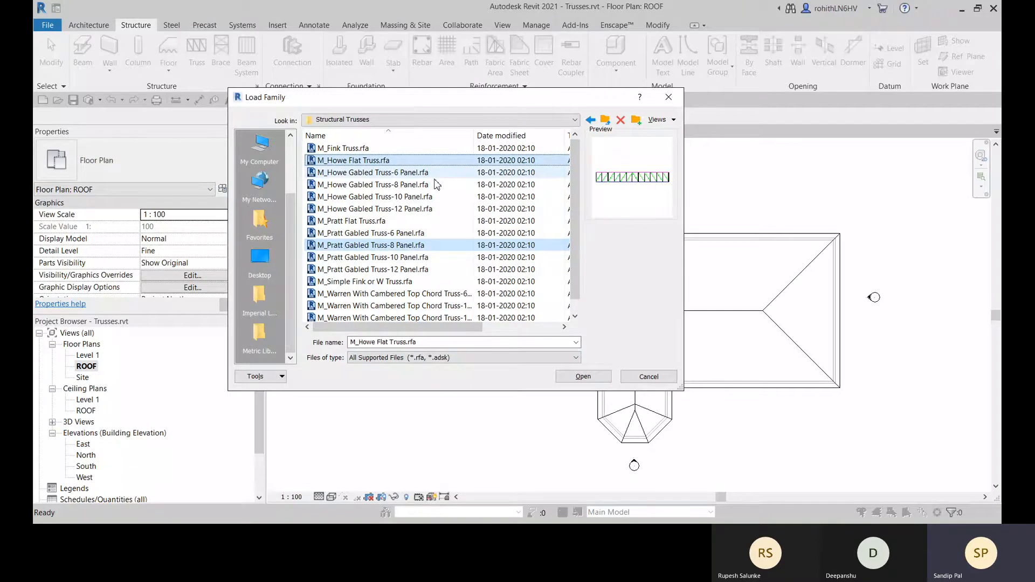
{"action": "key", "text": "Return"}
Step: Place a standard M_Pratt Gabled Truss-8 Panel about 19036 mm long between the long walls, in line with the rear wing's west roof edge
{"action": "left_click", "coordinate": [261, 160]}
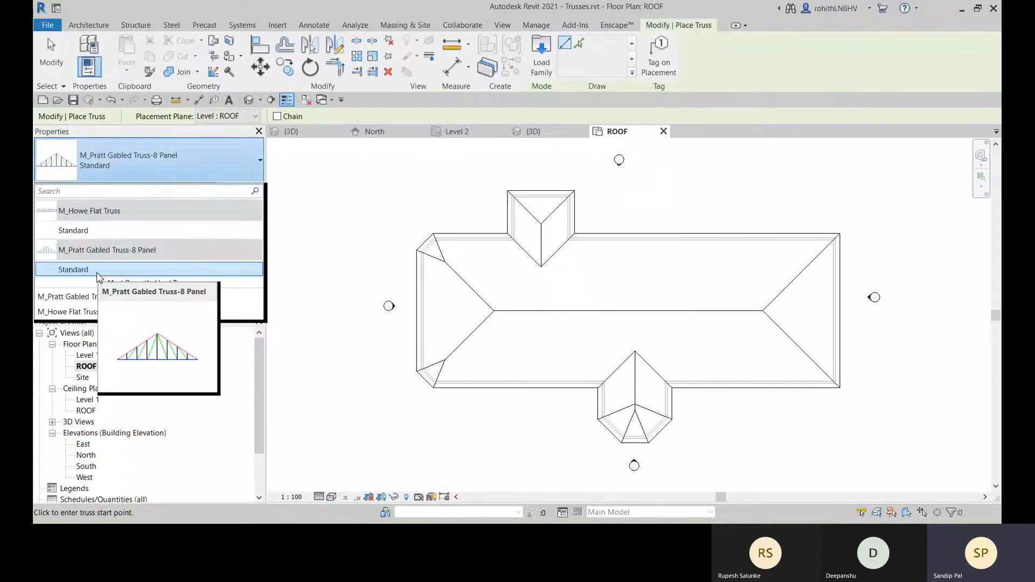
{"action": "left_click", "coordinate": [99, 275]}
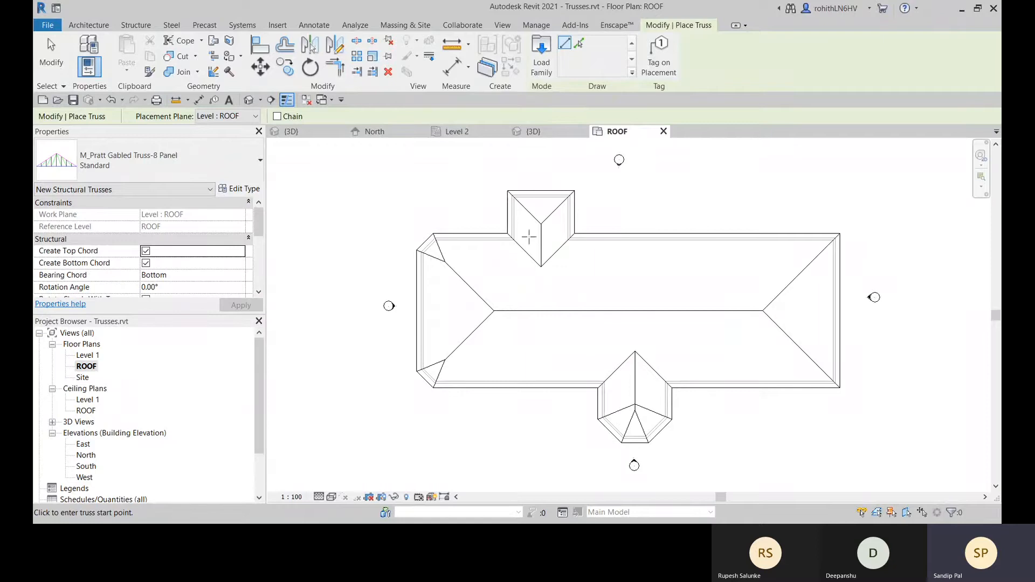
{"action": "scroll", "coordinate": [509, 247], "scroll_direction": "up", "scroll_amount": 4}
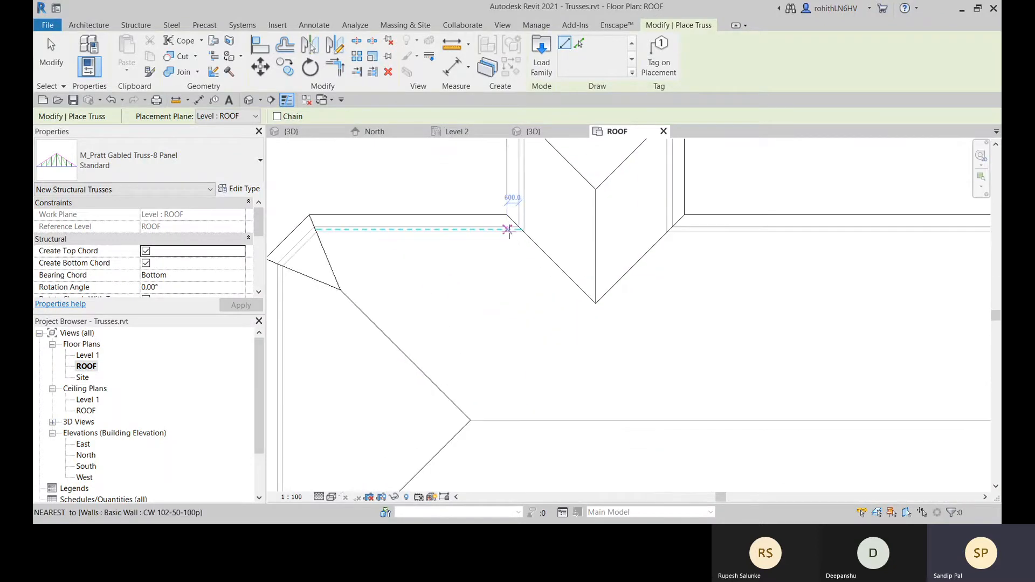
{"action": "left_click", "coordinate": [508, 230]}
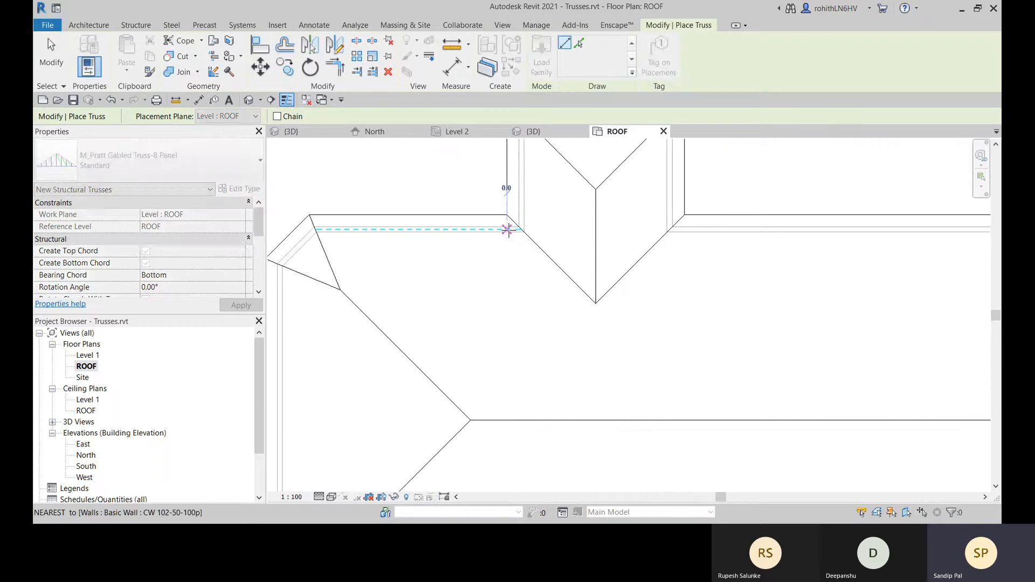
{"action": "scroll", "coordinate": [485, 323], "scroll_direction": "down", "scroll_amount": 2}
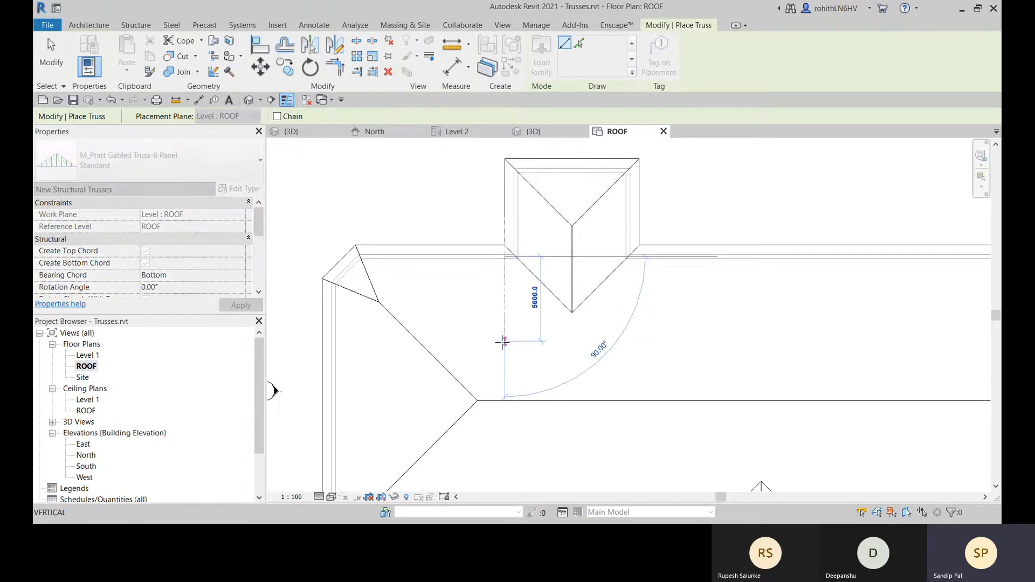
{"action": "scroll", "coordinate": [502, 342], "scroll_direction": "down", "scroll_amount": 1}
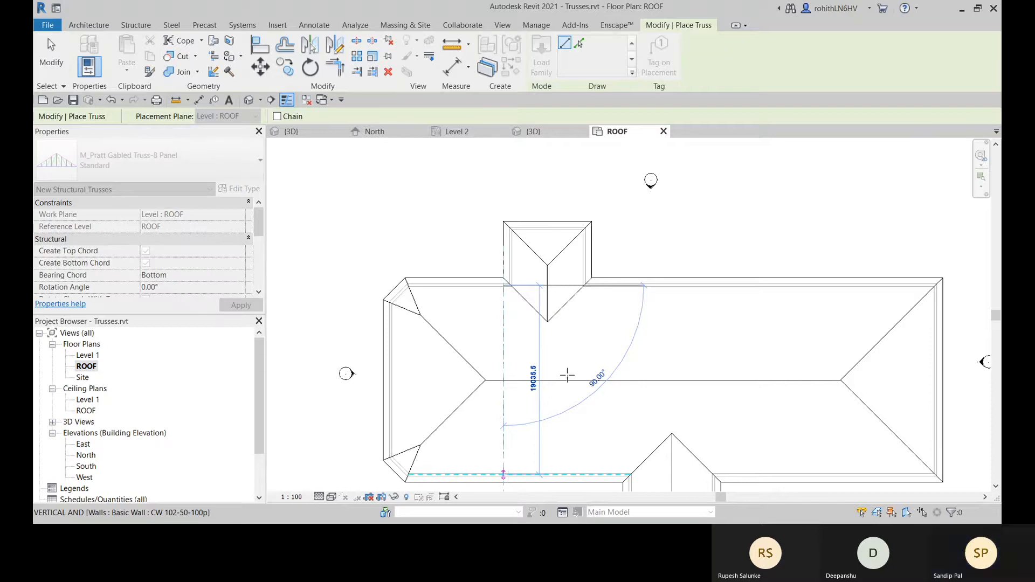
{"action": "middle_click_drag", "start_coordinate": [567, 375], "coordinate": [552, 303]}
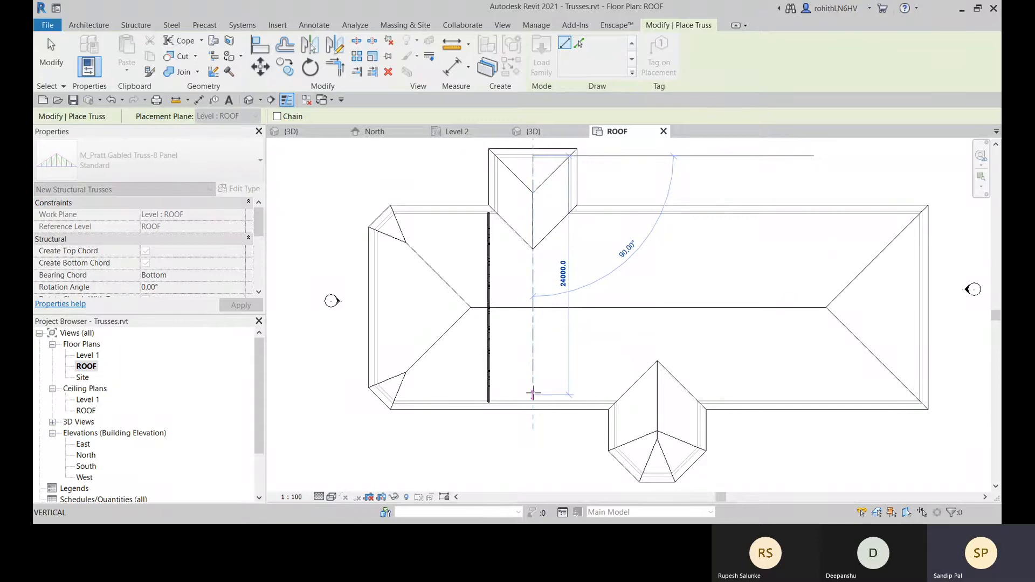
Step: Place Pratt gabled trusses along the rear wing's ridge line and in line with its east roof edge, ending at the front wall
{"action": "left_click", "coordinate": [532, 394]}
{"action": "scroll", "coordinate": [573, 212], "scroll_direction": "up", "scroll_amount": 2}
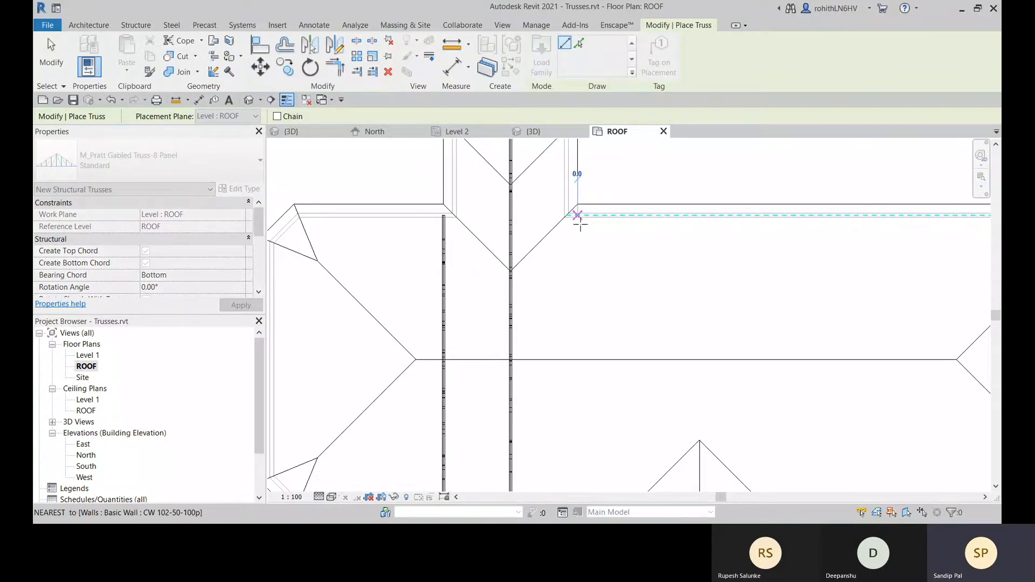
{"action": "scroll", "coordinate": [582, 381], "scroll_direction": "down", "scroll_amount": 3}
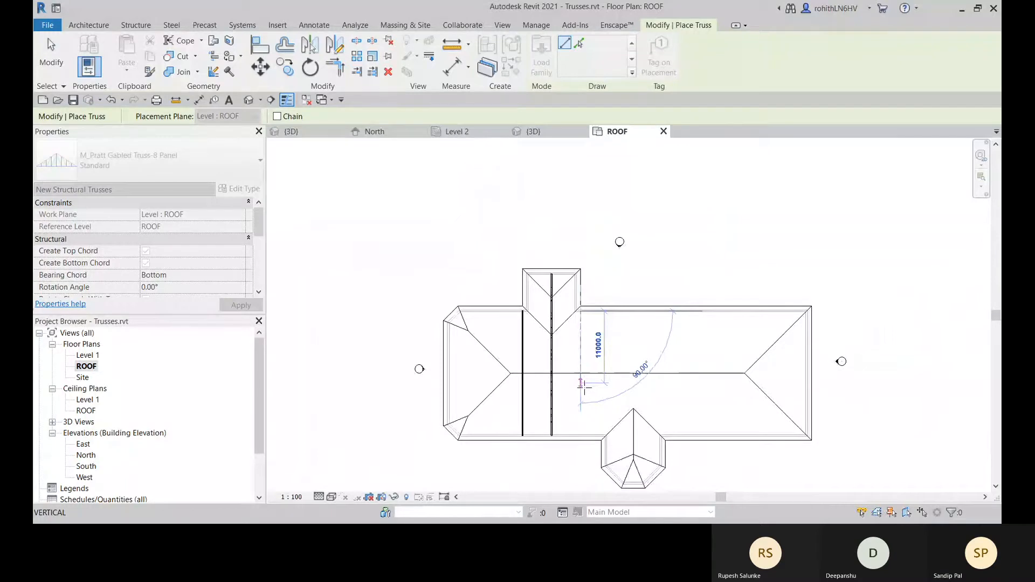
Step: Place Pratt gabled trusses in line with the front bay's west edge, ridge and east edge, ending at the rear wall
{"action": "scroll", "coordinate": [586, 173], "scroll_direction": "up", "scroll_amount": 3}
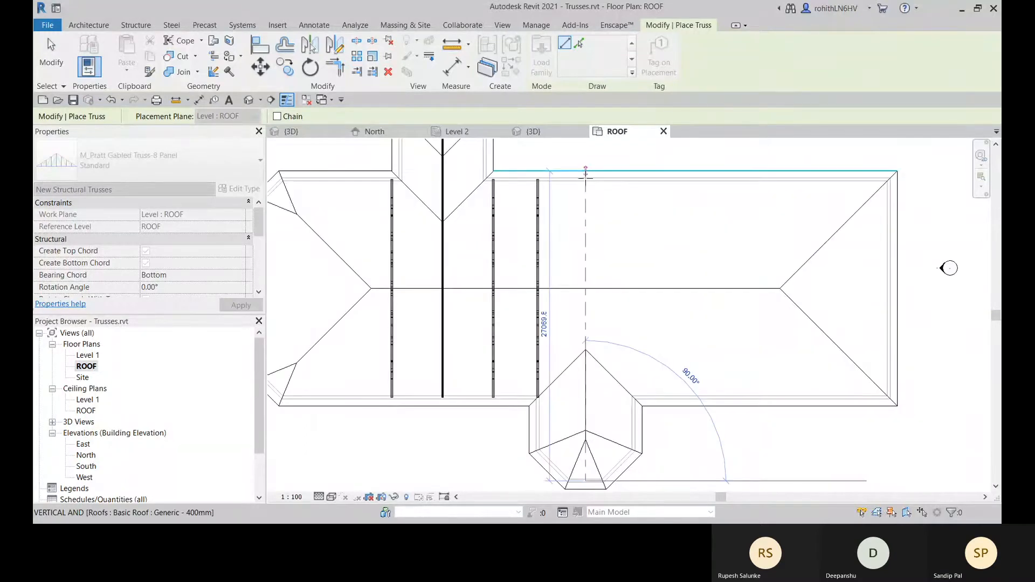
{"action": "left_click", "coordinate": [586, 172]}
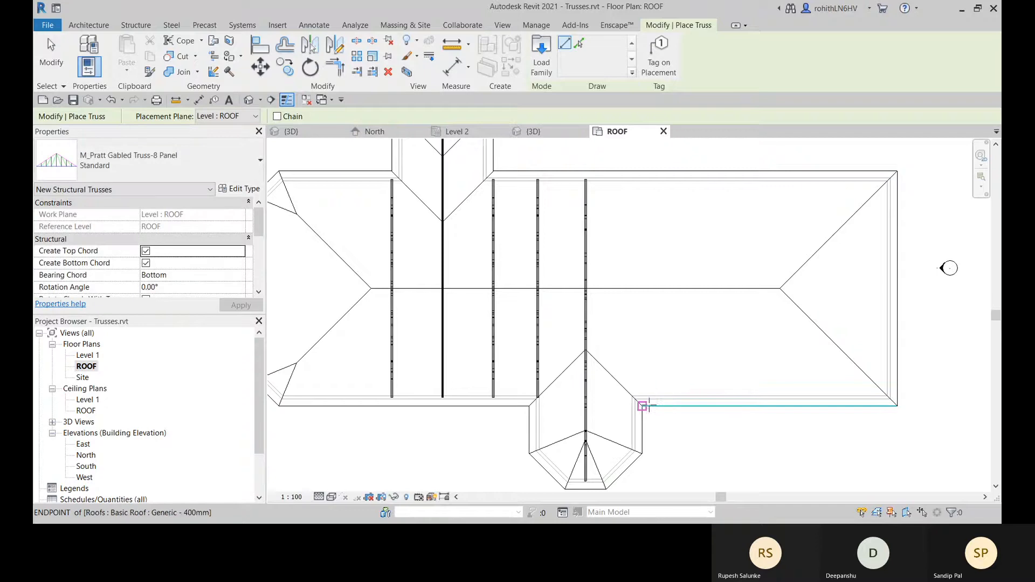
{"action": "left_click", "coordinate": [634, 397]}
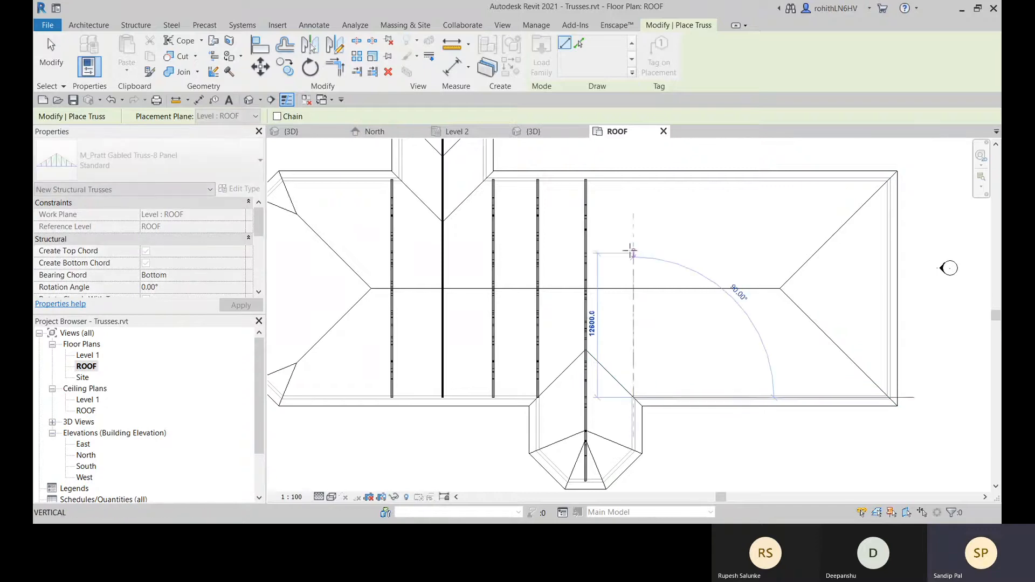
{"action": "left_click", "coordinate": [676, 257]}
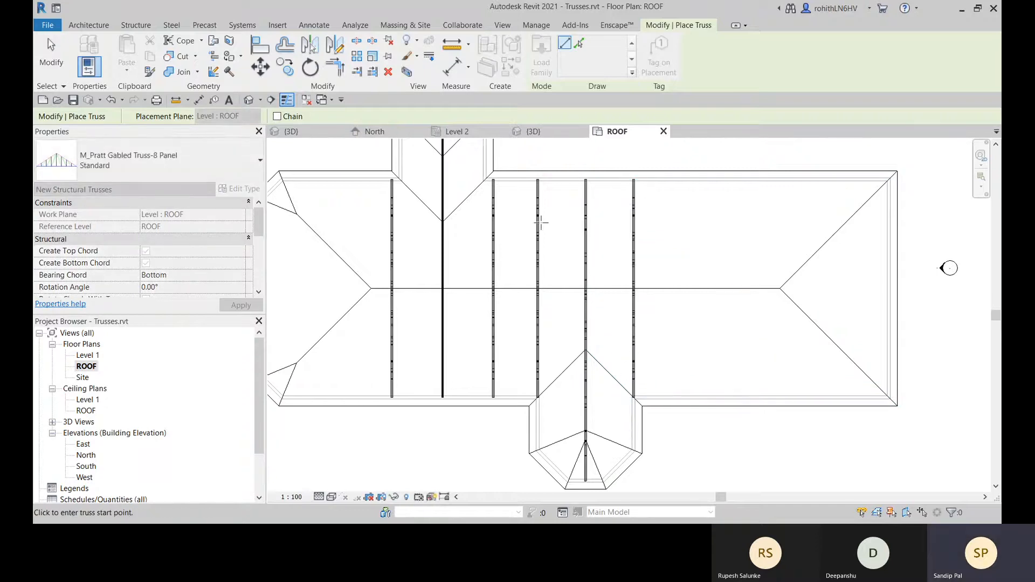
{"action": "right_click", "coordinate": [718, 227]}
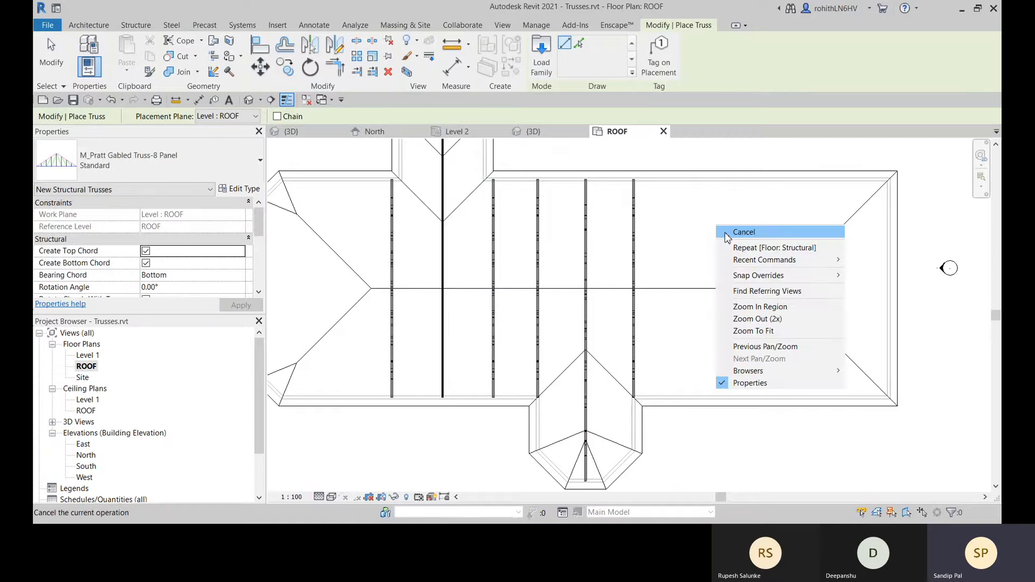
{"action": "left_click", "coordinate": [753, 331]}
{"action": "right_click", "coordinate": [651, 201]}
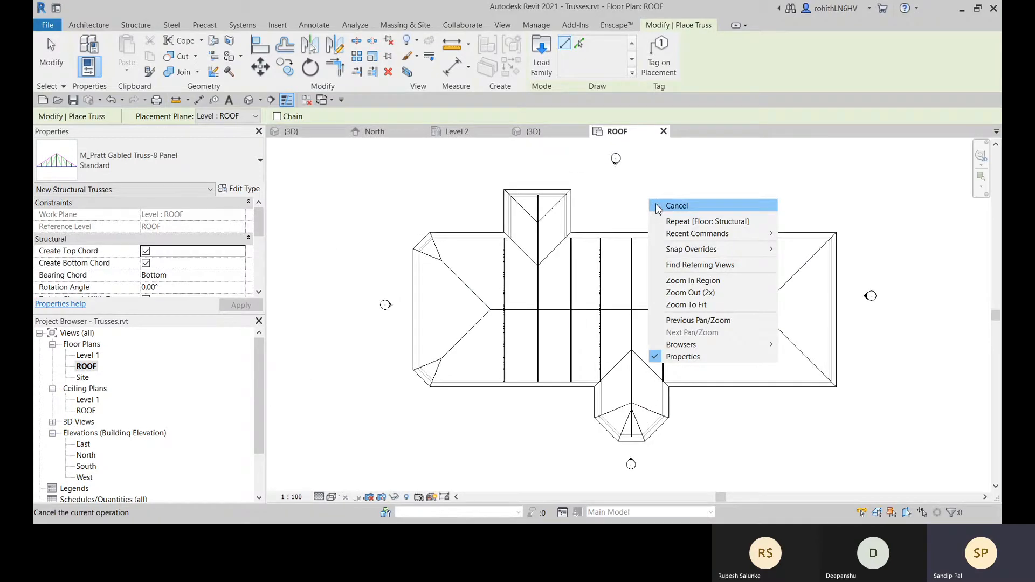
{"action": "left_click", "coordinate": [659, 207]}
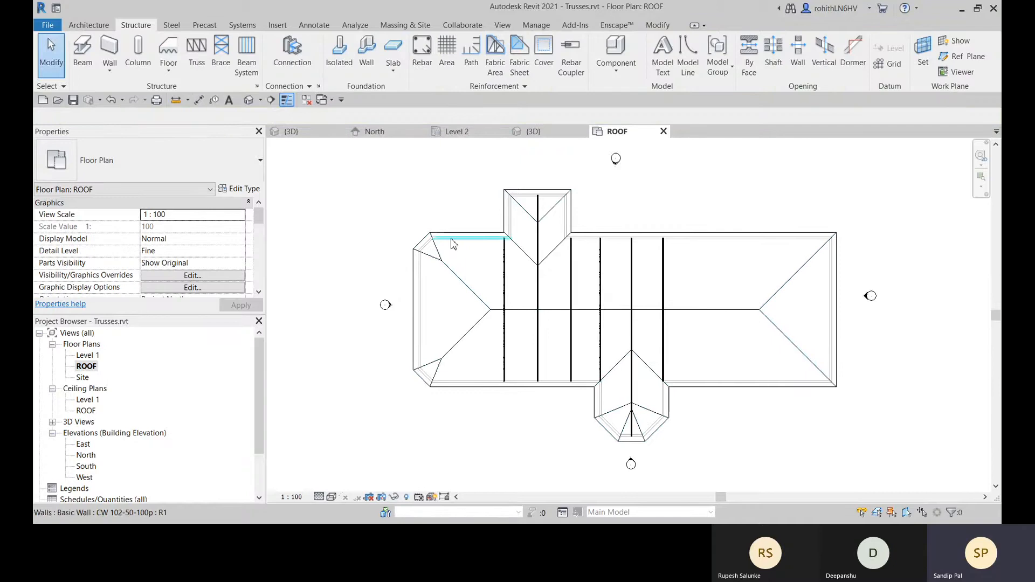
Step: In the 3D view, attach the top of the easternmost Pratt gabled truss to the roof and dismiss the warning
{"action": "left_click", "coordinate": [545, 132]}
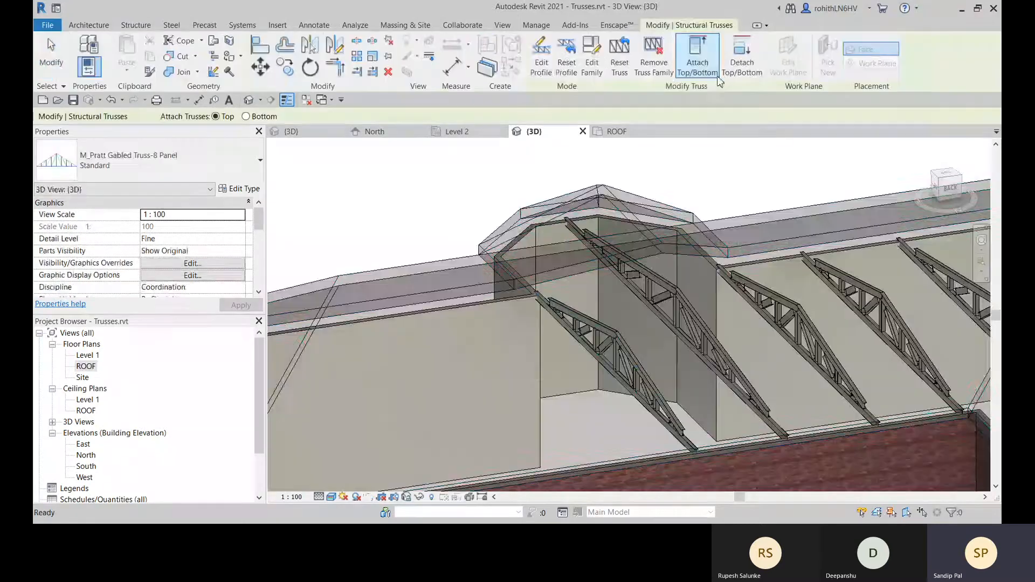
{"action": "left_click", "coordinate": [523, 360]}
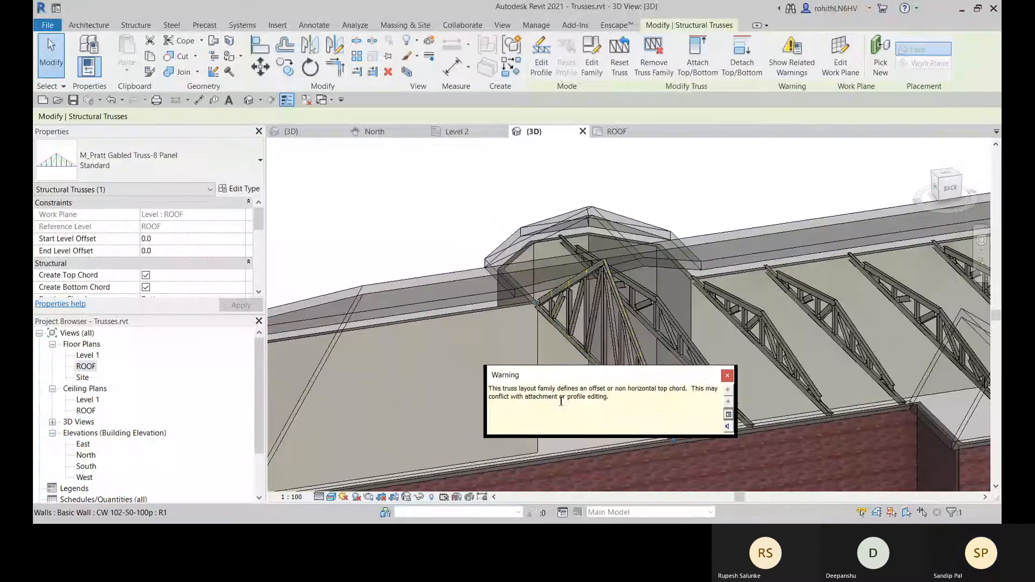
{"action": "left_click", "coordinate": [727, 377]}
Step: Review the warning related to the roof-attached truss while viewing it end-on
{"action": "middle_click_drag", "start_coordinate": [578, 416], "coordinate": [736, 347], "text": "shift"}
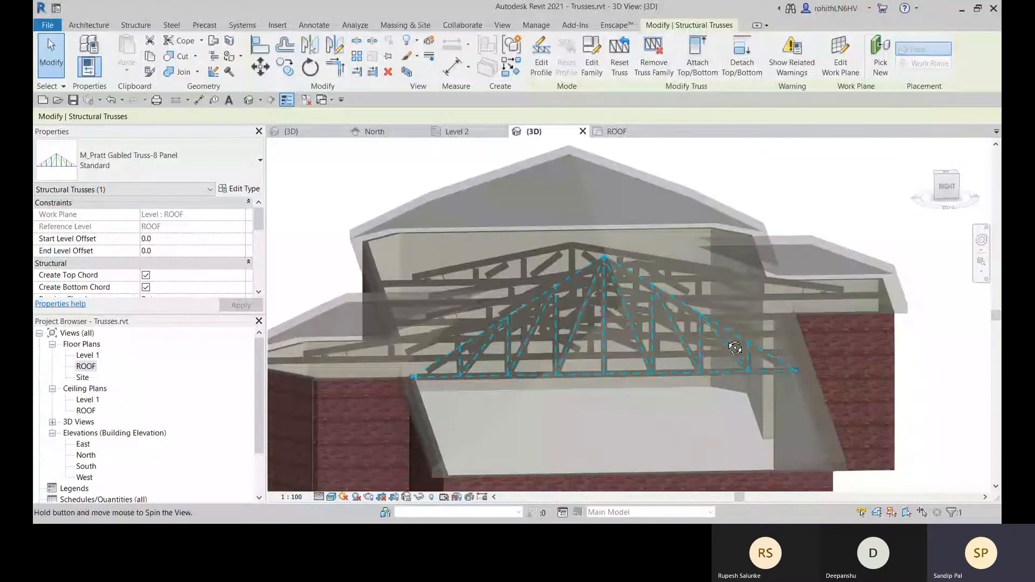
{"action": "left_click", "coordinate": [792, 56]}
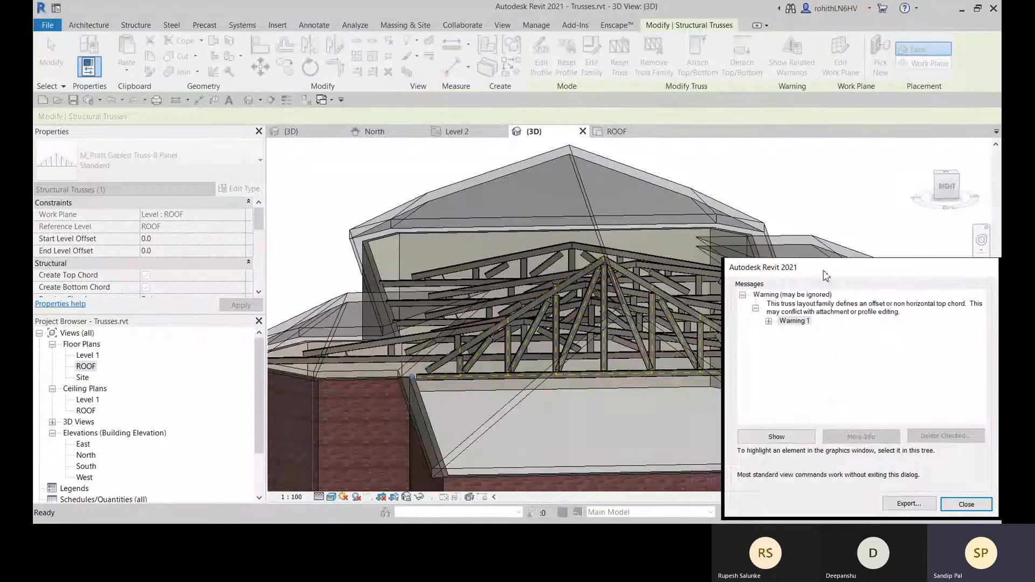
{"action": "left_click_drag", "start_coordinate": [824, 271], "coordinate": [676, 248]}
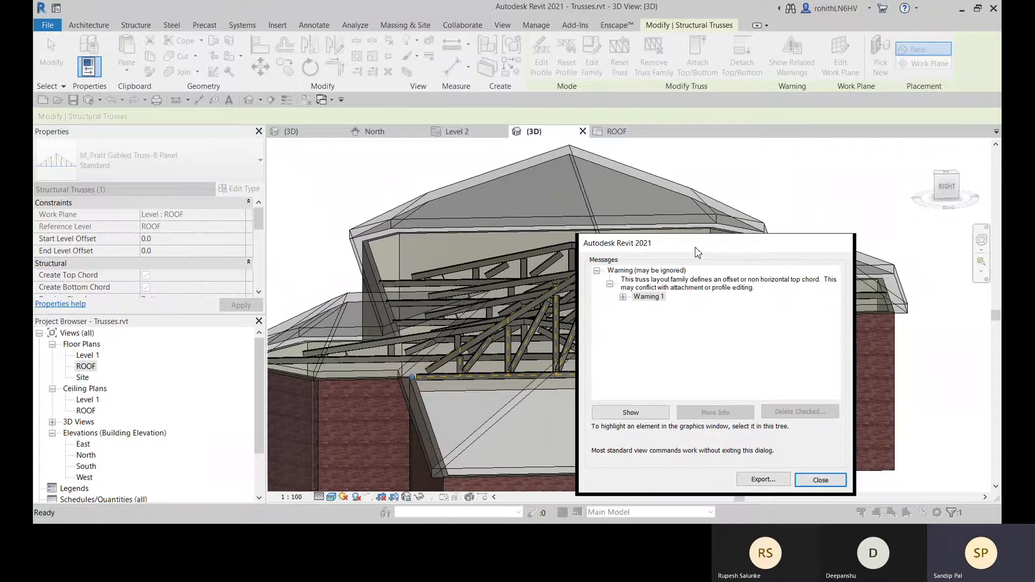
{"action": "left_click_drag", "start_coordinate": [697, 252], "coordinate": [637, 246]}
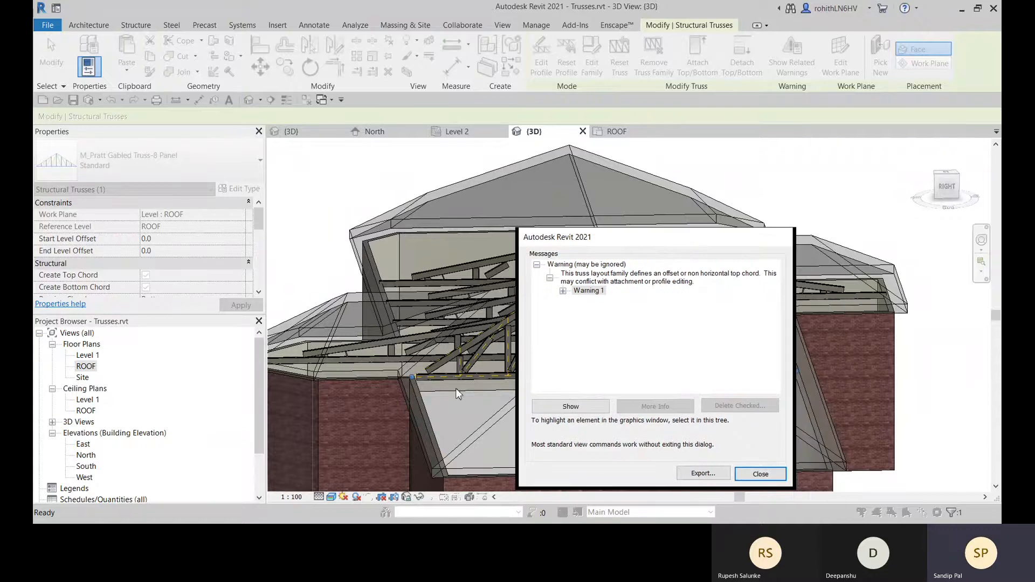
{"action": "key", "text": "Escape"}
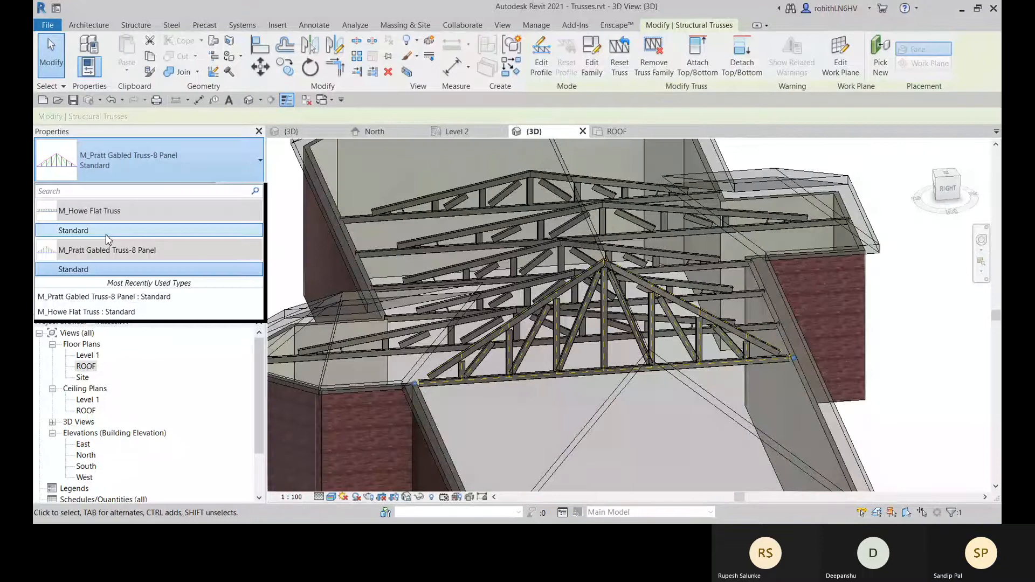
Step: Change the roof-attached truss and, as a group, the five remaining Pratt gabled trusses to the standard M_Howe Flat Truss type
{"action": "left_click", "coordinate": [107, 236]}
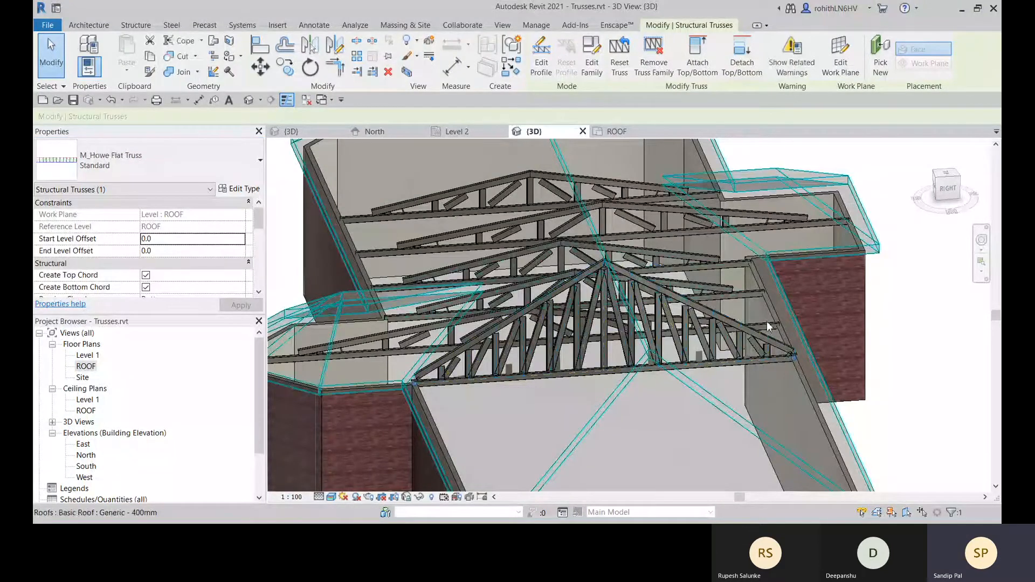
{"action": "middle_click_drag", "start_coordinate": [767, 322], "coordinate": [425, 338], "text": "shift"}
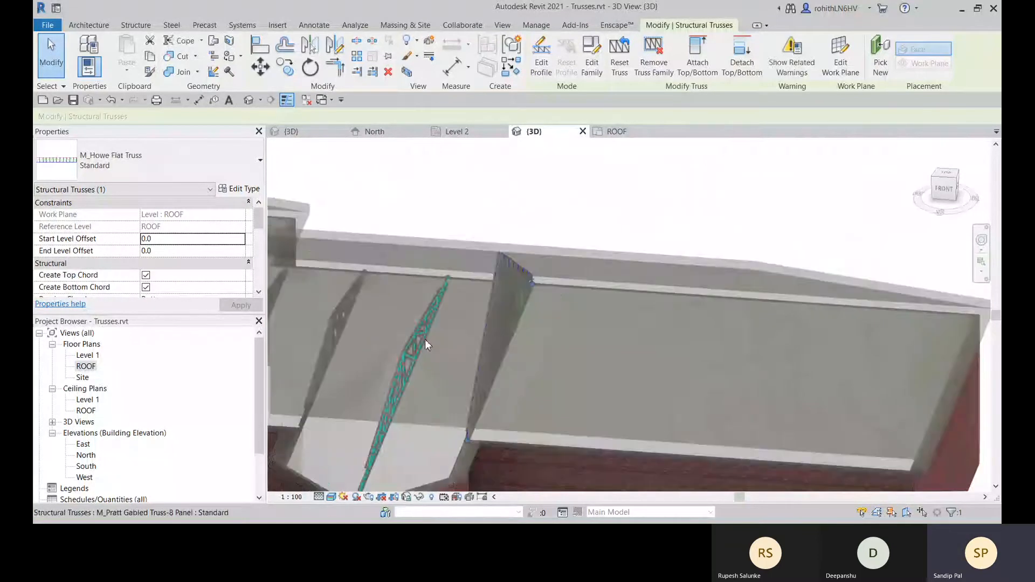
{"action": "left_click", "coordinate": [425, 339]}
{"action": "left_click", "coordinate": [345, 322], "text": "ctrl"}
{"action": "middle_click_drag", "start_coordinate": [433, 311], "coordinate": [659, 288]}
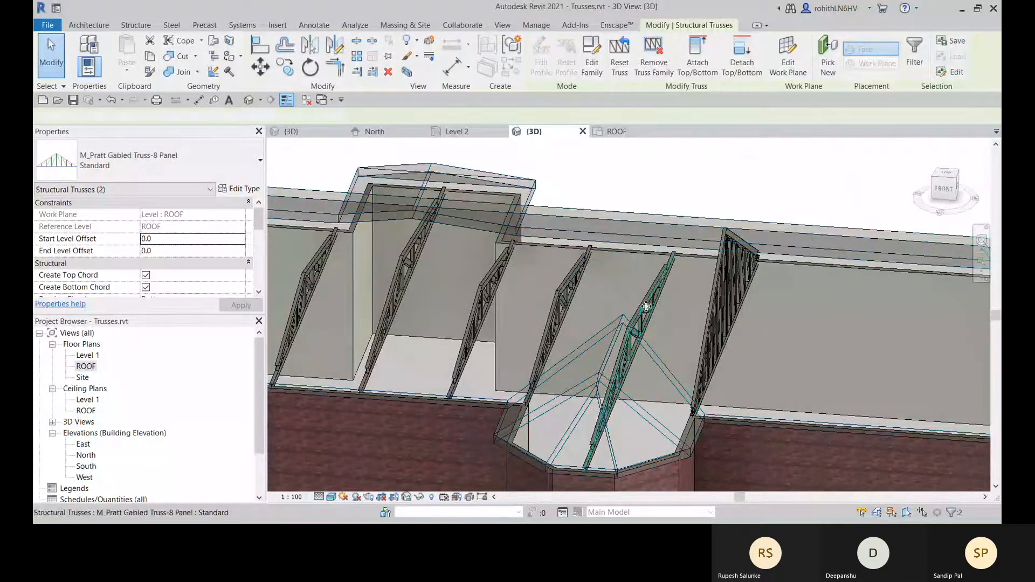
{"action": "left_click", "coordinate": [721, 174]}
{"action": "left_click", "coordinate": [576, 283]}
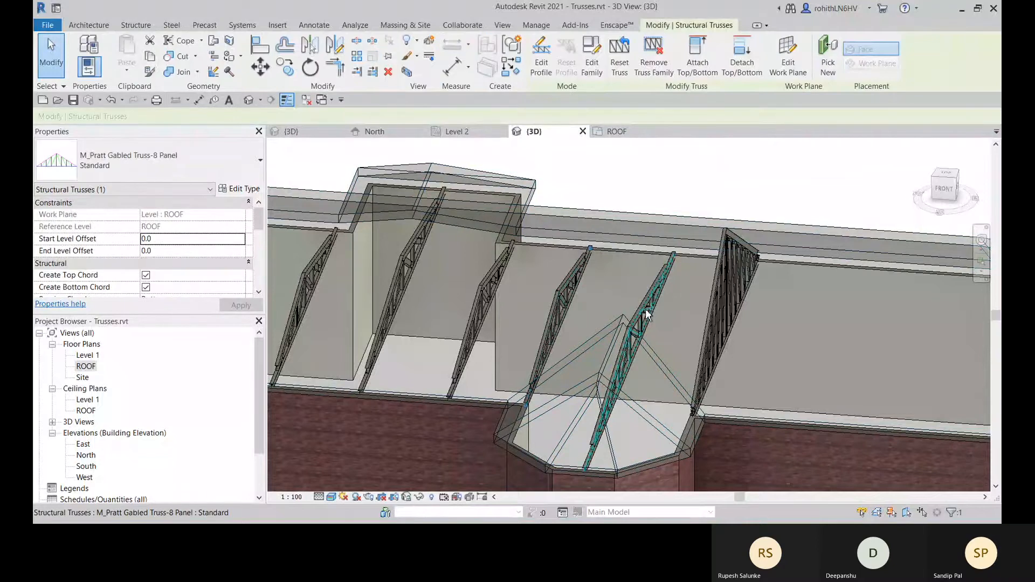
{"action": "left_click", "coordinate": [479, 305], "text": "ctrl"}
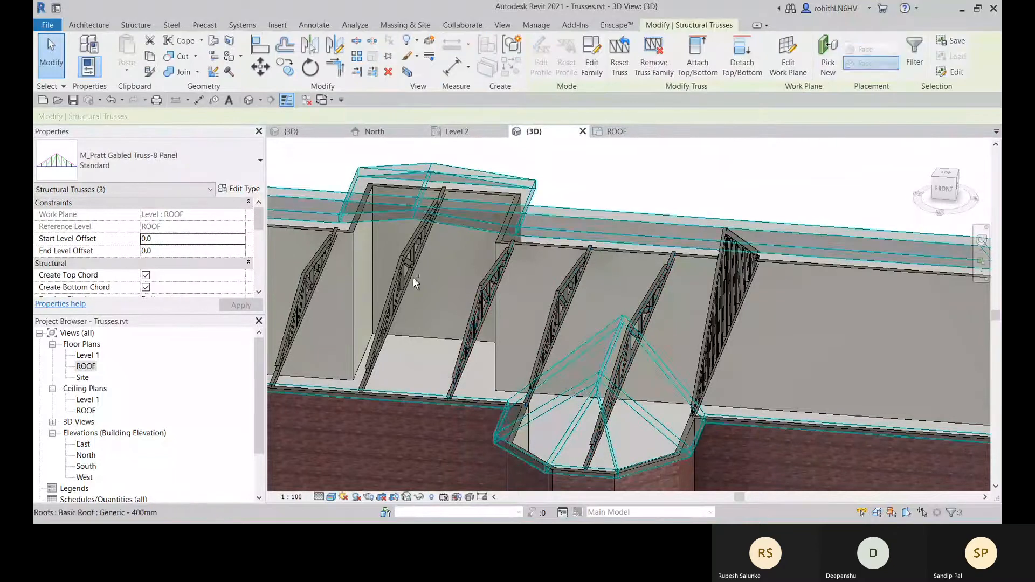
{"action": "left_click", "coordinate": [315, 269], "text": "ctrl"}
{"action": "left_click", "coordinate": [301, 271], "text": "ctrl"}
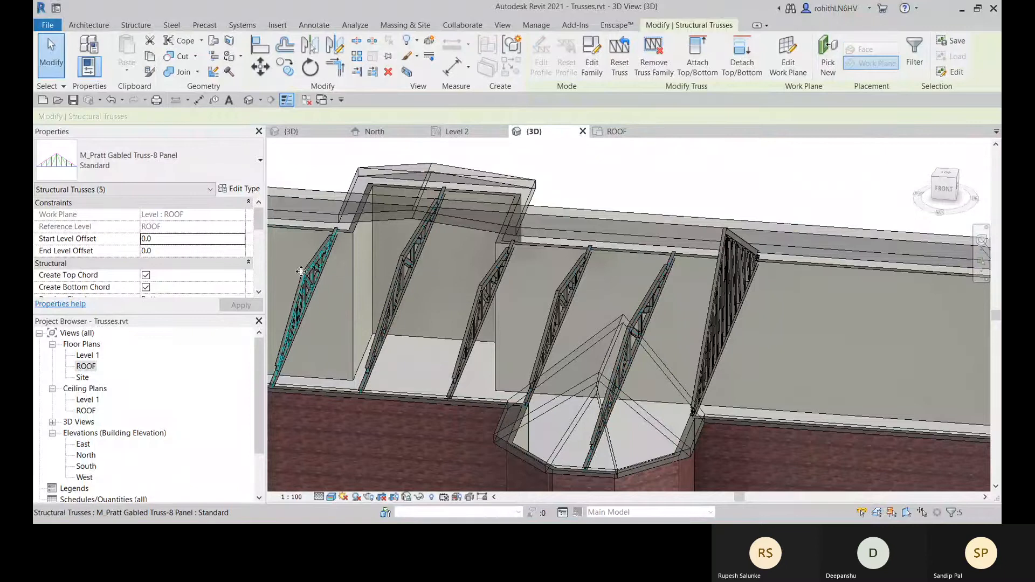
{"action": "left_click", "coordinate": [162, 162]}
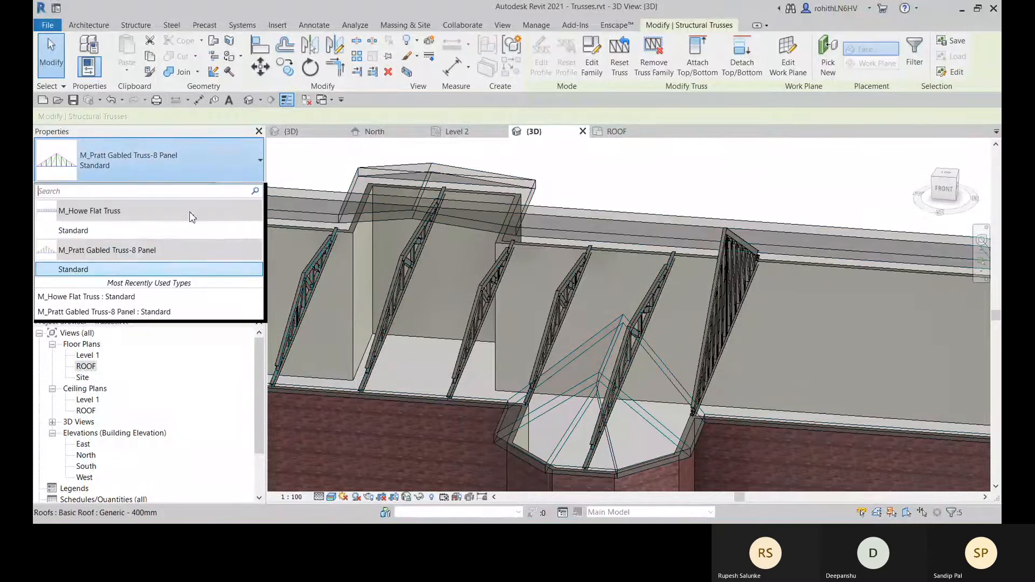
{"action": "left_click", "coordinate": [170, 237]}
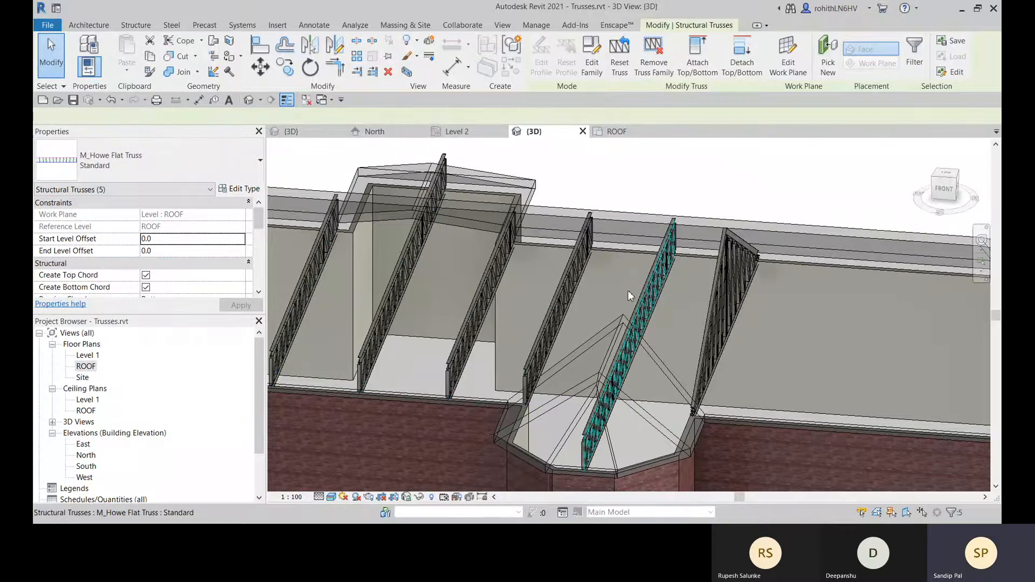
Step: Attach the top of the Howe flat truss running through the front bay to the roof
{"action": "left_click", "coordinate": [675, 262]}
{"action": "middle_click_drag", "start_coordinate": [675, 262], "coordinate": [652, 244], "text": "shift"}
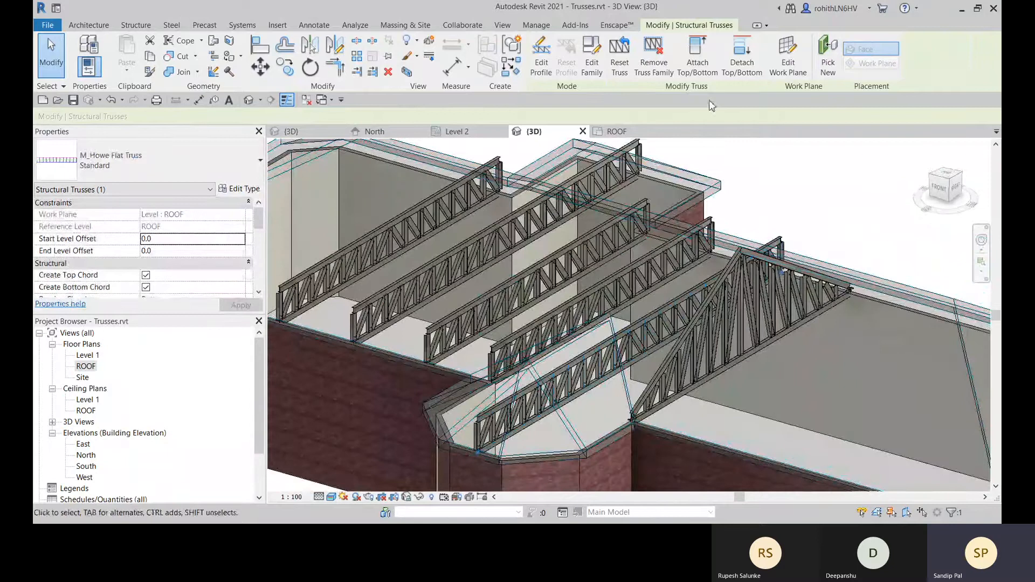
{"action": "left_click", "coordinate": [698, 56]}
{"action": "left_click", "coordinate": [657, 253]}
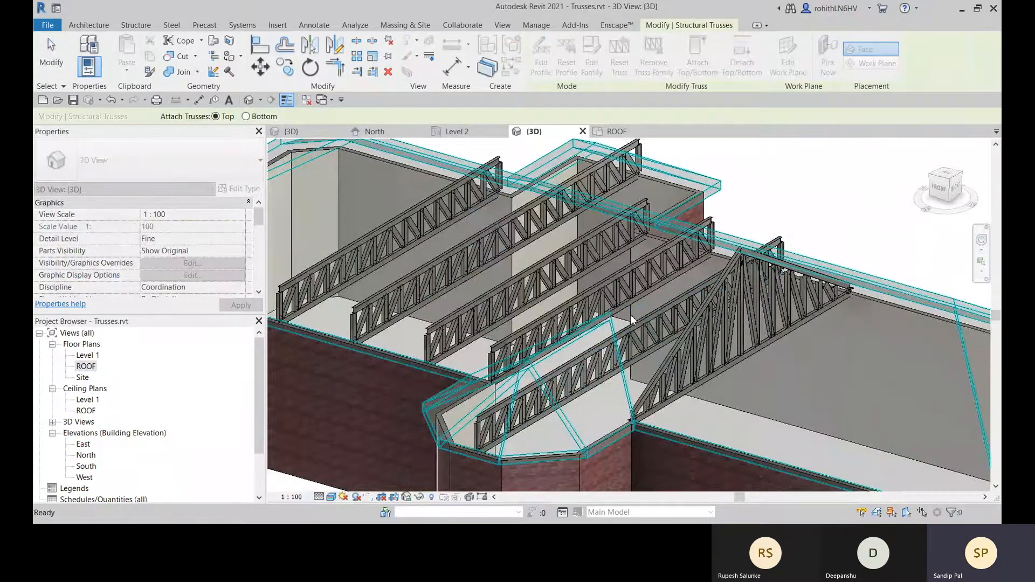
{"action": "middle_click_drag", "start_coordinate": [640, 340], "coordinate": [592, 182], "text": "shift"}
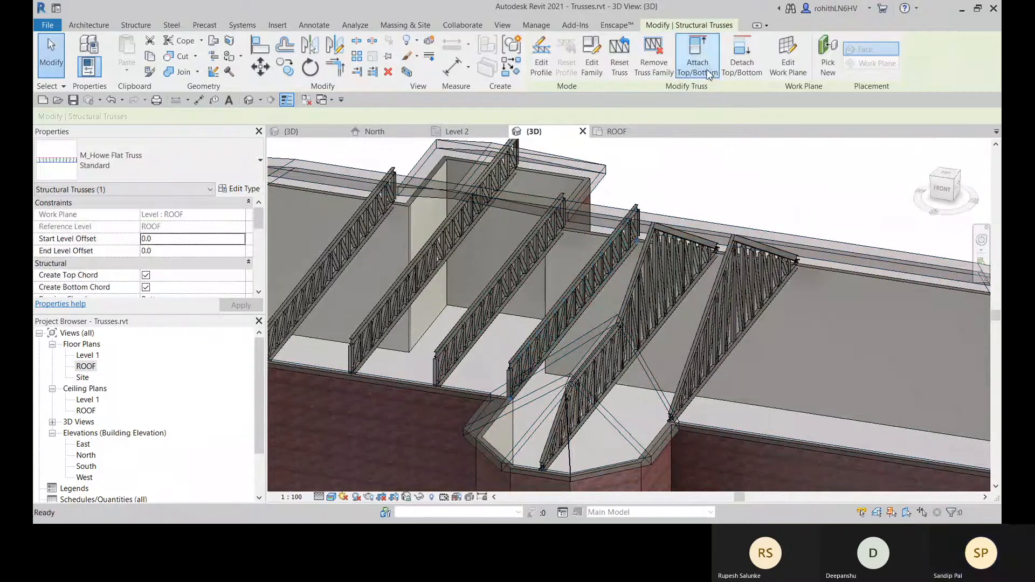
Step: Attach the tops of the four remaining Howe flat trusses west of the front bay's ridge to the roof
{"action": "left_click", "coordinate": [697, 60]}
{"action": "left_click", "coordinate": [615, 214]}
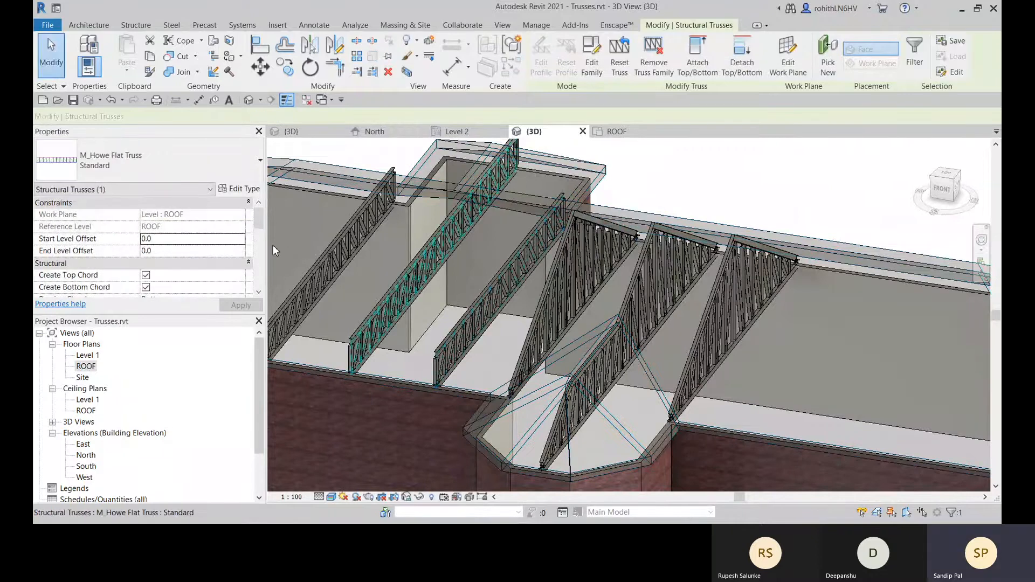
{"action": "left_click", "coordinate": [697, 56]}
{"action": "left_click", "coordinate": [647, 221]}
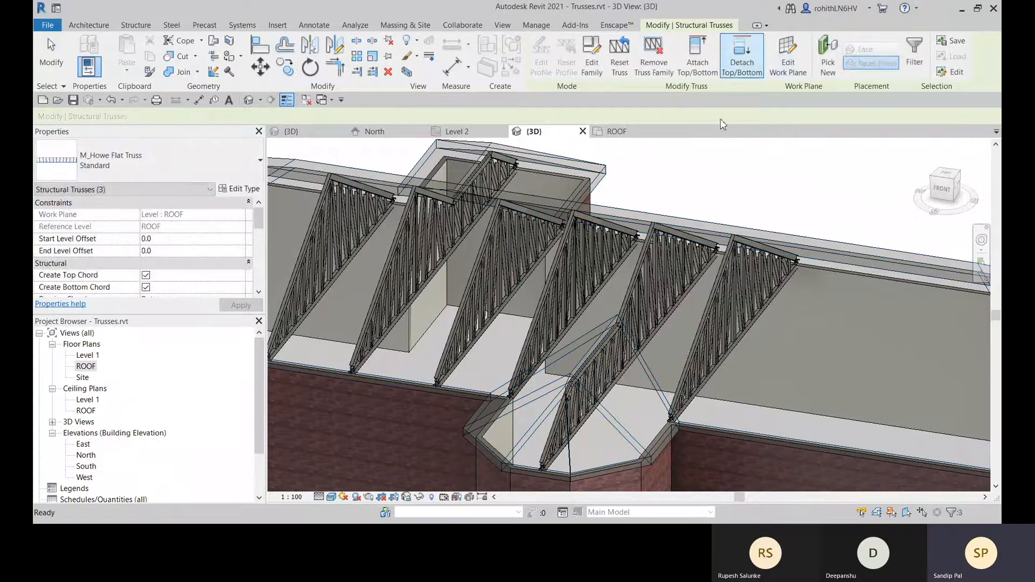
{"action": "key", "text": "Escape"}
Step: Cut a vertical building section through the ROOF plan between the fourth and fifth trusses from the west and open its view
{"action": "middle_click_drag", "start_coordinate": [751, 241], "coordinate": [634, 186], "text": "shift"}
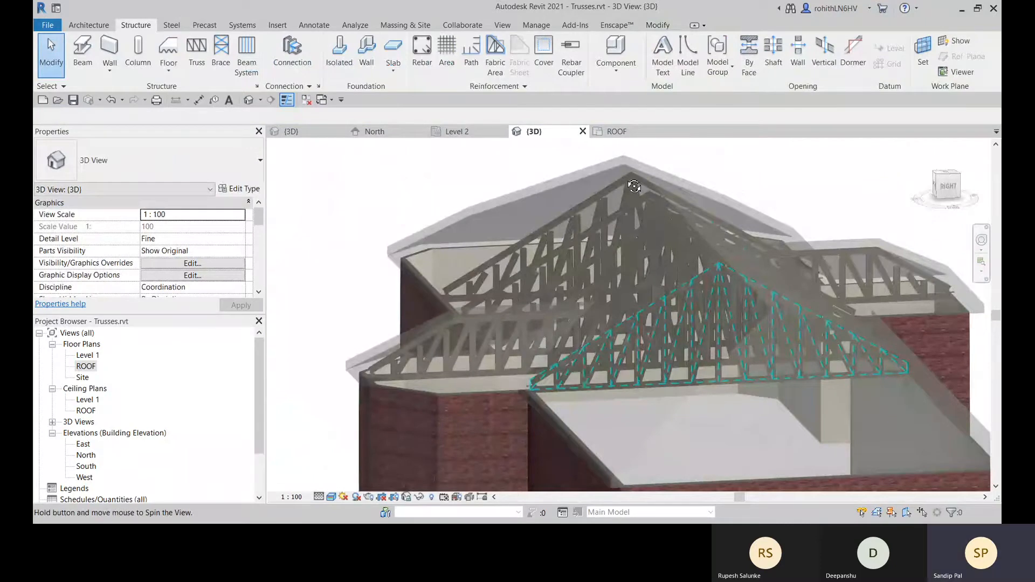
{"action": "middle_click_drag", "start_coordinate": [634, 186], "coordinate": [654, 274], "text": "shift"}
{"action": "scroll", "coordinate": [654, 274], "scroll_direction": "down", "scroll_amount": 3}
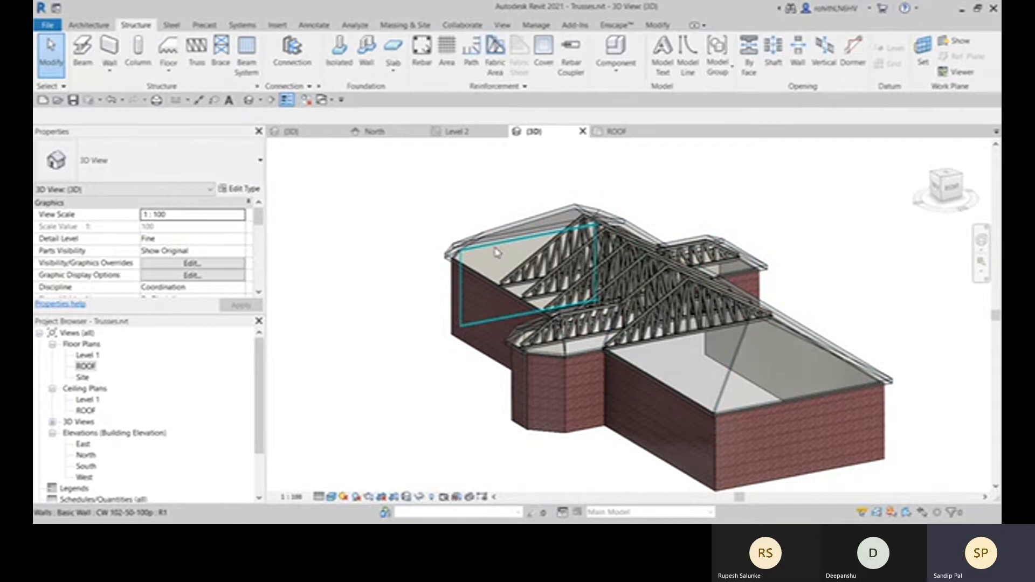
{"action": "middle_click_drag", "start_coordinate": [496, 253], "coordinate": [464, 229], "text": "shift"}
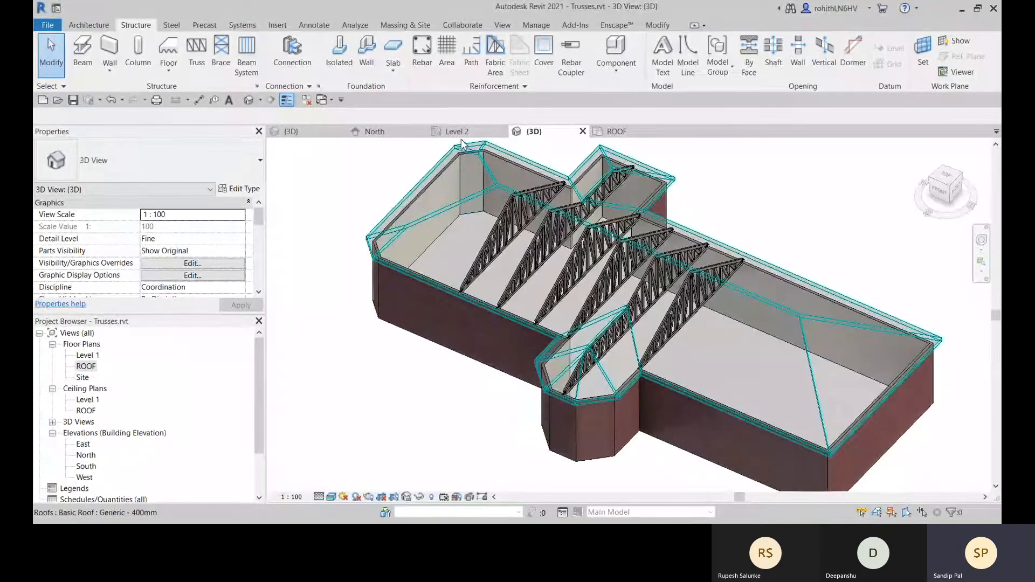
{"action": "left_click", "coordinate": [618, 131]}
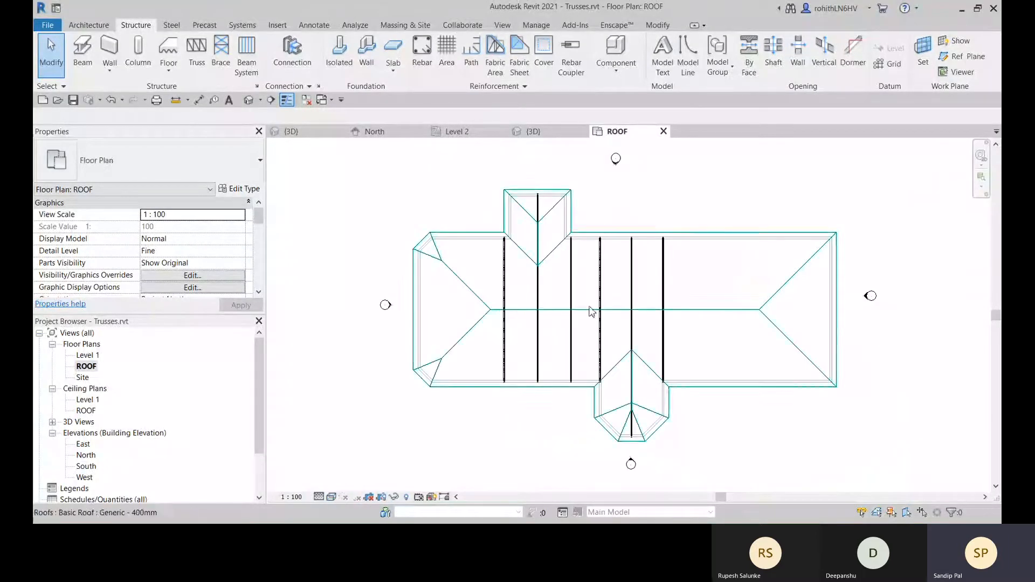
{"action": "left_click", "coordinate": [271, 100]}
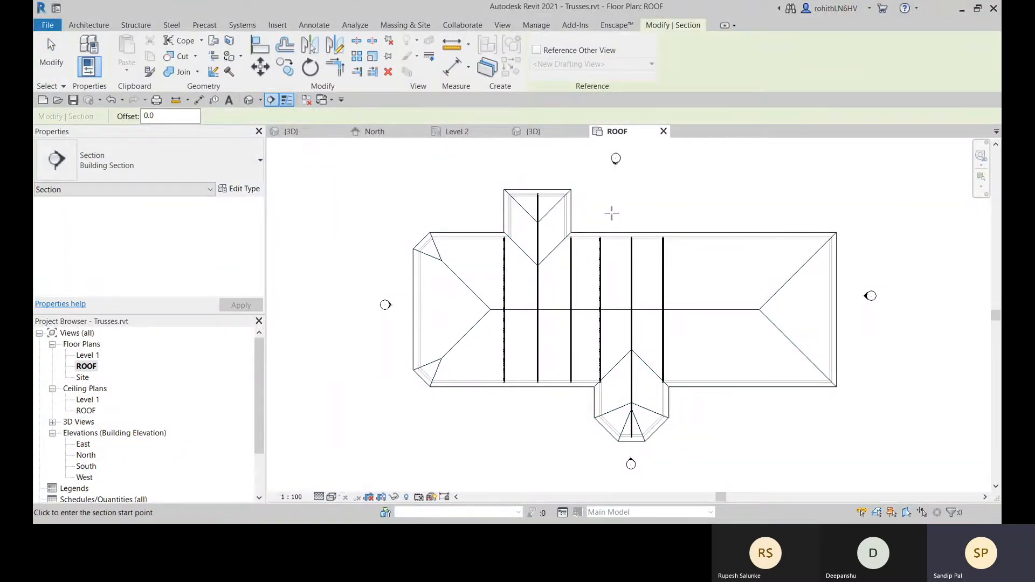
{"action": "left_click", "coordinate": [610, 203]}
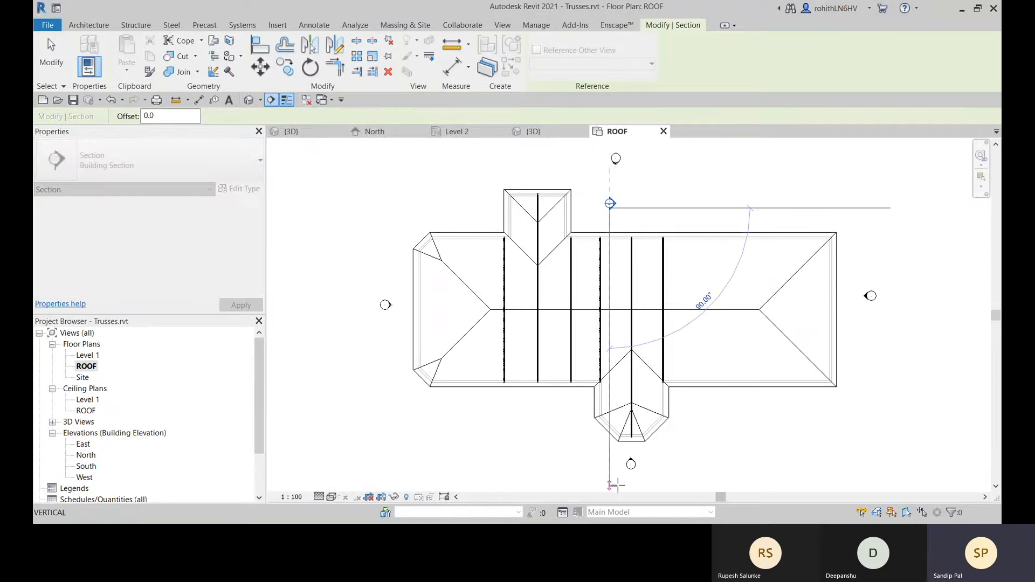
{"action": "left_click", "coordinate": [612, 484]}
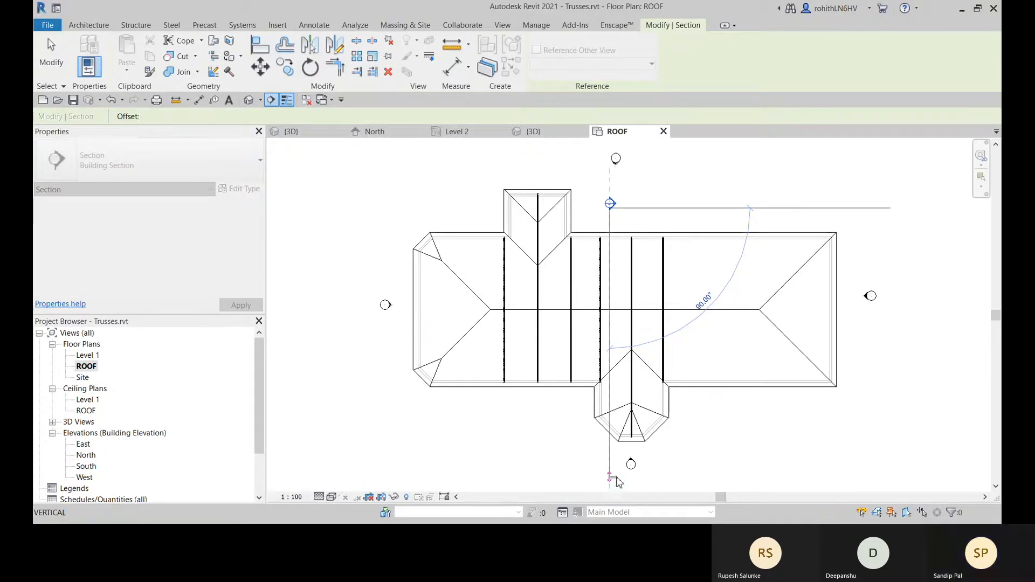
{"action": "right_click", "coordinate": [610, 205]}
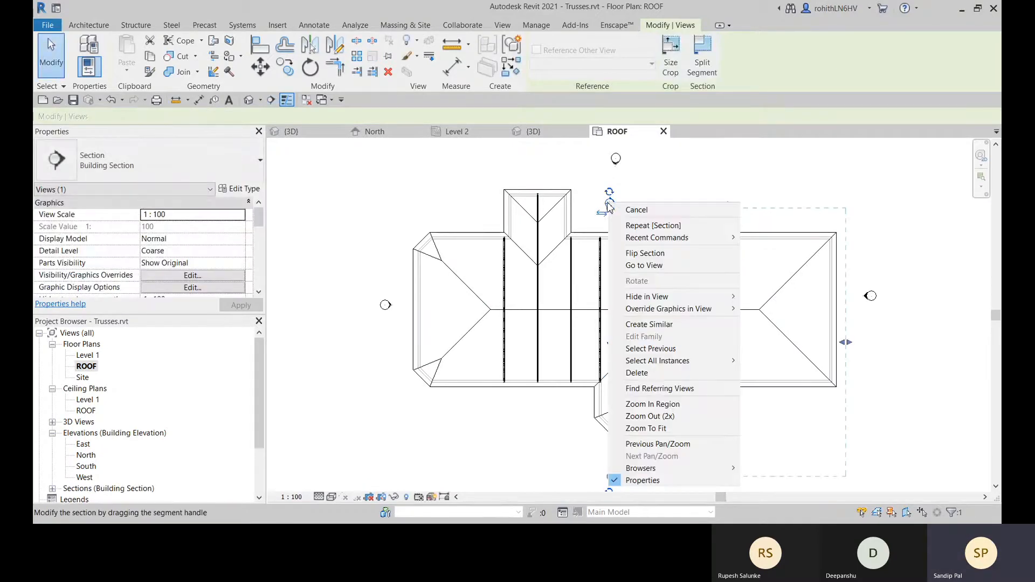
{"action": "left_click", "coordinate": [644, 265]}
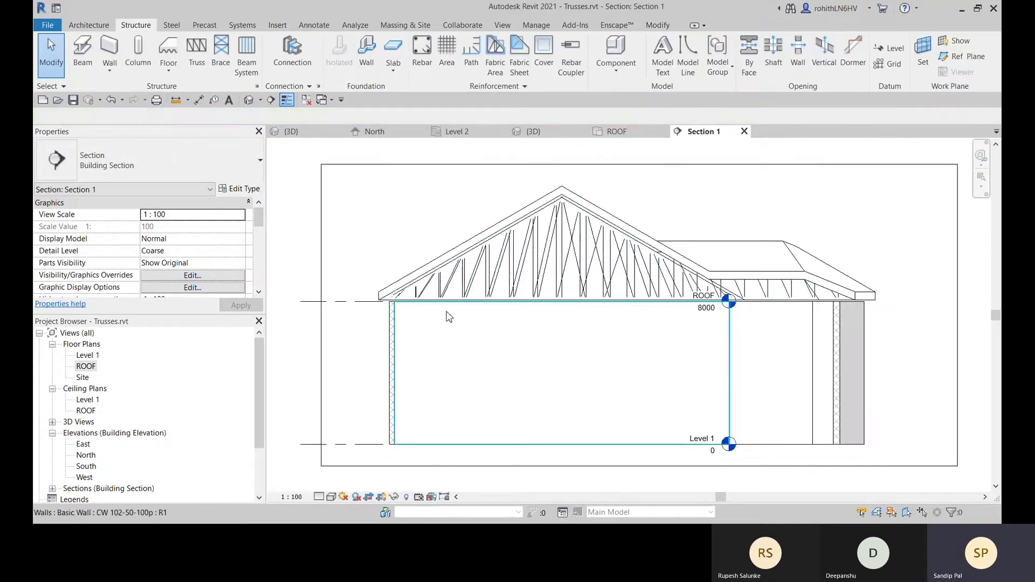
Step: Set the section view to Fine detail level and the Realistic visual style
{"action": "left_click", "coordinate": [320, 498]}
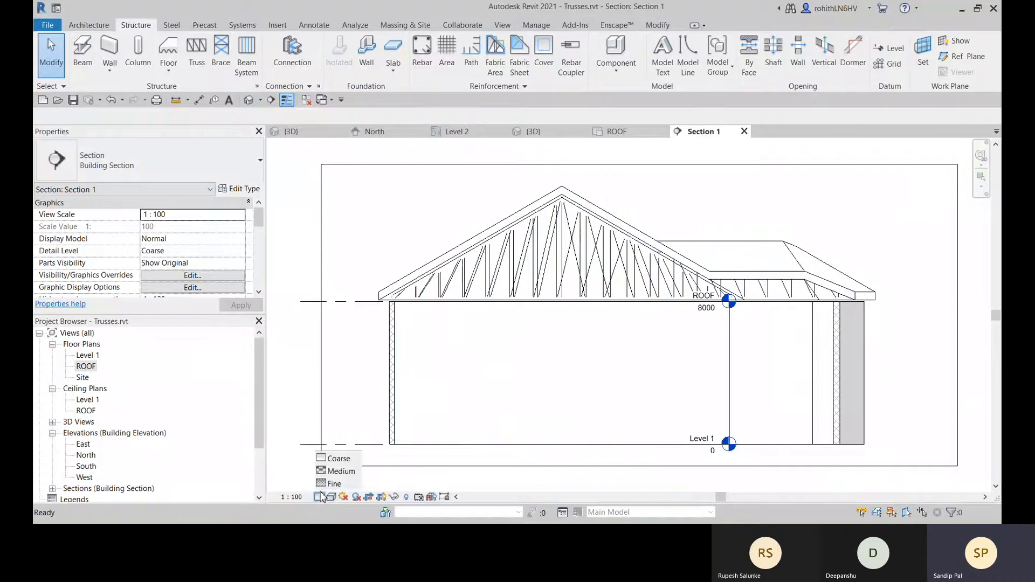
{"action": "left_click", "coordinate": [322, 484]}
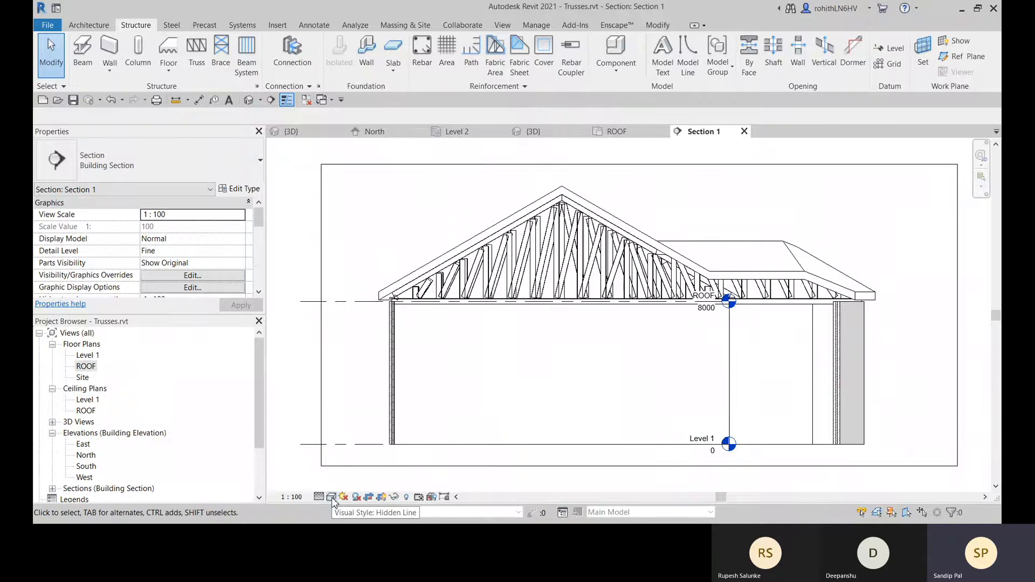
{"action": "left_click", "coordinate": [332, 497]}
{"action": "left_click", "coordinate": [368, 432]}
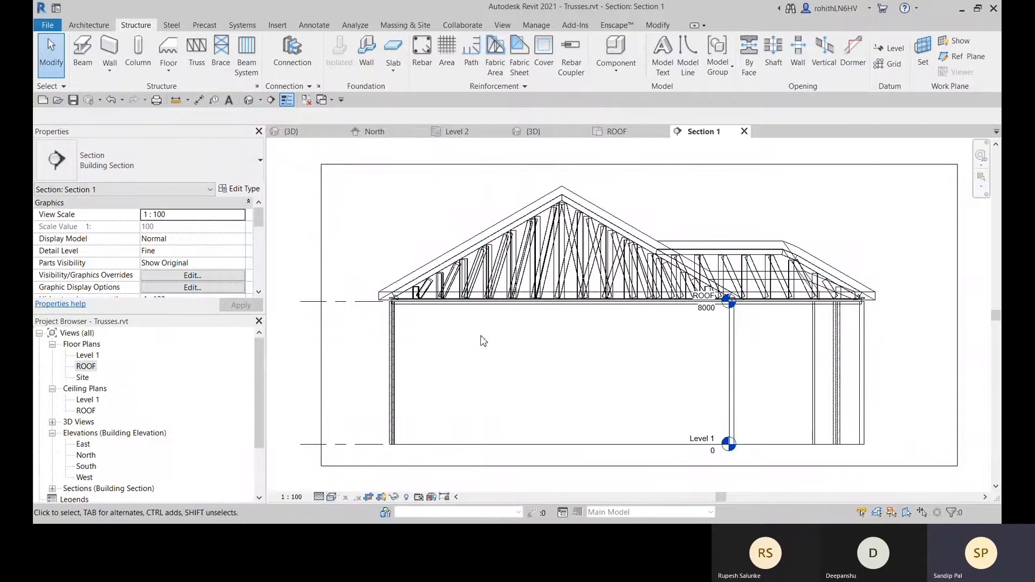
{"action": "left_click", "coordinate": [334, 500]}
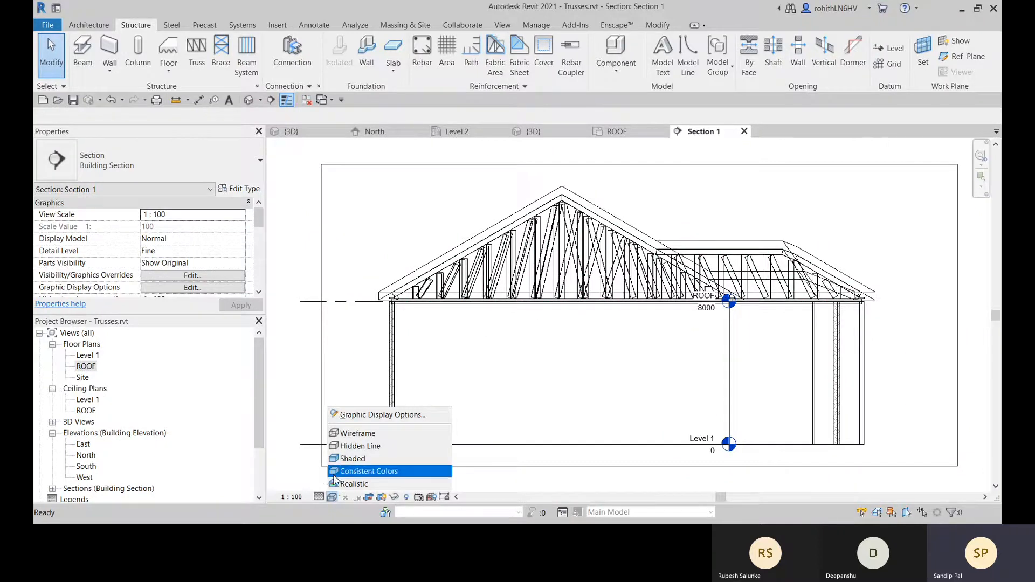
{"action": "left_click", "coordinate": [346, 484]}
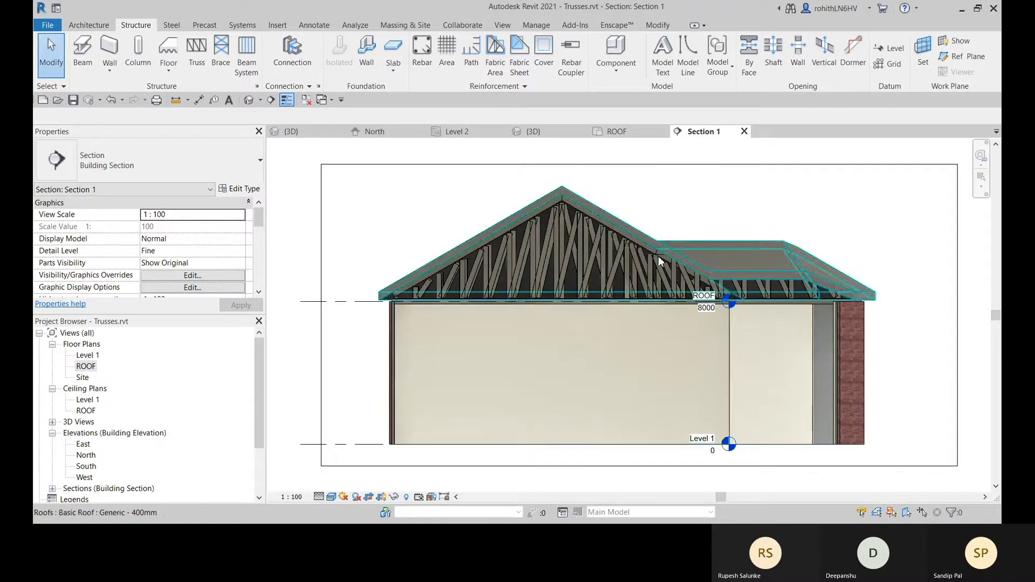
Step: Examine the roof-attached Howe flat trusses in the section, from the webs and lower side roof to the eave above the outer wall
{"action": "scroll", "coordinate": [664, 264], "scroll_direction": "up", "scroll_amount": 3}
{"action": "scroll", "coordinate": [500, 232], "scroll_direction": "up", "scroll_amount": 2}
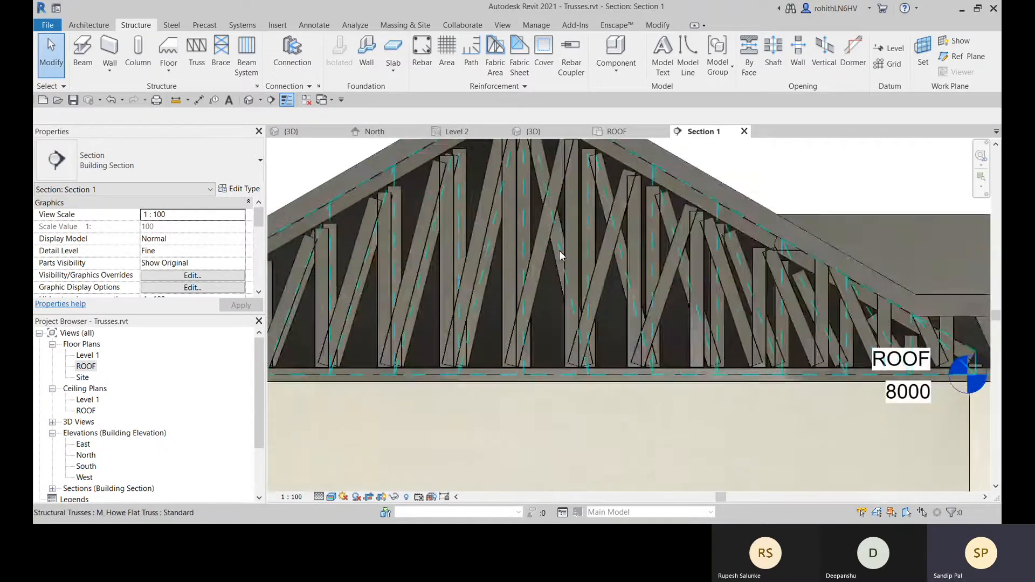
{"action": "middle_click_drag", "start_coordinate": [559, 251], "coordinate": [398, 331]}
{"action": "middle_click_drag", "start_coordinate": [552, 399], "coordinate": [493, 304]}
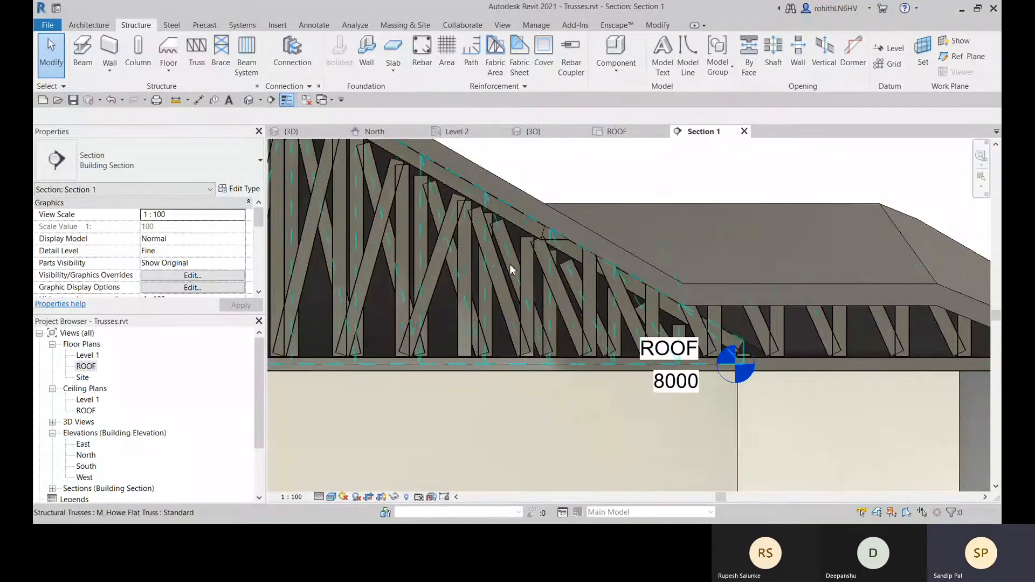
{"action": "scroll", "coordinate": [652, 315], "scroll_direction": "down", "scroll_amount": 3}
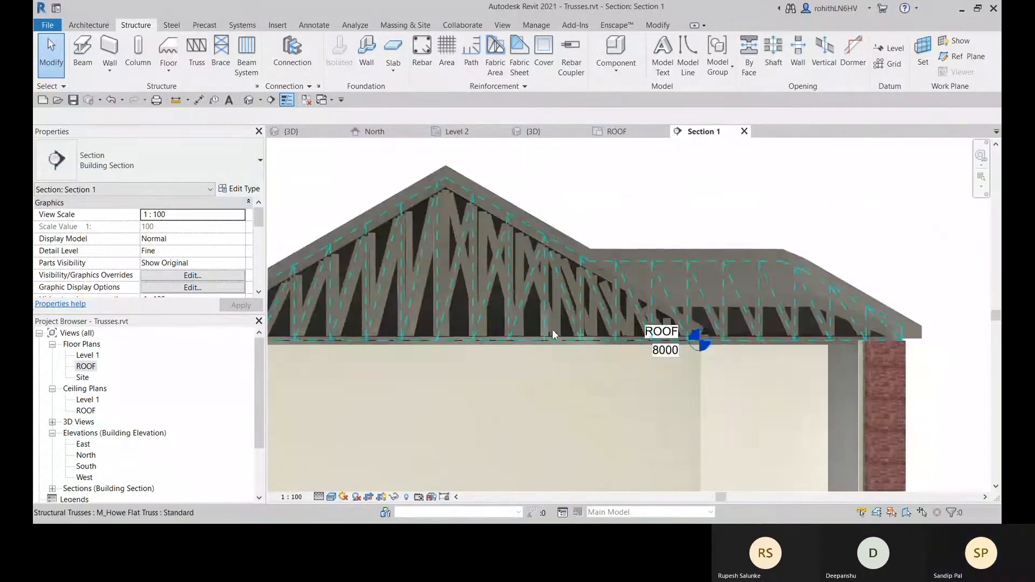
{"action": "scroll", "coordinate": [552, 331], "scroll_direction": "down", "scroll_amount": 3}
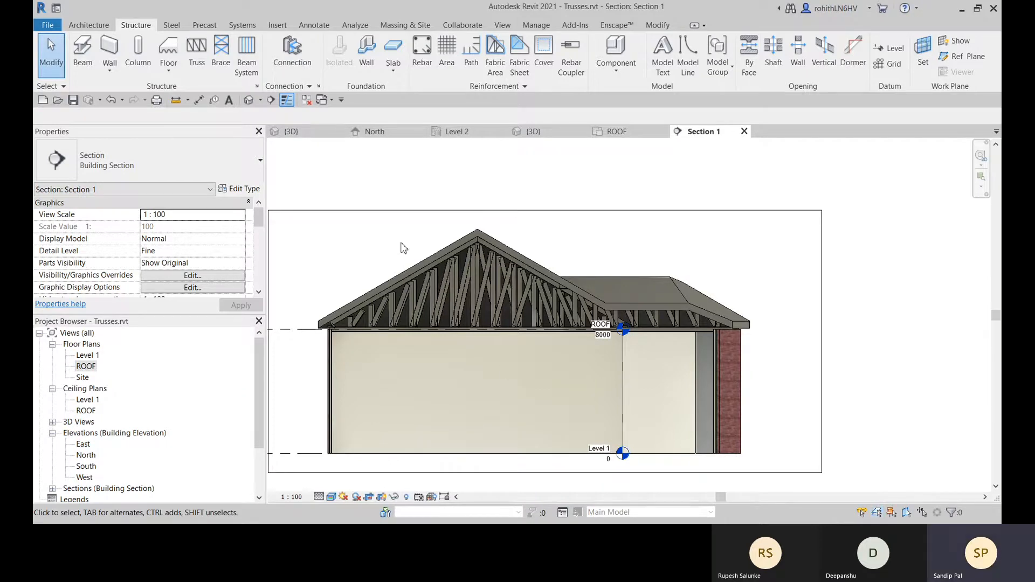
{"action": "scroll", "coordinate": [377, 334], "scroll_direction": "up", "scroll_amount": 4}
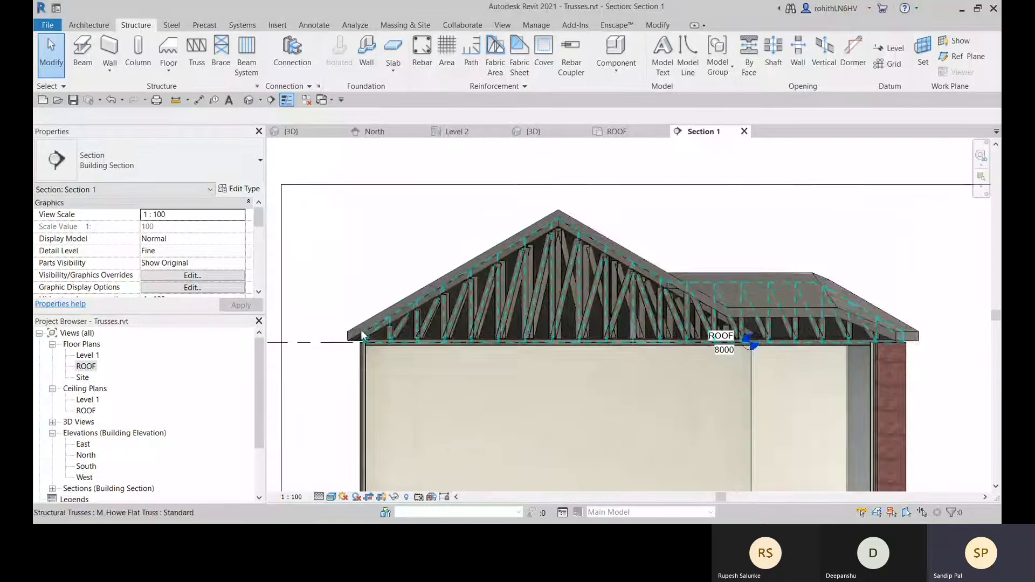
{"action": "scroll", "coordinate": [377, 340], "scroll_direction": "up", "scroll_amount": 5}
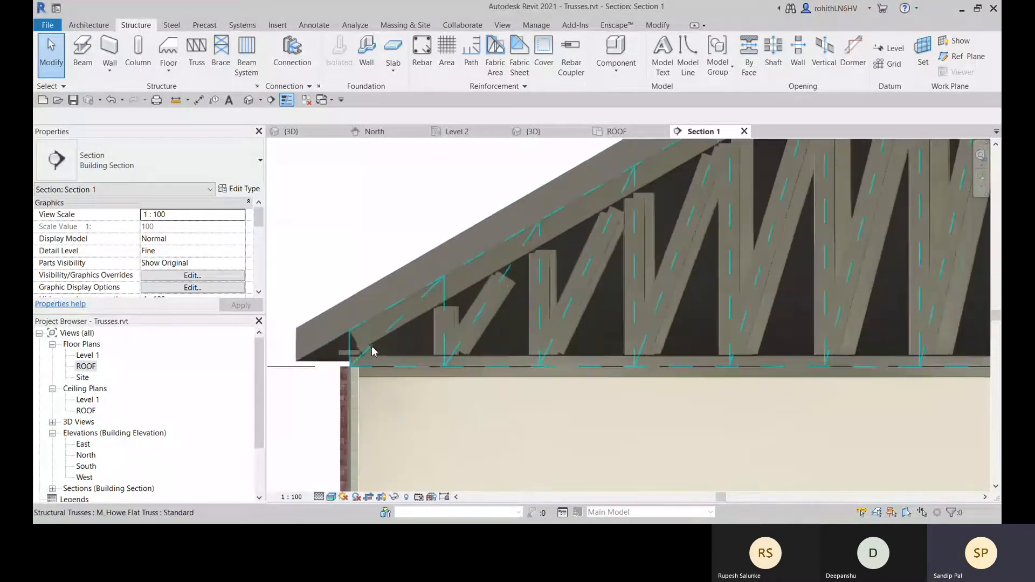
{"action": "scroll", "coordinate": [375, 351], "scroll_direction": "up", "scroll_amount": 3}
Step: Extend the truss's vertical end web at the eave up to the roof and down to the ROOF level, with join cutbacks of -262.8 and -151.7
{"action": "left_click", "coordinate": [343, 345]}
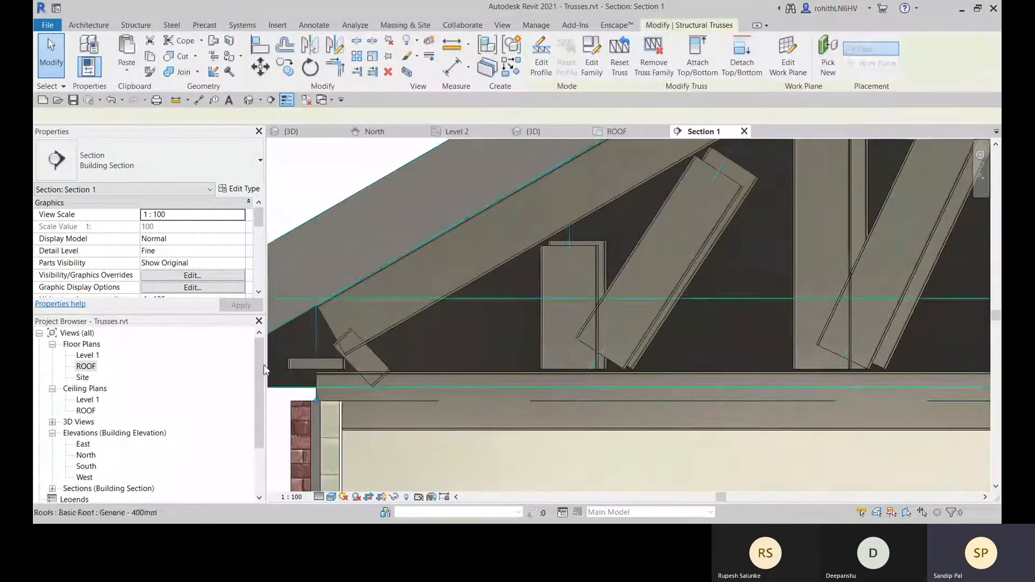
{"action": "scroll", "coordinate": [340, 345], "scroll_direction": "down", "scroll_amount": 5}
{"action": "scroll", "coordinate": [432, 345], "scroll_direction": "up", "scroll_amount": 2}
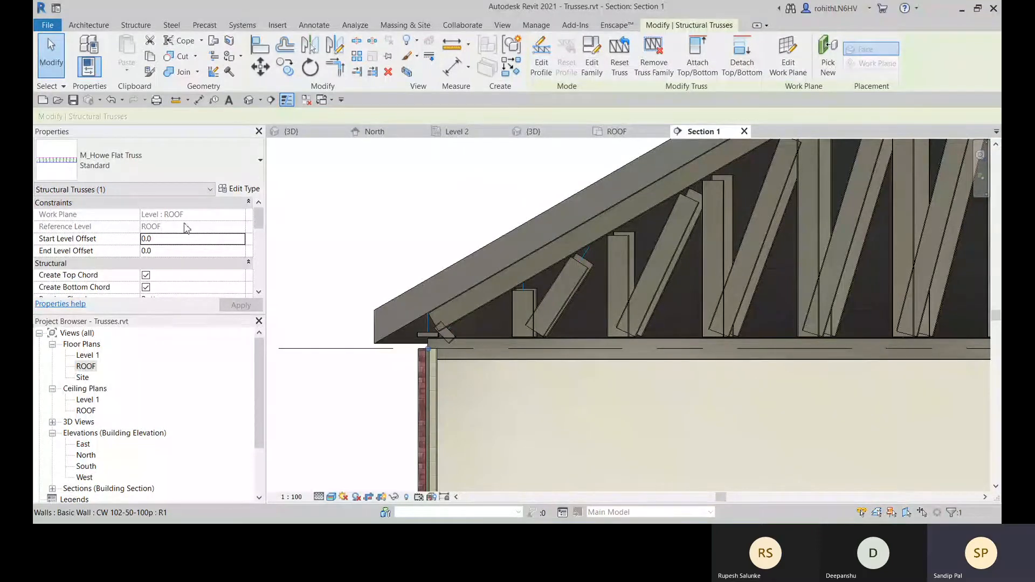
{"action": "scroll", "coordinate": [454, 323], "scroll_direction": "down", "scroll_amount": 1}
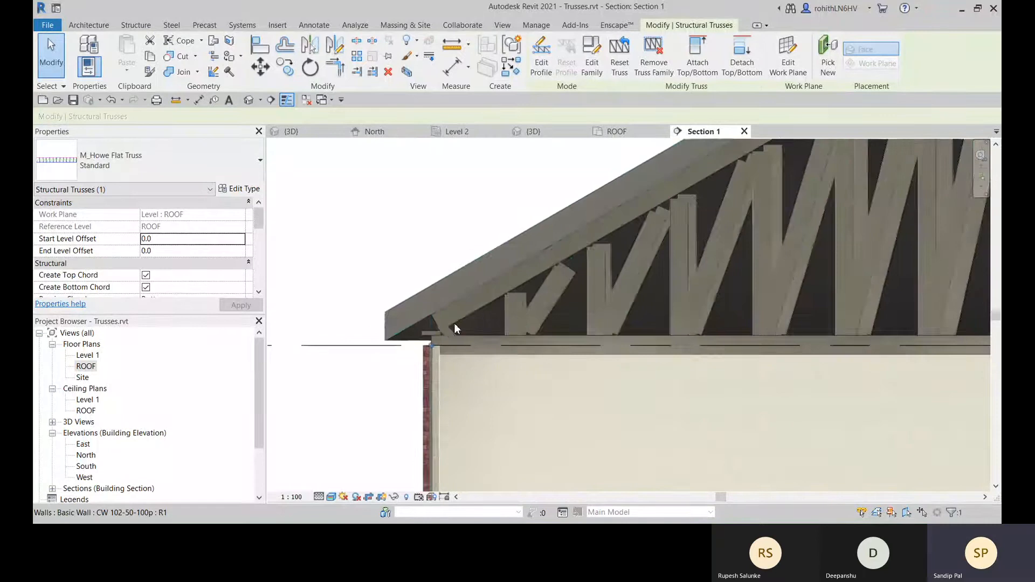
{"action": "scroll", "coordinate": [459, 335], "scroll_direction": "up", "scroll_amount": 2}
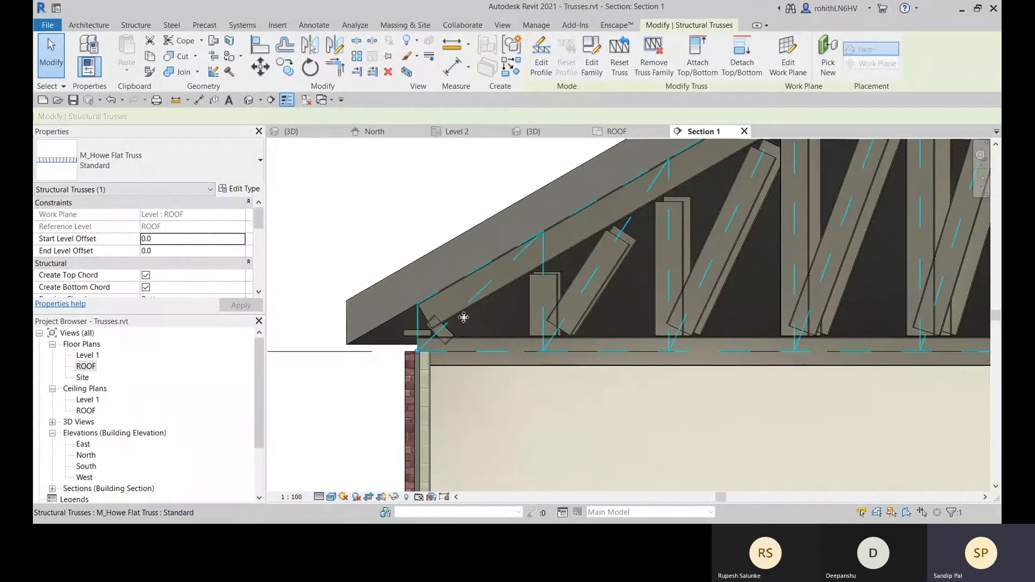
{"action": "left_click", "coordinate": [418, 331]}
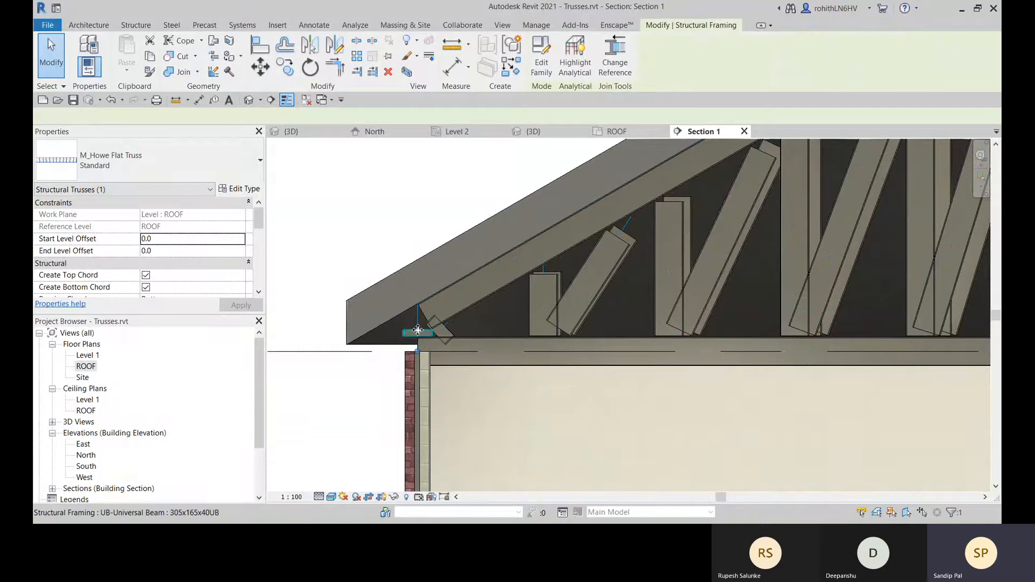
{"action": "left_click", "coordinate": [445, 299]}
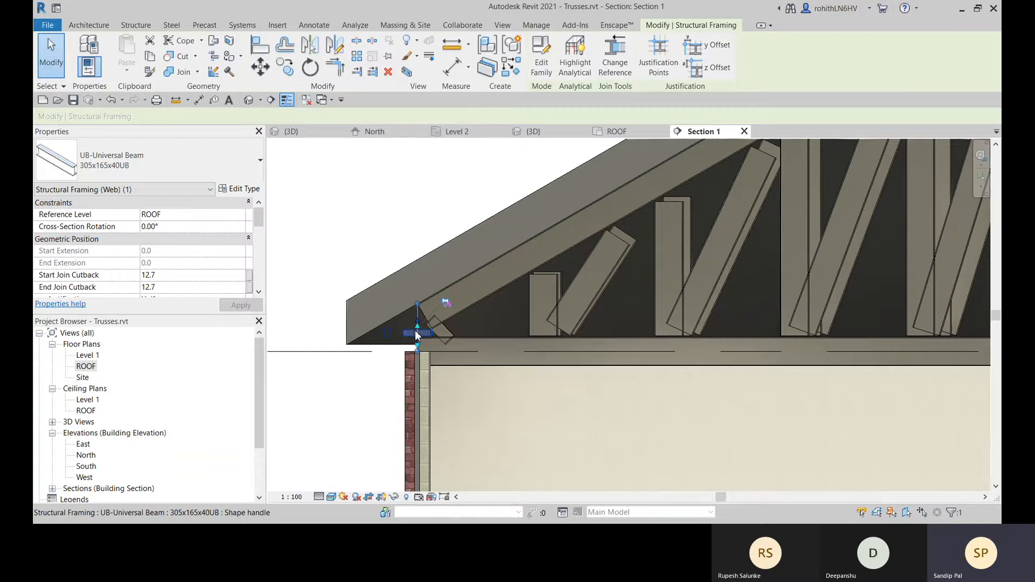
{"action": "scroll", "coordinate": [415, 330], "scroll_direction": "up", "scroll_amount": 3}
{"action": "left_click_drag", "start_coordinate": [418, 329], "coordinate": [416, 309]}
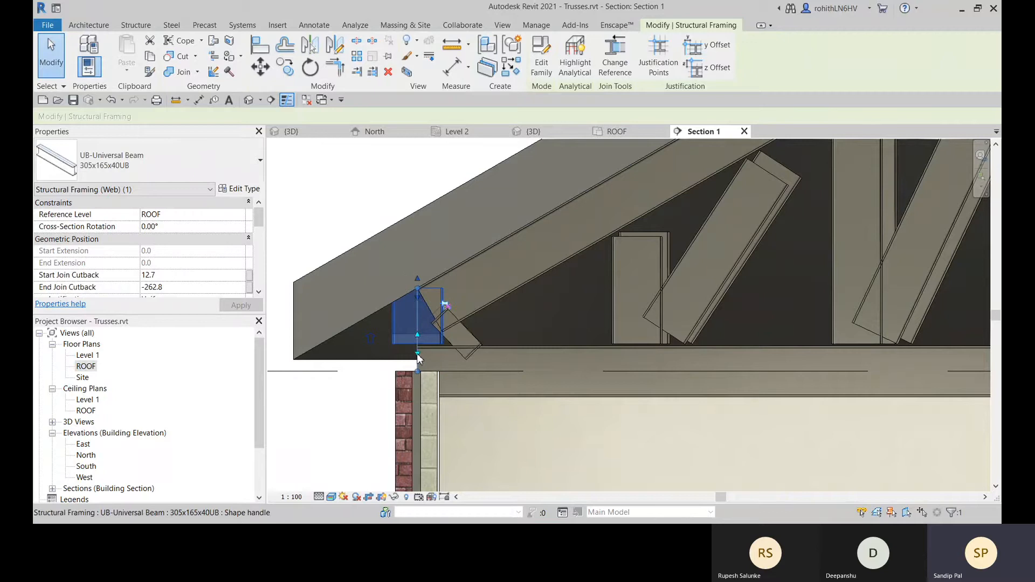
{"action": "left_click_drag", "start_coordinate": [418, 356], "coordinate": [381, 374]}
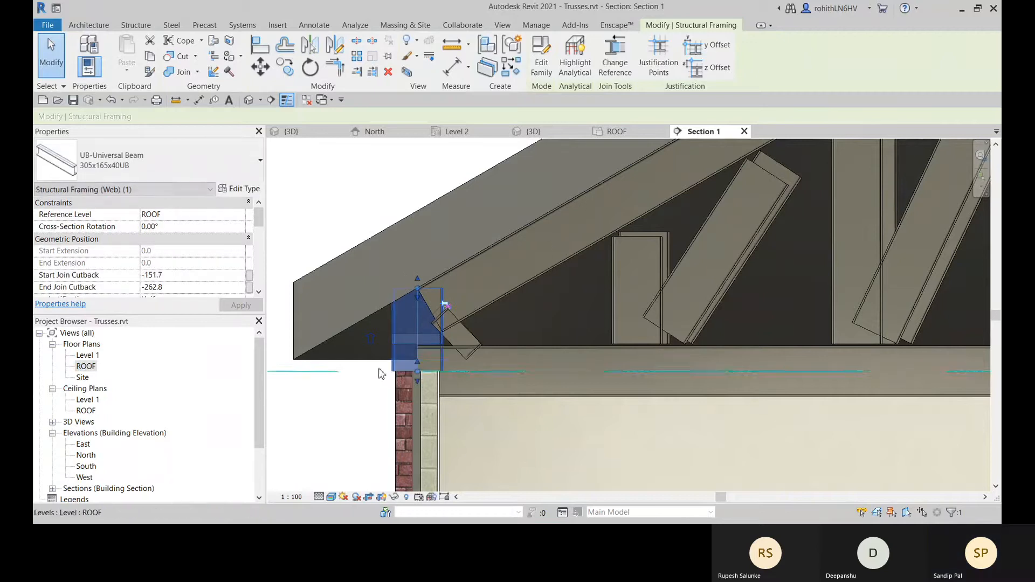
{"action": "key", "text": "Escape"}
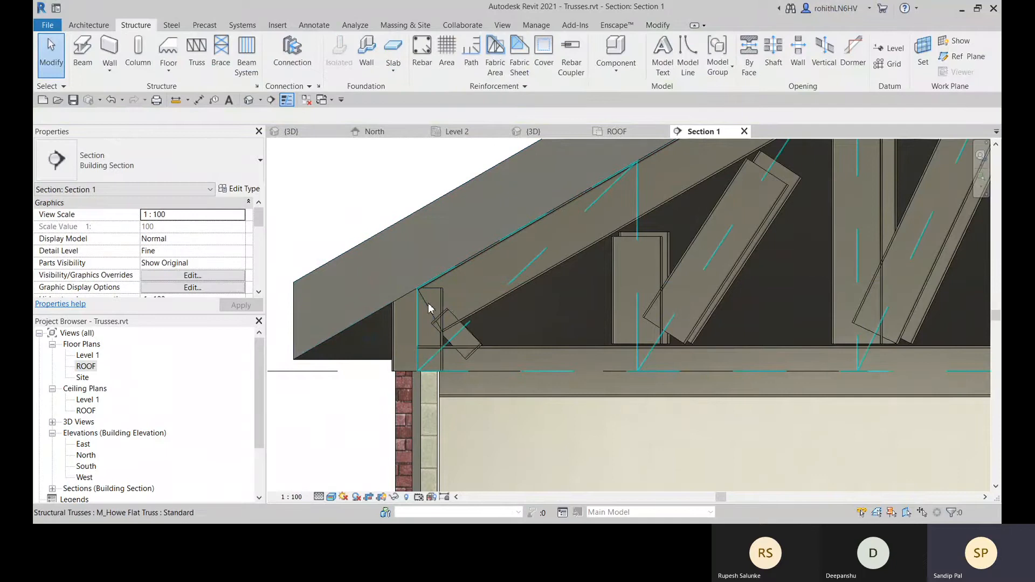
Step: Cope the vertical end web at the eave against the sloping top chord of the truss
{"action": "scroll", "coordinate": [447, 300], "scroll_direction": "up", "scroll_amount": 2}
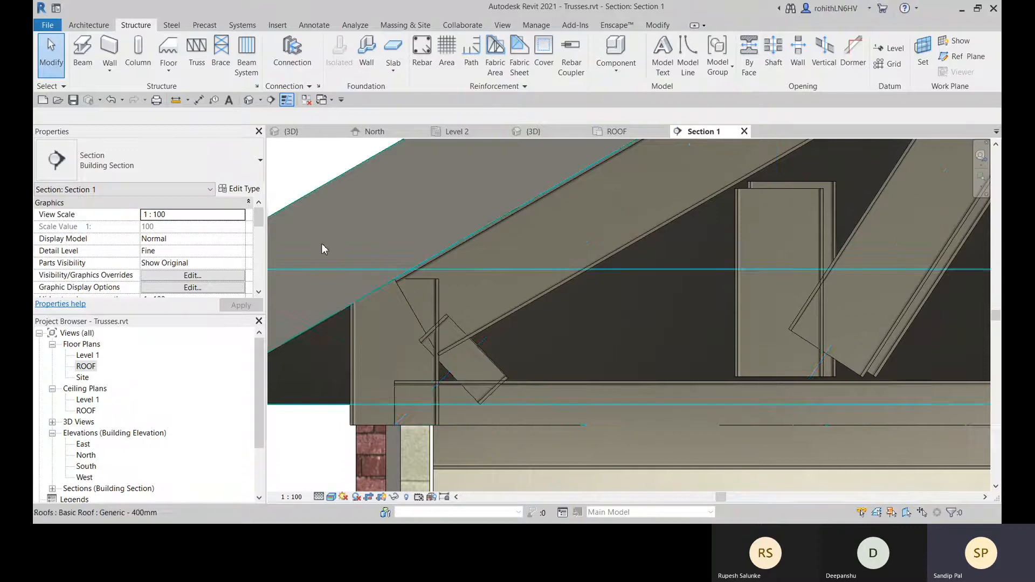
{"action": "left_click", "coordinate": [656, 26]}
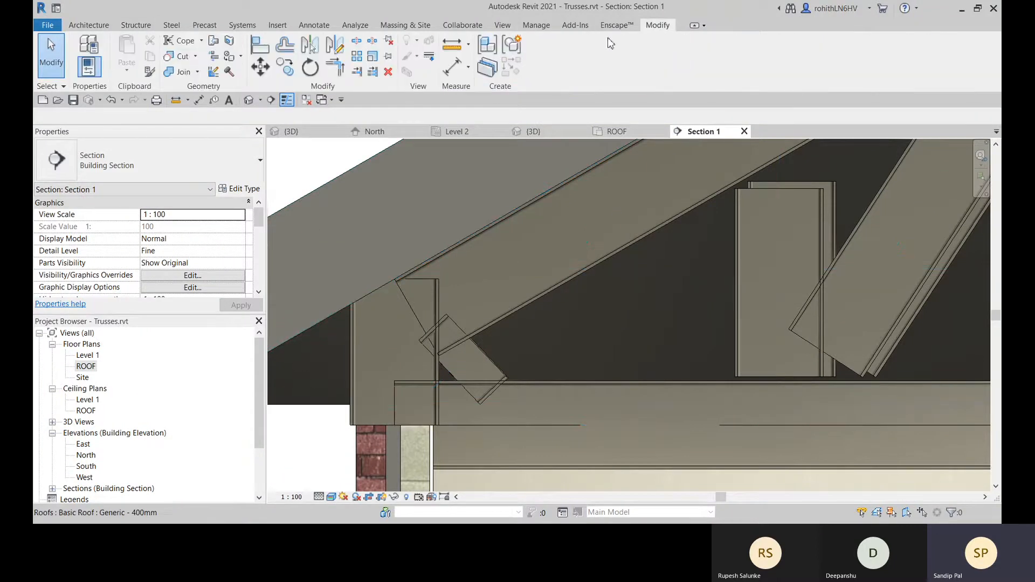
{"action": "left_click", "coordinate": [181, 42]}
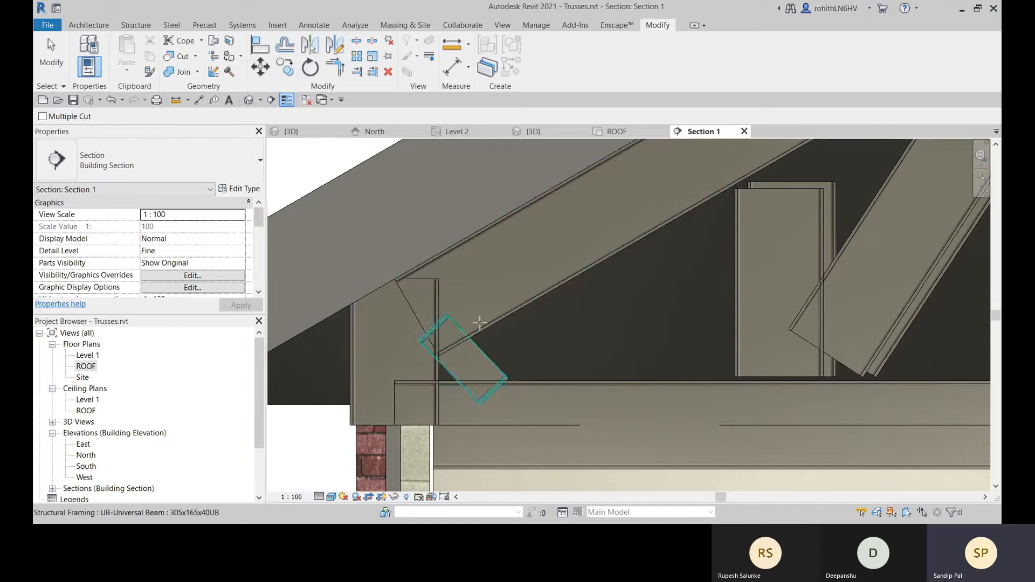
{"action": "middle_click_drag", "start_coordinate": [401, 347], "coordinate": [412, 334]}
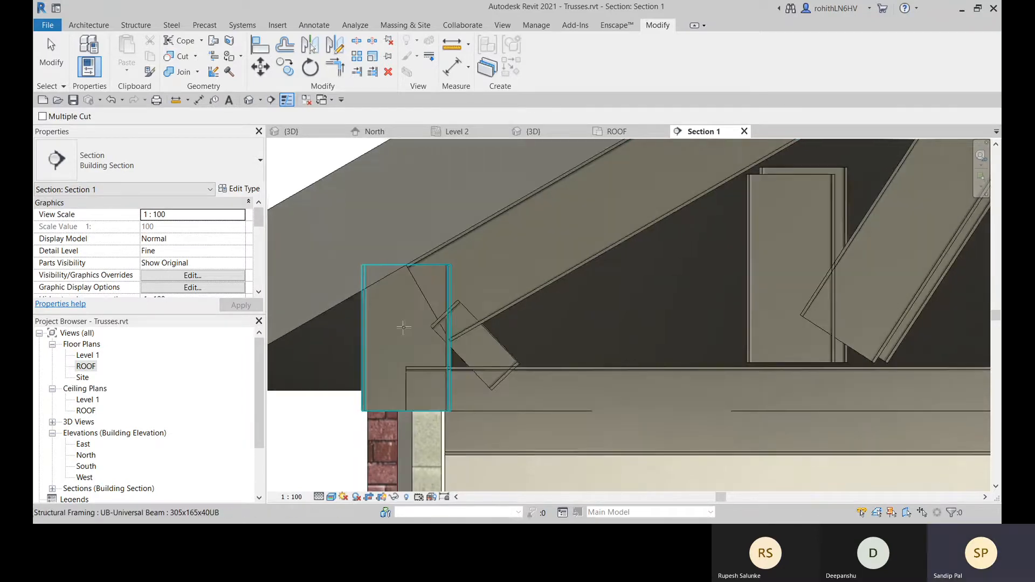
{"action": "left_click", "coordinate": [404, 325]}
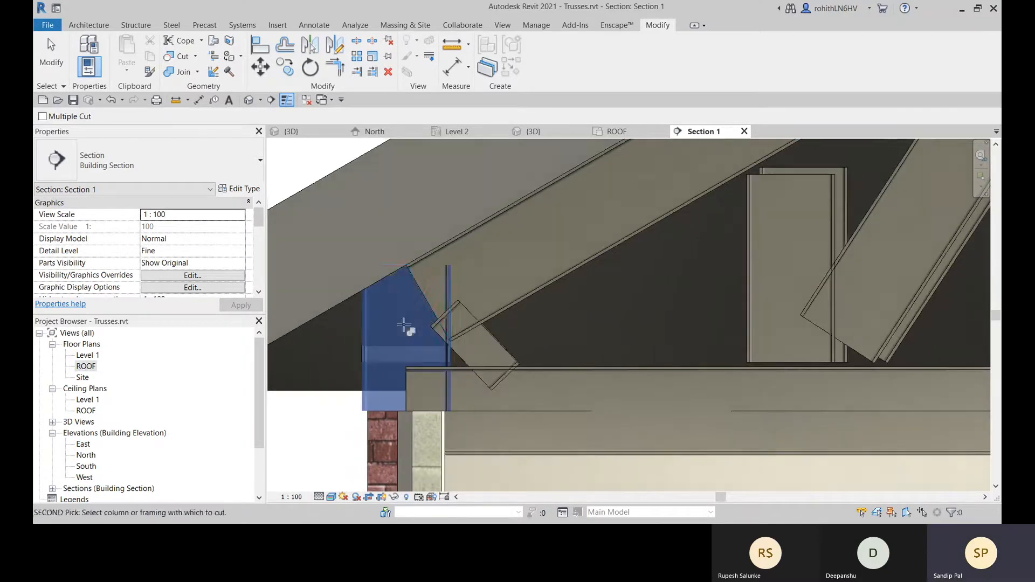
{"action": "left_click", "coordinate": [529, 272]}
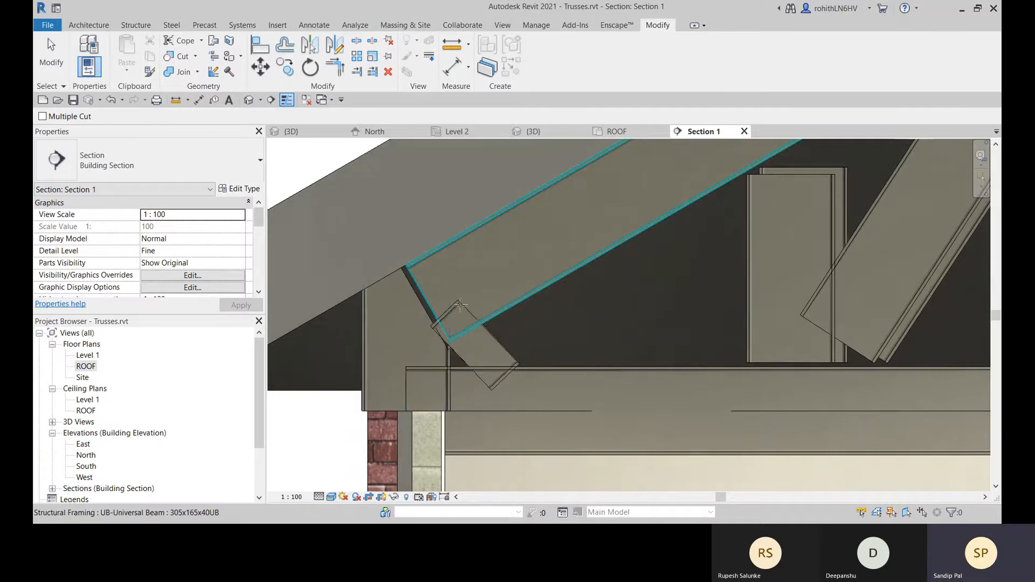
Step: Cope the vertical end web at the eave against the horizontal bottom chord of the truss
{"action": "scroll", "coordinate": [432, 285], "scroll_direction": "up", "scroll_amount": 3}
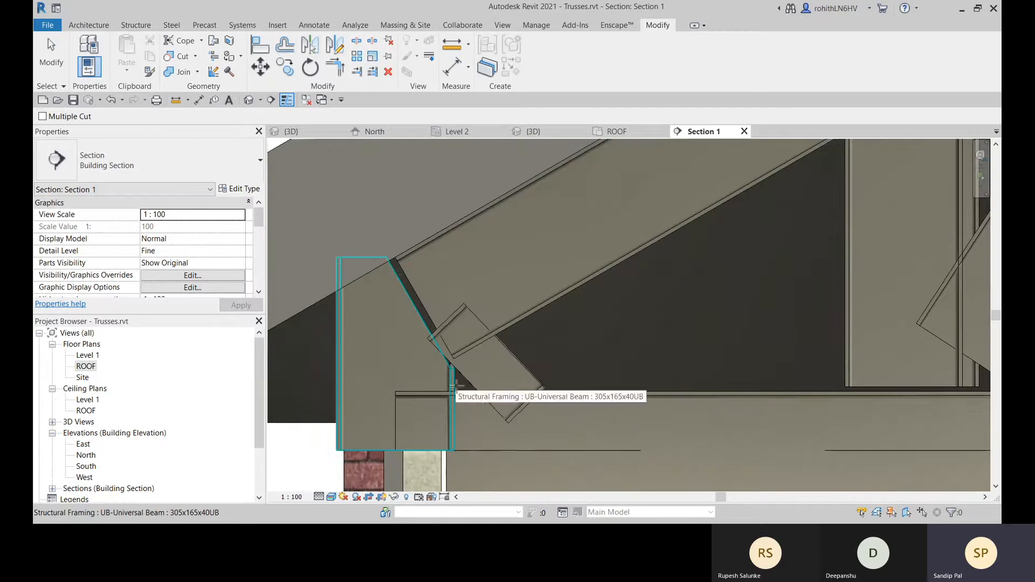
{"action": "scroll", "coordinate": [452, 375], "scroll_direction": "down", "scroll_amount": 2}
{"action": "scroll", "coordinate": [412, 297], "scroll_direction": "up", "scroll_amount": 2}
{"action": "left_click", "coordinate": [412, 297]}
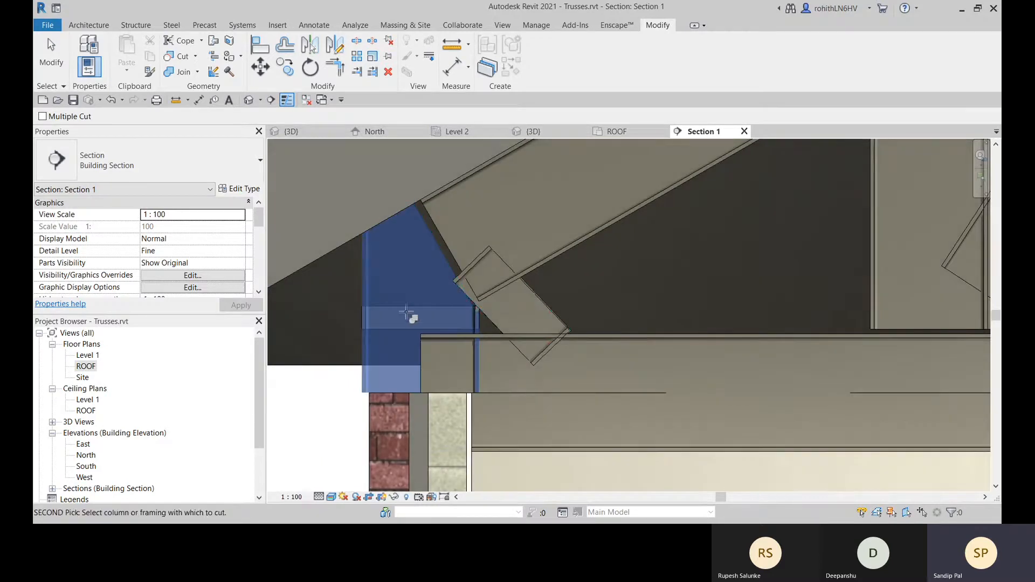
{"action": "key", "text": "Escape"}
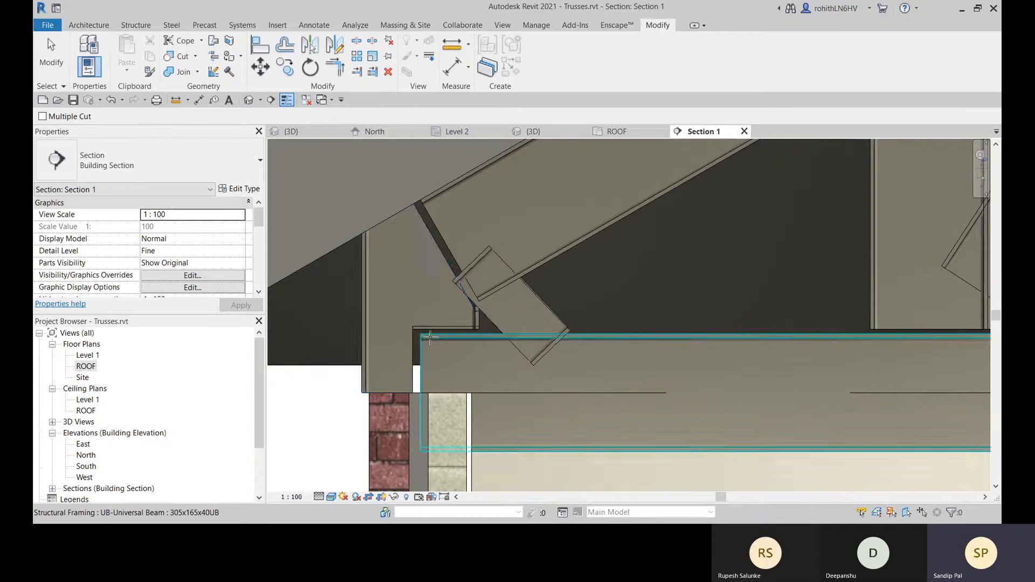
{"action": "key", "text": "c"}
{"action": "key", "text": "p"}
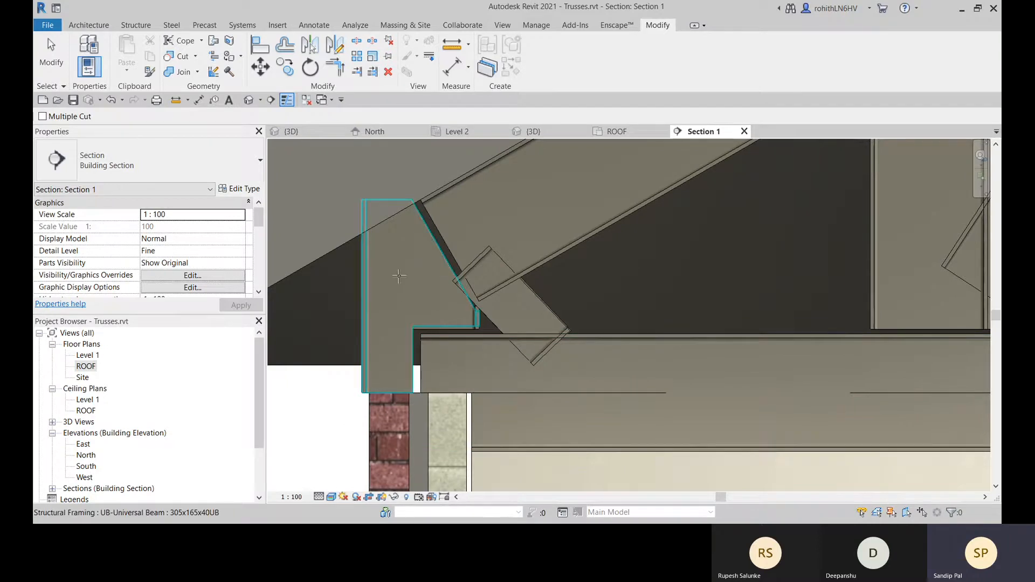
{"action": "scroll", "coordinate": [399, 276], "scroll_direction": "down", "scroll_amount": 3}
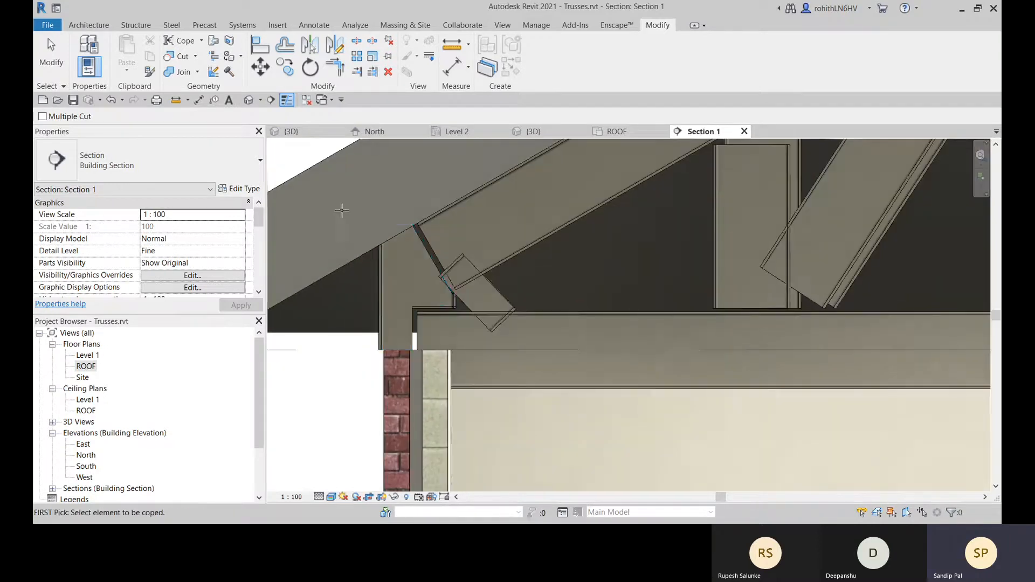
{"action": "scroll", "coordinate": [431, 291], "scroll_direction": "down", "scroll_amount": 3}
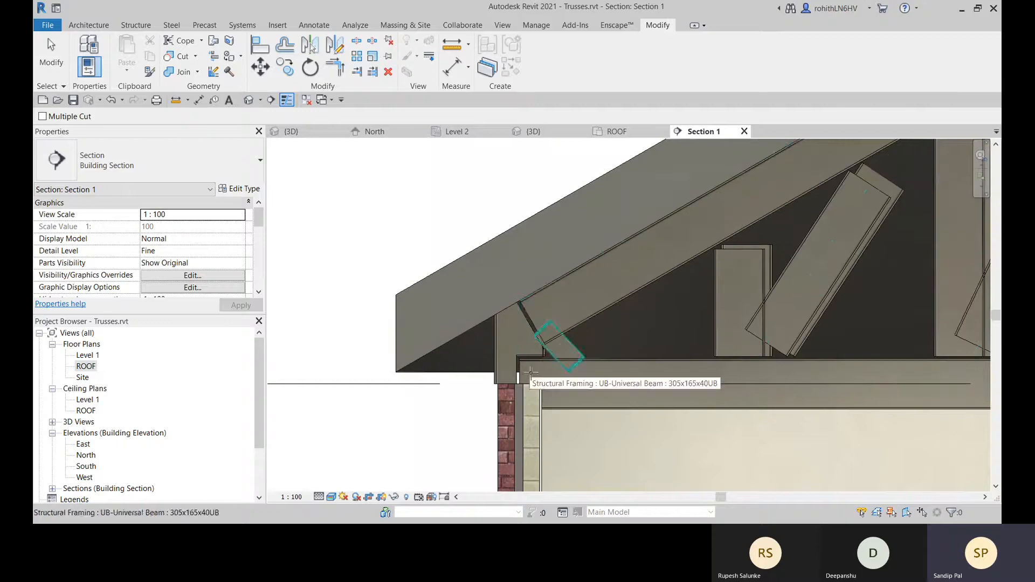
{"action": "key", "text": "Escape"}
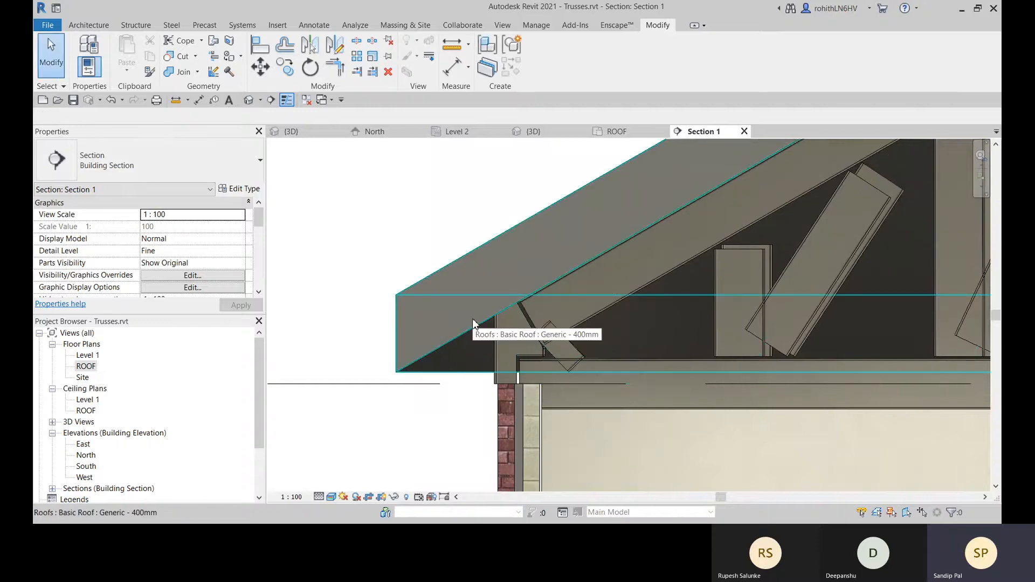
Step: Unpin and delete the short diagonal web between the top and bottom chords at the eave
{"action": "scroll", "coordinate": [474, 323], "scroll_direction": "down", "scroll_amount": 3}
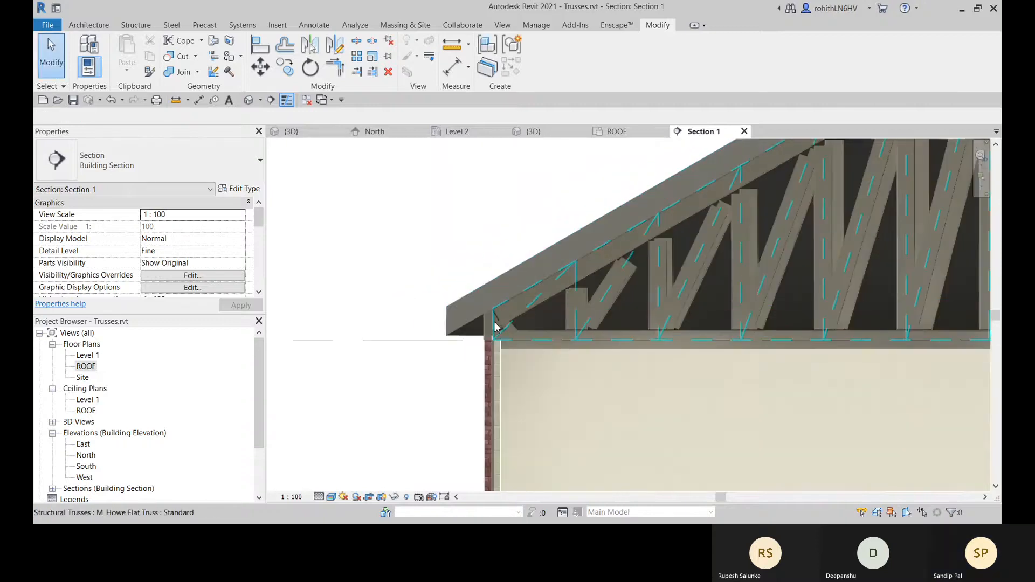
{"action": "scroll", "coordinate": [495, 326], "scroll_direction": "up", "scroll_amount": 3}
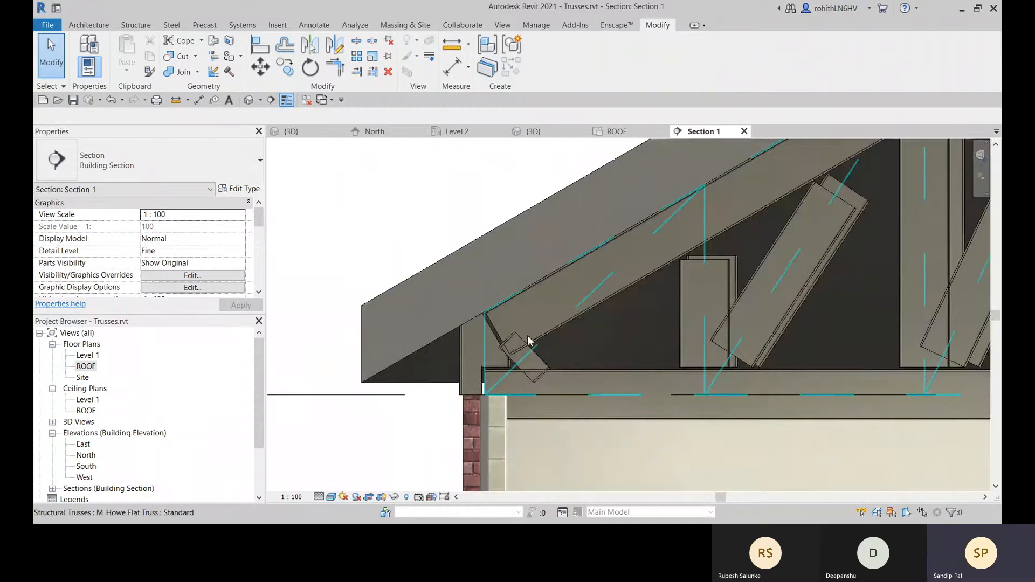
{"action": "middle_click_drag", "start_coordinate": [529, 340], "coordinate": [448, 325]}
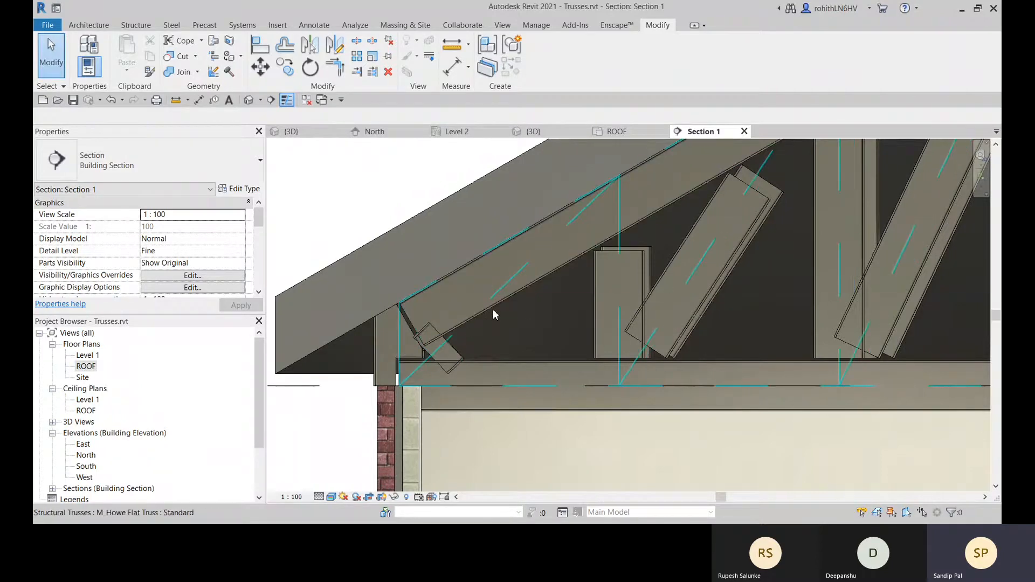
{"action": "scroll", "coordinate": [493, 309], "scroll_direction": "down", "scroll_amount": 1}
{"action": "middle_click_drag", "start_coordinate": [493, 309], "coordinate": [383, 345]}
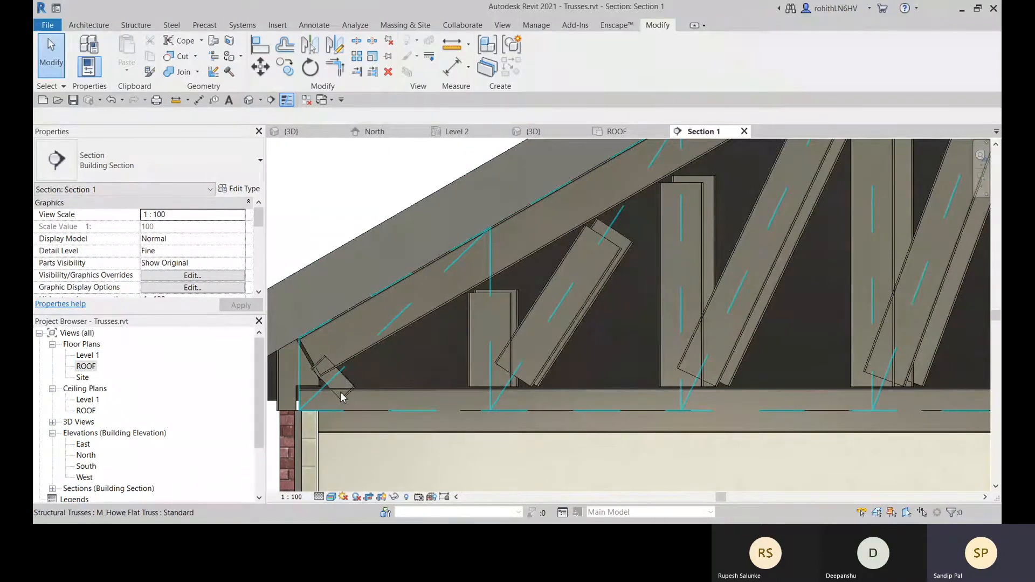
{"action": "scroll", "coordinate": [343, 380], "scroll_direction": "up", "scroll_amount": 3}
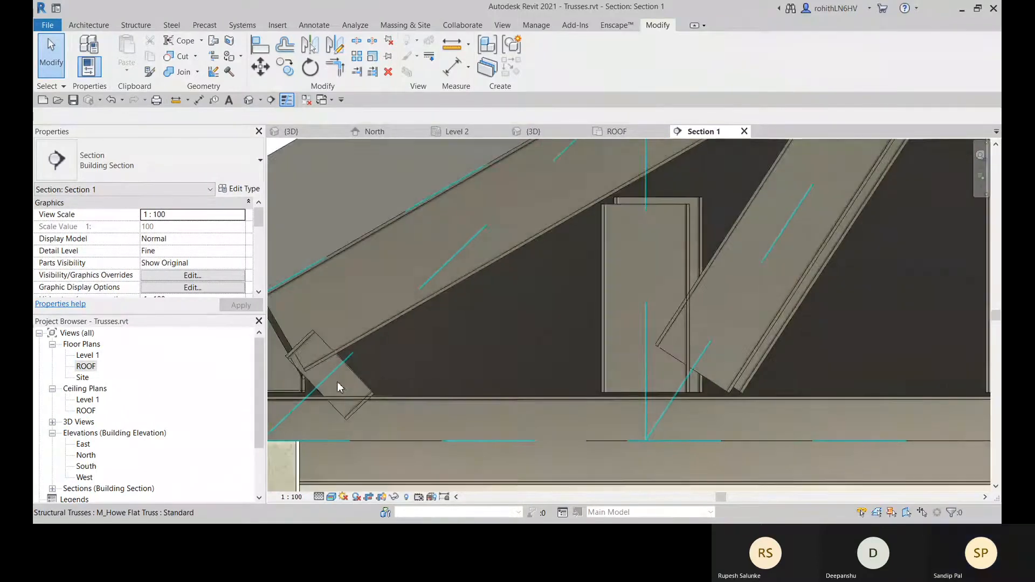
{"action": "middle_click_drag", "start_coordinate": [337, 382], "coordinate": [420, 383]}
{"action": "scroll", "coordinate": [415, 377], "scroll_direction": "up", "scroll_amount": 2}
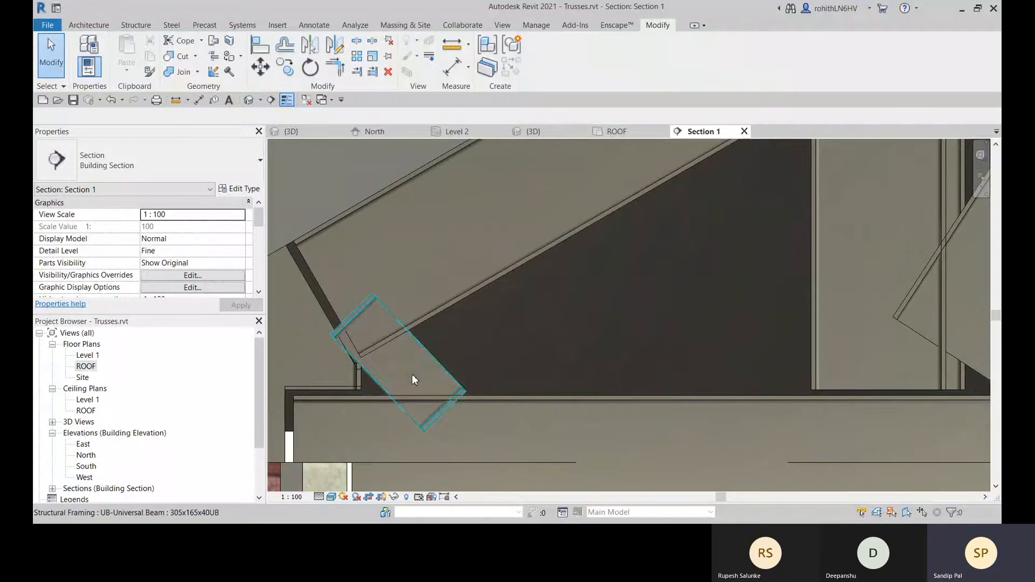
{"action": "left_click", "coordinate": [412, 375]}
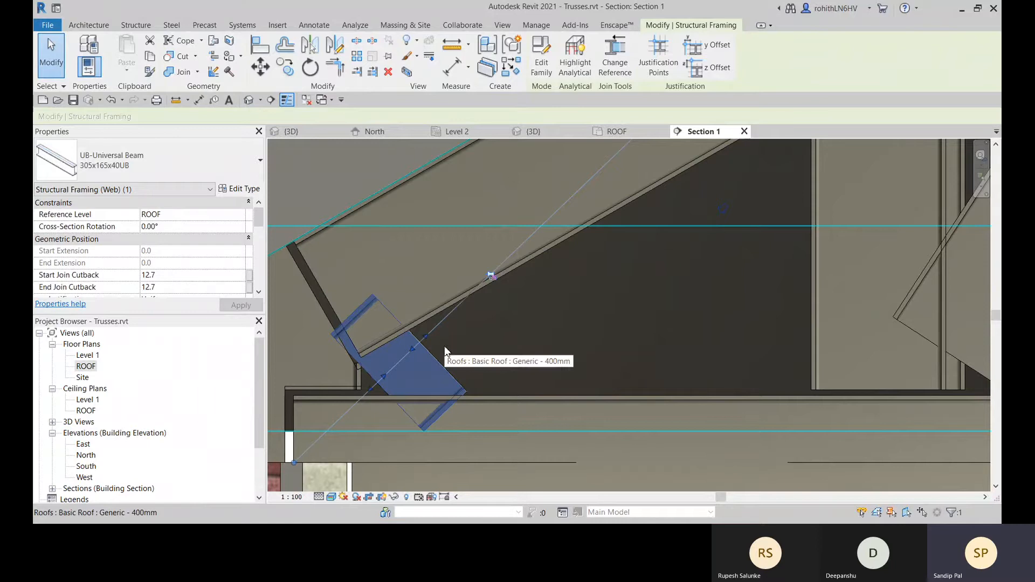
{"action": "key", "text": "Escape"}
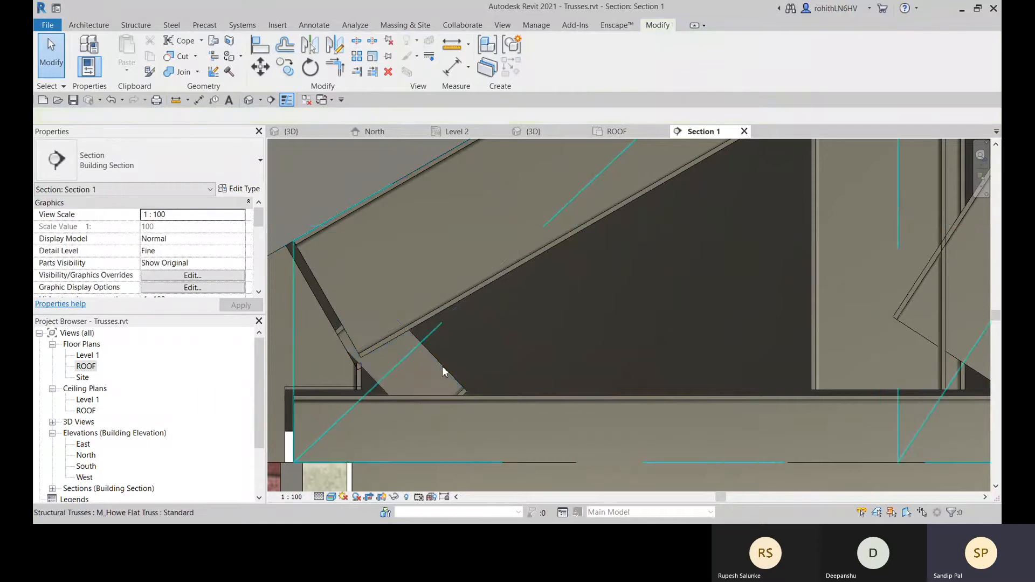
{"action": "key", "text": "Tab"}
{"action": "left_click", "coordinate": [444, 367]}
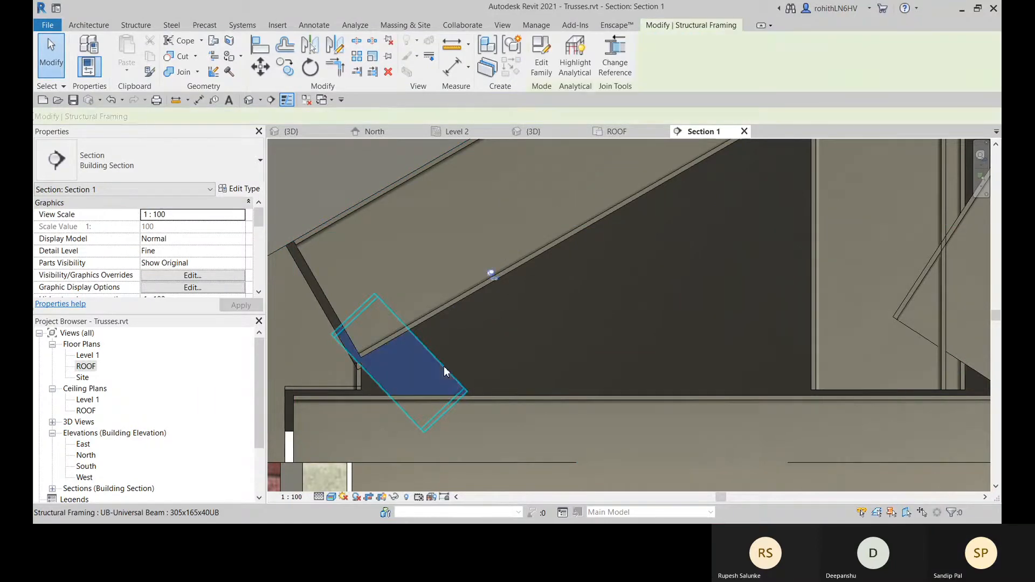
{"action": "key", "text": "Delete"}
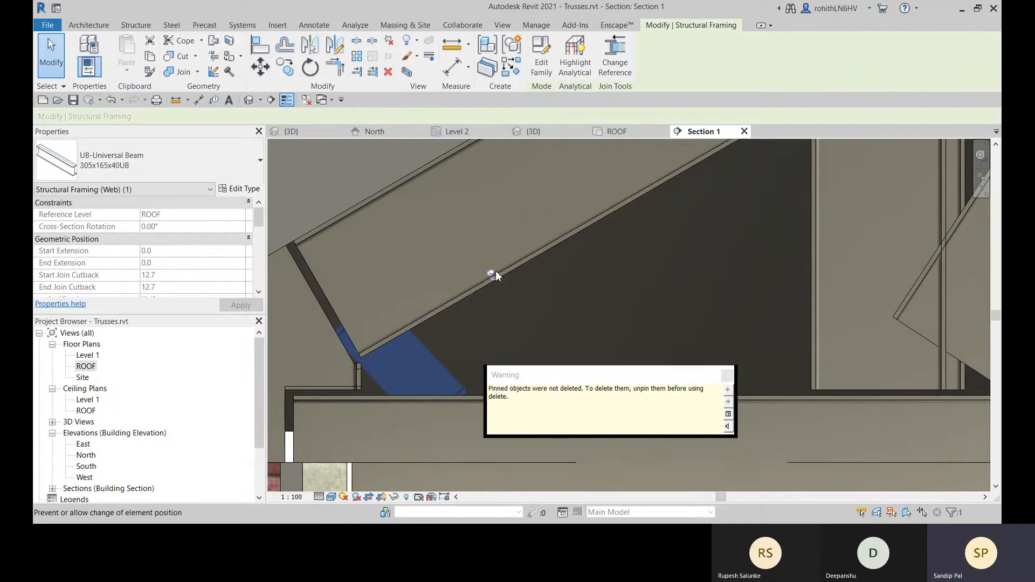
{"action": "left_click", "coordinate": [492, 273]}
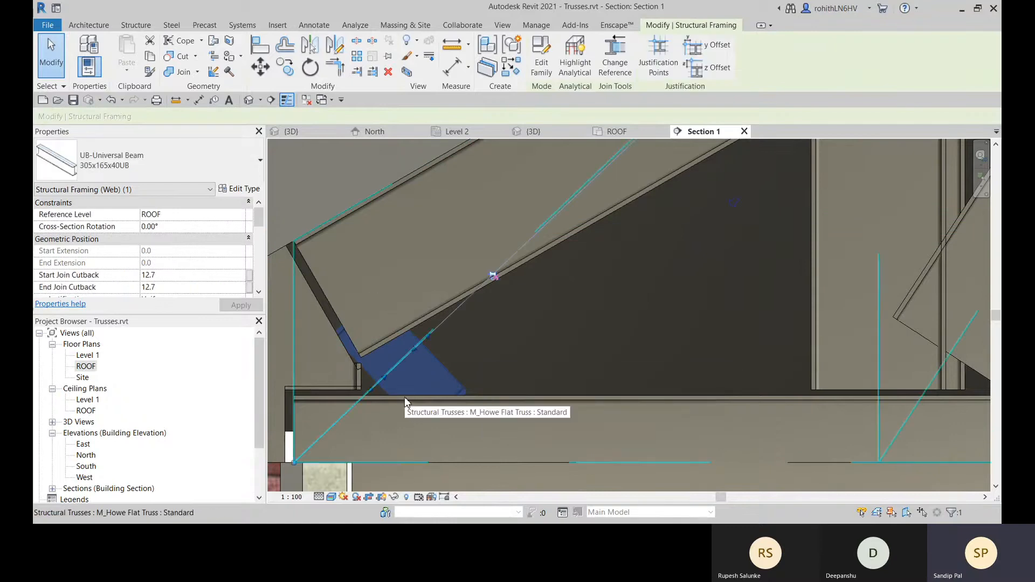
{"action": "key", "text": "Escape"}
Step: Unpin the first vertical web inward from the eave and extend it into both chords, with start join cutback -151.7 and end join cutback -262.8
{"action": "scroll", "coordinate": [418, 365], "scroll_direction": "down", "scroll_amount": 3}
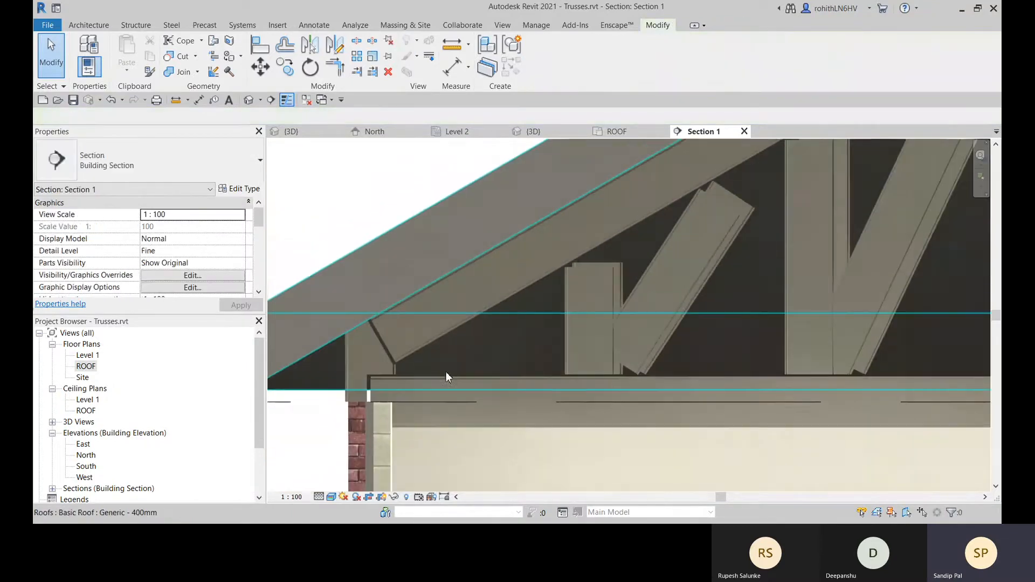
{"action": "middle_click_drag", "start_coordinate": [639, 313], "coordinate": [490, 326]}
{"action": "scroll", "coordinate": [500, 323], "scroll_direction": "down", "scroll_amount": 4}
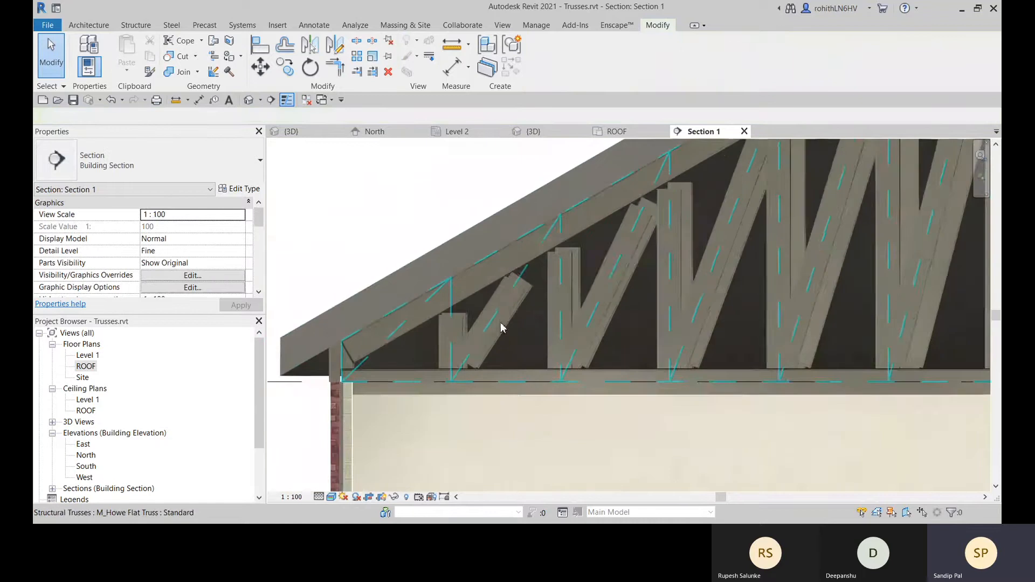
{"action": "scroll", "coordinate": [495, 338], "scroll_direction": "up", "scroll_amount": 3}
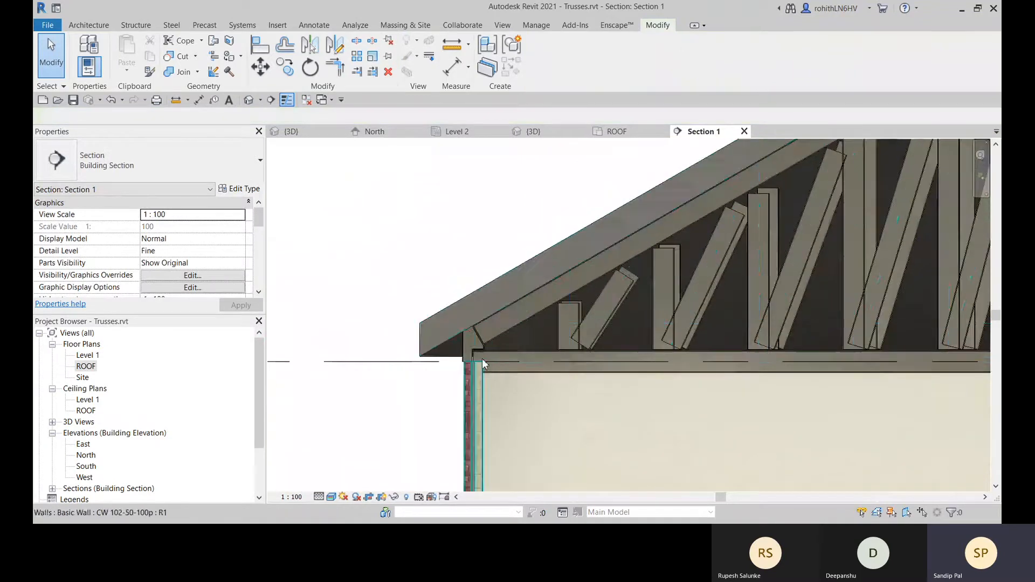
{"action": "scroll", "coordinate": [533, 321], "scroll_direction": "down", "scroll_amount": 3}
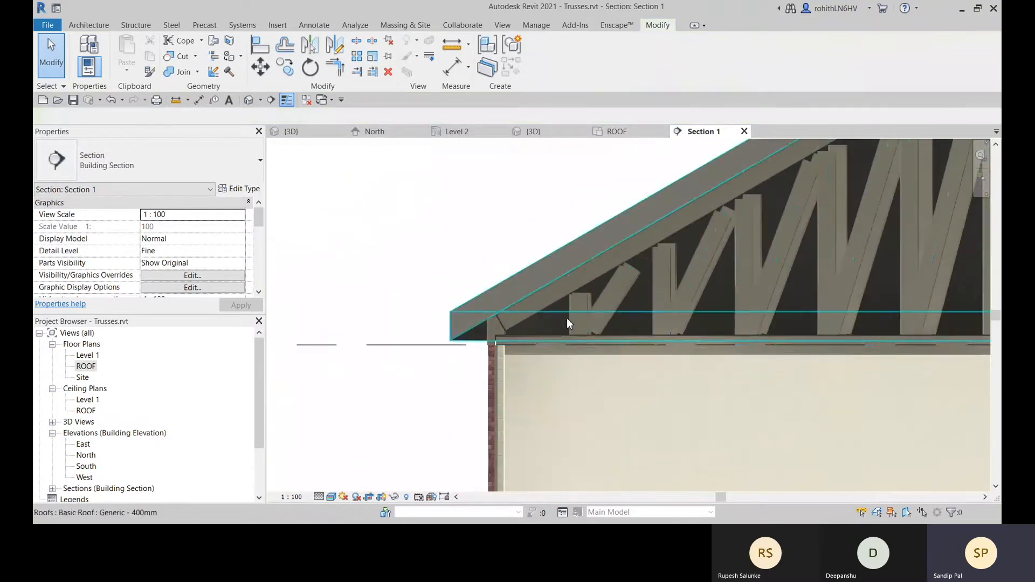
{"action": "middle_click_drag", "start_coordinate": [568, 318], "coordinate": [434, 362]}
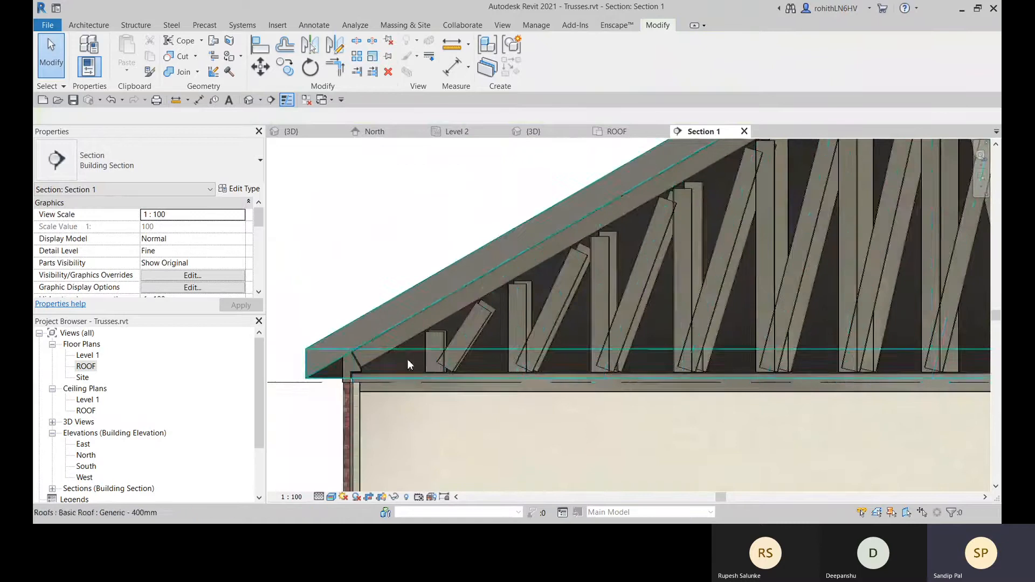
{"action": "scroll", "coordinate": [435, 353], "scroll_direction": "up", "scroll_amount": 2}
{"action": "scroll", "coordinate": [454, 336], "scroll_direction": "up", "scroll_amount": 3}
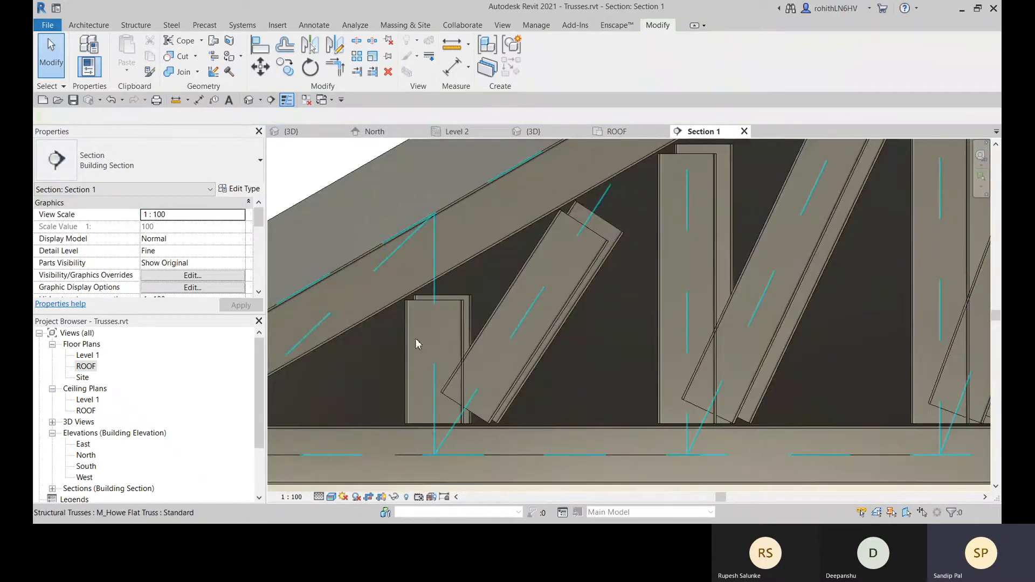
{"action": "left_click", "coordinate": [463, 309]}
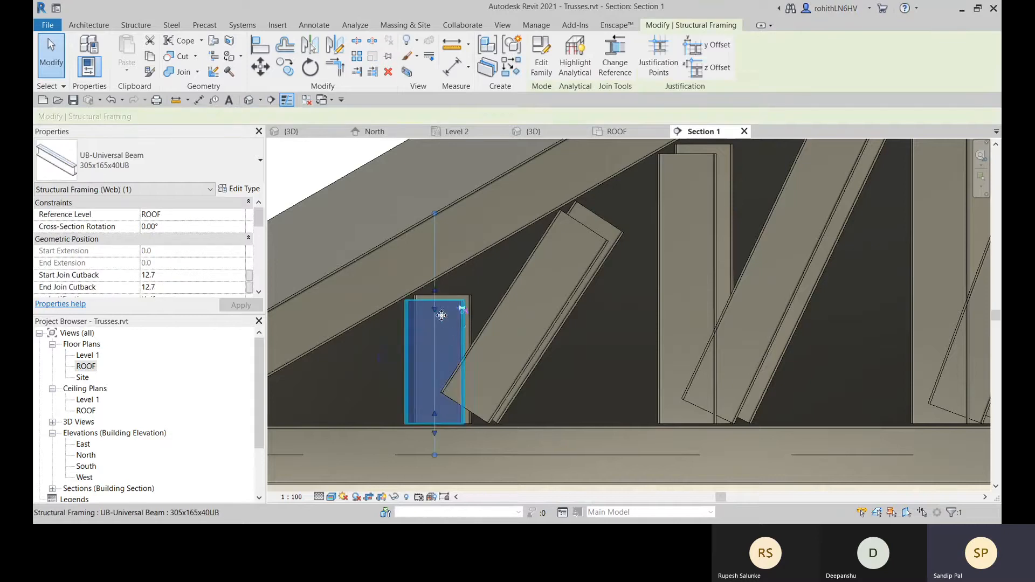
{"action": "left_click_drag", "start_coordinate": [434, 291], "coordinate": [448, 269]}
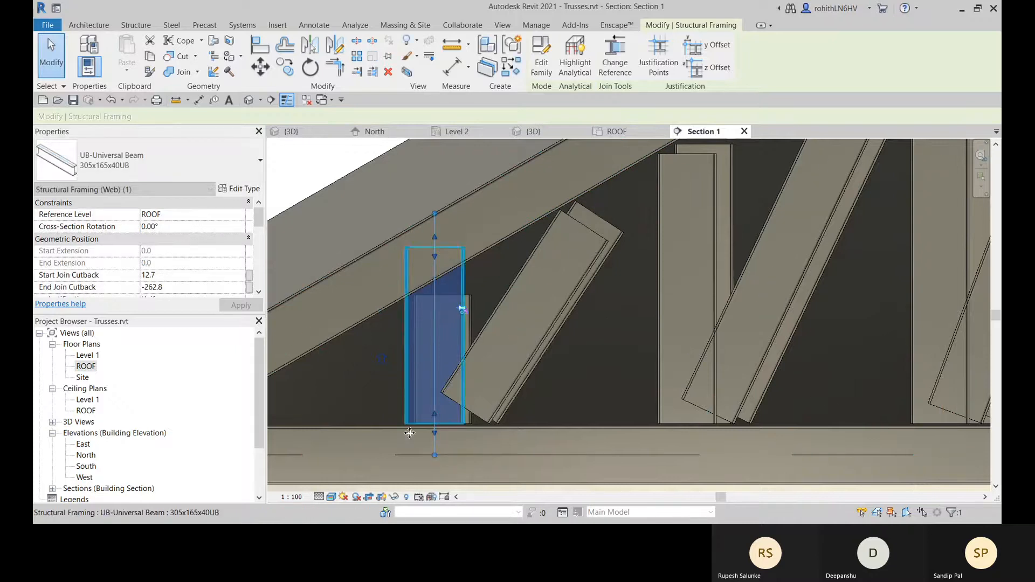
{"action": "left_click_drag", "start_coordinate": [437, 435], "coordinate": [435, 456]}
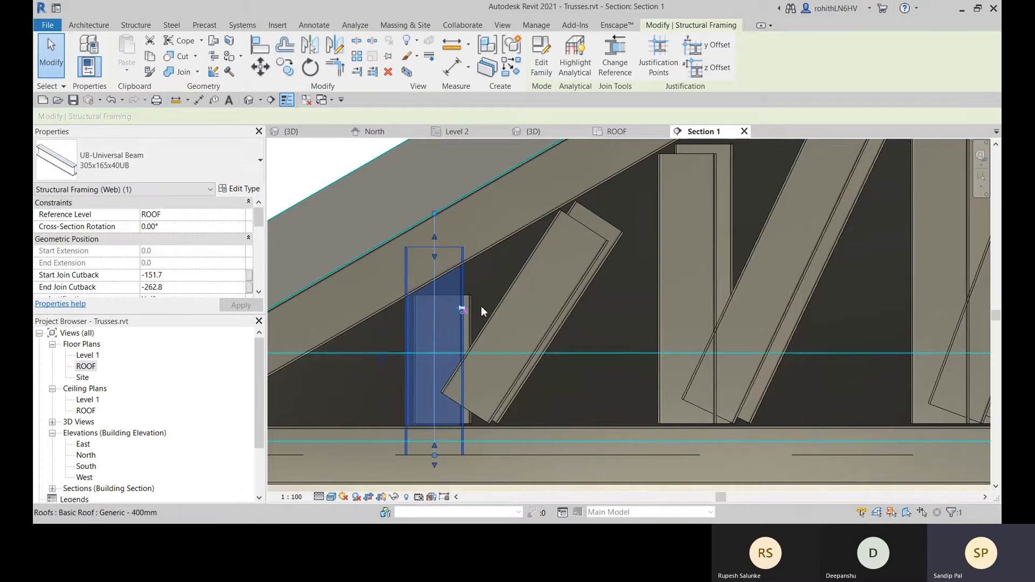
Step: Unpin the adjacent diagonal web and extend it into the top and bottom chords, with start join cutback -634.3 and end join cutback -280.0
{"action": "left_click", "coordinate": [506, 320]}
{"action": "left_click", "coordinate": [563, 269]}
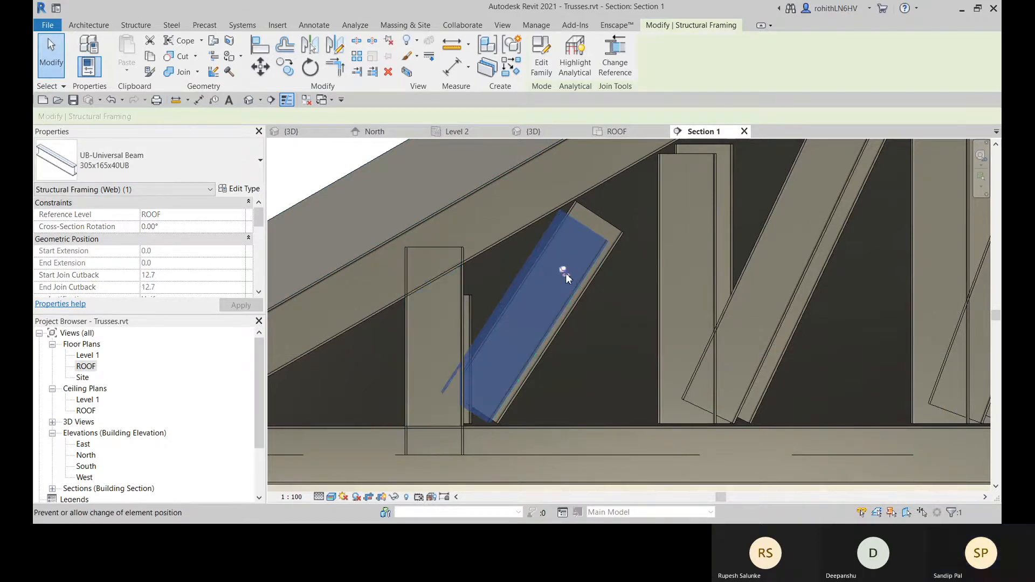
{"action": "middle_click_drag", "start_coordinate": [587, 285], "coordinate": [558, 304]}
{"action": "left_click_drag", "start_coordinate": [559, 304], "coordinate": [610, 204]}
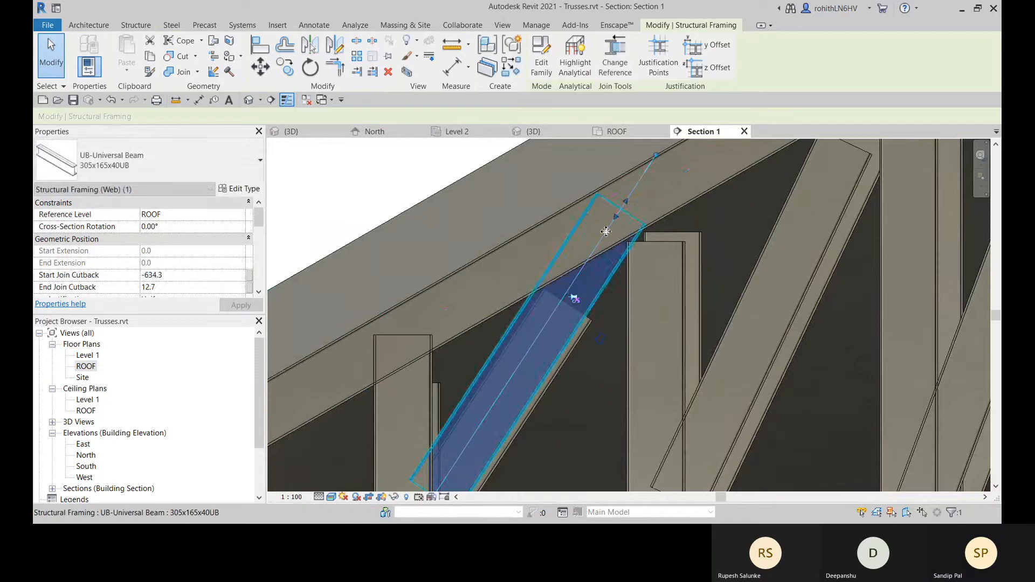
{"action": "middle_click_drag", "start_coordinate": [539, 417], "coordinate": [576, 267]}
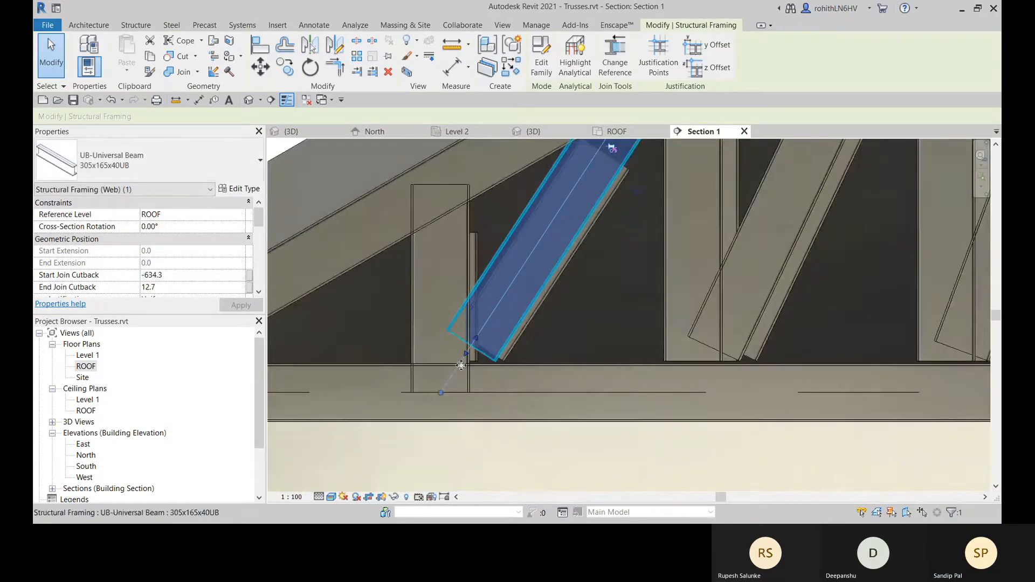
{"action": "left_click_drag", "start_coordinate": [467, 357], "coordinate": [441, 391]}
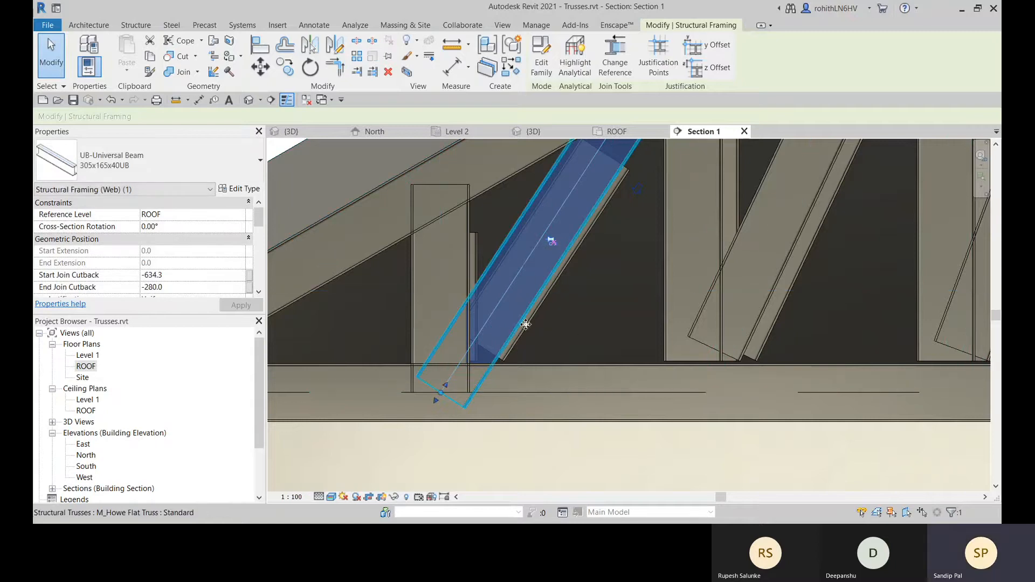
{"action": "left_click", "coordinate": [577, 279]}
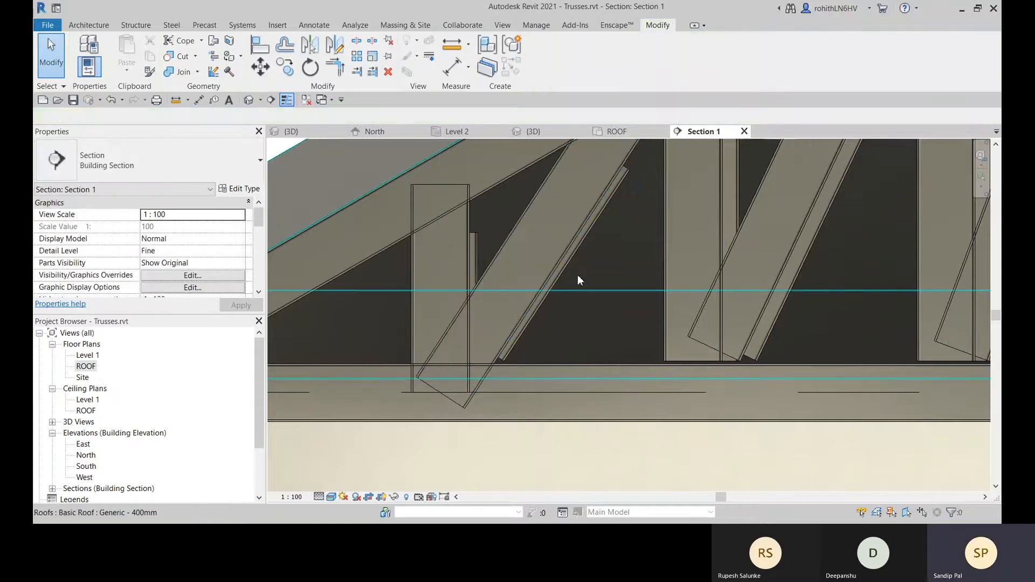
Step: Cope the first diagonal web inward from the eave against the neighbouring vertical web at their lower joint
{"action": "scroll", "coordinate": [578, 276], "scroll_direction": "down", "scroll_amount": 2}
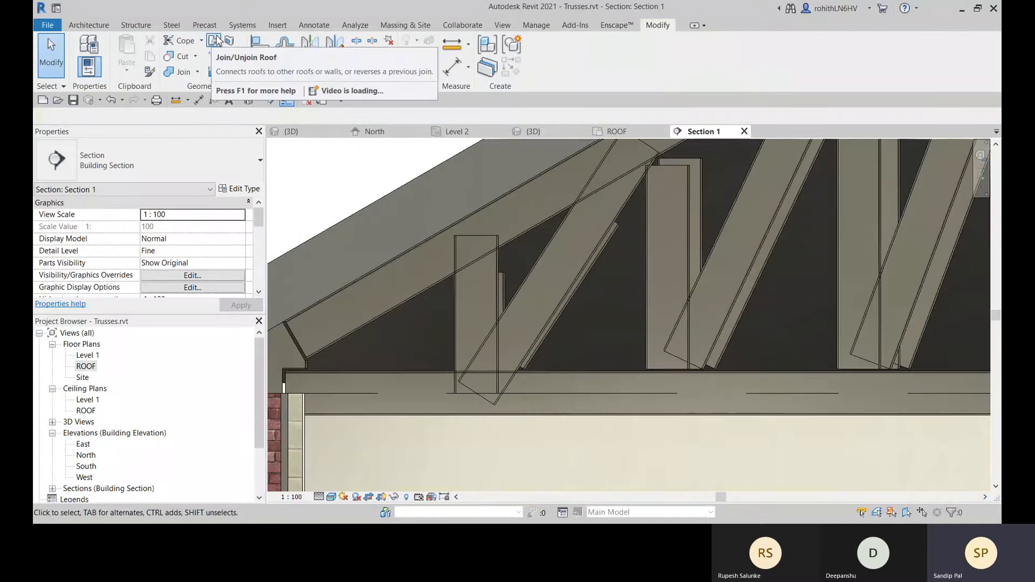
{"action": "left_click", "coordinate": [172, 25]}
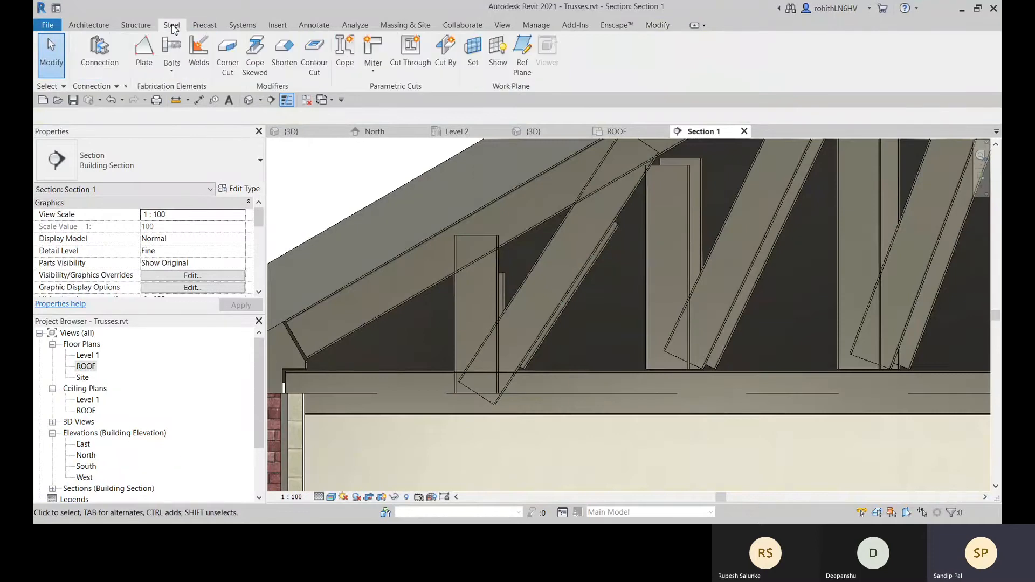
{"action": "left_click", "coordinate": [347, 63]}
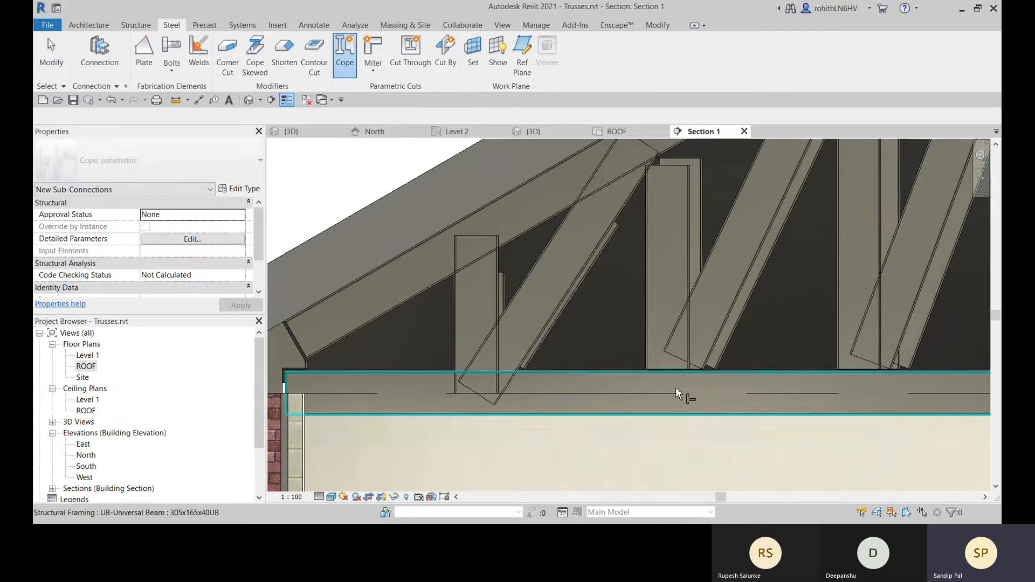
{"action": "left_click", "coordinate": [526, 299]}
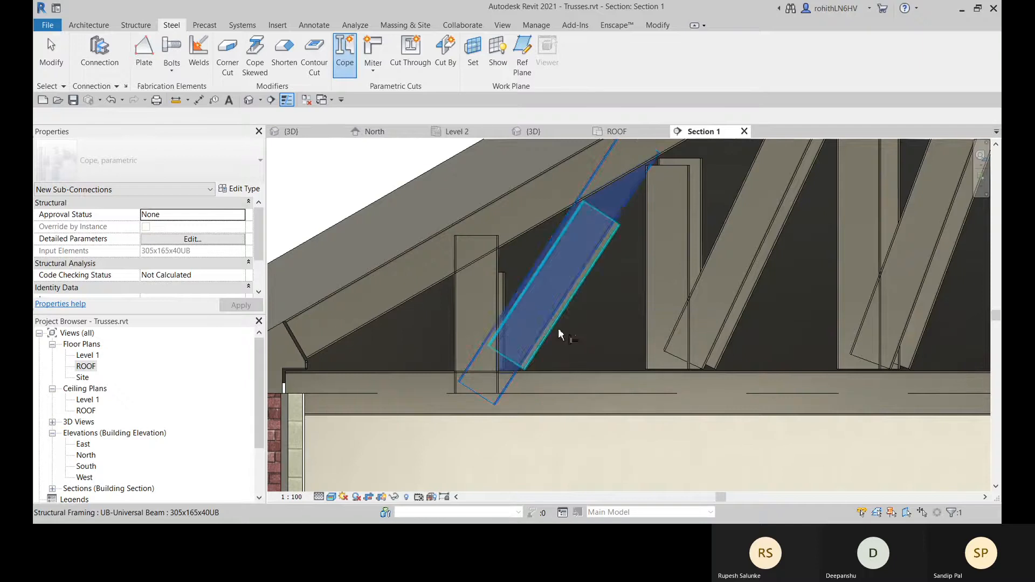
{"action": "left_click", "coordinate": [468, 325]}
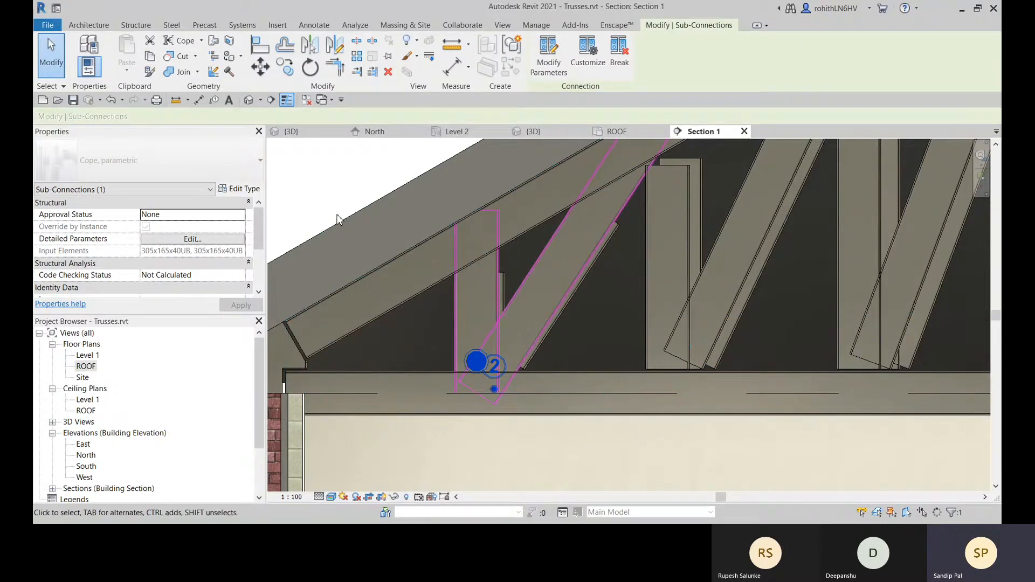
{"action": "key", "text": "Escape"}
Step: Cope the lower end of the same diagonal web against the horizontal bottom chord
{"action": "scroll", "coordinate": [504, 332], "scroll_direction": "up", "scroll_amount": 2}
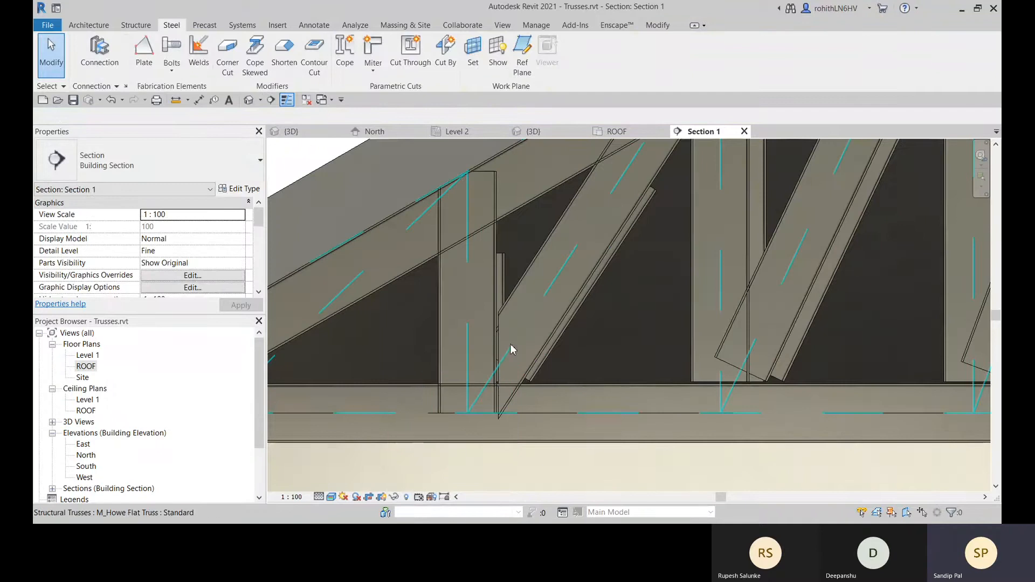
{"action": "middle_click_drag", "start_coordinate": [553, 258], "coordinate": [544, 286]}
{"action": "scroll", "coordinate": [503, 319], "scroll_direction": "down", "scroll_amount": 2}
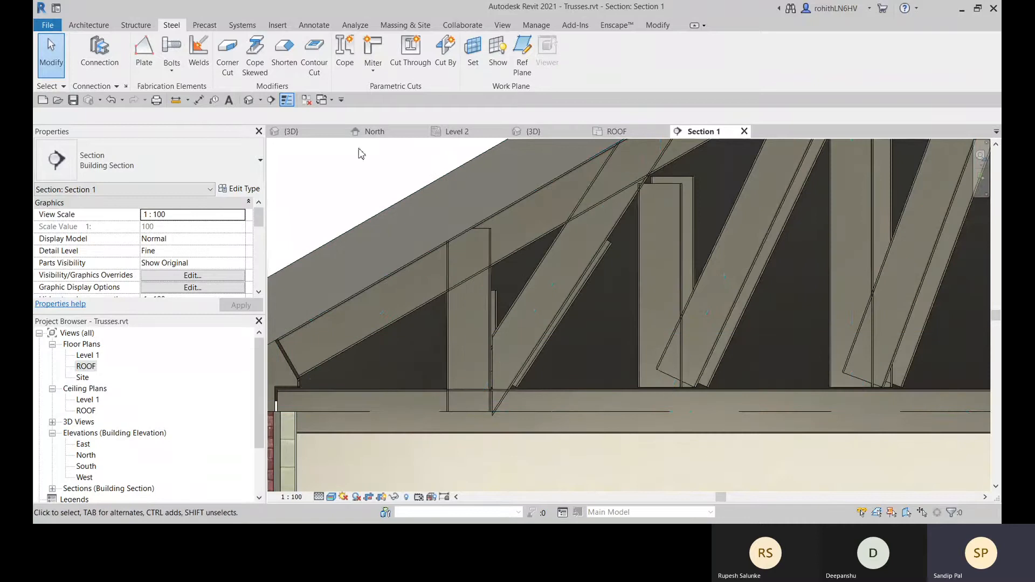
{"action": "left_click", "coordinate": [345, 58]}
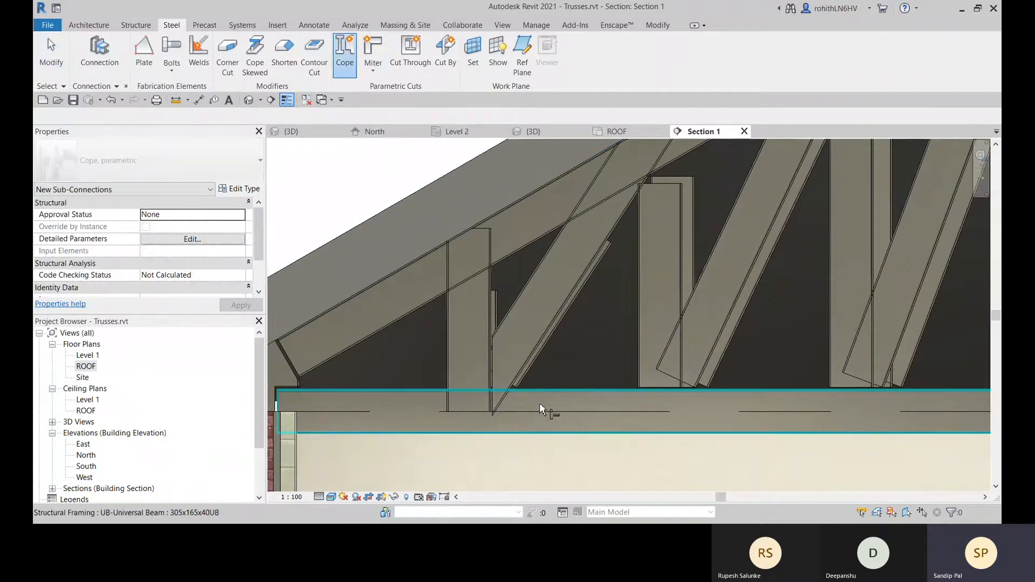
{"action": "left_click", "coordinate": [532, 285]}
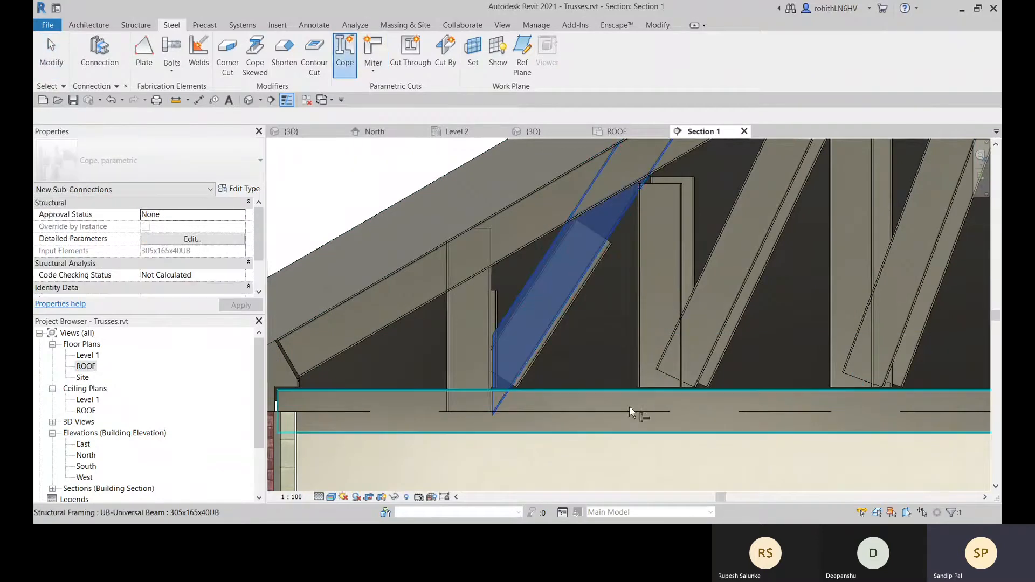
{"action": "left_click", "coordinate": [563, 396]}
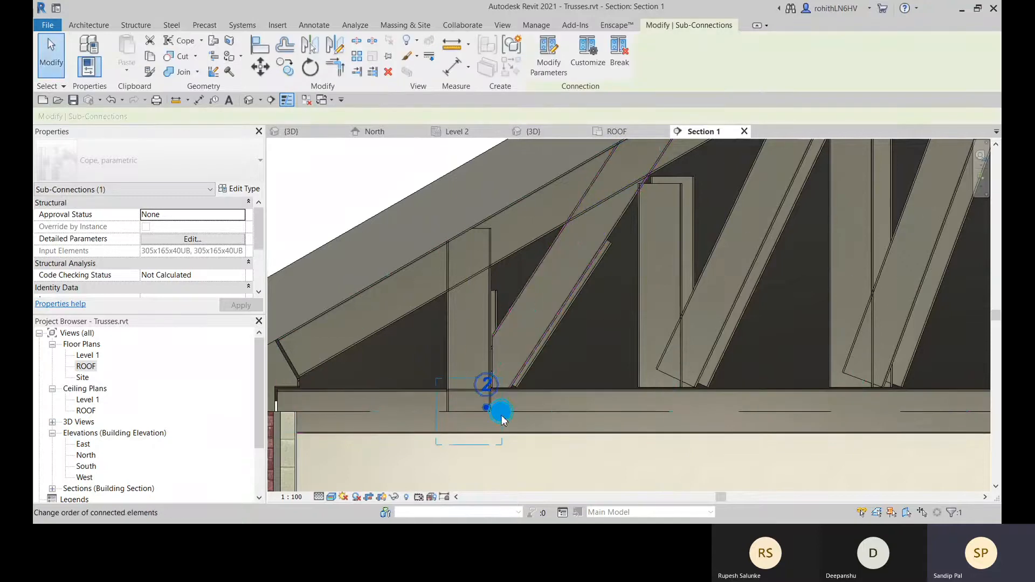
{"action": "scroll", "coordinate": [489, 408], "scroll_direction": "up", "scroll_amount": 2}
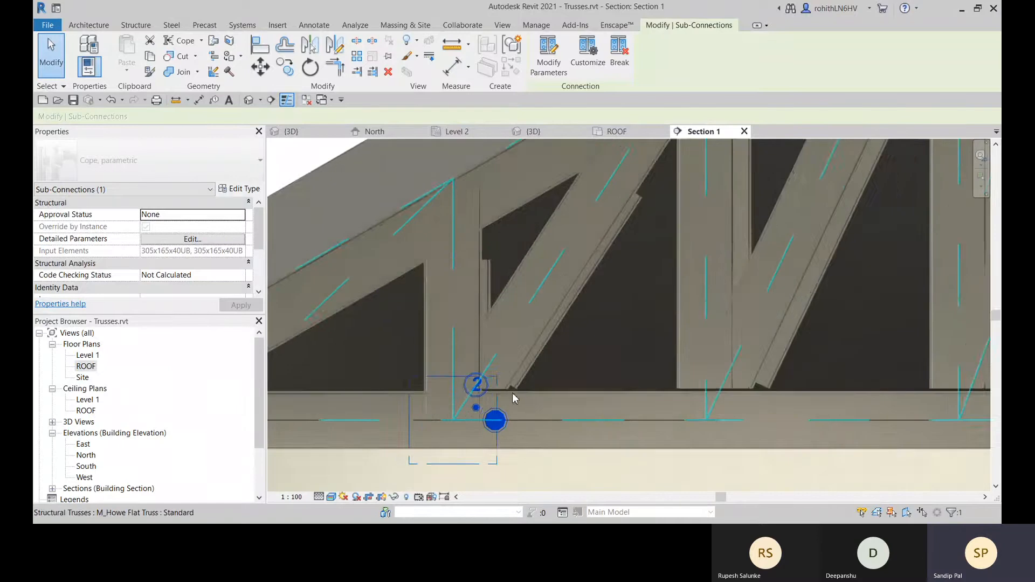
{"action": "scroll", "coordinate": [485, 393], "scroll_direction": "down", "scroll_amount": 1}
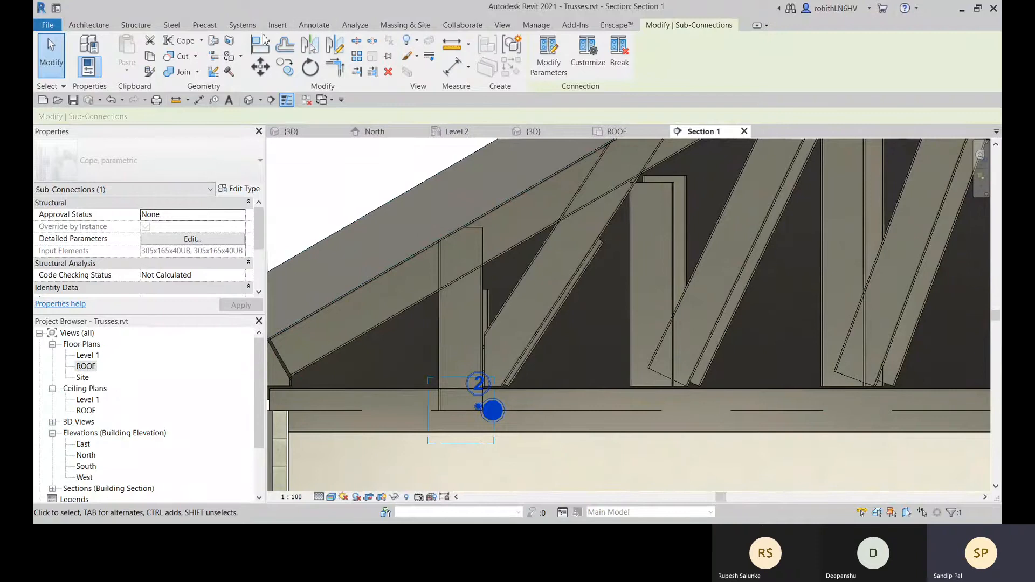
Step: Find the parametric Cope command in the keyboard shortcut settings and assign it the shortcut Shift+C
{"action": "left_click", "coordinate": [172, 25]}
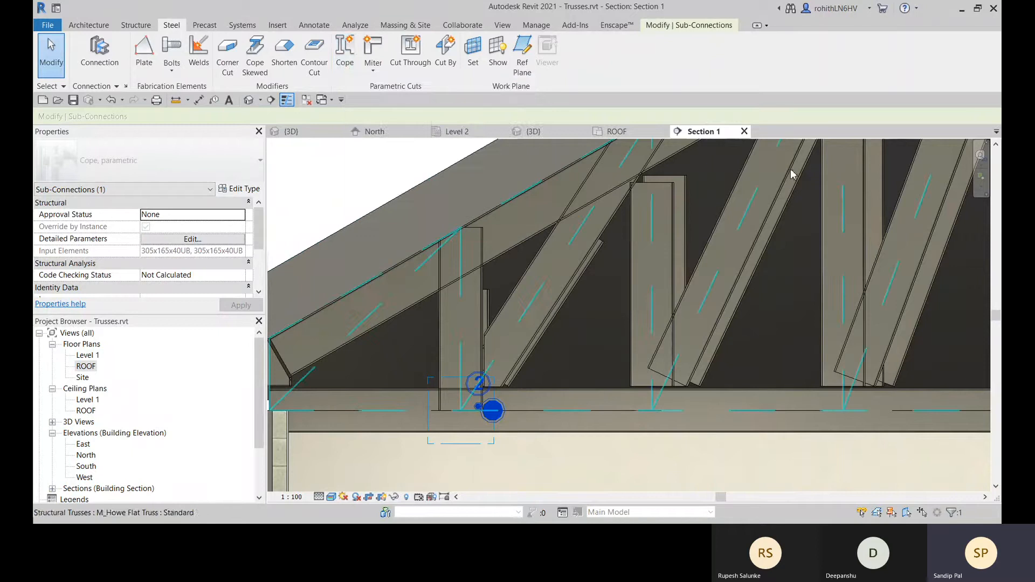
{"action": "key", "text": "k"}
{"action": "key", "text": "s"}
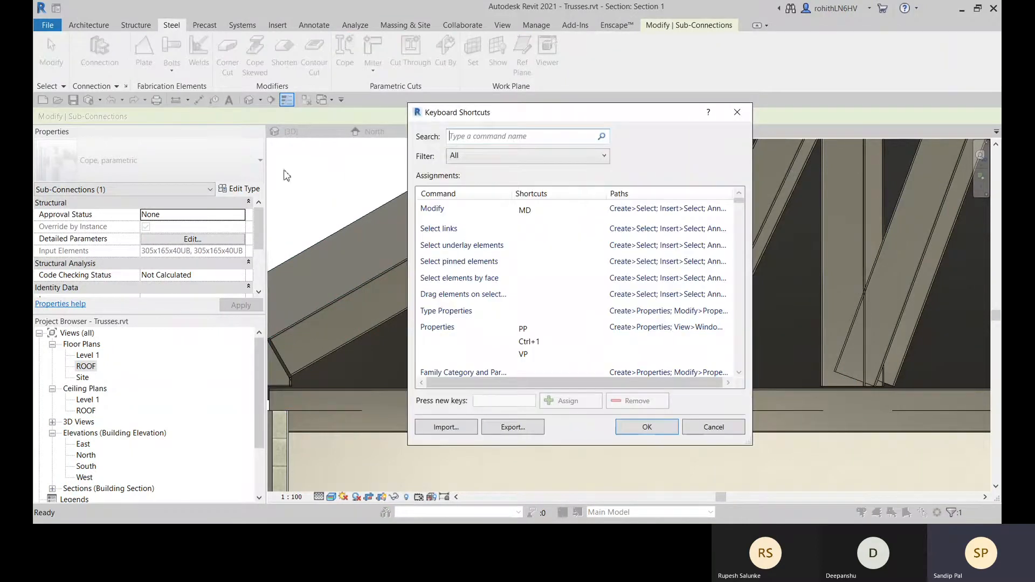
{"action": "left_click", "coordinate": [567, 138]}
{"action": "type", "text": "cop"}
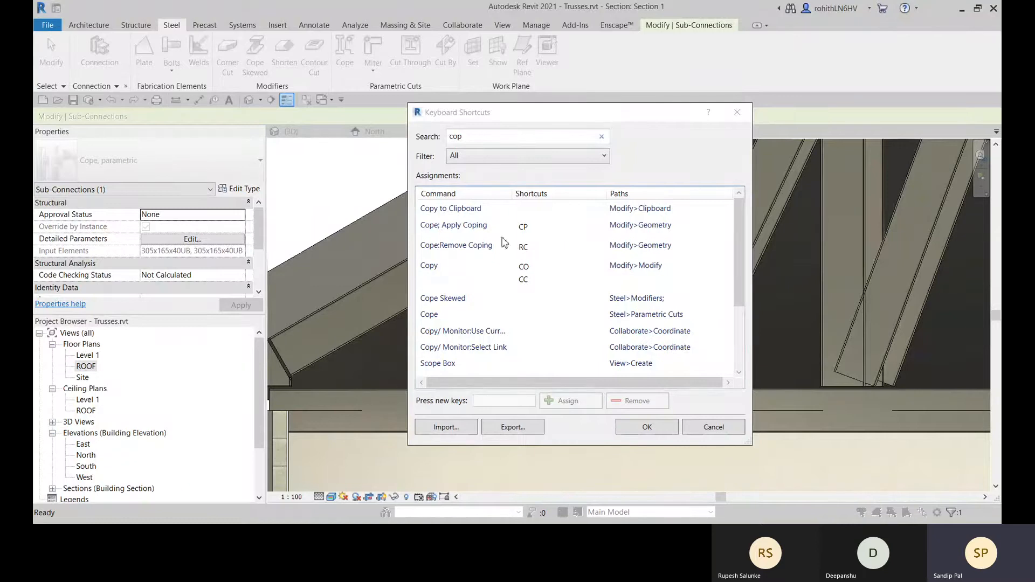
{"action": "left_click", "coordinate": [480, 136]}
{"action": "type", "text": "e"}
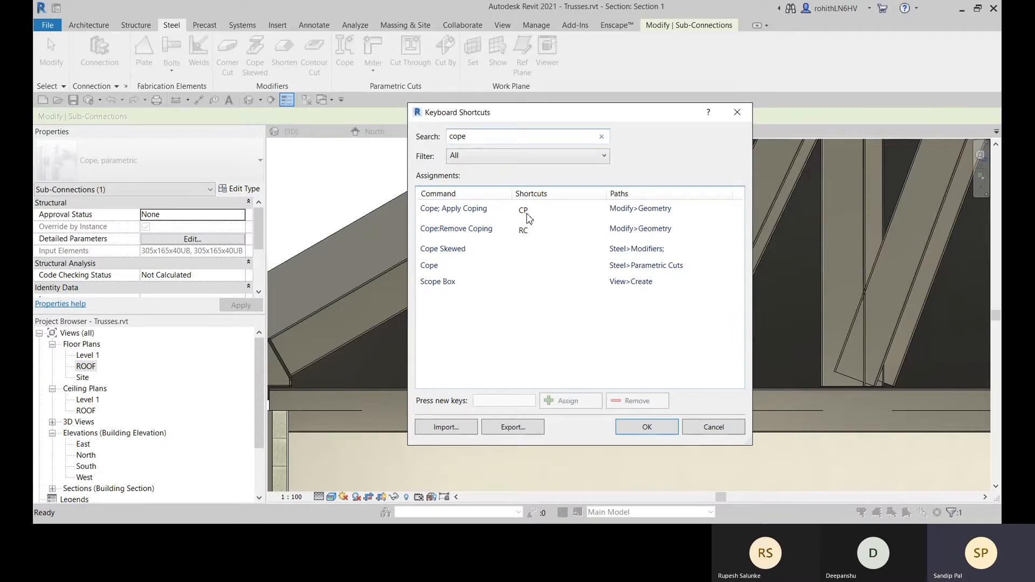
{"action": "left_click", "coordinate": [432, 266]}
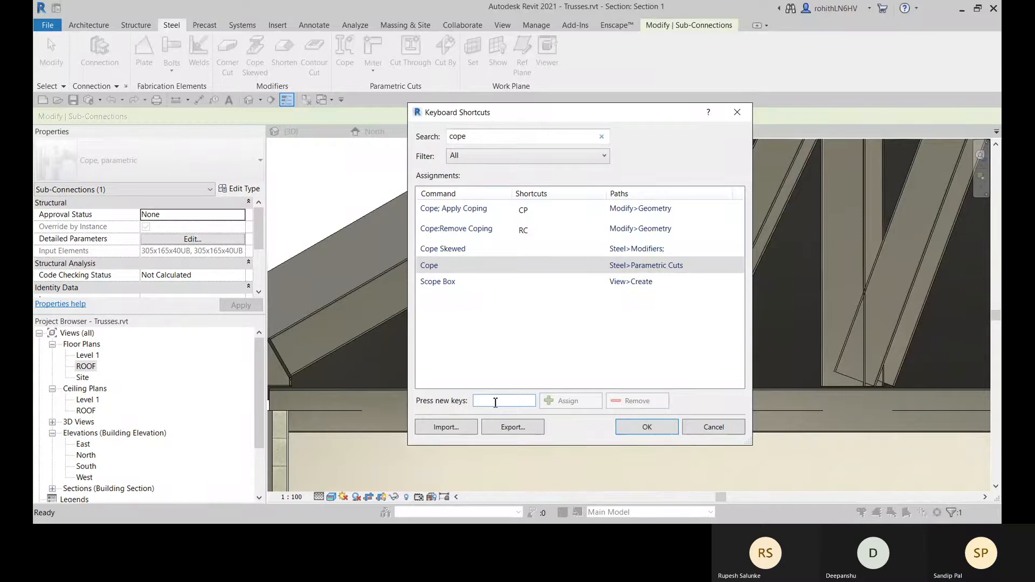
{"action": "key", "text": "shift+c"}
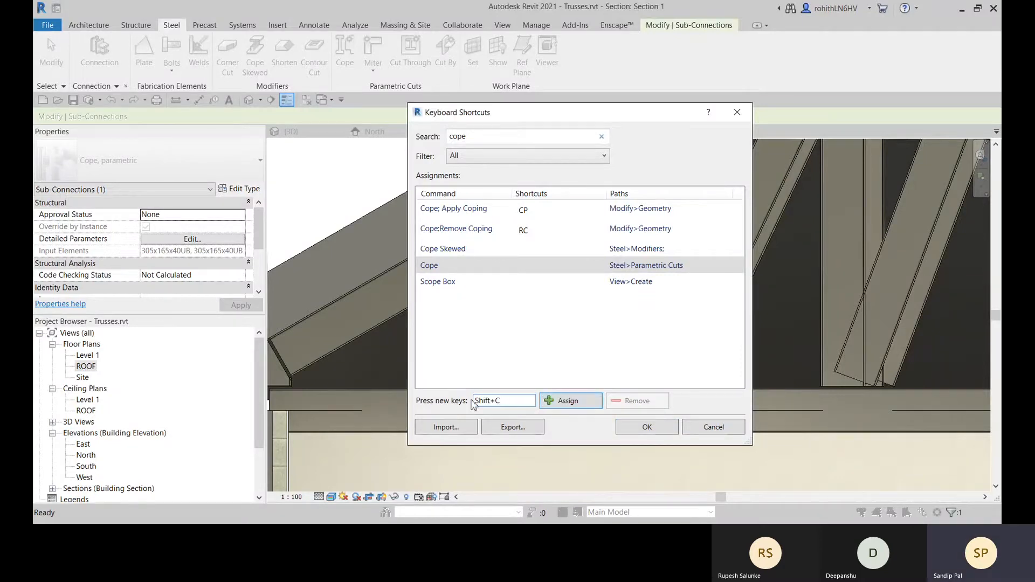
{"action": "left_click", "coordinate": [575, 410]}
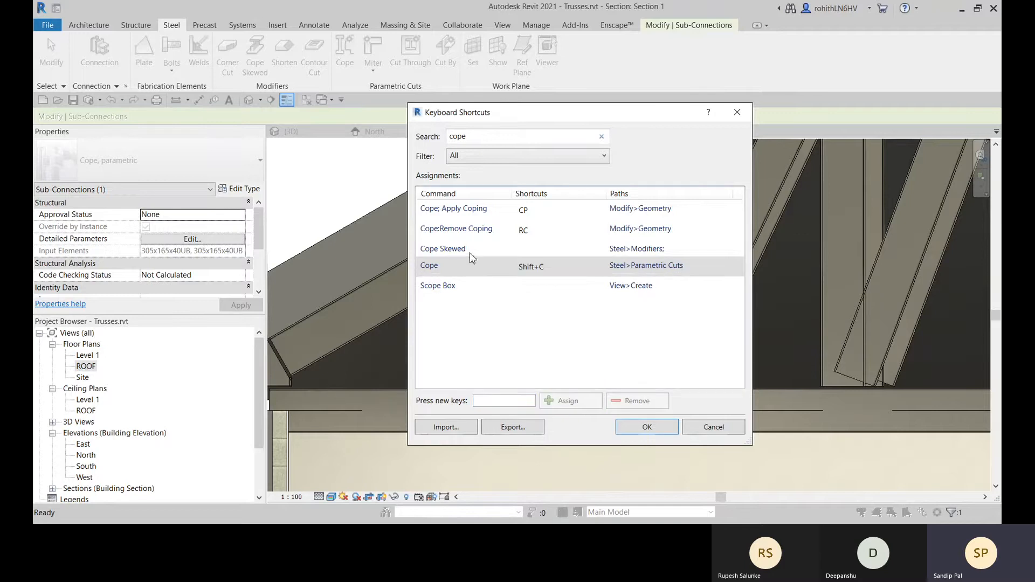
{"action": "left_click", "coordinate": [663, 434]}
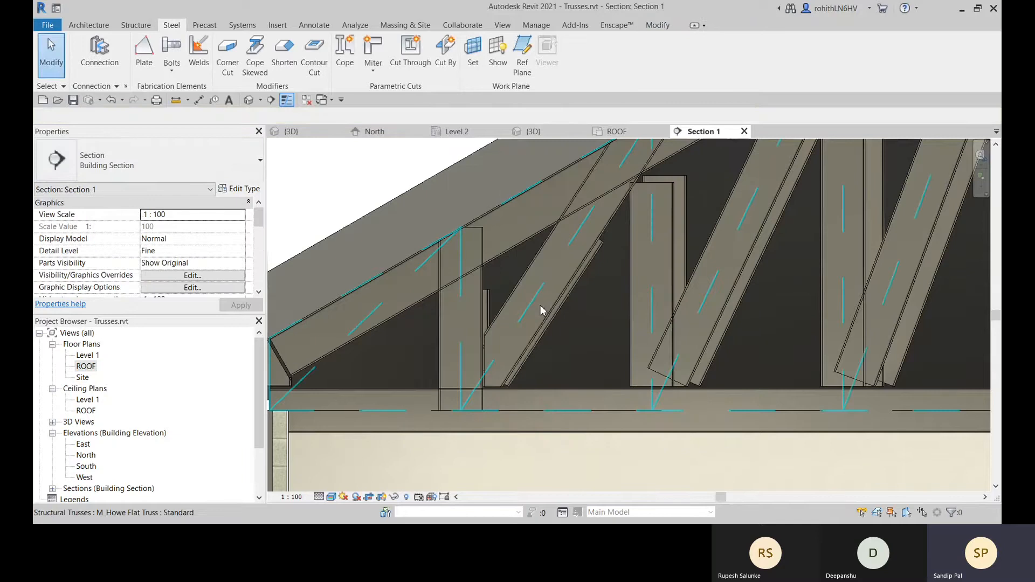
Step: Cope the joint between the first vertical web and the sloping top chord, switching the element order so the chord is cut
{"action": "key", "text": "shift+c"}
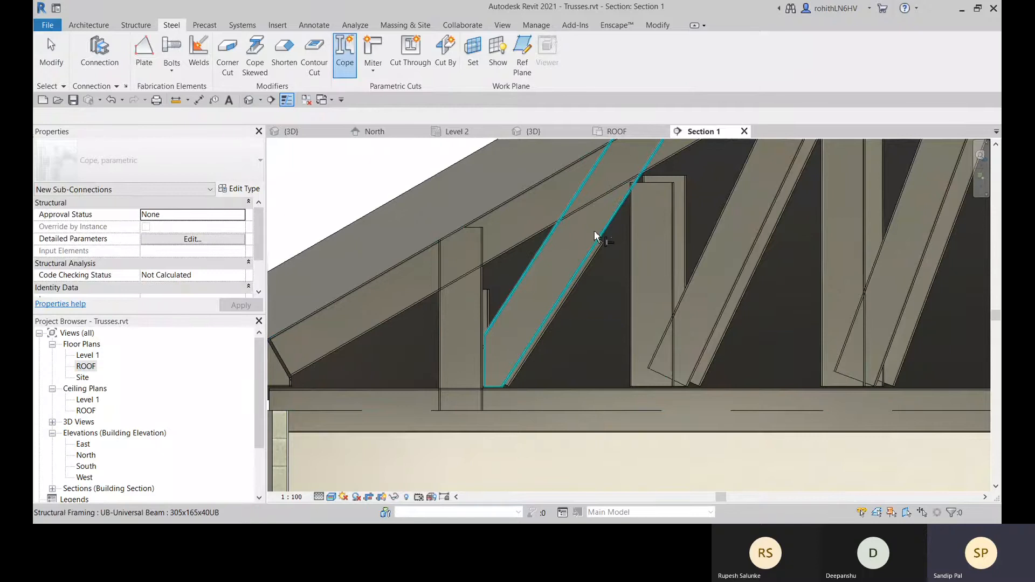
{"action": "left_click", "coordinate": [457, 304]}
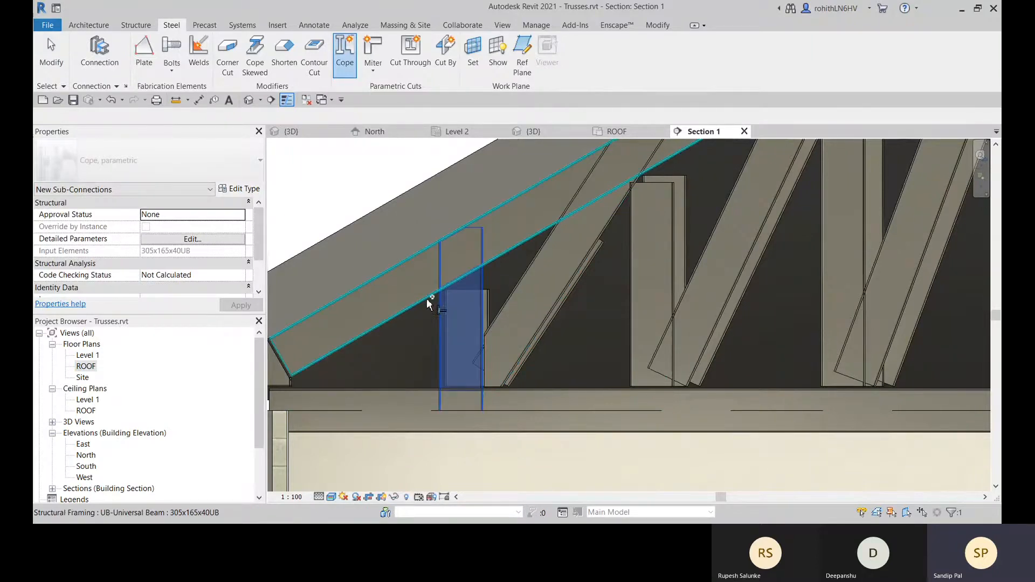
{"action": "left_click", "coordinate": [361, 315]}
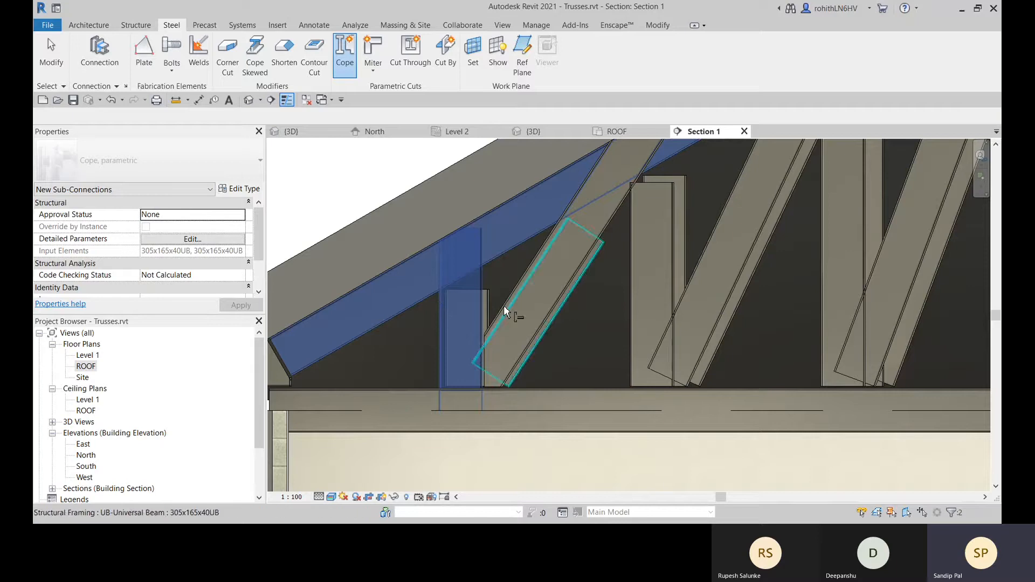
{"action": "left_click", "coordinate": [459, 282]}
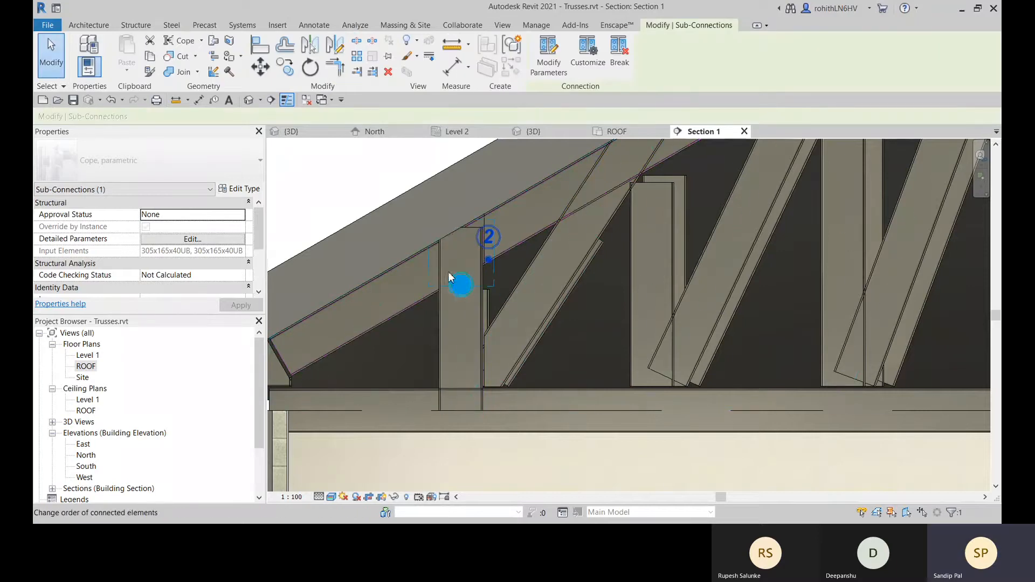
{"action": "key", "text": "Escape"}
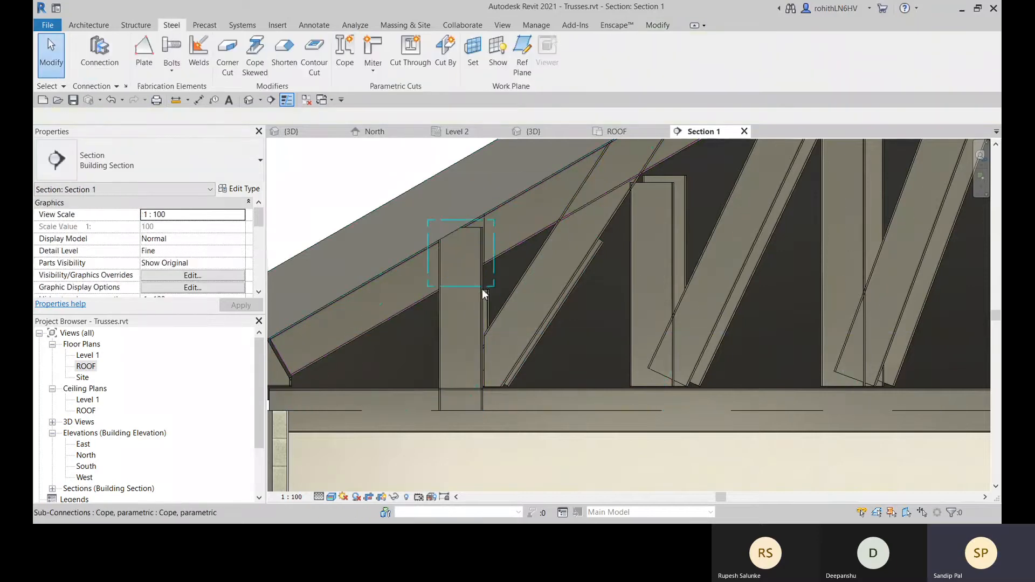
{"action": "left_click", "coordinate": [460, 285]}
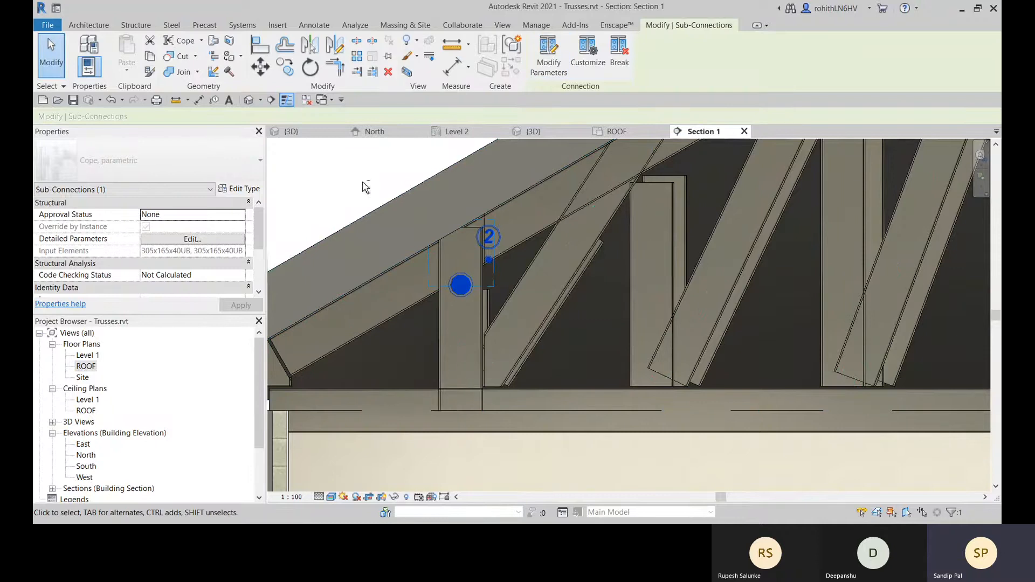
Step: Cope the lower end of the first vertical web against the horizontal bottom chord
{"action": "key", "text": "c"}
{"action": "key", "text": "s"}
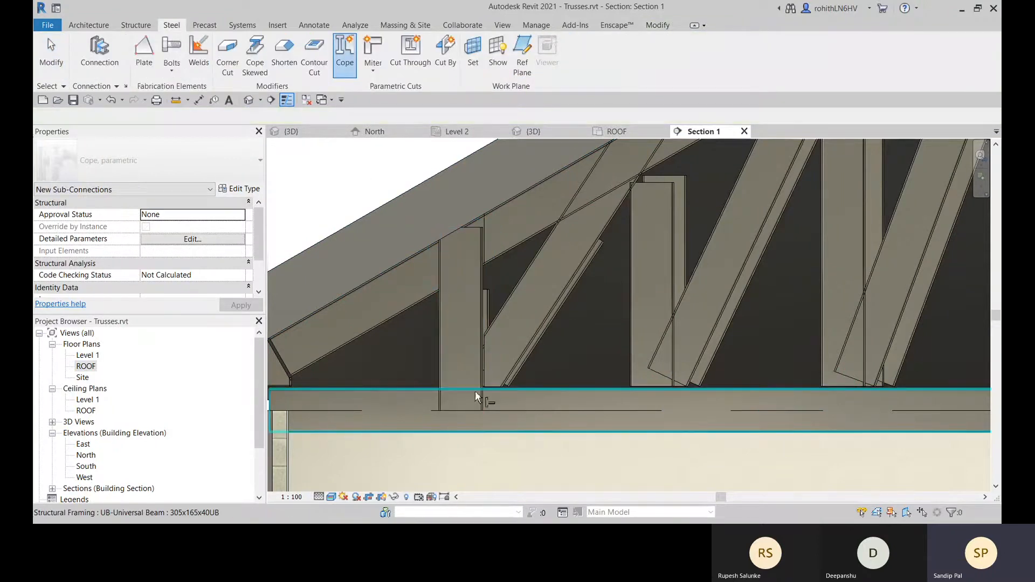
{"action": "left_click", "coordinate": [455, 377]}
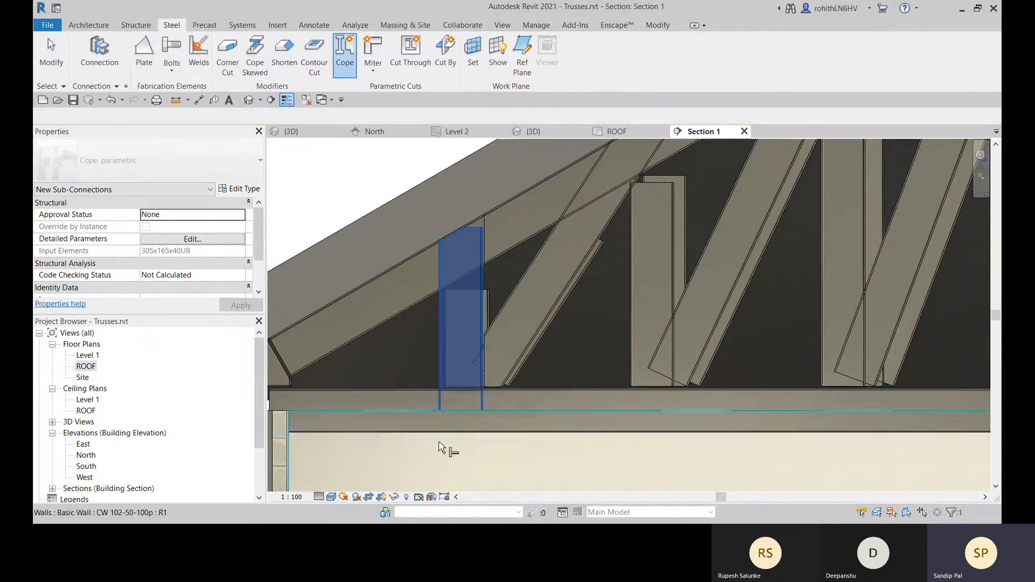
{"action": "left_click", "coordinate": [526, 400]}
{"action": "key", "text": "Return"}
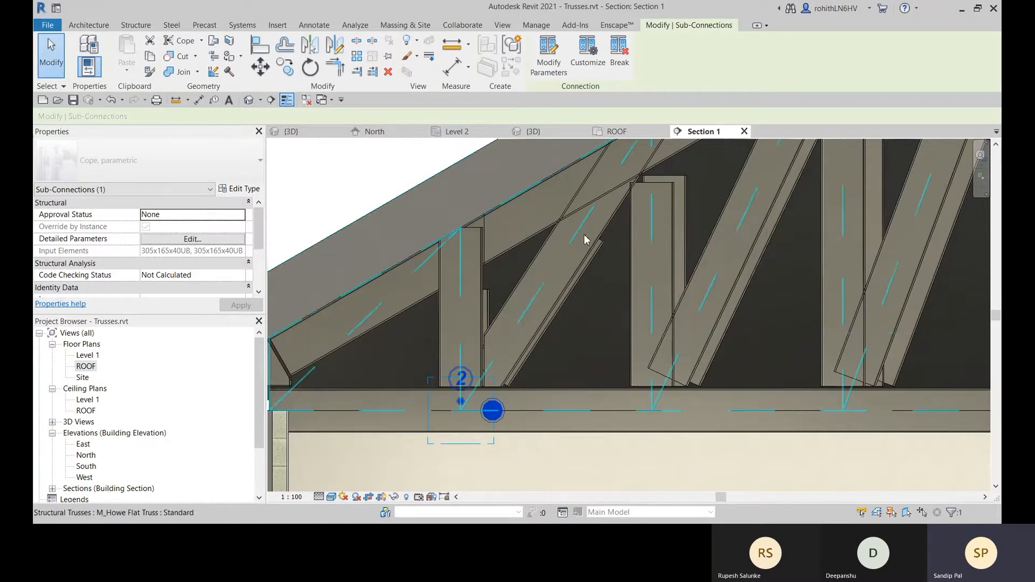
{"action": "middle_click_drag", "start_coordinate": [588, 233], "coordinate": [584, 259]}
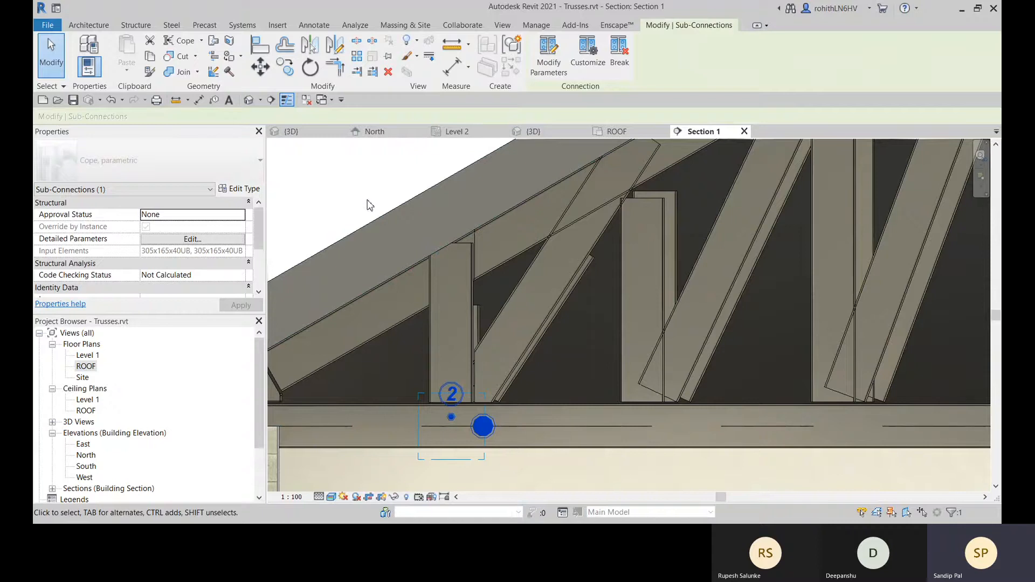
{"action": "key", "text": "c"}
{"action": "key", "text": "o"}
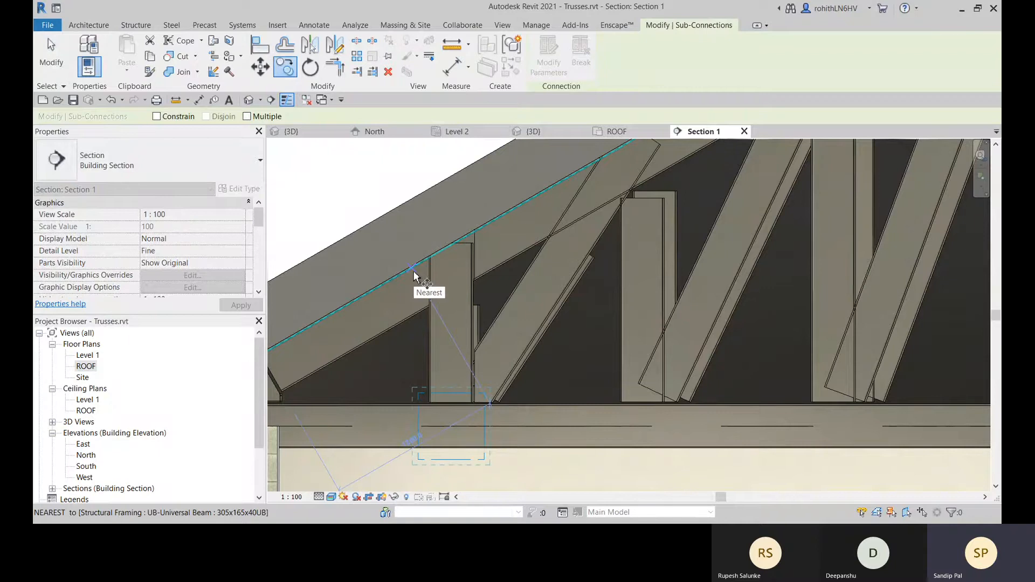
{"action": "key", "text": "Escape"}
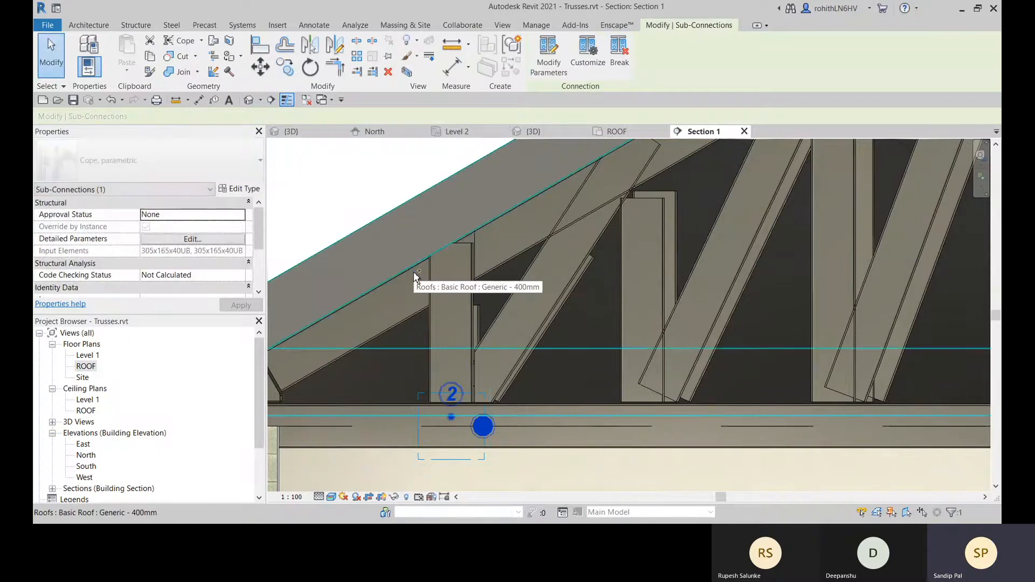
{"action": "key", "text": "Escape"}
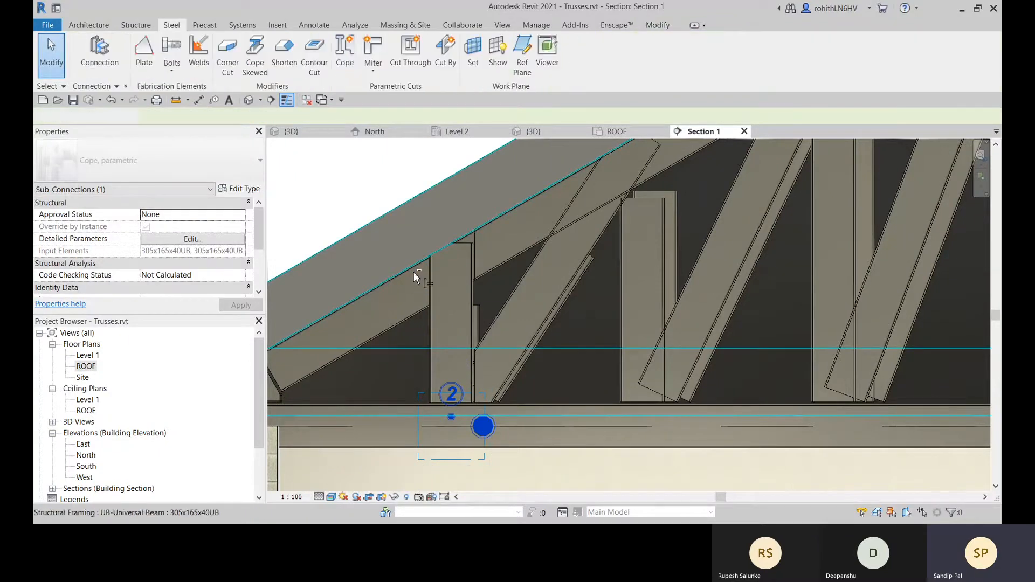
Step: Create a parametric cope between the first full diagonal web and the sloping top chord in the section
{"action": "left_click", "coordinate": [535, 257]}
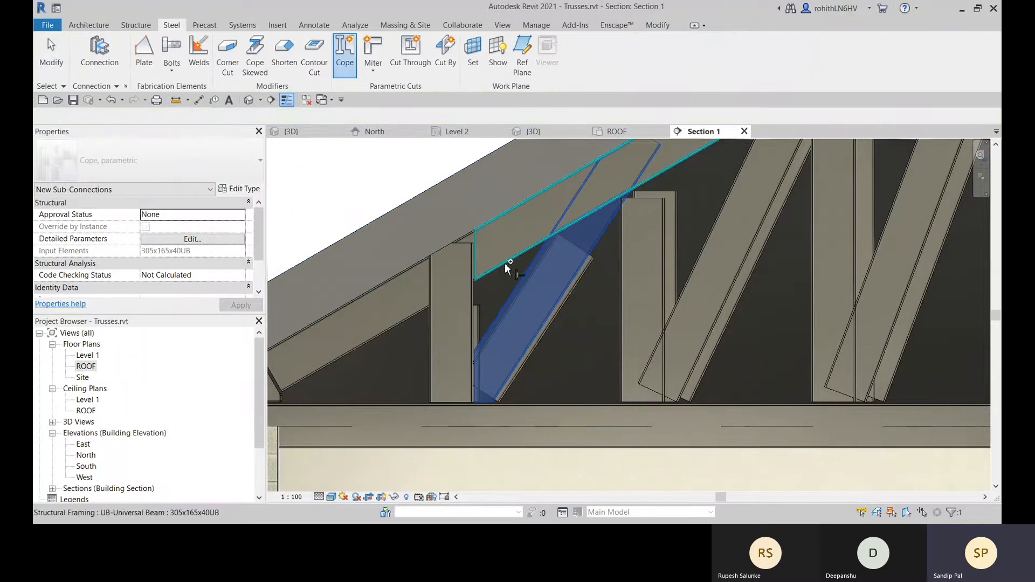
{"action": "left_click", "coordinate": [479, 272]}
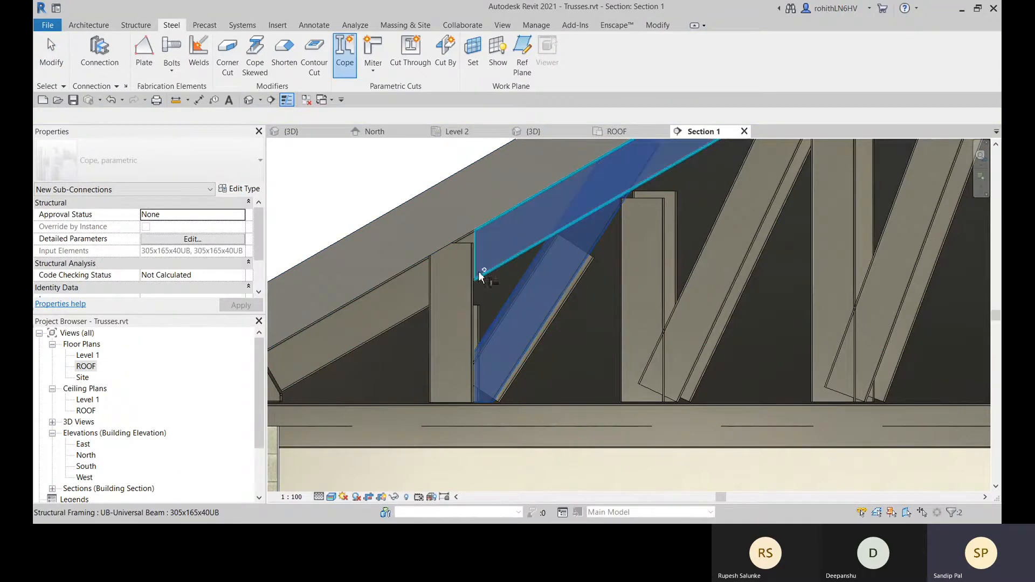
{"action": "left_click", "coordinate": [445, 274]}
{"action": "left_click", "coordinate": [398, 192]}
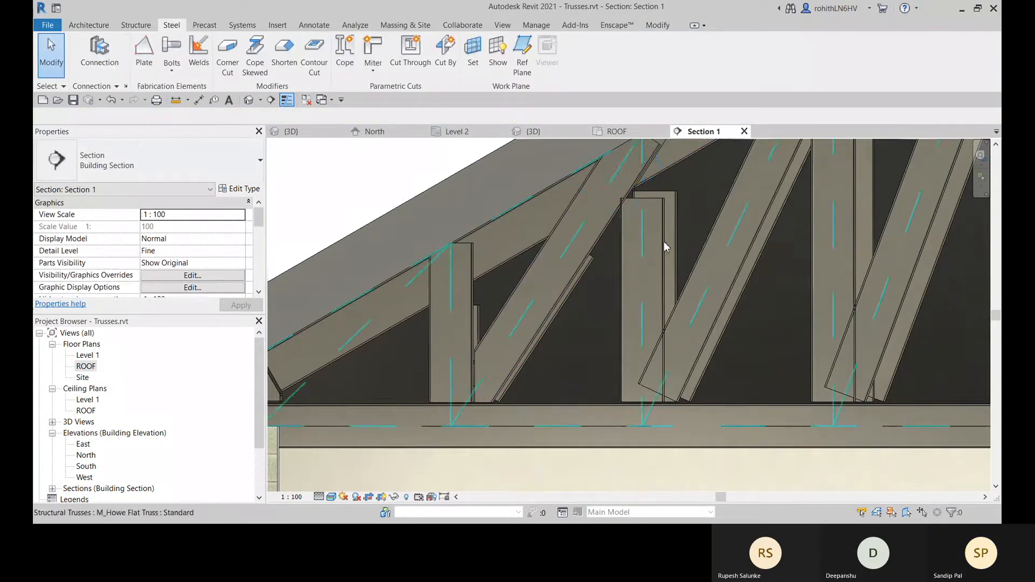
Step: Apply the regular geometry Cope to the same diagonal web, using the sloping top chord as the cutting member
{"action": "scroll", "coordinate": [577, 261], "scroll_direction": "up", "scroll_amount": 3}
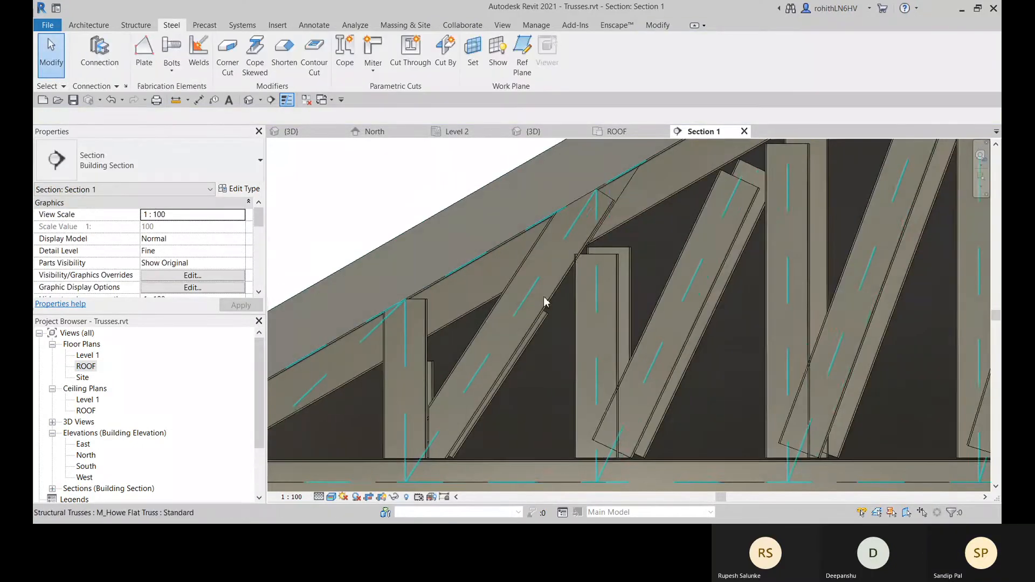
{"action": "left_click", "coordinate": [351, 60]}
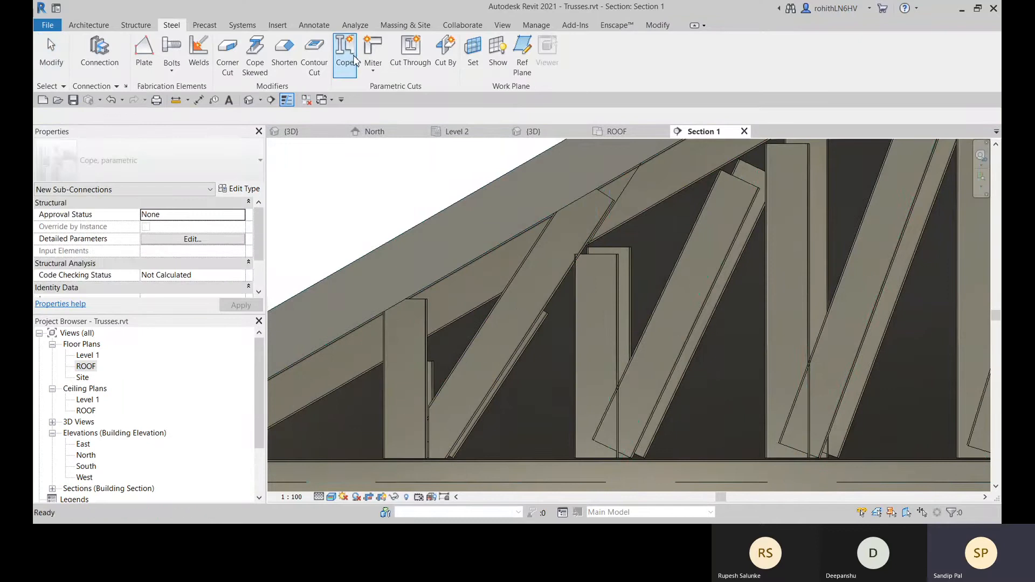
{"action": "key", "text": "Escape"}
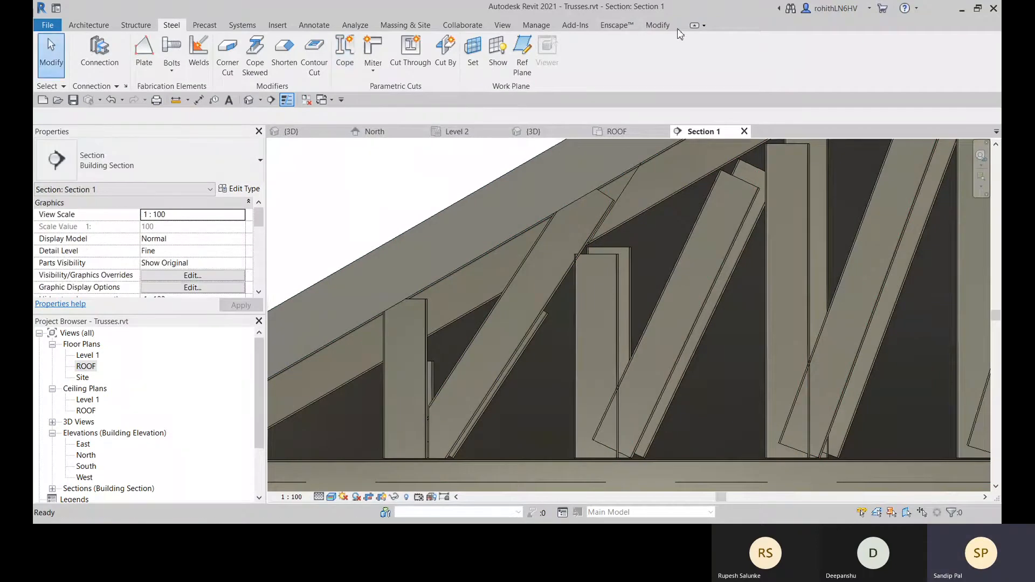
{"action": "left_click", "coordinate": [658, 25]}
{"action": "left_click", "coordinate": [180, 40]}
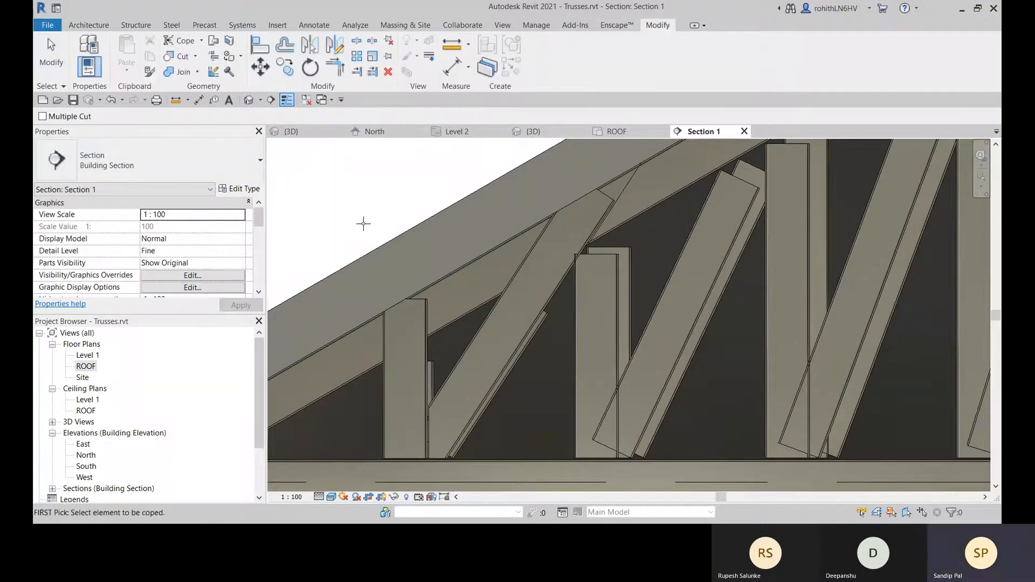
{"action": "left_click", "coordinate": [500, 318]}
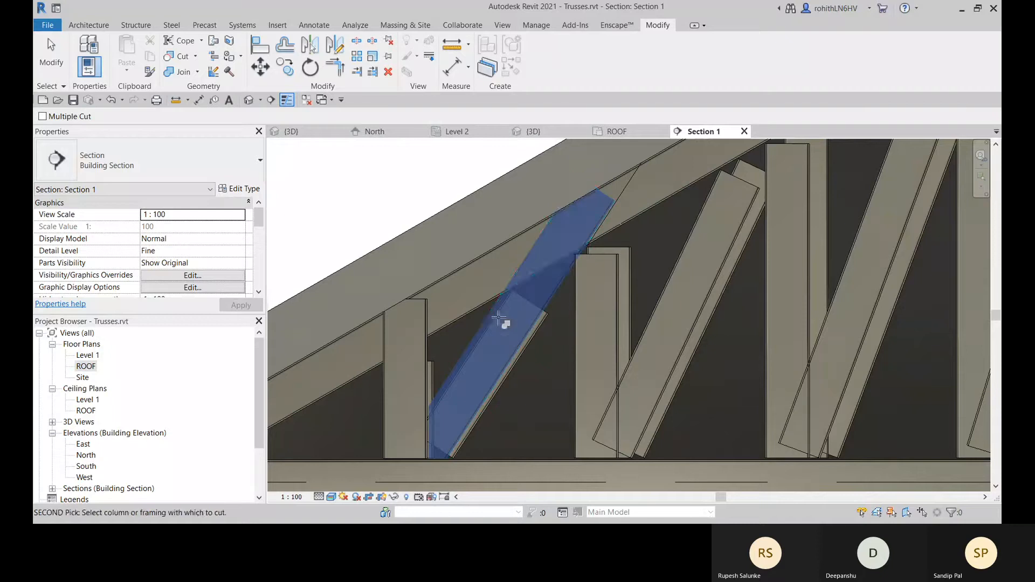
{"action": "left_click", "coordinate": [488, 303]}
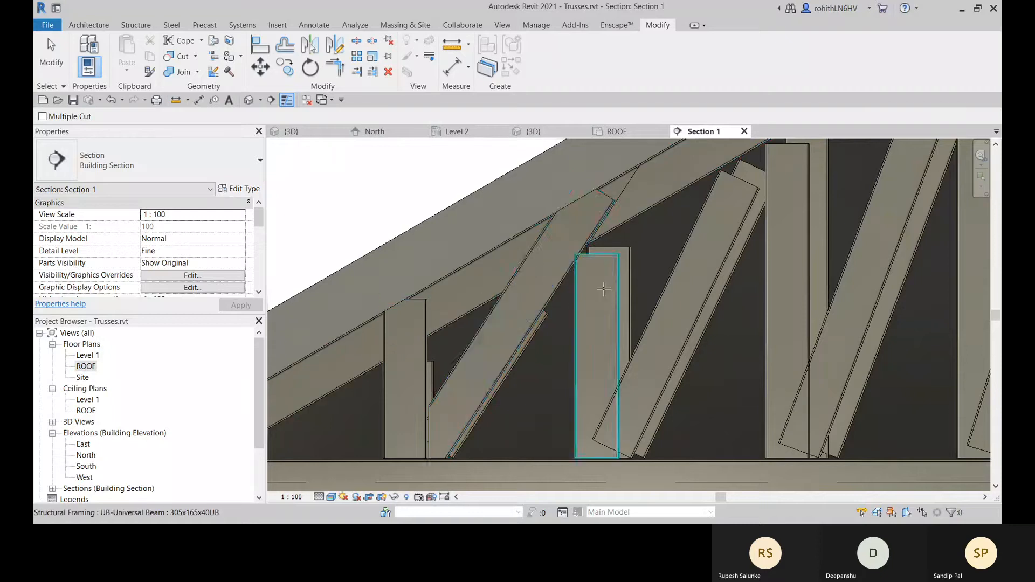
{"action": "key", "text": "Escape"}
Step: Examine the web and chord joints along the whole truss in the section, selecting the truss to identify its members
{"action": "scroll", "coordinate": [576, 218], "scroll_direction": "down", "scroll_amount": 1}
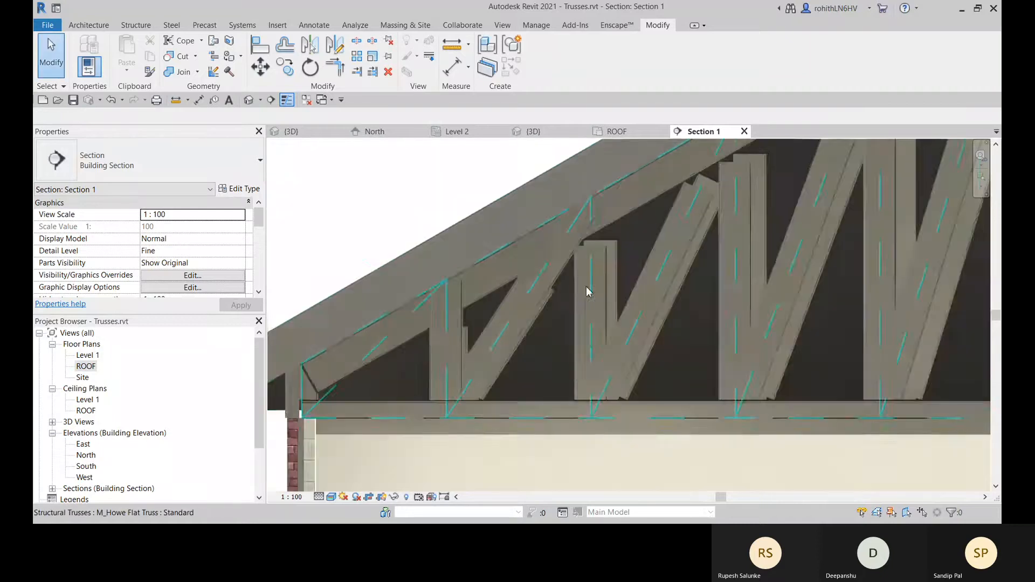
{"action": "scroll", "coordinate": [566, 297], "scroll_direction": "down", "scroll_amount": 2}
{"action": "scroll", "coordinate": [548, 306], "scroll_direction": "up", "scroll_amount": 2}
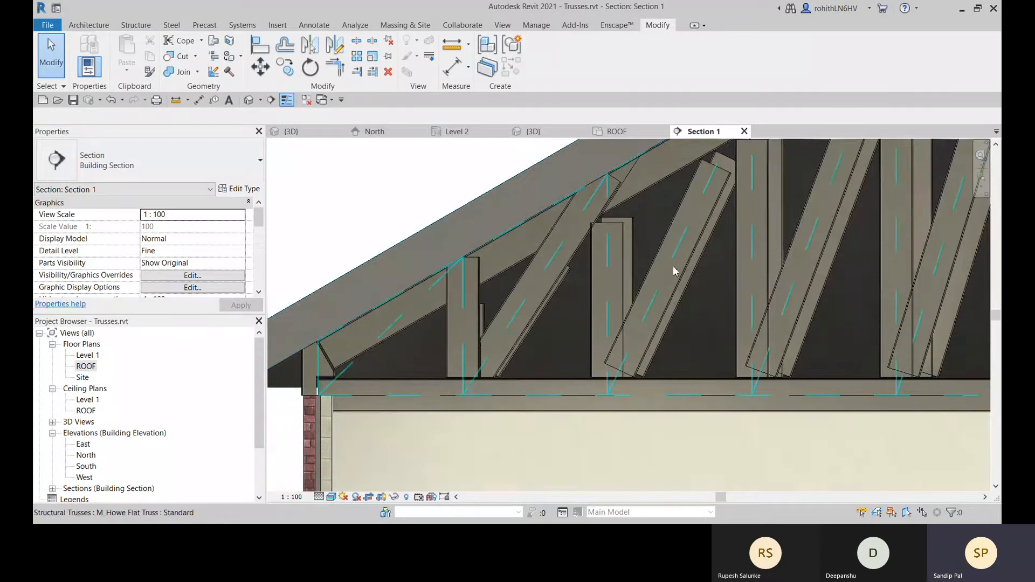
{"action": "scroll", "coordinate": [698, 269], "scroll_direction": "down", "scroll_amount": 3}
{"action": "middle_click_drag", "start_coordinate": [751, 227], "coordinate": [729, 210]}
{"action": "scroll", "coordinate": [551, 248], "scroll_direction": "down", "scroll_amount": 3}
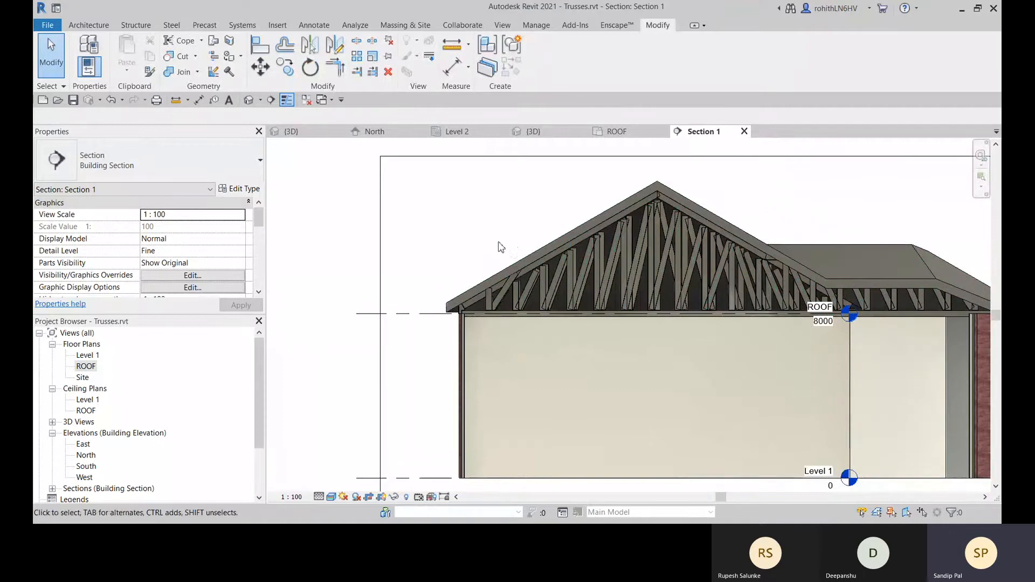
{"action": "left_click", "coordinate": [642, 255]}
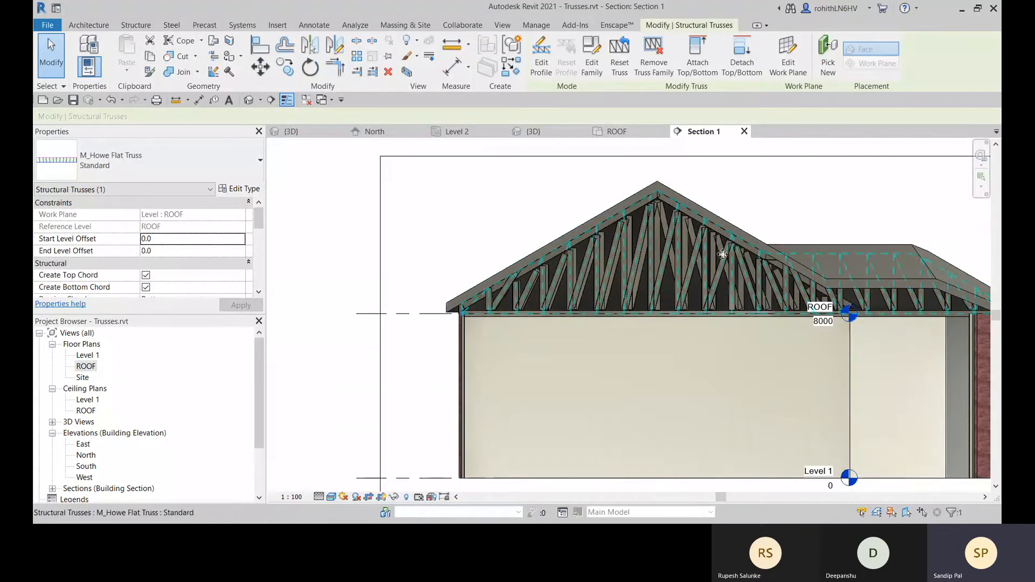
{"action": "scroll", "coordinate": [516, 297], "scroll_direction": "up", "scroll_amount": 3}
{"action": "scroll", "coordinate": [517, 298], "scroll_direction": "up", "scroll_amount": 1}
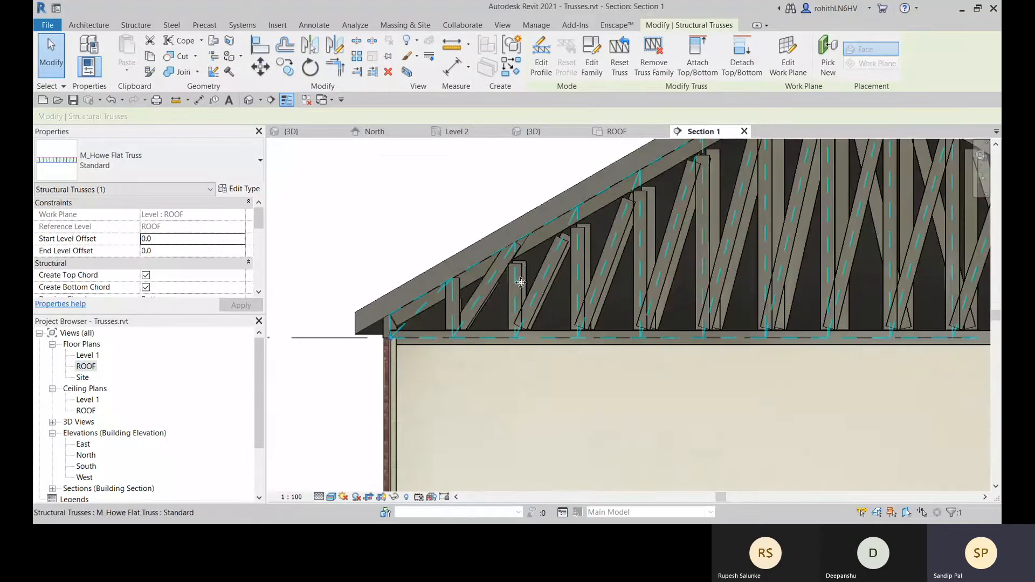
{"action": "middle_click_drag", "start_coordinate": [716, 279], "coordinate": [674, 288]}
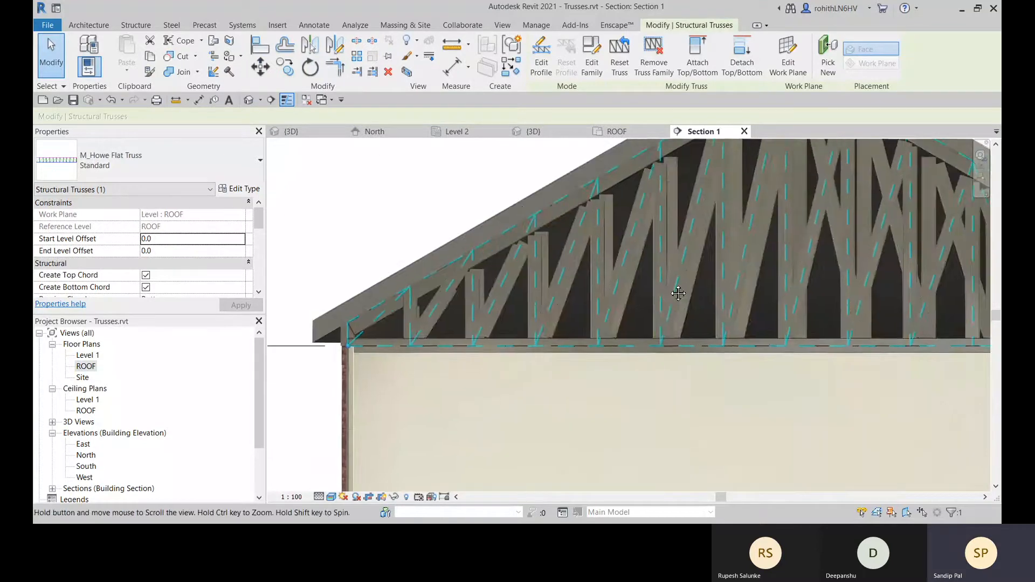
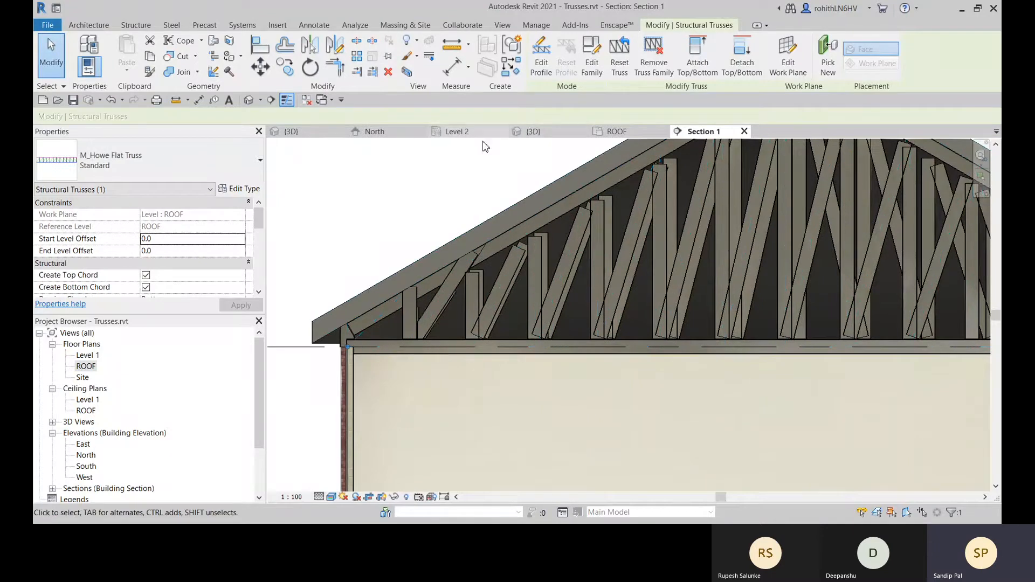
Step: Open the 3D view and inspect the coped web and chord joints near the eave ends of the trusses
{"action": "left_click", "coordinate": [552, 131]}
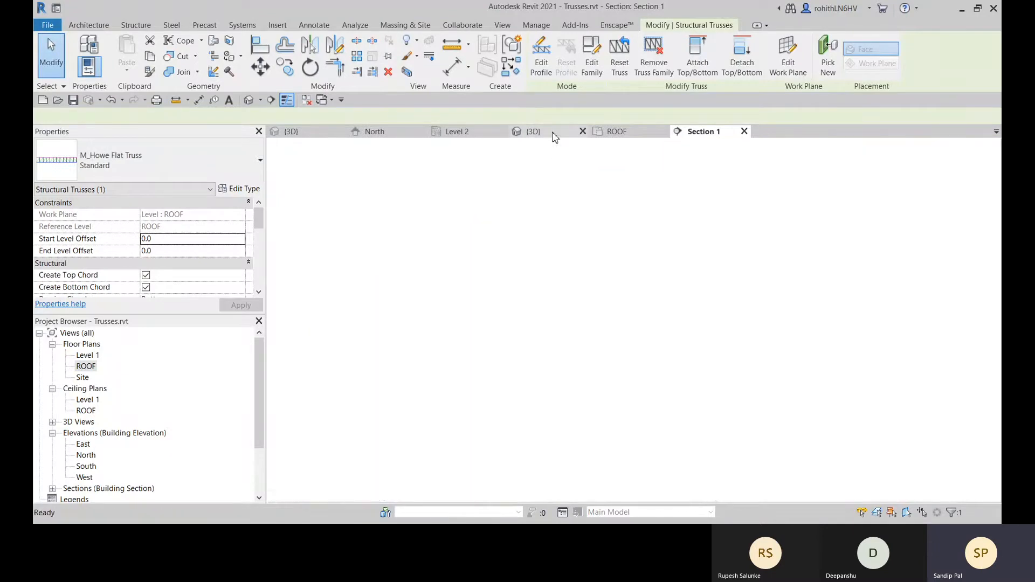
{"action": "middle_click_drag", "start_coordinate": [592, 387], "coordinate": [468, 280], "text": "shift"}
{"action": "scroll", "coordinate": [700, 342], "scroll_direction": "up", "scroll_amount": 6}
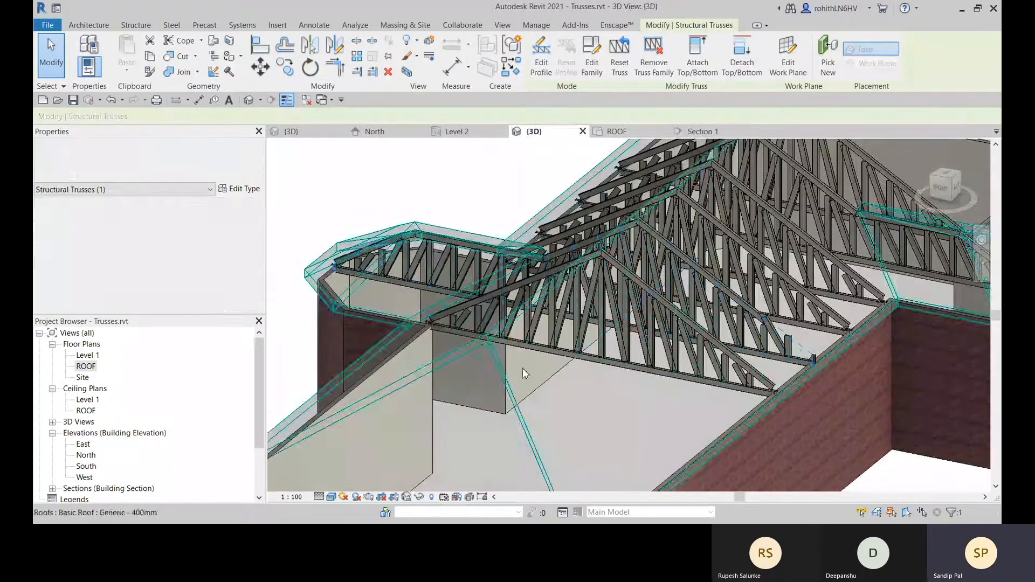
{"action": "left_click", "coordinate": [571, 349]}
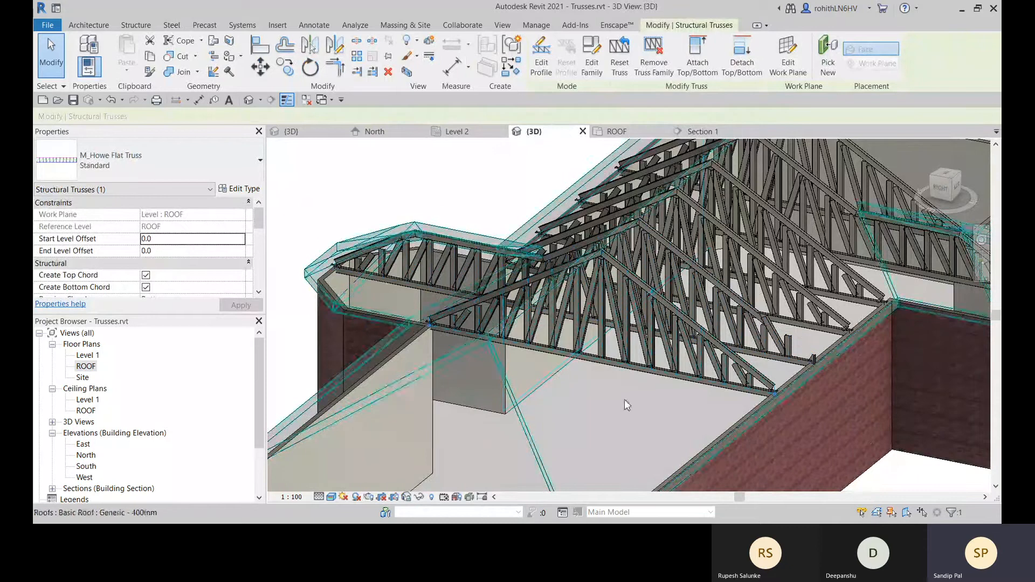
{"action": "middle_click_drag", "start_coordinate": [564, 306], "coordinate": [556, 326], "text": "shift"}
{"action": "scroll", "coordinate": [551, 351], "scroll_direction": "up", "scroll_amount": 6}
{"action": "middle_click_drag", "start_coordinate": [525, 295], "coordinate": [662, 295], "text": "shift"}
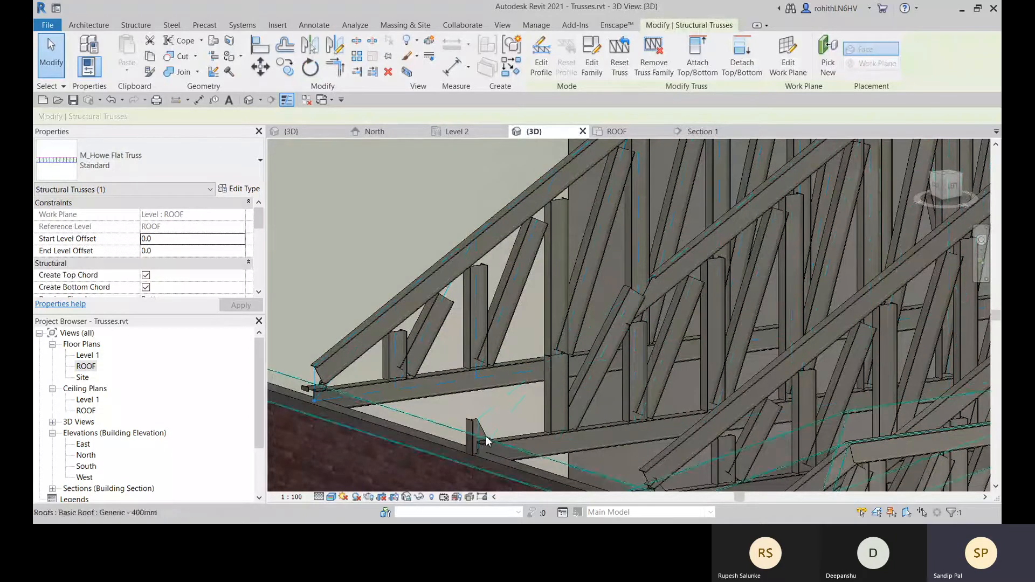
{"action": "middle_click_drag", "start_coordinate": [580, 343], "coordinate": [523, 298], "text": "shift"}
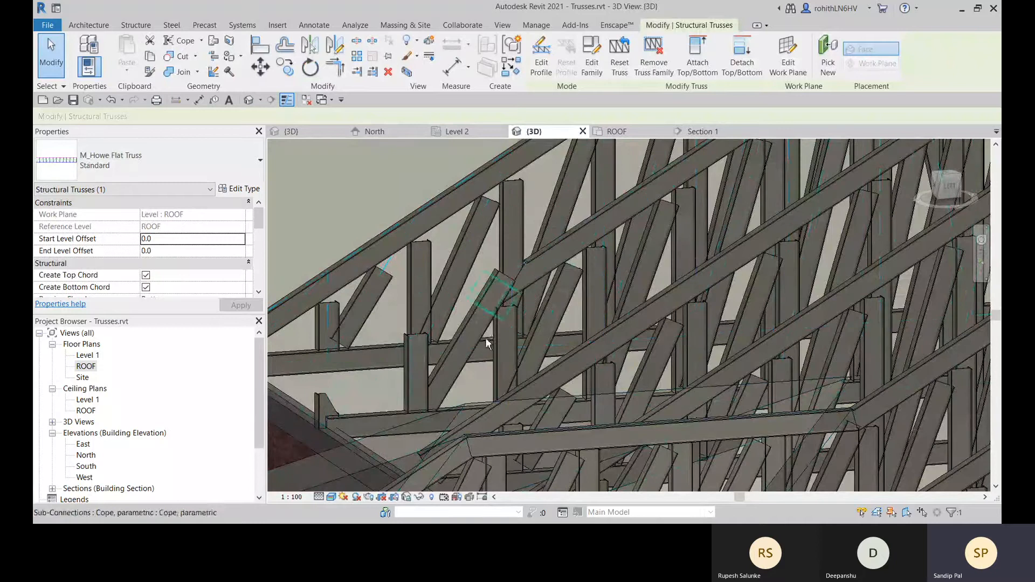
{"action": "key", "text": "Escape"}
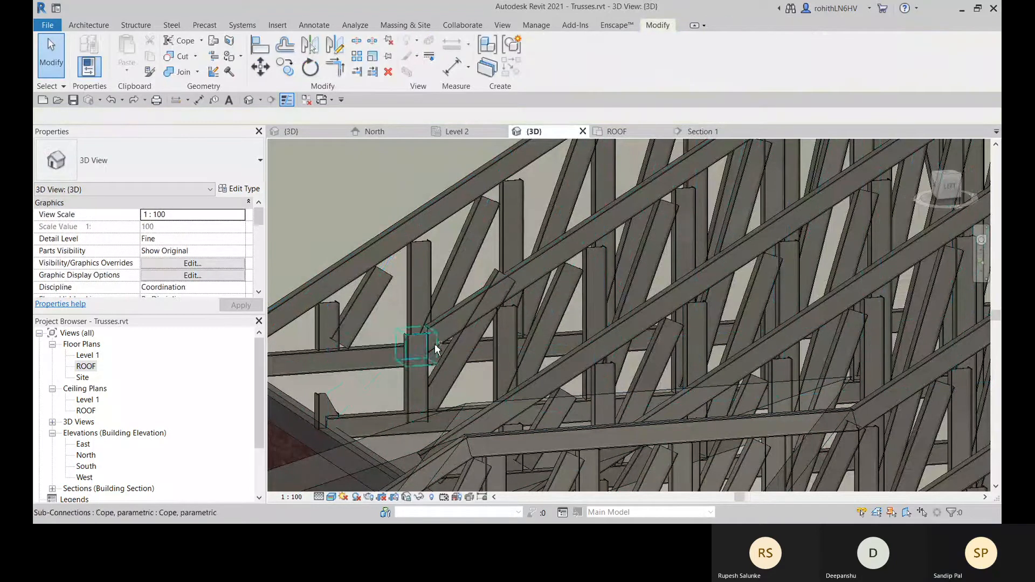
{"action": "middle_click_drag", "start_coordinate": [346, 421], "coordinate": [372, 441], "text": "shift"}
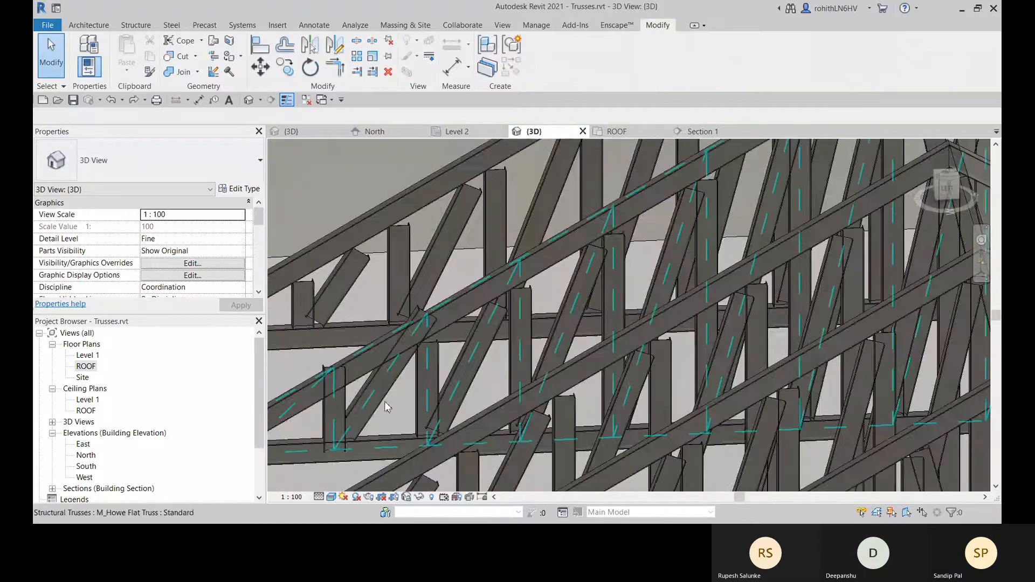
{"action": "middle_click_drag", "start_coordinate": [388, 406], "coordinate": [507, 383]}
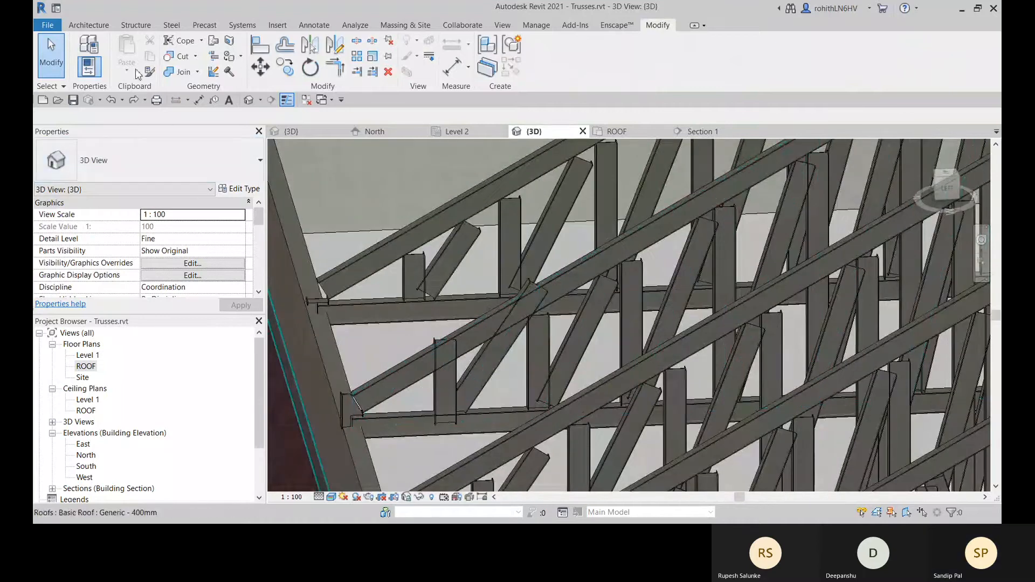
Step: Try to cope the first vertical web near the eave against the sloping top chord in the 3D view
{"action": "key", "text": "c"}
{"action": "key", "text": "p"}
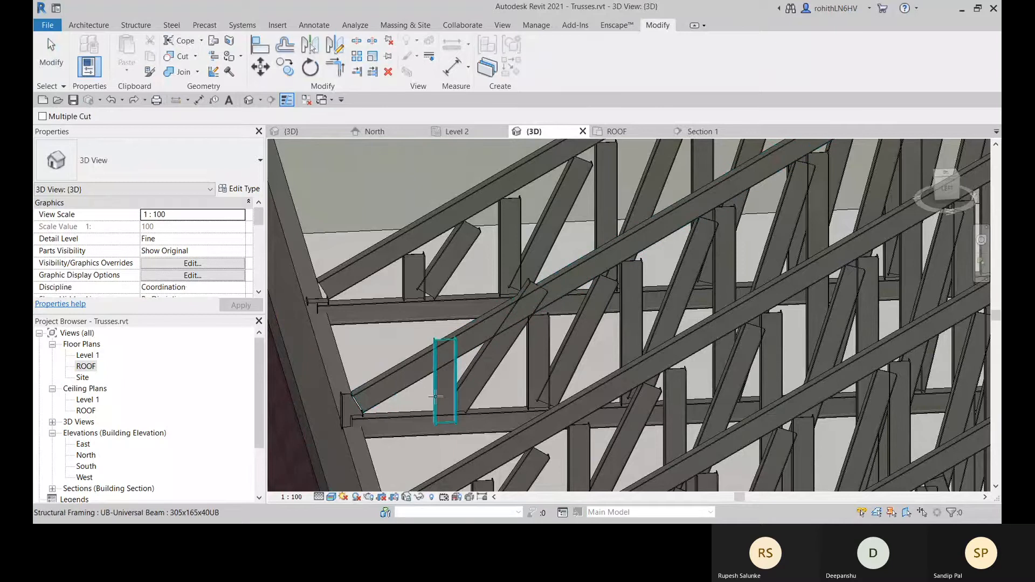
{"action": "left_click", "coordinate": [450, 378]}
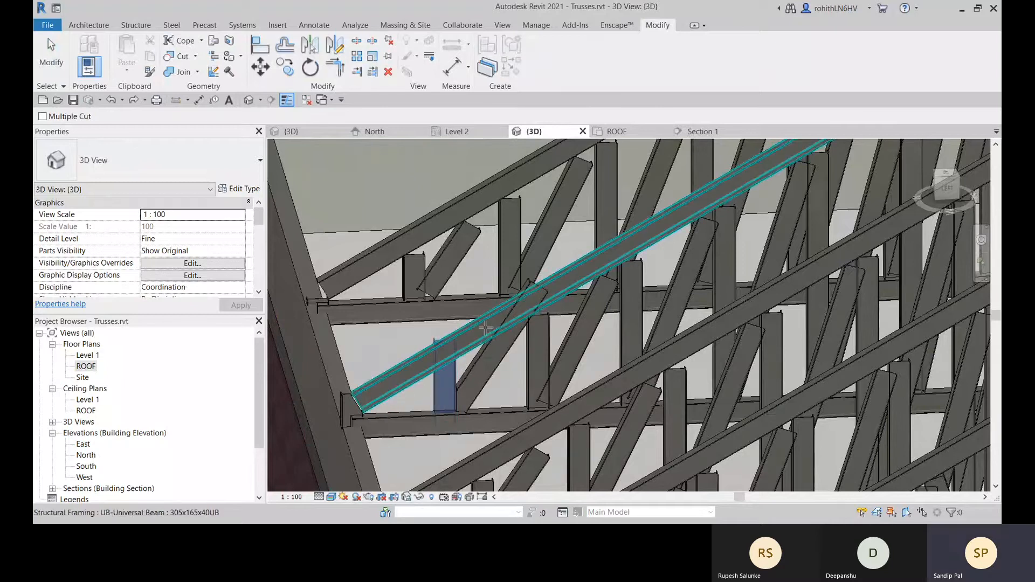
{"action": "left_click", "coordinate": [485, 327]}
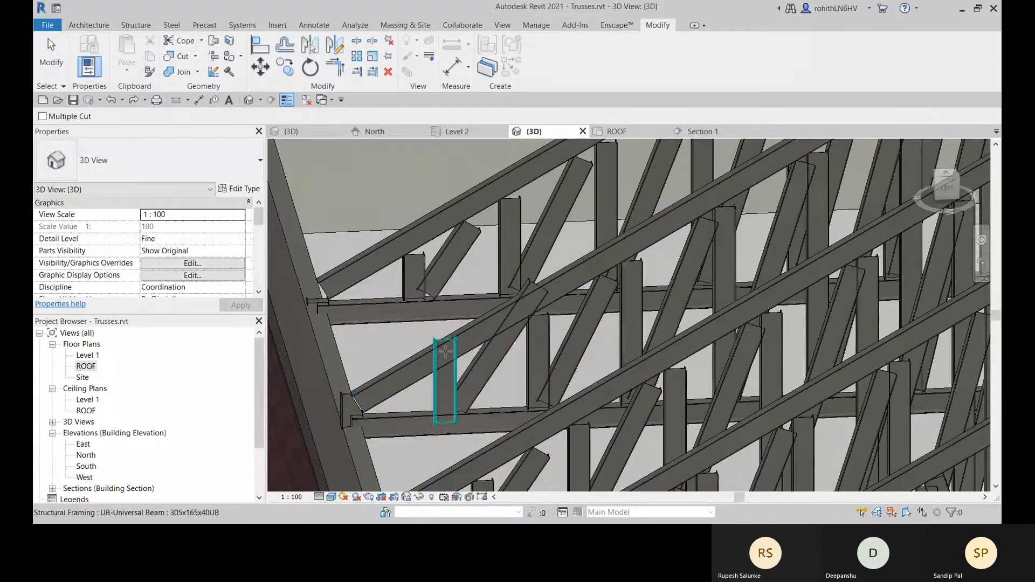
{"action": "key", "text": "Escape"}
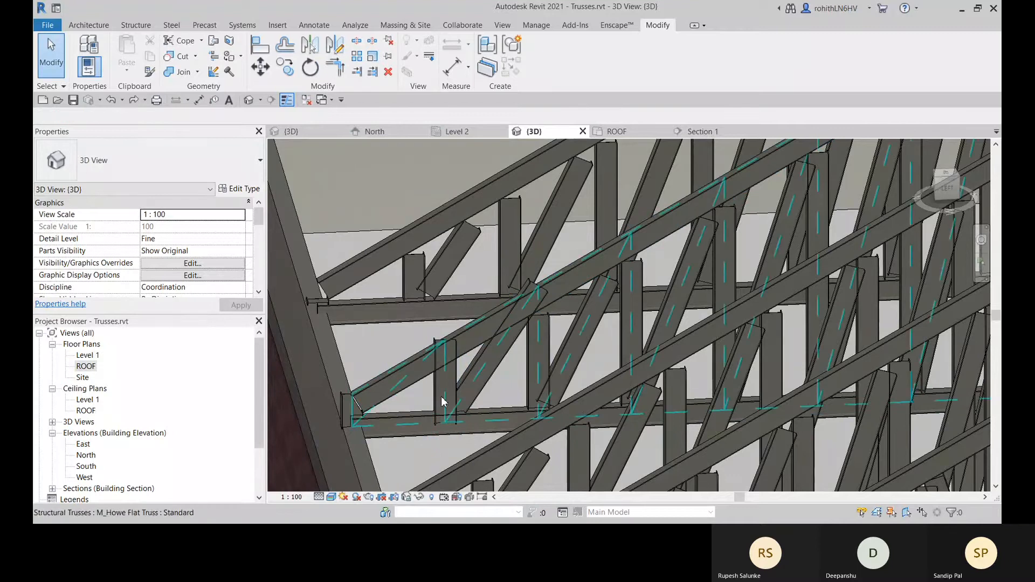
Step: Check the first vertical web and the sloping top chord by selecting each member in turn
{"action": "left_click", "coordinate": [441, 397]}
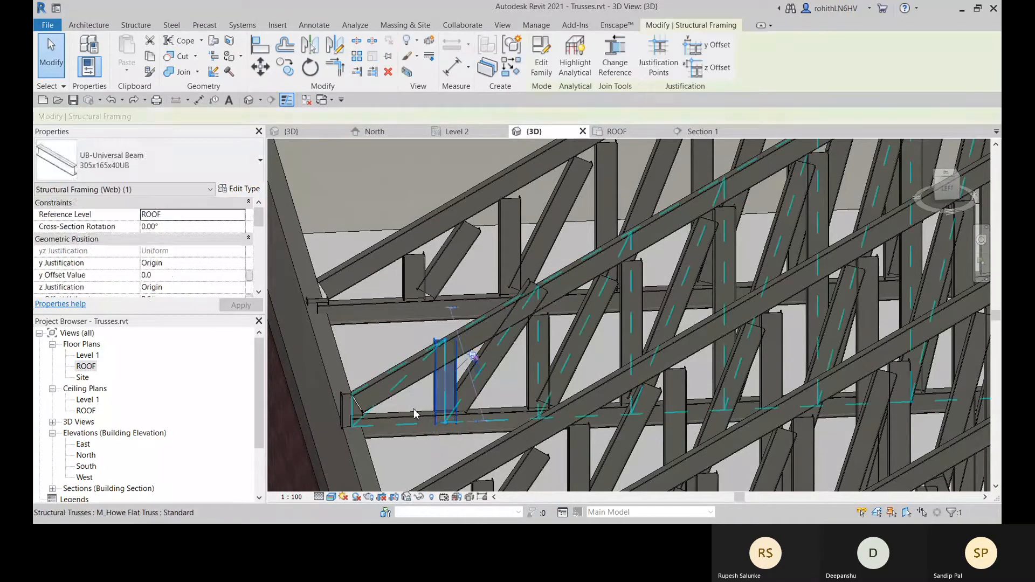
{"action": "key", "text": "Escape"}
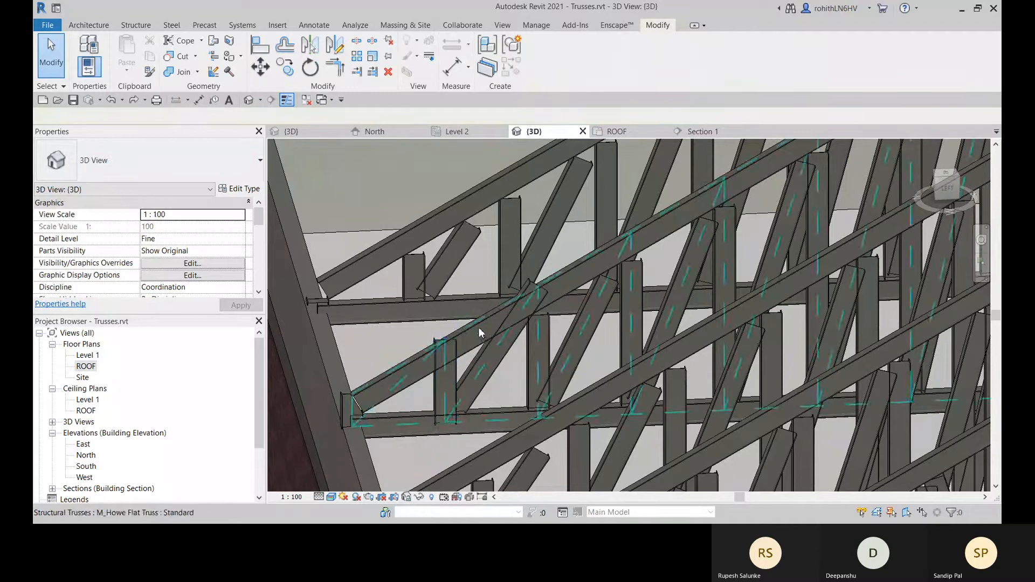
{"action": "left_click", "coordinate": [479, 329]}
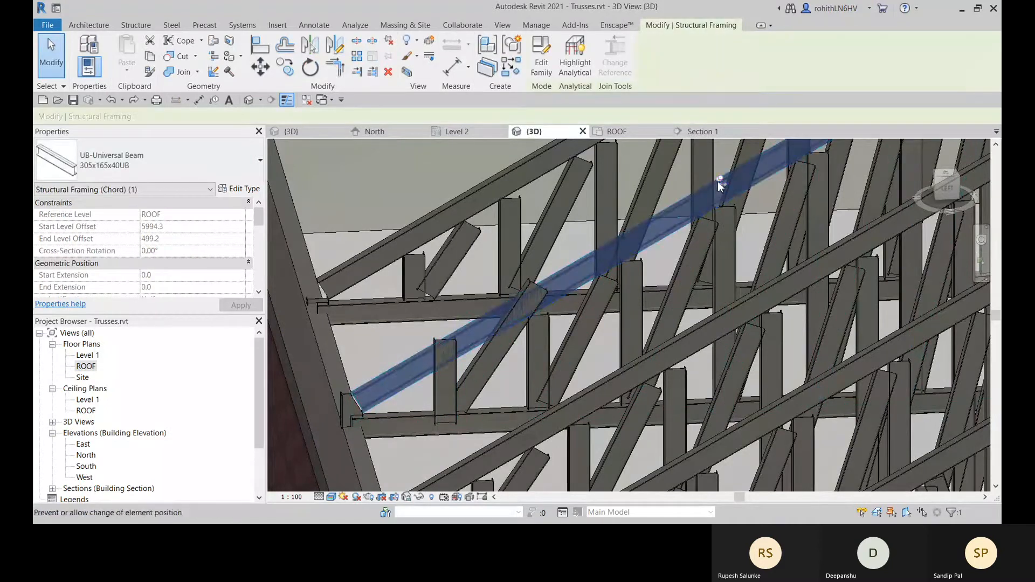
{"action": "left_click", "coordinate": [348, 250]}
{"action": "key", "text": "Escape"}
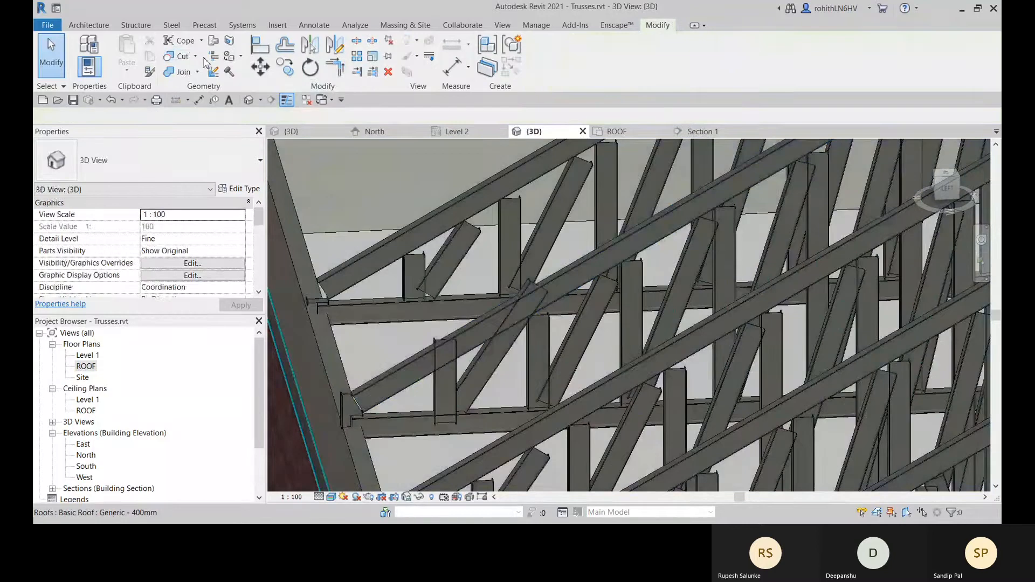
Step: Try to cope the first vertical web near the eave against the truss's horizontal bottom chord
{"action": "left_click", "coordinate": [181, 41]}
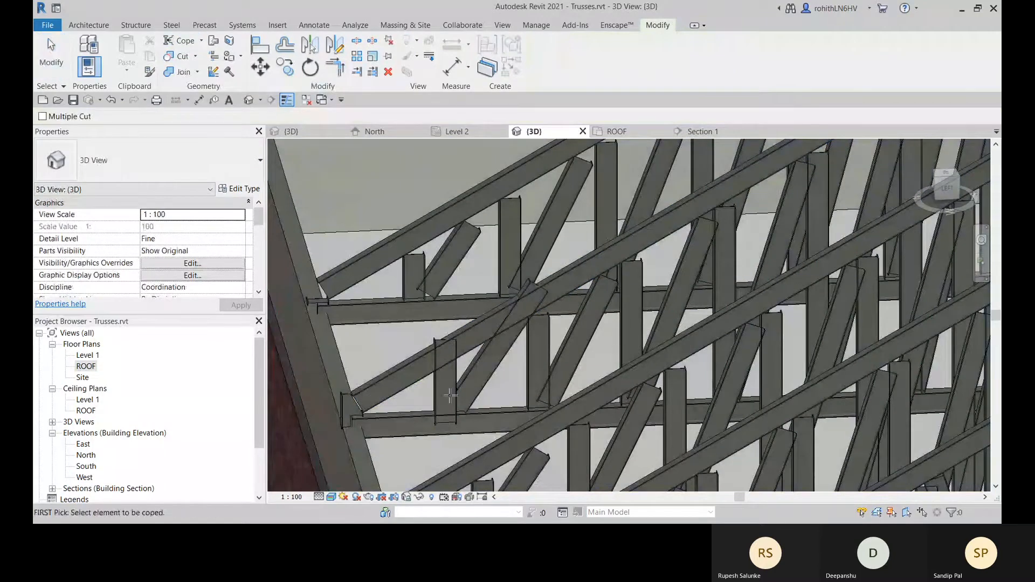
{"action": "left_click", "coordinate": [454, 383]}
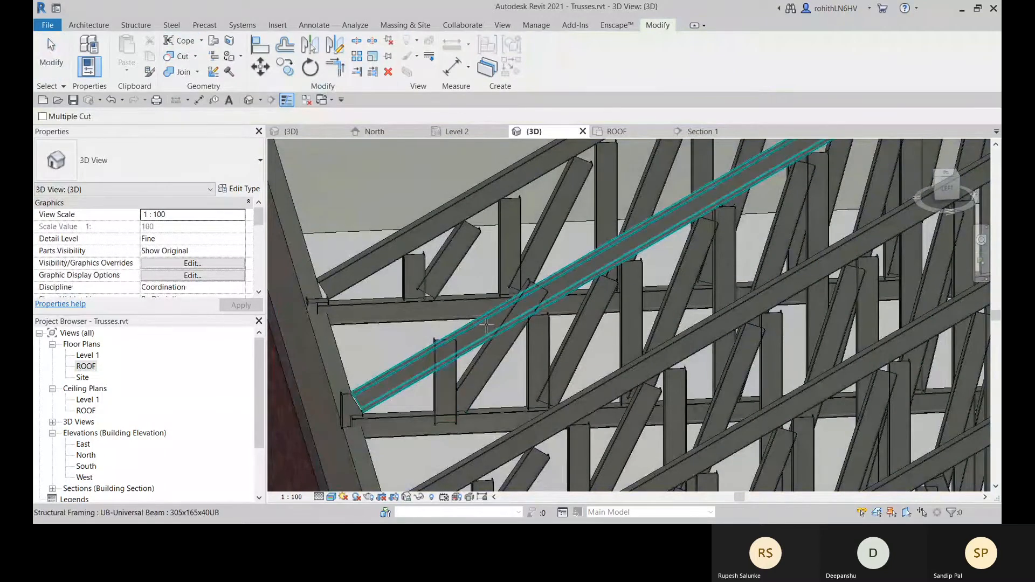
{"action": "left_click", "coordinate": [439, 433]}
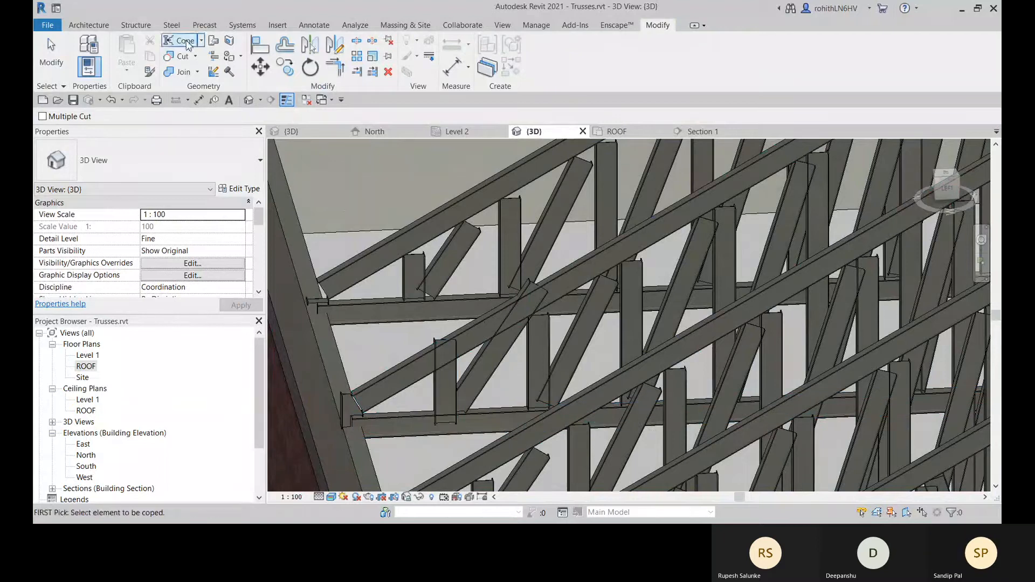
{"action": "left_click", "coordinate": [441, 383]}
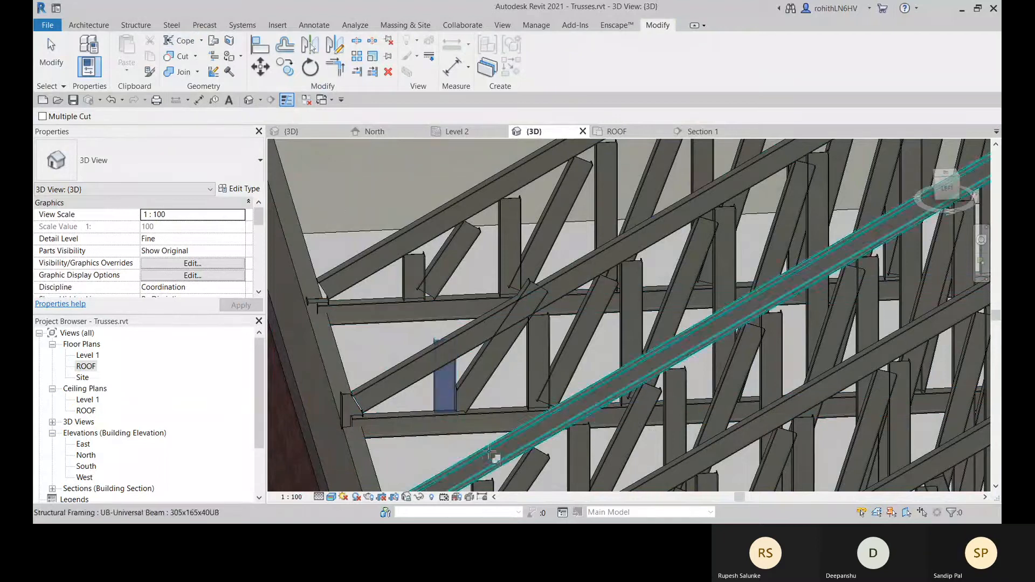
{"action": "left_click", "coordinate": [480, 422]}
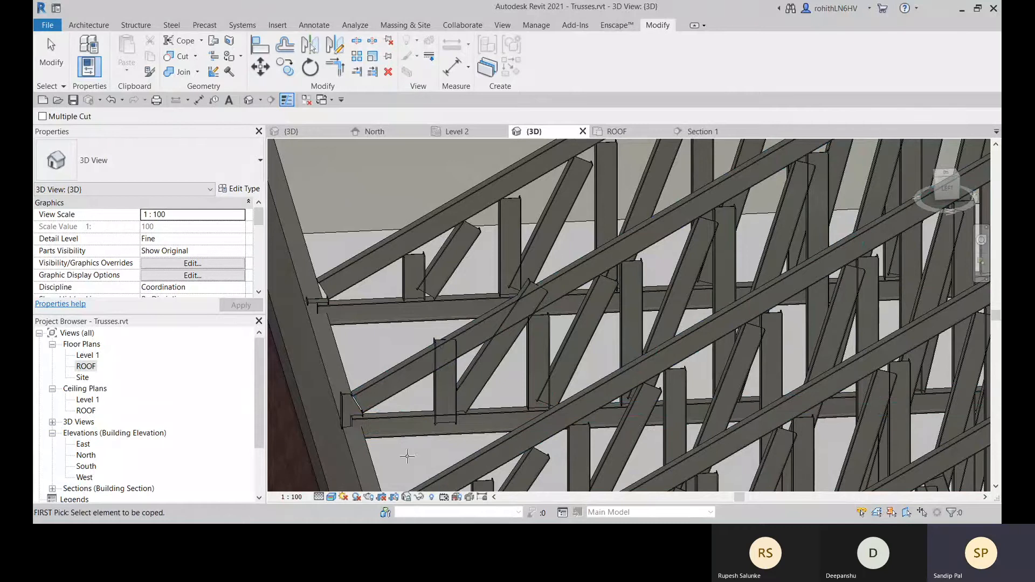
{"action": "key", "text": "Escape"}
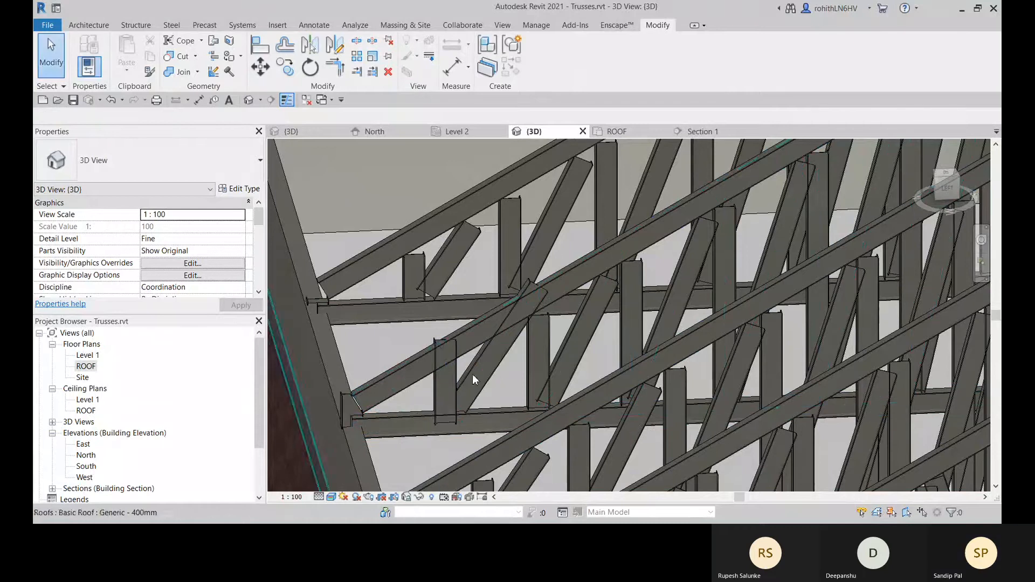
Step: Try to shorten the first vertical web by pulling its upper end down towards the underside of the sloping top chord
{"action": "left_click", "coordinate": [441, 402]}
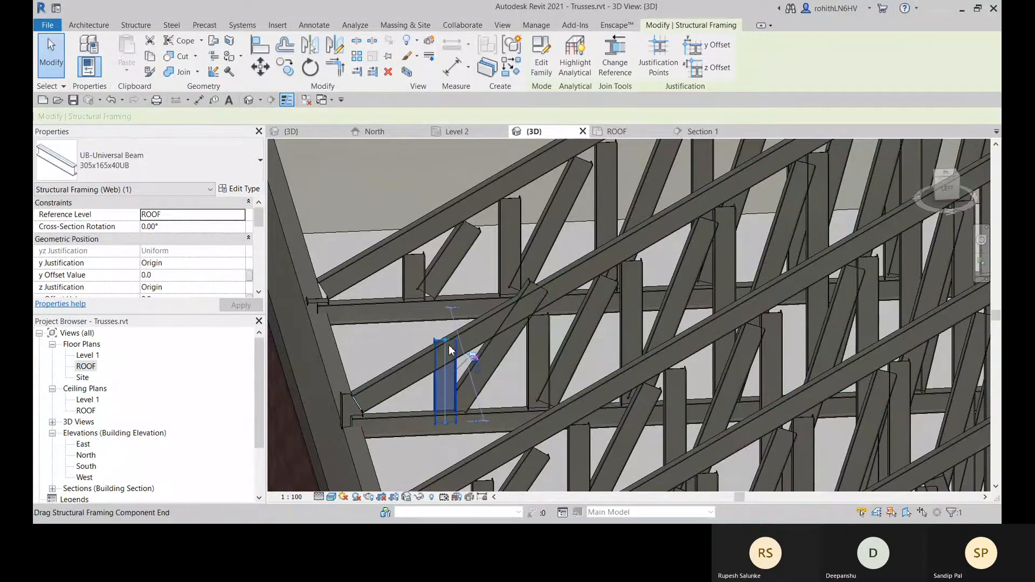
{"action": "mouse_move", "coordinate": [444, 340]}
{"action": "left_mouse_down"}
{"action": "mouse_move", "coordinate": [453, 385]}
{"action": "mouse_move", "coordinate": [444, 359]}
{"action": "left_mouse_up"}
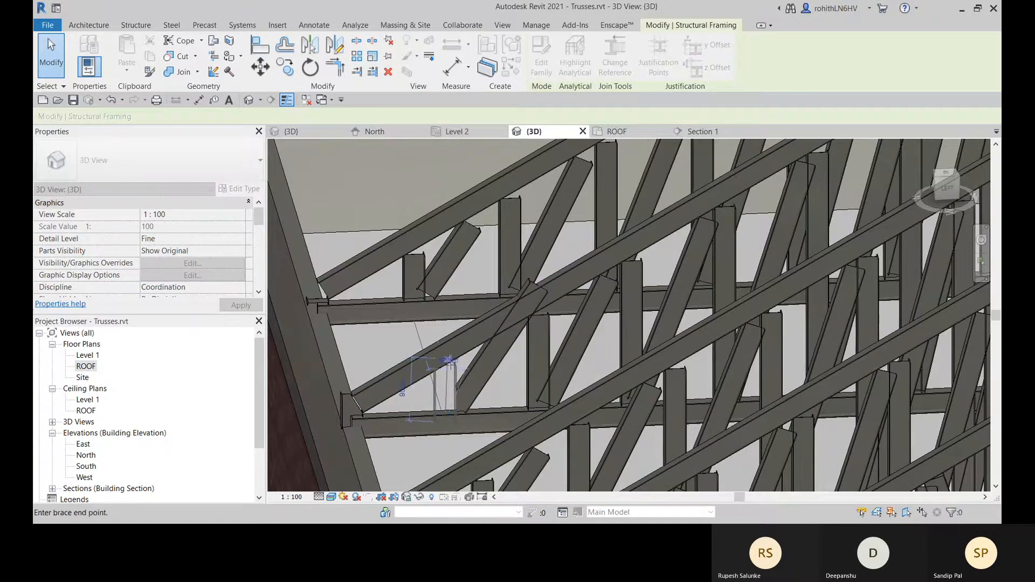
{"action": "left_click_drag", "start_coordinate": [447, 359], "coordinate": [449, 358]}
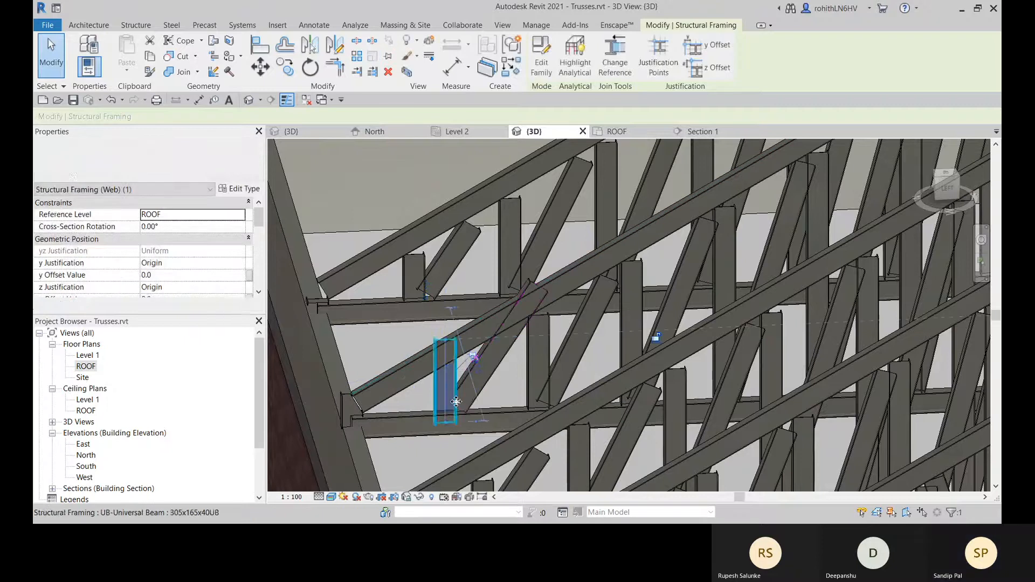
{"action": "scroll", "coordinate": [439, 376], "scroll_direction": "up", "scroll_amount": 5}
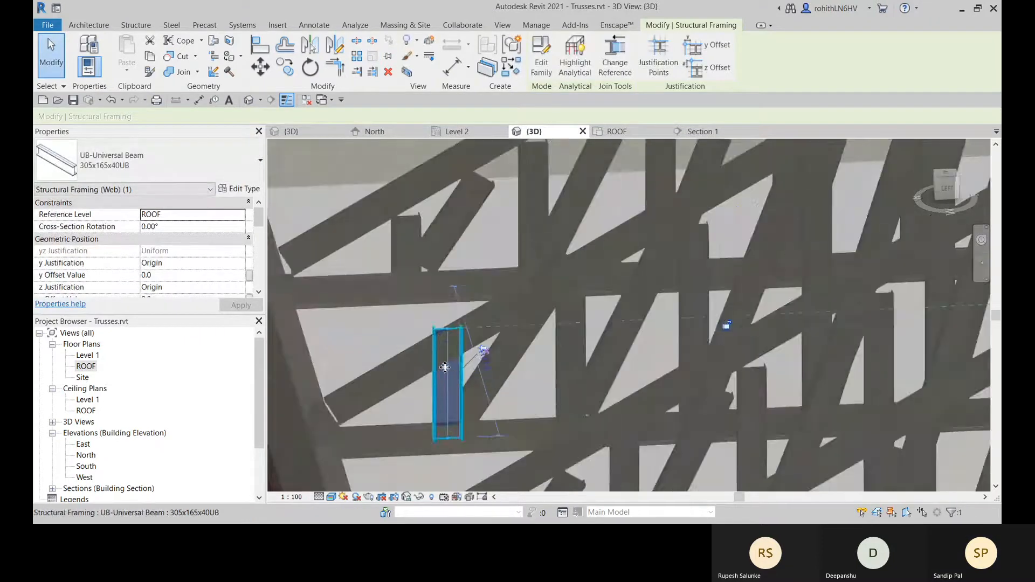
{"action": "left_click_drag", "start_coordinate": [448, 284], "coordinate": [447, 315]}
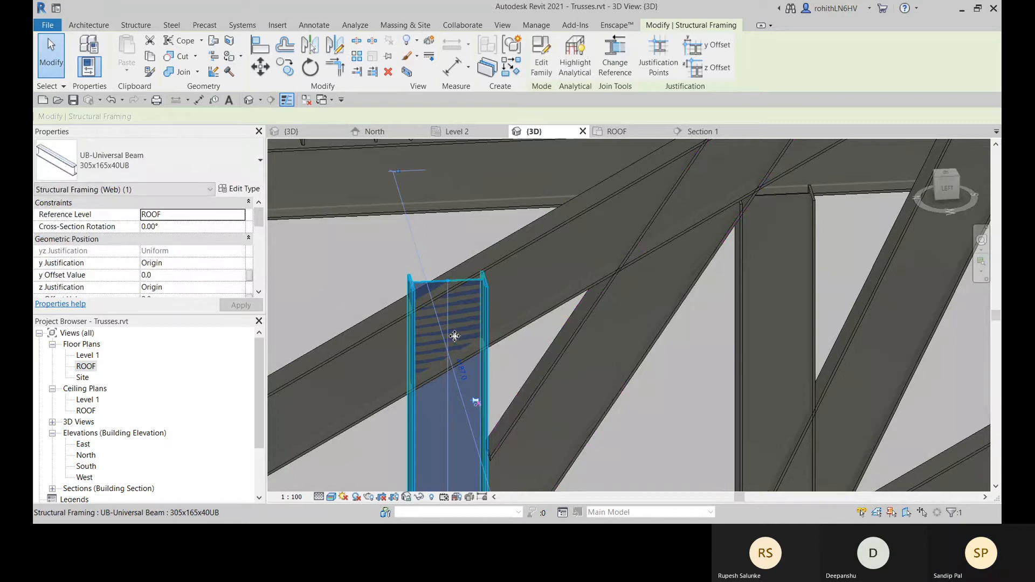
{"action": "left_click", "coordinate": [448, 281]}
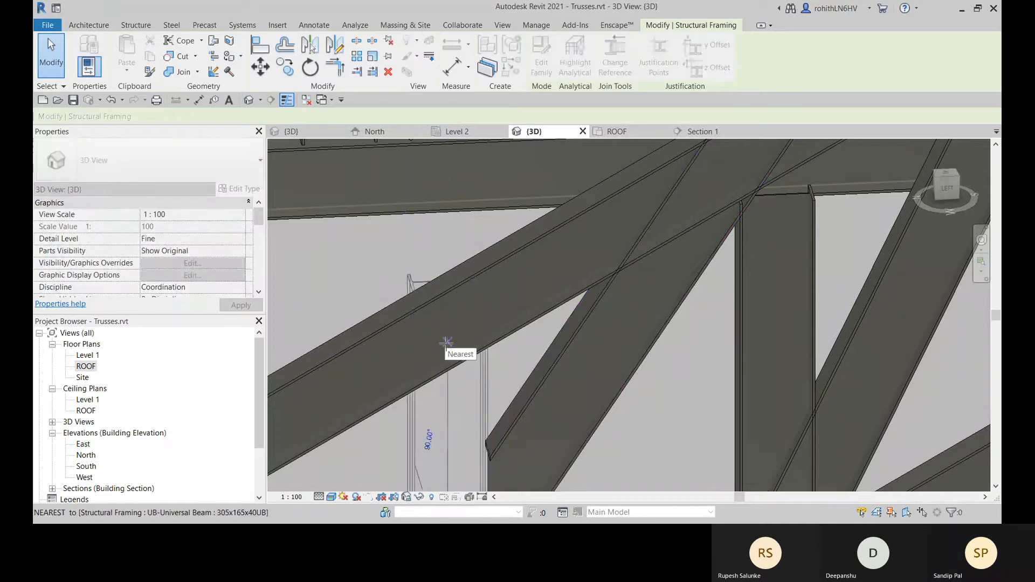
{"action": "left_click", "coordinate": [445, 343]}
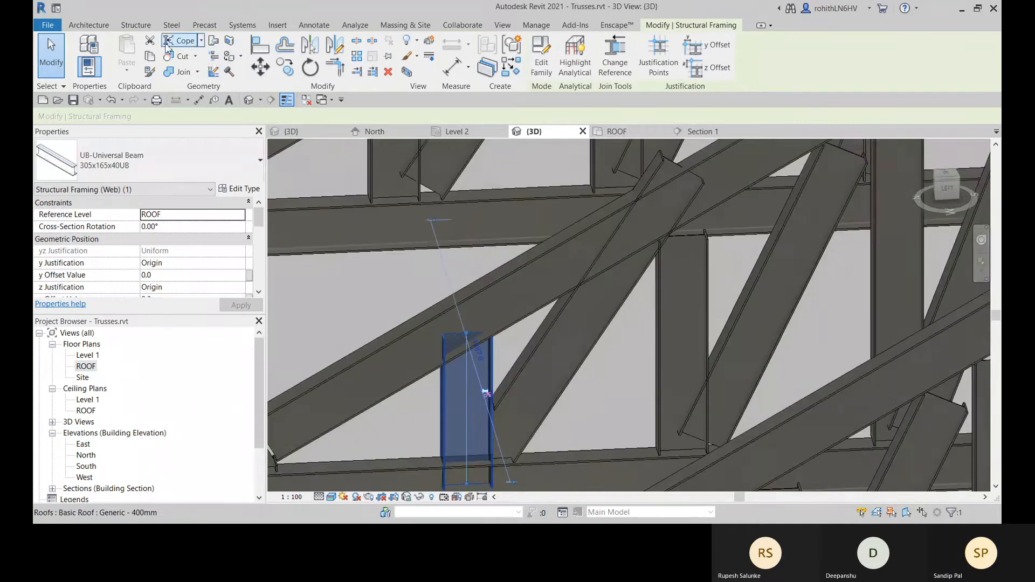
Step: Try a parametric steel Cope between the first vertical web and the sloping top chord, picking the web first, and undo it
{"action": "left_click", "coordinate": [598, 316]}
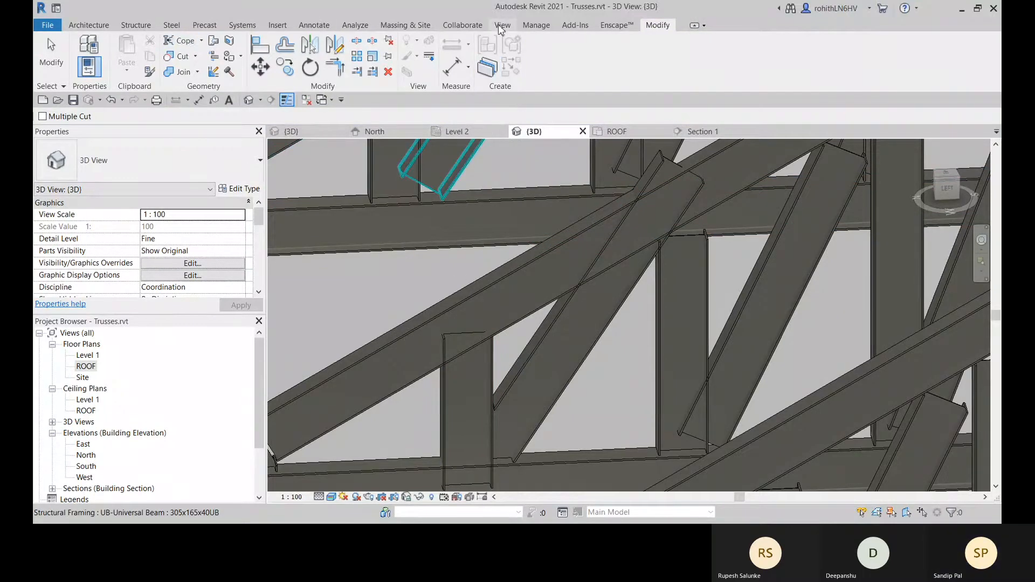
{"action": "left_click", "coordinate": [173, 26]}
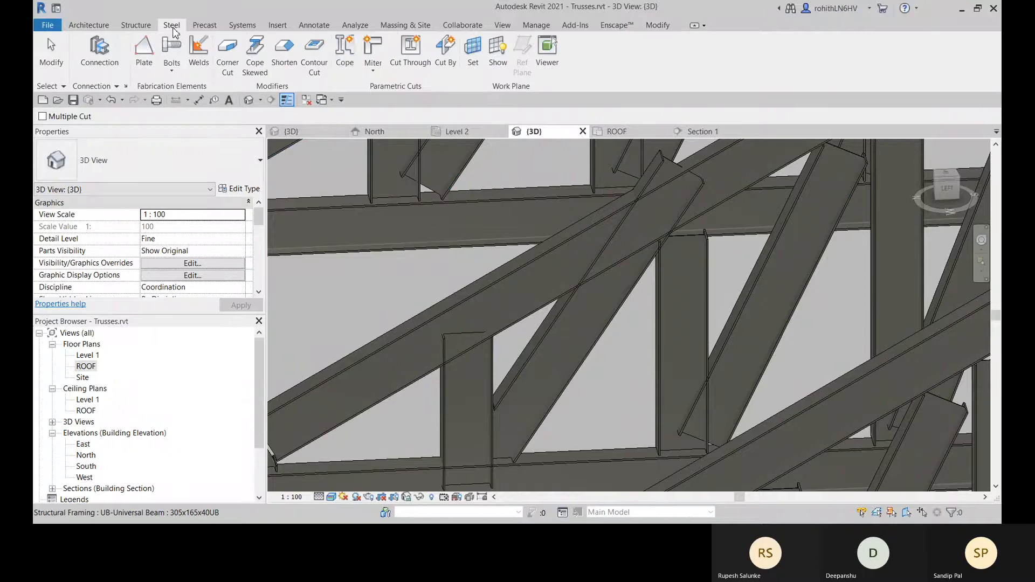
{"action": "left_click", "coordinate": [345, 63]}
{"action": "left_click", "coordinate": [477, 398]}
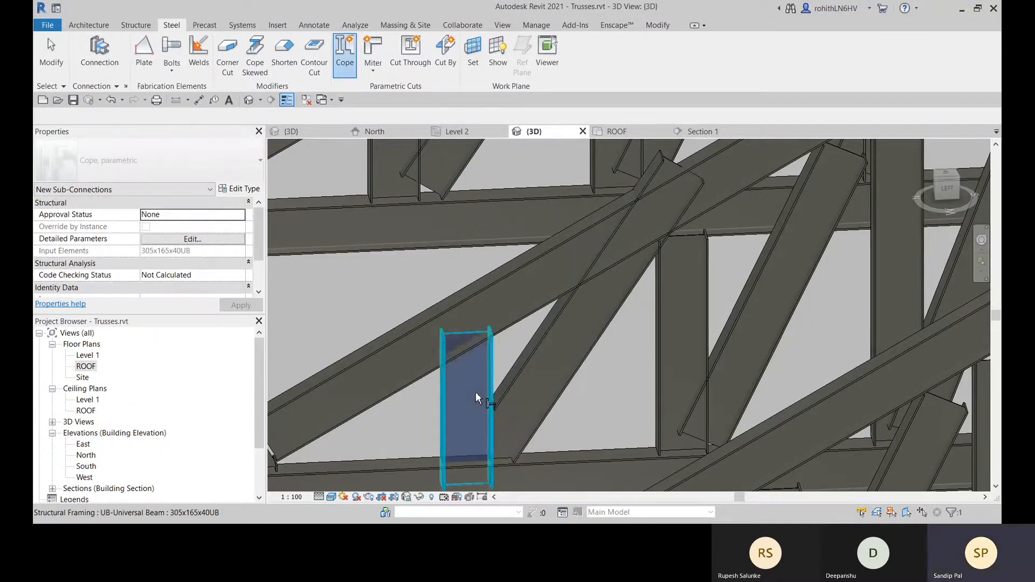
{"action": "left_click", "coordinate": [481, 300]}
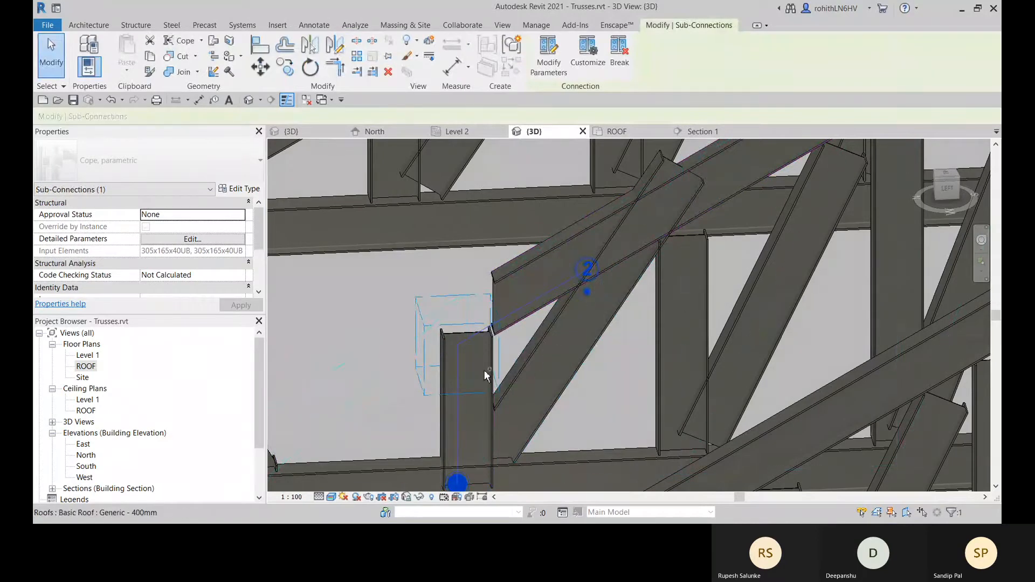
{"action": "key", "text": "Escape"}
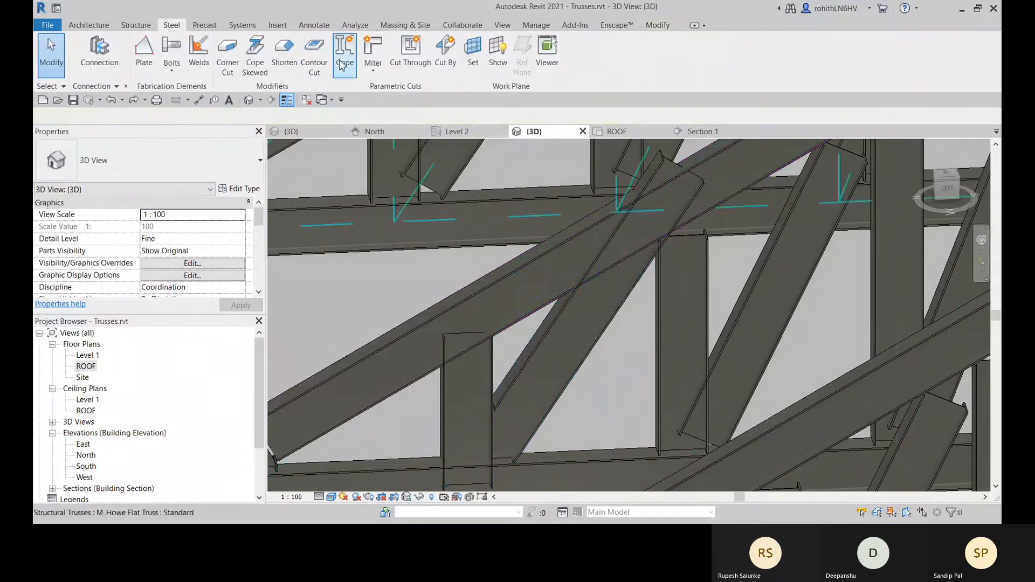
Step: Try the parametric steel Cope in reverse order, picking the sloping top chord before the first vertical web, and undo it
{"action": "left_click", "coordinate": [343, 59]}
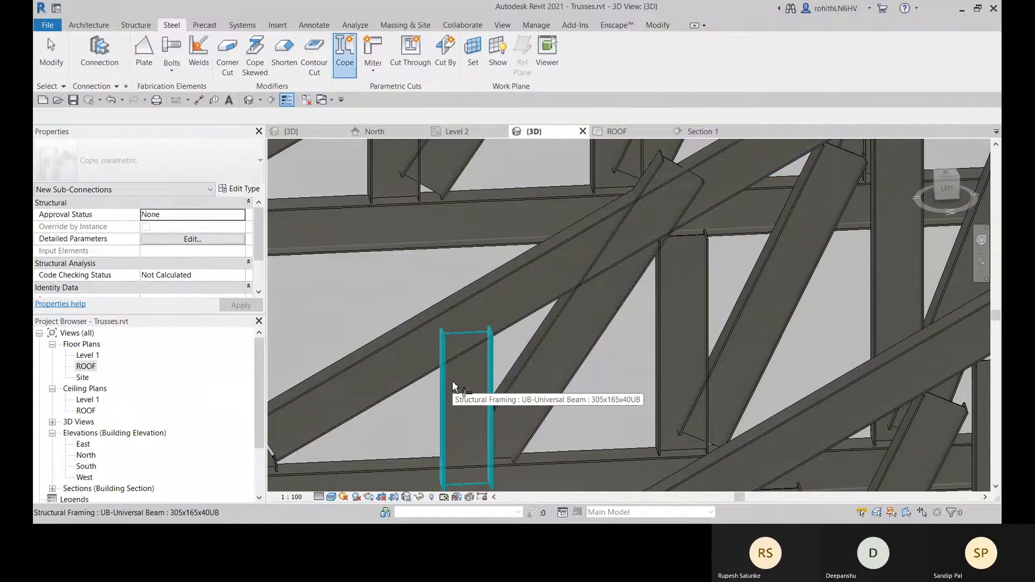
{"action": "left_click", "coordinate": [358, 370]}
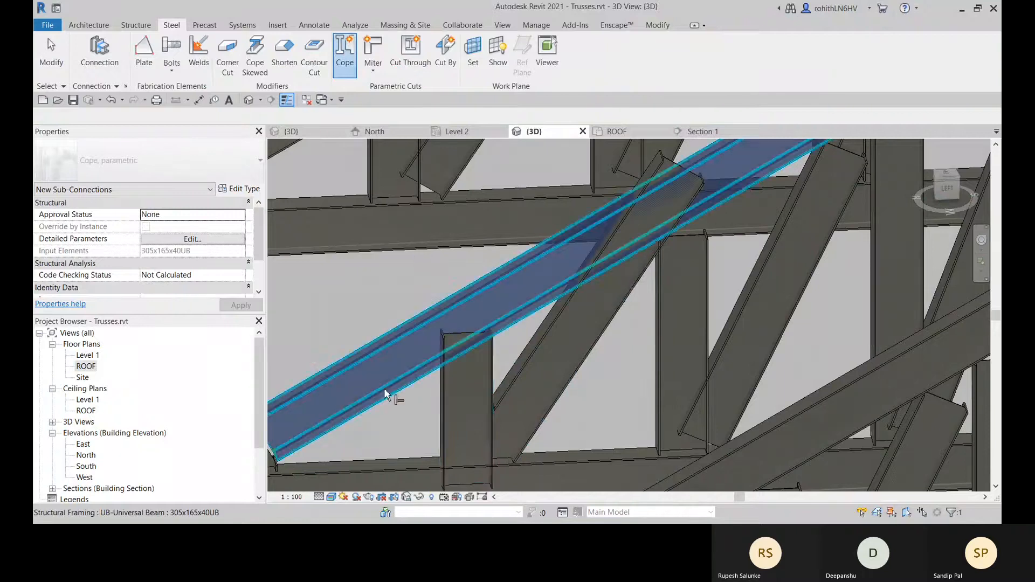
{"action": "left_click", "coordinate": [452, 408]}
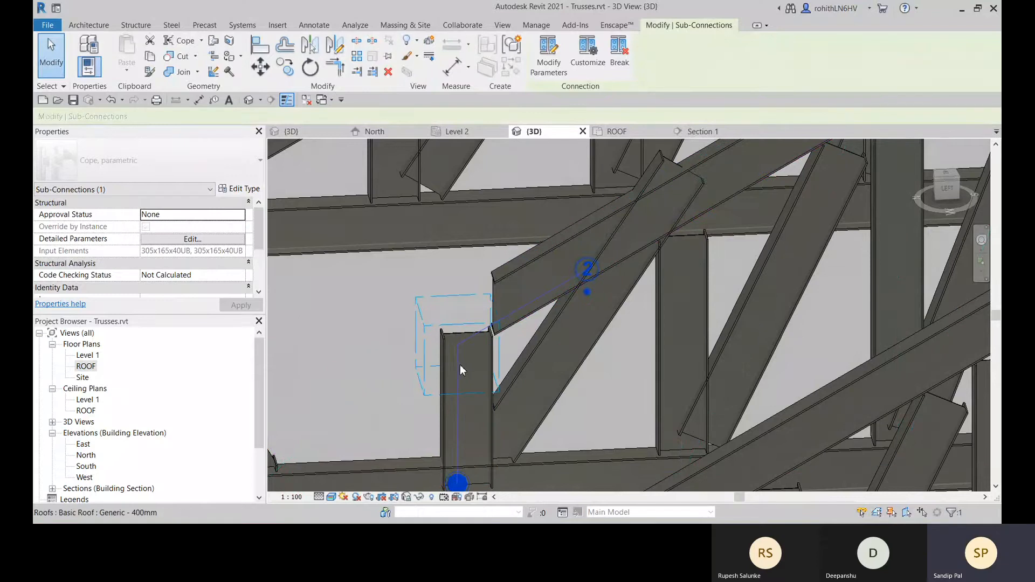
{"action": "middle_click_drag", "start_coordinate": [492, 396], "coordinate": [436, 374], "text": "shift"}
{"action": "key", "text": "Escape"}
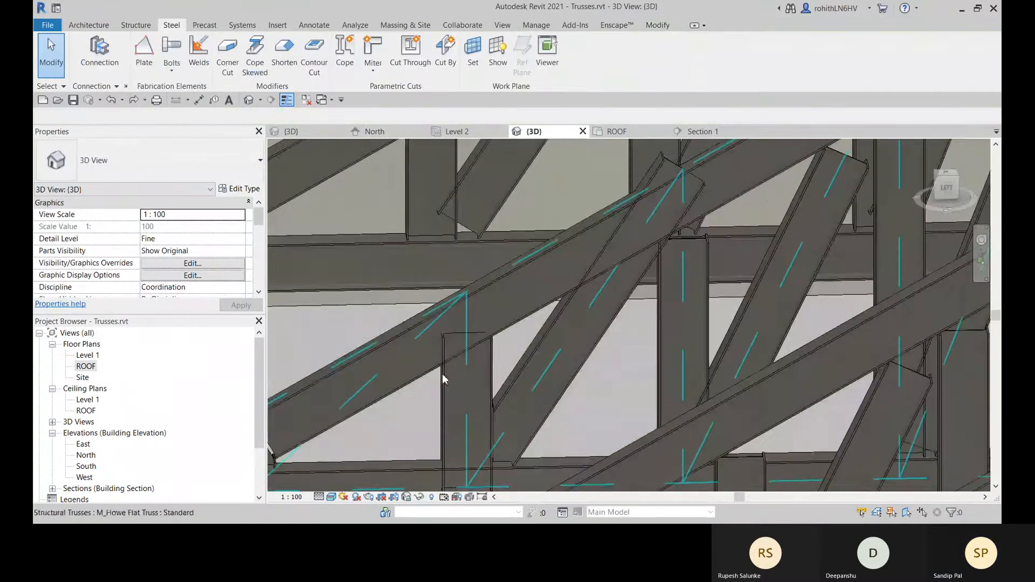
Step: Temporarily hide the Generic - 400mm roof in the 3D view to expose the trusses
{"action": "left_click", "coordinate": [433, 423]}
{"action": "middle_click_drag", "start_coordinate": [433, 423], "coordinate": [494, 391], "text": "shift"}
{"action": "key", "text": "Escape"}
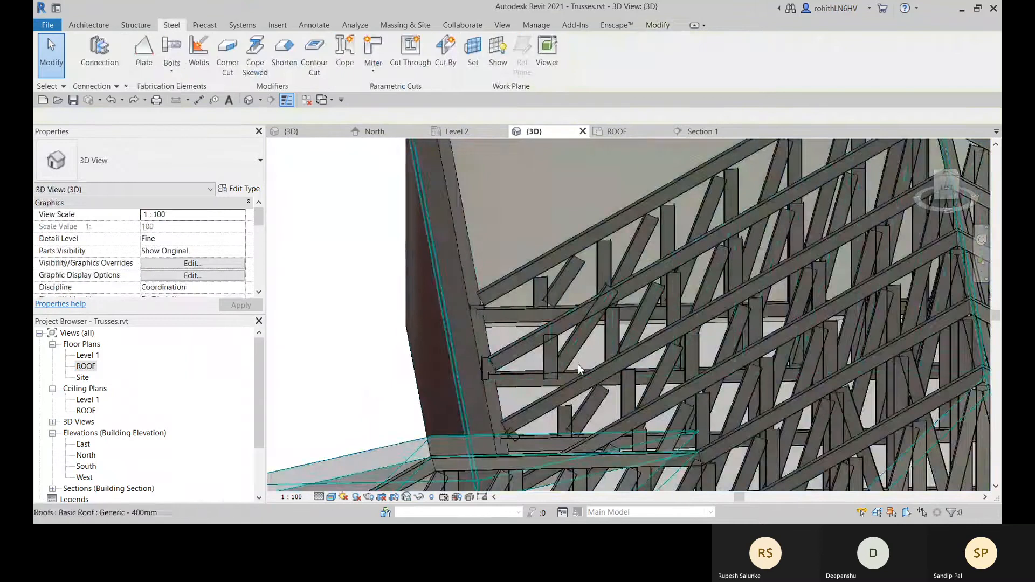
{"action": "scroll", "coordinate": [574, 362], "scroll_direction": "up", "scroll_amount": 5}
{"action": "left_click", "coordinate": [483, 334]}
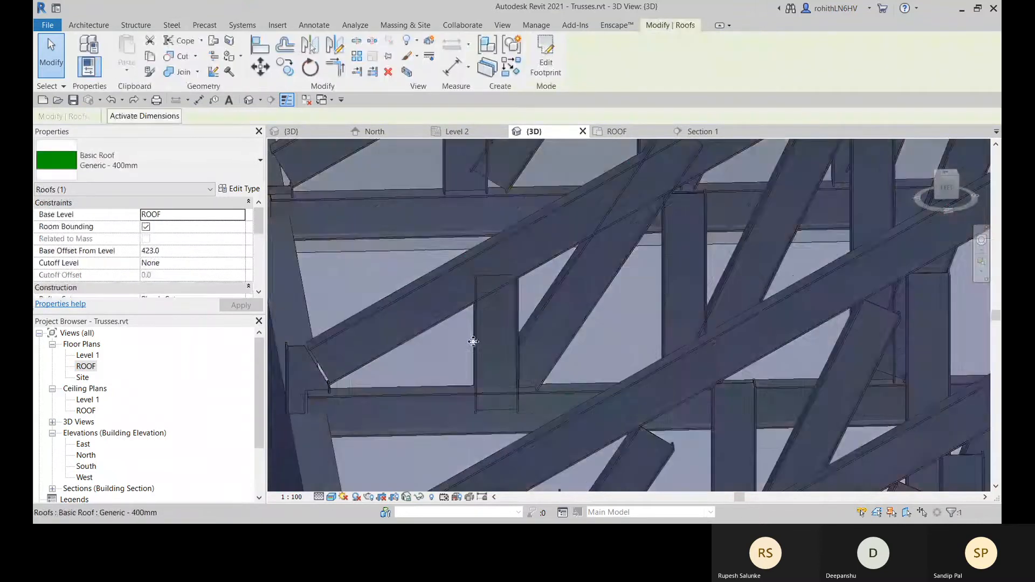
{"action": "middle_click_drag", "start_coordinate": [485, 336], "coordinate": [505, 341], "text": "shift"}
{"action": "scroll", "coordinate": [391, 430], "scroll_direction": "down", "scroll_amount": 4}
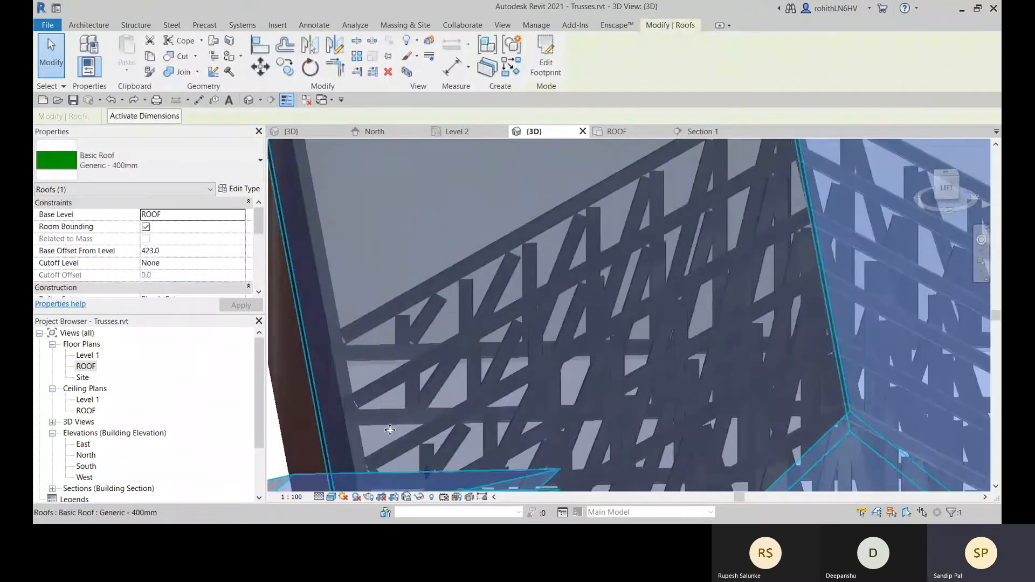
{"action": "middle_click_drag", "start_coordinate": [393, 429], "coordinate": [484, 408], "text": "shift"}
{"action": "key", "text": "Escape"}
{"action": "key", "text": "h"}
{"action": "key", "text": "h"}
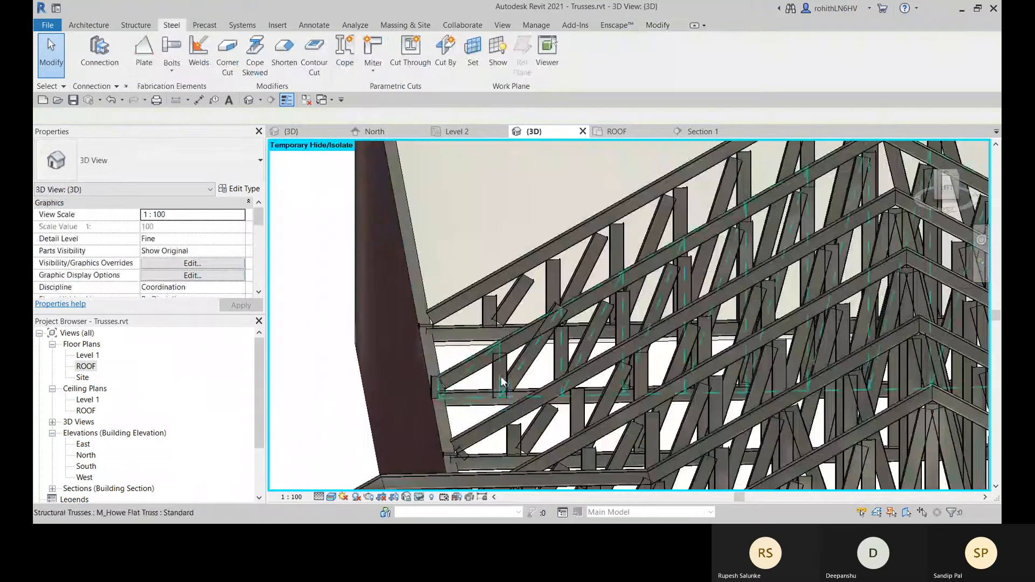
Step: Examine how the first vertical web near the eave overlaps the top and bottom chords, selecting the web to identify it
{"action": "scroll", "coordinate": [475, 388], "scroll_direction": "up", "scroll_amount": 6}
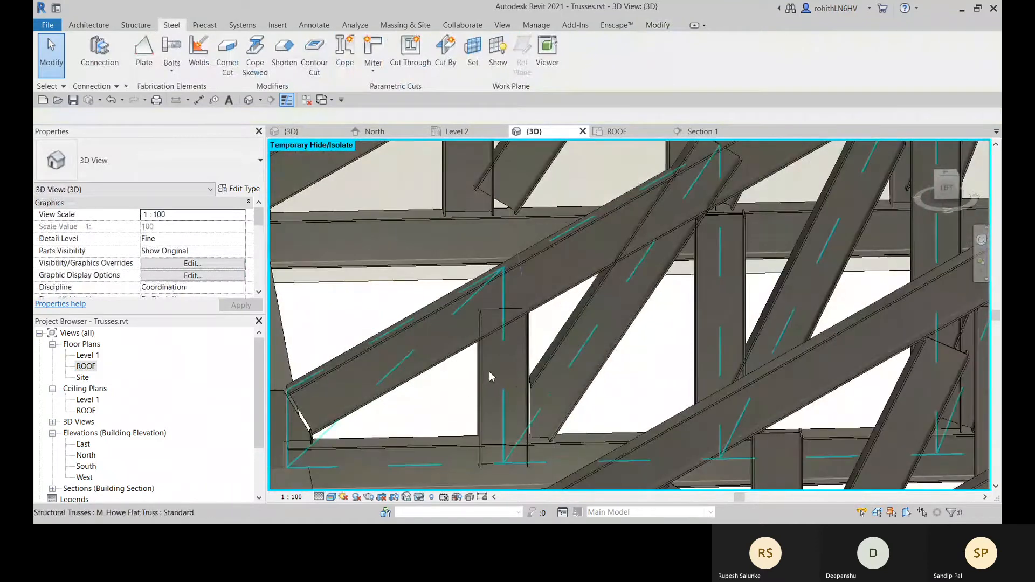
{"action": "left_click", "coordinate": [490, 371]}
{"action": "mouse_move", "coordinate": [490, 371]}
{"action": "middle_mouse_down", "text": "shift"}
{"action": "mouse_move", "coordinate": [545, 377]}
{"action": "mouse_move", "coordinate": [591, 345]}
{"action": "mouse_move", "coordinate": [566, 337]}
{"action": "mouse_move", "coordinate": [628, 358]}
{"action": "mouse_move", "coordinate": [744, 340]}
{"action": "mouse_move", "coordinate": [585, 452]}
{"action": "mouse_move", "coordinate": [593, 485]}
{"action": "mouse_move", "coordinate": [560, 462]}
{"action": "mouse_move", "coordinate": [490, 363]}
{"action": "middle_mouse_up", "text": "shift"}
{"action": "left_click", "coordinate": [594, 485]}
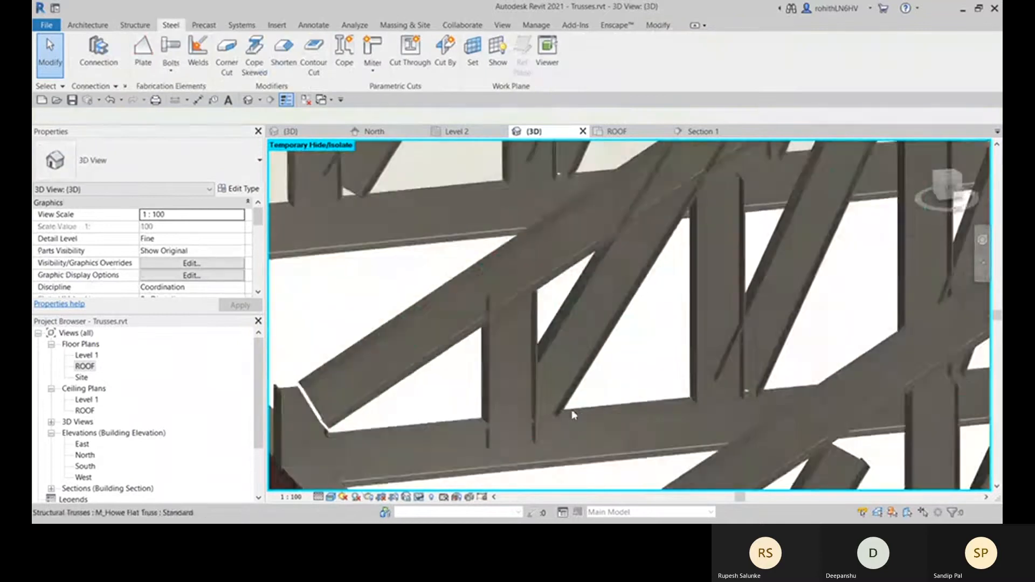
{"action": "left_click", "coordinate": [489, 371]}
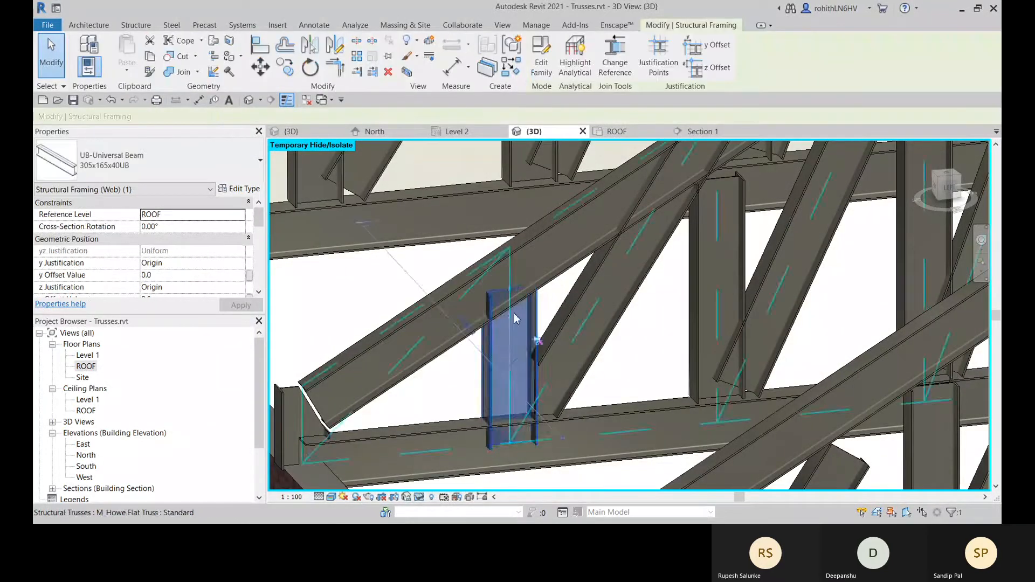
{"action": "middle_click_drag", "start_coordinate": [512, 296], "coordinate": [556, 391], "text": "shift"}
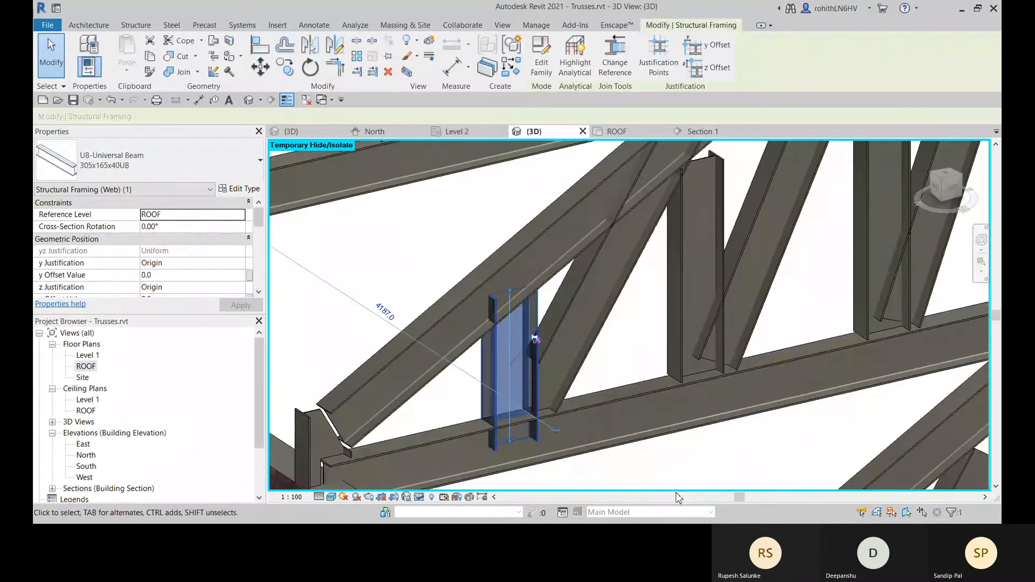
{"action": "left_click", "coordinate": [695, 452]}
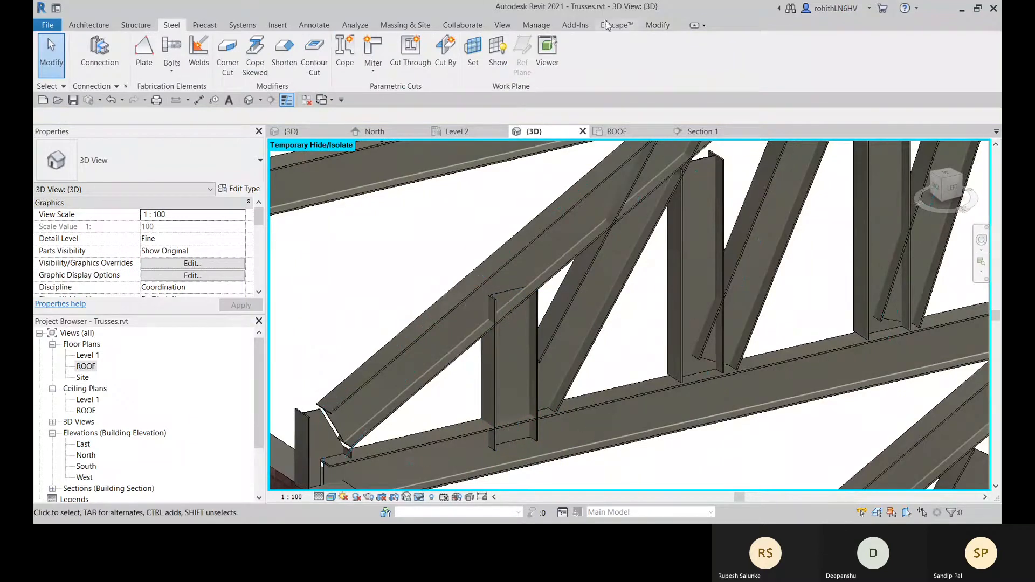
Step: Try Cut Geometry between the sloping top chord and the first vertical web, picking the members in both orders, and leave the command
{"action": "left_click", "coordinate": [650, 26]}
{"action": "left_click", "coordinate": [194, 56]}
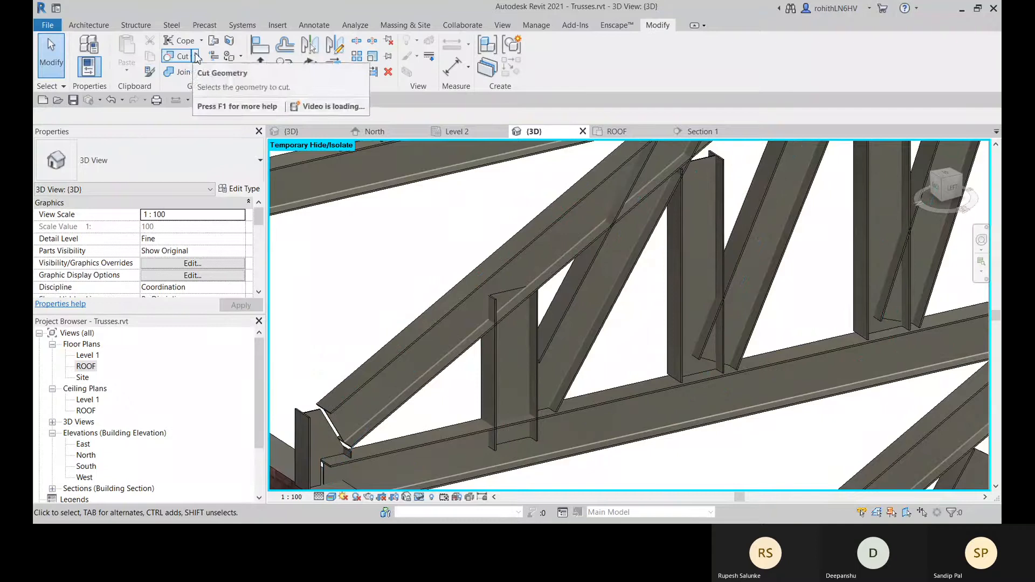
{"action": "left_click", "coordinate": [186, 74]}
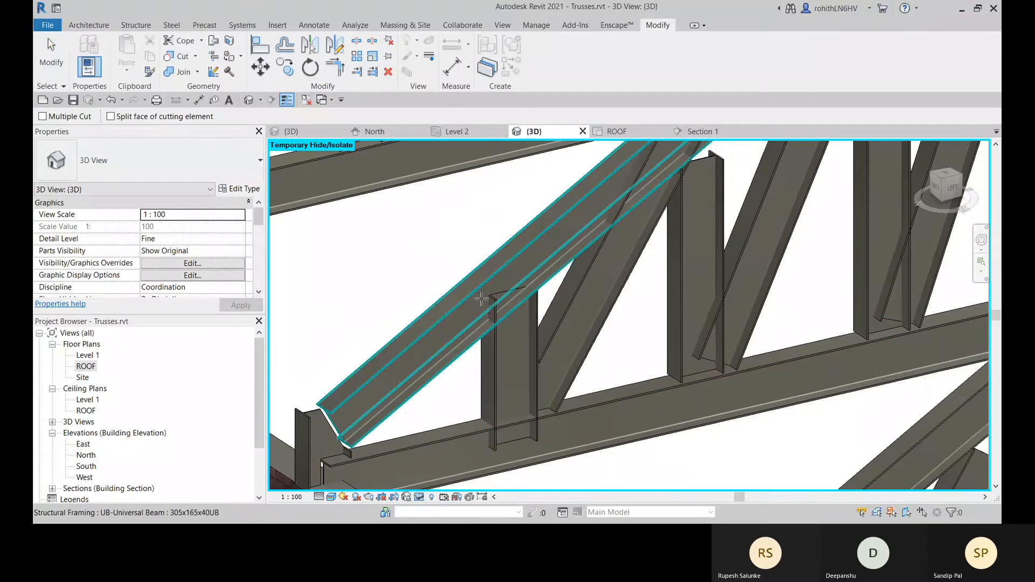
{"action": "left_click", "coordinate": [479, 297]}
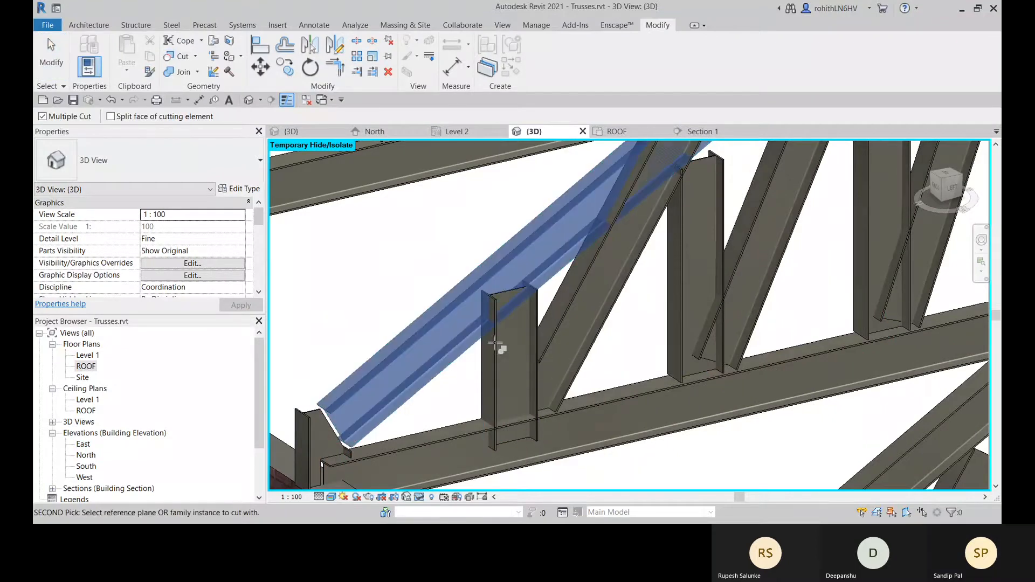
{"action": "left_click", "coordinate": [497, 343]}
{"action": "left_click", "coordinate": [495, 342]}
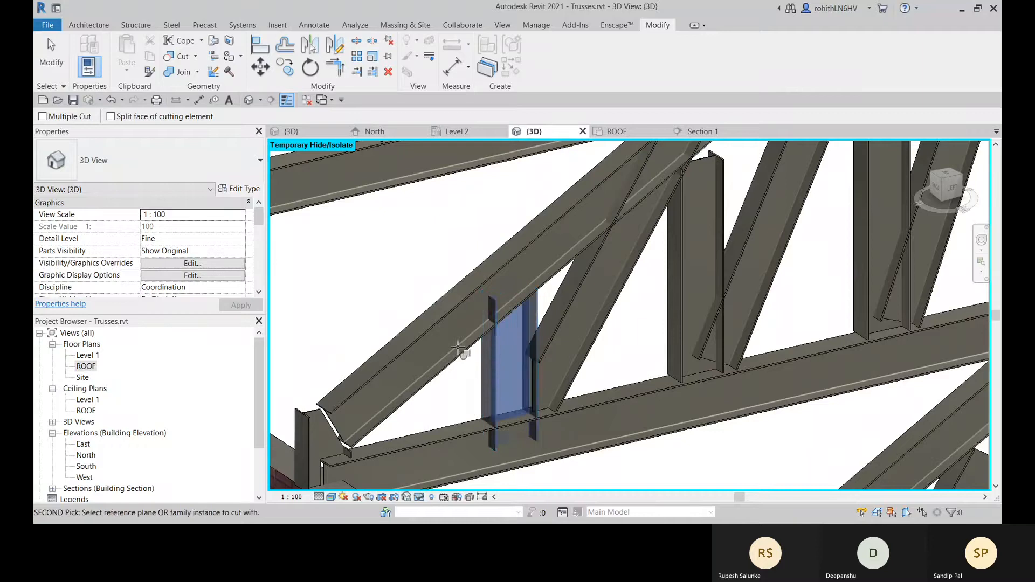
{"action": "left_click", "coordinate": [470, 344]}
{"action": "left_click", "coordinate": [479, 350]}
{"action": "key", "text": "Escape"}
{"action": "key", "text": "Escape"}
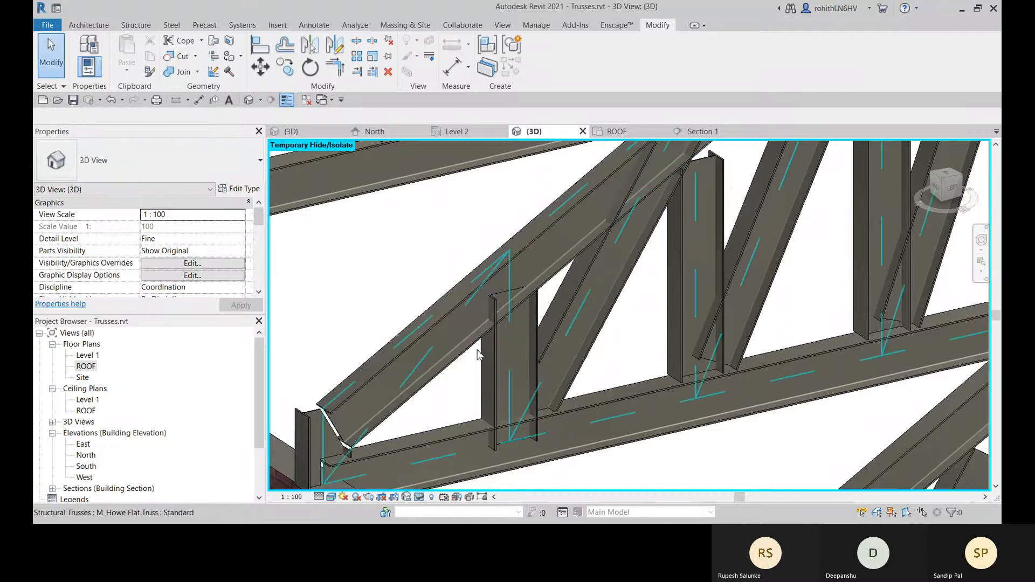
Step: Shorten the upper end of the first vertical web near the eave so it stops at the underside of the sloping top chord
{"action": "left_click", "coordinate": [506, 301]}
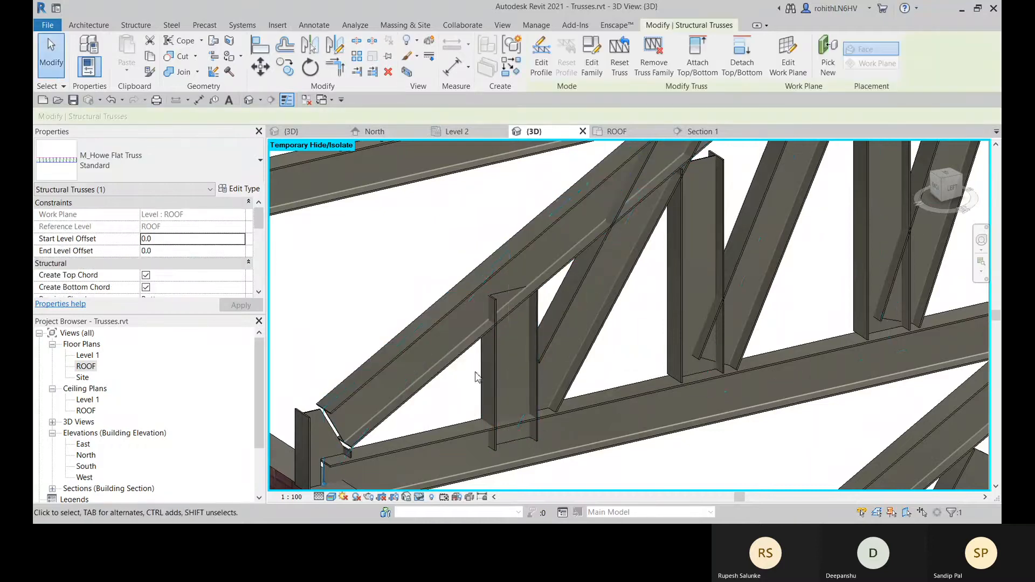
{"action": "key", "text": "Escape"}
{"action": "key", "text": "Tab"}
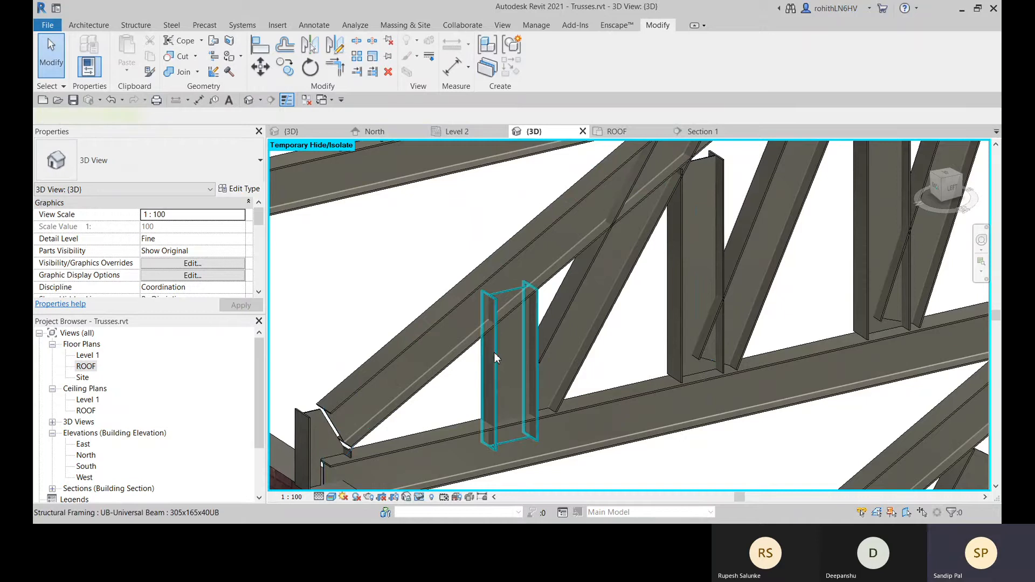
{"action": "left_click", "coordinate": [494, 352]}
{"action": "left_click_drag", "start_coordinate": [504, 291], "coordinate": [511, 327]}
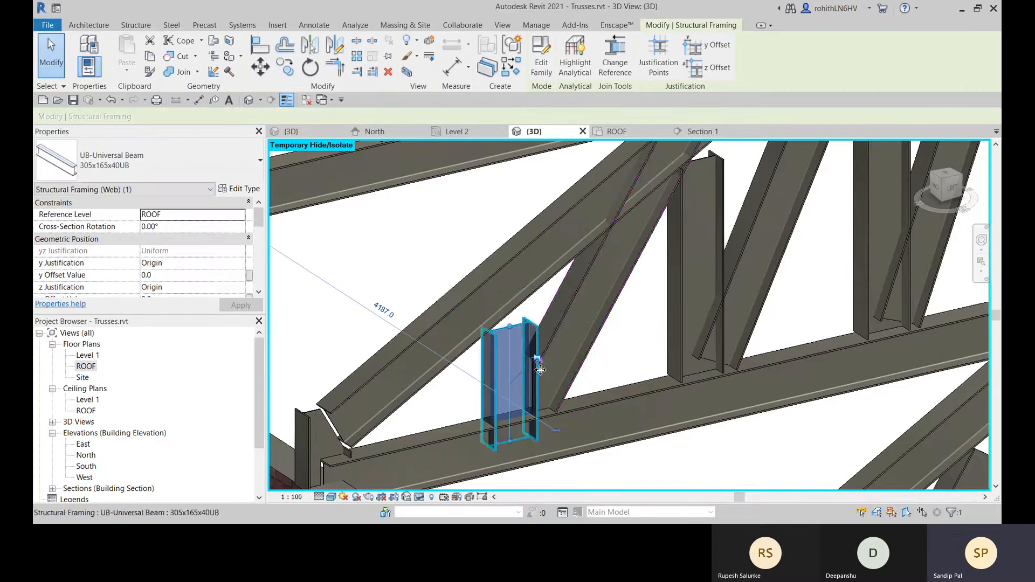
{"action": "middle_click_drag", "start_coordinate": [539, 367], "coordinate": [512, 327], "text": "shift"}
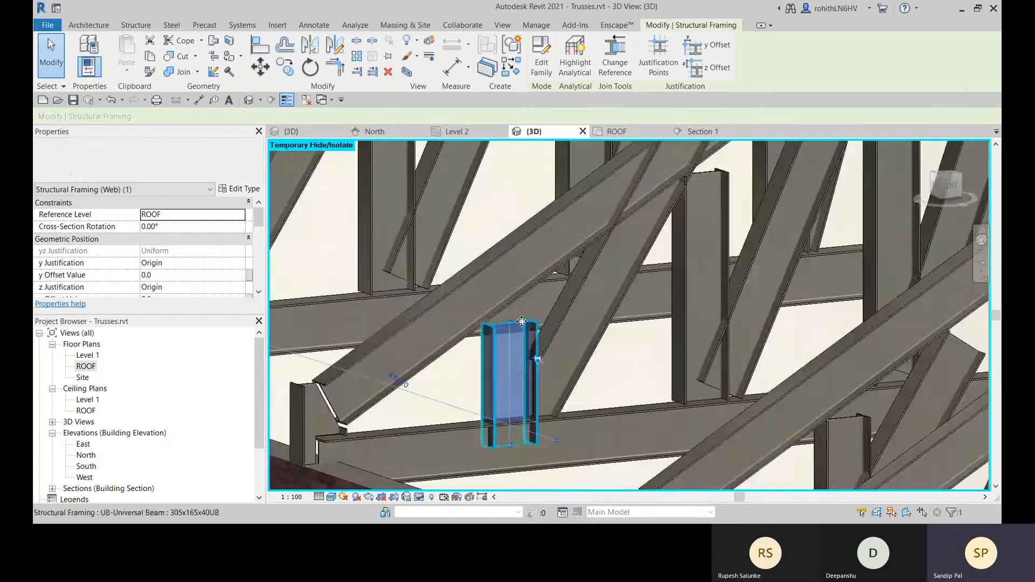
{"action": "left_click_drag", "start_coordinate": [511, 327], "coordinate": [509, 315]}
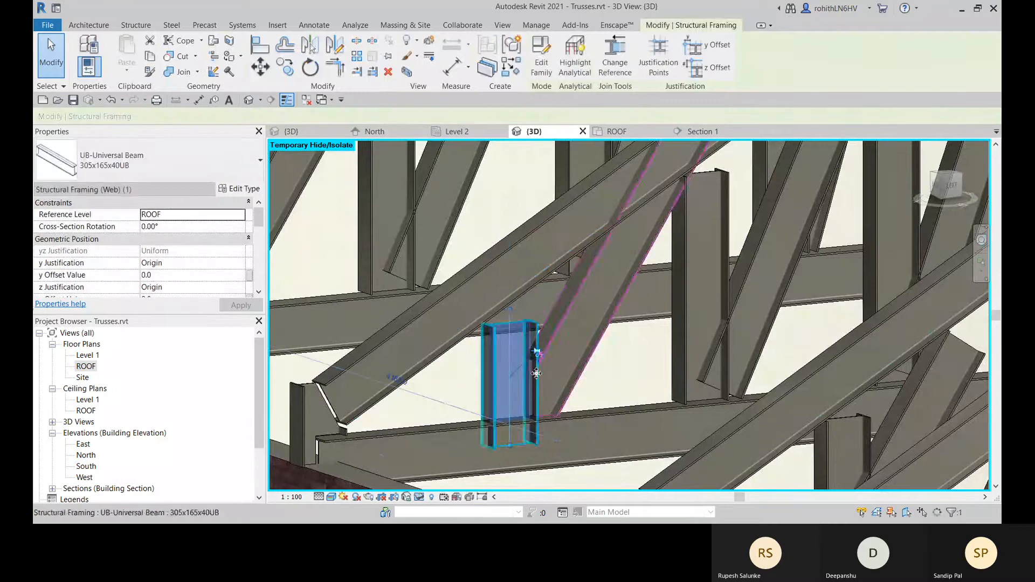
{"action": "middle_click_drag", "start_coordinate": [513, 326], "coordinate": [570, 367], "text": "shift"}
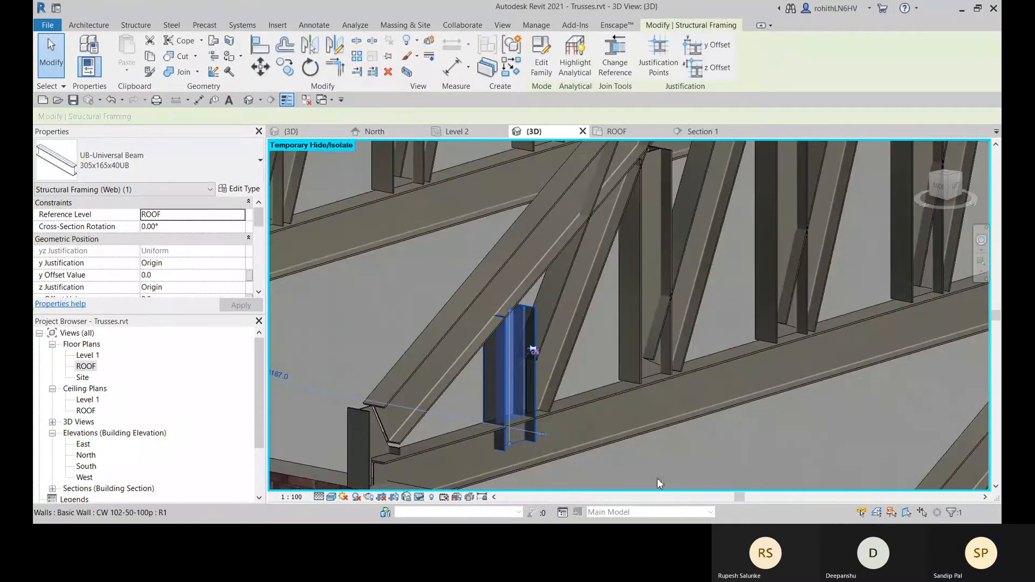
Step: Step the 3D view back repeatedly through its previous pan/zoom states to recover the trusses' eave area
{"action": "left_click", "coordinate": [642, 468]}
{"action": "middle_click_drag", "start_coordinate": [613, 445], "coordinate": [583, 364], "text": "shift"}
{"action": "scroll", "coordinate": [390, 367], "scroll_direction": "down", "scroll_amount": 1}
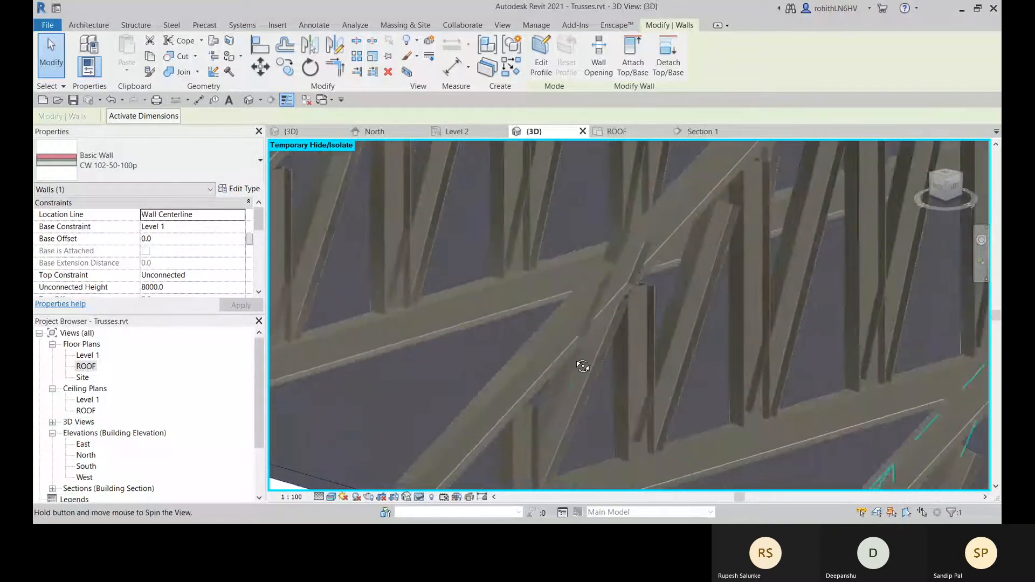
{"action": "right_click", "coordinate": [525, 264]}
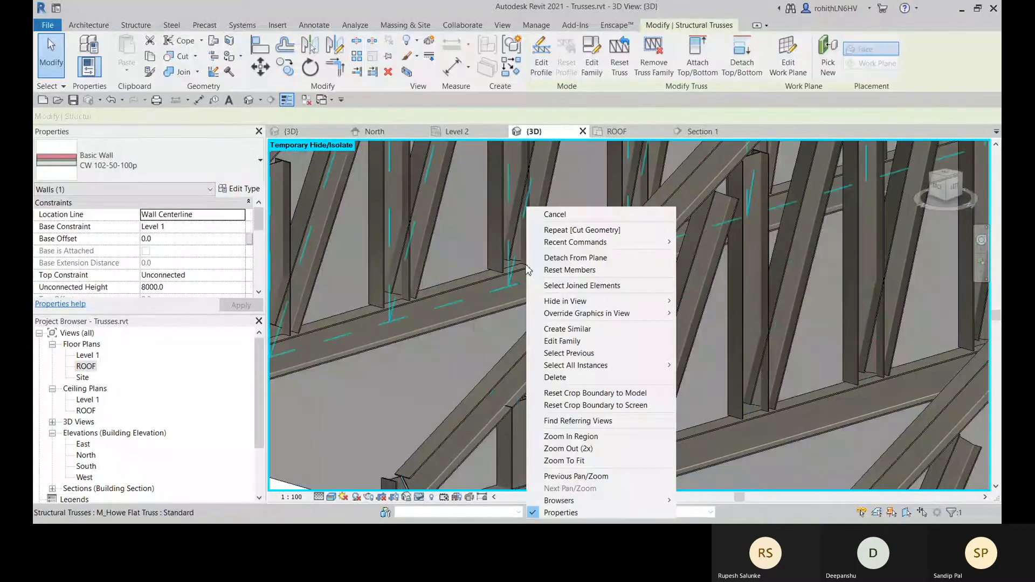
{"action": "left_click", "coordinate": [600, 477]}
{"action": "right_click", "coordinate": [488, 351]}
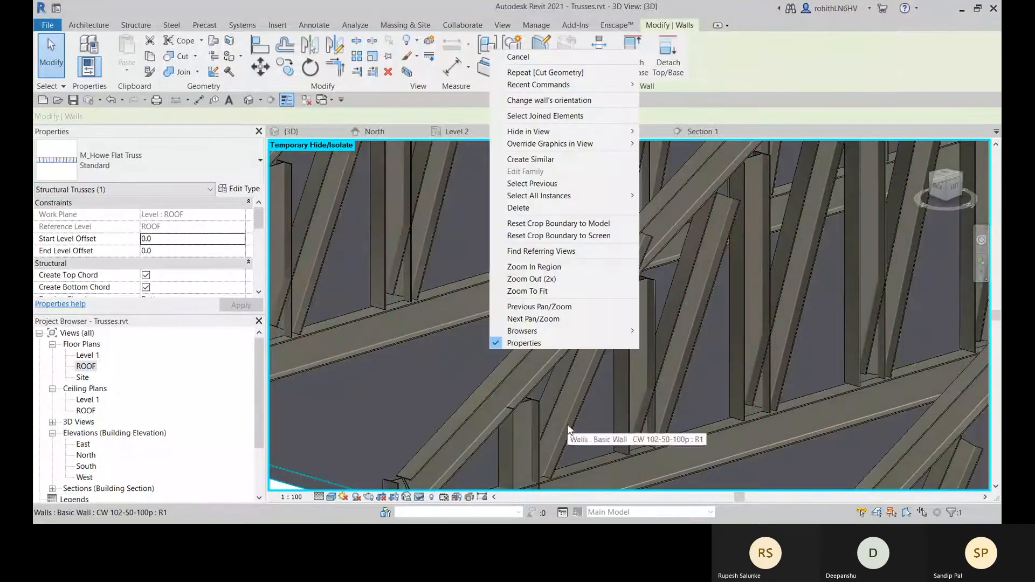
{"action": "left_click", "coordinate": [542, 309]}
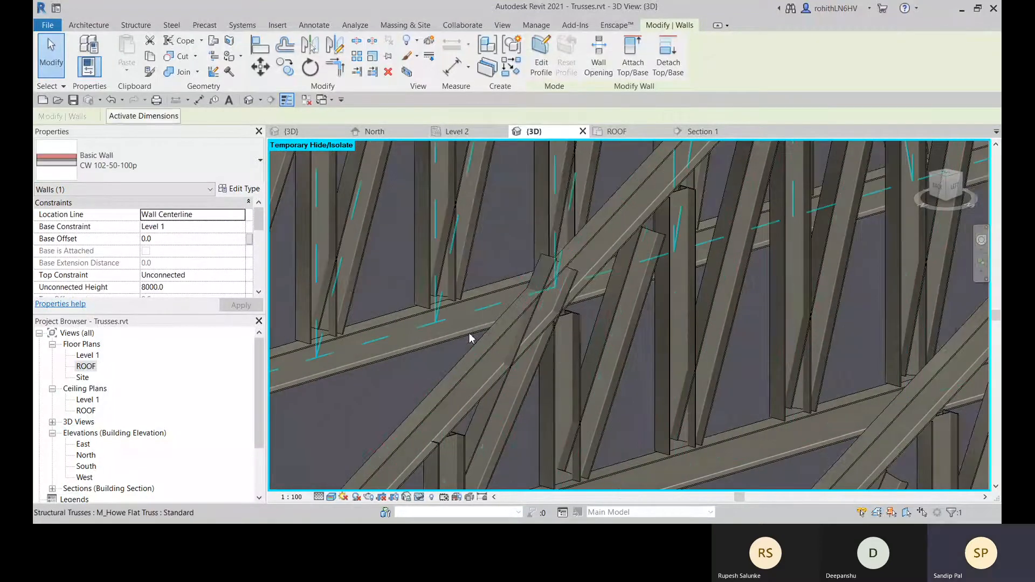
{"action": "right_click", "coordinate": [467, 331]}
{"action": "left_click", "coordinate": [512, 287]}
{"action": "right_click", "coordinate": [474, 300]}
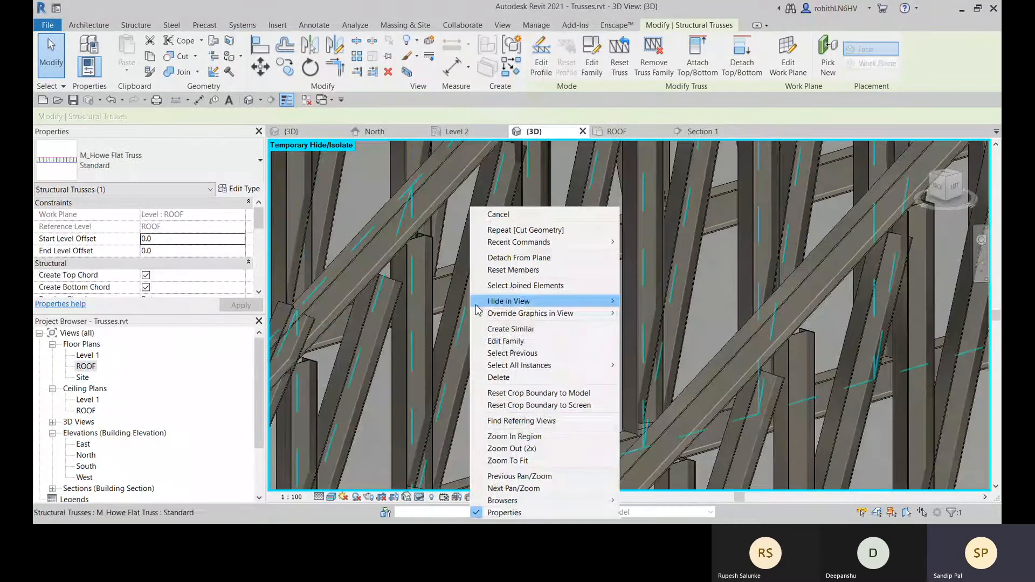
{"action": "left_click", "coordinate": [518, 474]}
{"action": "right_click", "coordinate": [420, 388]}
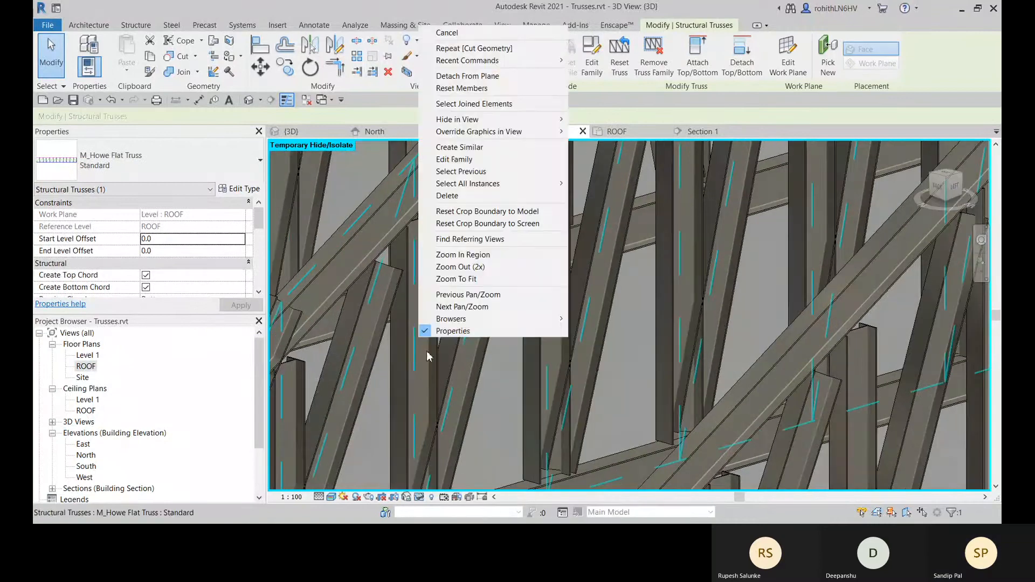
{"action": "left_click", "coordinate": [478, 295]}
{"action": "right_click", "coordinate": [471, 293]}
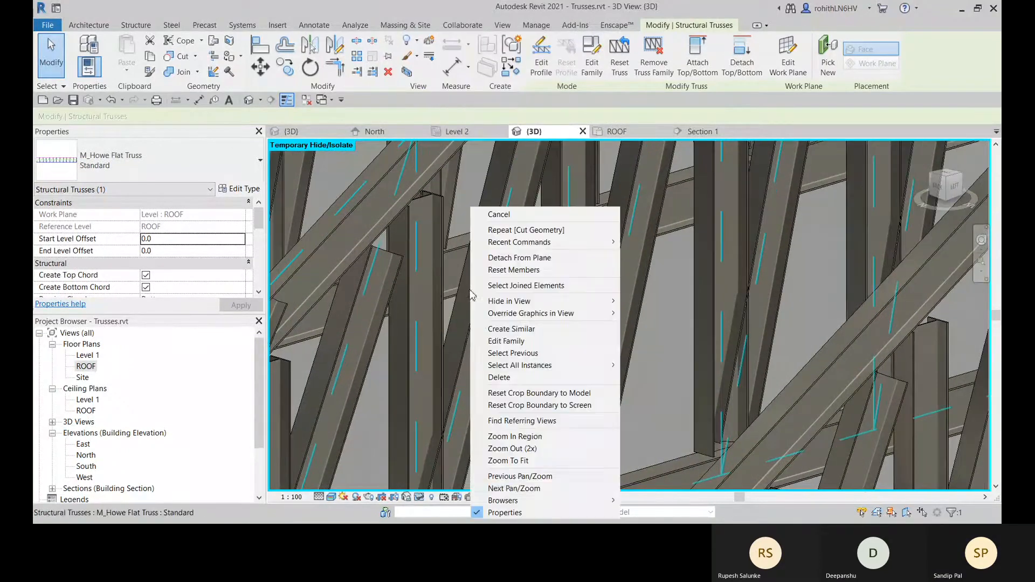
{"action": "left_click", "coordinate": [520, 475]}
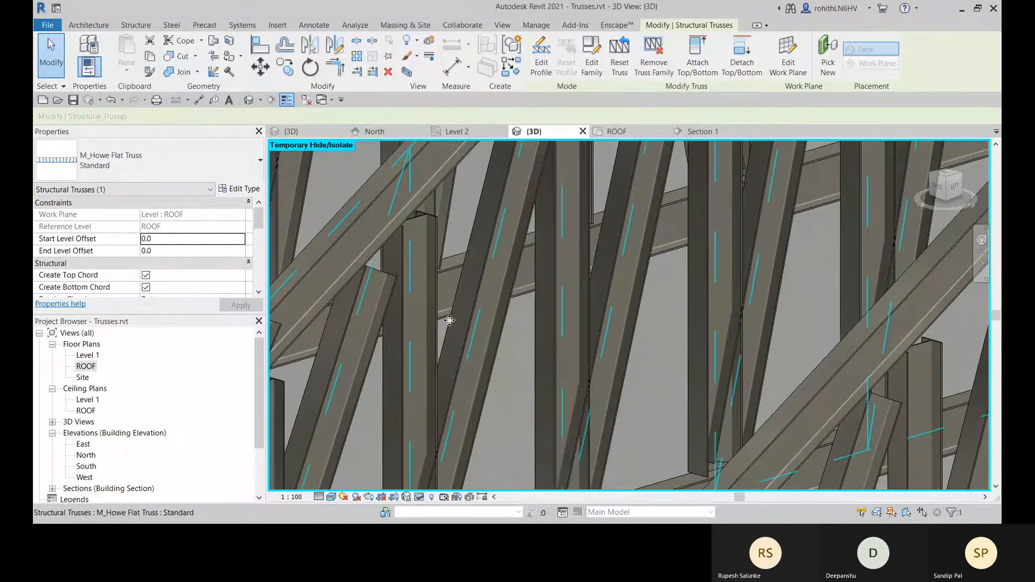
{"action": "right_click", "coordinate": [450, 317]}
{"action": "left_click", "coordinate": [508, 276]}
{"action": "right_click", "coordinate": [482, 295]}
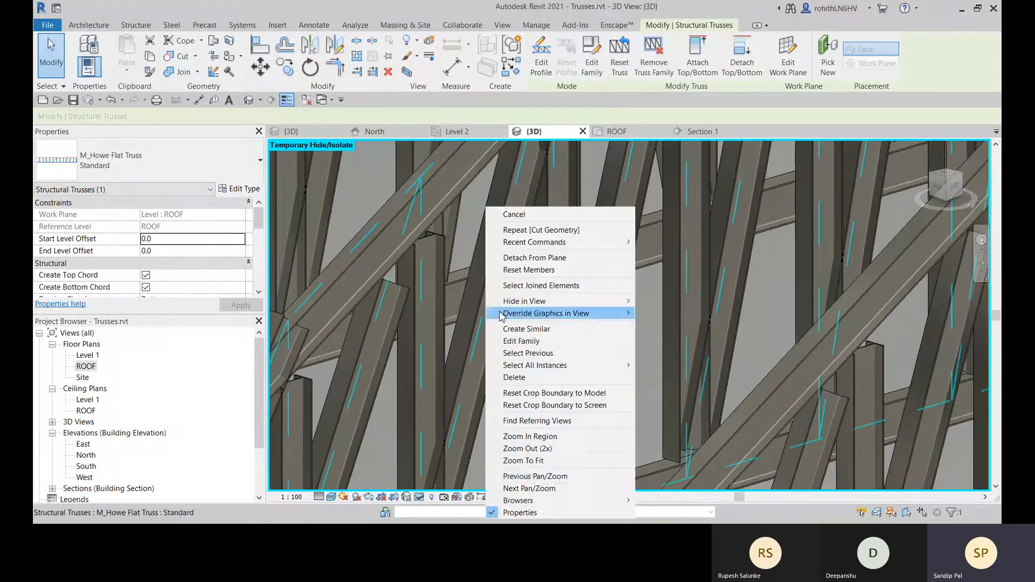
{"action": "left_click", "coordinate": [544, 477]}
{"action": "right_click", "coordinate": [444, 360]}
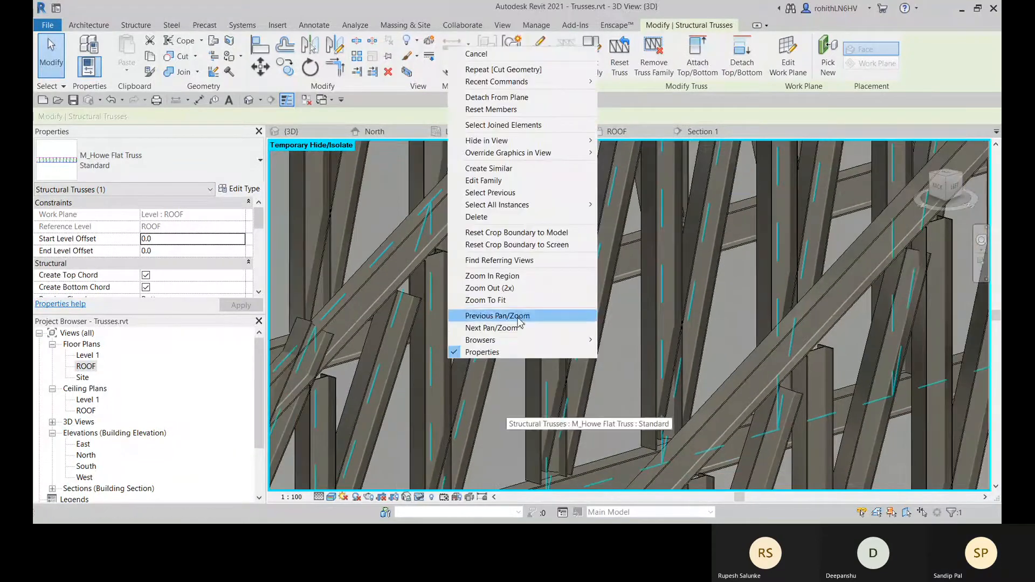
{"action": "left_click", "coordinate": [518, 318]}
{"action": "right_click", "coordinate": [516, 320]}
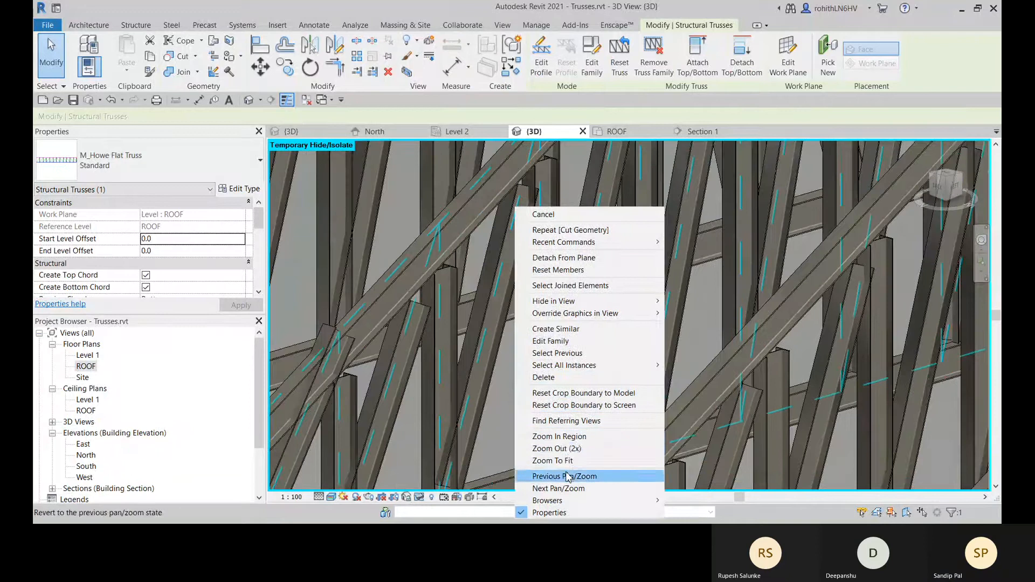
{"action": "left_click", "coordinate": [521, 477]}
{"action": "right_click", "coordinate": [462, 359]}
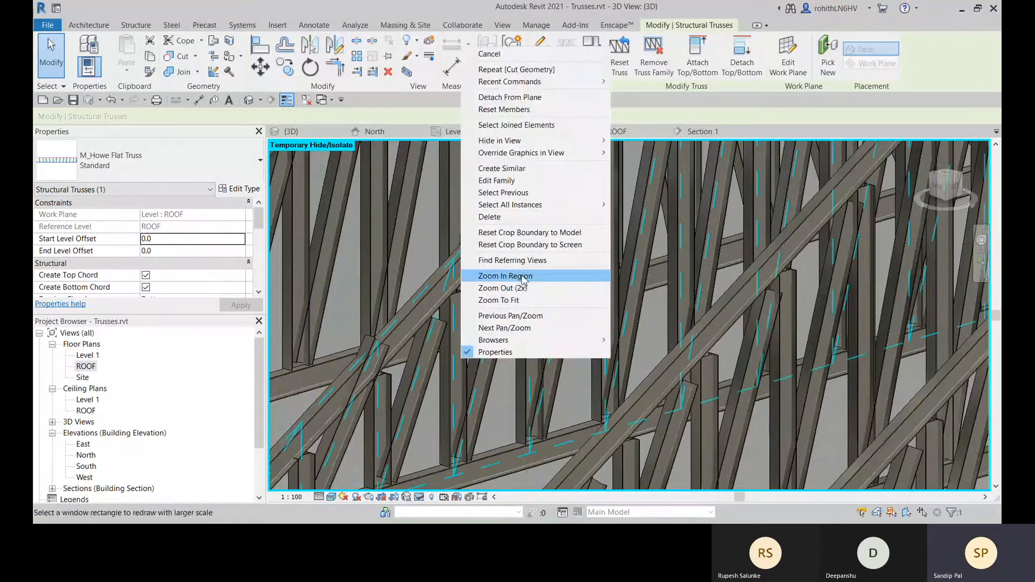
{"action": "left_click", "coordinate": [523, 317]}
{"action": "right_click", "coordinate": [495, 329]}
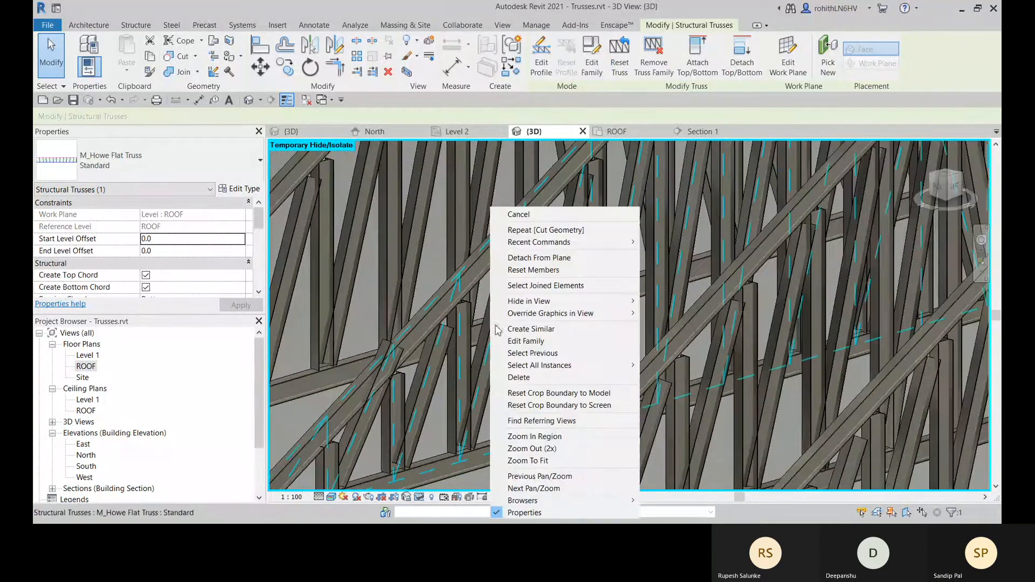
{"action": "left_click", "coordinate": [531, 477]}
{"action": "right_click", "coordinate": [478, 337]}
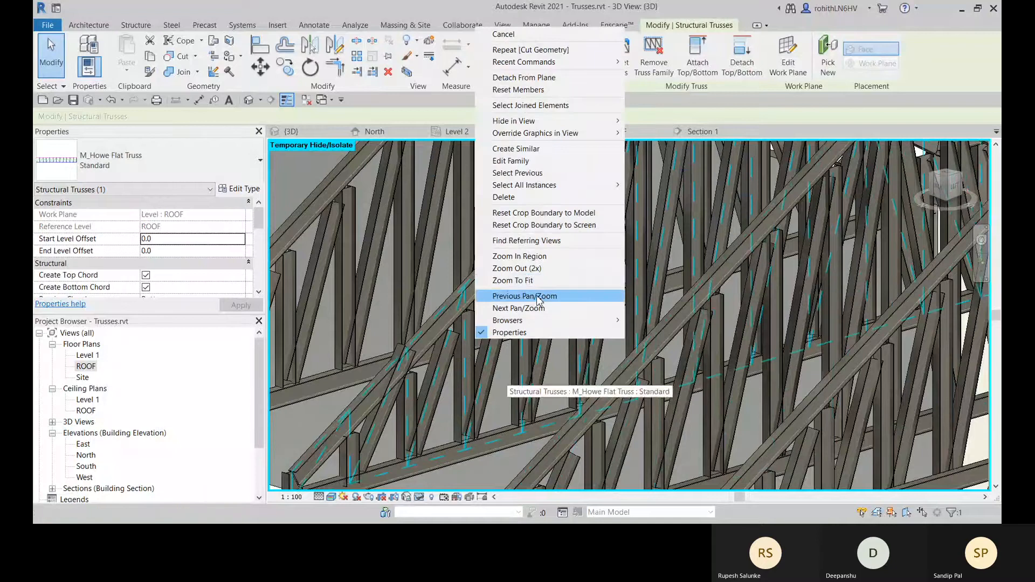
Step: Examine the truss's eave end from several angles, checking how the first vertical web and neighbouring diagonals meet the chords
{"action": "middle_click_drag", "start_coordinate": [537, 302], "coordinate": [527, 334], "text": "shift"}
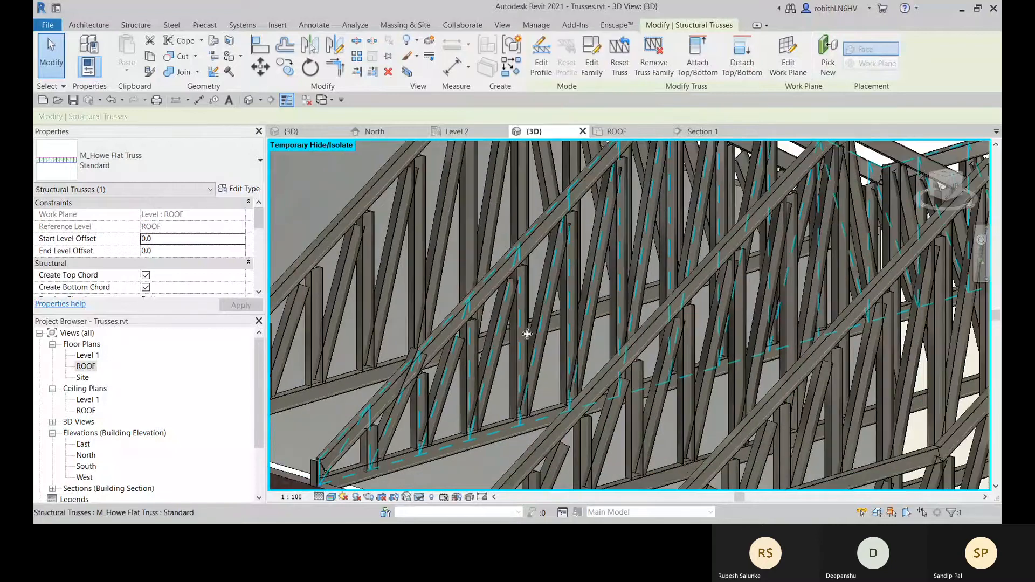
{"action": "middle_click_drag", "start_coordinate": [443, 445], "coordinate": [419, 385], "text": "shift"}
{"action": "scroll", "coordinate": [483, 410], "scroll_direction": "up", "scroll_amount": 2}
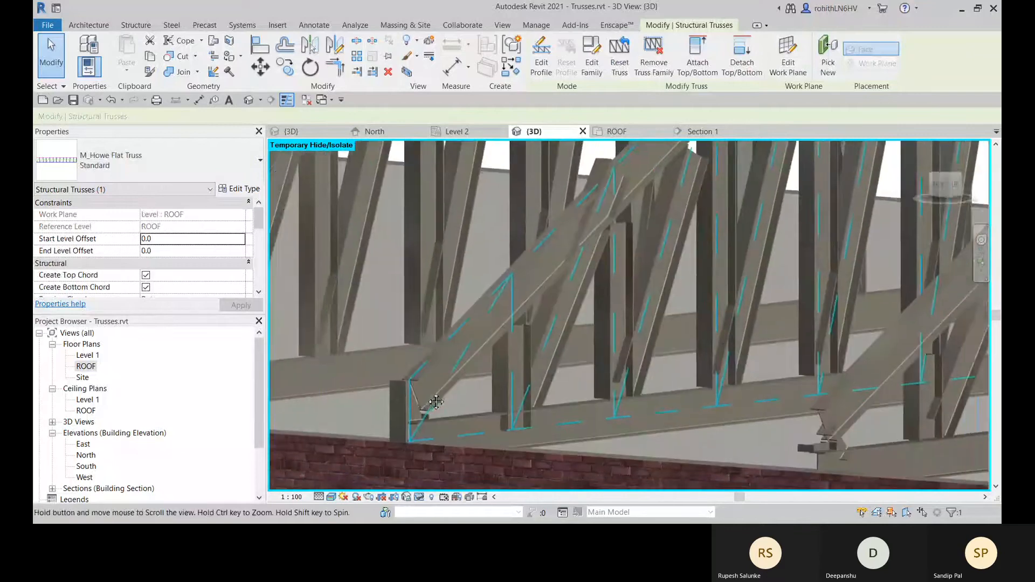
{"action": "scroll", "coordinate": [473, 335], "scroll_direction": "up", "scroll_amount": 1}
{"action": "middle_click_drag", "start_coordinate": [473, 335], "coordinate": [811, 400], "text": "shift"}
{"action": "middle_click_drag", "start_coordinate": [538, 442], "coordinate": [656, 430]}
{"action": "scroll", "coordinate": [586, 388], "scroll_direction": "up", "scroll_amount": 5}
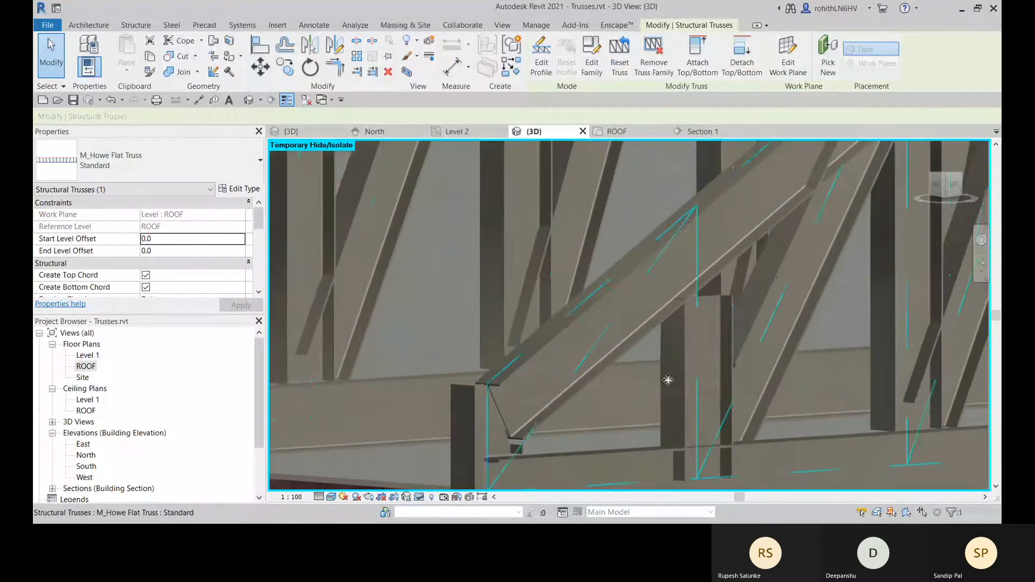
{"action": "key", "text": "Escape"}
{"action": "scroll", "coordinate": [635, 319], "scroll_direction": "down", "scroll_amount": 5}
{"action": "scroll", "coordinate": [688, 311], "scroll_direction": "down", "scroll_amount": 3}
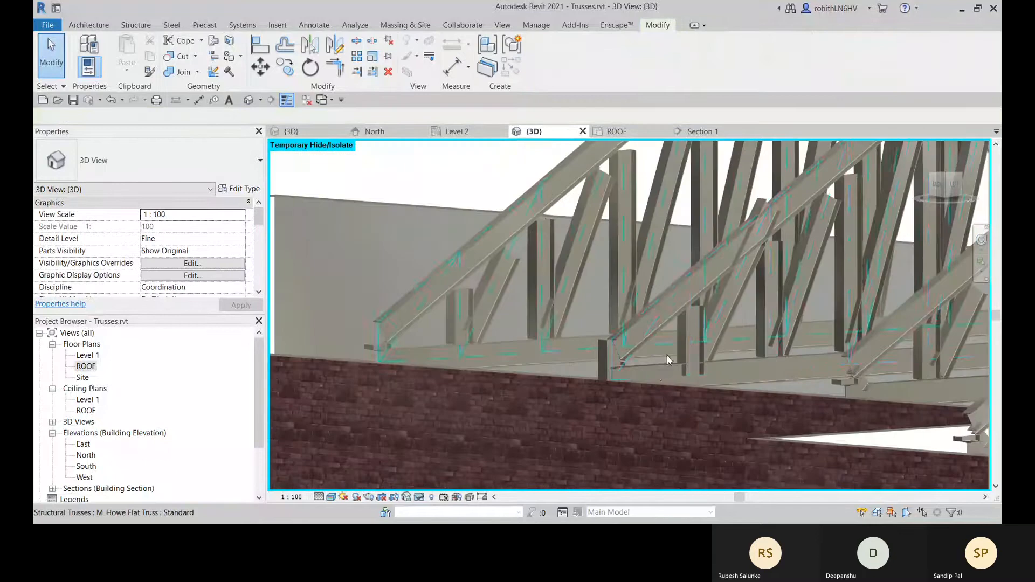
{"action": "scroll", "coordinate": [679, 277], "scroll_direction": "up", "scroll_amount": 3}
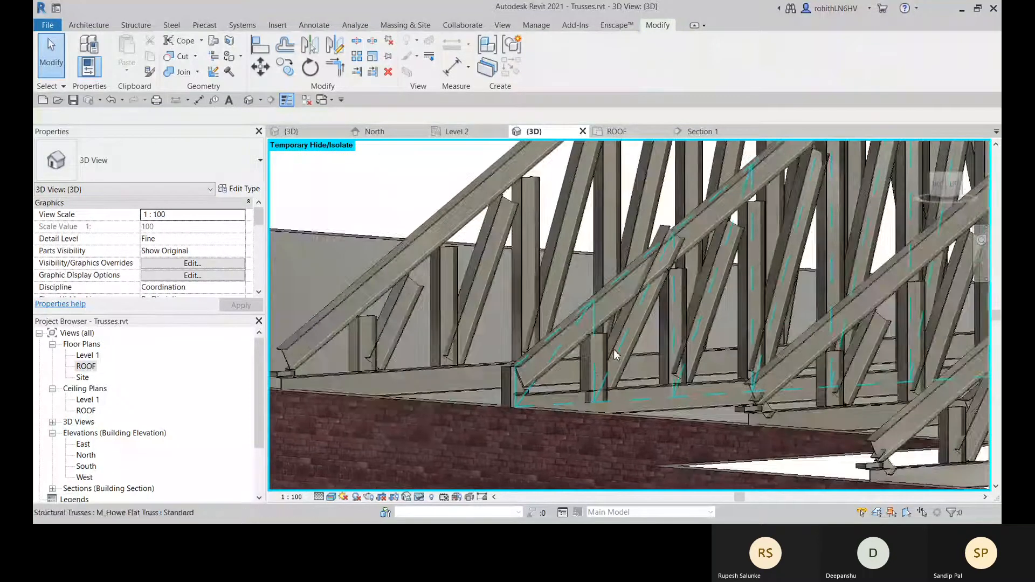
{"action": "scroll", "coordinate": [679, 276], "scroll_direction": "up", "scroll_amount": 4}
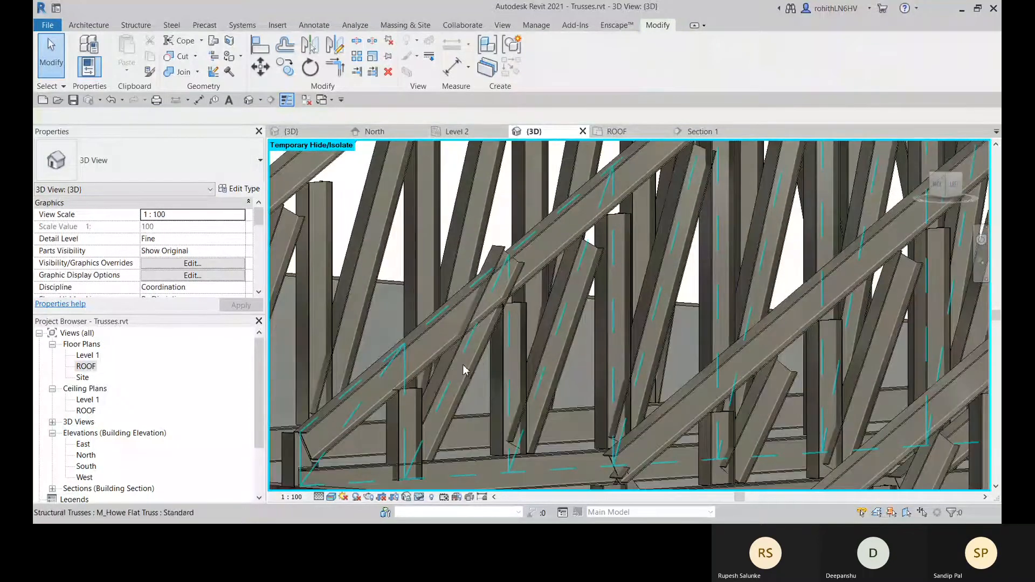
Step: Select the first diagonal web near the eave and pull its upper end back down from above the sloping top chord
{"action": "scroll", "coordinate": [462, 355], "scroll_direction": "down", "scroll_amount": 5}
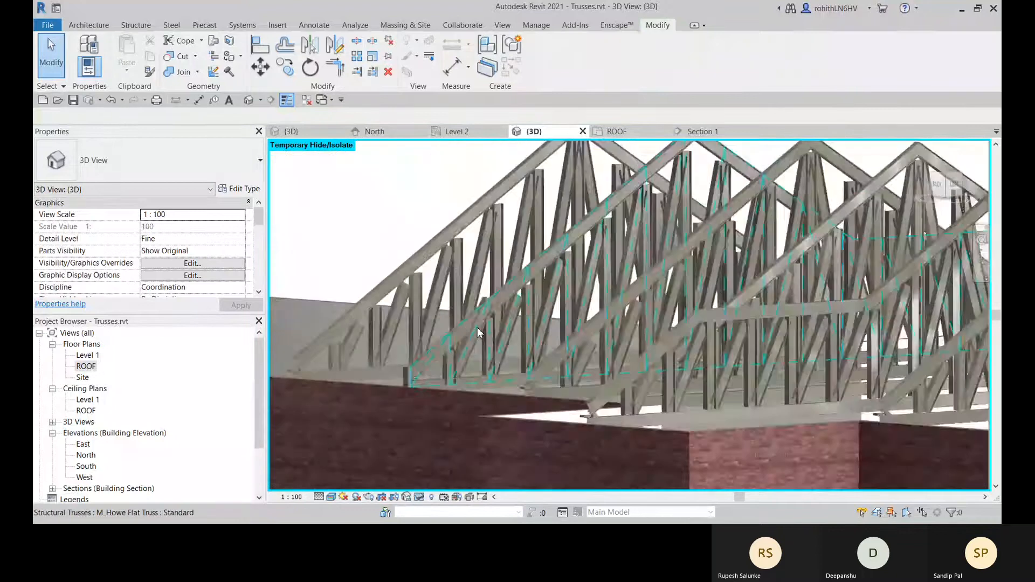
{"action": "scroll", "coordinate": [483, 349], "scroll_direction": "up", "scroll_amount": 5}
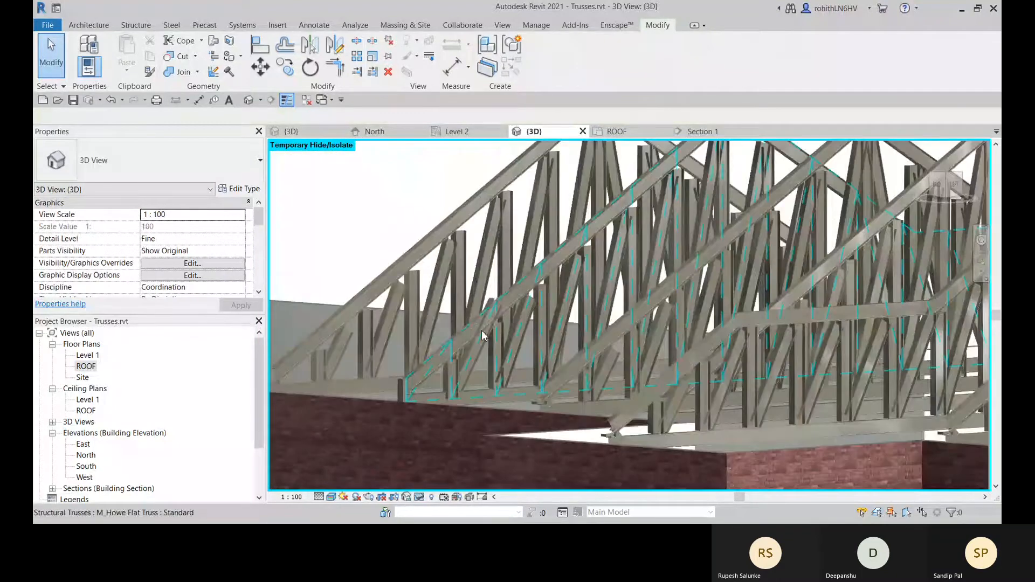
{"action": "scroll", "coordinate": [484, 349], "scroll_direction": "down", "scroll_amount": 3}
{"action": "left_click", "coordinate": [464, 344]}
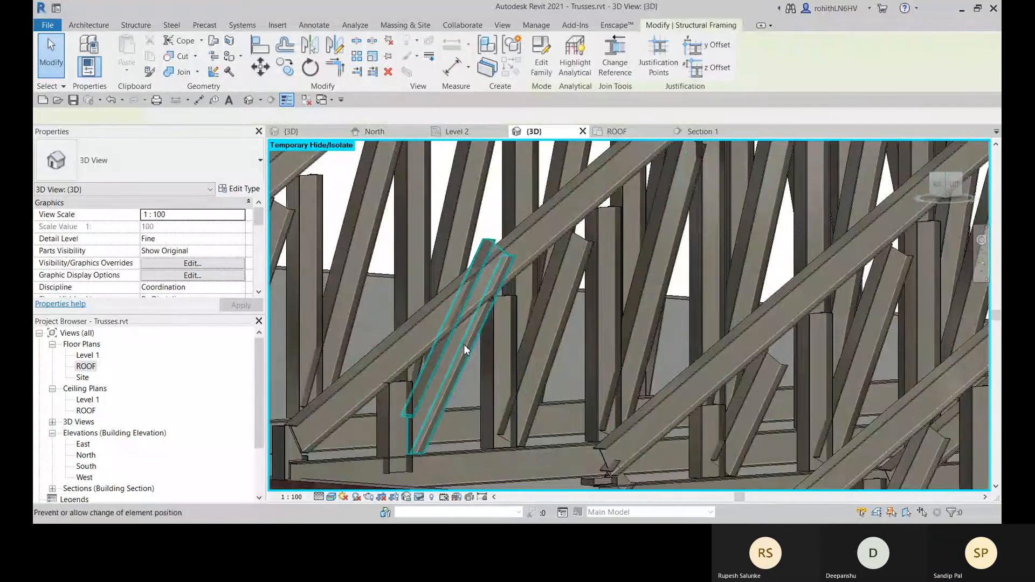
{"action": "scroll", "coordinate": [486, 302], "scroll_direction": "up", "scroll_amount": 4}
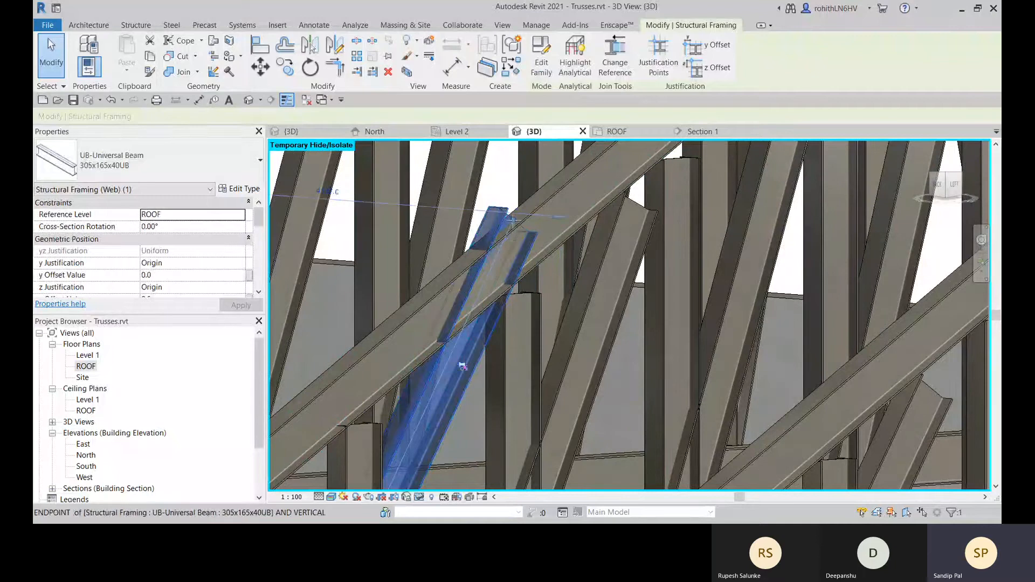
{"action": "left_click_drag", "start_coordinate": [513, 220], "coordinate": [507, 244]}
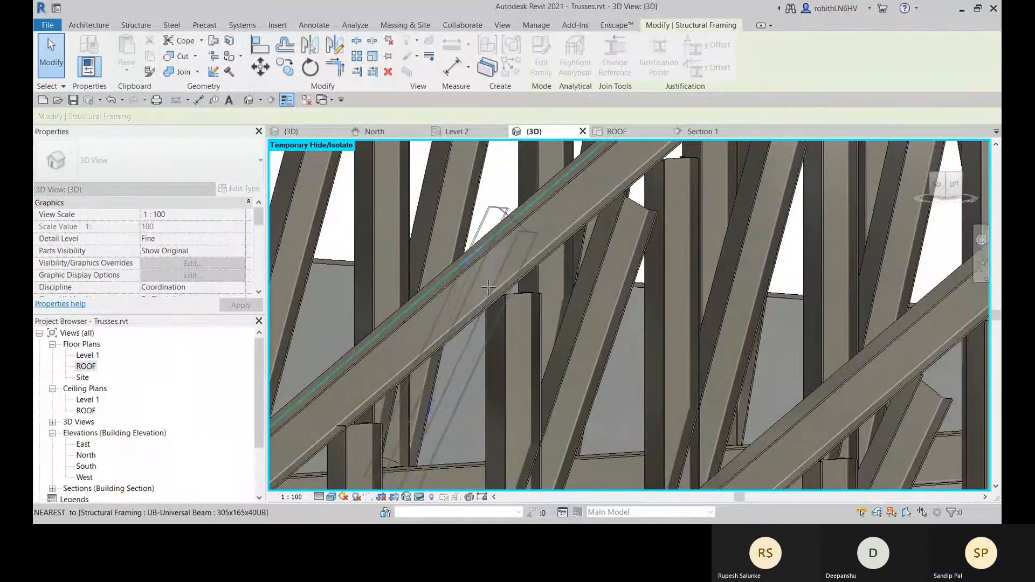
{"action": "left_click_drag", "start_coordinate": [486, 290], "coordinate": [489, 294]}
Step: Shorten the same diagonal web further so its upper end stops at the underside of the sloping top chord
{"action": "middle_click_drag", "start_coordinate": [527, 293], "coordinate": [507, 322], "text": "shift"}
{"action": "scroll", "coordinate": [507, 322], "scroll_direction": "up", "scroll_amount": 5}
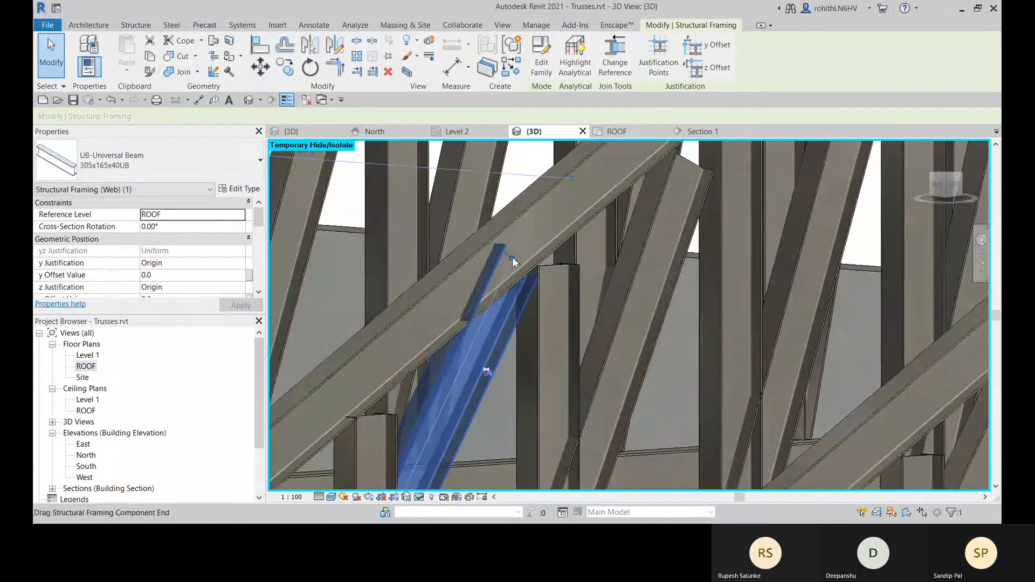
{"action": "key", "text": "Delete"}
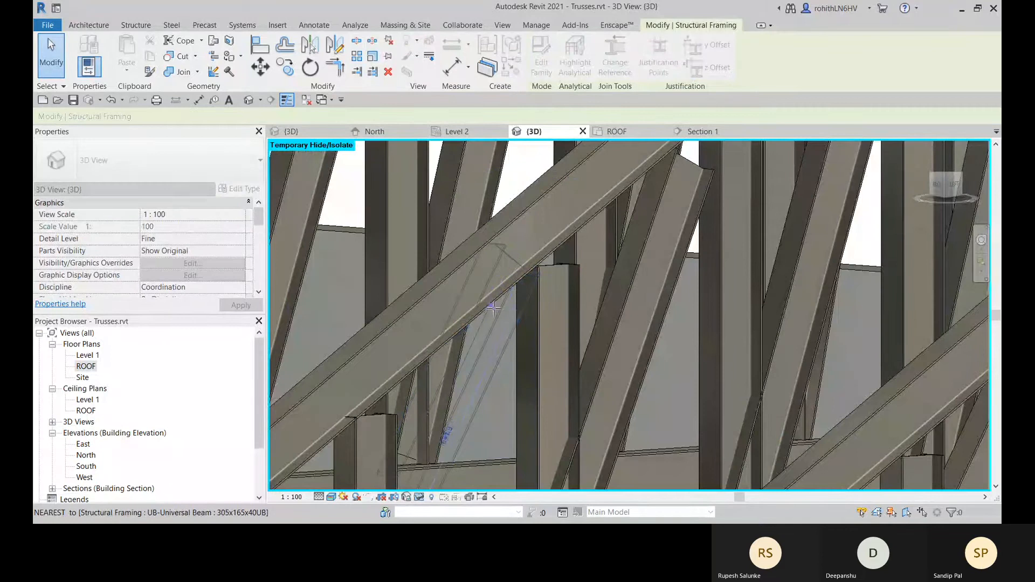
{"action": "key", "text": "ctrl+z"}
{"action": "scroll", "coordinate": [492, 320], "scroll_direction": "down", "scroll_amount": 3}
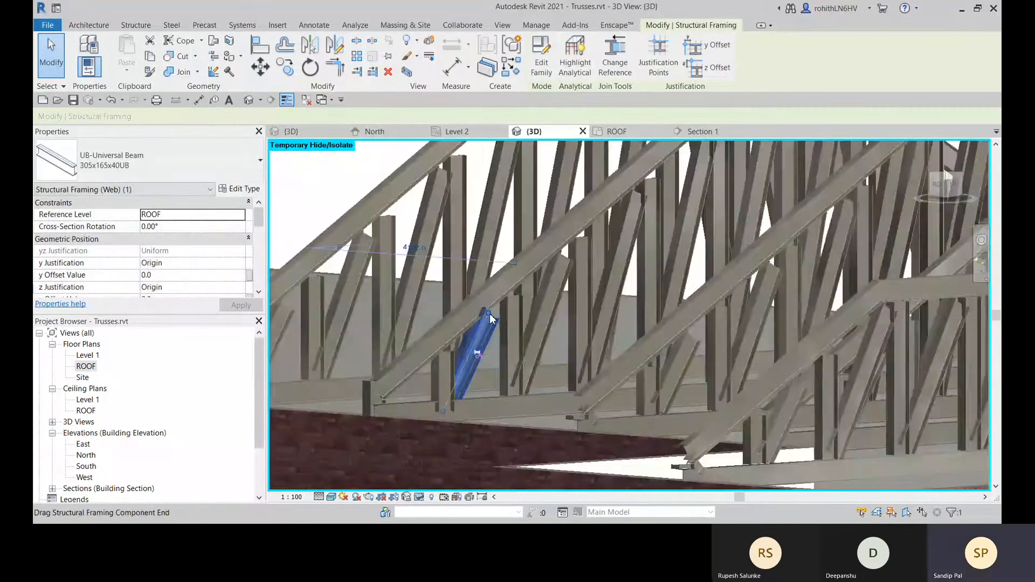
{"action": "scroll", "coordinate": [492, 319], "scroll_direction": "up", "scroll_amount": 2}
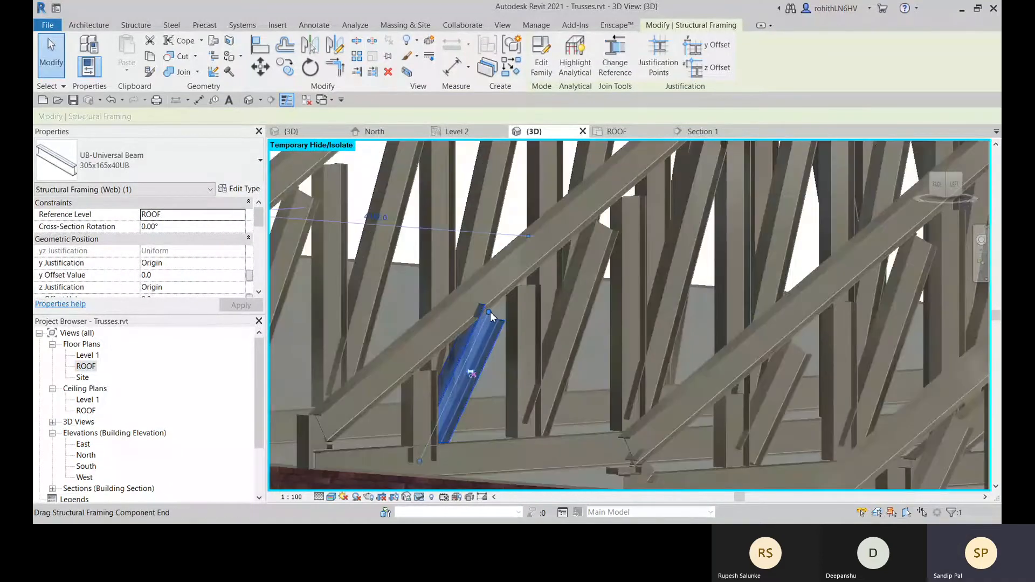
{"action": "left_click_drag", "start_coordinate": [490, 311], "coordinate": [488, 326]}
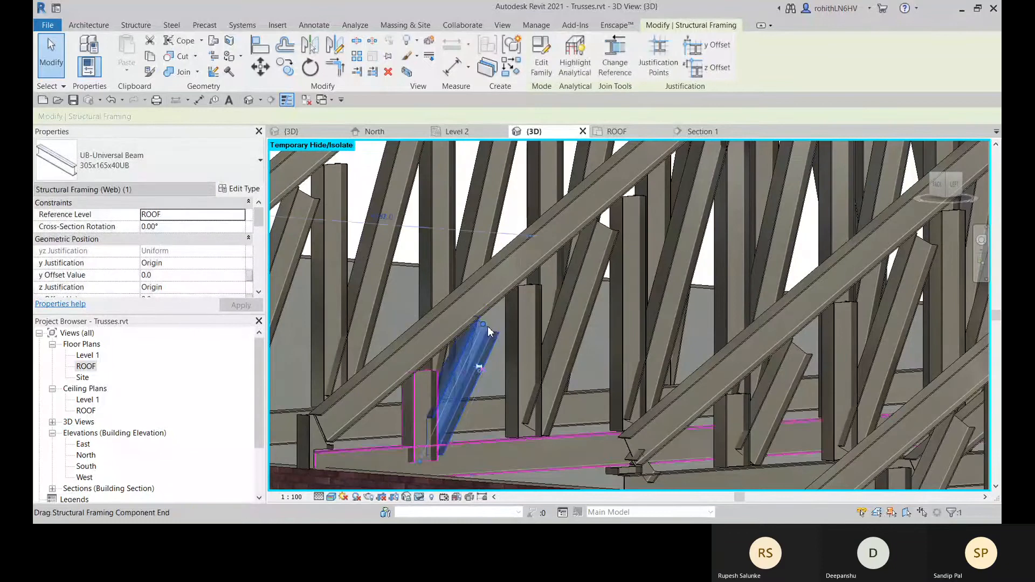
{"action": "scroll", "coordinate": [489, 330], "scroll_direction": "down", "scroll_amount": 2}
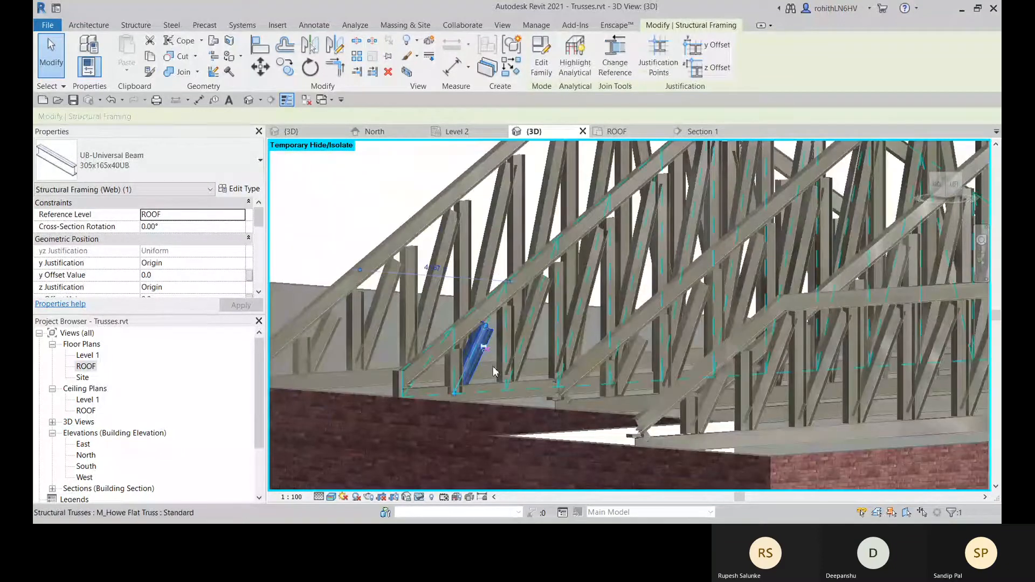
{"action": "key", "text": "Delete"}
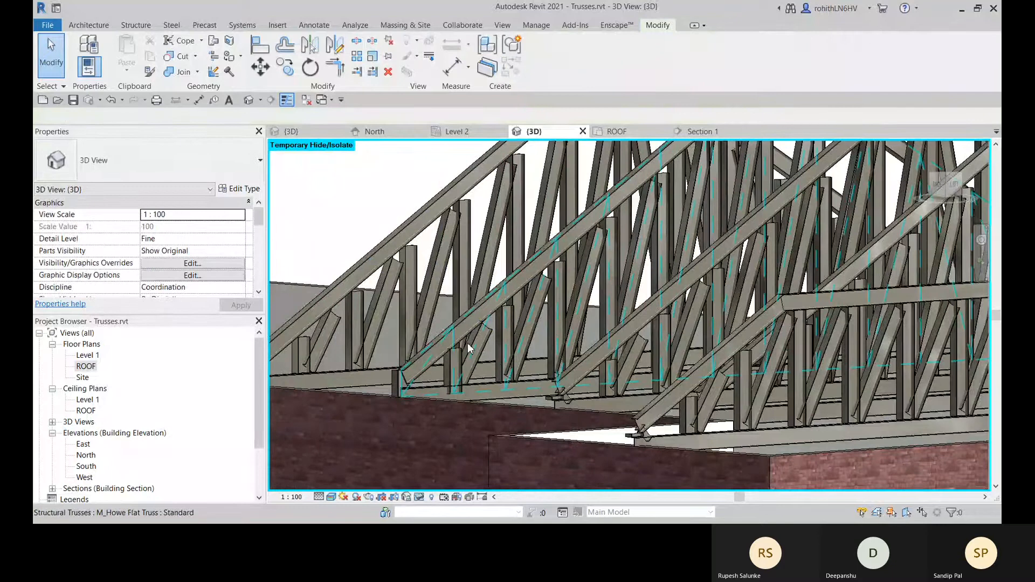
Step: Examine the truss's eave end from several angles, checking how the shortened first diagonal web meets the top chord and neighbouring webs
{"action": "scroll", "coordinate": [474, 354], "scroll_direction": "up", "scroll_amount": 1}
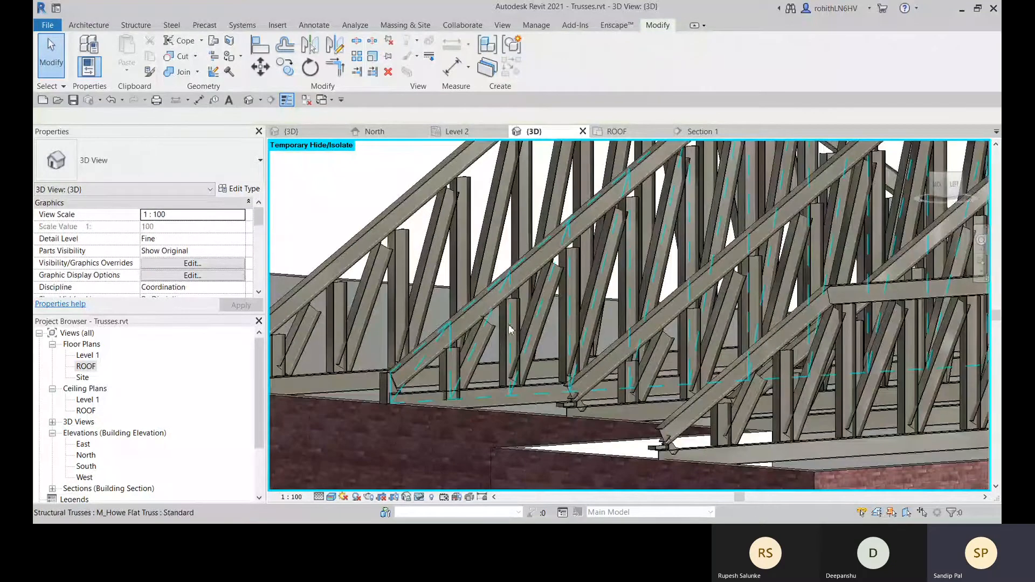
{"action": "scroll", "coordinate": [493, 337], "scroll_direction": "up", "scroll_amount": 3}
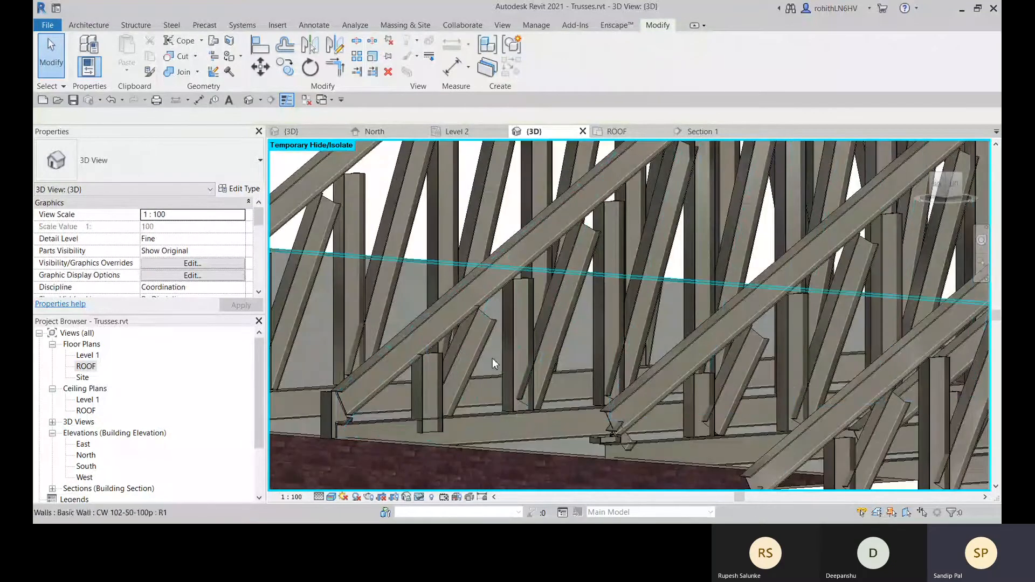
{"action": "middle_click_drag", "start_coordinate": [493, 358], "coordinate": [565, 334], "text": "shift"}
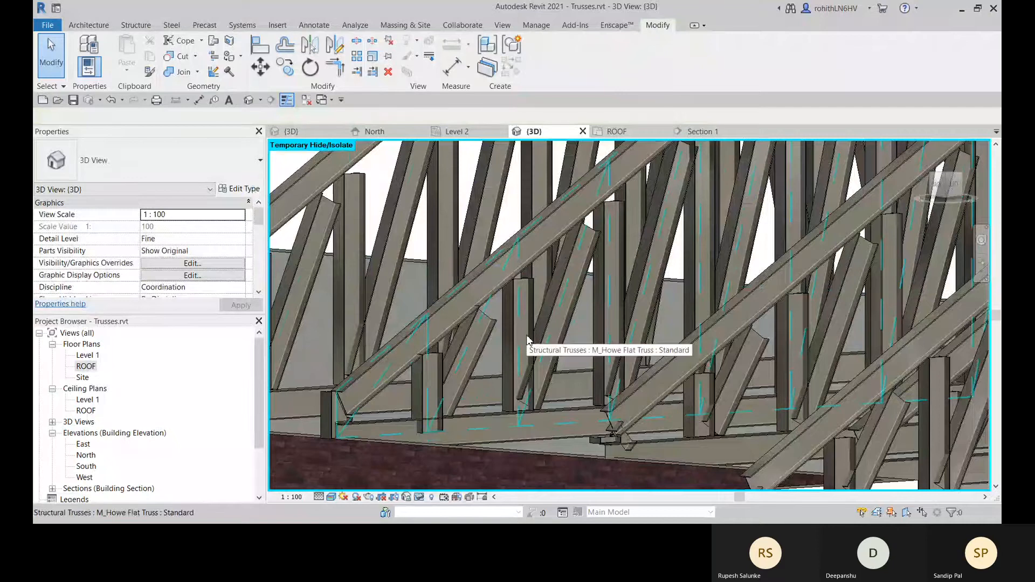
{"action": "scroll", "coordinate": [478, 376], "scroll_direction": "down", "scroll_amount": 3}
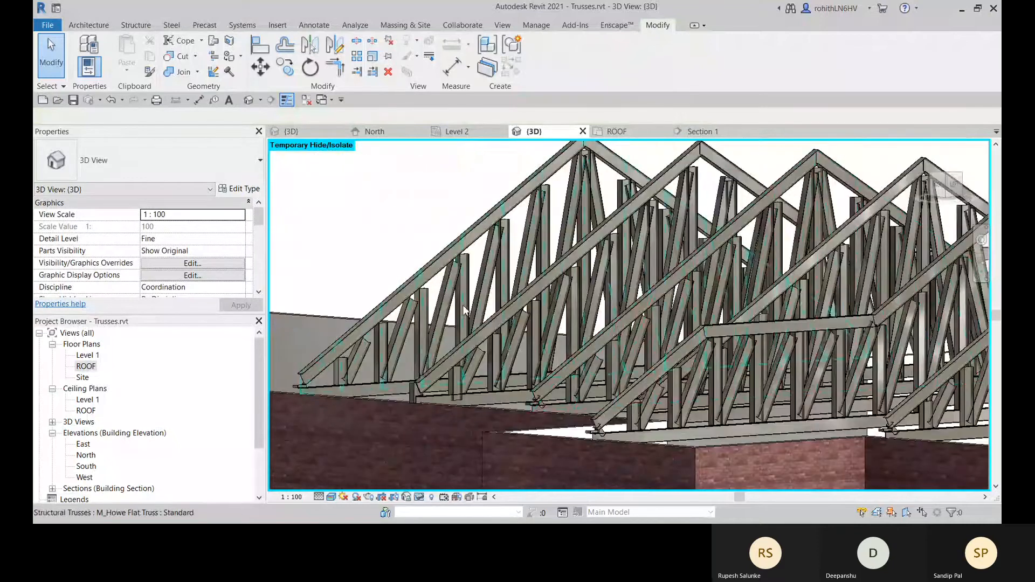
{"action": "scroll", "coordinate": [523, 345], "scroll_direction": "up", "scroll_amount": 5}
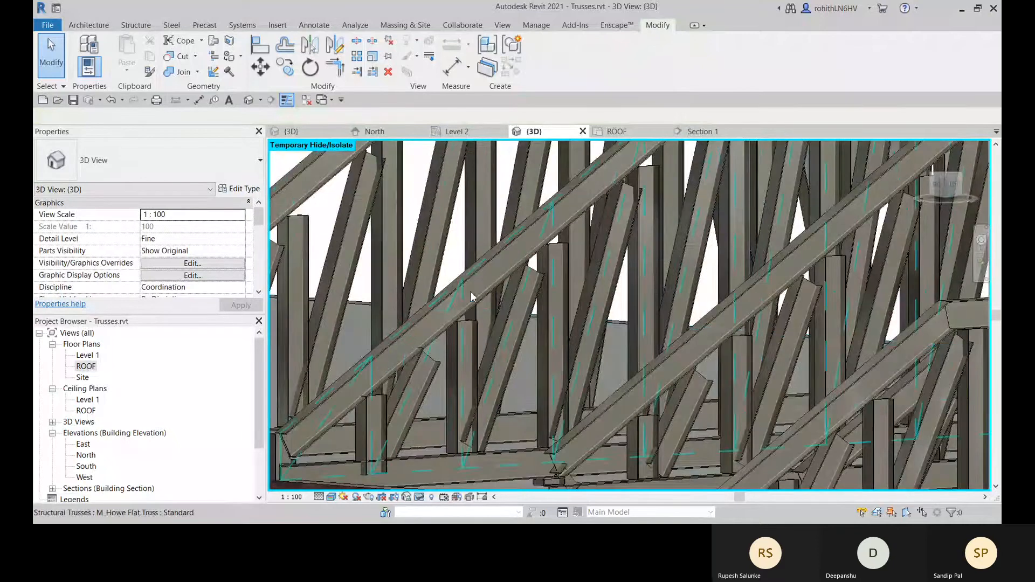
{"action": "scroll", "coordinate": [473, 328], "scroll_direction": "down", "scroll_amount": 3}
{"action": "scroll", "coordinate": [542, 317], "scroll_direction": "up", "scroll_amount": 3}
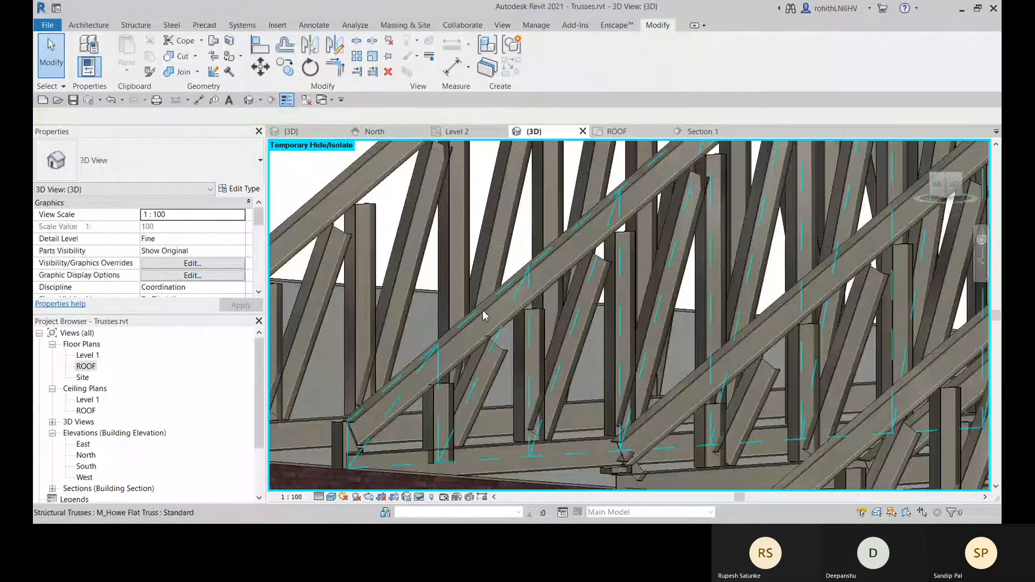
{"action": "scroll", "coordinate": [475, 306], "scroll_direction": "down", "scroll_amount": 5}
{"action": "scroll", "coordinate": [453, 280], "scroll_direction": "up", "scroll_amount": 4}
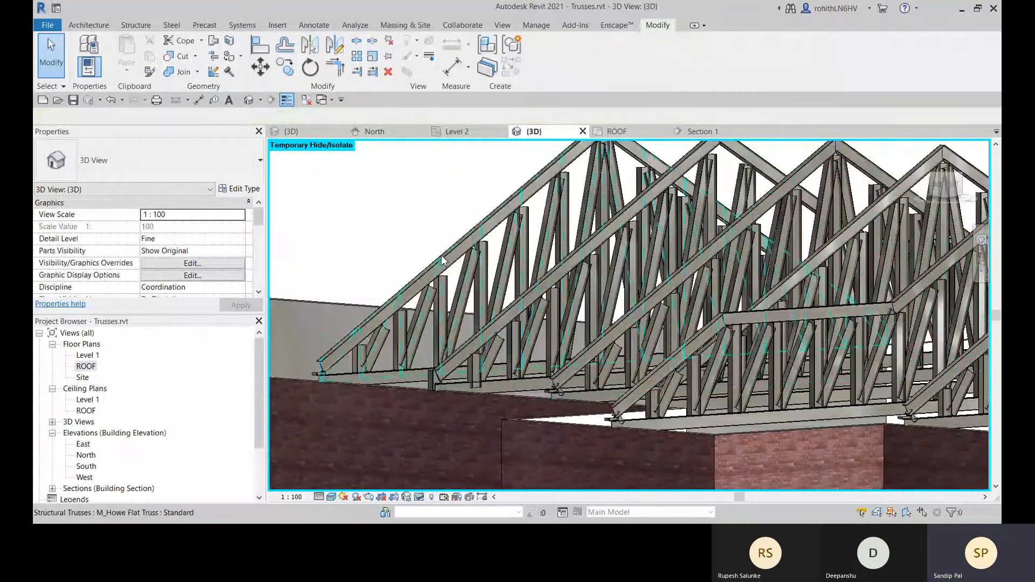
{"action": "scroll", "coordinate": [611, 367], "scroll_direction": "down", "scroll_amount": 2}
{"action": "middle_click_drag", "start_coordinate": [611, 367], "coordinate": [517, 327], "text": "shift"}
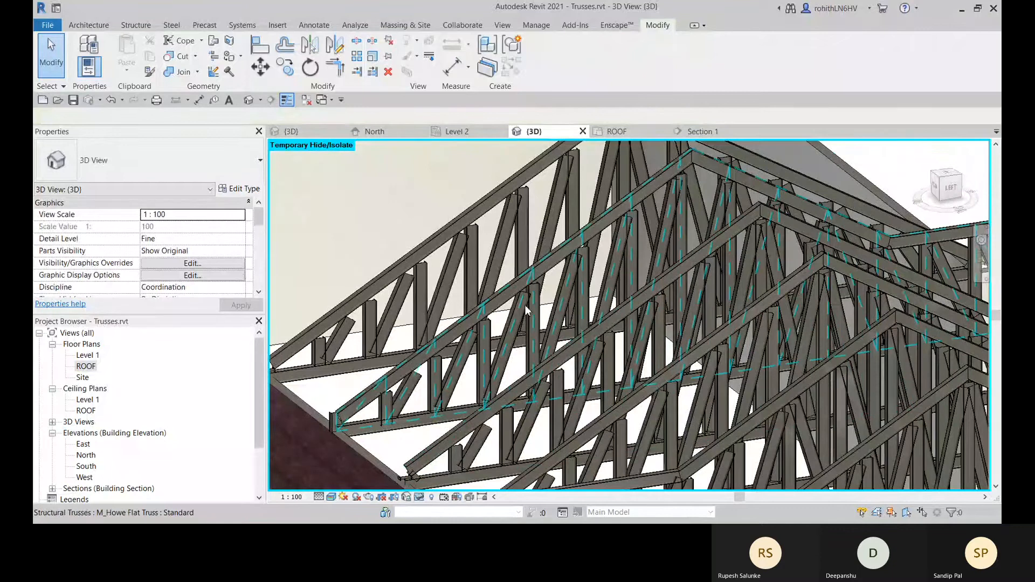
{"action": "scroll", "coordinate": [502, 346], "scroll_direction": "up", "scroll_amount": 4}
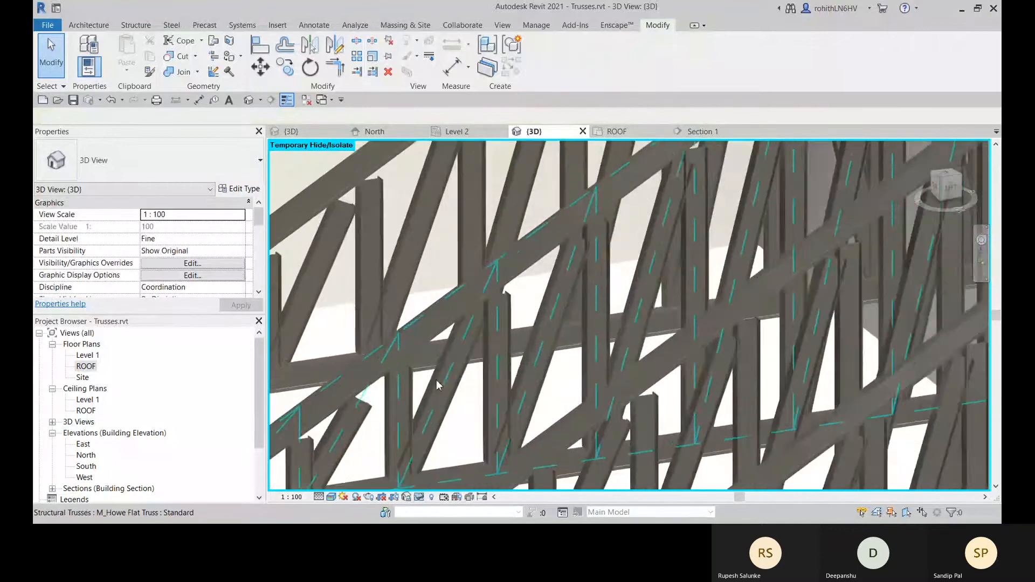
{"action": "scroll", "coordinate": [437, 384], "scroll_direction": "down", "scroll_amount": 3}
{"action": "scroll", "coordinate": [538, 330], "scroll_direction": "up", "scroll_amount": 4}
{"action": "left_click", "coordinate": [541, 327]}
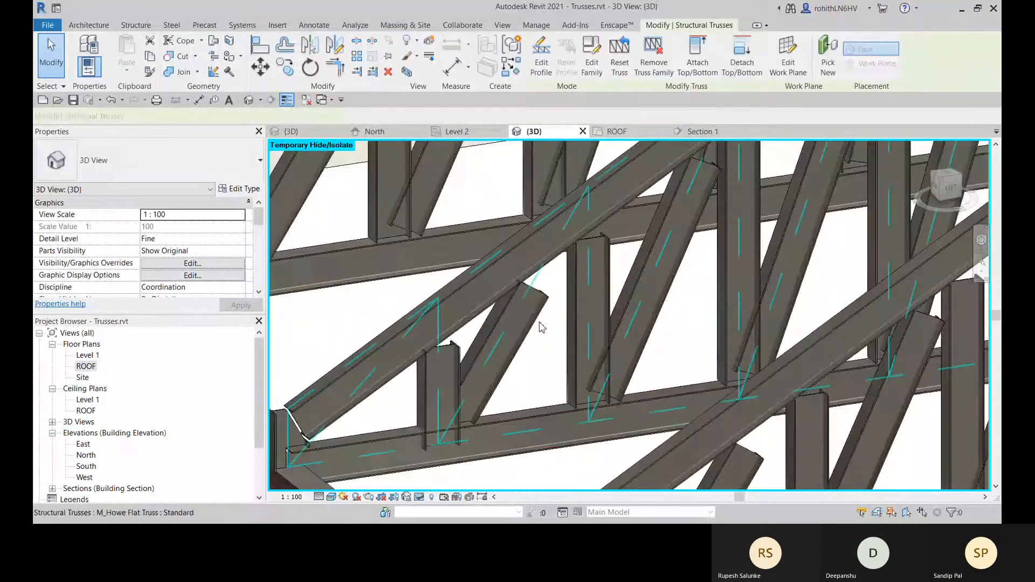
{"action": "key", "text": "Tab"}
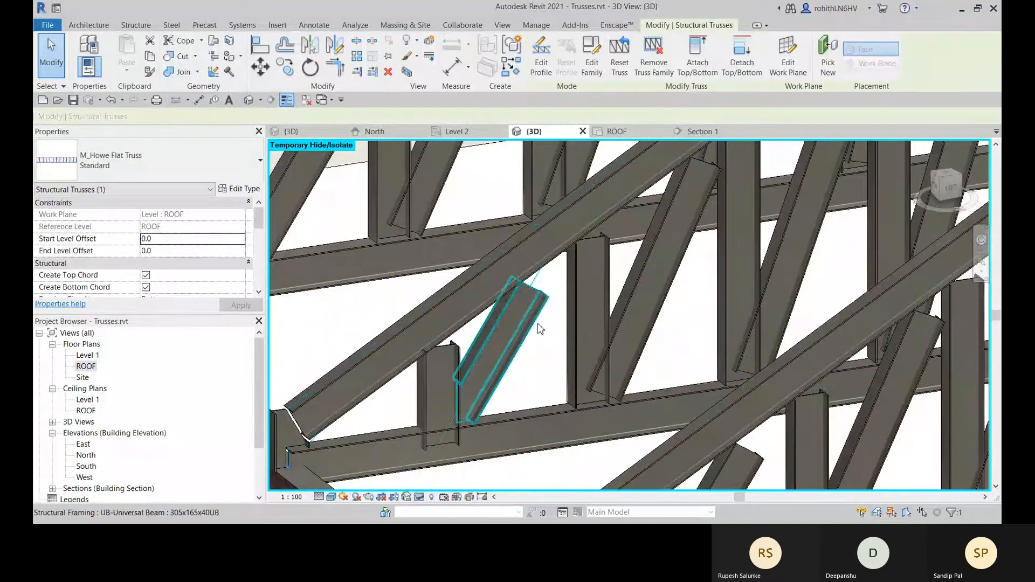
{"action": "left_click", "coordinate": [526, 338]}
{"action": "left_click", "coordinate": [539, 372]}
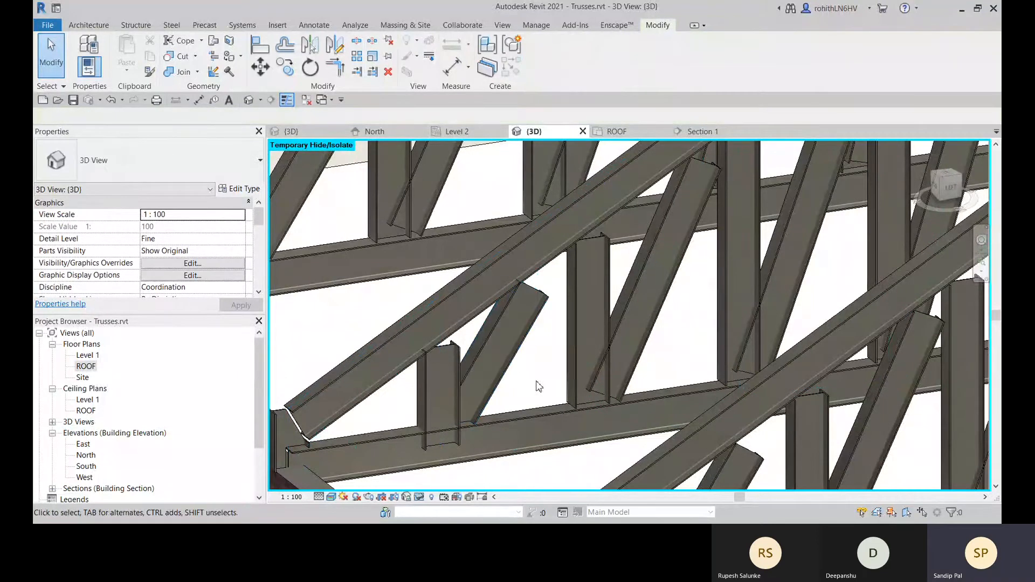
Step: Shorten the lower end of the first vertical web near the eave so it stops at the top of the bottom chord
{"action": "middle_click_drag", "start_coordinate": [537, 382], "coordinate": [694, 313], "text": "shift"}
{"action": "middle_click_drag", "start_coordinate": [637, 414], "coordinate": [610, 390], "text": "shift"}
{"action": "scroll", "coordinate": [671, 194], "scroll_direction": "up", "scroll_amount": 3}
{"action": "middle_click_drag", "start_coordinate": [671, 198], "coordinate": [705, 289], "text": "shift"}
{"action": "scroll", "coordinate": [648, 259], "scroll_direction": "down", "scroll_amount": 6}
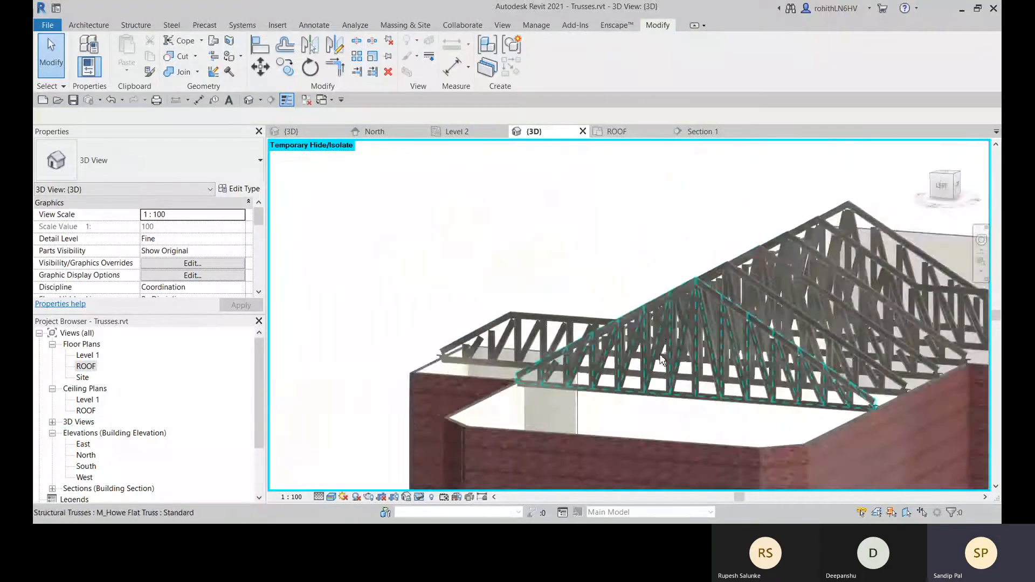
{"action": "middle_click_drag", "start_coordinate": [662, 360], "coordinate": [728, 419], "text": "shift"}
{"action": "scroll", "coordinate": [728, 420], "scroll_direction": "up", "scroll_amount": 10}
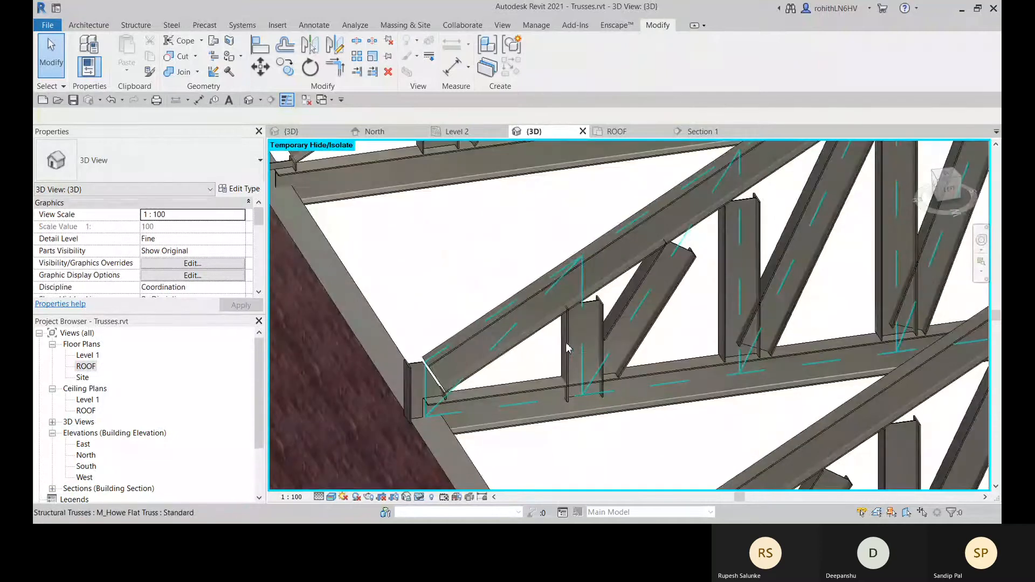
{"action": "key", "text": "Tab"}
{"action": "left_click", "coordinate": [577, 345]}
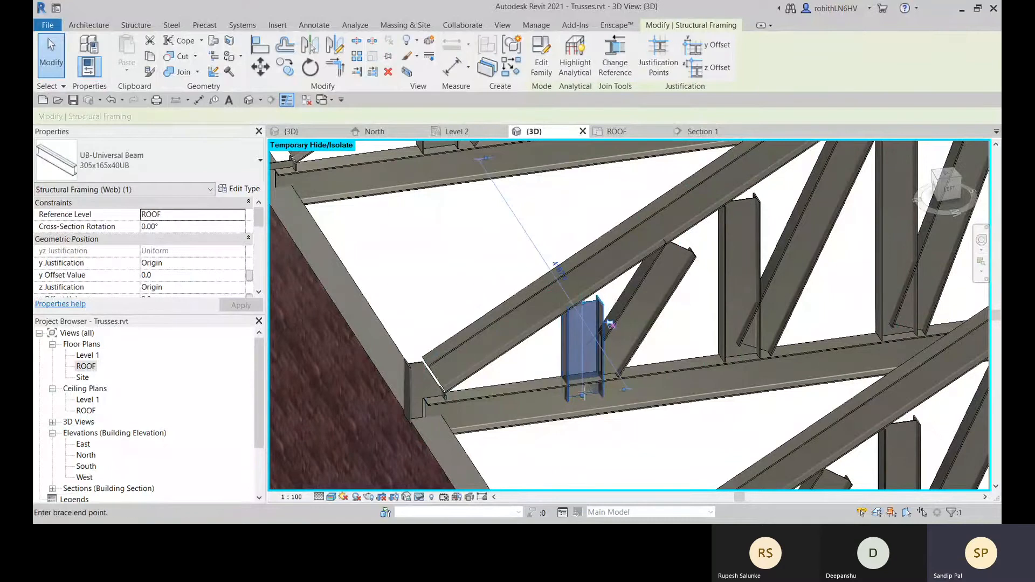
{"action": "left_click_drag", "start_coordinate": [603, 393], "coordinate": [584, 377]}
{"action": "left_click", "coordinate": [674, 455]}
{"action": "mouse_move", "coordinate": [677, 455]}
{"action": "middle_mouse_down", "text": "shift"}
{"action": "mouse_move", "coordinate": [686, 455]}
{"action": "mouse_move", "coordinate": [675, 446]}
{"action": "middle_mouse_up", "text": "shift"}
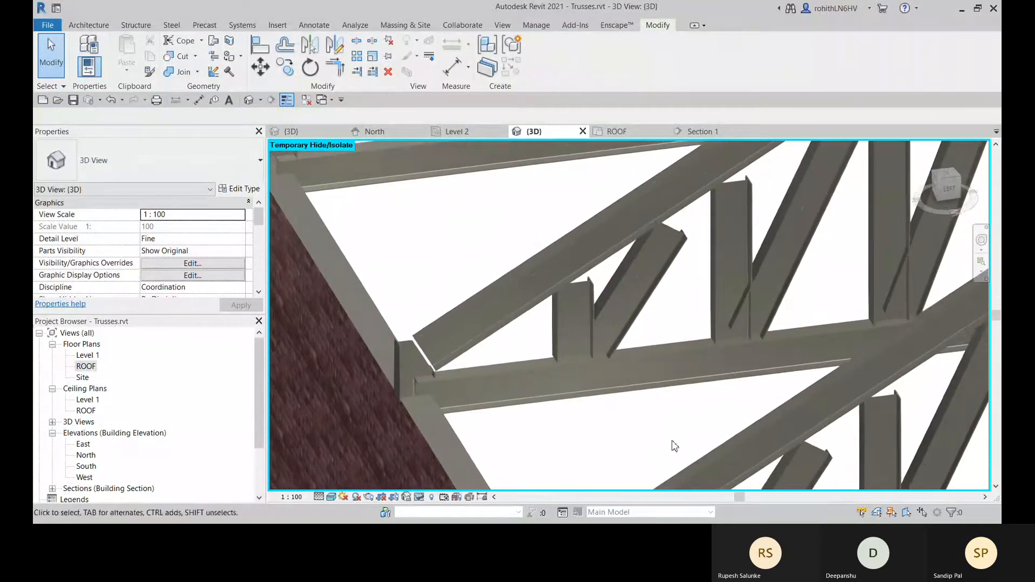
{"action": "middle_click_drag", "start_coordinate": [640, 384], "coordinate": [635, 422]}
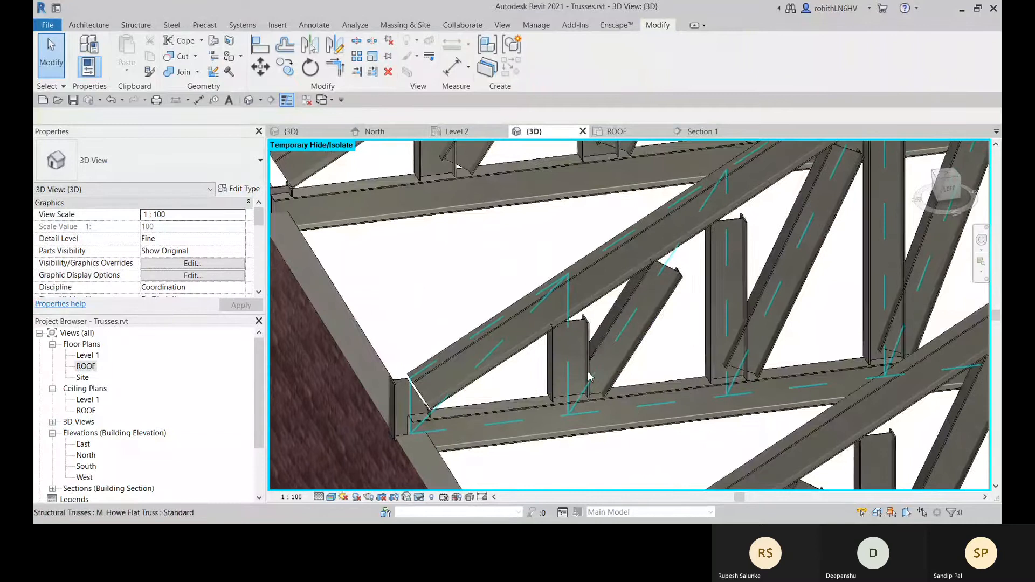
Step: Try Cope between the sloping top chord and the first diagonal web, picking the chord first, and remove the applied coping
{"action": "scroll", "coordinate": [589, 378], "scroll_direction": "up", "scroll_amount": 2}
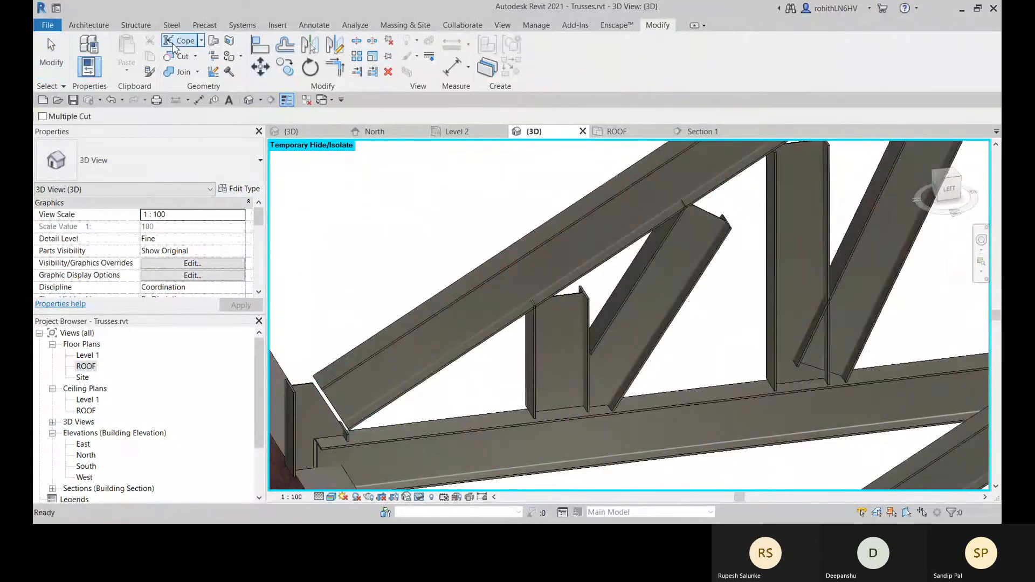
{"action": "scroll", "coordinate": [661, 263], "scroll_direction": "up", "scroll_amount": 3}
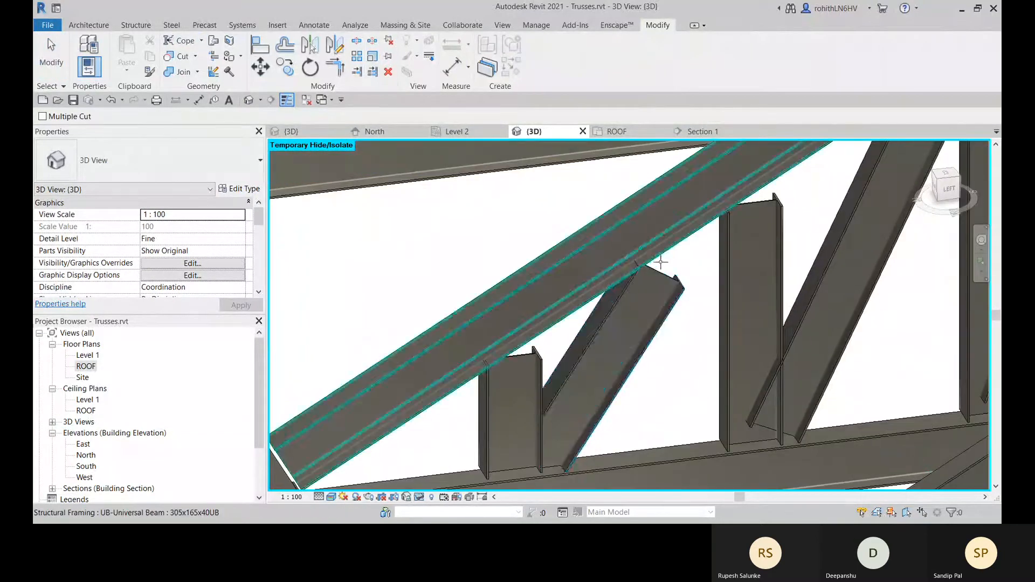
{"action": "left_click", "coordinate": [661, 263]}
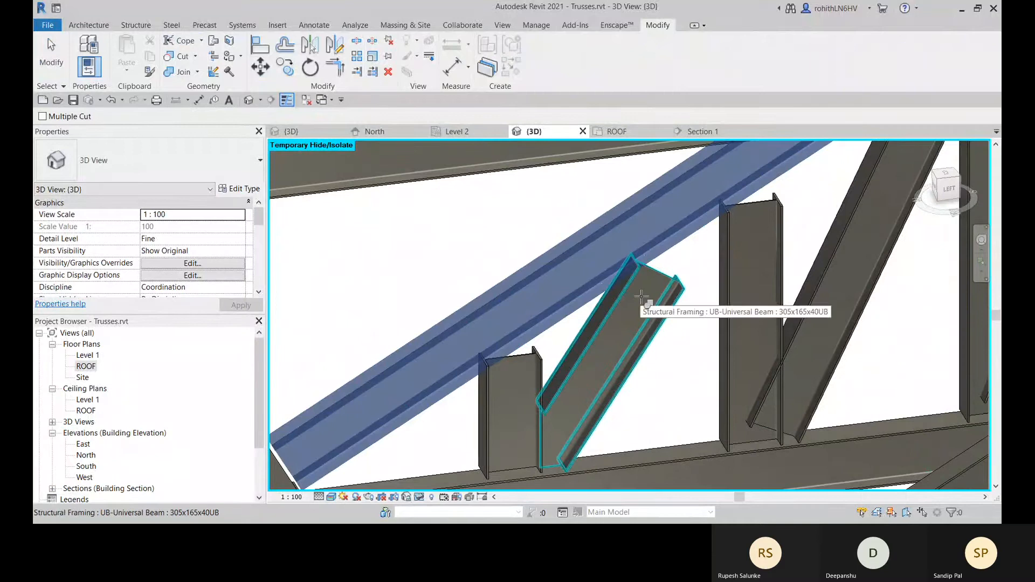
{"action": "left_click", "coordinate": [642, 297]}
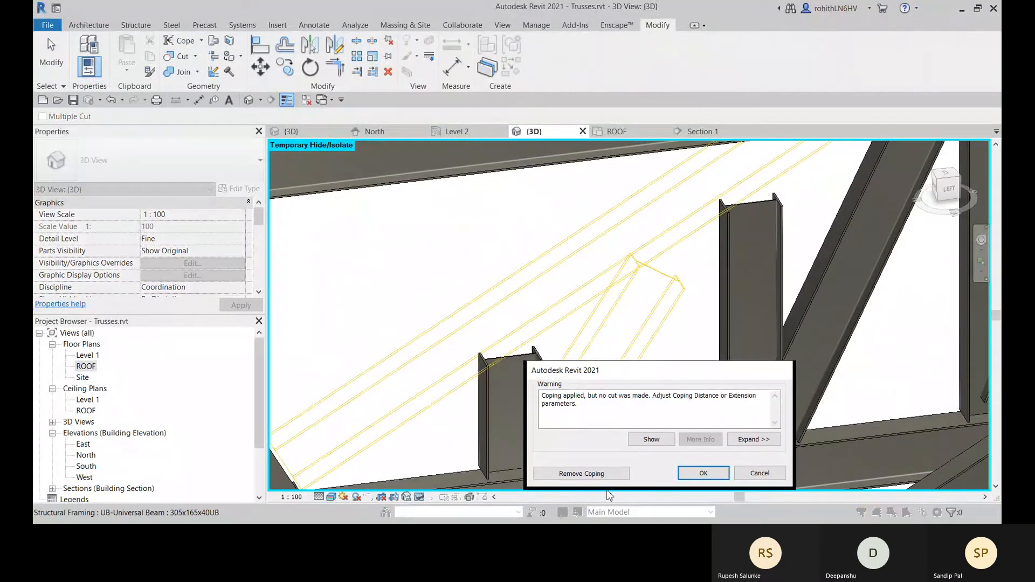
{"action": "left_click", "coordinate": [584, 474]}
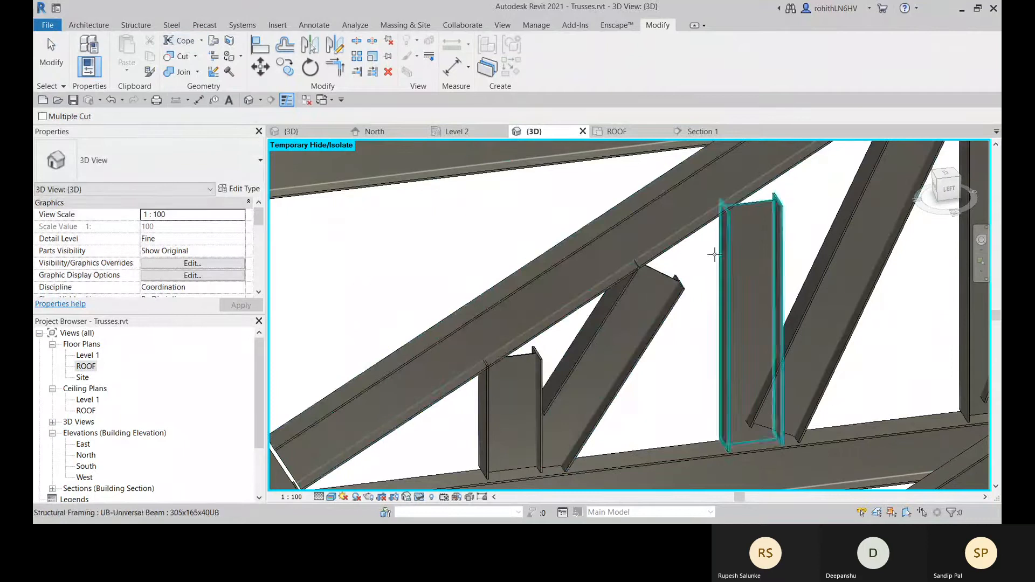
Step: Cope the first diagonal web against the sloping top chord, picking the web as the member to cut
{"action": "left_click", "coordinate": [674, 285]}
{"action": "left_click", "coordinate": [654, 258]}
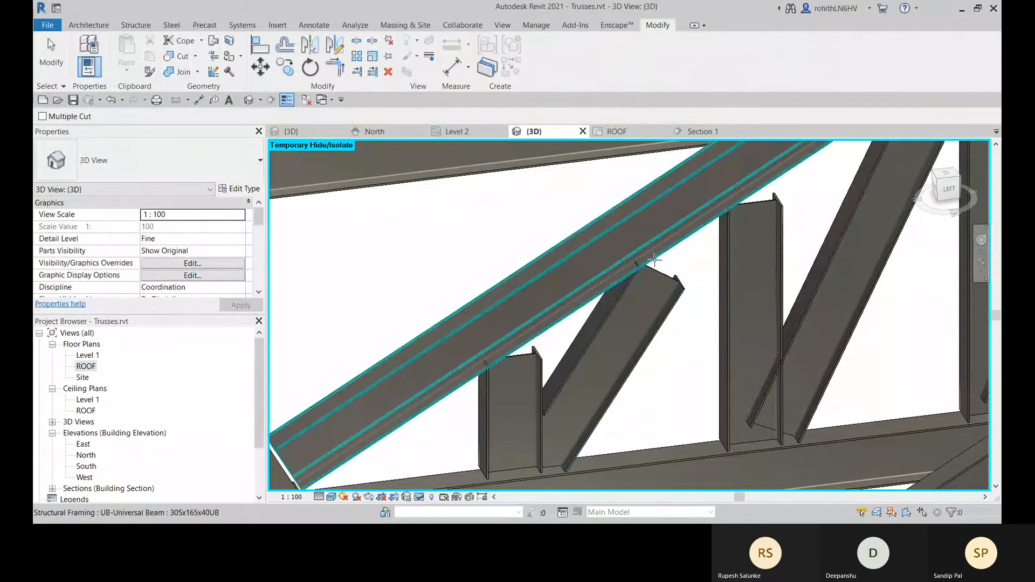
{"action": "scroll", "coordinate": [628, 258], "scroll_direction": "up", "scroll_amount": 4}
{"action": "scroll", "coordinate": [629, 258], "scroll_direction": "up", "scroll_amount": 5}
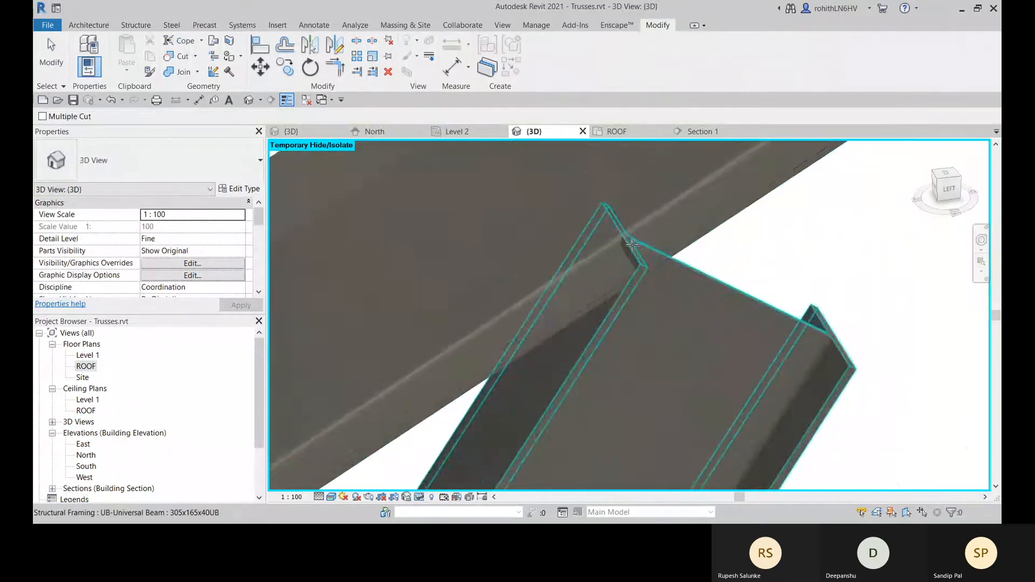
{"action": "scroll", "coordinate": [666, 244], "scroll_direction": "down", "scroll_amount": 8}
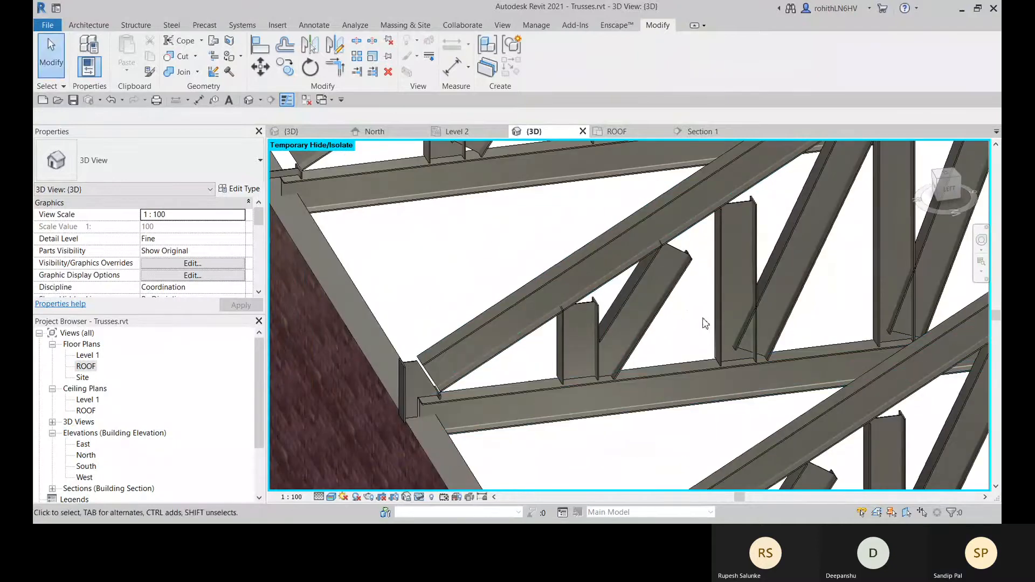
Step: Extend the upper end of the first diagonal web so it runs into the sloping top chord
{"action": "key", "text": "Tab"}
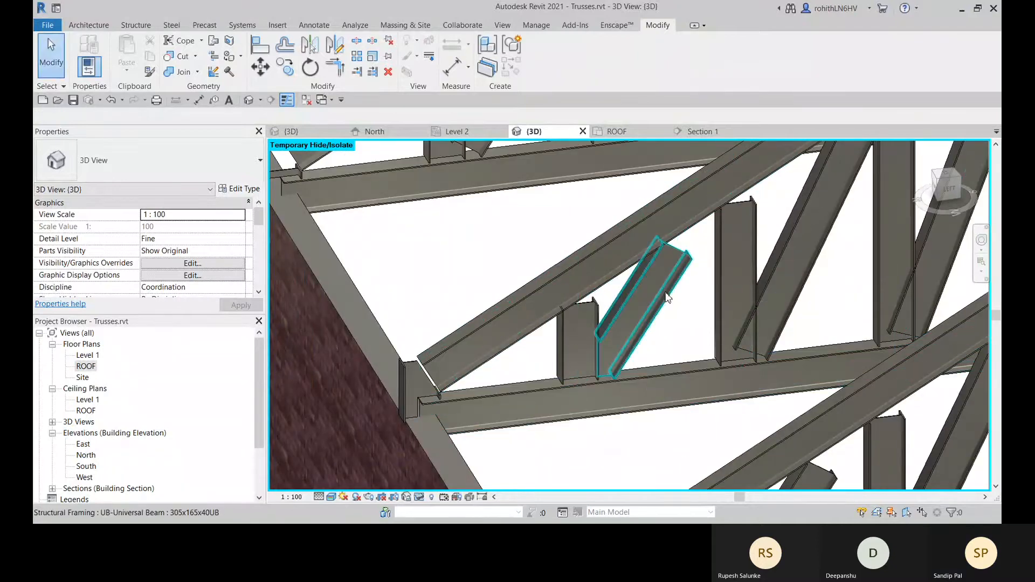
{"action": "left_click", "coordinate": [667, 296]}
{"action": "left_click_drag", "start_coordinate": [675, 248], "coordinate": [701, 208]}
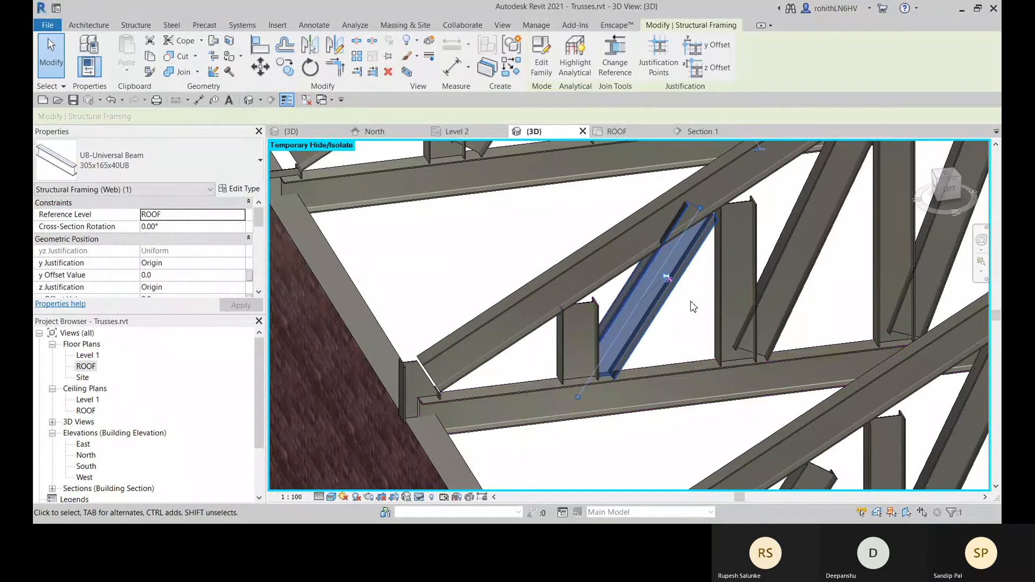
Step: Apply Cope to the extended first diagonal web, using the sloping top chord as the cutting member
{"action": "left_click", "coordinate": [181, 44]}
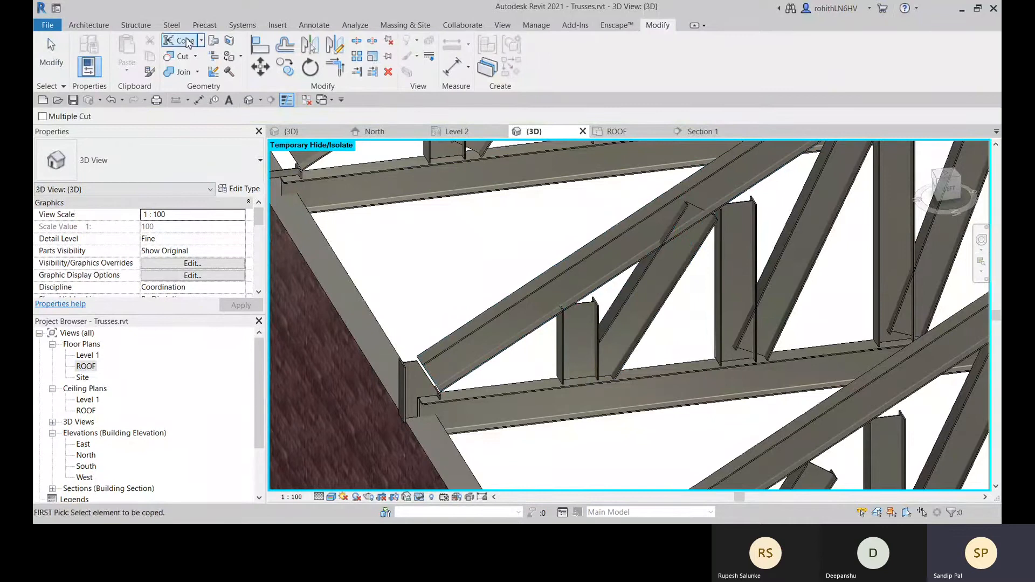
{"action": "left_click", "coordinate": [657, 301]}
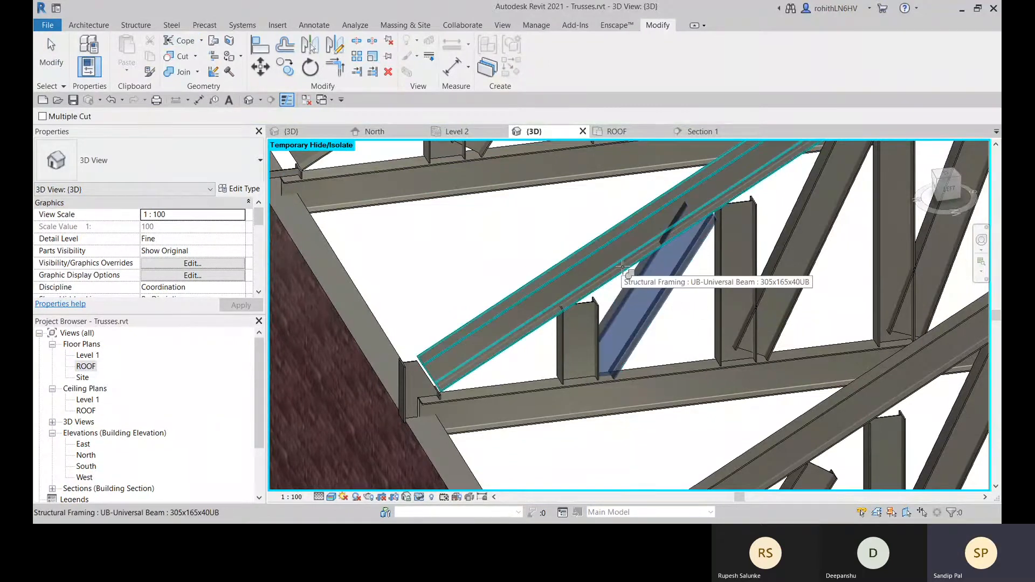
{"action": "left_click", "coordinate": [623, 267]}
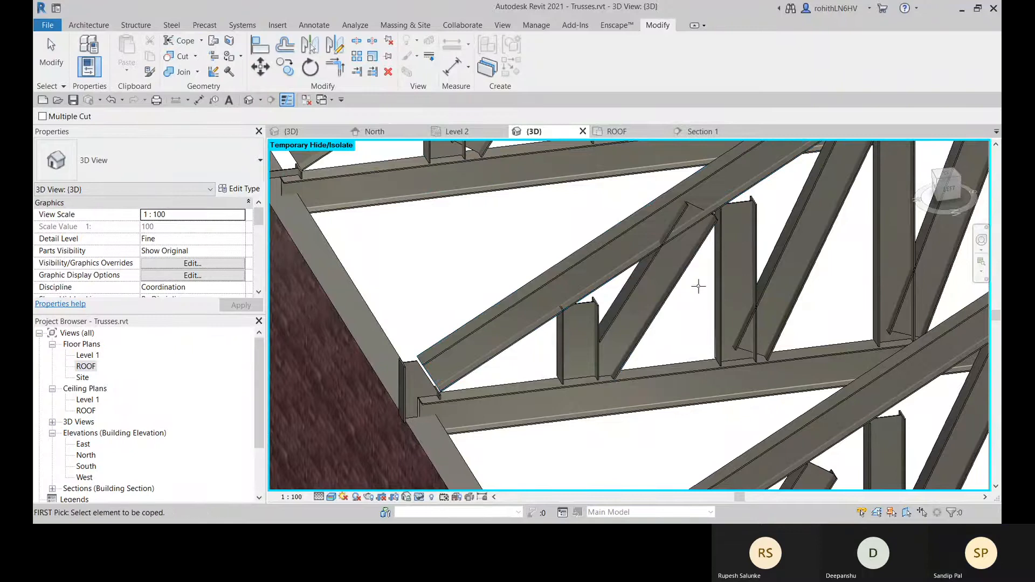
{"action": "key", "text": "Escape"}
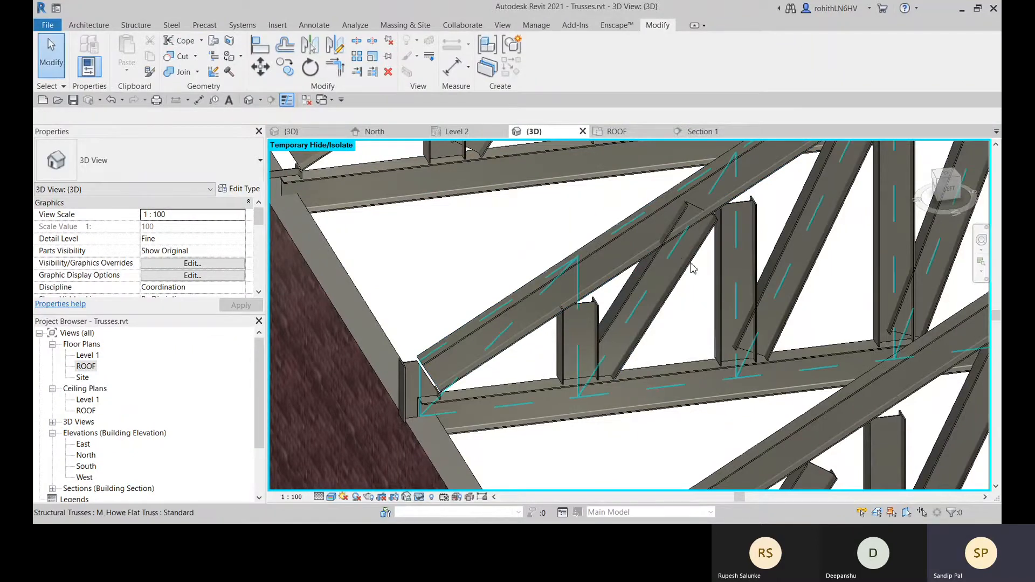
{"action": "key", "text": "Tab"}
{"action": "left_click", "coordinate": [693, 267]}
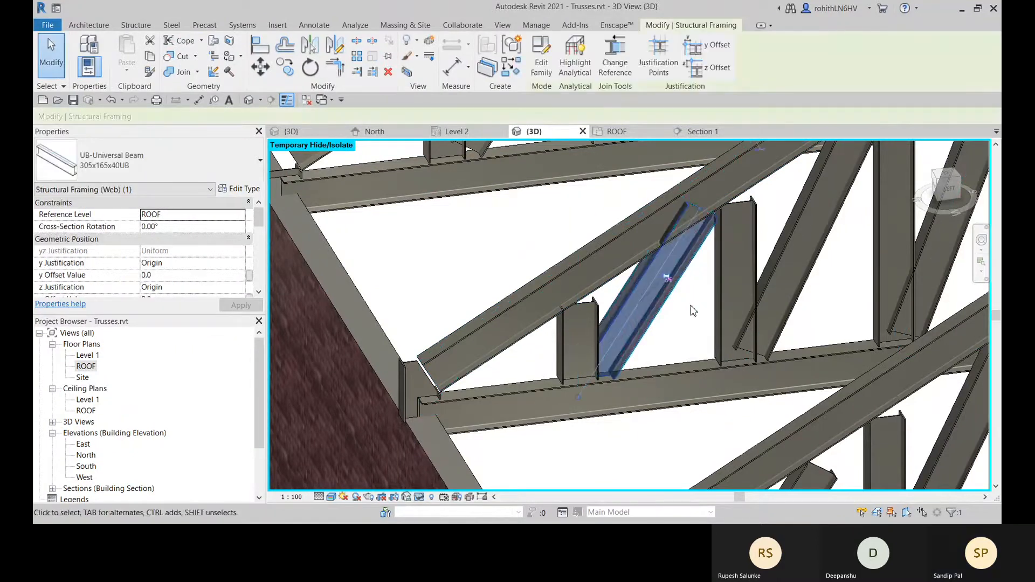
{"action": "middle_click_drag", "start_coordinate": [700, 312], "coordinate": [721, 293], "text": "shift"}
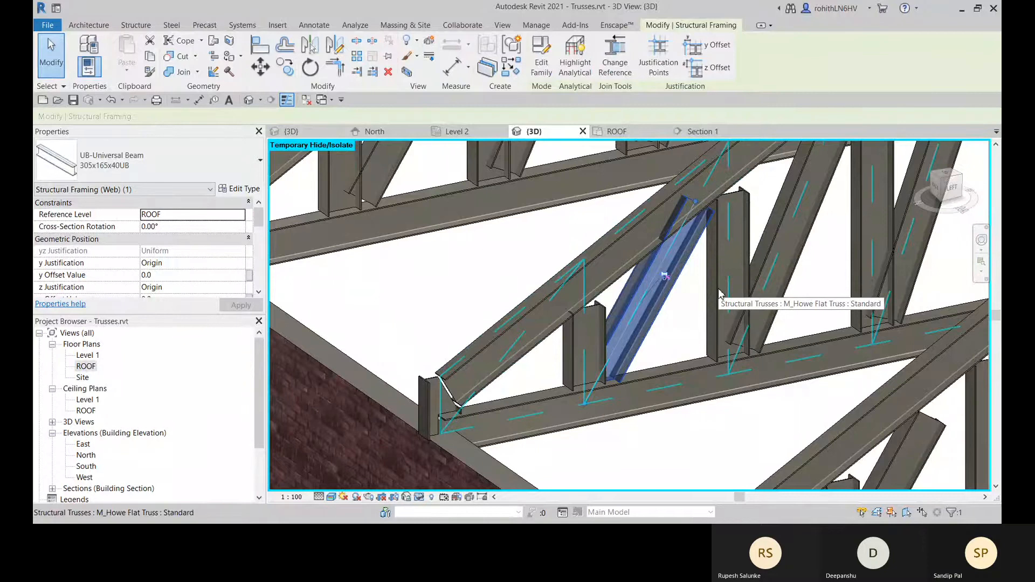
{"action": "left_click", "coordinate": [618, 69]}
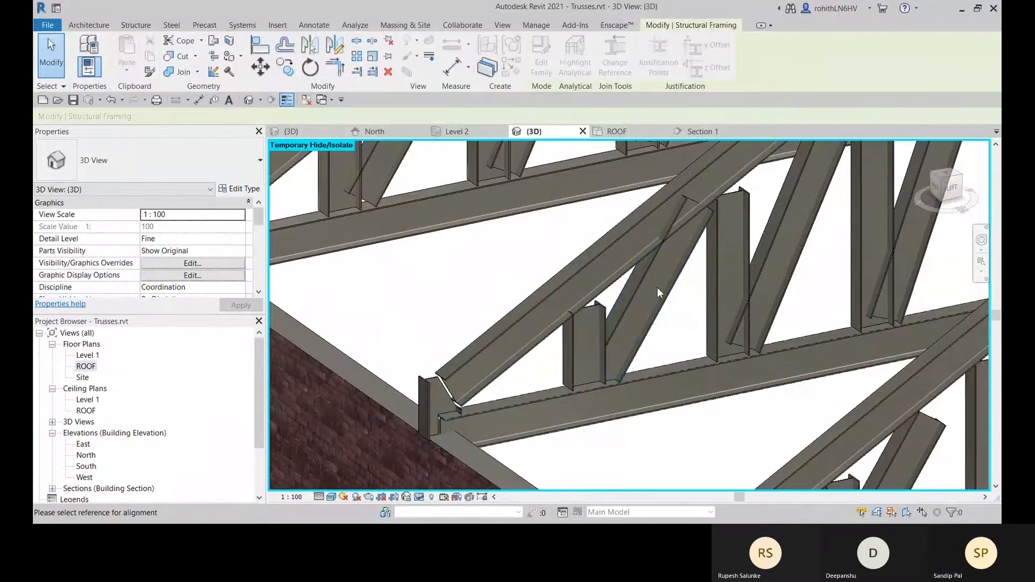
{"action": "middle_click_drag", "start_coordinate": [653, 384], "coordinate": [631, 382]}
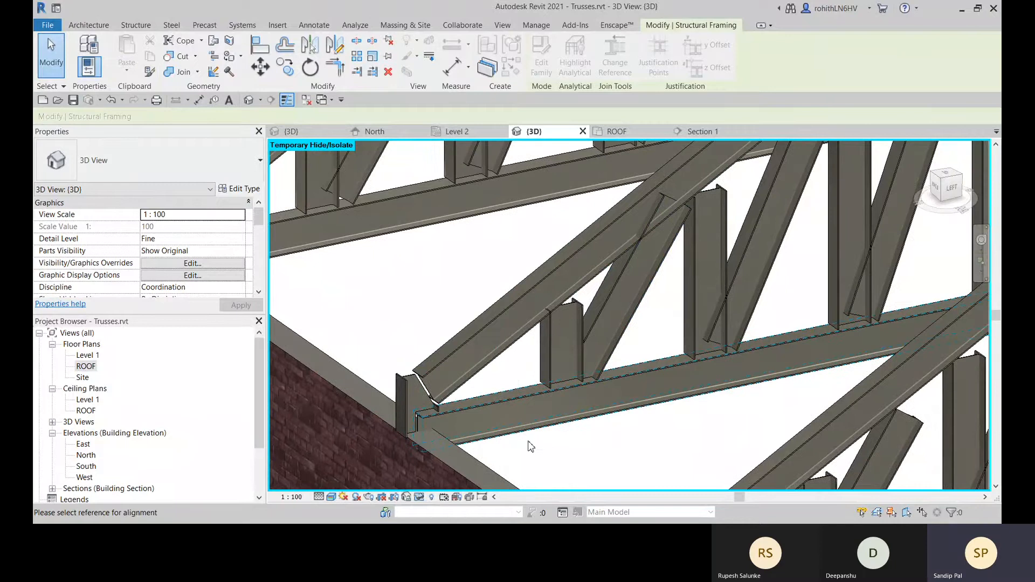
{"action": "key", "text": "Escape"}
{"action": "key", "text": "Escape"}
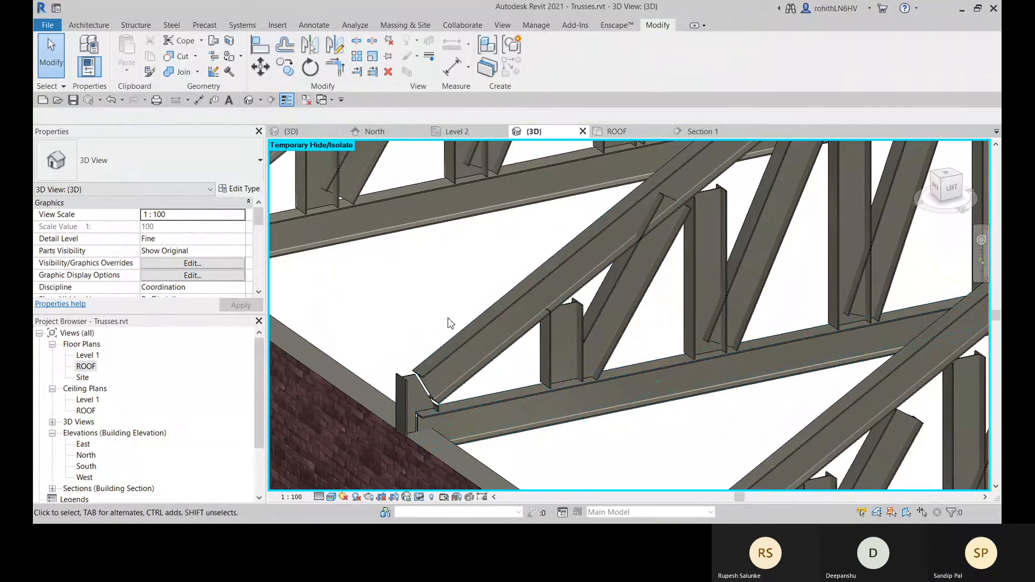
{"action": "left_click", "coordinate": [663, 263]}
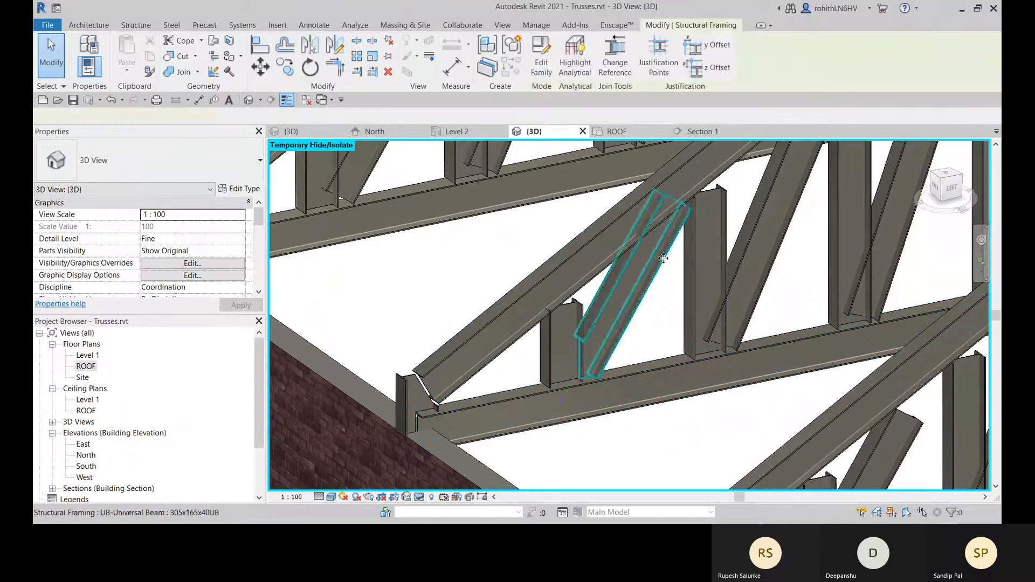
{"action": "left_click", "coordinate": [626, 437]}
Step: Examine the trusses' eave ends from several angles, checking how the diagonal and vertical webs meet the chords and each other
{"action": "scroll", "coordinate": [642, 410], "scroll_direction": "down", "scroll_amount": 5}
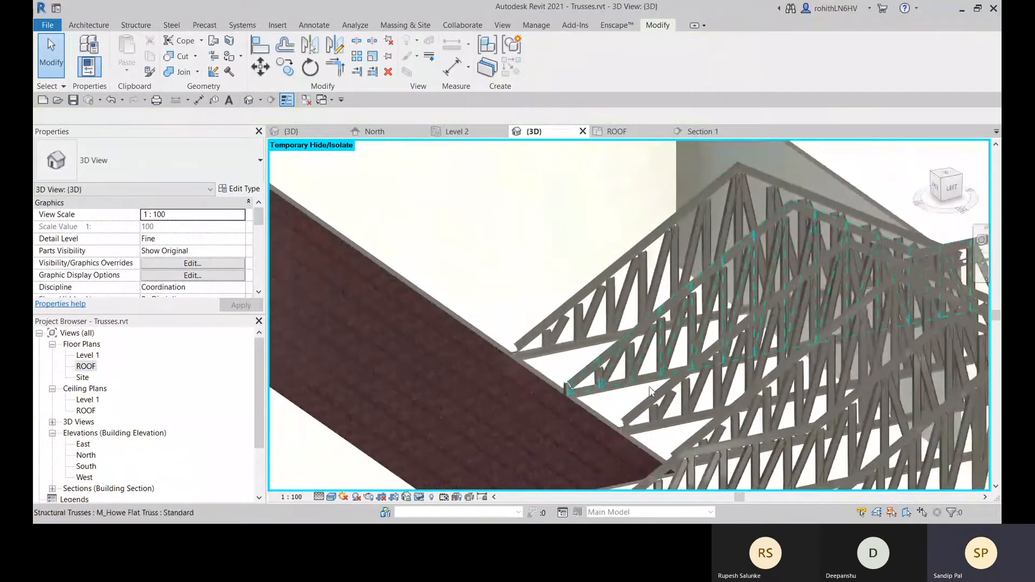
{"action": "middle_click_drag", "start_coordinate": [651, 390], "coordinate": [710, 397], "text": "shift"}
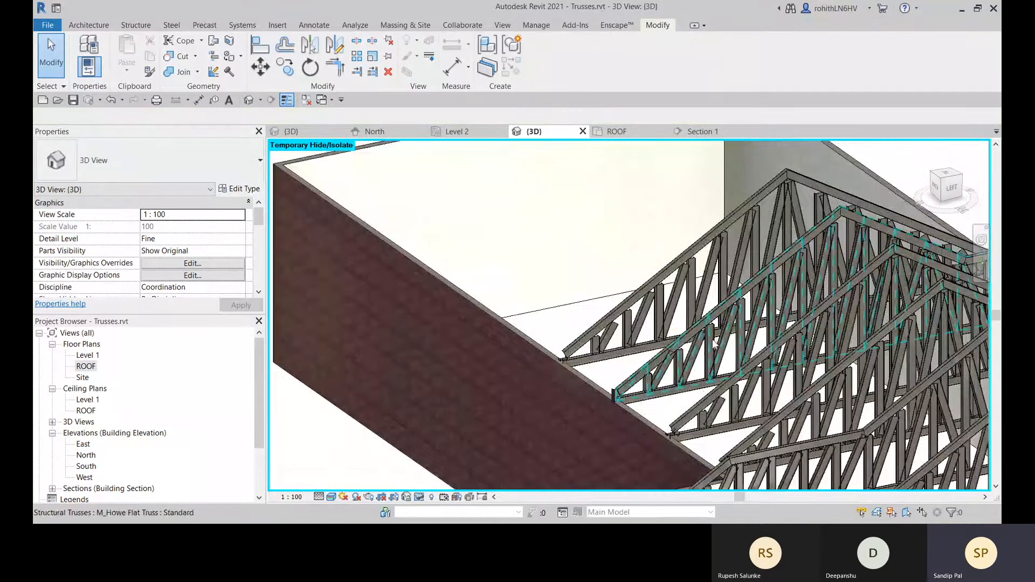
{"action": "scroll", "coordinate": [713, 347], "scroll_direction": "up", "scroll_amount": 10}
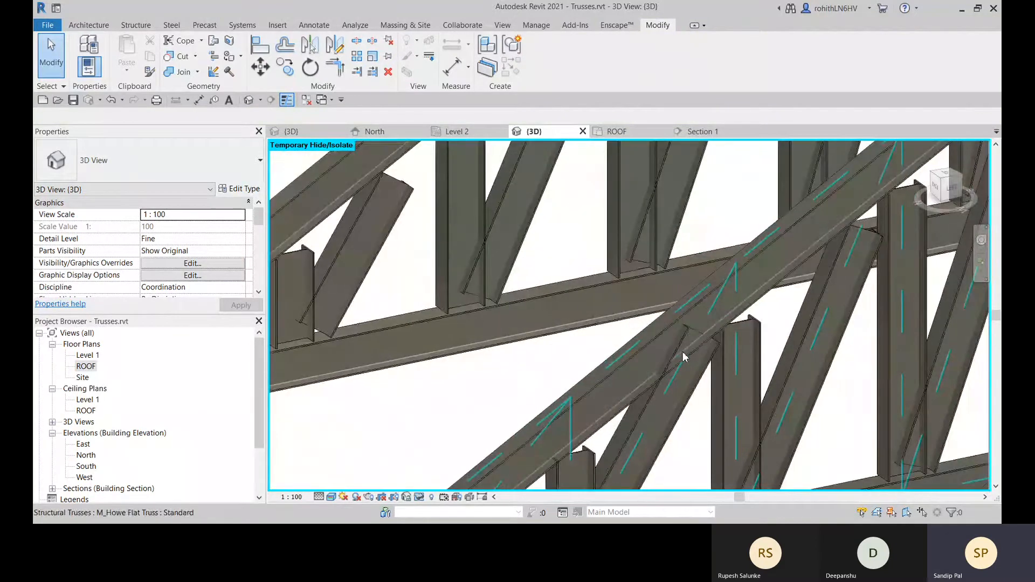
{"action": "scroll", "coordinate": [686, 356], "scroll_direction": "down", "scroll_amount": 5}
{"action": "middle_click_drag", "start_coordinate": [688, 357], "coordinate": [682, 401], "text": "shift"}
{"action": "scroll", "coordinate": [634, 413], "scroll_direction": "up", "scroll_amount": 5}
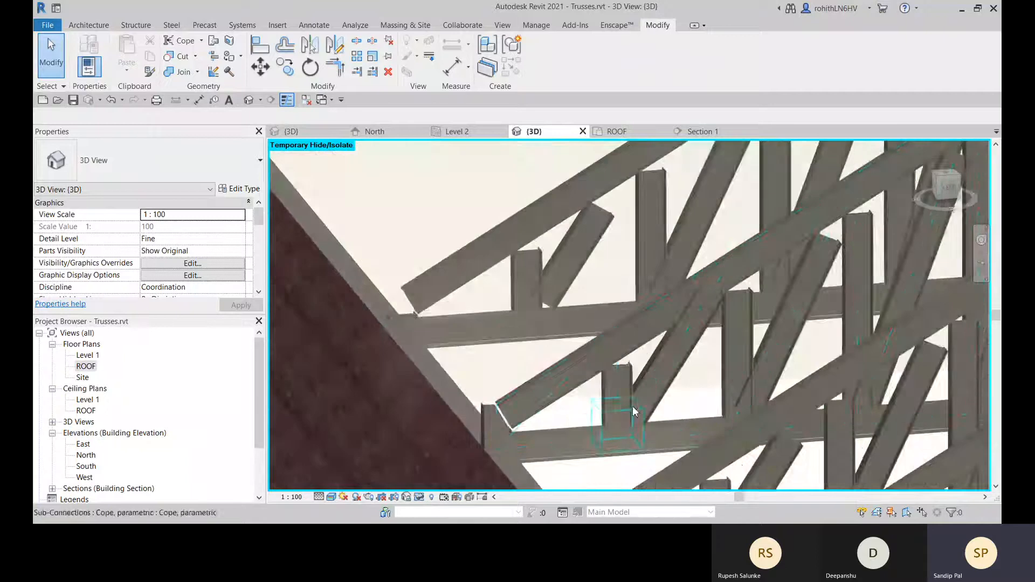
{"action": "scroll", "coordinate": [570, 359], "scroll_direction": "down", "scroll_amount": 4}
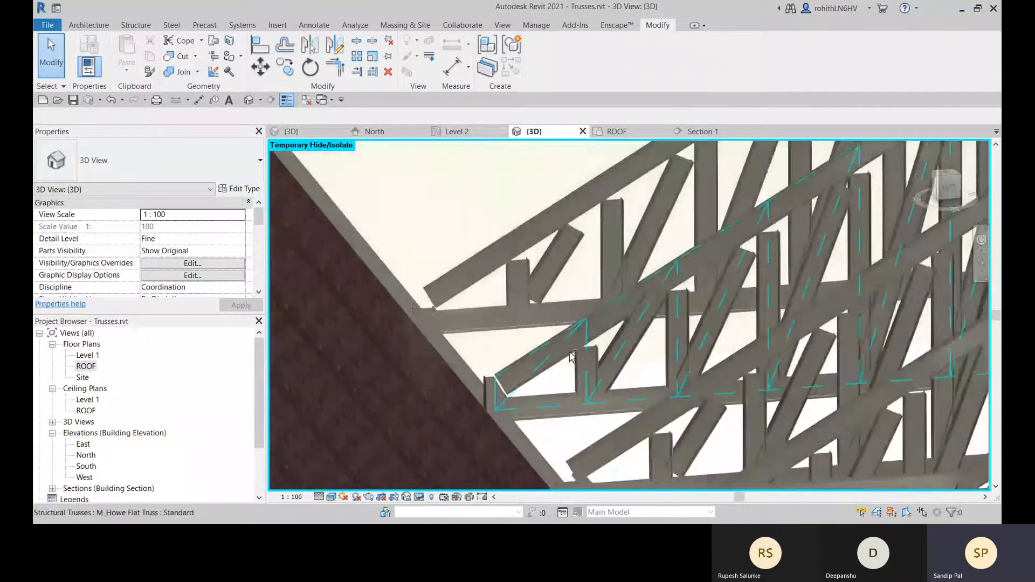
{"action": "middle_click_drag", "start_coordinate": [570, 358], "coordinate": [531, 374], "text": "shift"}
{"action": "scroll", "coordinate": [625, 375], "scroll_direction": "up", "scroll_amount": 4}
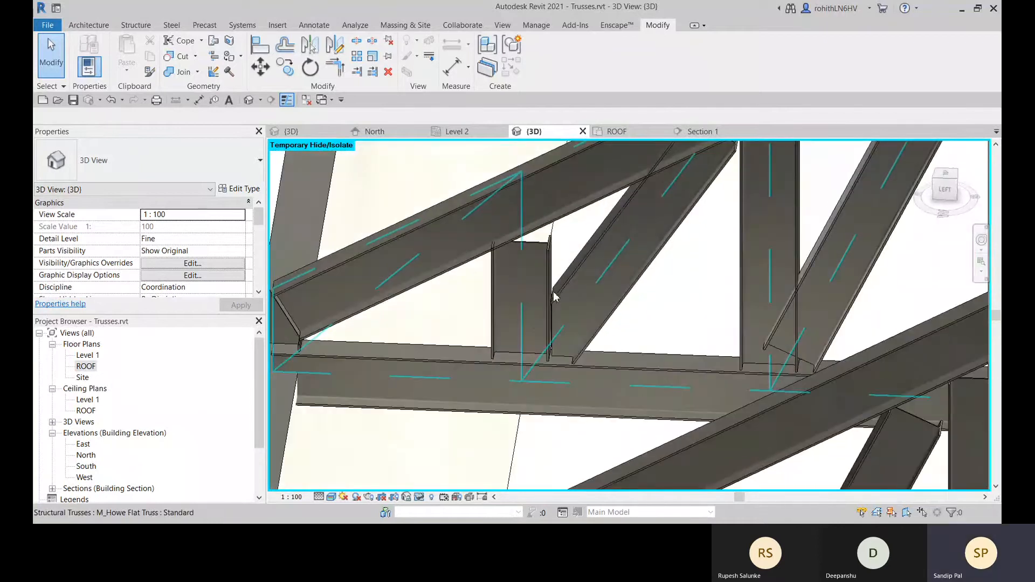
{"action": "middle_click_drag", "start_coordinate": [600, 287], "coordinate": [559, 381], "text": "shift"}
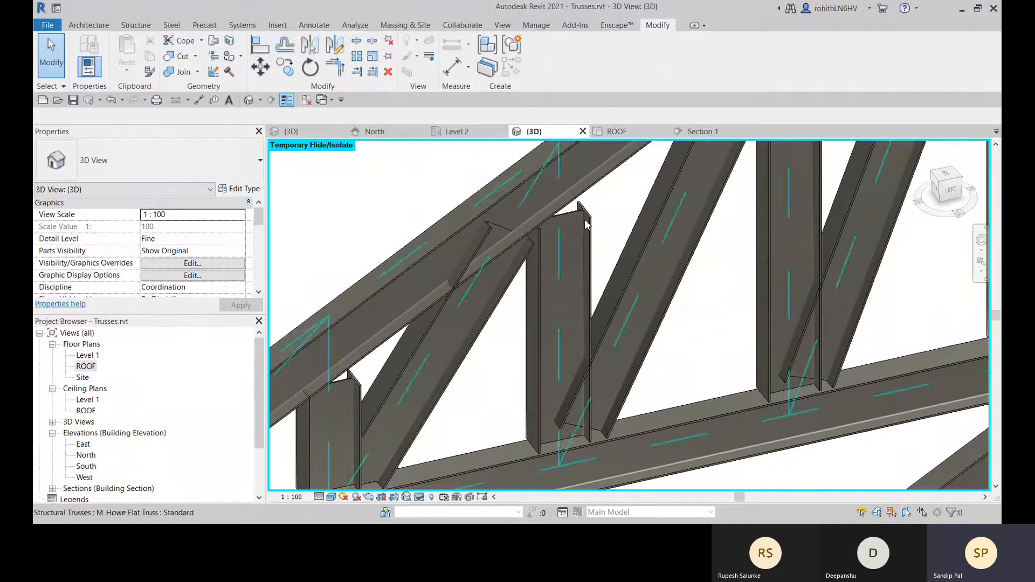
Step: Try coping the second vertical web against the second diagonal web, inspect the cut flange, and undo the cope
{"action": "left_click", "coordinate": [182, 56]}
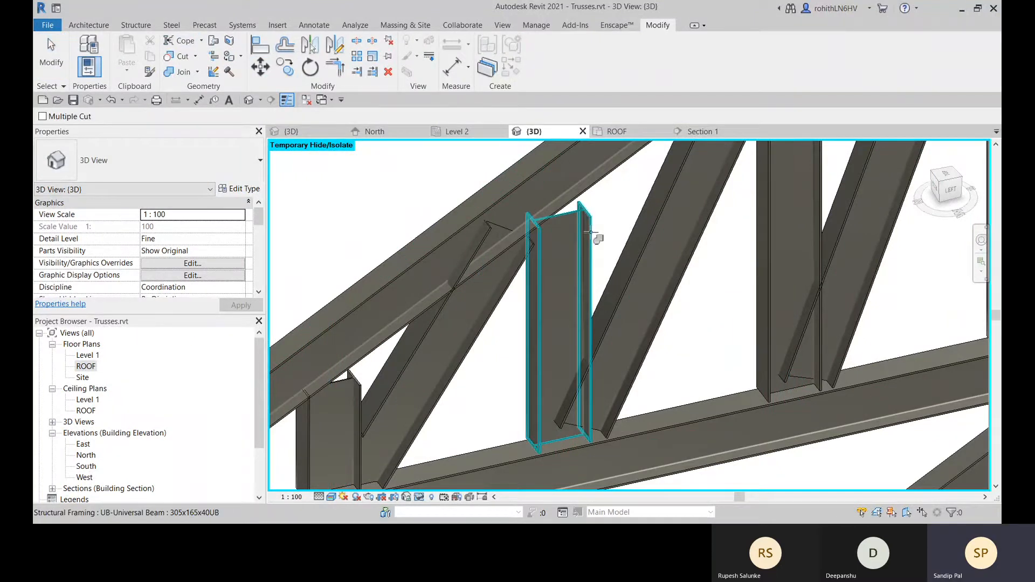
{"action": "left_click", "coordinate": [591, 233]}
{"action": "left_click", "coordinate": [618, 300]}
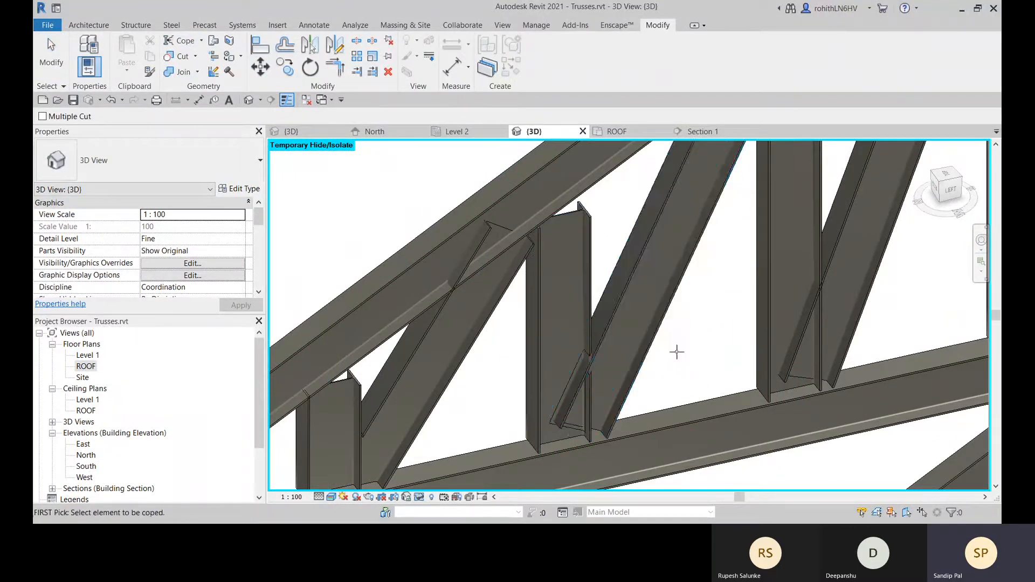
{"action": "scroll", "coordinate": [590, 381], "scroll_direction": "up", "scroll_amount": 5}
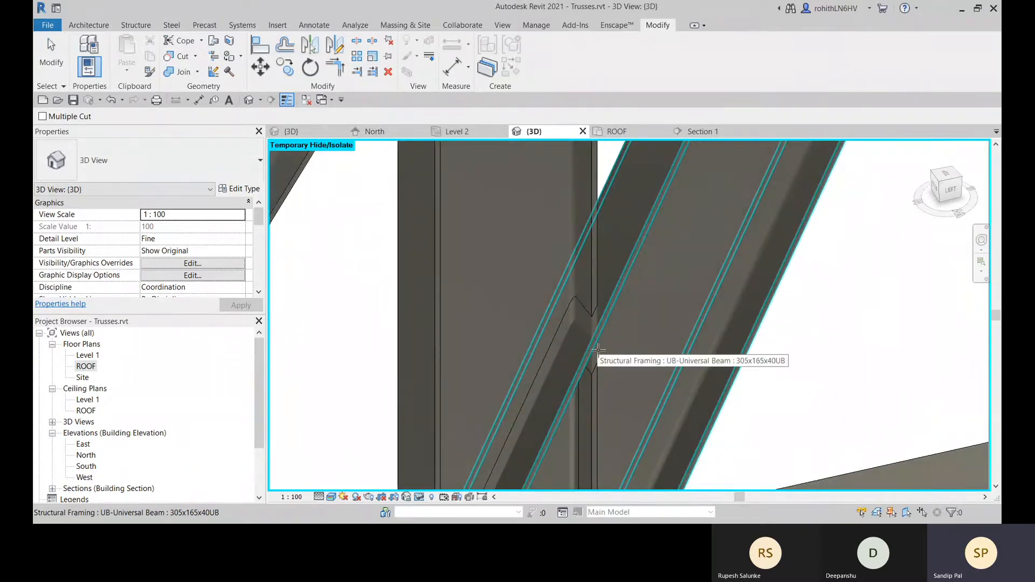
{"action": "scroll", "coordinate": [625, 291], "scroll_direction": "down", "scroll_amount": 4}
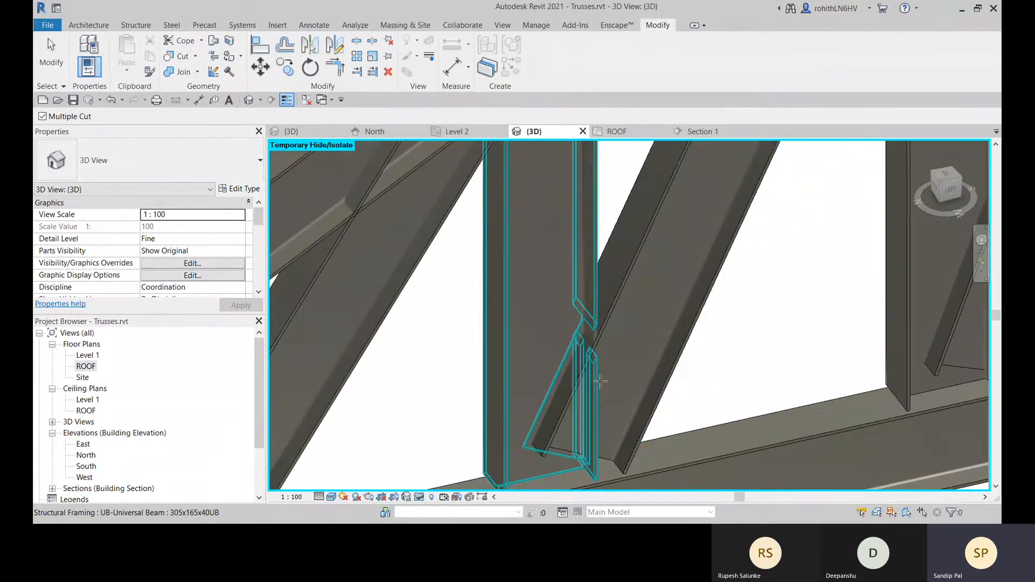
{"action": "scroll", "coordinate": [601, 381], "scroll_direction": "down", "scroll_amount": 4}
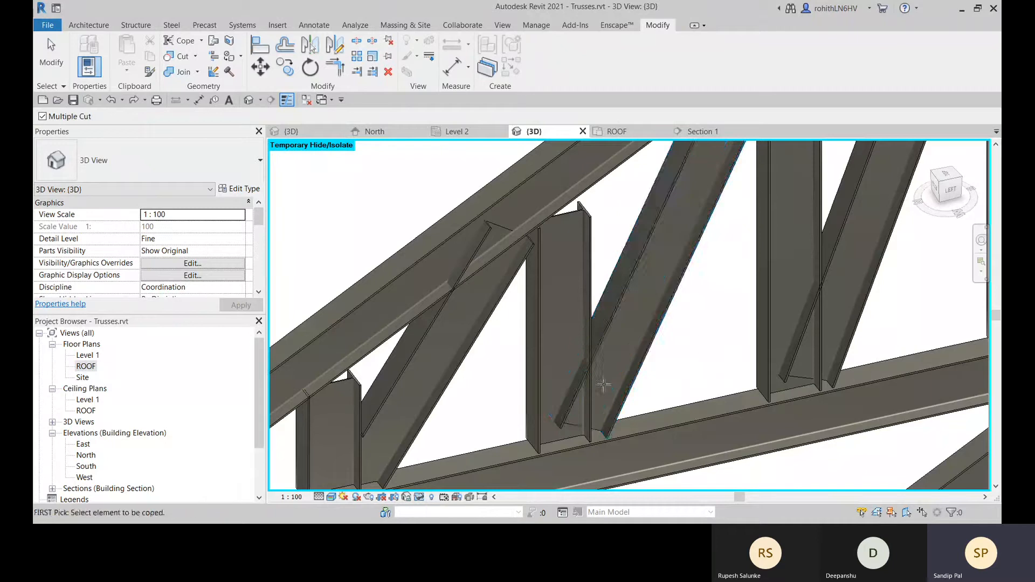
{"action": "scroll", "coordinate": [608, 310], "scroll_direction": "up", "scroll_amount": 4}
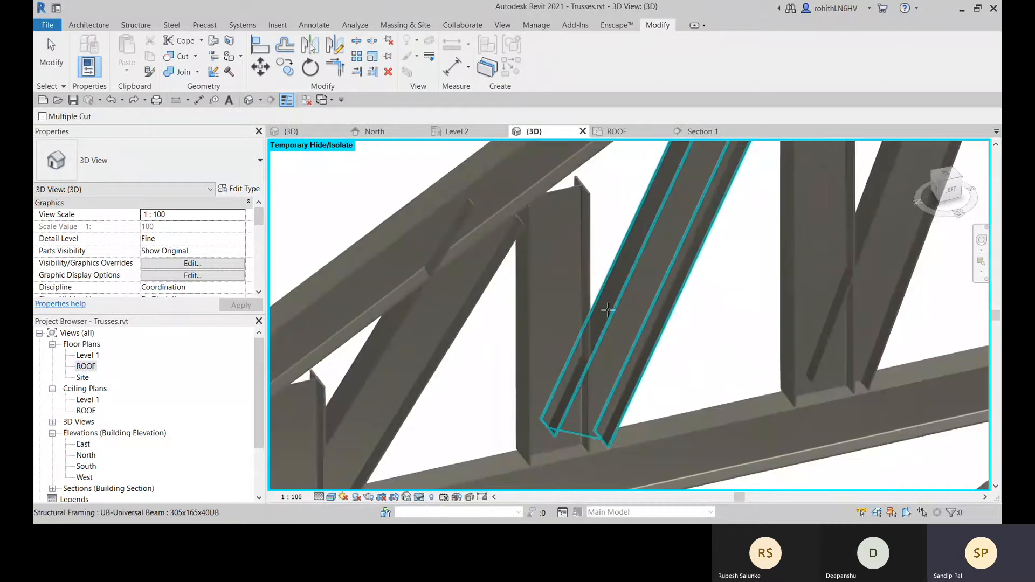
Step: Cope the lower ends of the second and third diagonal webs against their adjoining vertical webs
{"action": "left_click", "coordinate": [211, 72]}
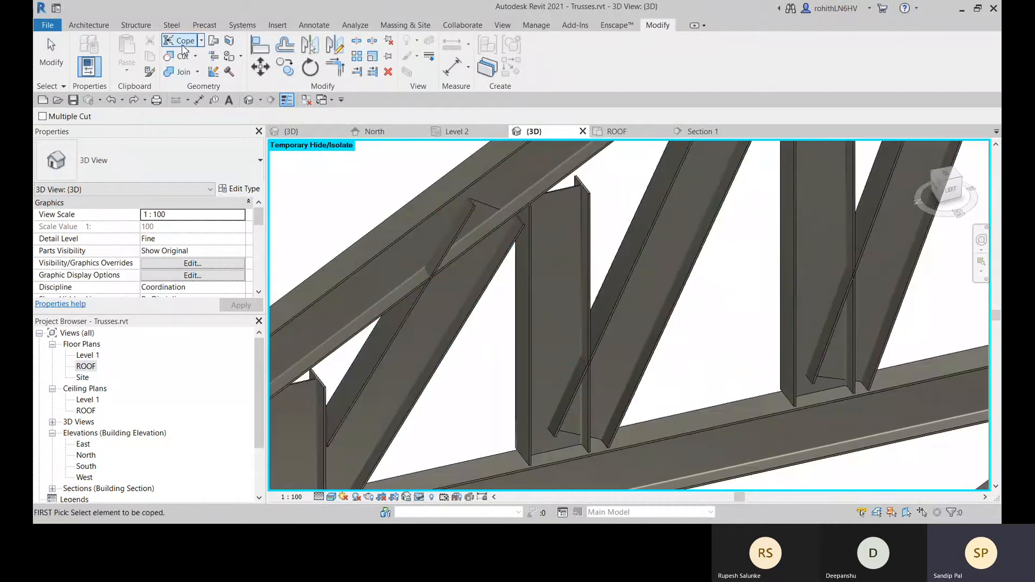
{"action": "middle_click_drag", "start_coordinate": [571, 302], "coordinate": [755, 264], "text": "shift"}
{"action": "scroll", "coordinate": [636, 346], "scroll_direction": "down", "scroll_amount": 4}
{"action": "left_click", "coordinate": [772, 253]}
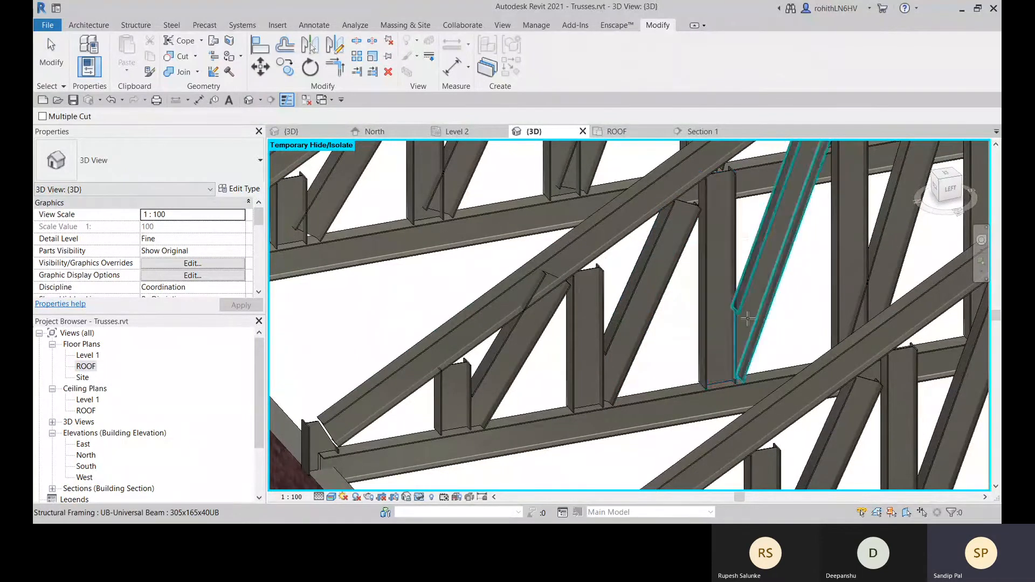
{"action": "middle_click_drag", "start_coordinate": [705, 351], "coordinate": [681, 270], "text": "shift"}
{"action": "key", "text": "Escape"}
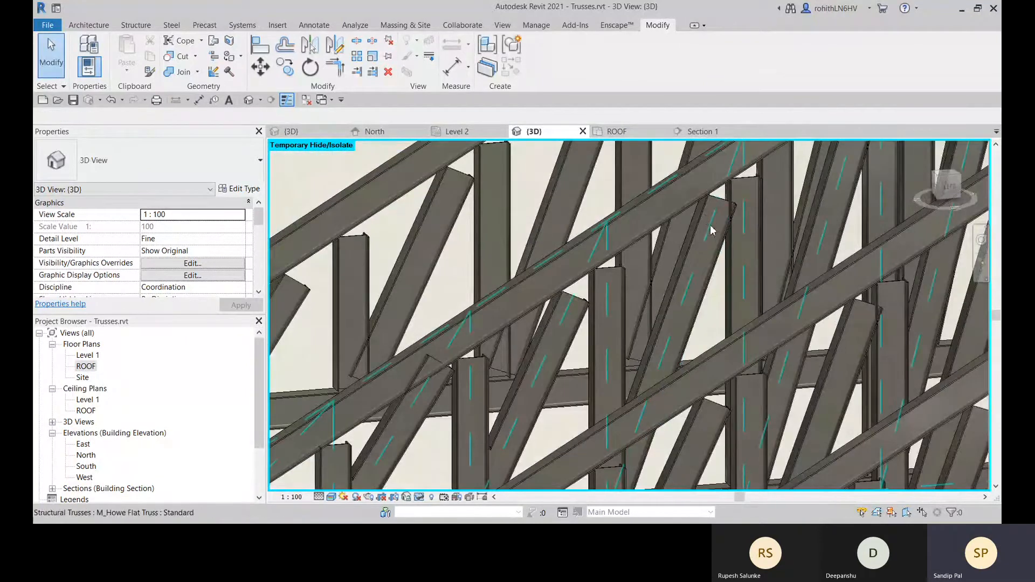
Step: Extend the third diagonal web's upper end into the sloping top chord, to a start join cutback of about -286
{"action": "left_click", "coordinate": [705, 213]}
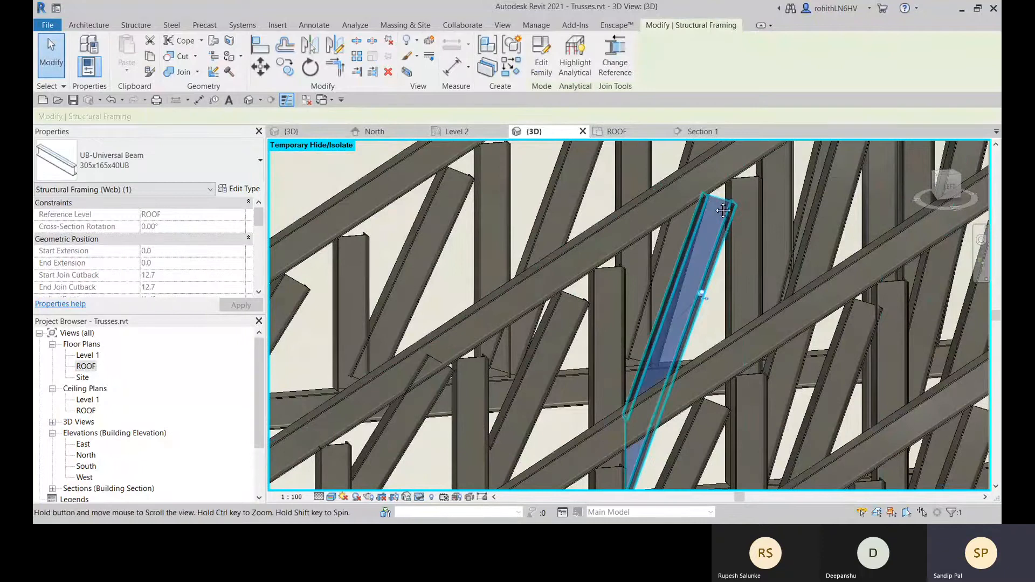
{"action": "middle_click_drag", "start_coordinate": [724, 216], "coordinate": [723, 231]}
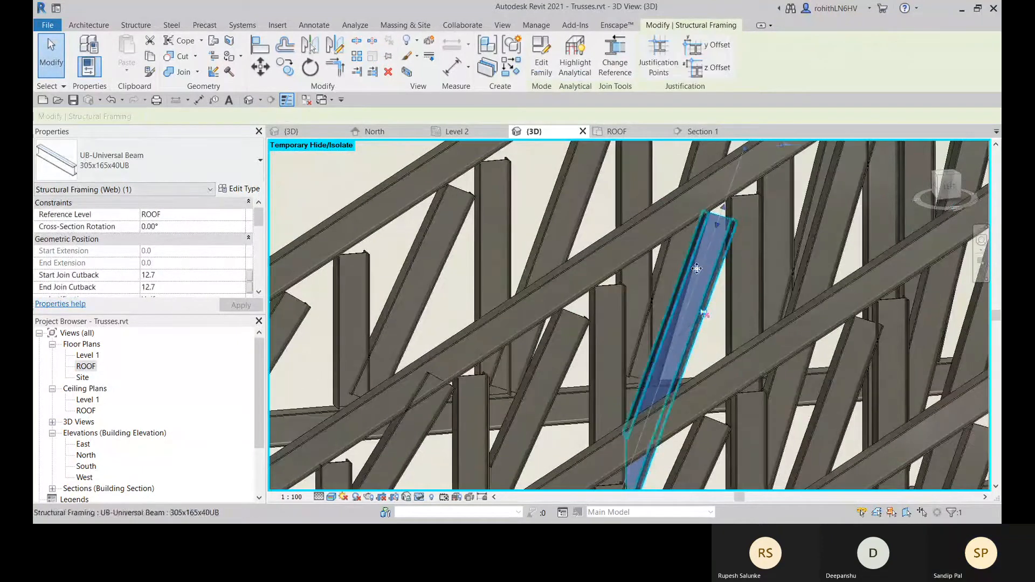
{"action": "left_click_drag", "start_coordinate": [724, 210], "coordinate": [733, 183]}
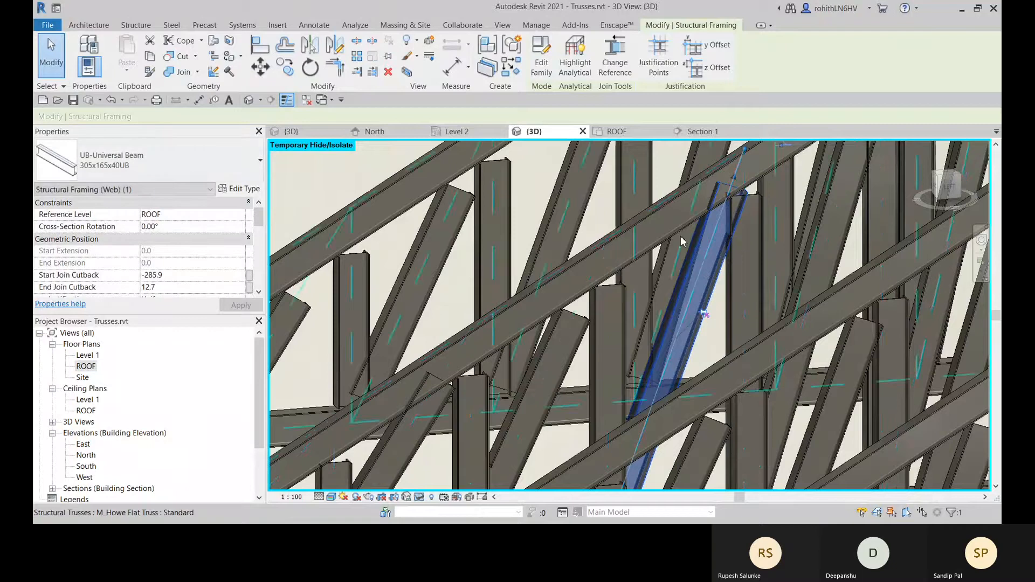
{"action": "left_click", "coordinate": [679, 202]}
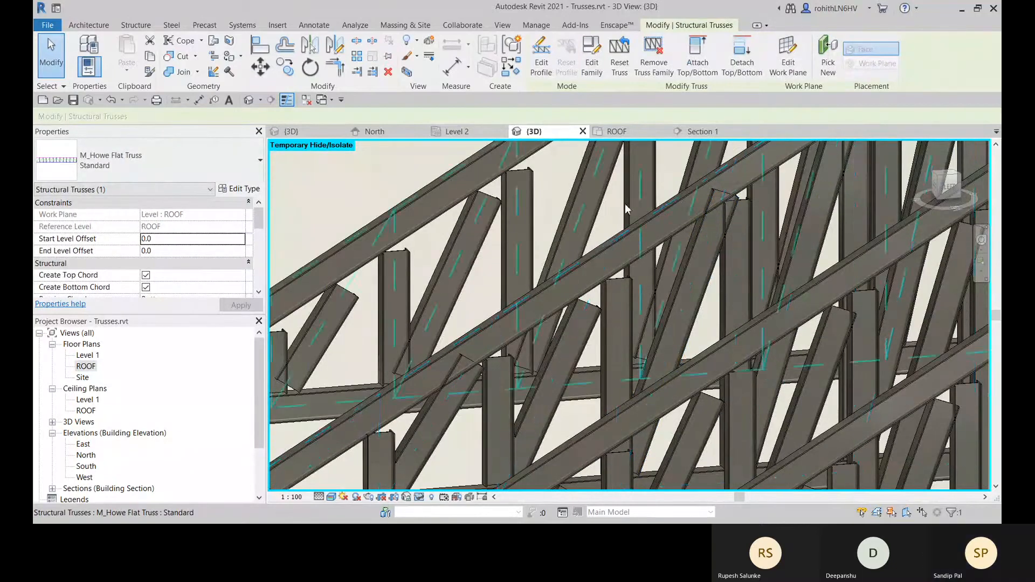
Step: Cope the extended upper end of the third diagonal web against the sloping top chord
{"action": "scroll", "coordinate": [664, 225], "scroll_direction": "down", "scroll_amount": 2}
{"action": "scroll", "coordinate": [674, 243], "scroll_direction": "up", "scroll_amount": 3}
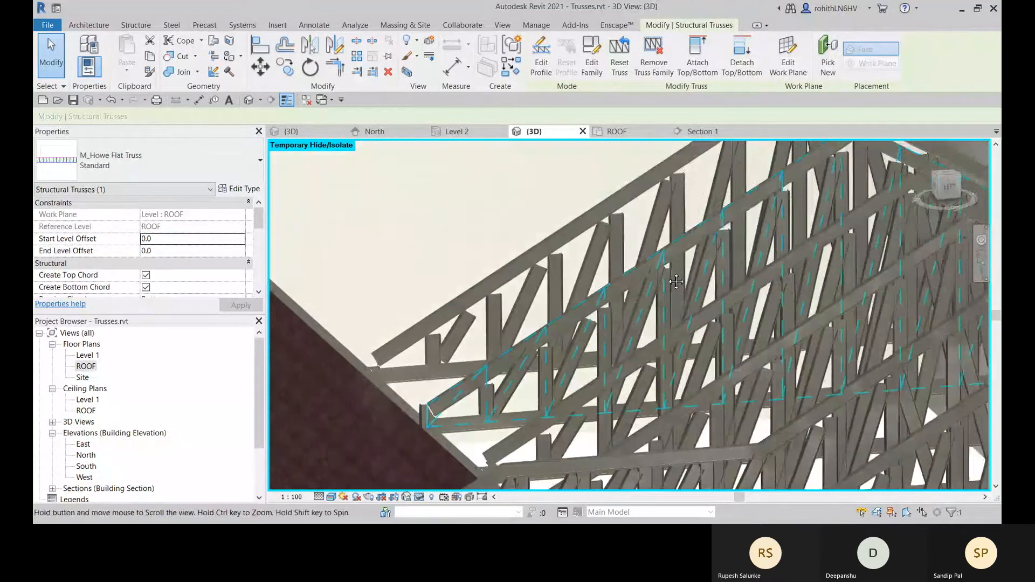
{"action": "left_click", "coordinate": [679, 252]}
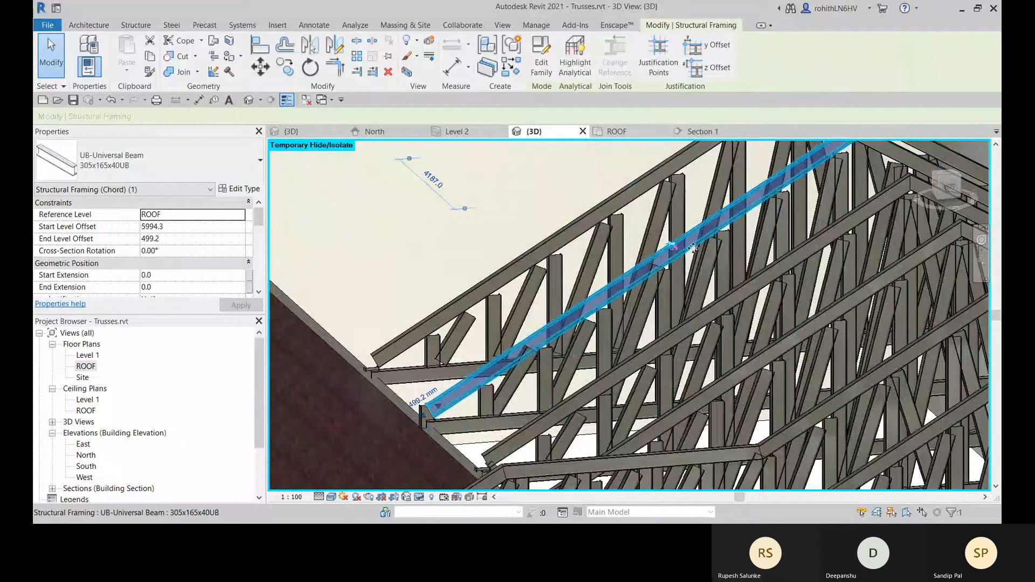
{"action": "key", "text": "Escape"}
{"action": "scroll", "coordinate": [693, 248], "scroll_direction": "up", "scroll_amount": 5}
{"action": "left_click", "coordinate": [213, 41]}
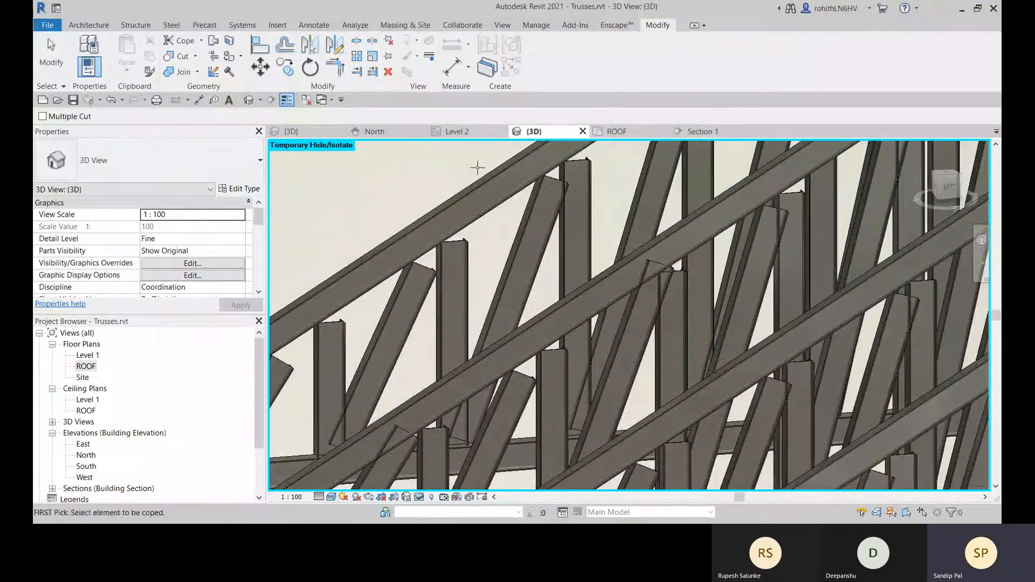
{"action": "left_click", "coordinate": [625, 345]}
{"action": "left_click", "coordinate": [699, 236]}
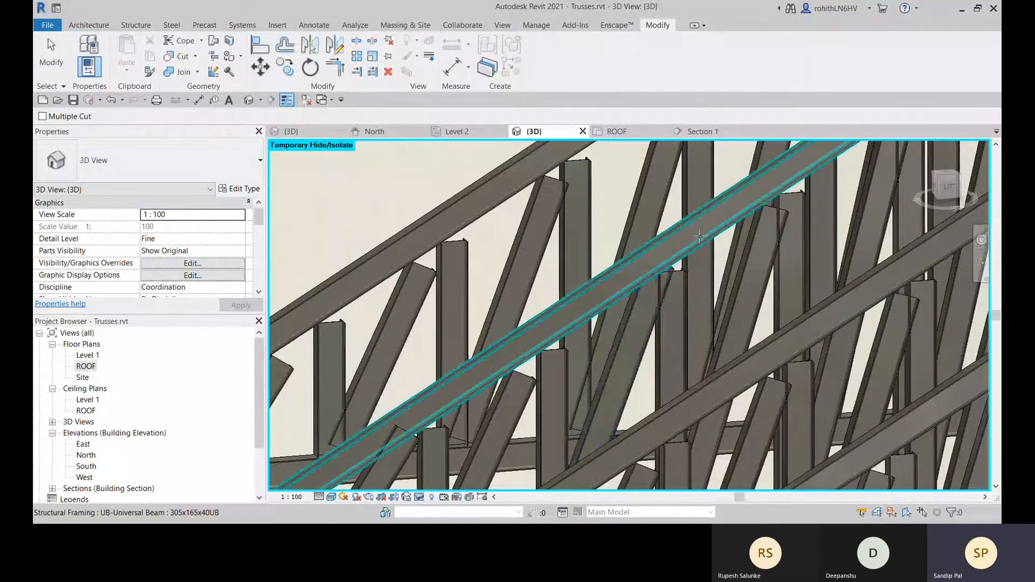
{"action": "mouse_move", "coordinate": [699, 236]}
{"action": "middle_mouse_down", "text": "shift"}
{"action": "mouse_move", "coordinate": [683, 285]}
{"action": "mouse_move", "coordinate": [658, 248]}
{"action": "mouse_move", "coordinate": [694, 287]}
{"action": "mouse_move", "coordinate": [610, 296]}
{"action": "mouse_move", "coordinate": [626, 301]}
{"action": "mouse_move", "coordinate": [606, 322]}
{"action": "mouse_move", "coordinate": [714, 233]}
{"action": "middle_mouse_up", "text": "shift"}
{"action": "scroll", "coordinate": [611, 295], "scroll_direction": "down", "scroll_amount": 3}
{"action": "key", "text": "Escape"}
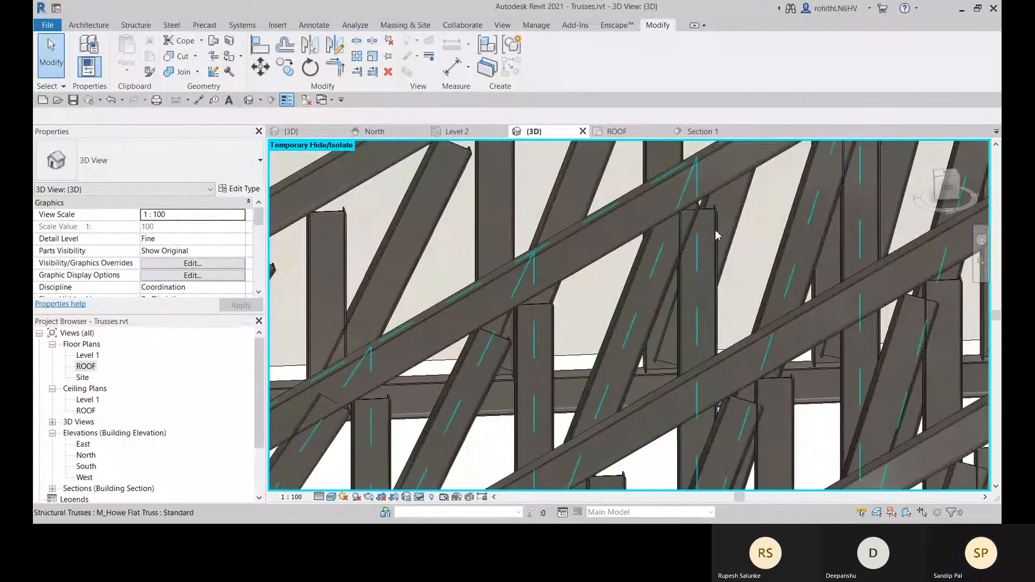
Step: Extend the upper end of the vertical web beside the coped diagonal into the sloping top chord, to an end join cutback of about -88
{"action": "key", "text": "Tab"}
{"action": "left_click", "coordinate": [717, 227]}
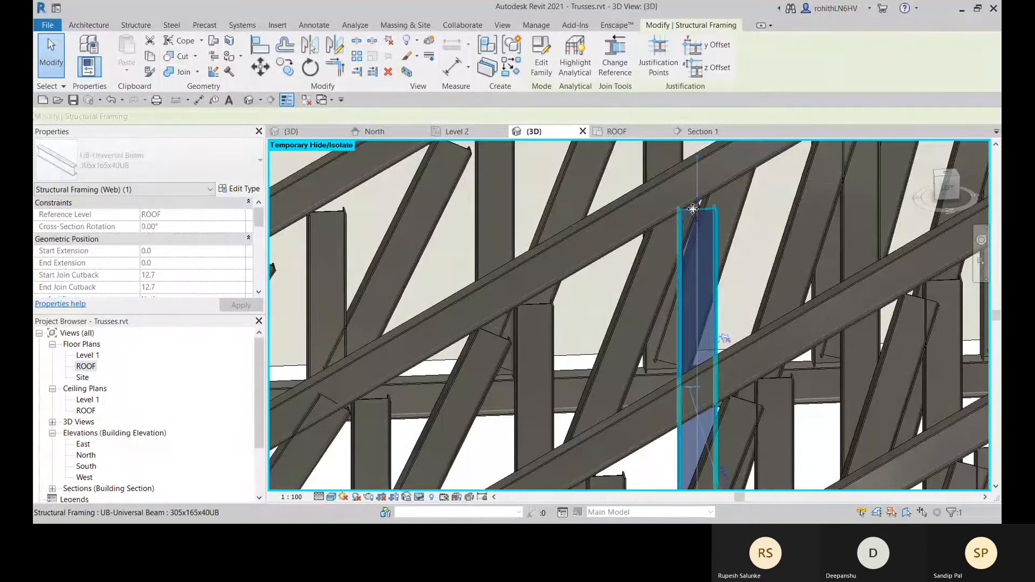
{"action": "left_click_drag", "start_coordinate": [695, 201], "coordinate": [698, 180]}
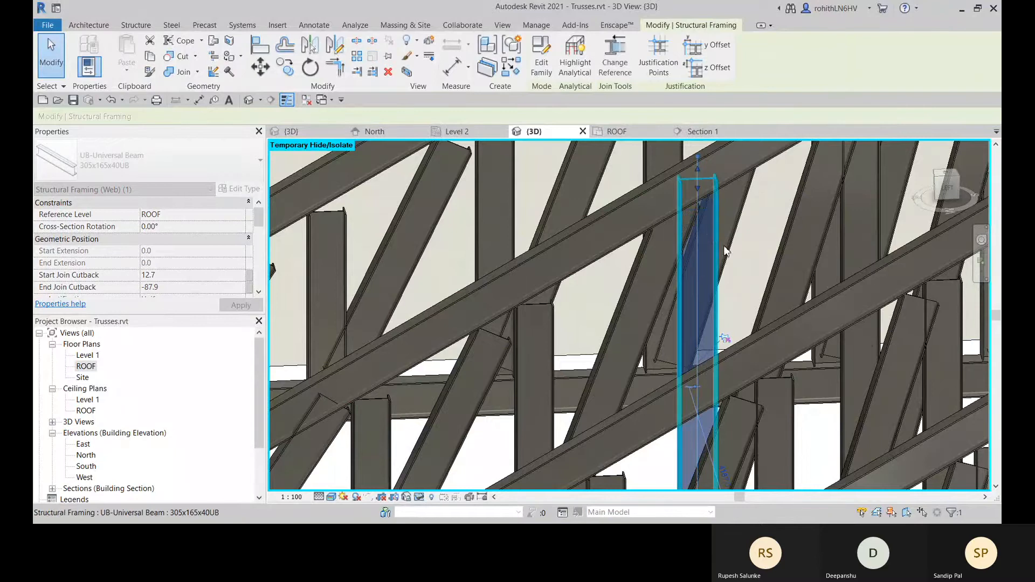
{"action": "left_click", "coordinate": [774, 229]}
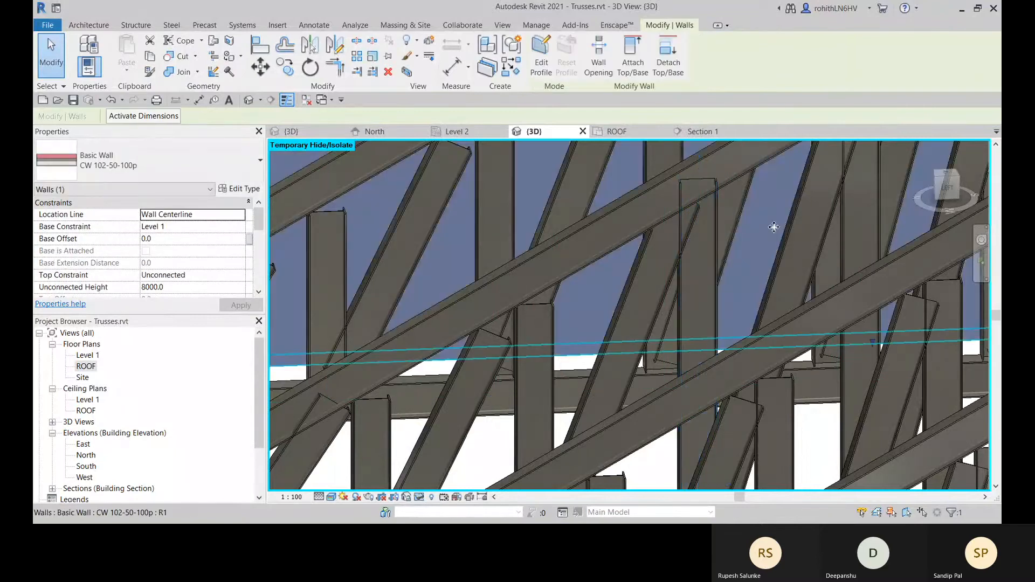
Step: Cope the vertical web member against the underside of the truss's sloping top chord
{"action": "middle_click_drag", "start_coordinate": [774, 227], "coordinate": [766, 237], "text": "shift"}
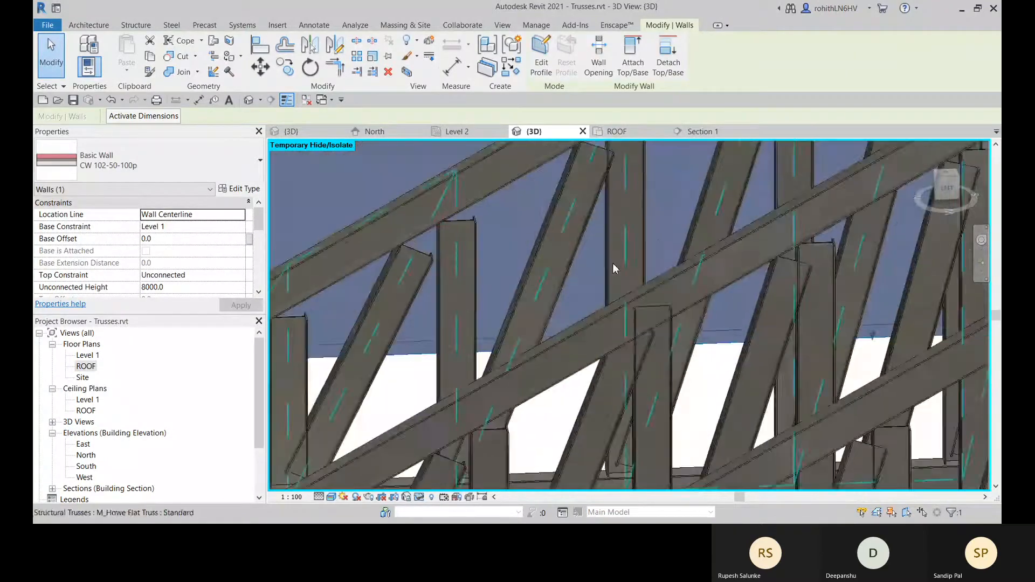
{"action": "middle_click_drag", "start_coordinate": [615, 263], "coordinate": [672, 288]}
{"action": "scroll", "coordinate": [591, 356], "scroll_direction": "down", "scroll_amount": 5}
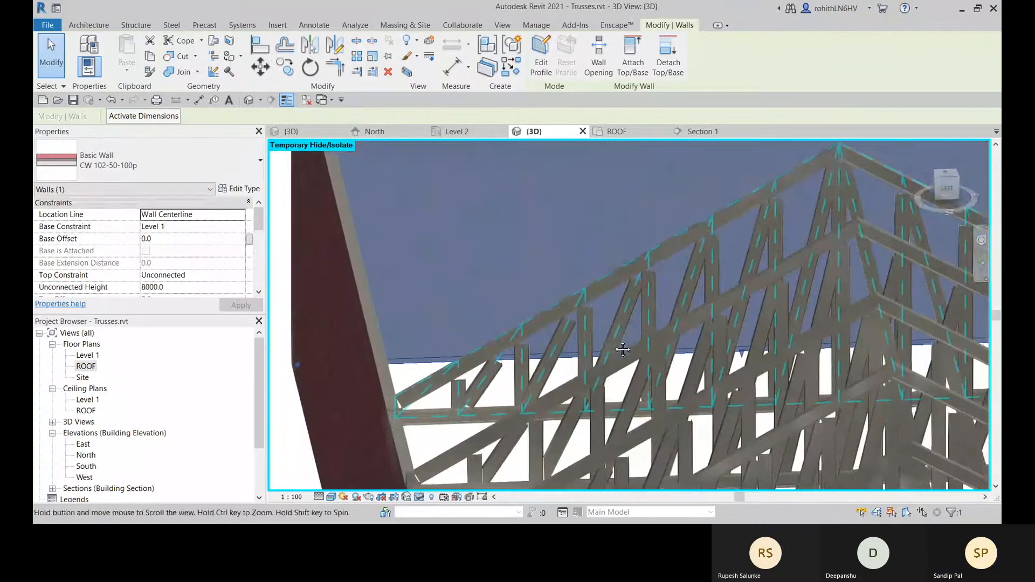
{"action": "middle_click_drag", "start_coordinate": [647, 336], "coordinate": [719, 343], "text": "shift"}
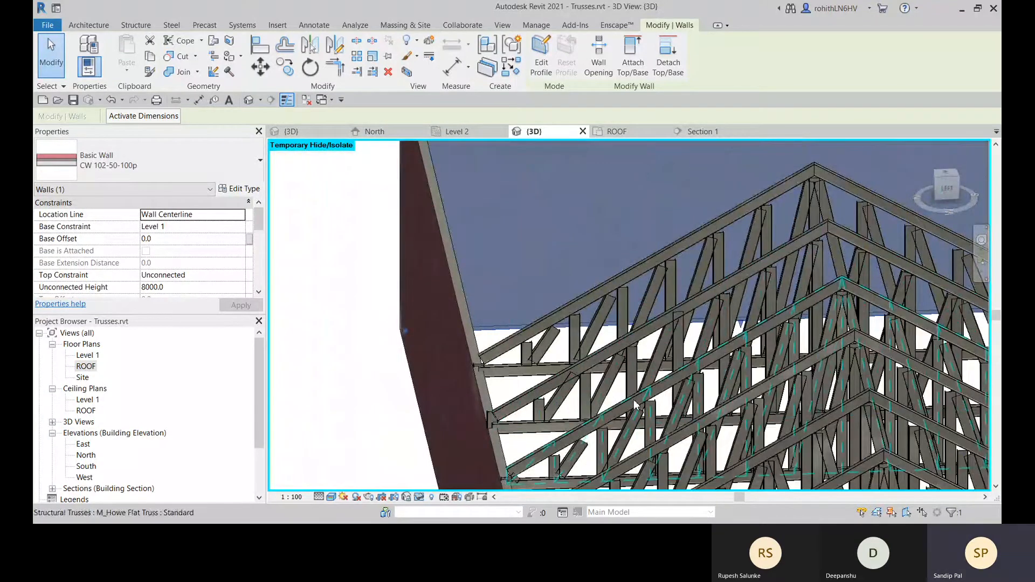
{"action": "middle_click_drag", "start_coordinate": [635, 405], "coordinate": [632, 296]}
{"action": "scroll", "coordinate": [632, 297], "scroll_direction": "up", "scroll_amount": 5}
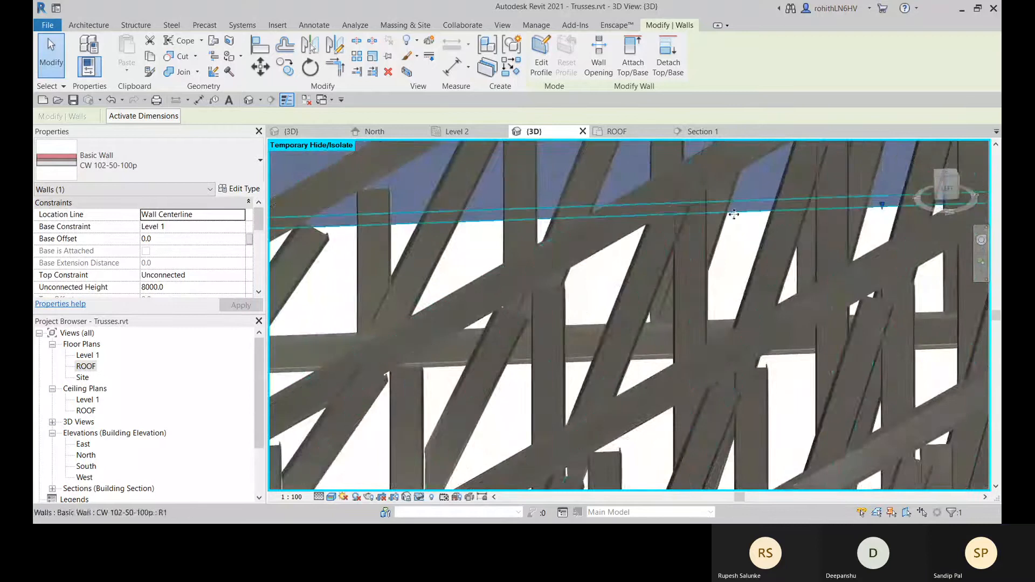
{"action": "left_click", "coordinate": [180, 56]}
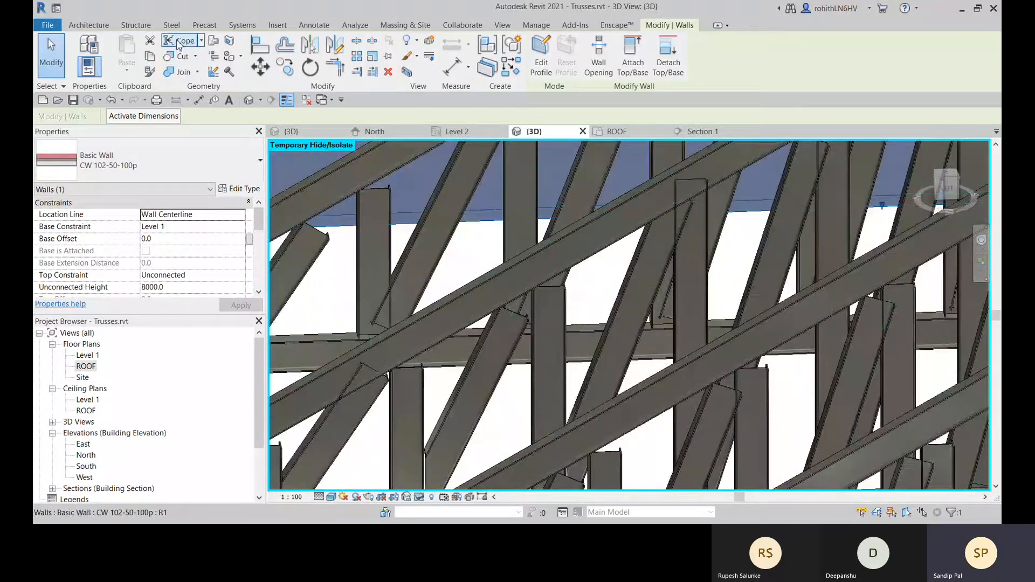
{"action": "left_click", "coordinate": [708, 238]}
{"action": "left_click", "coordinate": [739, 169]}
{"action": "scroll", "coordinate": [722, 231], "scroll_direction": "up", "scroll_amount": 2}
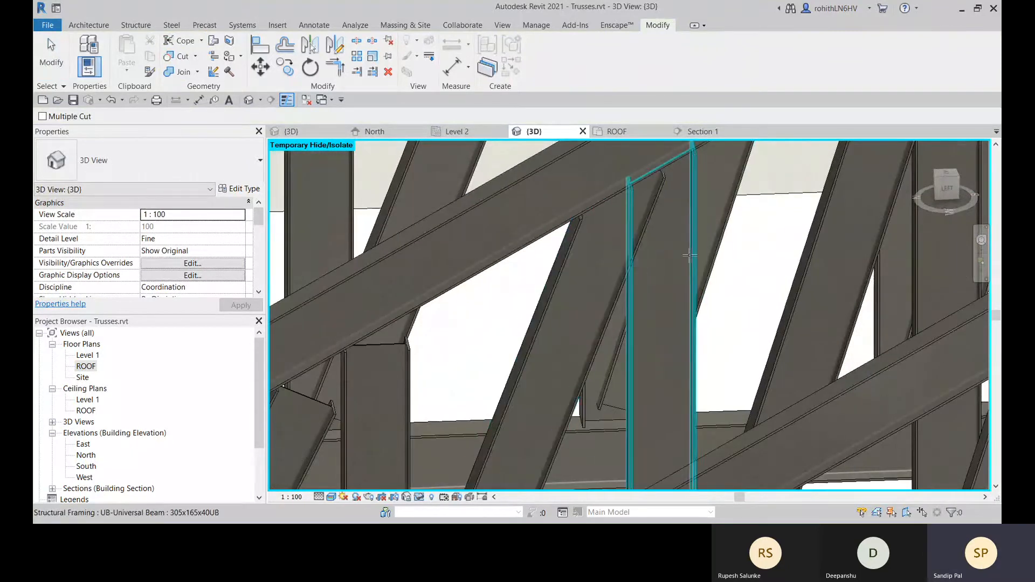
Step: Cope the adjacent diagonal web member against the same vertical web member
{"action": "left_click", "coordinate": [605, 315]}
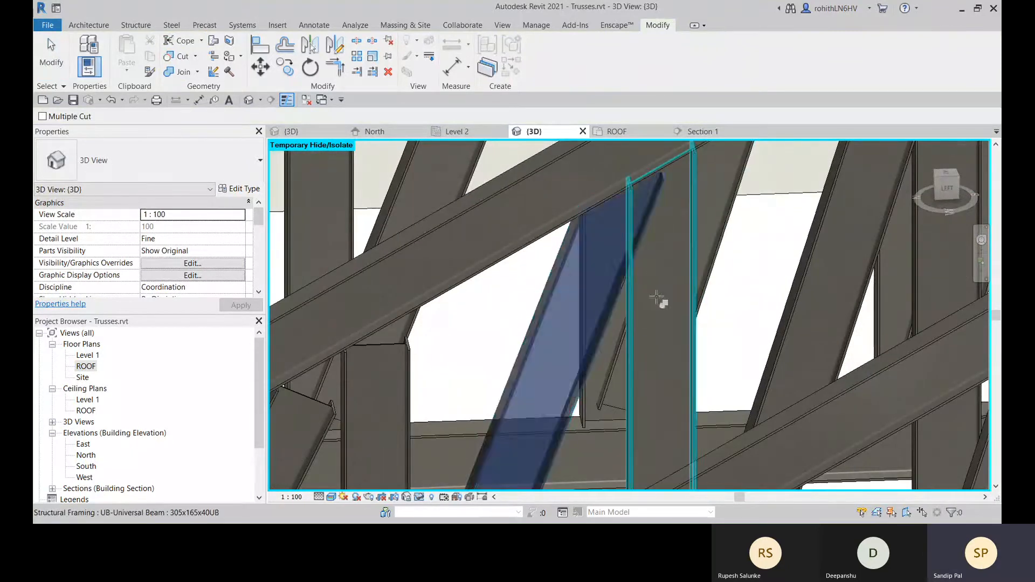
{"action": "left_click", "coordinate": [657, 298]}
{"action": "scroll", "coordinate": [640, 330], "scroll_direction": "down", "scroll_amount": 4}
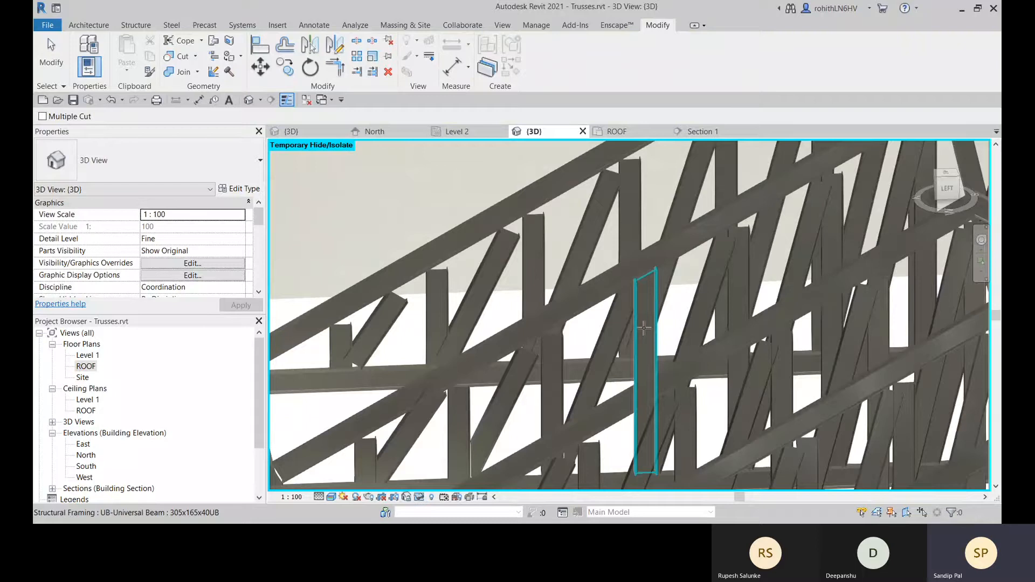
{"action": "middle_click_drag", "start_coordinate": [644, 328], "coordinate": [478, 316], "text": "shift"}
{"action": "scroll", "coordinate": [575, 315], "scroll_direction": "up", "scroll_amount": 3}
{"action": "scroll", "coordinate": [616, 276], "scroll_direction": "down", "scroll_amount": 2}
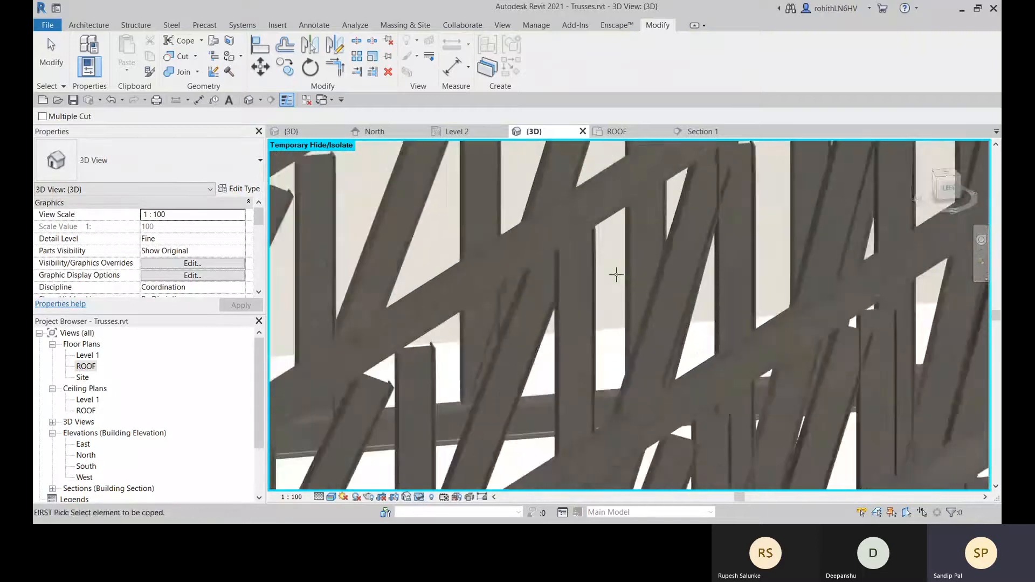
{"action": "scroll", "coordinate": [616, 275], "scroll_direction": "down", "scroll_amount": 4}
{"action": "middle_click_drag", "start_coordinate": [552, 339], "coordinate": [568, 337], "text": "shift"}
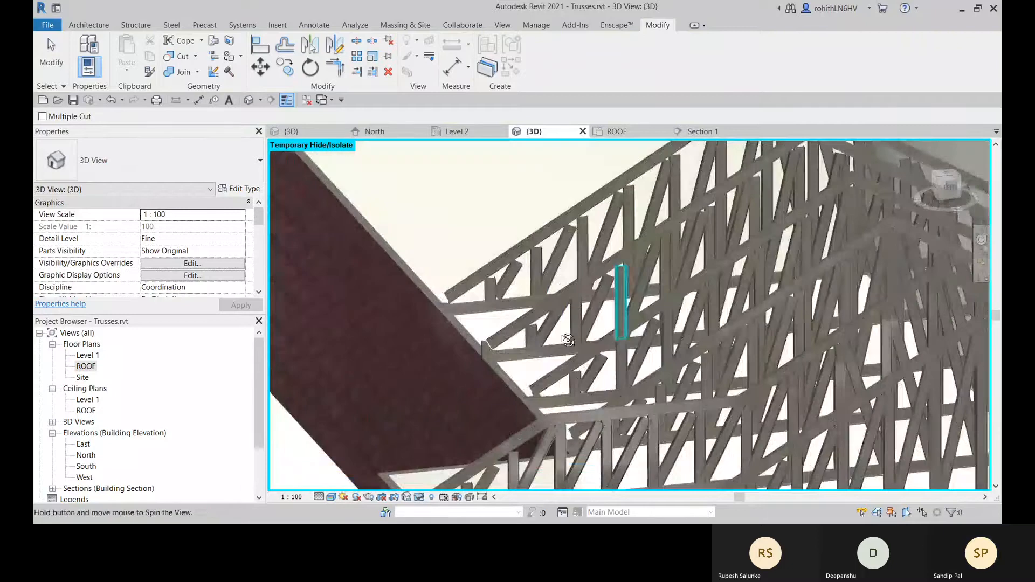
{"action": "scroll", "coordinate": [607, 291], "scroll_direction": "up", "scroll_amount": 4}
{"action": "key", "text": "Escape"}
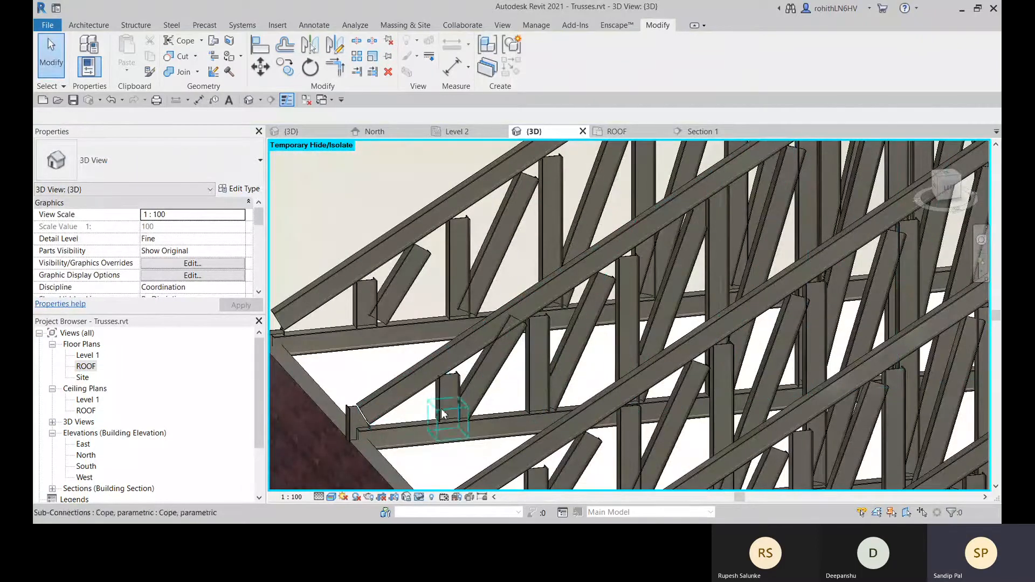
Step: Adjust the upper end of the short diagonal web nearest the truss's wall end so it overlaps the top chord
{"action": "scroll", "coordinate": [442, 415], "scroll_direction": "down", "scroll_amount": 4}
{"action": "middle_click_drag", "start_coordinate": [445, 411], "coordinate": [582, 292]}
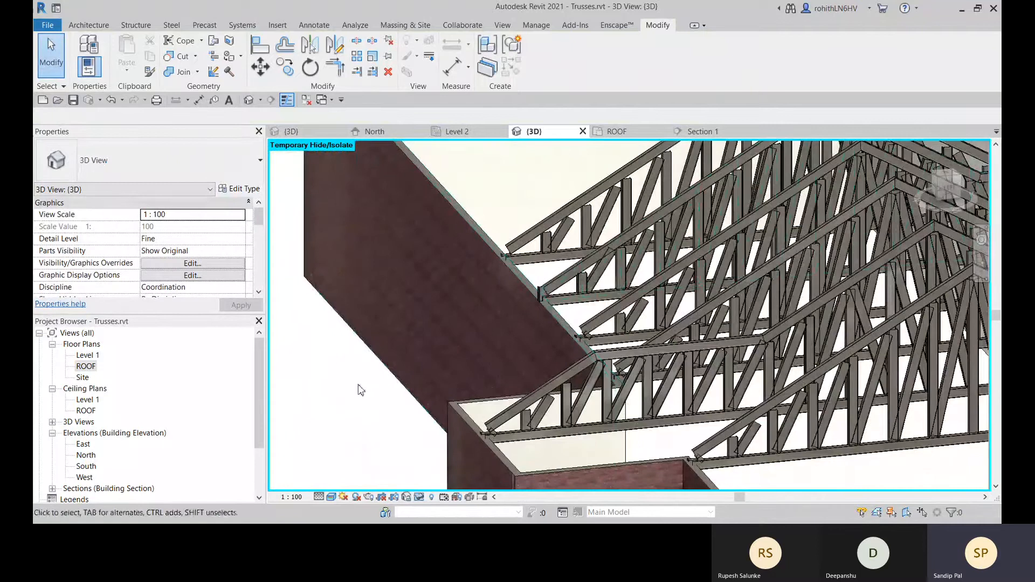
{"action": "scroll", "coordinate": [513, 323], "scroll_direction": "up", "scroll_amount": 4}
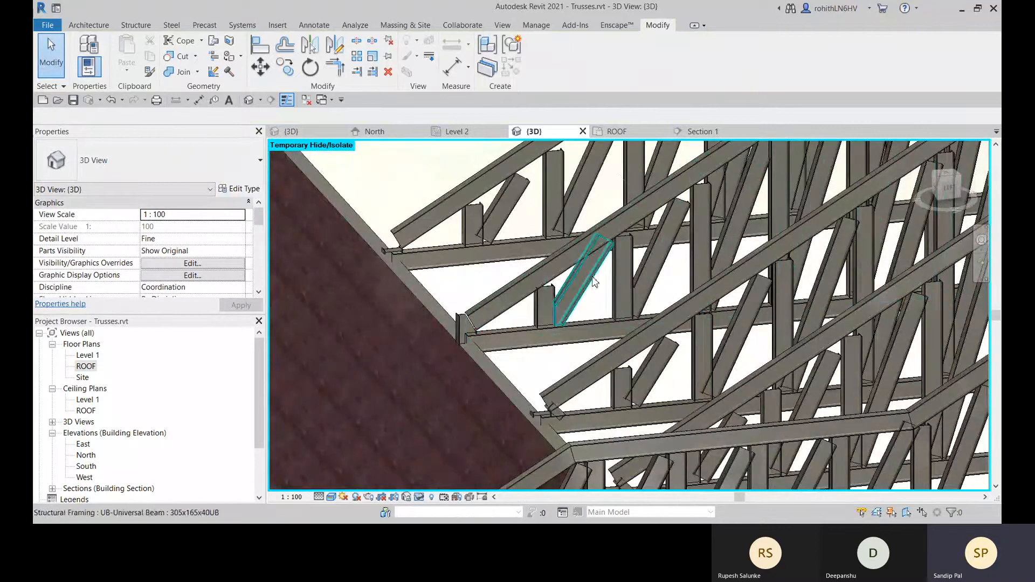
{"action": "left_click", "coordinate": [594, 282]}
{"action": "scroll", "coordinate": [591, 287], "scroll_direction": "up", "scroll_amount": 4}
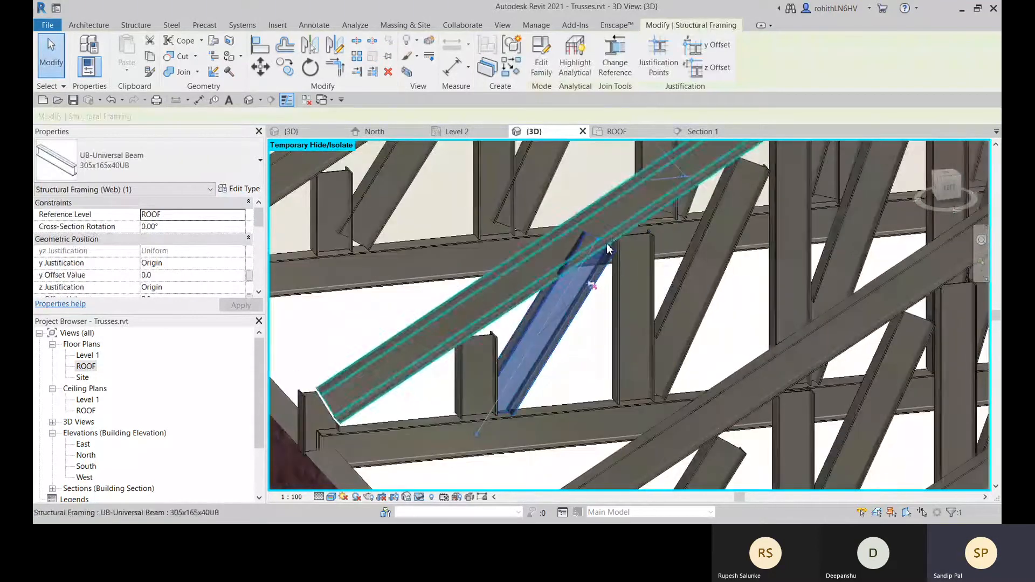
{"action": "left_click", "coordinate": [590, 285]}
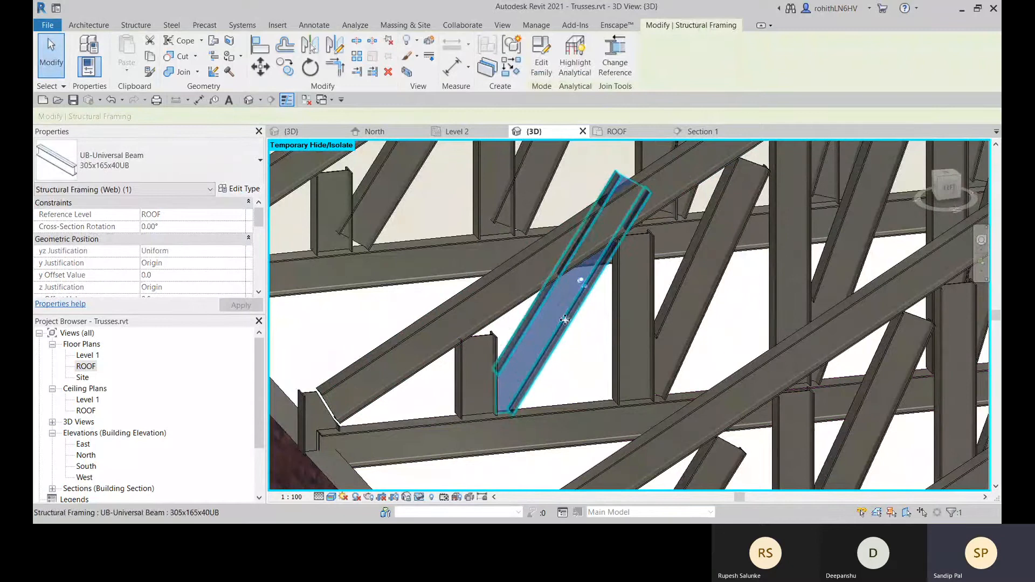
{"action": "left_click", "coordinate": [584, 283]}
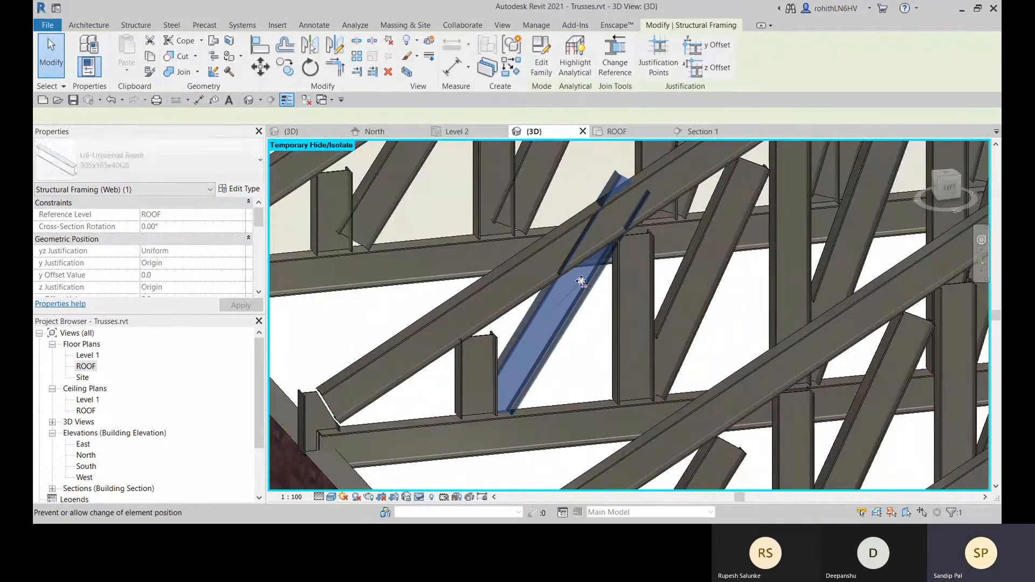
{"action": "left_click_drag", "start_coordinate": [635, 184], "coordinate": [617, 217]}
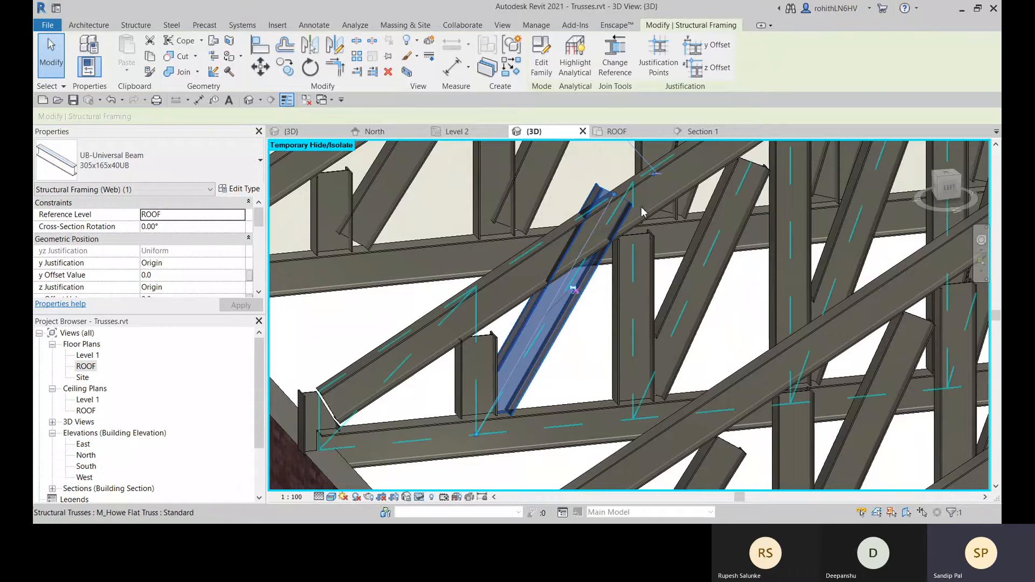
Step: Extend the upper end of the next diagonal web member into the top chord, to a start join cutback of -337.8
{"action": "scroll", "coordinate": [642, 206], "scroll_direction": "down", "scroll_amount": 5}
{"action": "middle_click_drag", "start_coordinate": [642, 206], "coordinate": [619, 274]}
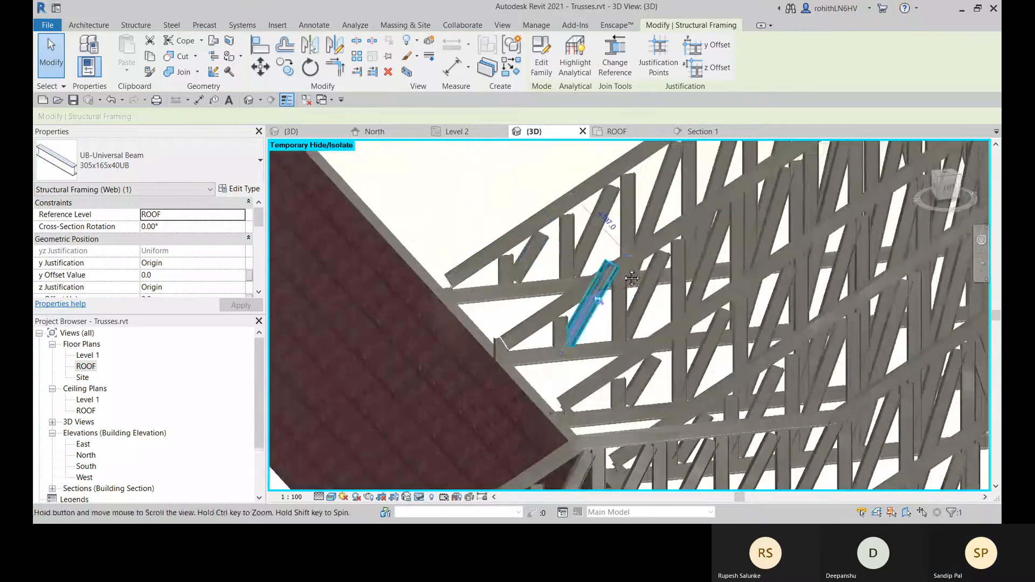
{"action": "scroll", "coordinate": [615, 281], "scroll_direction": "up", "scroll_amount": 2}
{"action": "scroll", "coordinate": [615, 280], "scroll_direction": "up", "scroll_amount": 5}
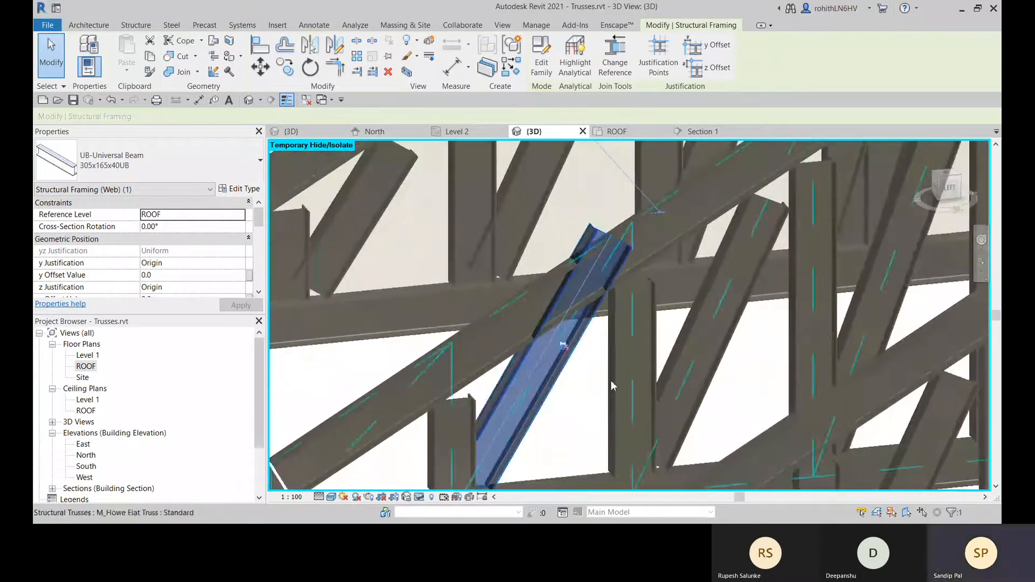
{"action": "key", "text": "Tab"}
{"action": "left_click", "coordinate": [714, 290]}
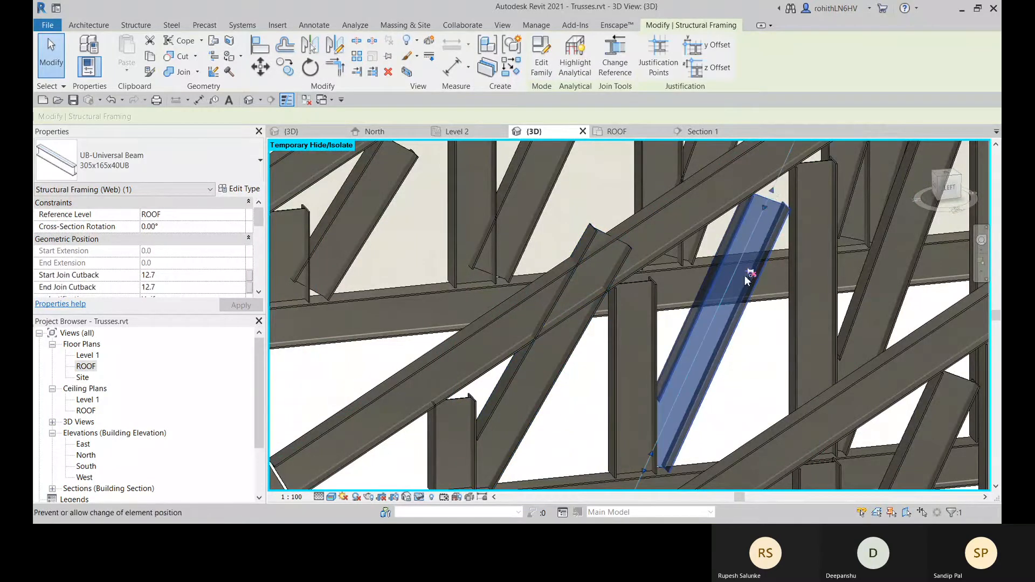
{"action": "left_click_drag", "start_coordinate": [771, 189], "coordinate": [780, 147]}
{"action": "scroll", "coordinate": [779, 239], "scroll_direction": "down", "scroll_amount": 2}
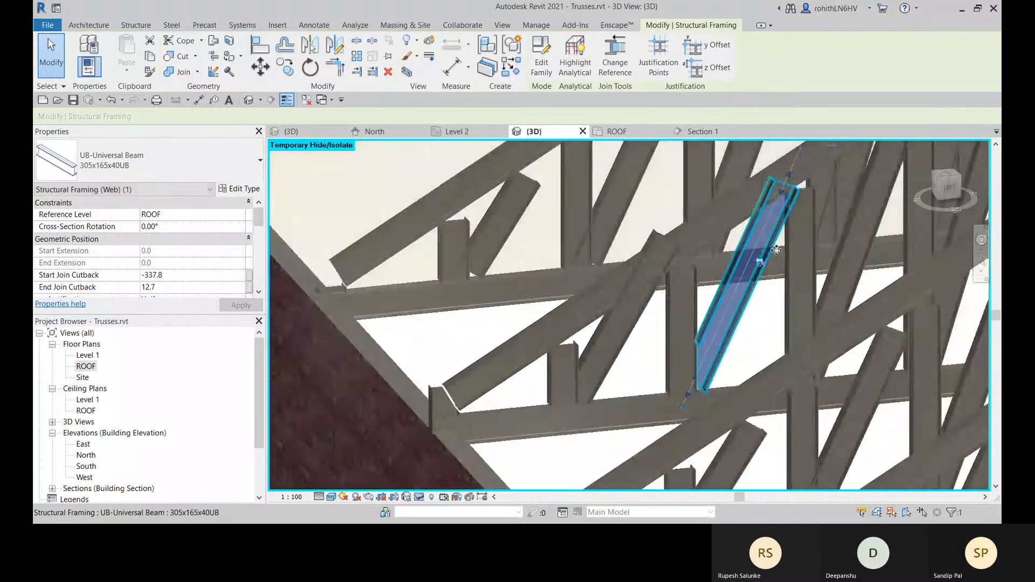
Step: Try to cope the truss's top chord using the extended diagonal web member as the cutter
{"action": "middle_click_drag", "start_coordinate": [776, 245], "coordinate": [629, 284]}
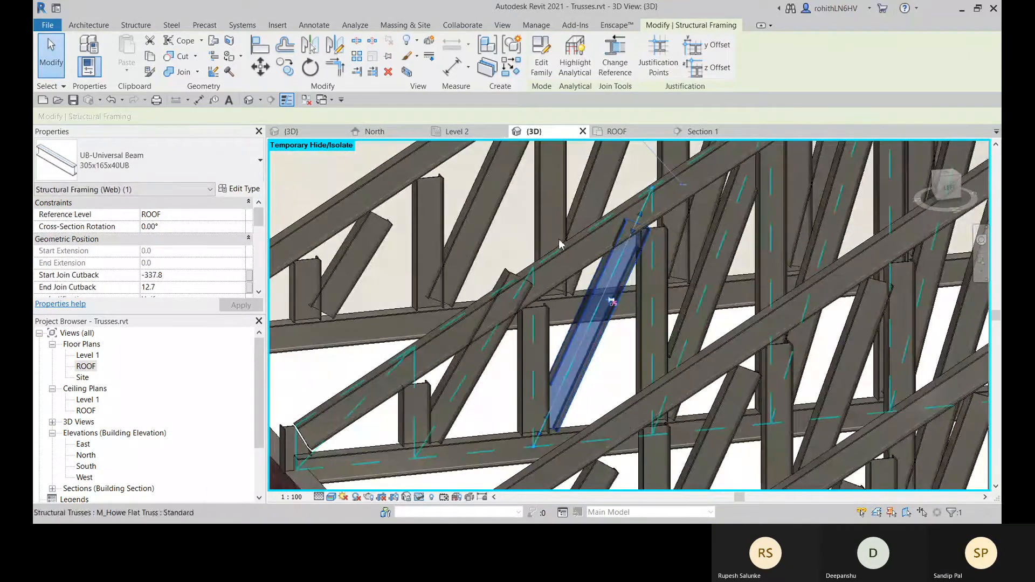
{"action": "left_click", "coordinate": [185, 45]}
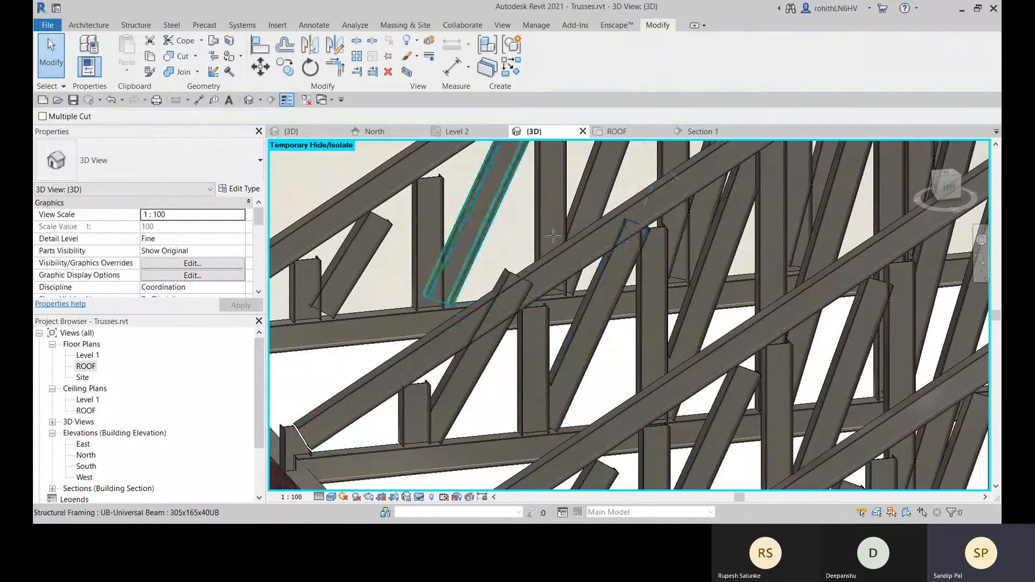
{"action": "left_click", "coordinate": [589, 245]}
{"action": "left_click", "coordinate": [616, 271]}
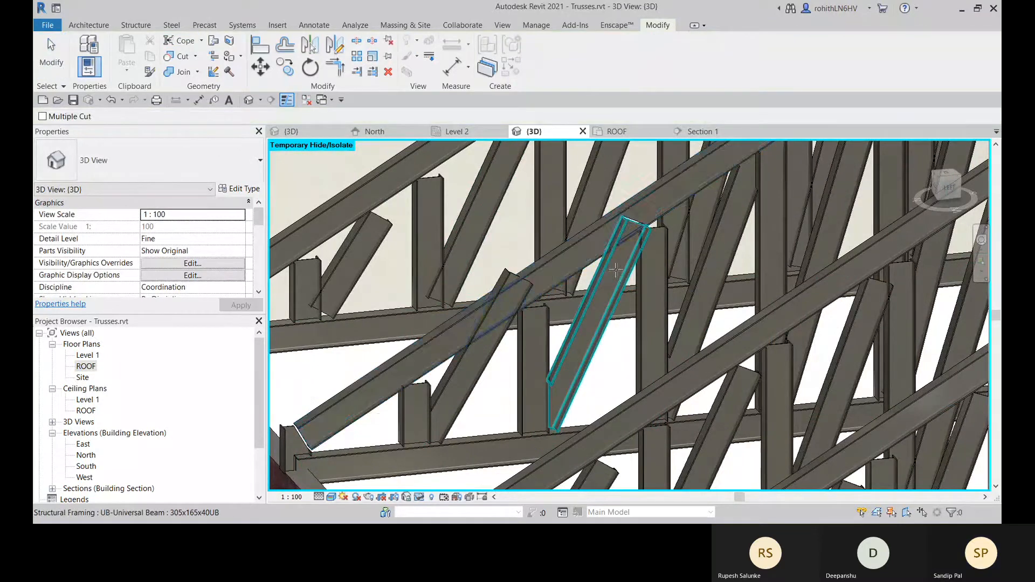
{"action": "scroll", "coordinate": [645, 246], "scroll_direction": "up", "scroll_amount": 6}
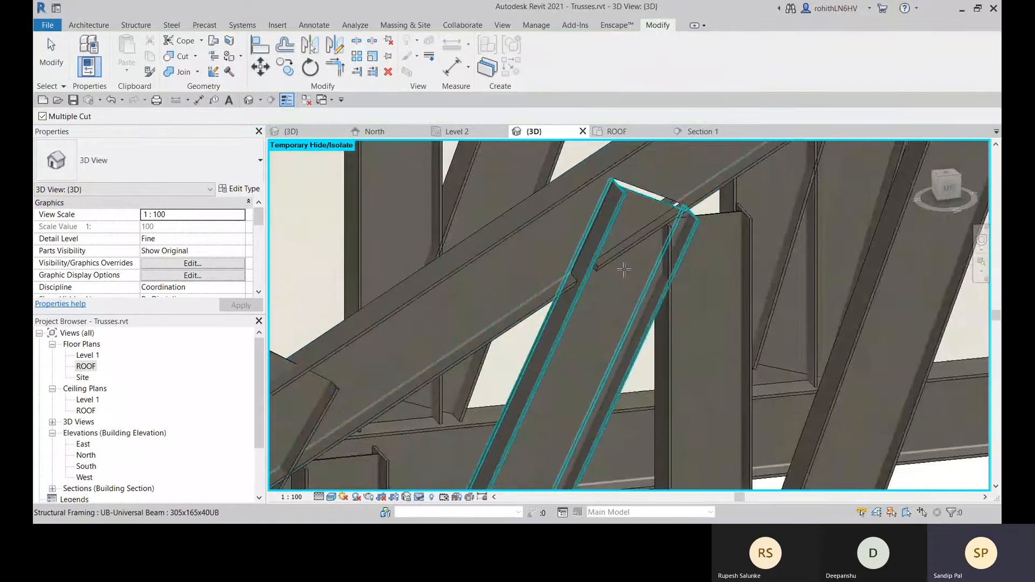
{"action": "scroll", "coordinate": [623, 269], "scroll_direction": "down", "scroll_amount": 5}
{"action": "key", "text": "Escape"}
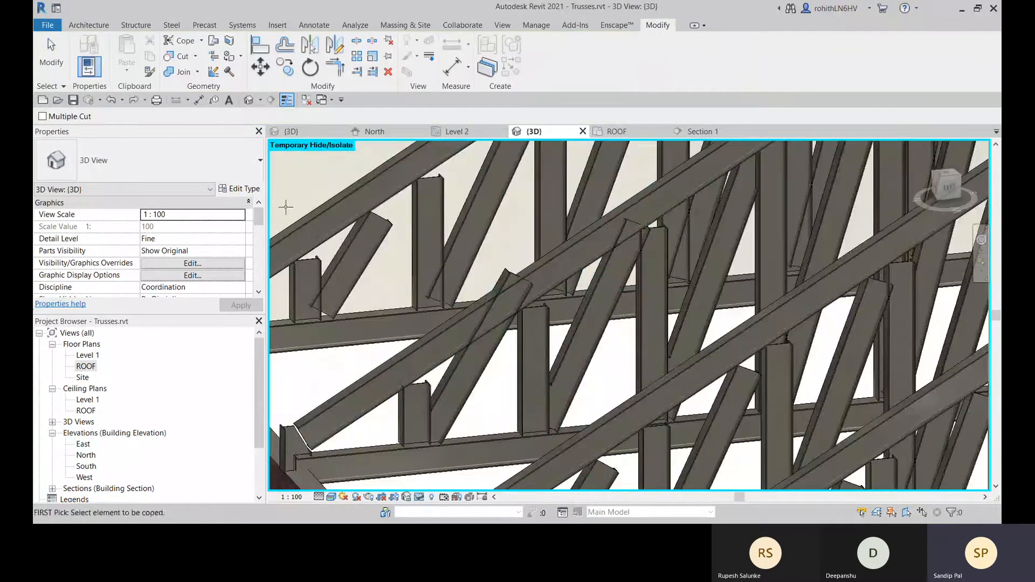
Step: Cope the extended diagonal web member against the underside of the truss's top chord
{"action": "left_click", "coordinate": [610, 297]}
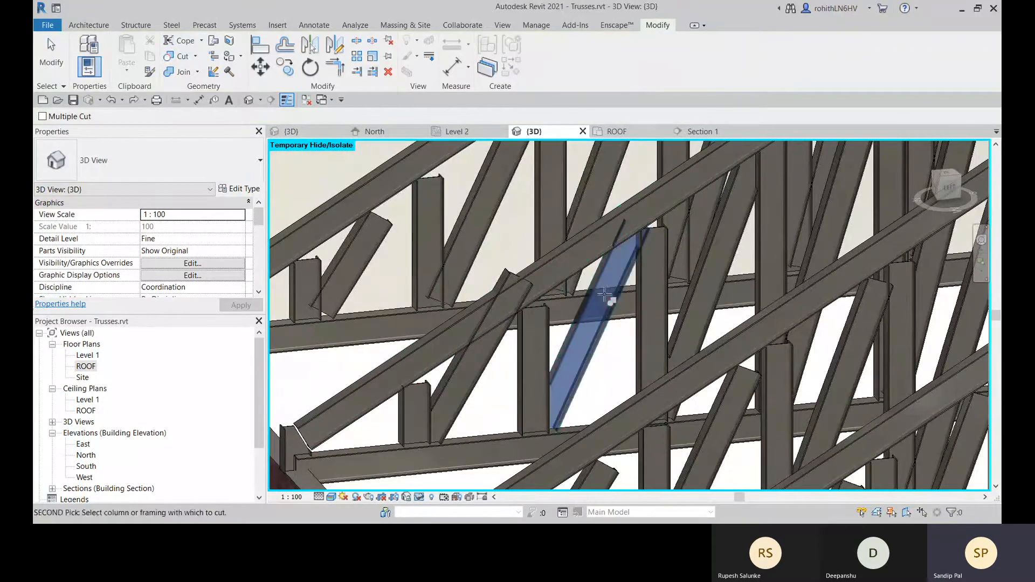
{"action": "left_click", "coordinate": [590, 252]}
{"action": "scroll", "coordinate": [637, 251], "scroll_direction": "up", "scroll_amount": 3}
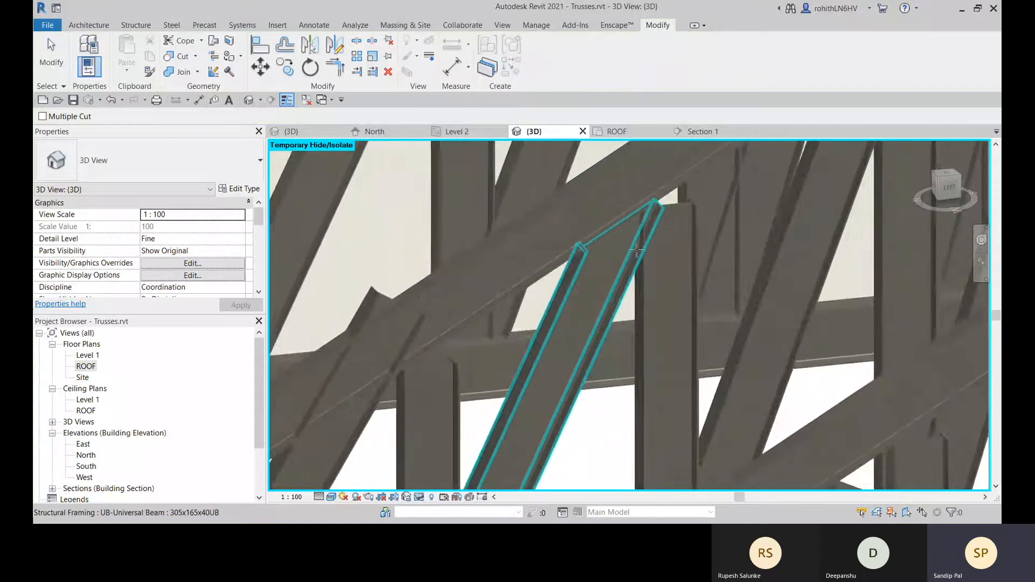
{"action": "key", "text": "Escape"}
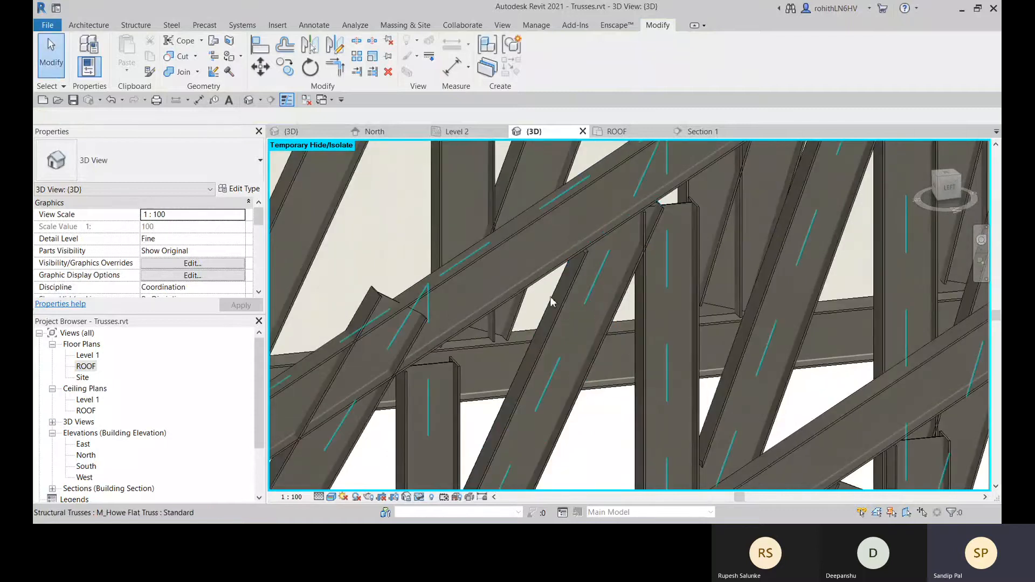
{"action": "left_click", "coordinate": [565, 297]}
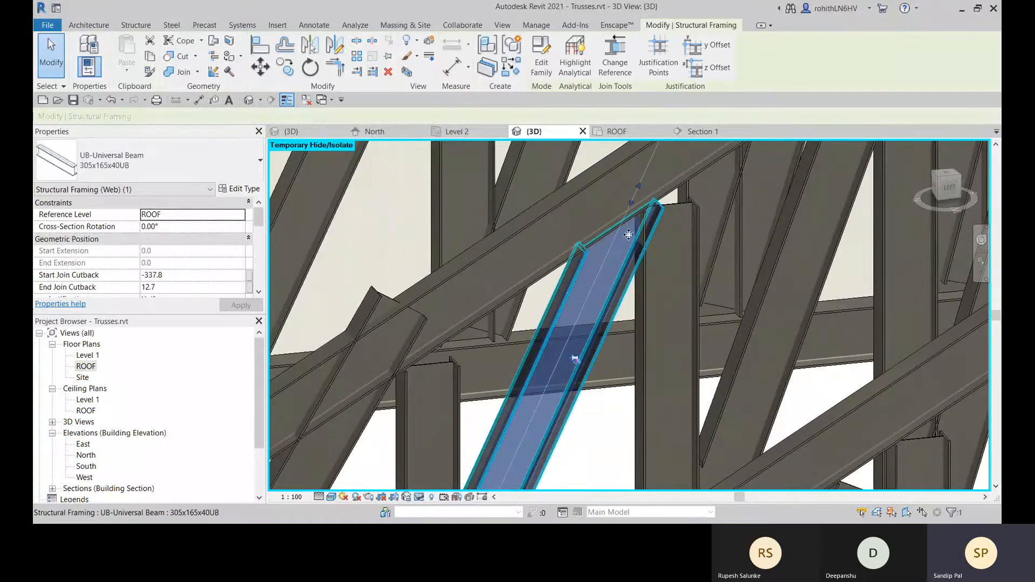
{"action": "scroll", "coordinate": [628, 235], "scroll_direction": "down", "scroll_amount": 3}
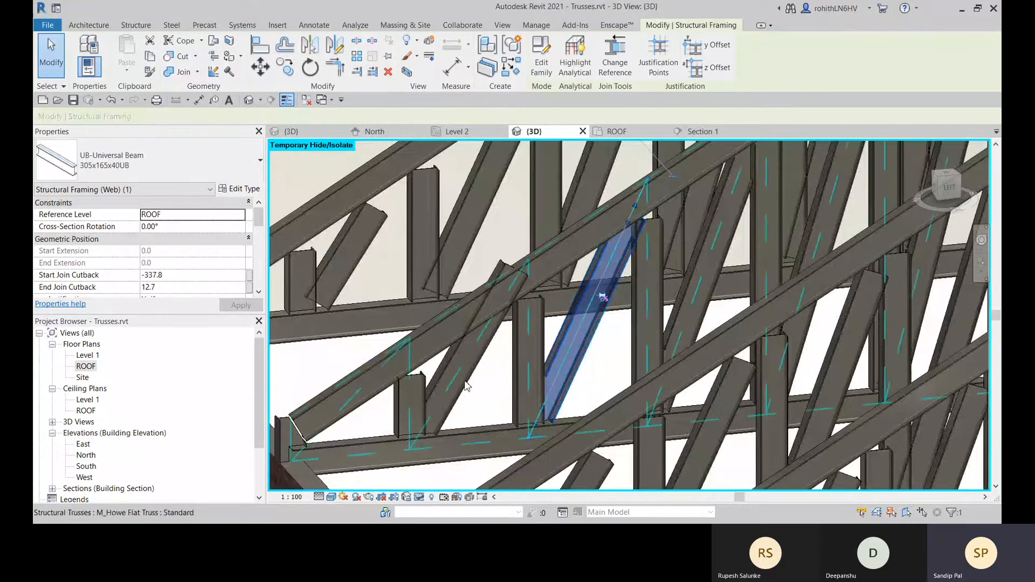
{"action": "left_click", "coordinate": [488, 368]}
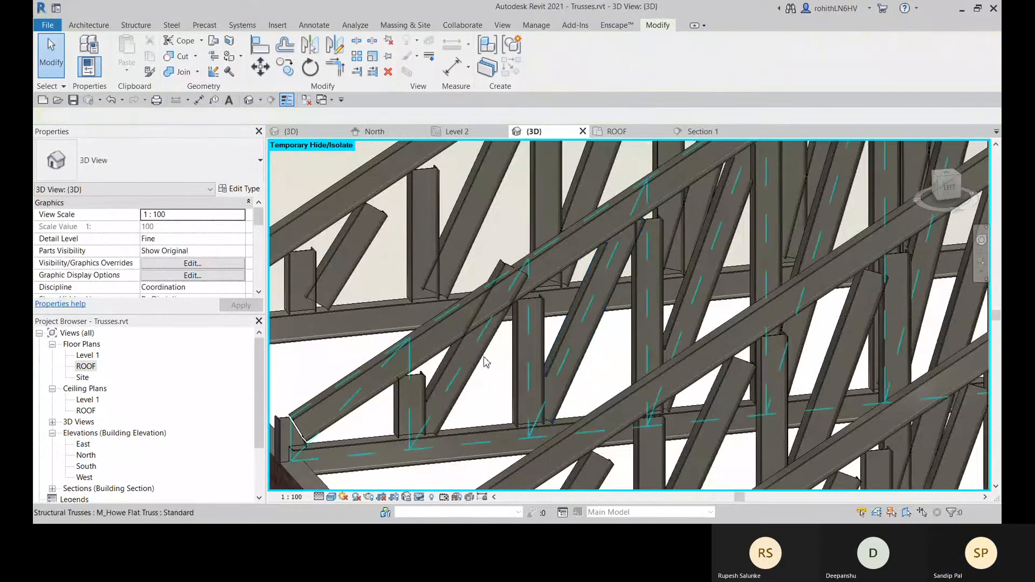
{"action": "key", "text": "Tab"}
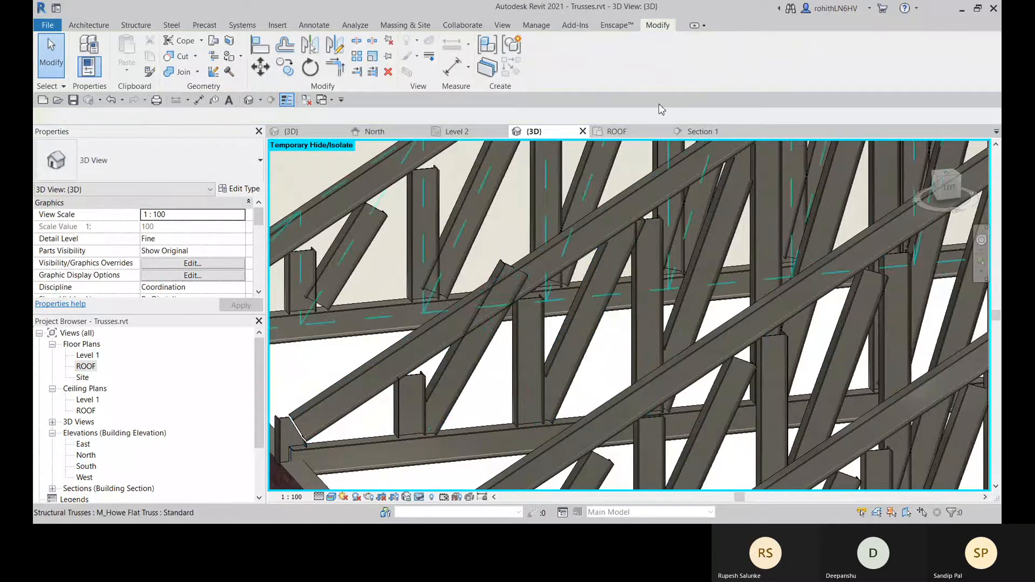
Step: Open the Section 1 view and examine the web member ends along the truss near the wall
{"action": "left_click", "coordinate": [716, 132]}
{"action": "scroll", "coordinate": [580, 276], "scroll_direction": "down", "scroll_amount": 2}
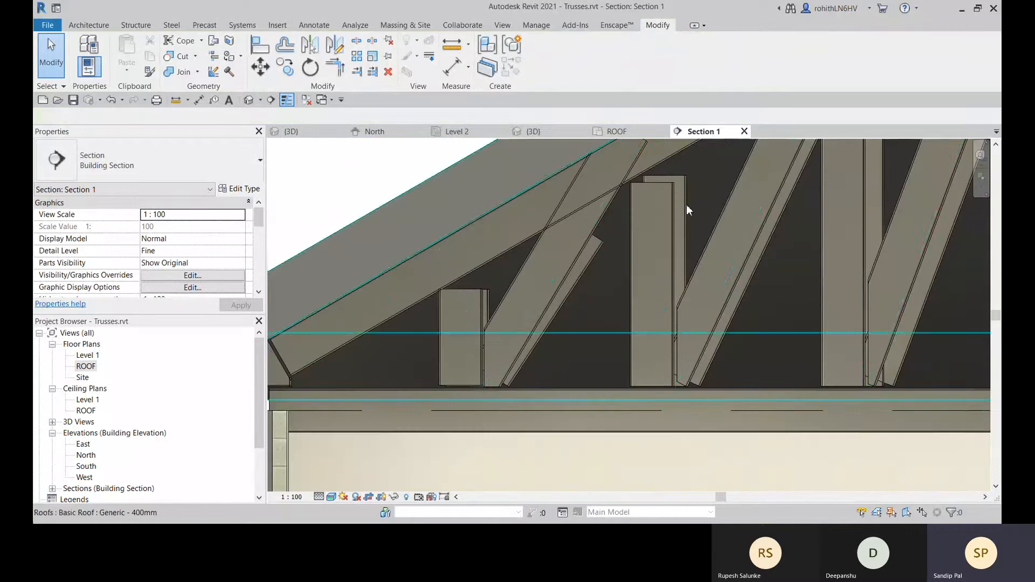
{"action": "scroll", "coordinate": [580, 276], "scroll_direction": "down", "scroll_amount": 3}
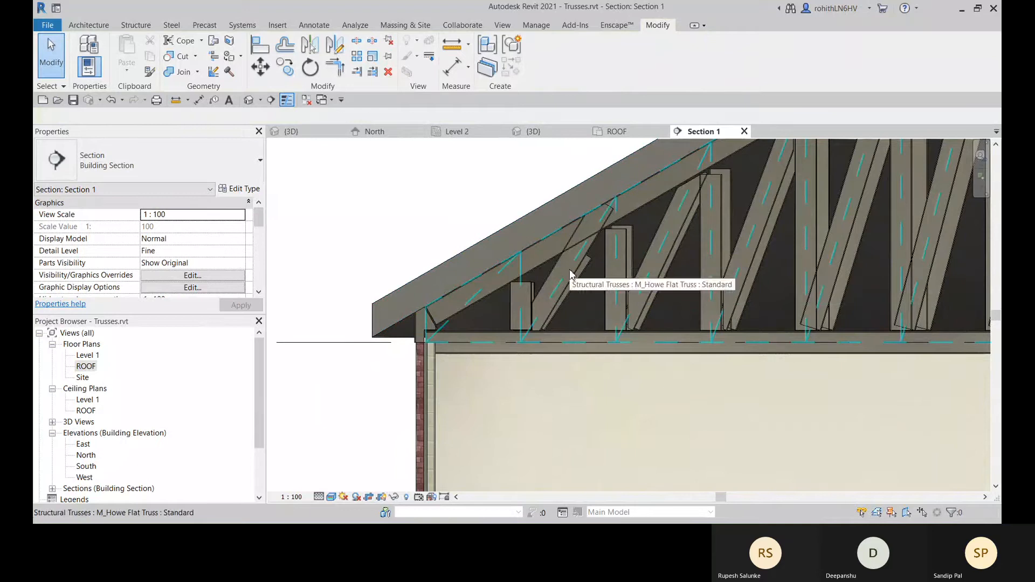
Step: Move the upper end of the diagonal web member nearest the wall back down so it stops within the top chord
{"action": "left_click", "coordinate": [581, 274]}
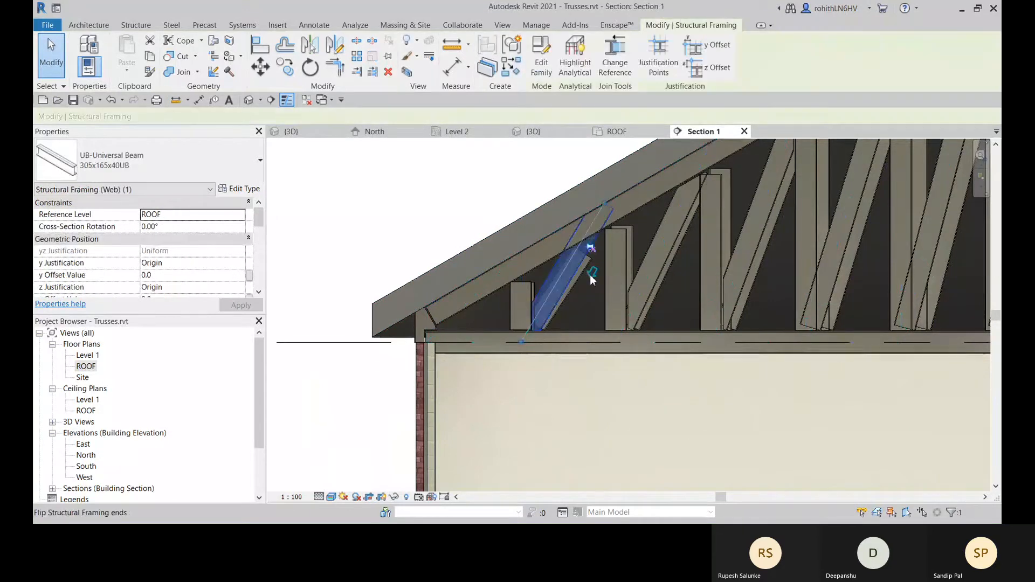
{"action": "scroll", "coordinate": [581, 275], "scroll_direction": "up", "scroll_amount": 2}
{"action": "scroll", "coordinate": [578, 278], "scroll_direction": "up", "scroll_amount": 1}
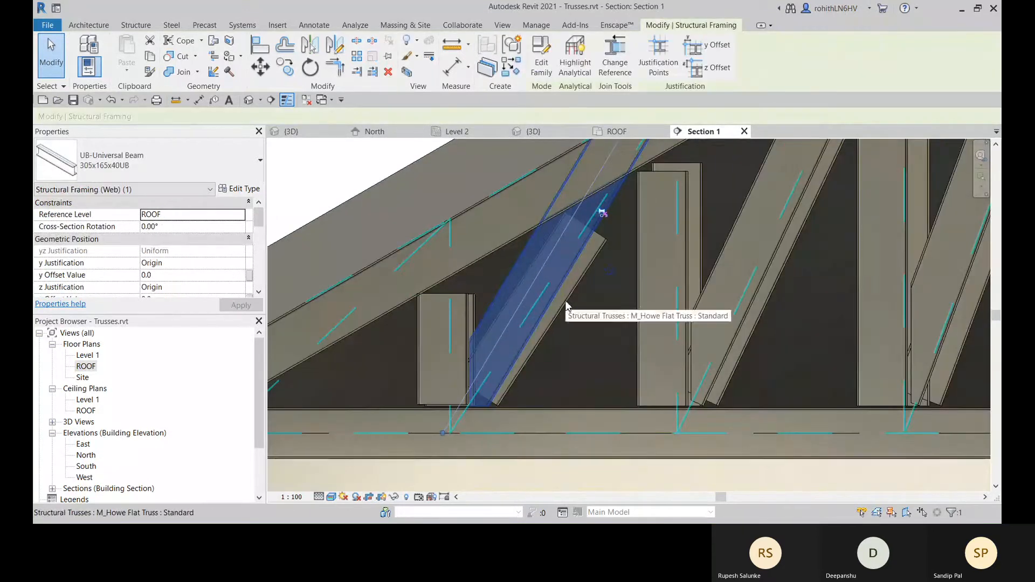
{"action": "scroll", "coordinate": [557, 309], "scroll_direction": "down", "scroll_amount": 1}
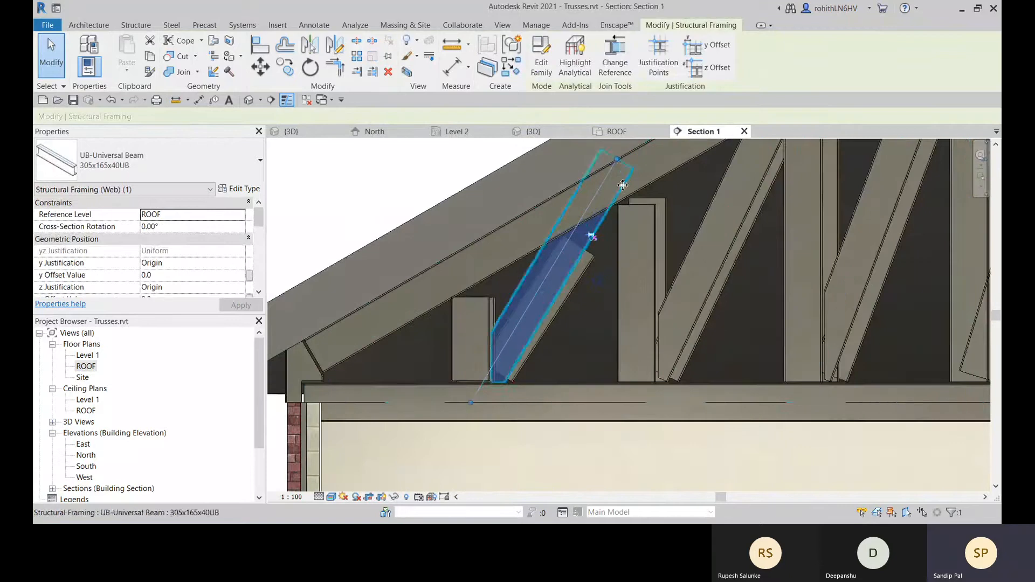
{"action": "left_click_drag", "start_coordinate": [617, 160], "coordinate": [627, 163]}
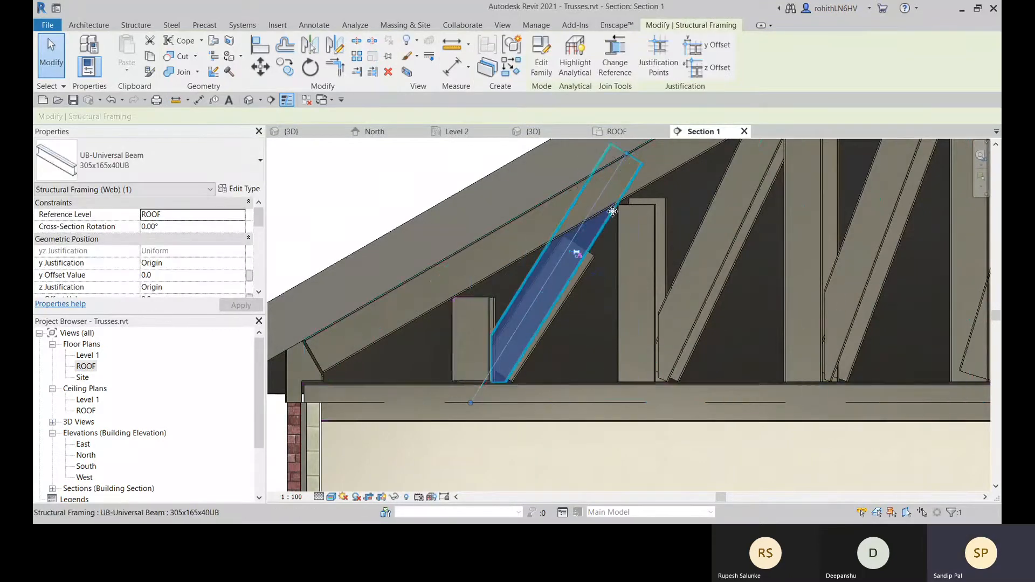
{"action": "middle_click_drag", "start_coordinate": [612, 209], "coordinate": [592, 256]}
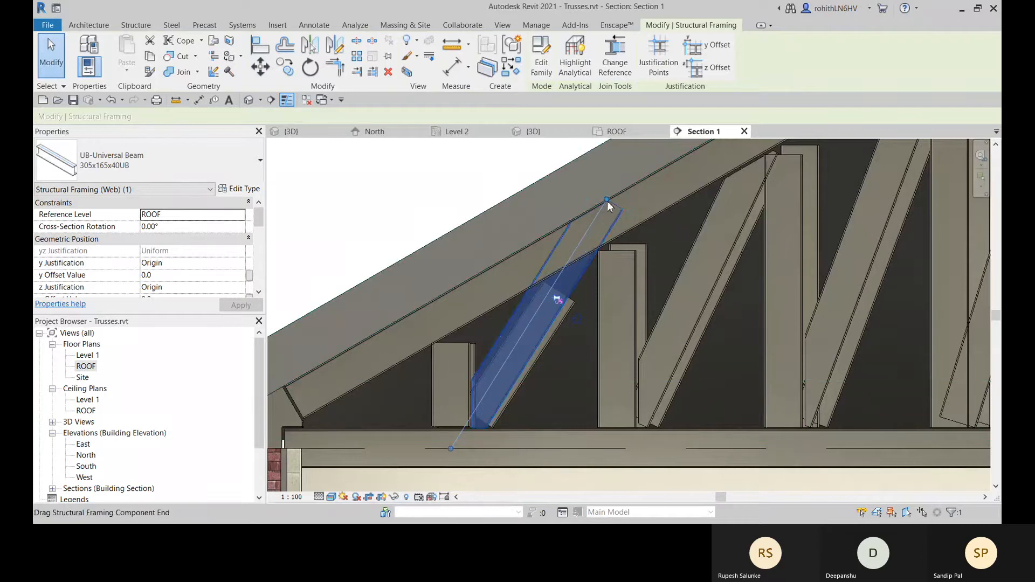
{"action": "left_click_drag", "start_coordinate": [607, 202], "coordinate": [591, 235]}
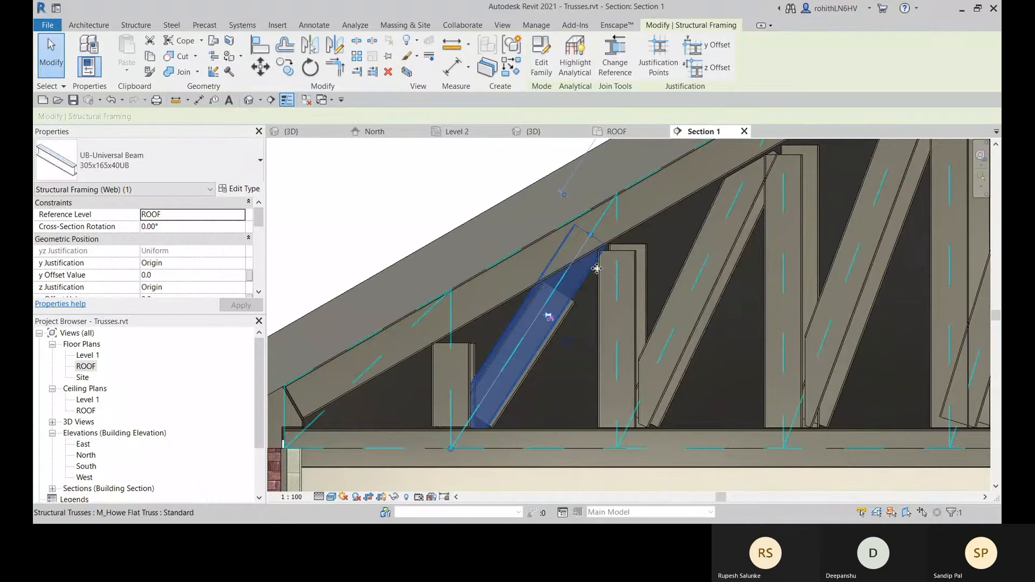
{"action": "key", "text": "Escape"}
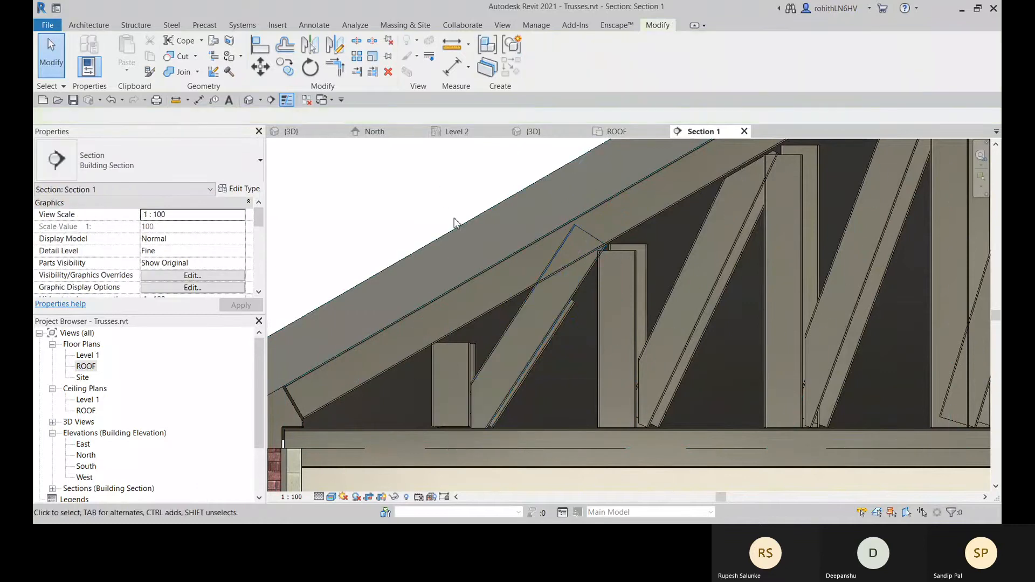
Step: Try to cope the shortened diagonal web member against the truss's top chord
{"action": "left_click", "coordinate": [184, 41]}
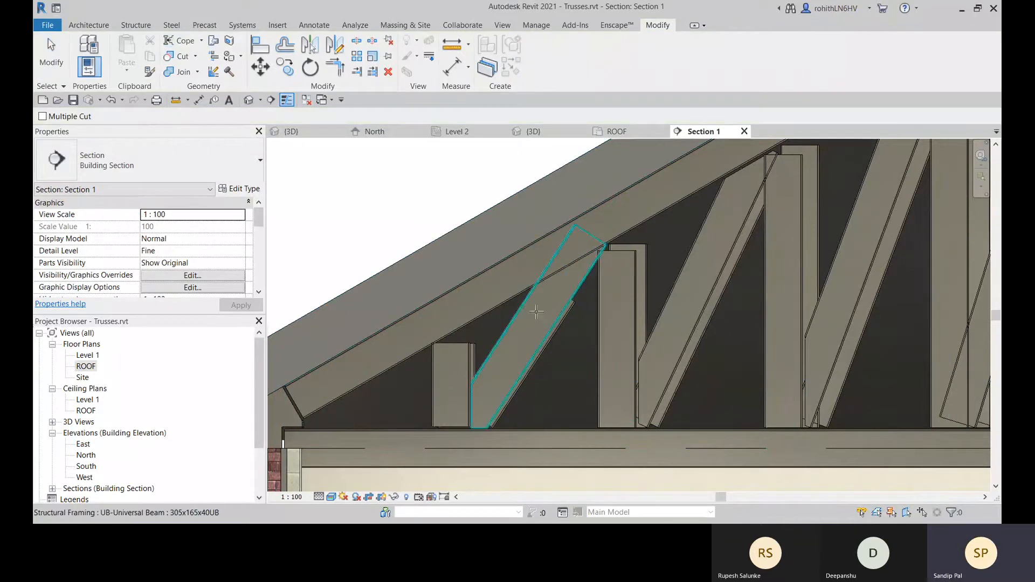
{"action": "left_click", "coordinate": [534, 310]}
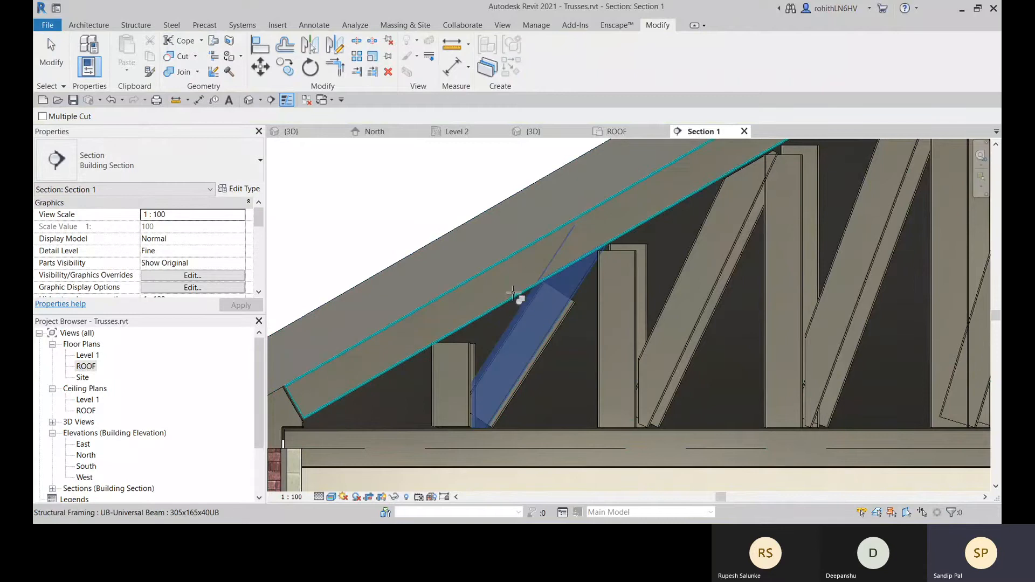
{"action": "left_click", "coordinate": [513, 291]}
{"action": "scroll", "coordinate": [501, 299], "scroll_direction": "up", "scroll_amount": 3}
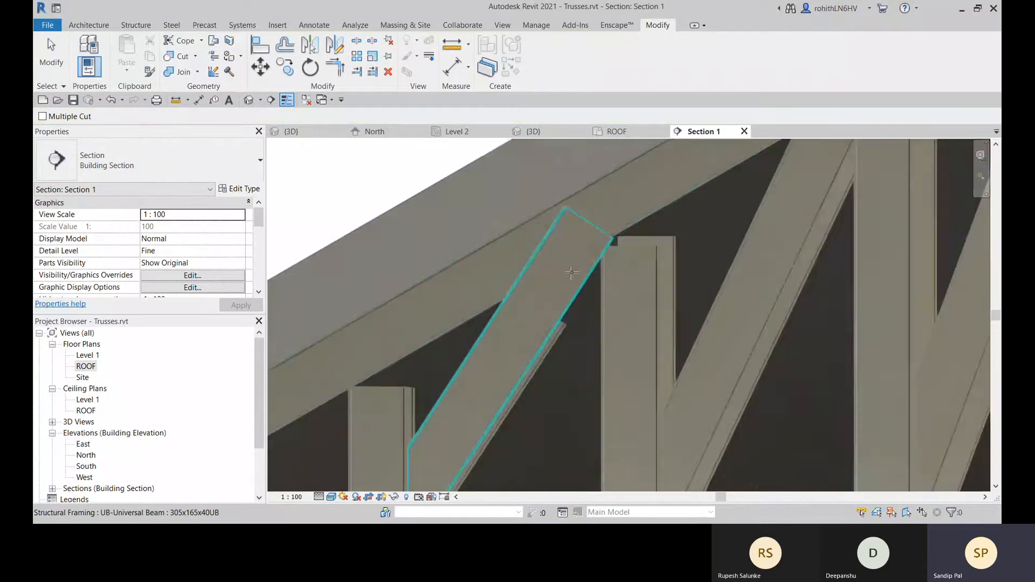
{"action": "scroll", "coordinate": [502, 302], "scroll_direction": "up", "scroll_amount": 4}
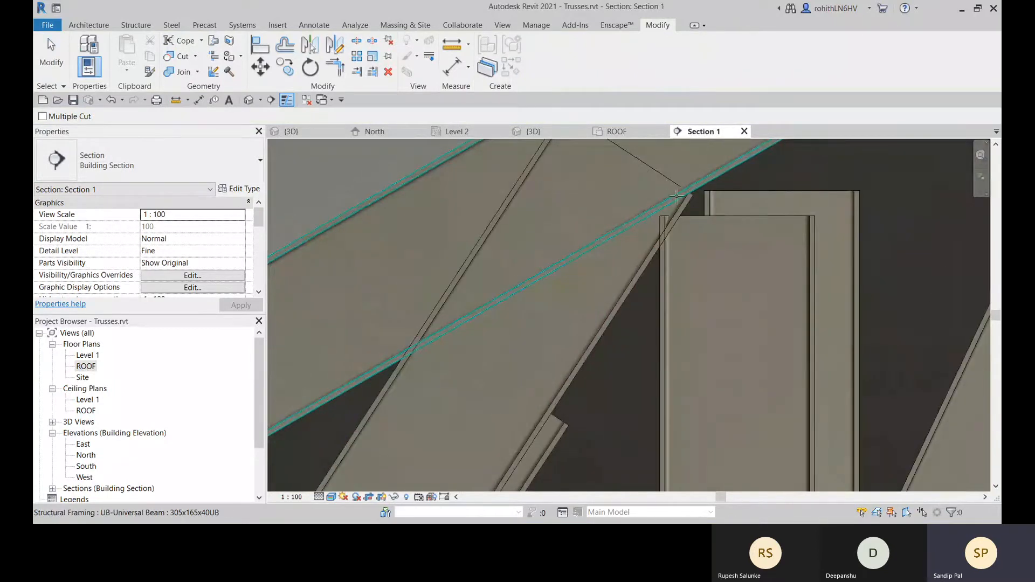
{"action": "key", "text": "Escape"}
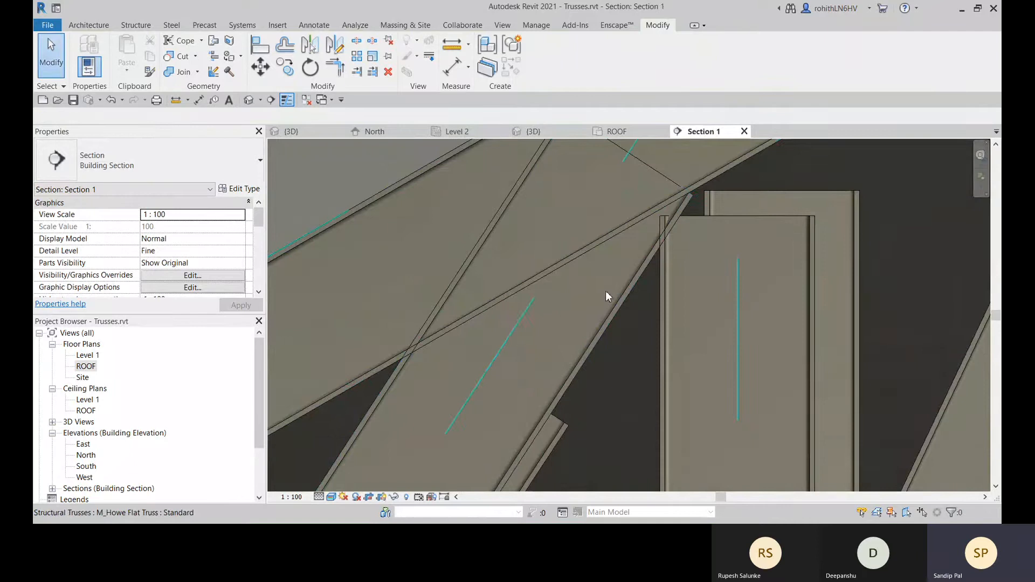
Step: Undo the recent end adjustments and copes on the web members near the wall
{"action": "scroll", "coordinate": [606, 294], "scroll_direction": "down", "scroll_amount": 3}
{"action": "scroll", "coordinate": [546, 370], "scroll_direction": "down", "scroll_amount": 3}
{"action": "scroll", "coordinate": [526, 429], "scroll_direction": "up", "scroll_amount": 1}
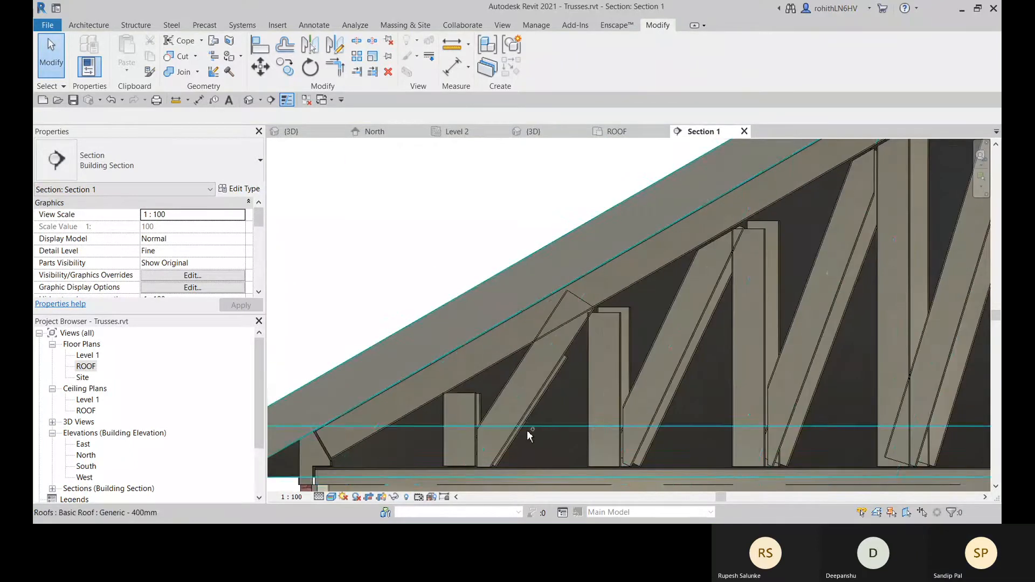
{"action": "scroll", "coordinate": [529, 408], "scroll_direction": "up", "scroll_amount": 1}
{"action": "middle_click_drag", "start_coordinate": [529, 409], "coordinate": [537, 329]}
{"action": "key", "text": "ctrl+z"}
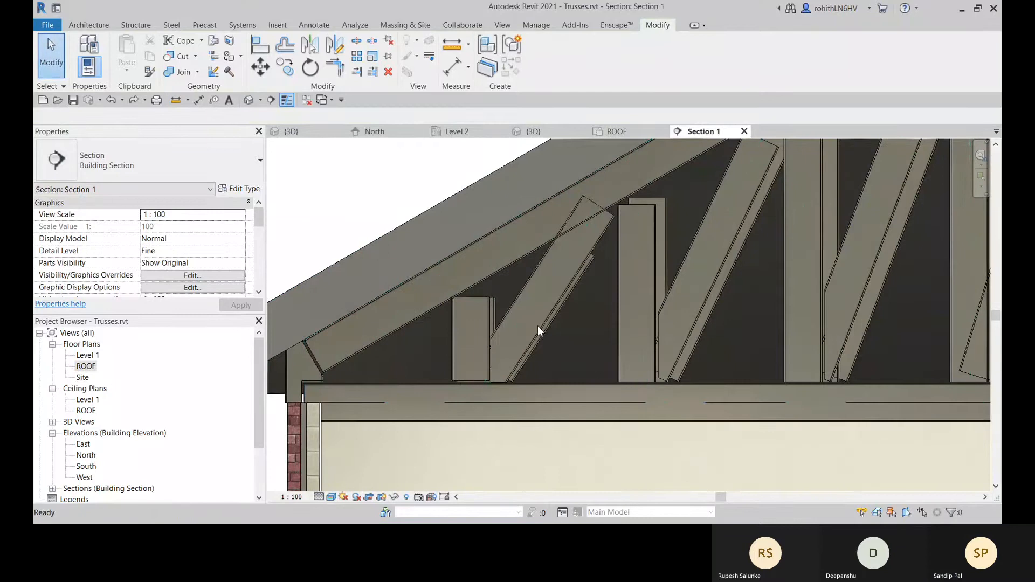
{"action": "key", "text": "ctrl+z"}
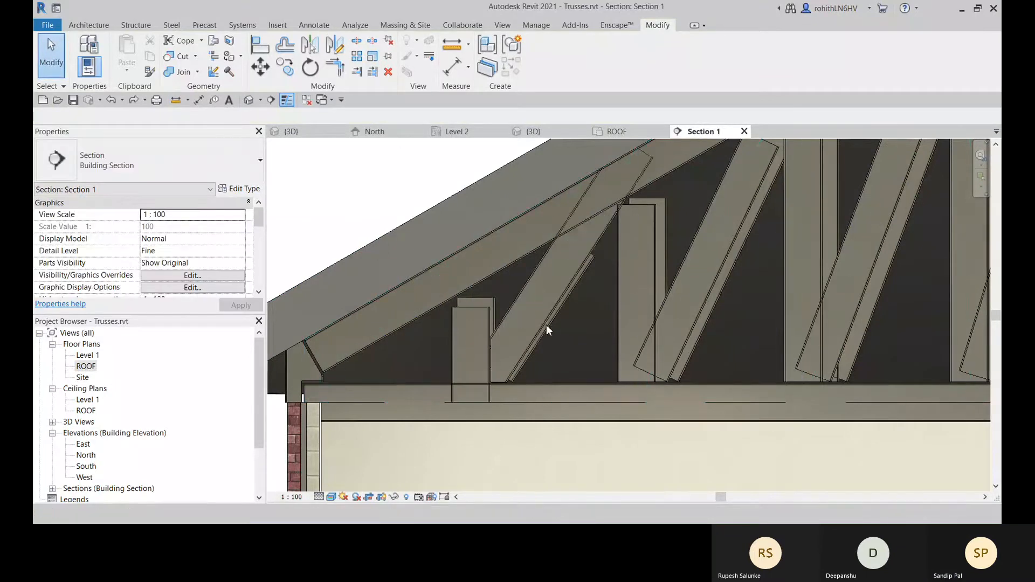
{"action": "scroll", "coordinate": [545, 330], "scroll_direction": "up", "scroll_amount": 2}
{"action": "middle_click_drag", "start_coordinate": [515, 446], "coordinate": [546, 358]}
{"action": "key", "text": "ctrl+z"}
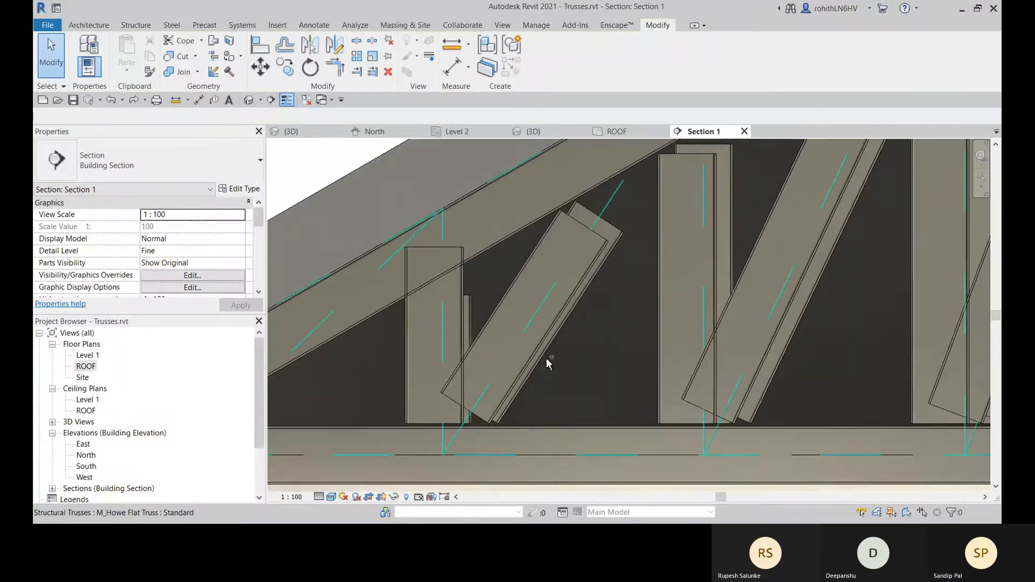
{"action": "key", "text": "ctrl+z"}
{"action": "scroll", "coordinate": [546, 358], "scroll_direction": "up", "scroll_amount": 3}
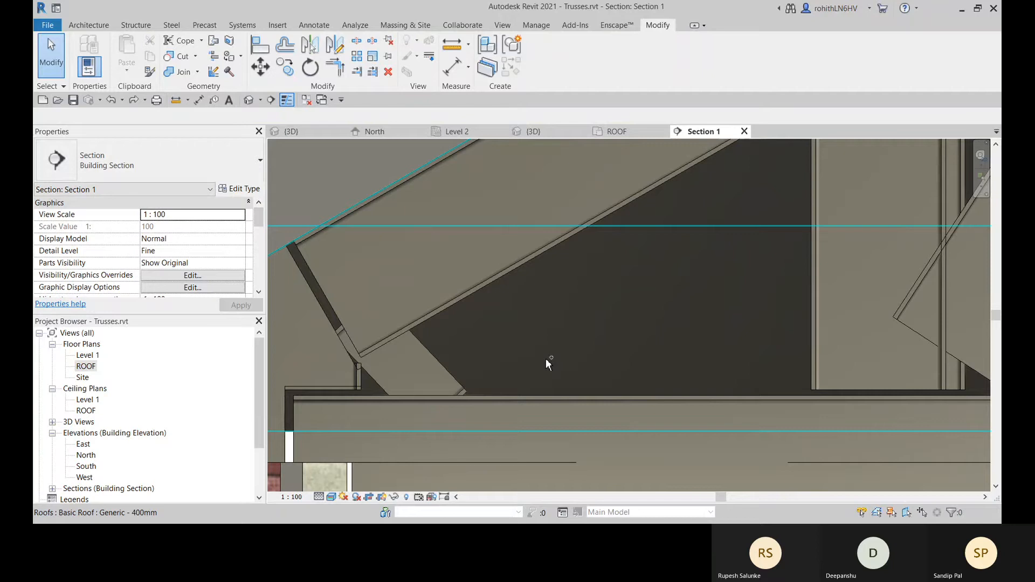
{"action": "key", "text": "ctrl+z"}
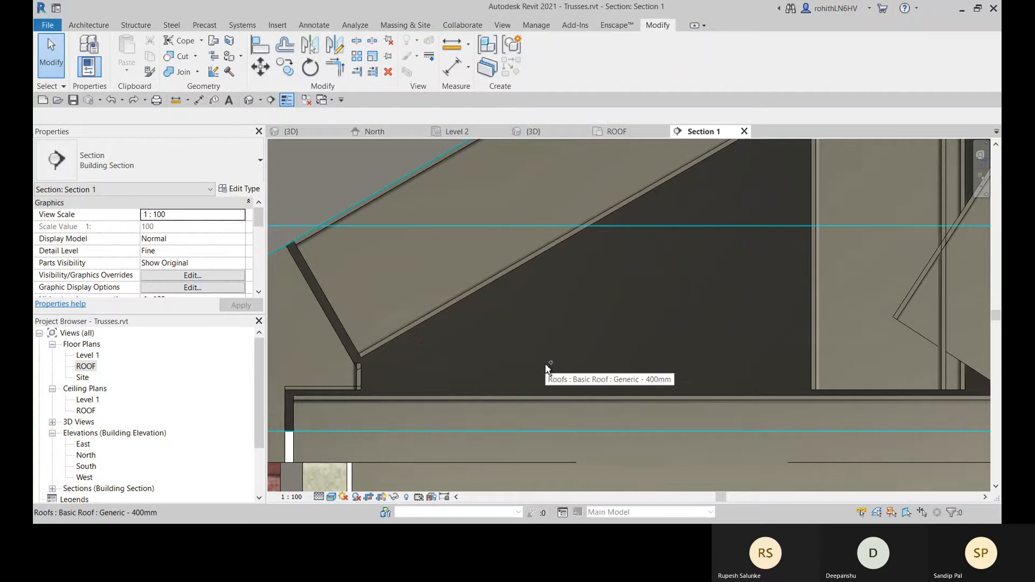
{"action": "scroll", "coordinate": [545, 365], "scroll_direction": "down", "scroll_amount": 3}
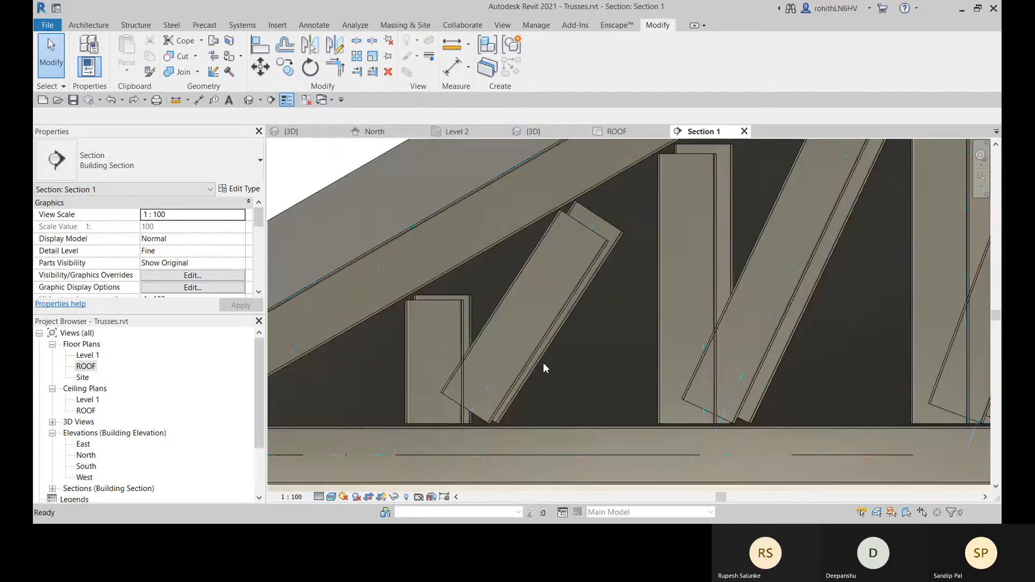
{"action": "scroll", "coordinate": [538, 361], "scroll_direction": "down", "scroll_amount": 3}
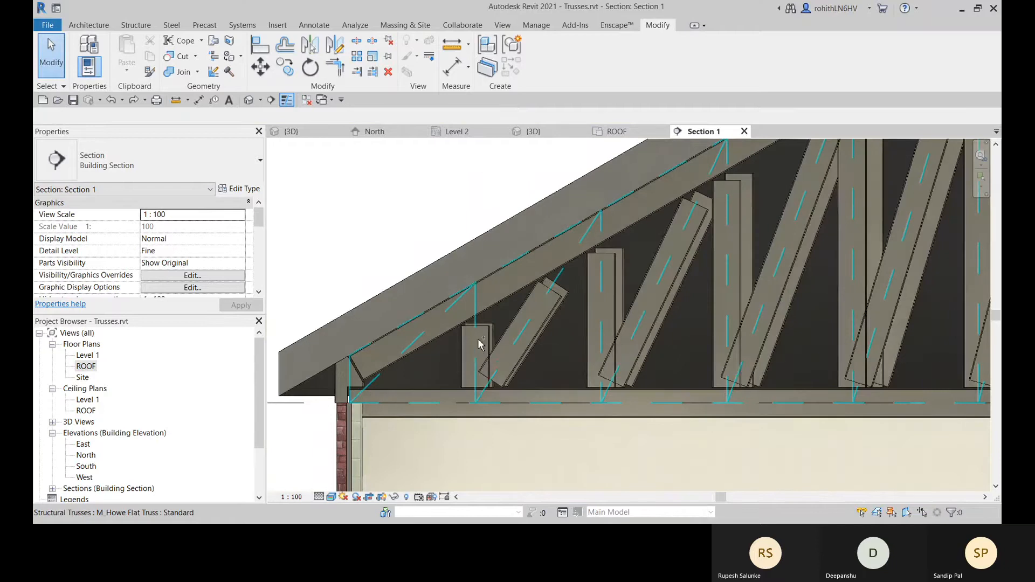
{"action": "key", "text": "Tab"}
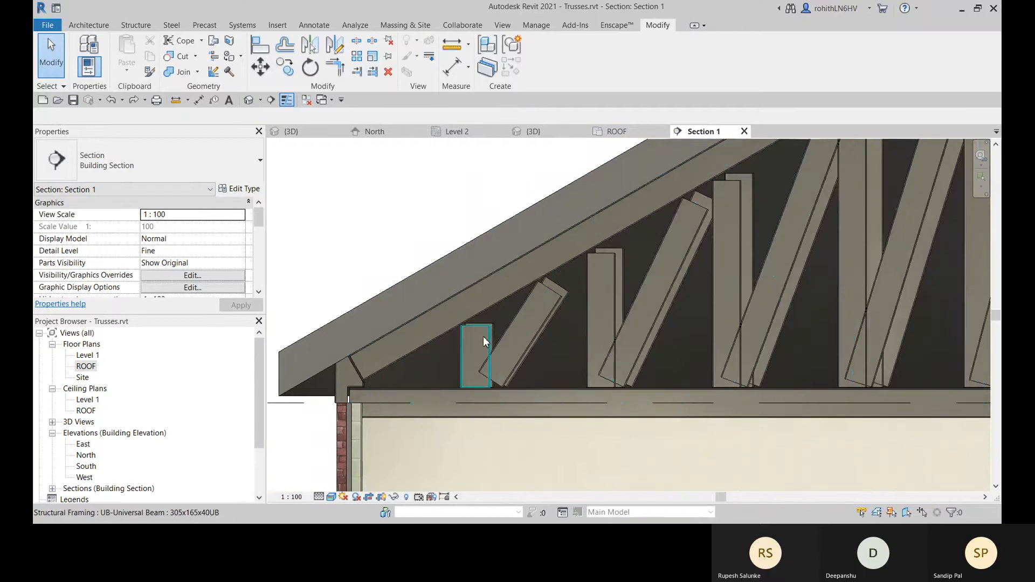
{"action": "left_click", "coordinate": [529, 325]}
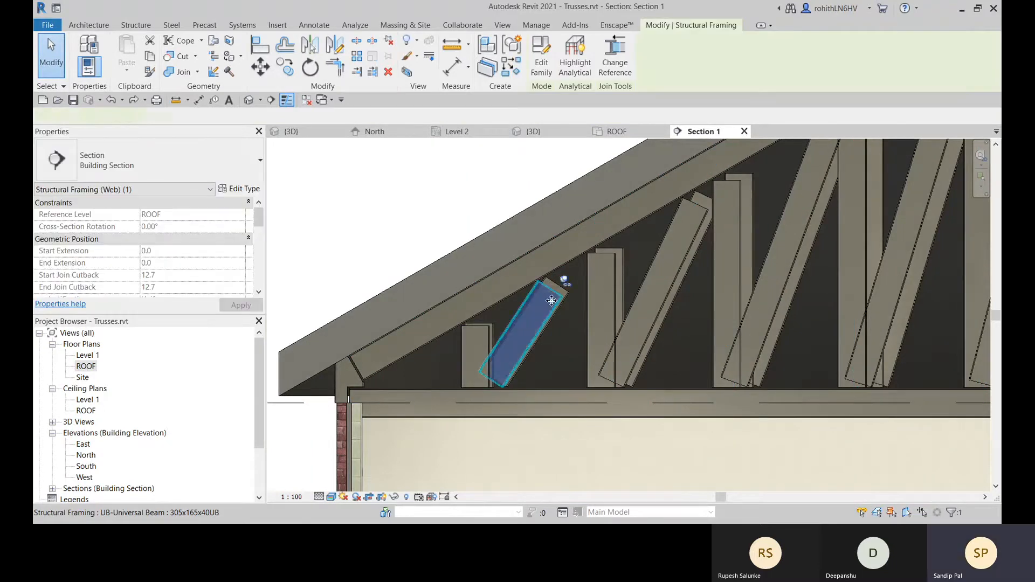
{"action": "scroll", "coordinate": [561, 280], "scroll_direction": "up", "scroll_amount": 2}
{"action": "left_click", "coordinate": [564, 278]}
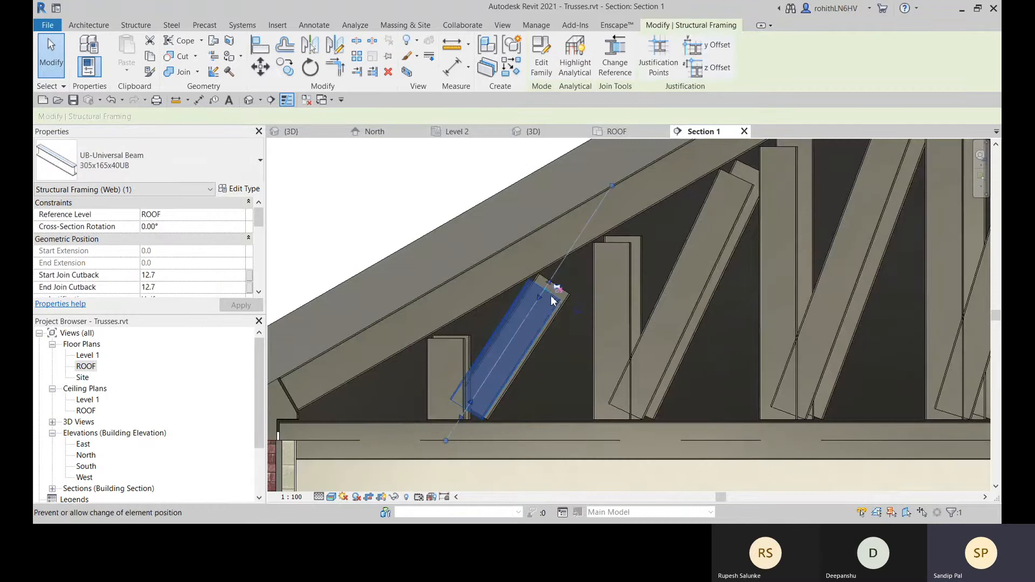
{"action": "left_click", "coordinate": [555, 287]}
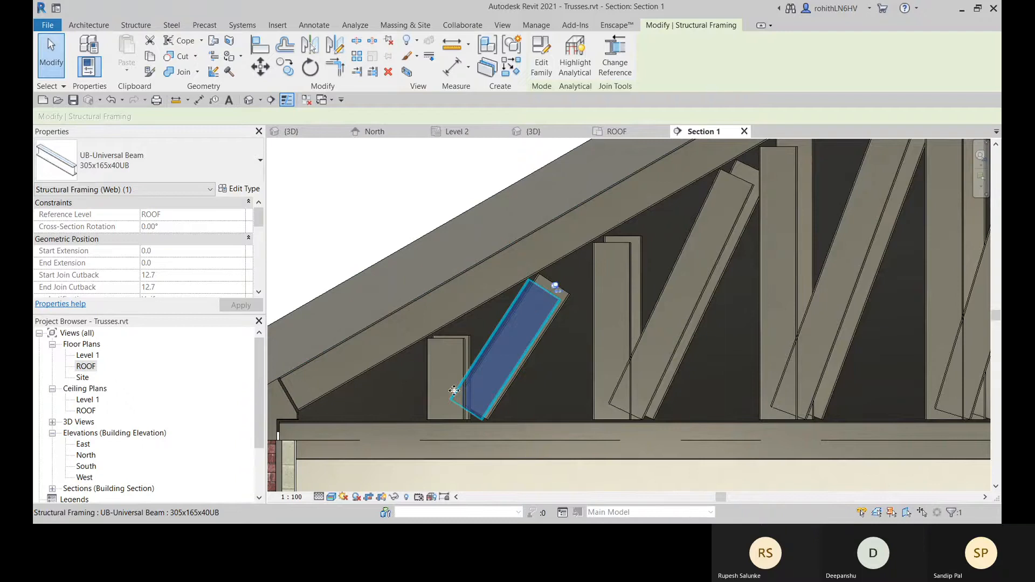
{"action": "left_click", "coordinate": [409, 212]}
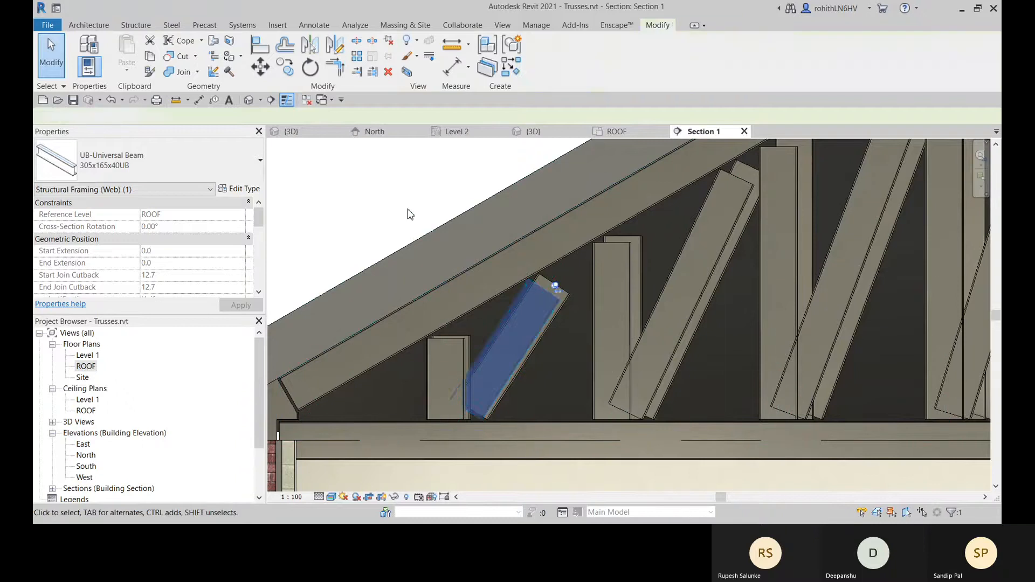
{"action": "key", "text": "Tab"}
{"action": "left_click", "coordinate": [525, 293]}
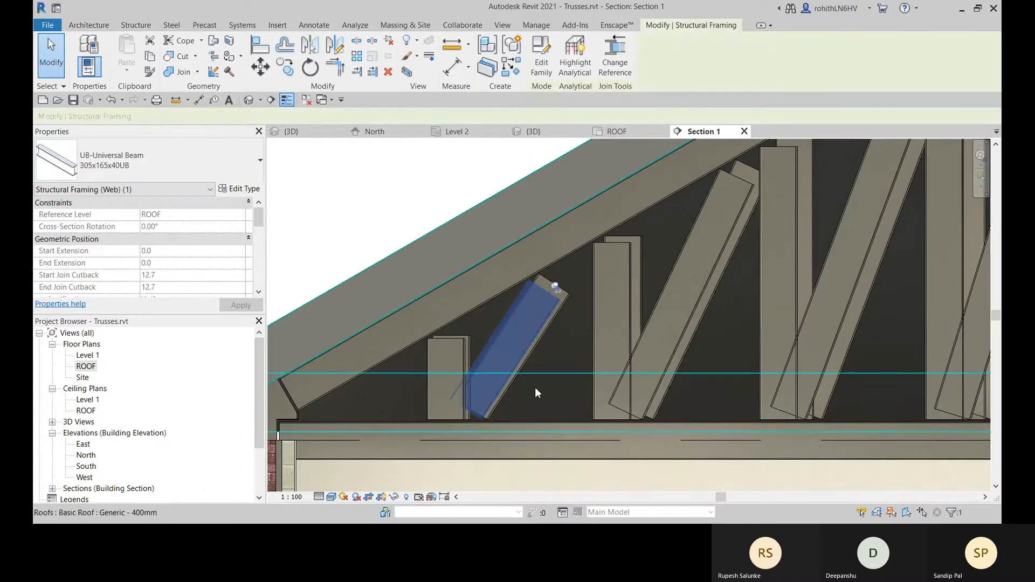
{"action": "key", "text": "Escape"}
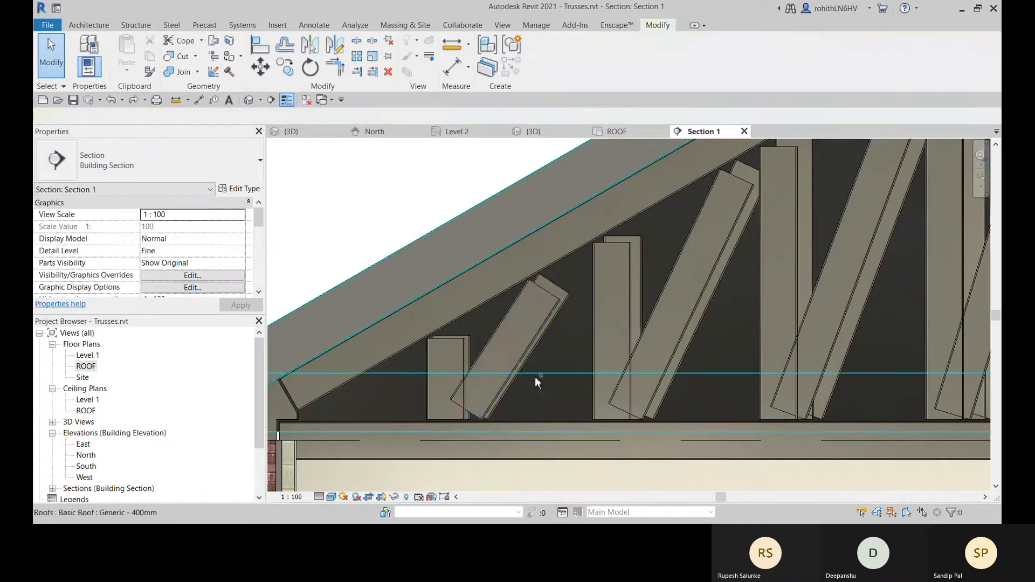
Step: Extend the upper end of the unpinned diagonal web member nearest the wall into the top chord, to a start join cutback of -634.3
{"action": "key", "text": "Tab"}
{"action": "left_click", "coordinate": [541, 323]}
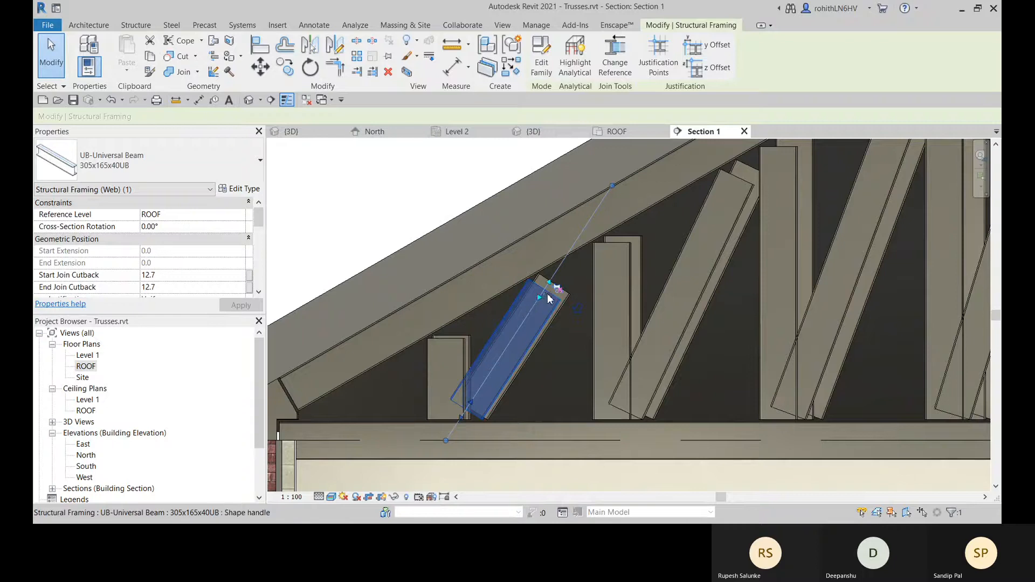
{"action": "left_click_drag", "start_coordinate": [546, 297], "coordinate": [589, 226]}
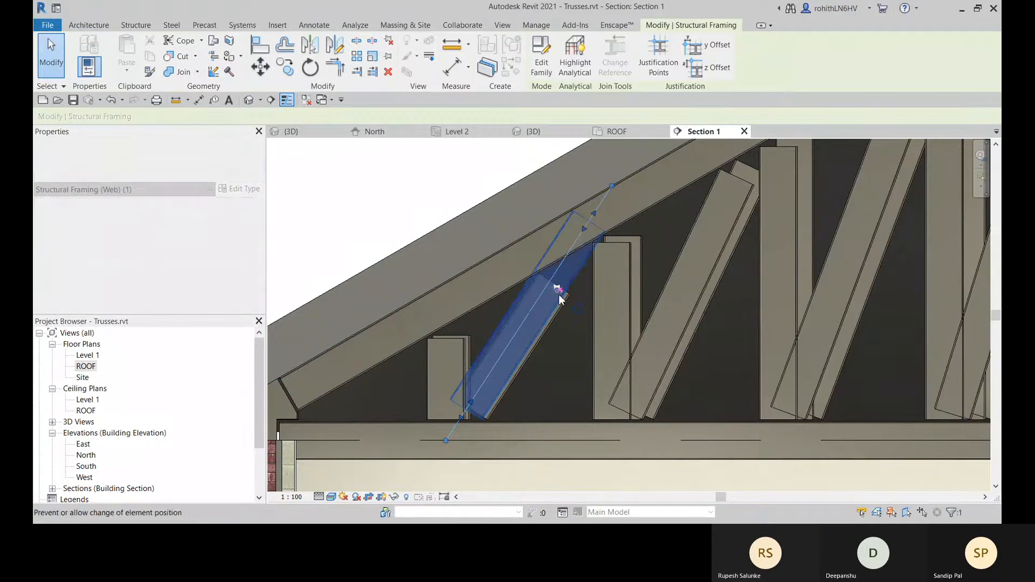
{"action": "left_click", "coordinate": [434, 188]}
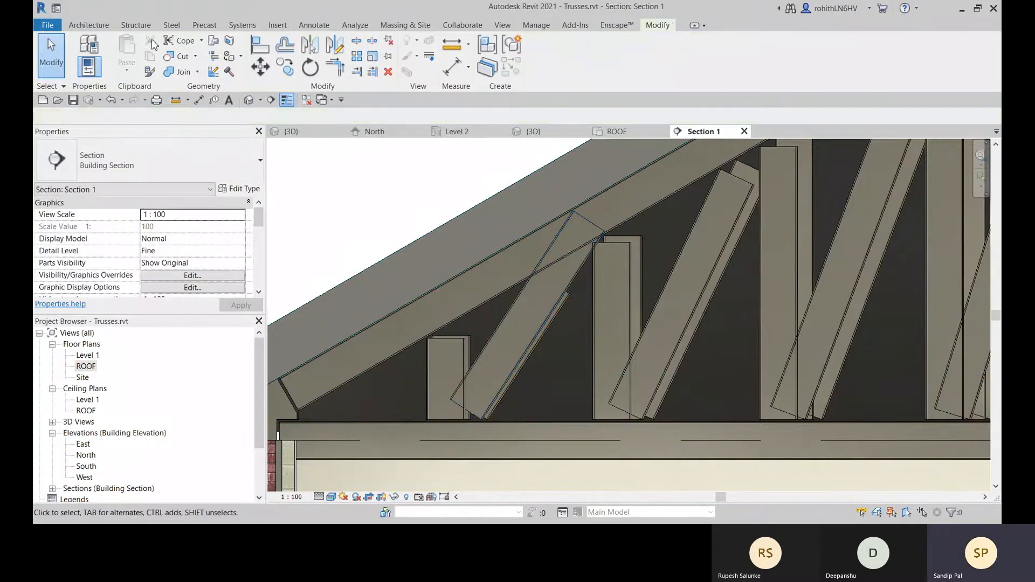
Step: Cope the extended diagonal web member nearest the wall against the underside of the truss's top chord
{"action": "left_click", "coordinate": [181, 41]}
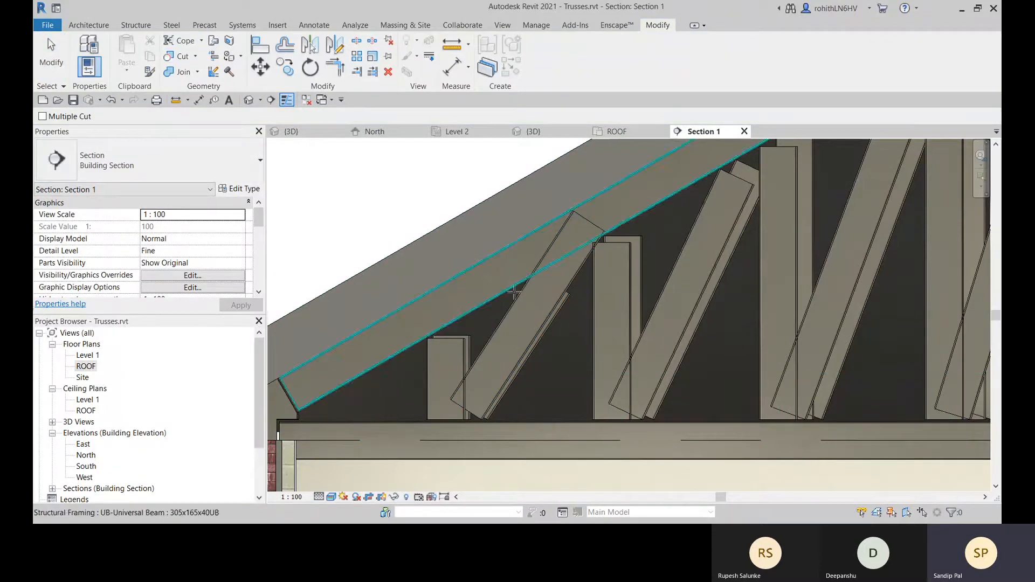
{"action": "left_click", "coordinate": [536, 305]}
{"action": "left_click", "coordinate": [470, 287]}
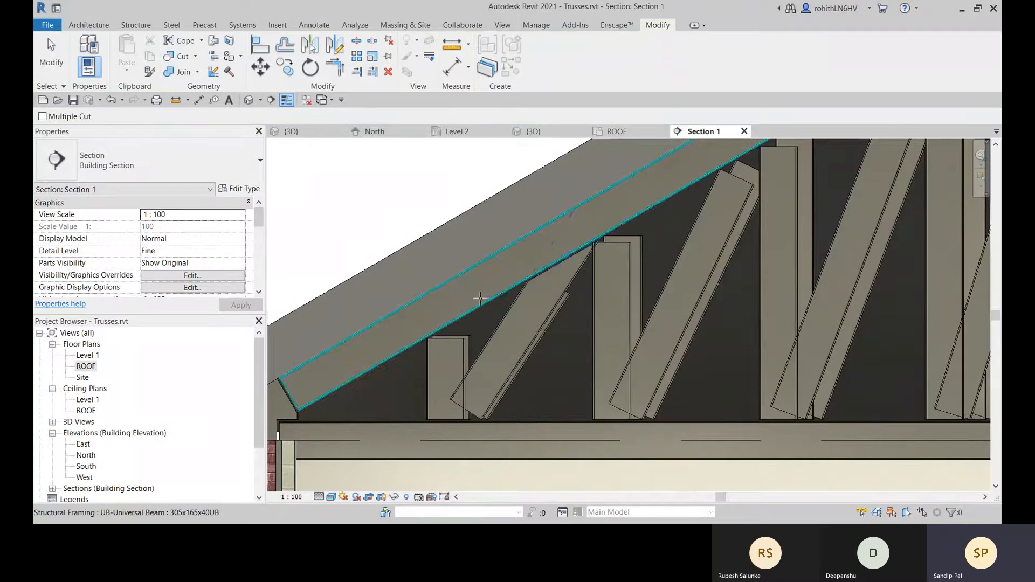
{"action": "key", "text": "Escape"}
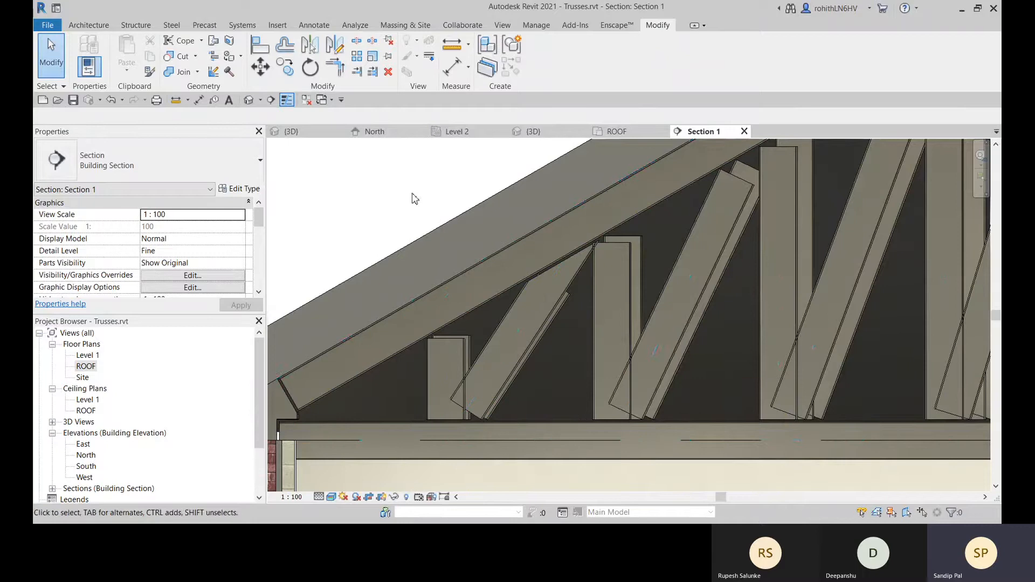
Step: Move the upper end of the diagonal web member nearest the wall onto the top chord's edge and extend its lower end to cutback -272.6
{"action": "left_click", "coordinate": [522, 302]}
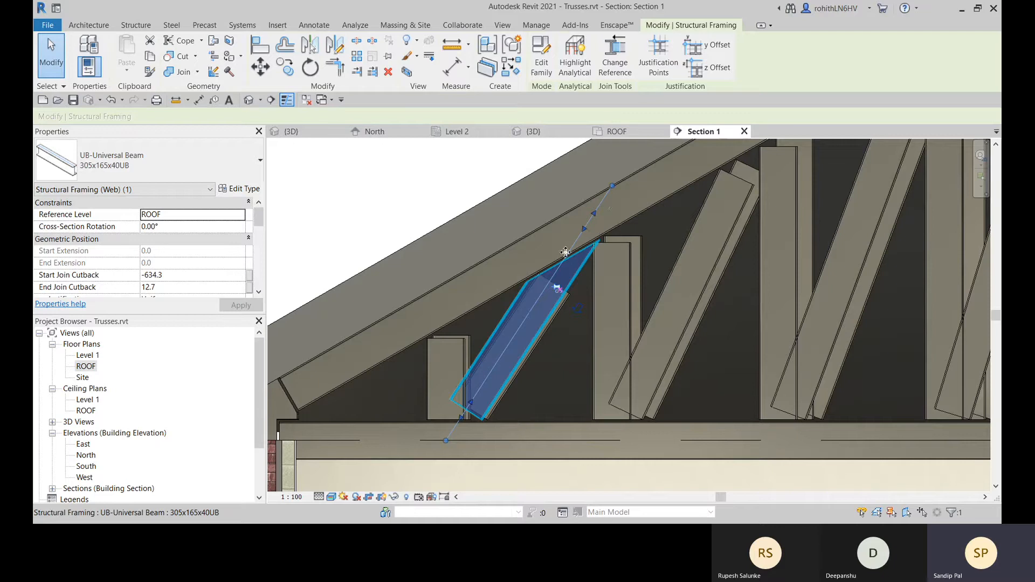
{"action": "left_click_drag", "start_coordinate": [586, 229], "coordinate": [614, 186]}
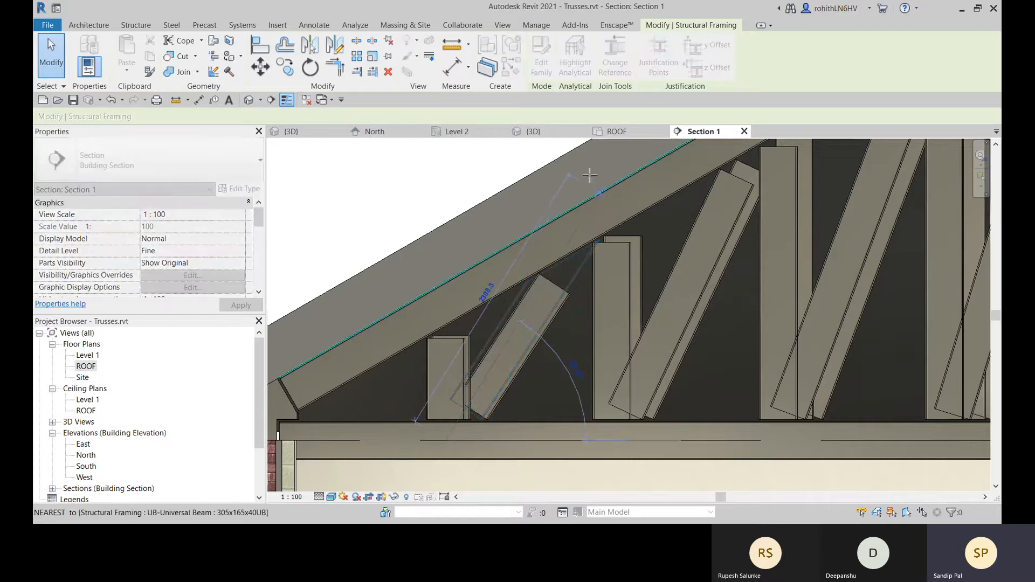
{"action": "left_click", "coordinate": [494, 310]}
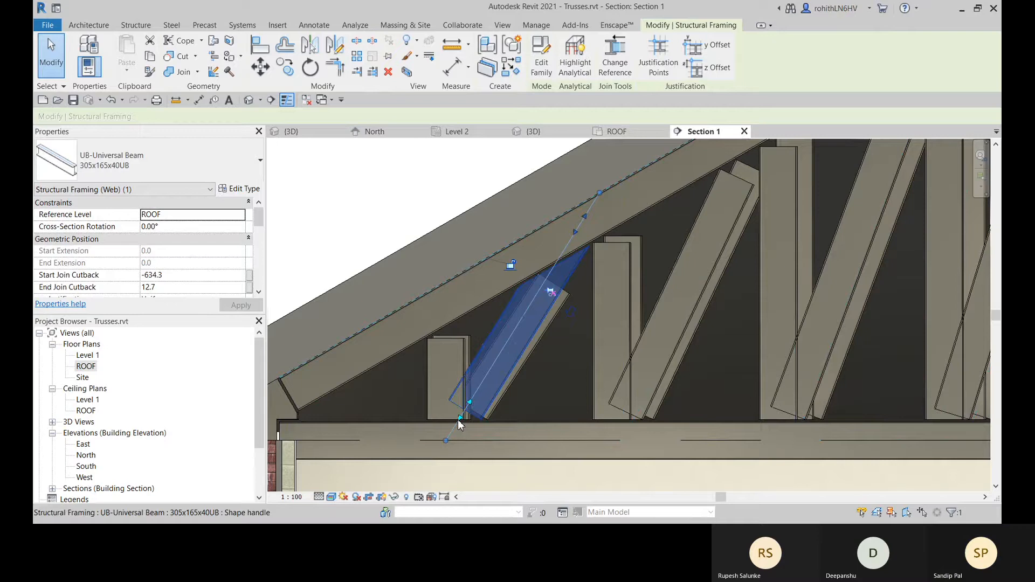
{"action": "left_click_drag", "start_coordinate": [460, 426], "coordinate": [445, 441]}
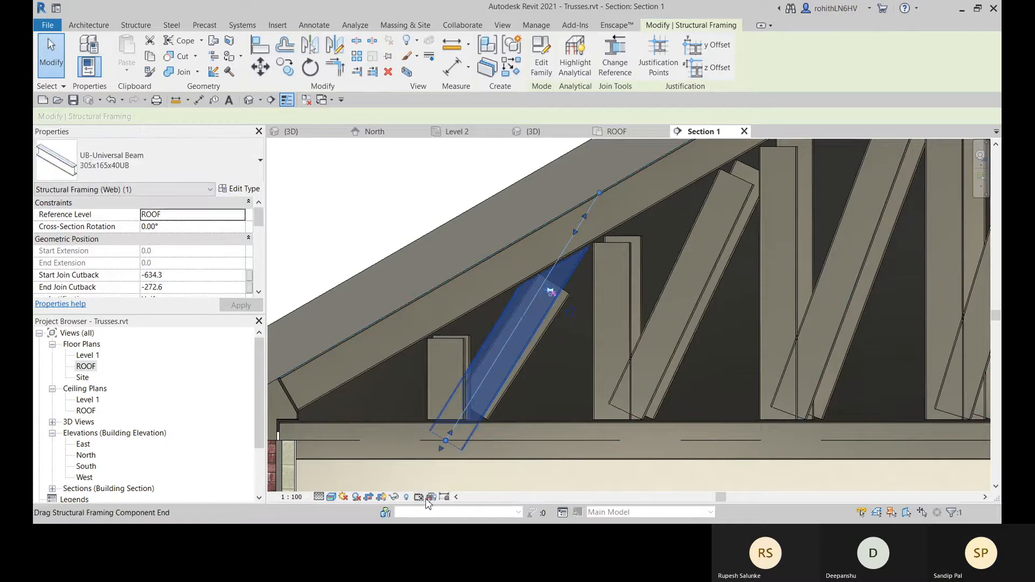
{"action": "left_click", "coordinate": [455, 471]}
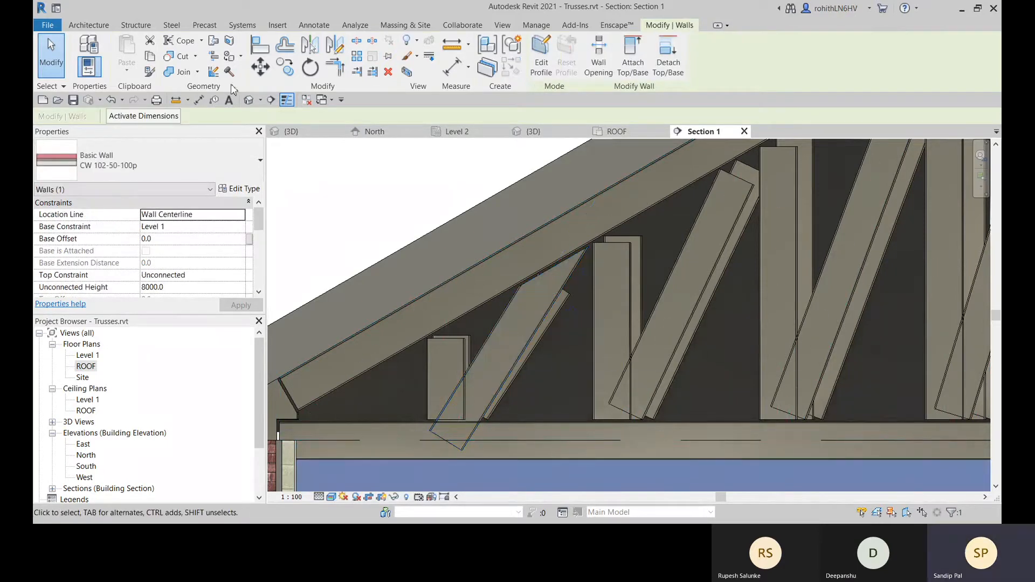
Step: Cut the extended lower end of the diagonal web member nearest the wall with the truss's bottom chord
{"action": "left_click", "coordinate": [181, 56]}
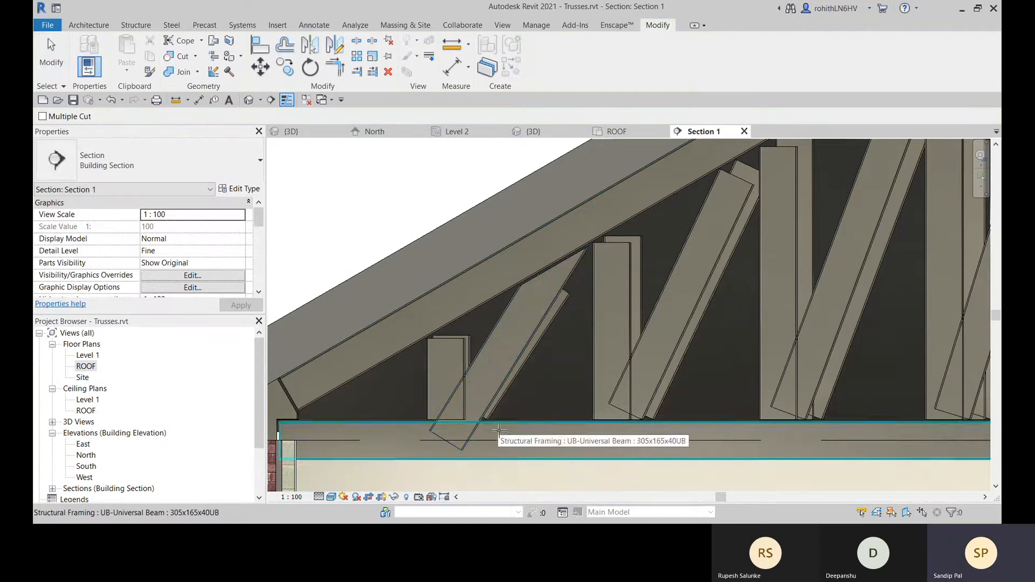
{"action": "left_click", "coordinate": [505, 376]}
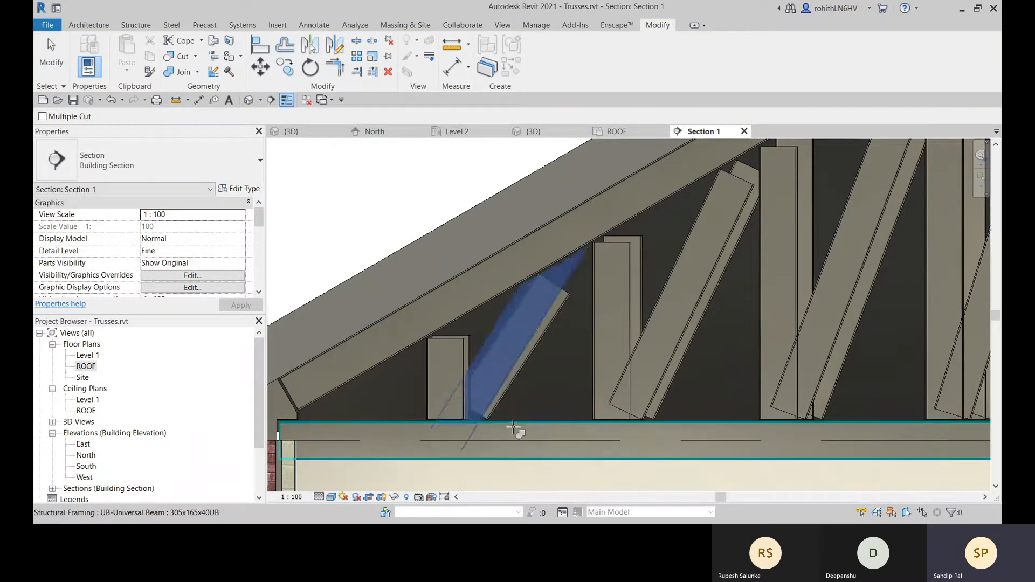
{"action": "left_click", "coordinate": [518, 431]}
{"action": "key", "text": "Escape"}
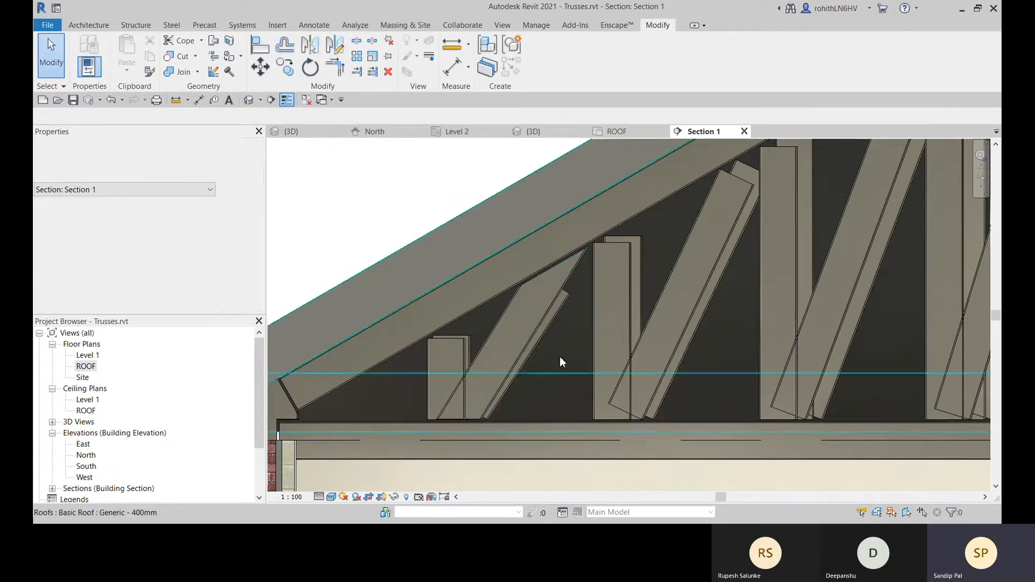
Step: Select the M_Howe Flat Truss in the section and open its profile for editing, accepting that attached chord profiles are ignored
{"action": "scroll", "coordinate": [613, 219], "scroll_direction": "down", "scroll_amount": 2}
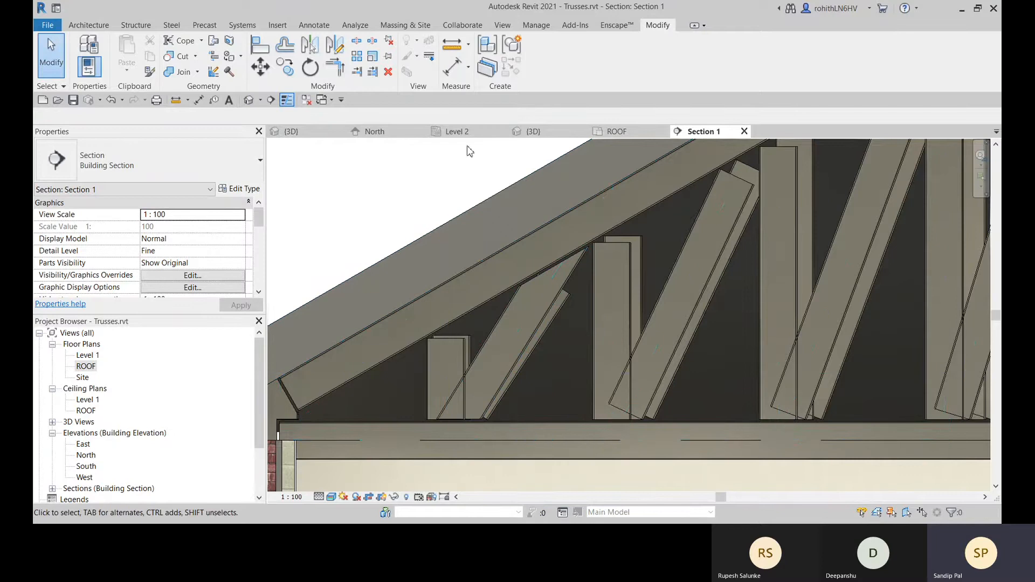
{"action": "scroll", "coordinate": [422, 218], "scroll_direction": "down", "scroll_amount": 3}
{"action": "scroll", "coordinate": [423, 223], "scroll_direction": "down", "scroll_amount": 3}
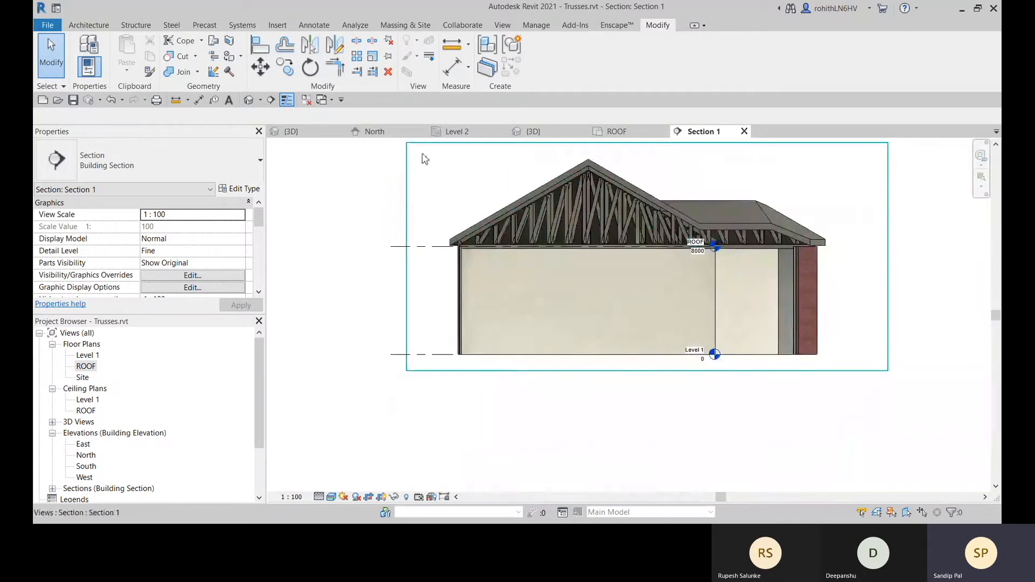
{"action": "left_click", "coordinate": [493, 240]}
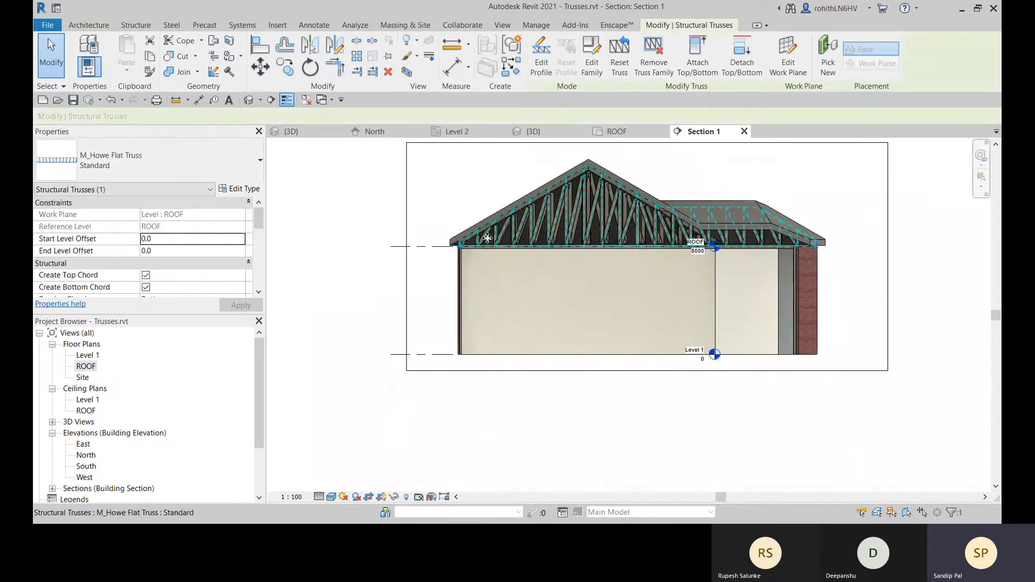
{"action": "scroll", "coordinate": [645, 237], "scroll_direction": "up", "scroll_amount": 4}
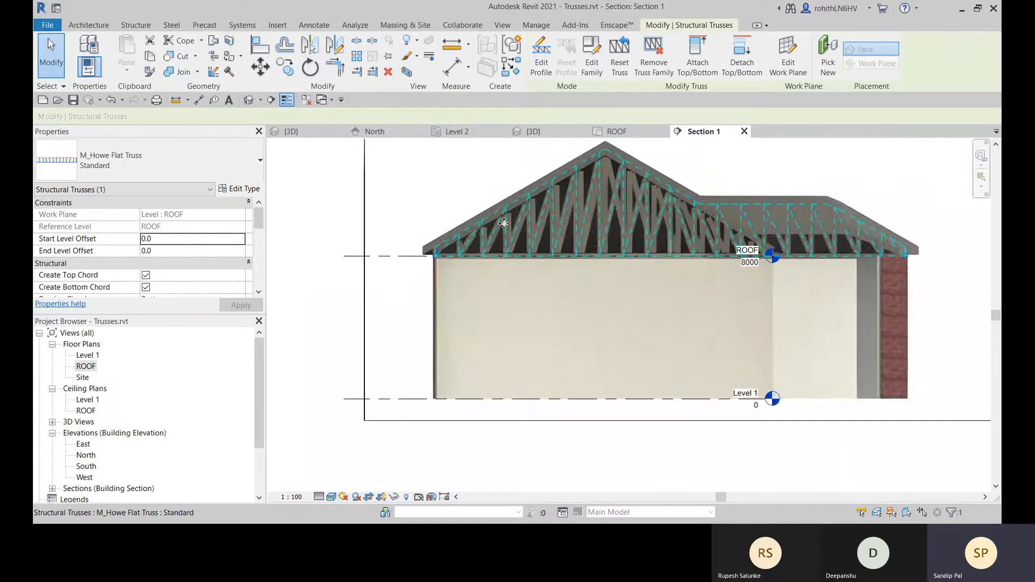
{"action": "middle_click_drag", "start_coordinate": [596, 217], "coordinate": [631, 243]}
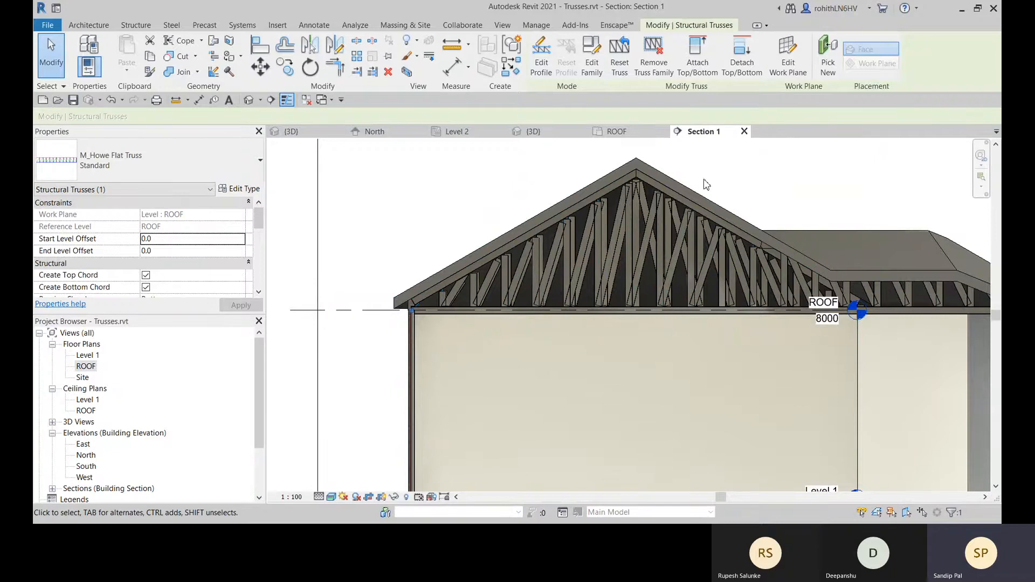
{"action": "left_click", "coordinate": [542, 60]}
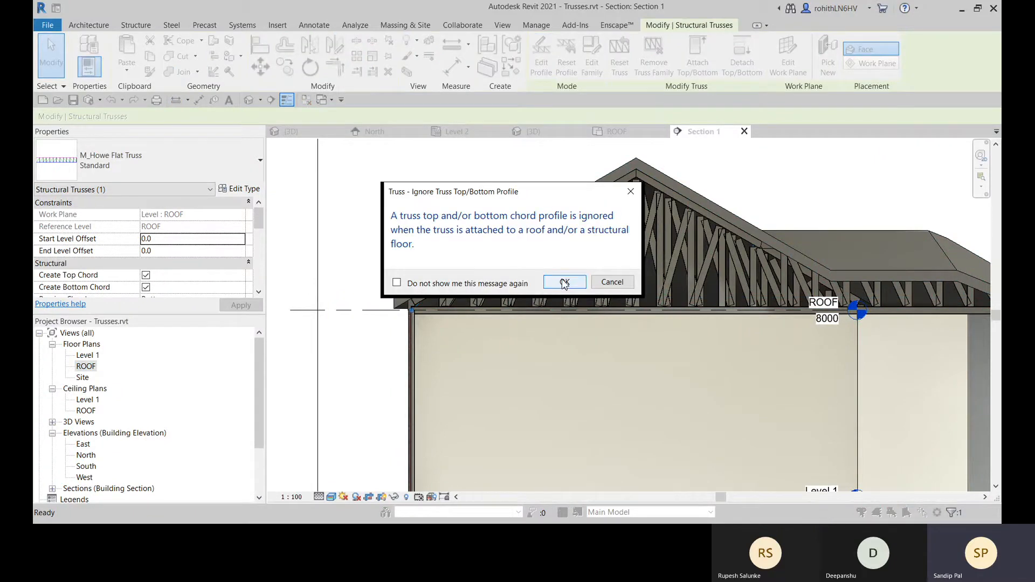
{"action": "left_click", "coordinate": [564, 283]}
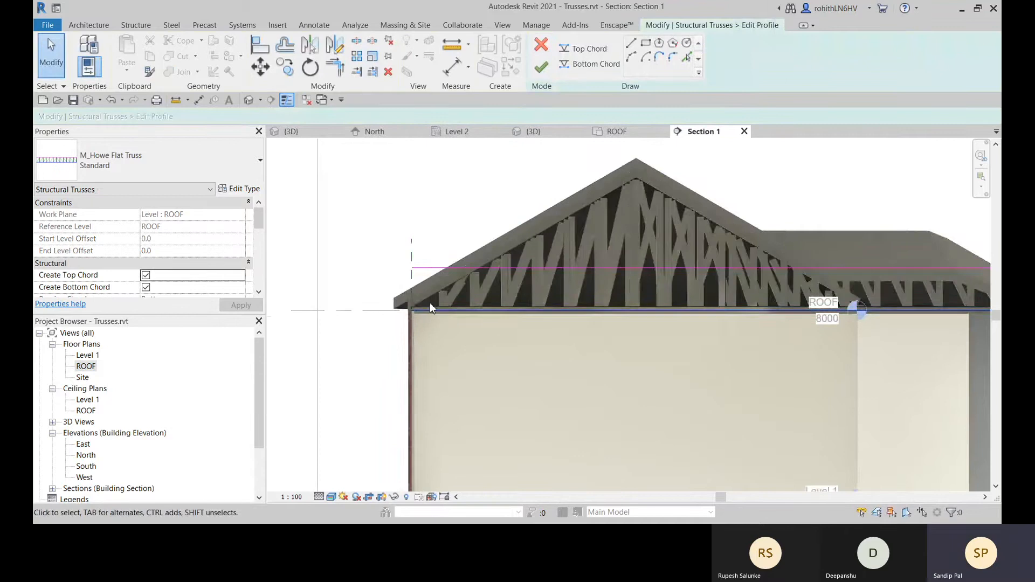
Step: Sketch a short vertical bottom chord line across the chord's full depth at its midpoint
{"action": "scroll", "coordinate": [429, 308], "scroll_direction": "up", "scroll_amount": 2}
{"action": "middle_click_drag", "start_coordinate": [413, 260], "coordinate": [324, 229]}
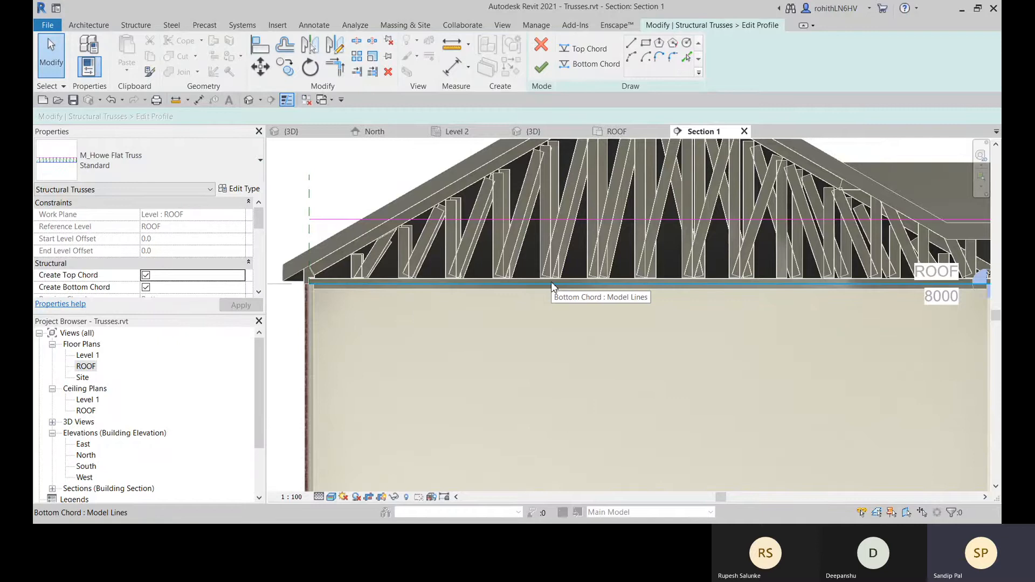
{"action": "left_click", "coordinate": [590, 65]}
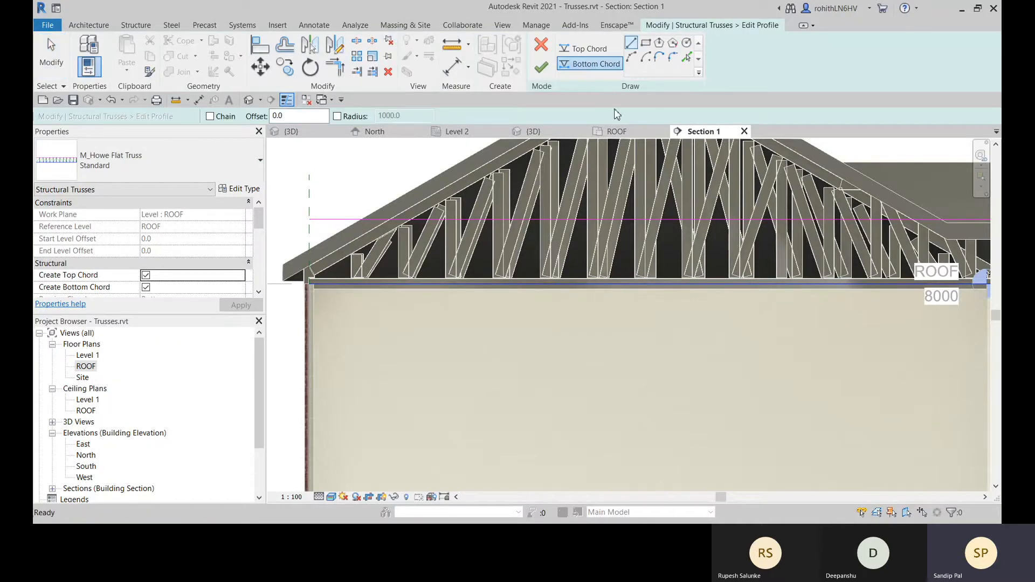
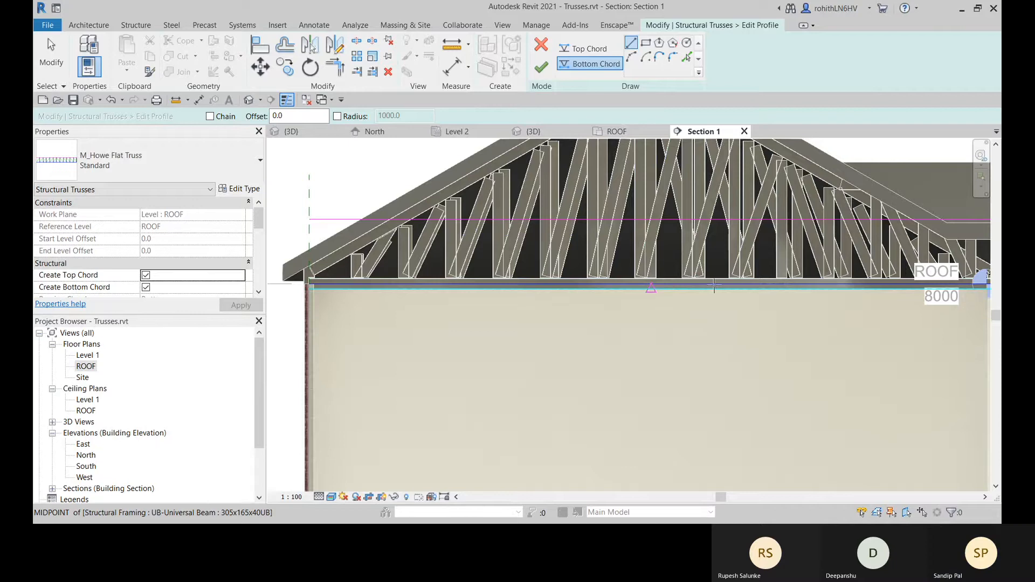
{"action": "scroll", "coordinate": [656, 281], "scroll_direction": "up", "scroll_amount": 2}
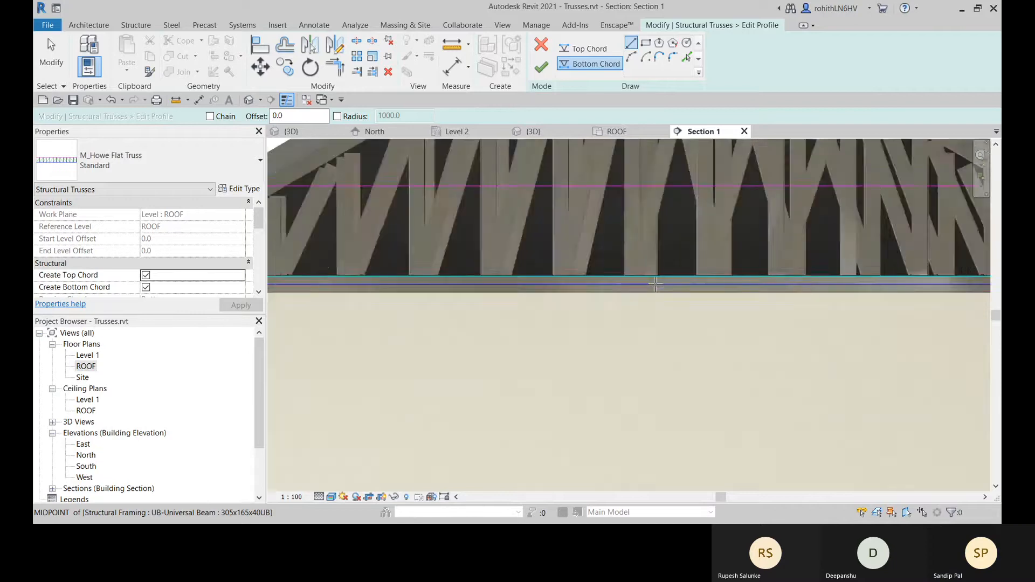
{"action": "scroll", "coordinate": [645, 286], "scroll_direction": "up", "scroll_amount": 2}
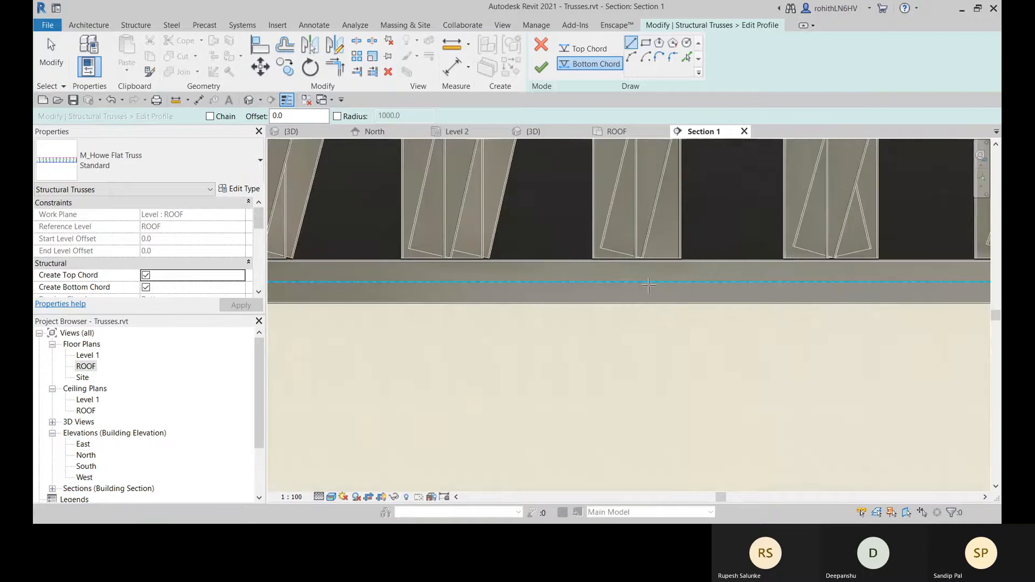
{"action": "scroll", "coordinate": [648, 286], "scroll_direction": "down", "scroll_amount": 4}
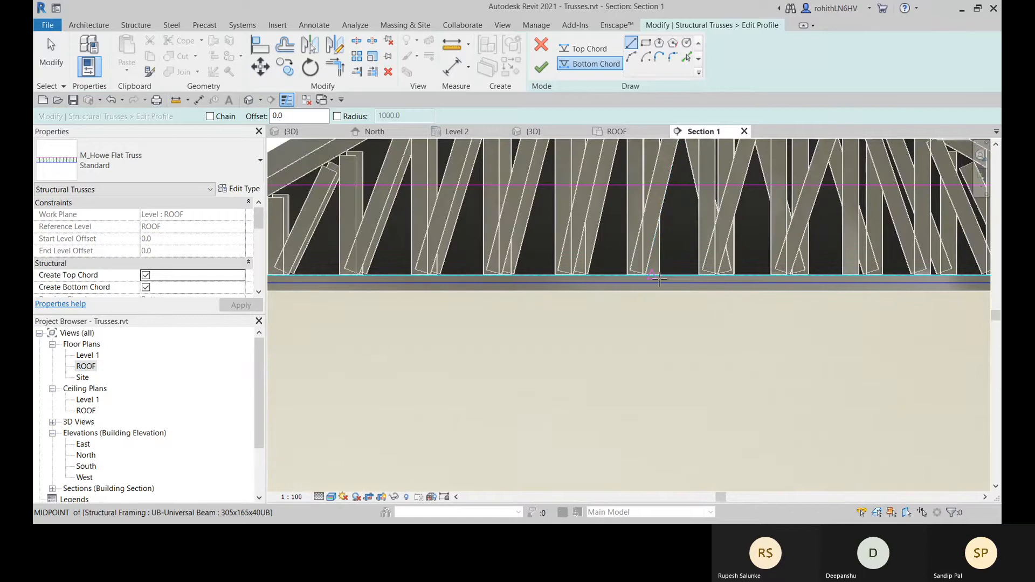
{"action": "scroll", "coordinate": [657, 278], "scroll_direction": "down", "scroll_amount": 3}
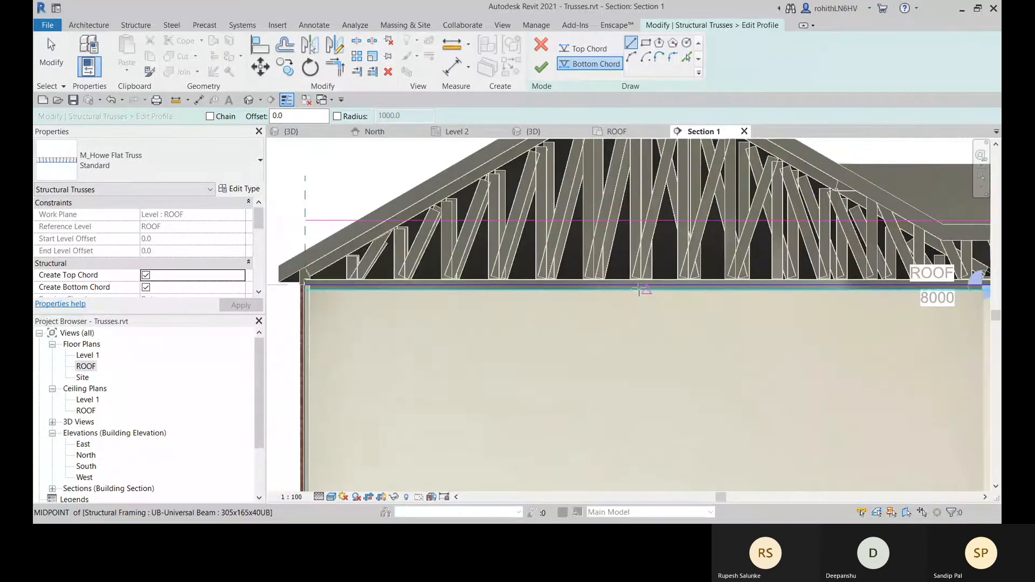
{"action": "scroll", "coordinate": [642, 288], "scroll_direction": "up", "scroll_amount": 5}
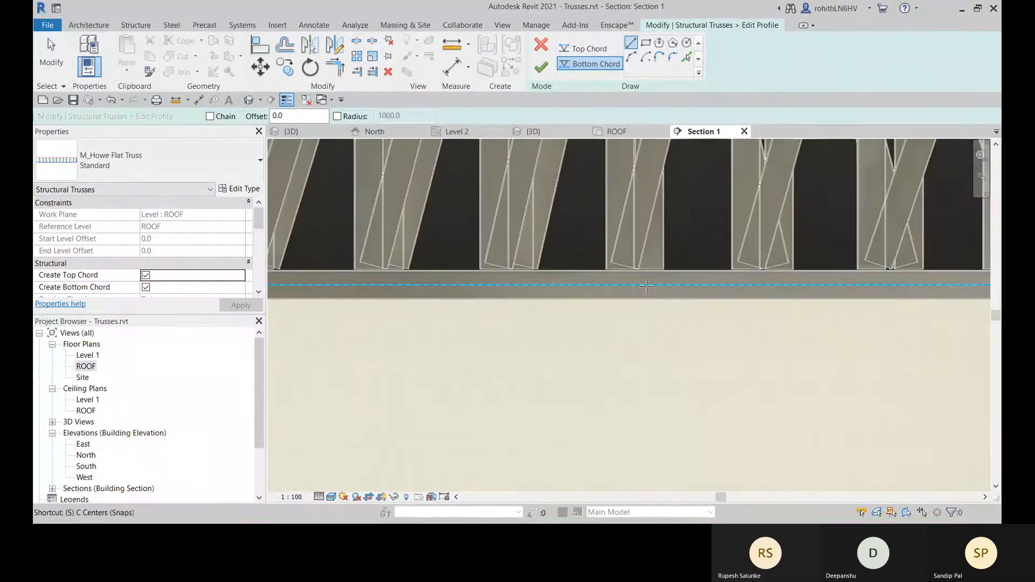
{"action": "left_click", "coordinate": [649, 270]}
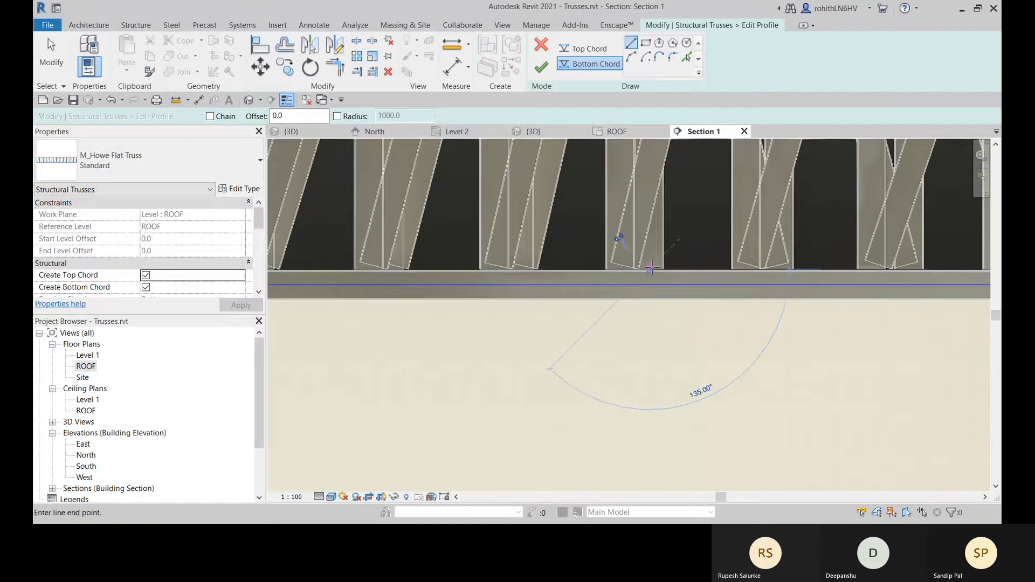
{"action": "left_click", "coordinate": [651, 298]}
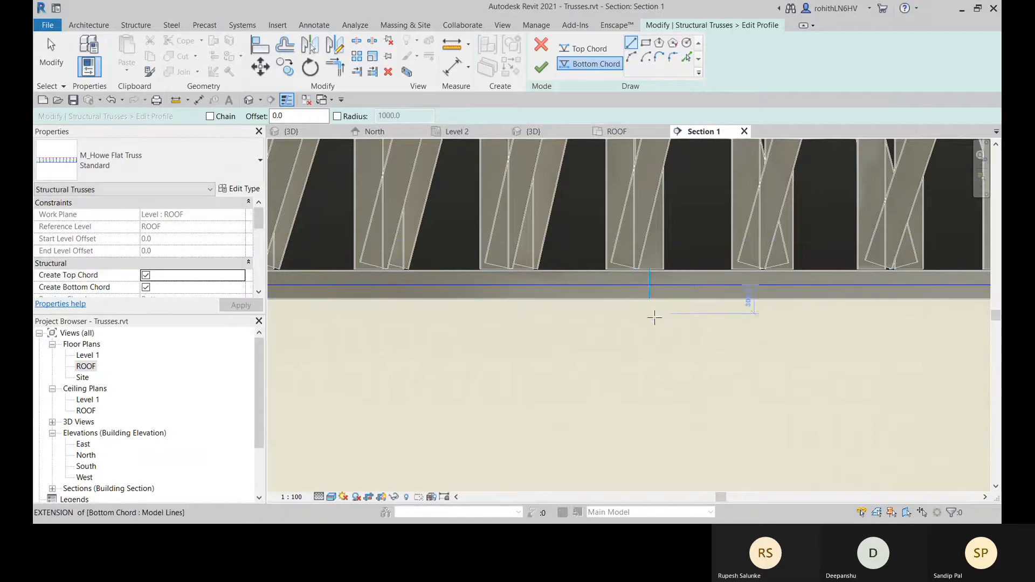
Step: Create an offset copy of the short vertical bottom chord line toward the brick wall with Pick Lines at an offset of 10000
{"action": "scroll", "coordinate": [669, 313], "scroll_direction": "down", "scroll_amount": 3}
{"action": "scroll", "coordinate": [669, 312], "scroll_direction": "down", "scroll_amount": 3}
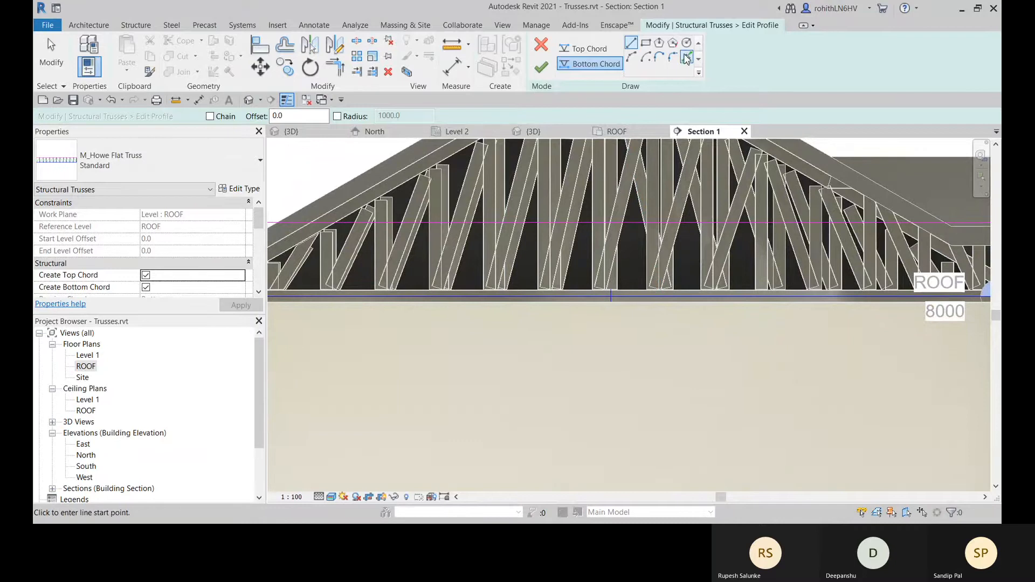
{"action": "left_click", "coordinate": [686, 57]}
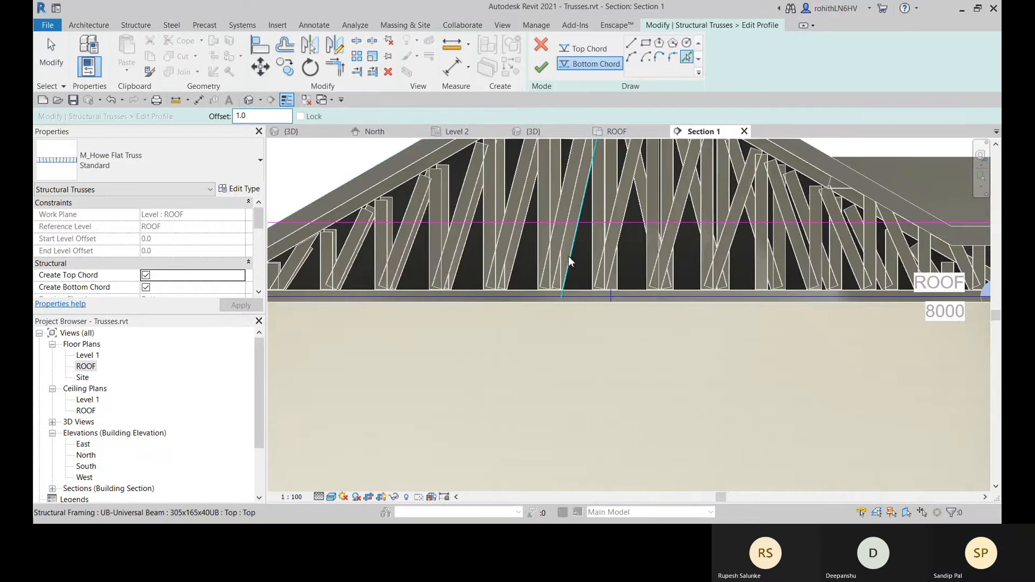
{"action": "left_click_drag", "start_coordinate": [270, 117], "coordinate": [182, 134]}
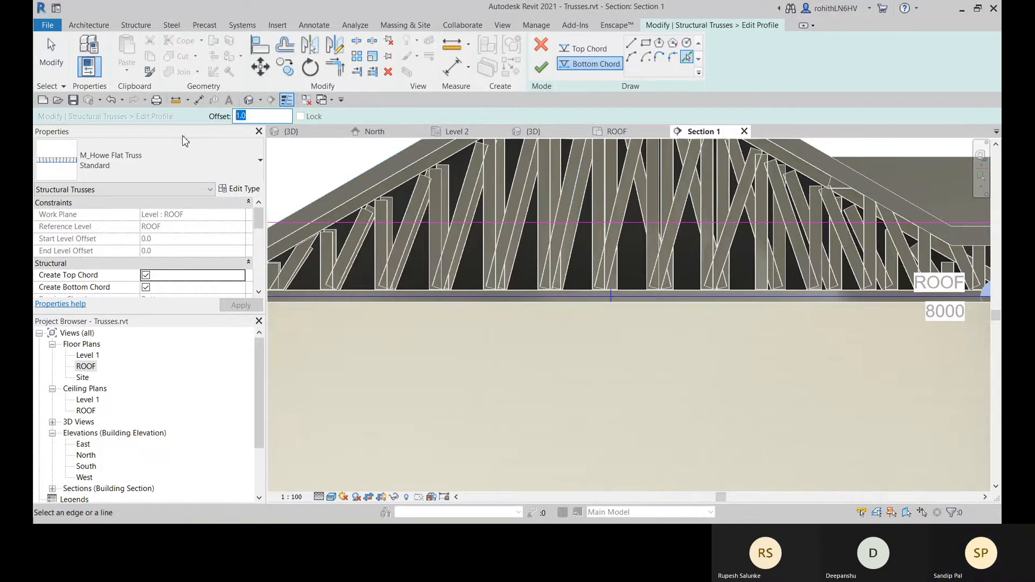
{"action": "type", "text": "1000"}
{"action": "scroll", "coordinate": [621, 297], "scroll_direction": "up", "scroll_amount": 2}
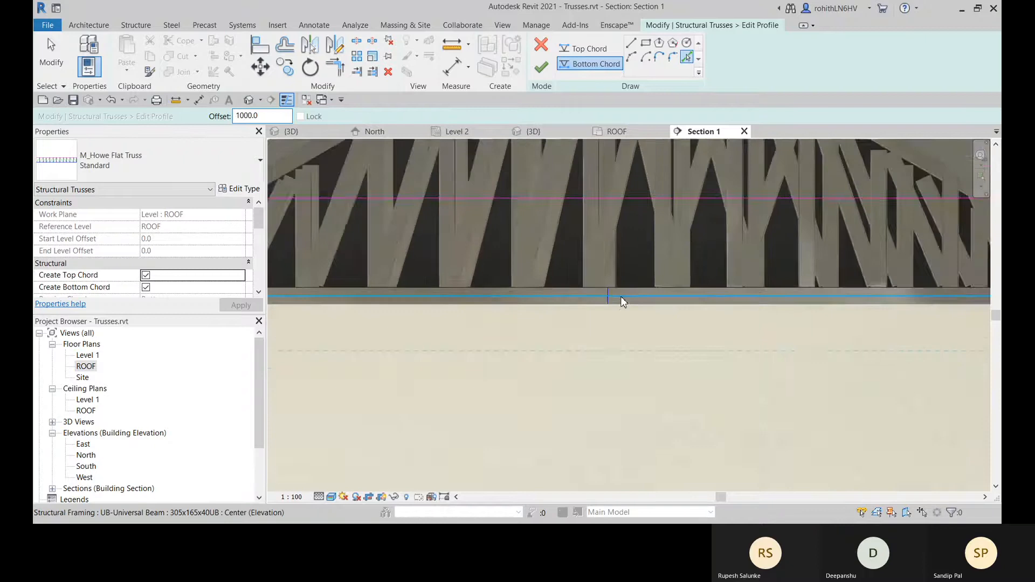
{"action": "scroll", "coordinate": [601, 304], "scroll_direction": "up", "scroll_amount": 1}
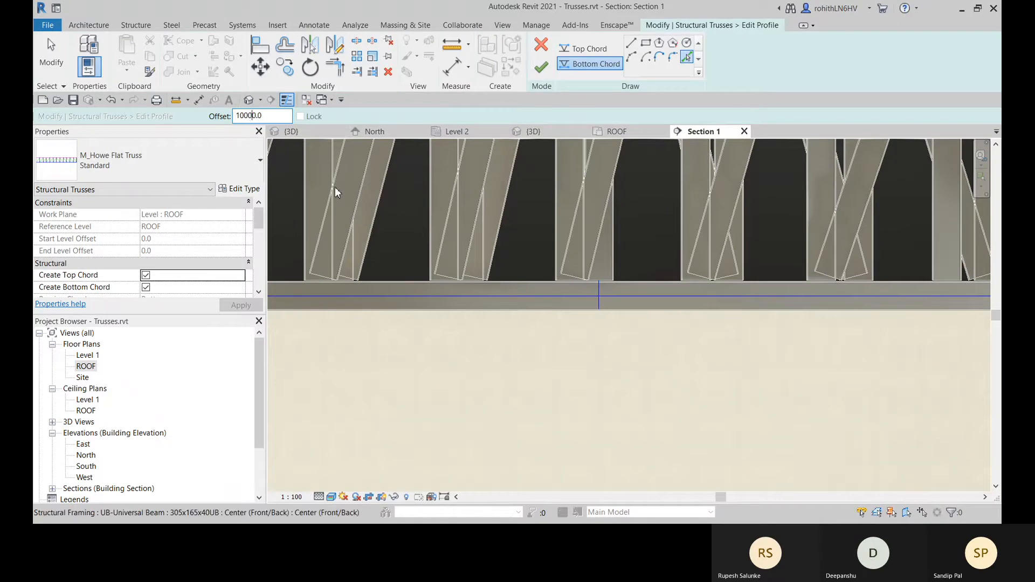
{"action": "left_click", "coordinate": [598, 295]}
Step: Delete the offset vertical line beneath the roof eave outside the brick wall
{"action": "scroll", "coordinate": [561, 354], "scroll_direction": "down", "scroll_amount": 3}
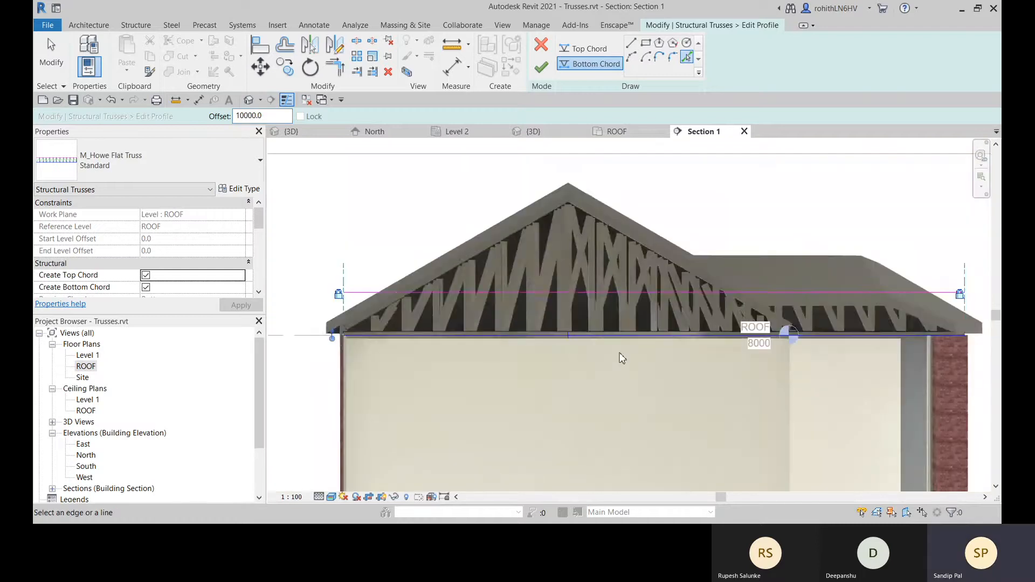
{"action": "scroll", "coordinate": [531, 351], "scroll_direction": "up", "scroll_amount": 3}
{"action": "middle_click_drag", "start_coordinate": [392, 338], "coordinate": [575, 342]}
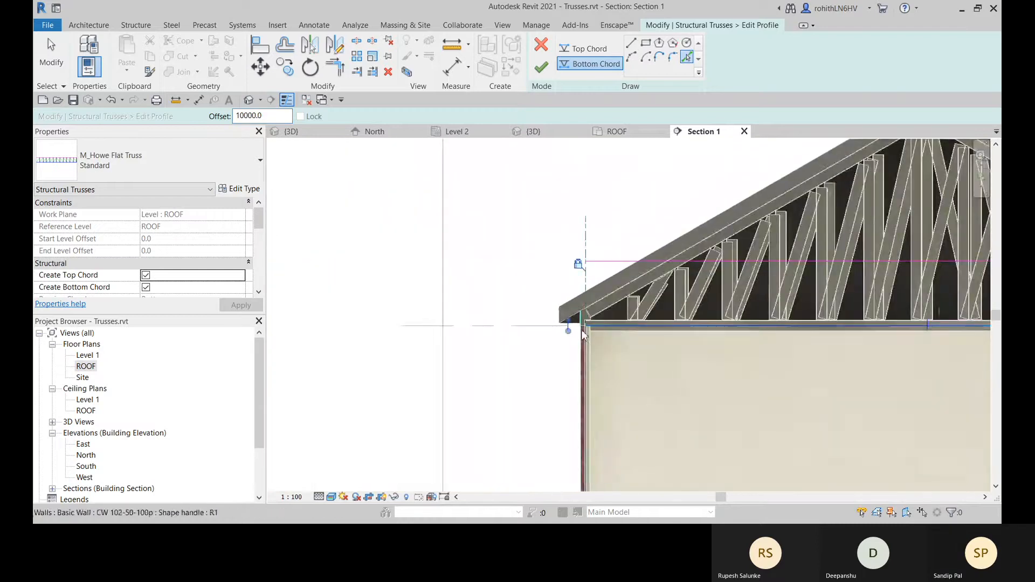
{"action": "scroll", "coordinate": [574, 342], "scroll_direction": "up", "scroll_amount": 4}
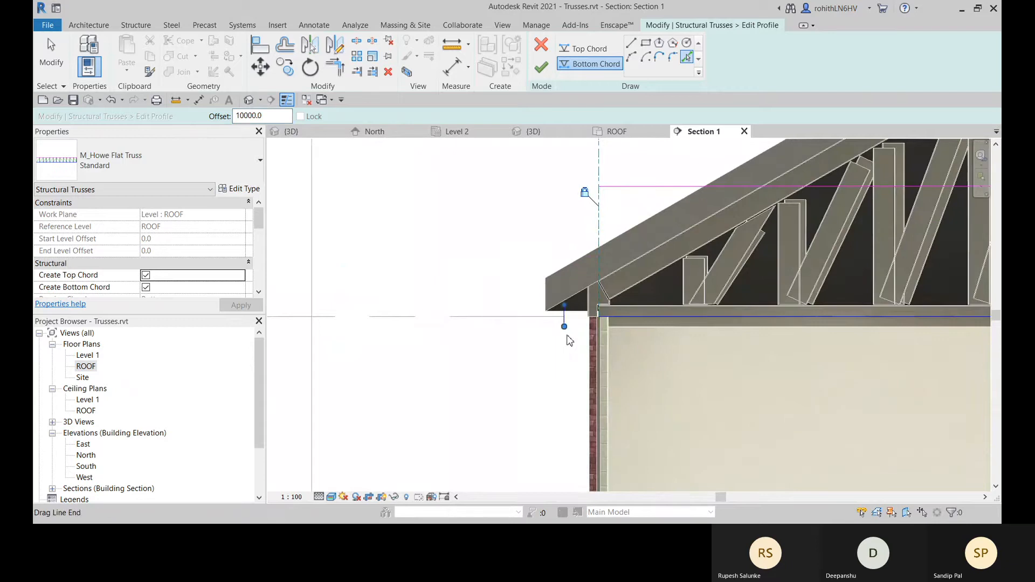
{"action": "key", "text": "Escape"}
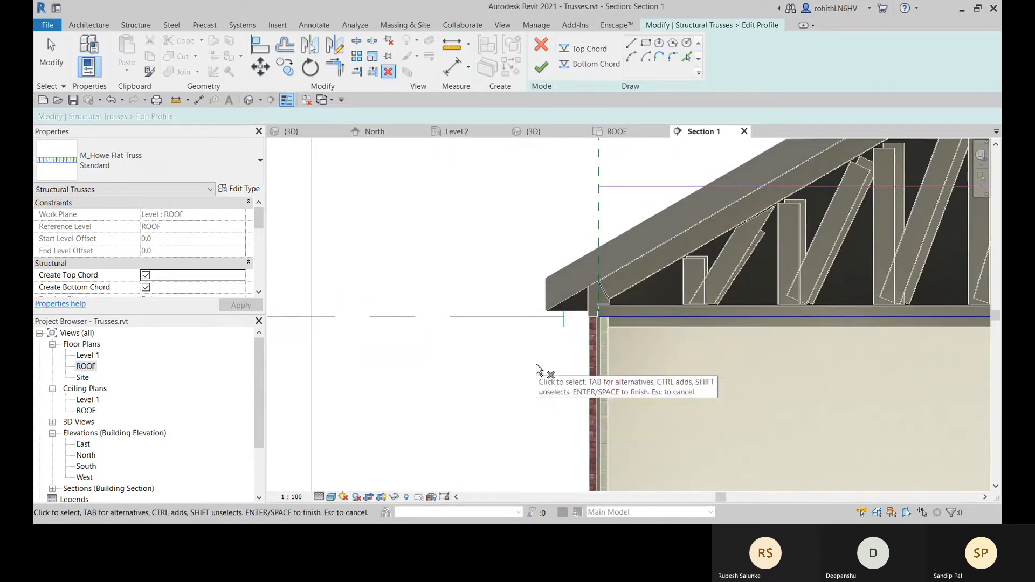
{"action": "left_click", "coordinate": [564, 338]}
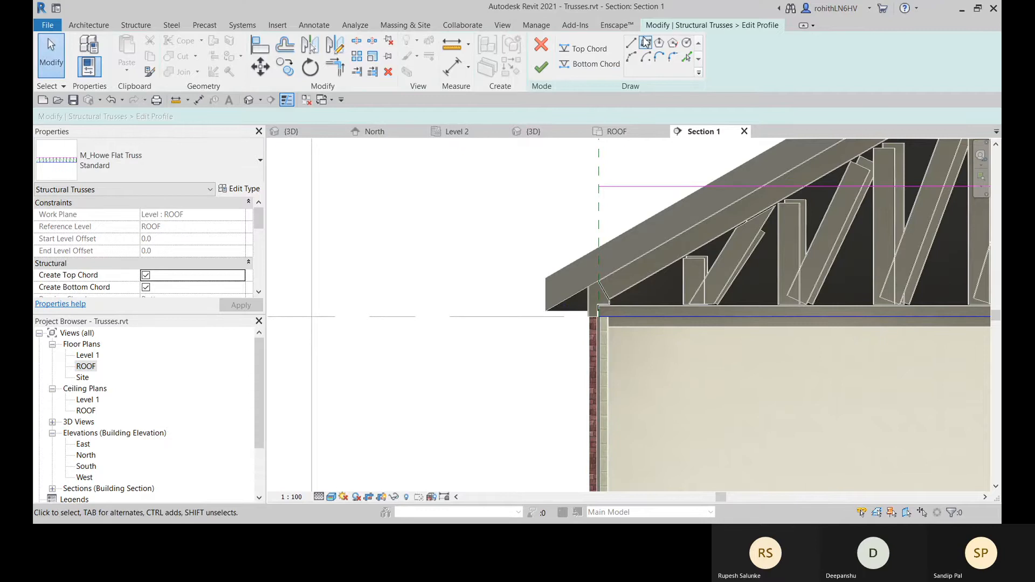
Step: Create bottom chord copies of the midpoint vertical line on both sides of it with Pick Lines at an offset of 2500
{"action": "left_click", "coordinate": [686, 57]}
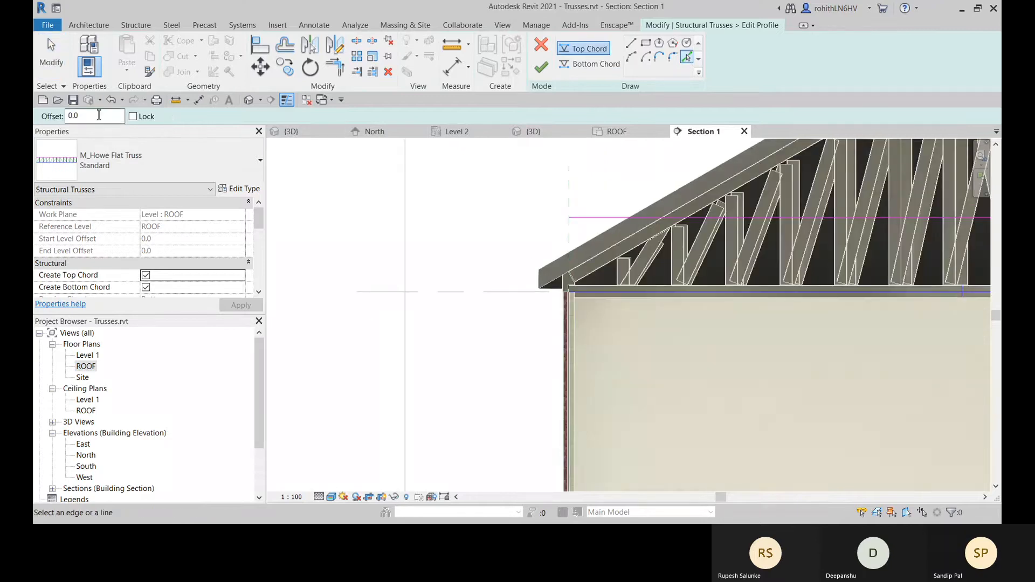
{"action": "left_click", "coordinate": [607, 65]}
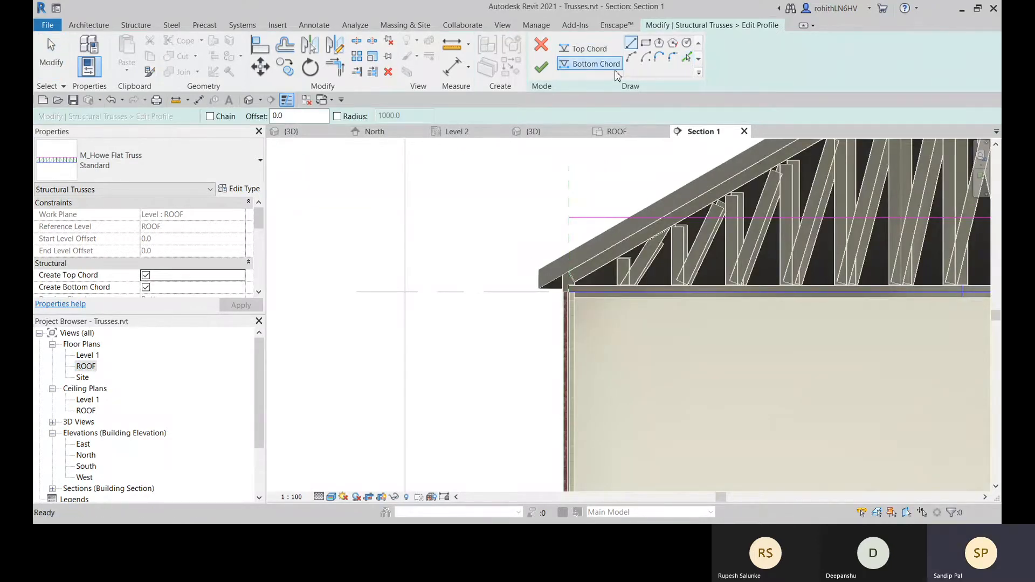
{"action": "left_click_drag", "start_coordinate": [289, 116], "coordinate": [265, 118]}
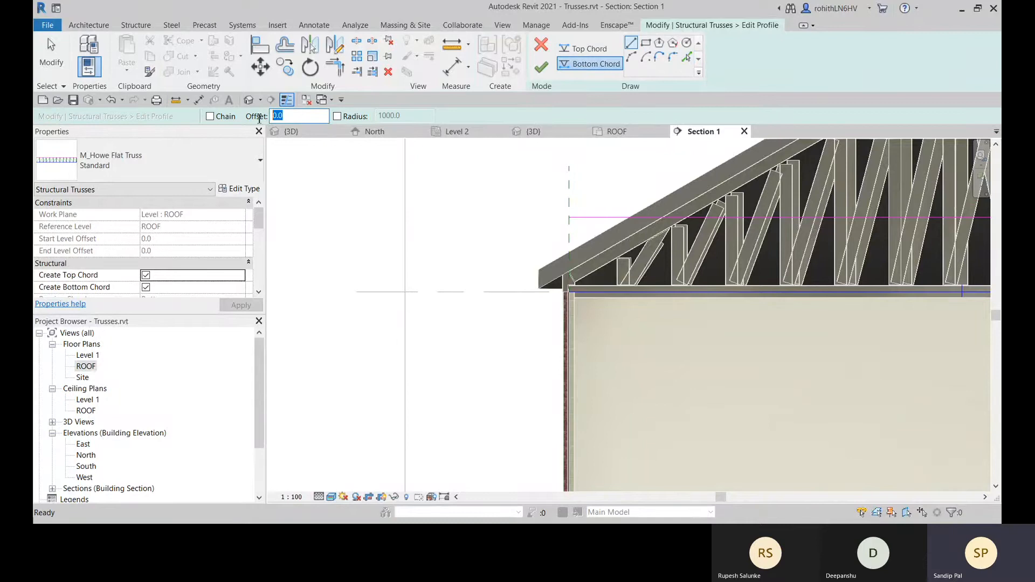
{"action": "middle_click_drag", "start_coordinate": [492, 257], "coordinate": [363, 233]}
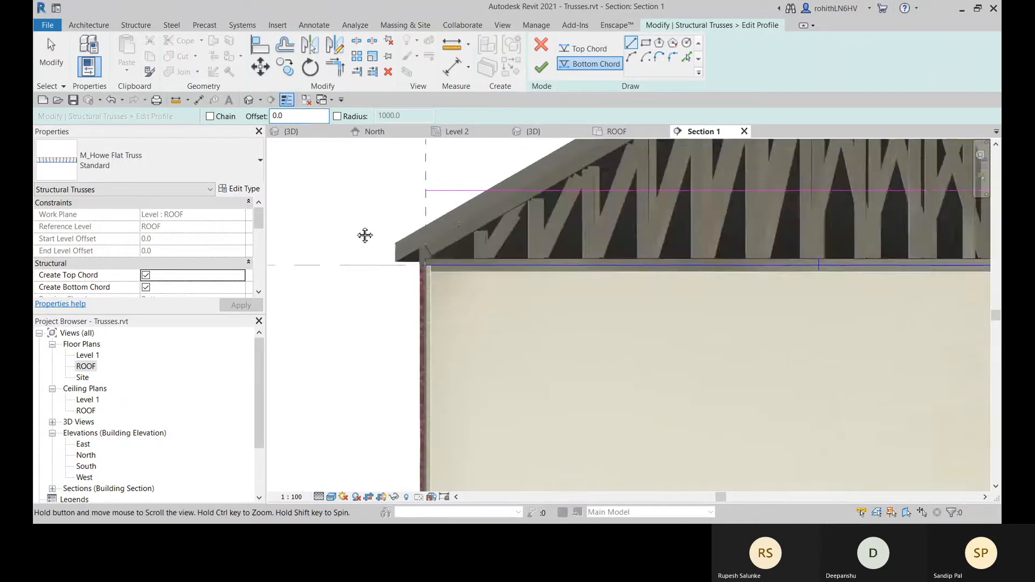
{"action": "left_click_drag", "start_coordinate": [291, 116], "coordinate": [262, 121]}
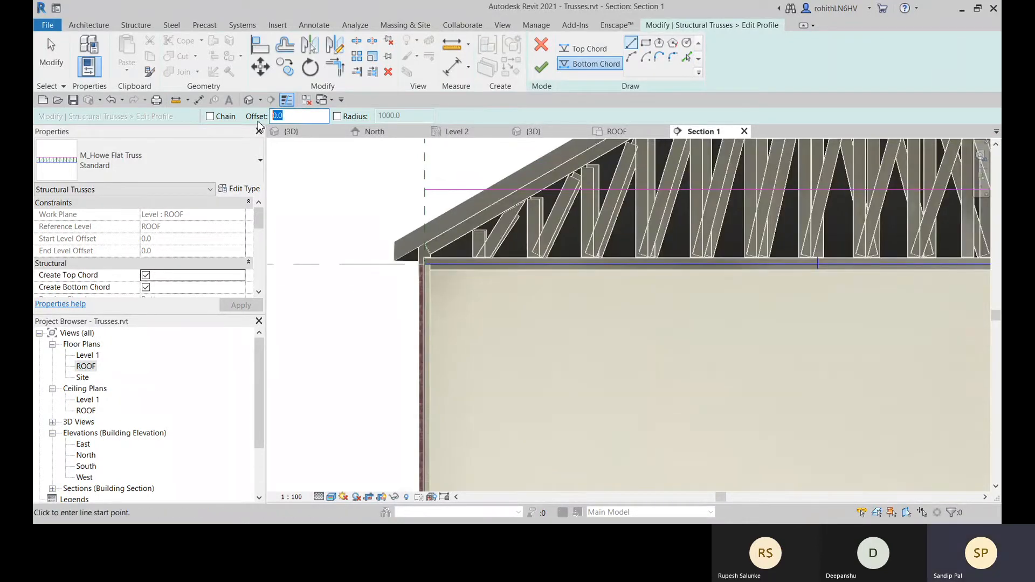
{"action": "type", "text": "250"}
{"action": "left_click", "coordinate": [688, 57]}
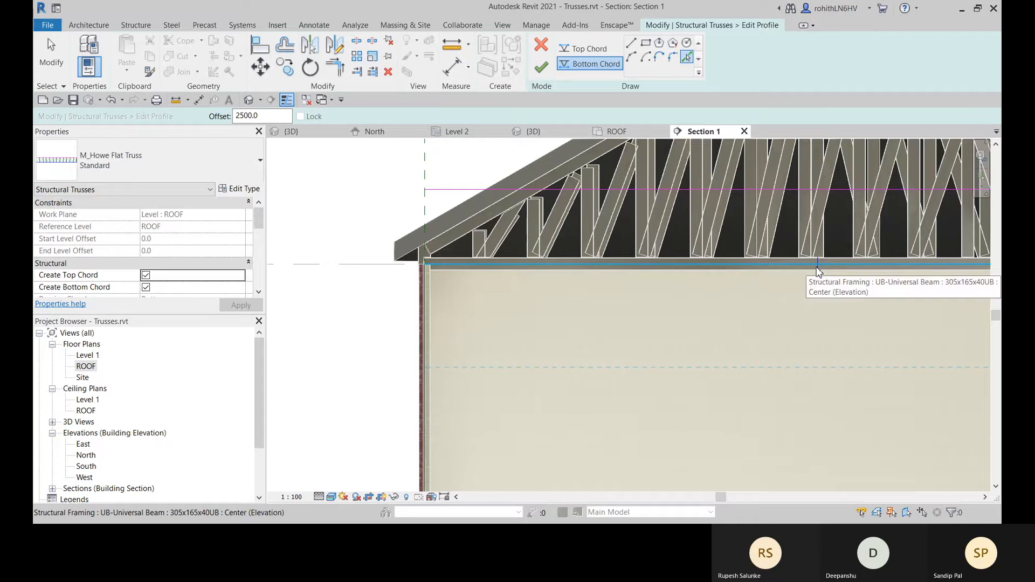
{"action": "key", "text": "Tab"}
{"action": "key", "text": "Tab"}
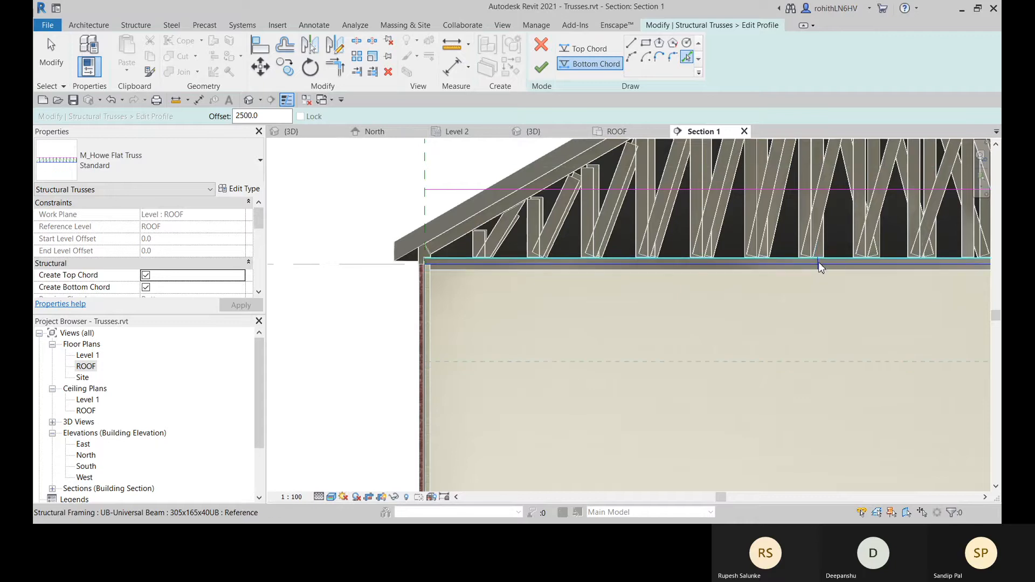
{"action": "scroll", "coordinate": [820, 266], "scroll_direction": "up", "scroll_amount": 4}
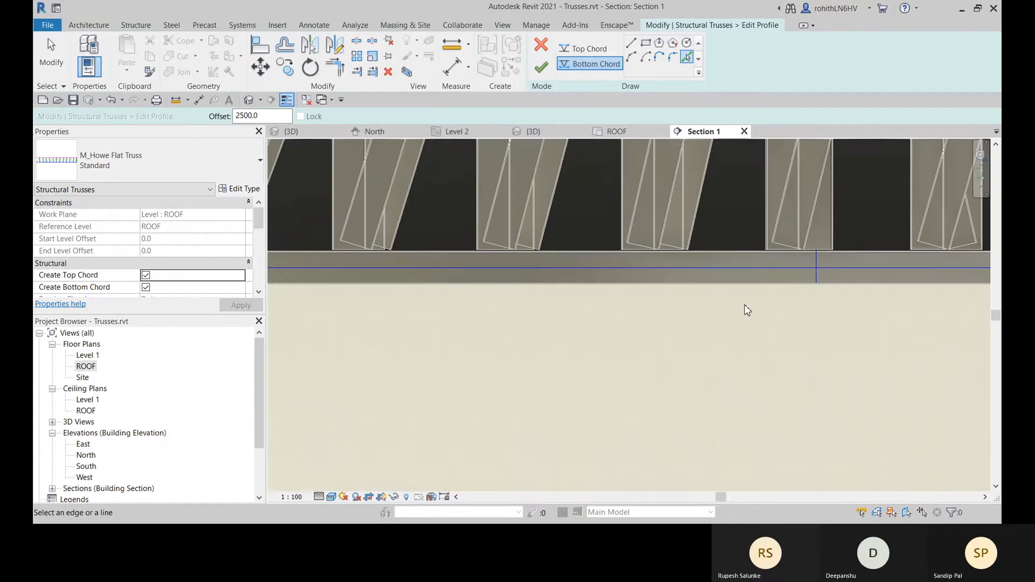
{"action": "scroll", "coordinate": [746, 307], "scroll_direction": "down", "scroll_amount": 4}
{"action": "scroll", "coordinate": [769, 294], "scroll_direction": "up", "scroll_amount": 4}
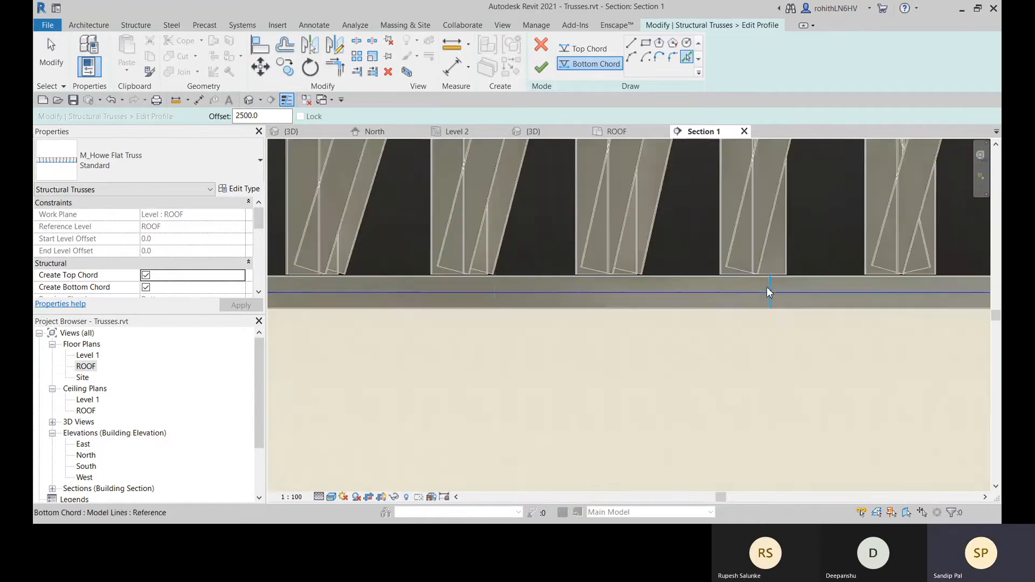
{"action": "scroll", "coordinate": [654, 337], "scroll_direction": "down", "scroll_amount": 3}
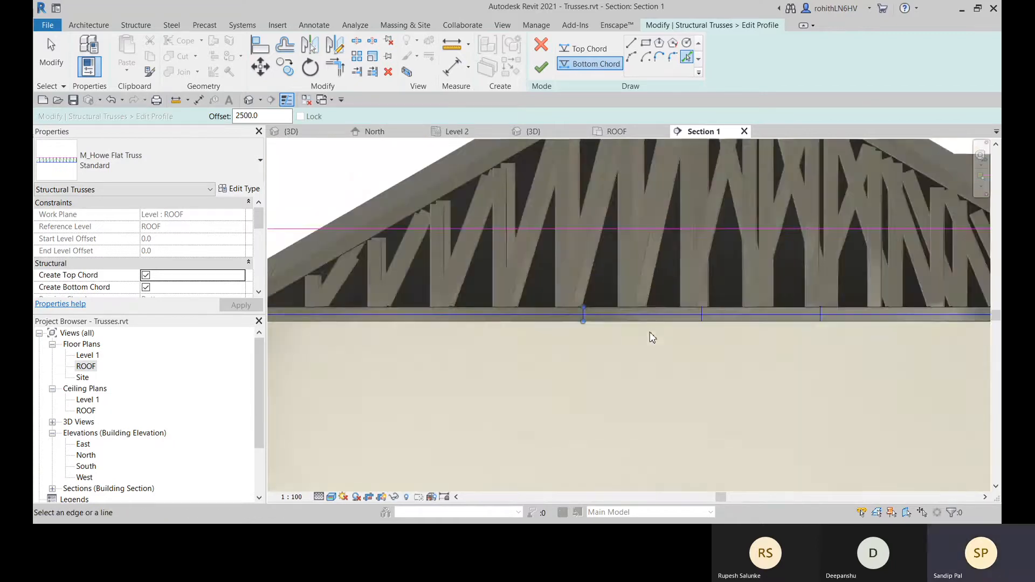
{"action": "middle_click_drag", "start_coordinate": [593, 332], "coordinate": [558, 292]}
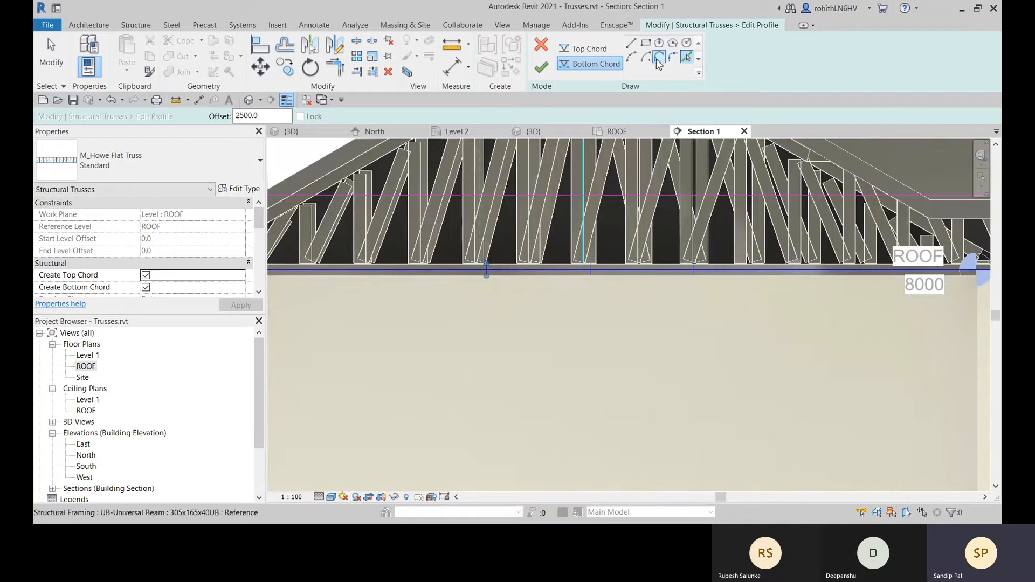
{"action": "left_click", "coordinate": [631, 57]}
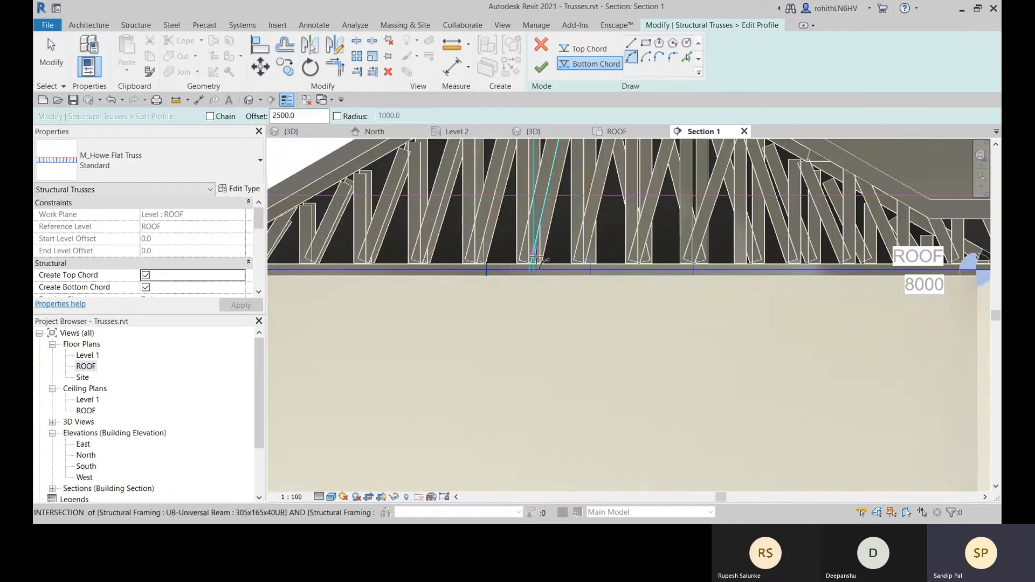
{"action": "left_click", "coordinate": [488, 270]}
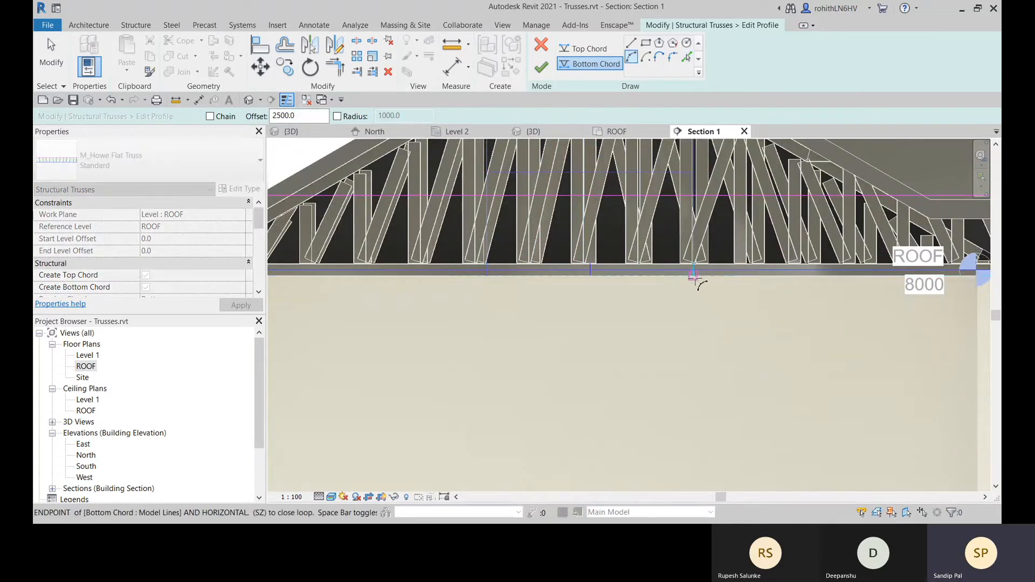
{"action": "left_click", "coordinate": [694, 270]}
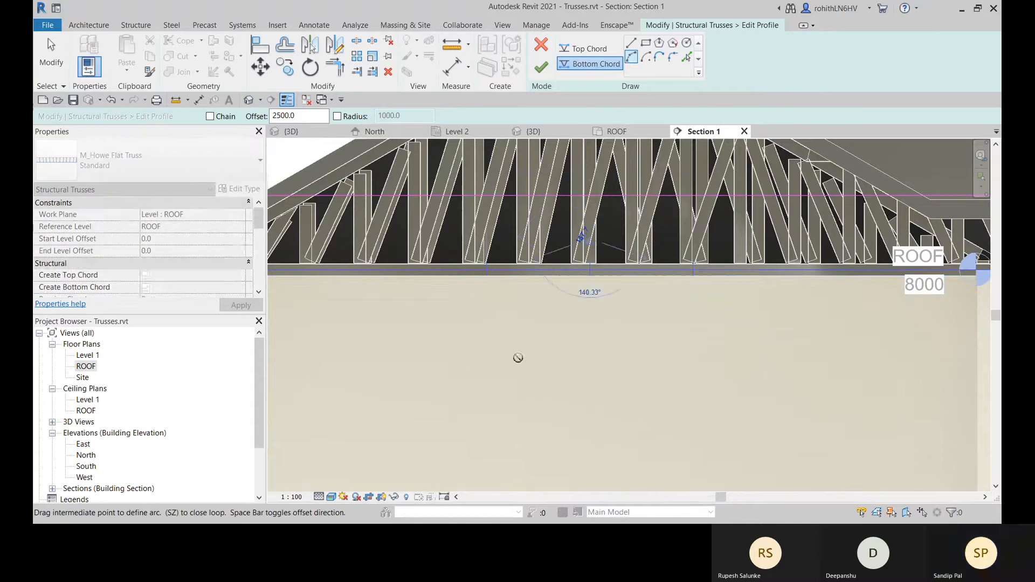
{"action": "key", "text": "Escape"}
{"action": "key", "text": "Escape"}
Step: Sketch a bottom chord start-end-radius arc of about 2664 radius, at zero offset, bulging downward between the lower ends of the two outer vertical lines
{"action": "double_click", "coordinate": [215, 116]}
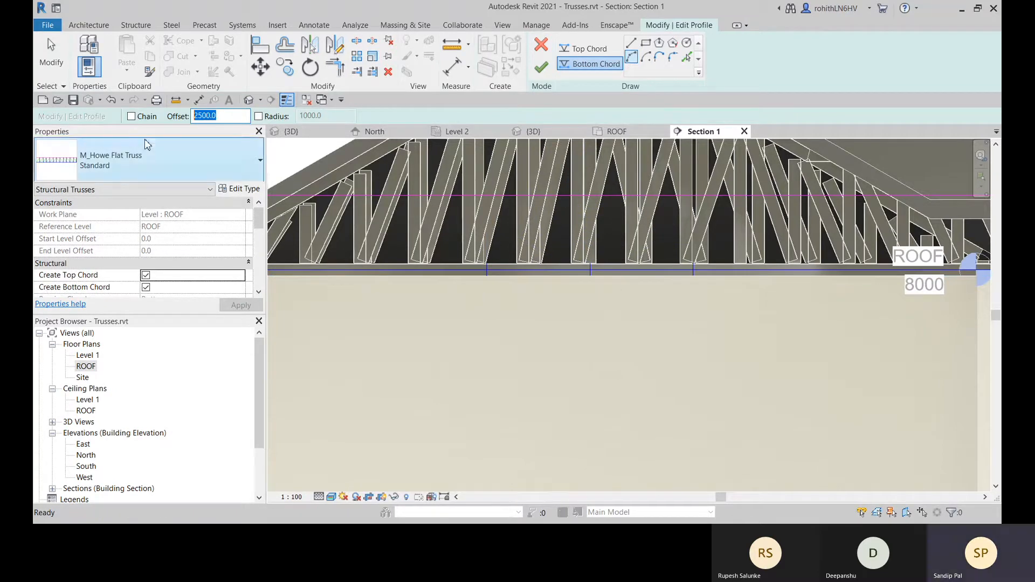
{"action": "type", "text": "0"}
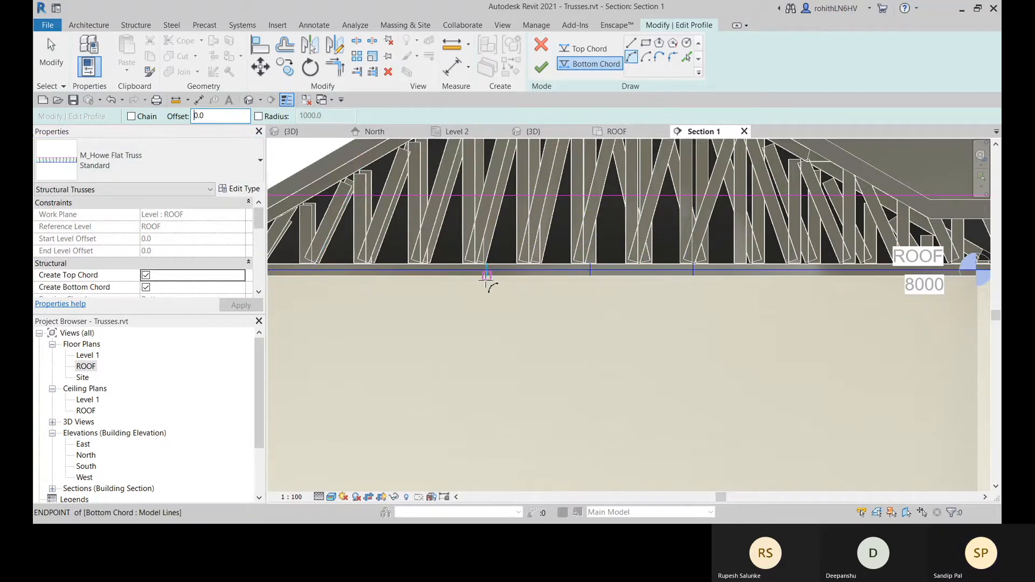
{"action": "left_click", "coordinate": [485, 275]}
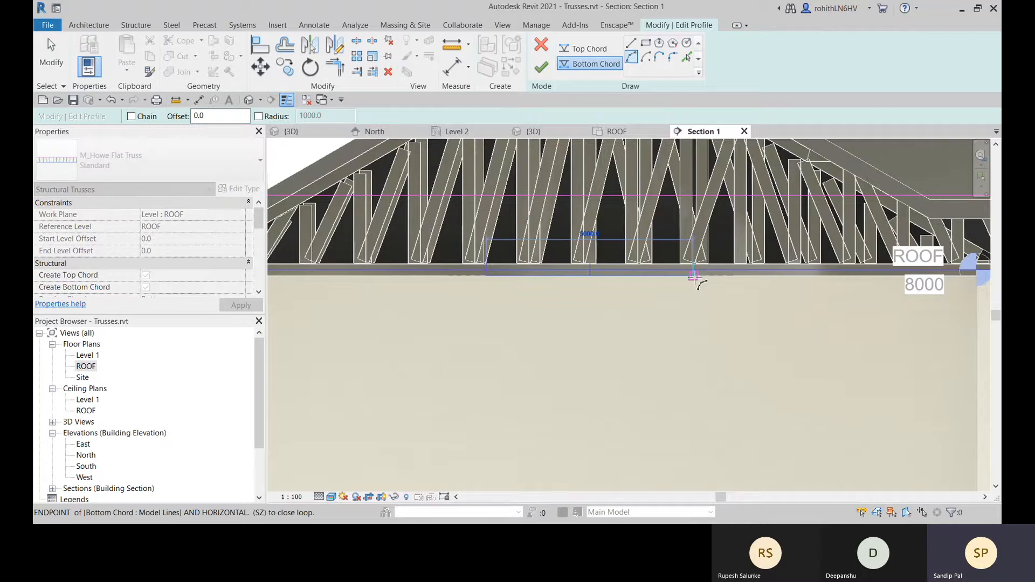
{"action": "left_click", "coordinate": [694, 276]}
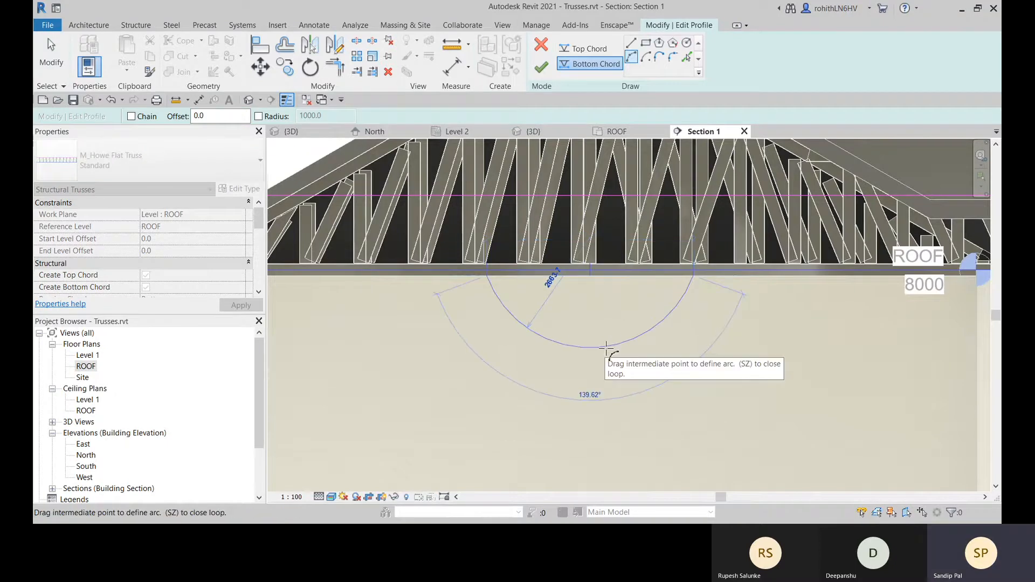
{"action": "left_click", "coordinate": [606, 348]}
{"action": "scroll", "coordinate": [511, 285], "scroll_direction": "up", "scroll_amount": 1}
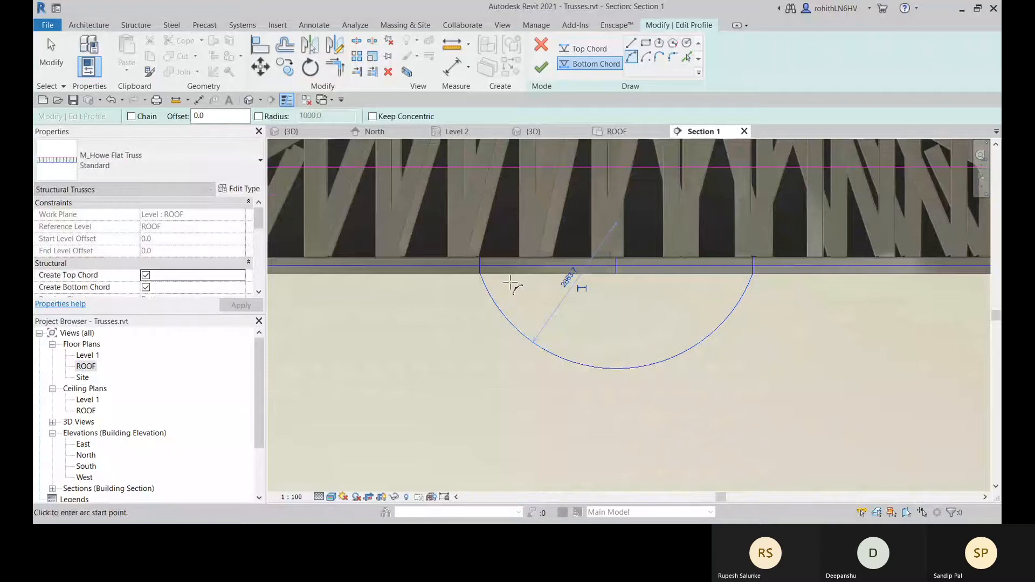
{"action": "scroll", "coordinate": [511, 284], "scroll_direction": "up", "scroll_amount": 3}
{"action": "key", "text": "Escape"}
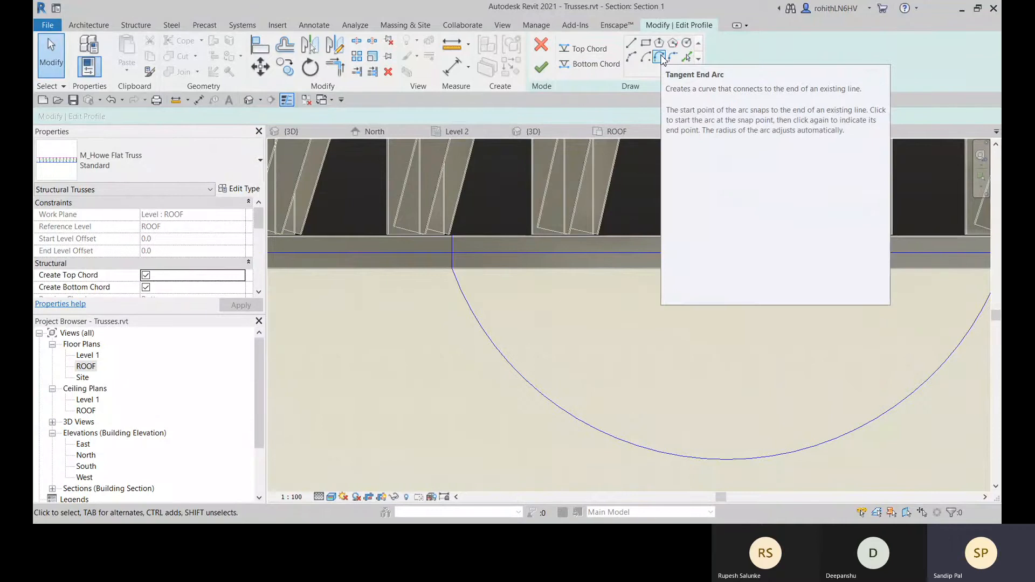
Step: Fillet the bottom chord line and the arc's end nearest the brick wall at about 860 radius, removing constraints, and delete the vertical line there
{"action": "left_click", "coordinate": [673, 57]}
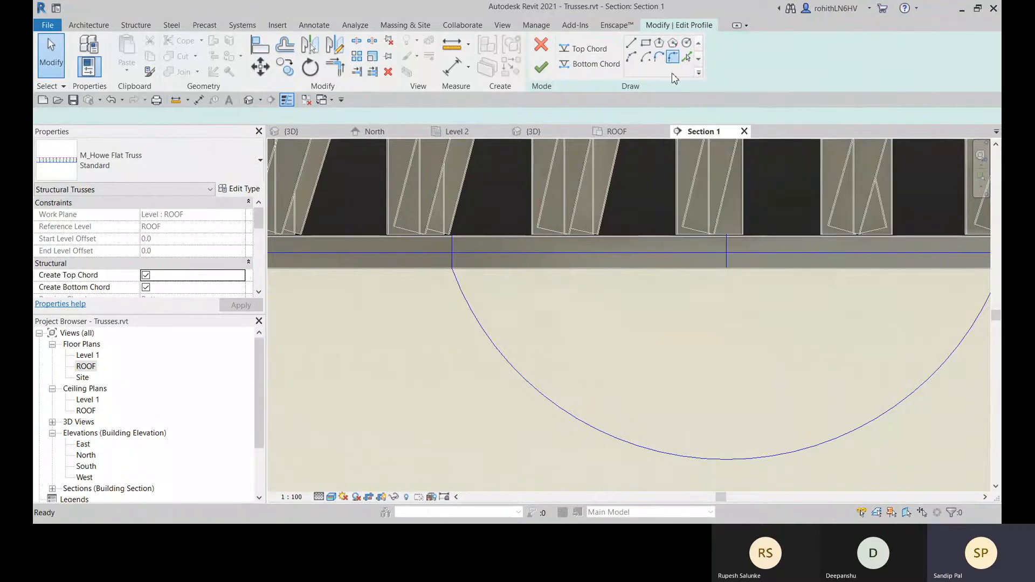
{"action": "left_click", "coordinate": [458, 281]}
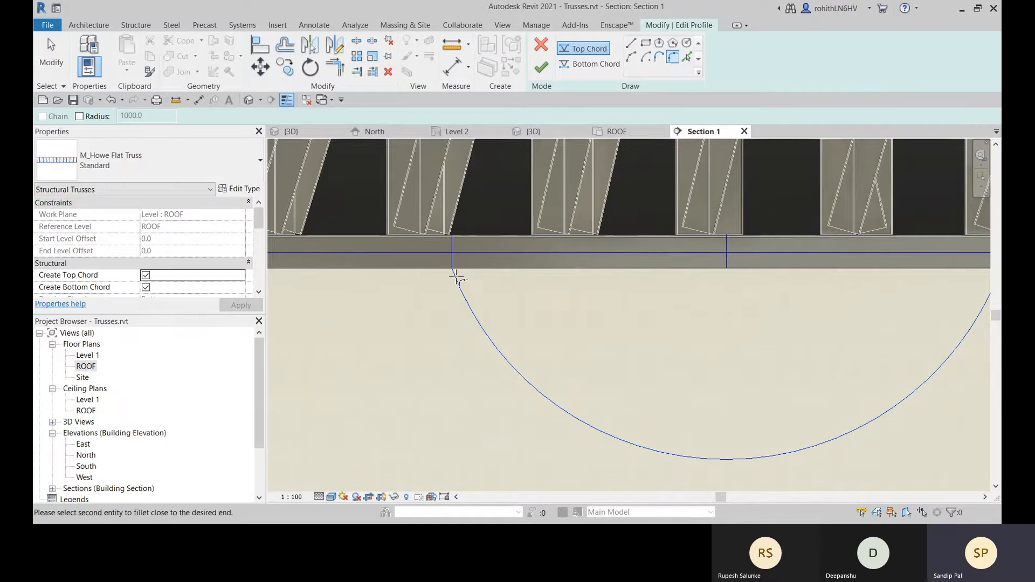
{"action": "scroll", "coordinate": [446, 264], "scroll_direction": "up", "scroll_amount": 3}
{"action": "left_click", "coordinate": [408, 238]}
{"action": "left_click", "coordinate": [395, 259]}
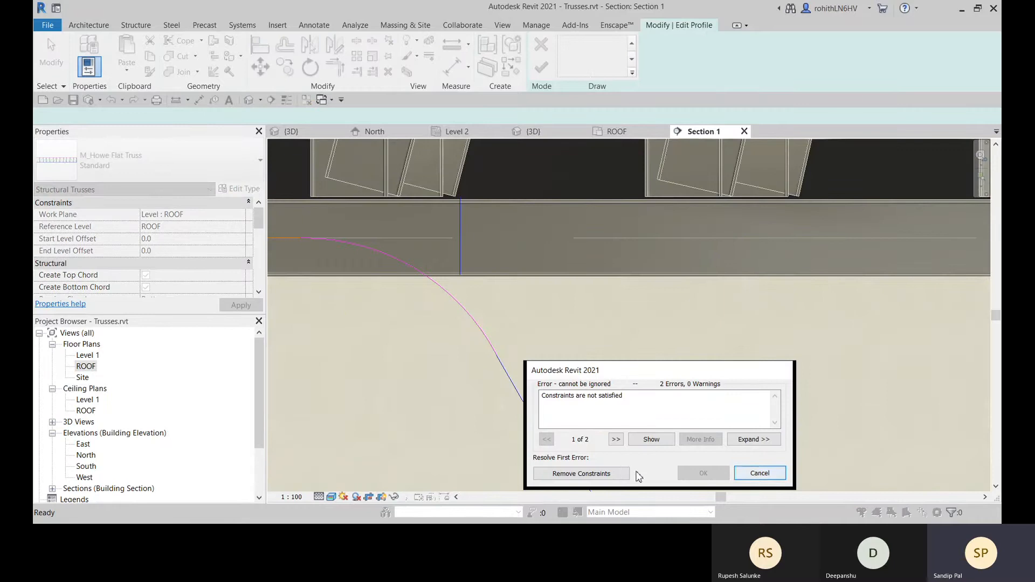
{"action": "left_click", "coordinate": [609, 474]}
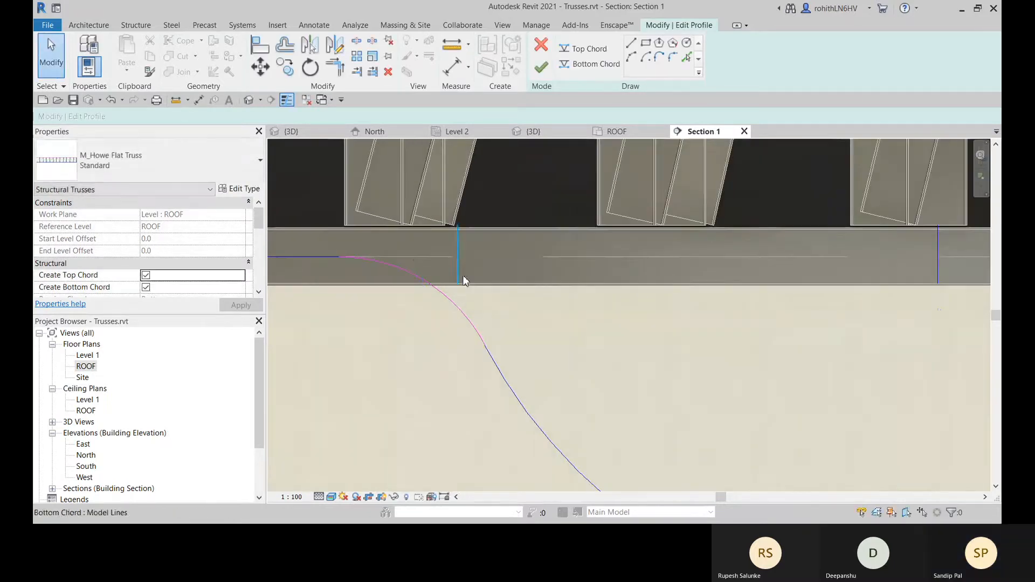
{"action": "left_click", "coordinate": [556, 307]}
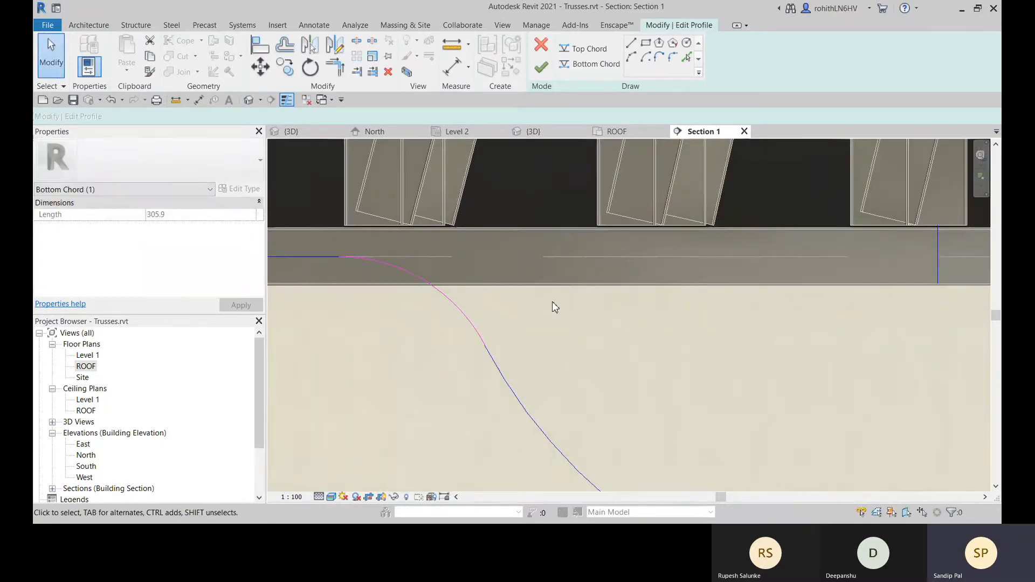
Step: Mirror a copy of the fillet arc about the short vertical line at the chord's midpoint
{"action": "scroll", "coordinate": [552, 302], "scroll_direction": "down", "scroll_amount": 2}
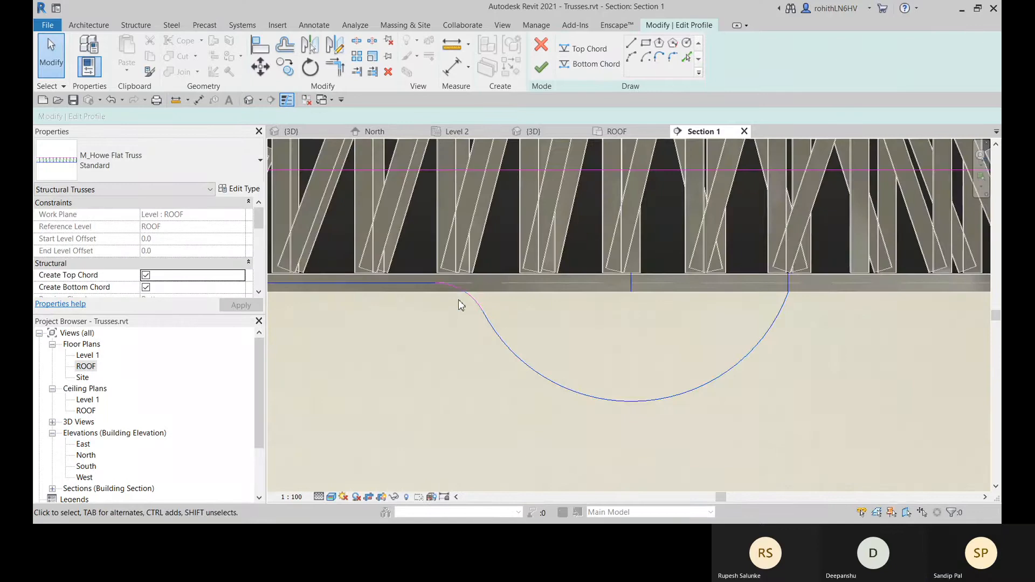
{"action": "left_click", "coordinate": [467, 295]}
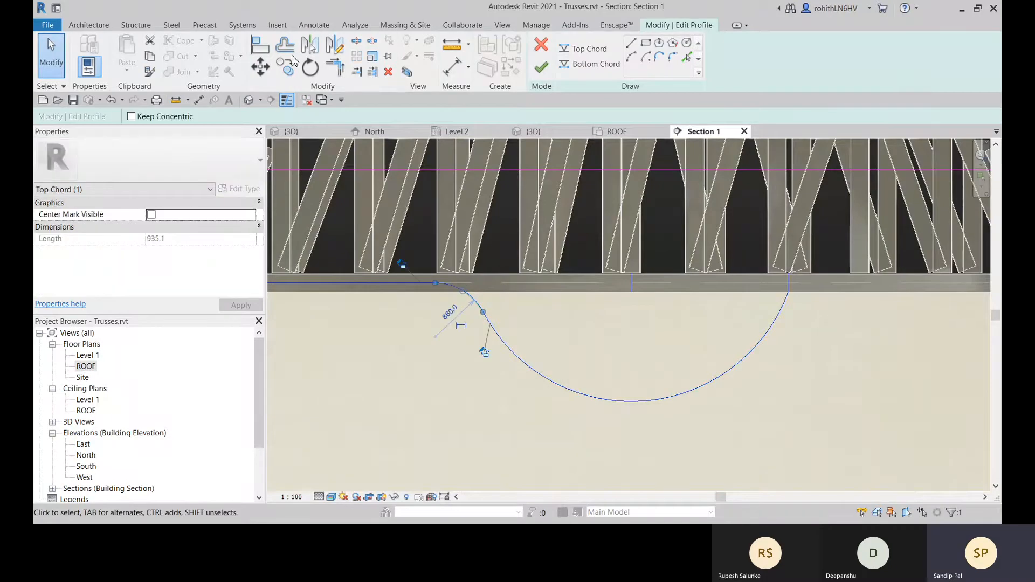
{"action": "left_click", "coordinate": [310, 44]}
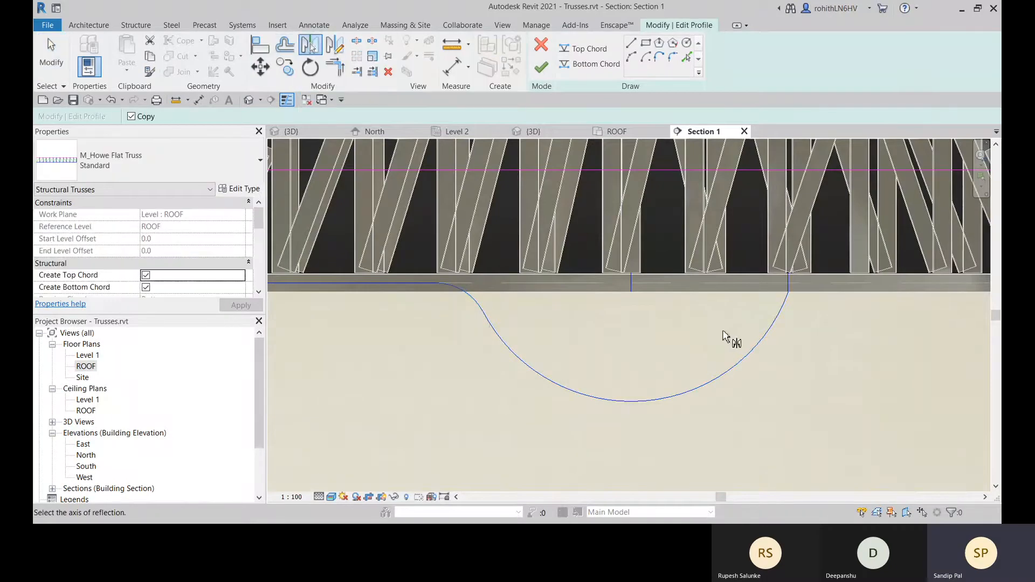
{"action": "left_click", "coordinate": [631, 290]}
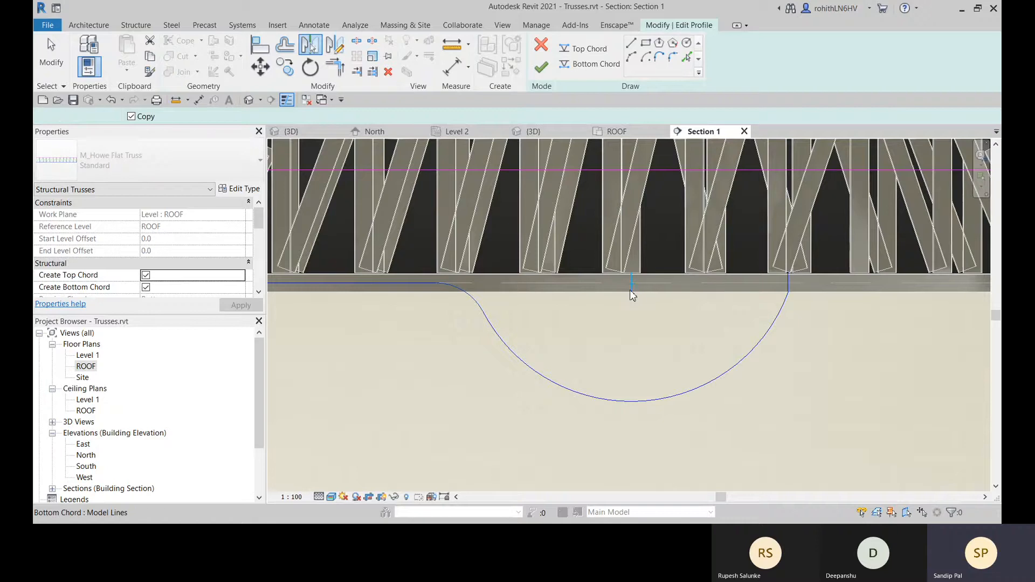
{"action": "left_click", "coordinate": [798, 293]}
Step: Try to trim the large arc to the mirrored fillet arc with Trim/Extend to Corner
{"action": "scroll", "coordinate": [798, 293], "scroll_direction": "up", "scroll_amount": 2}
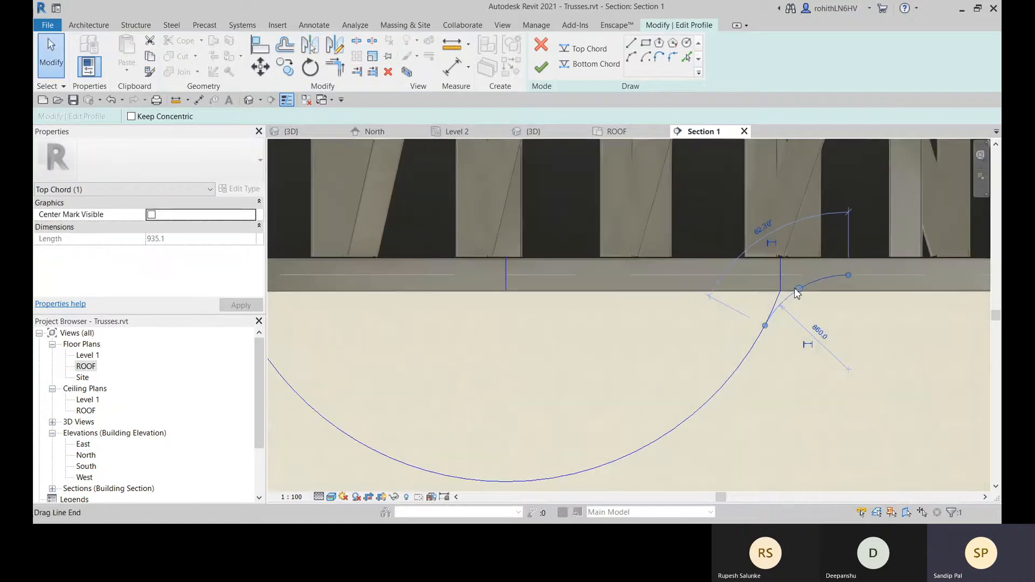
{"action": "scroll", "coordinate": [798, 293], "scroll_direction": "up", "scroll_amount": 2}
{"action": "key", "text": "tr"}
{"action": "left_click", "coordinate": [736, 367]}
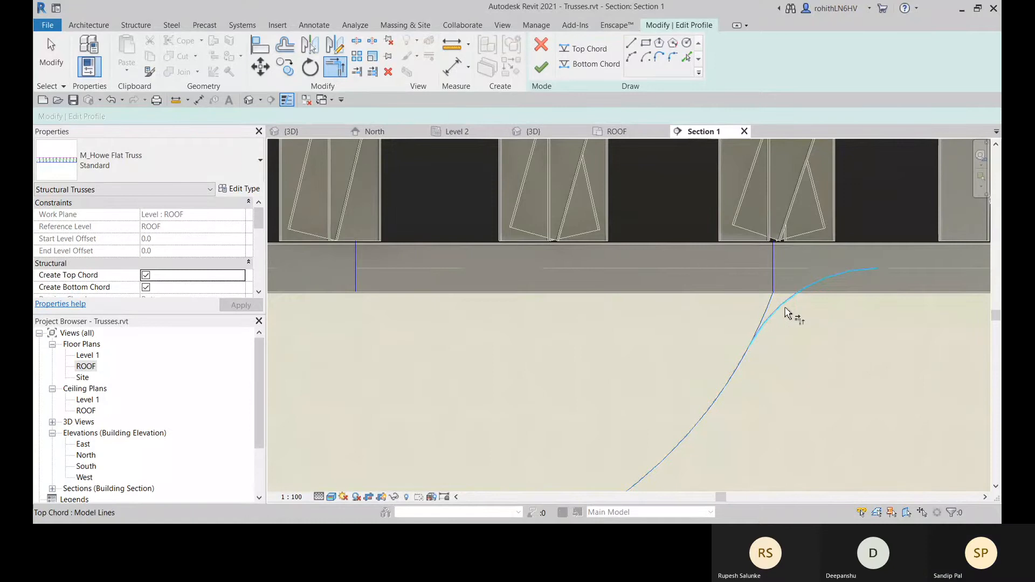
{"action": "scroll", "coordinate": [786, 313], "scroll_direction": "down", "scroll_amount": 1}
{"action": "scroll", "coordinate": [785, 308], "scroll_direction": "down", "scroll_amount": 2}
{"action": "key", "text": "Escape"}
{"action": "key", "text": "Escape"}
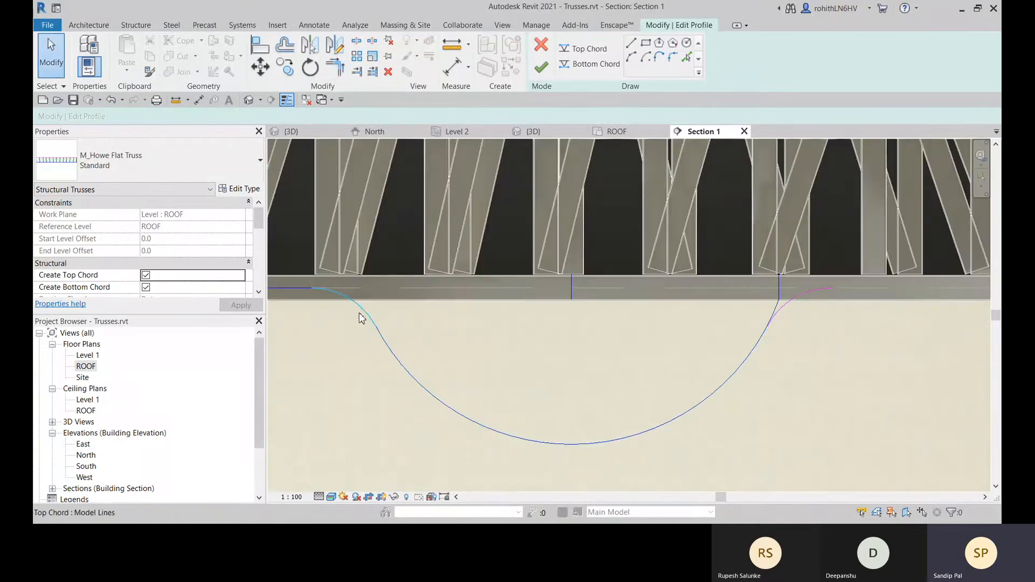
Step: Undo the mirrored fillet arc, the deleted vertical line and the original fillet on the bottom chord profile
{"action": "key", "text": "ctrl+z"}
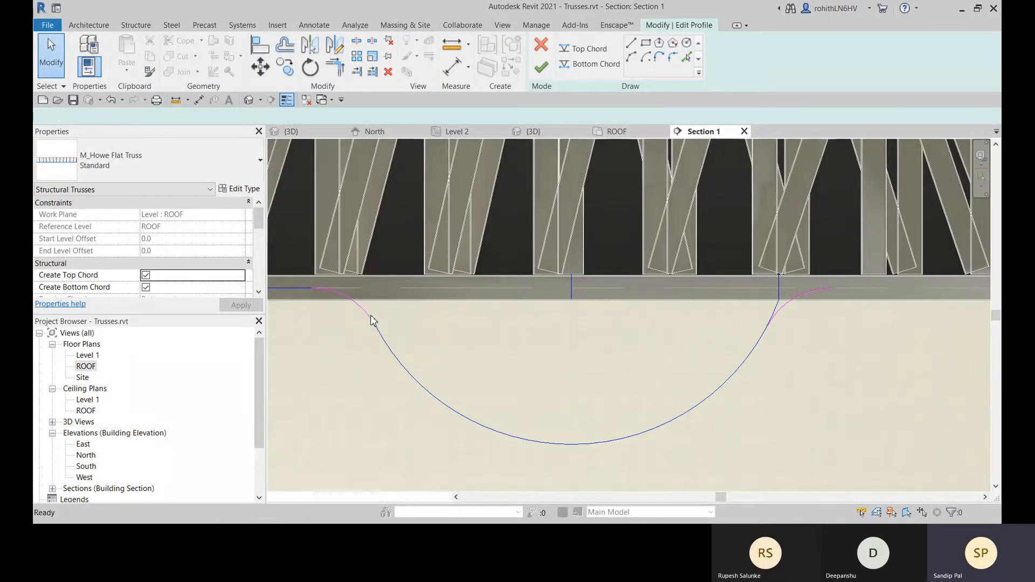
{"action": "key", "text": "ctrl+z"}
{"action": "key", "text": "ctrl+z"}
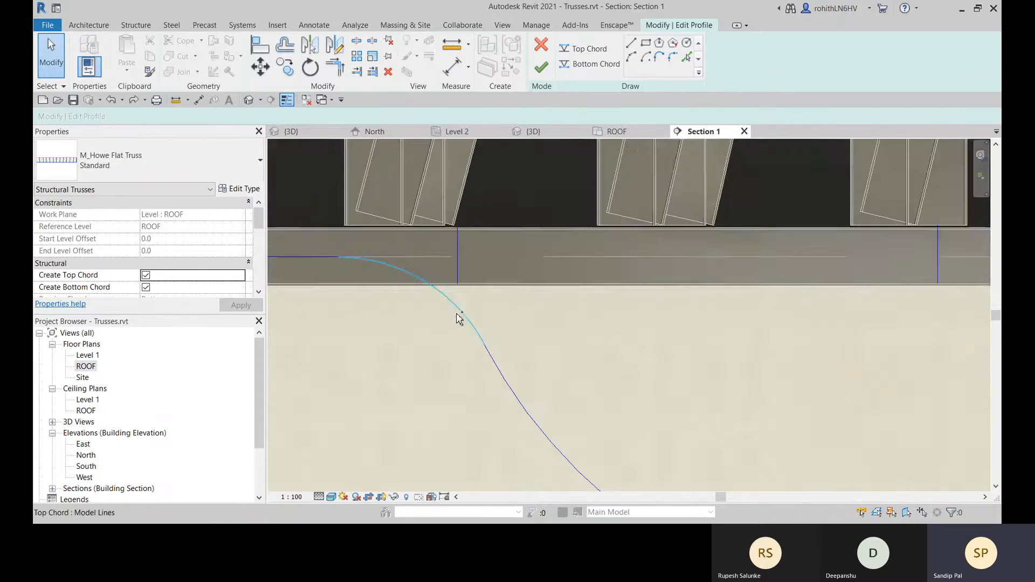
{"action": "key", "text": "ctrl+z"}
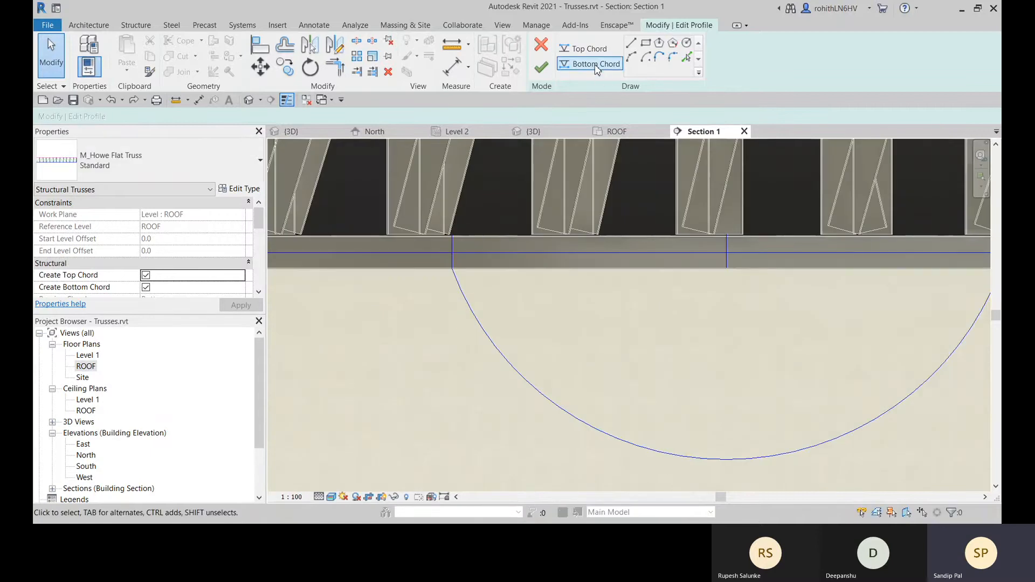
Step: Fillet the bottom chord line and the large arc's end nearest the brick wall at about 1800 radius, removing constraints
{"action": "left_click", "coordinate": [616, 68]}
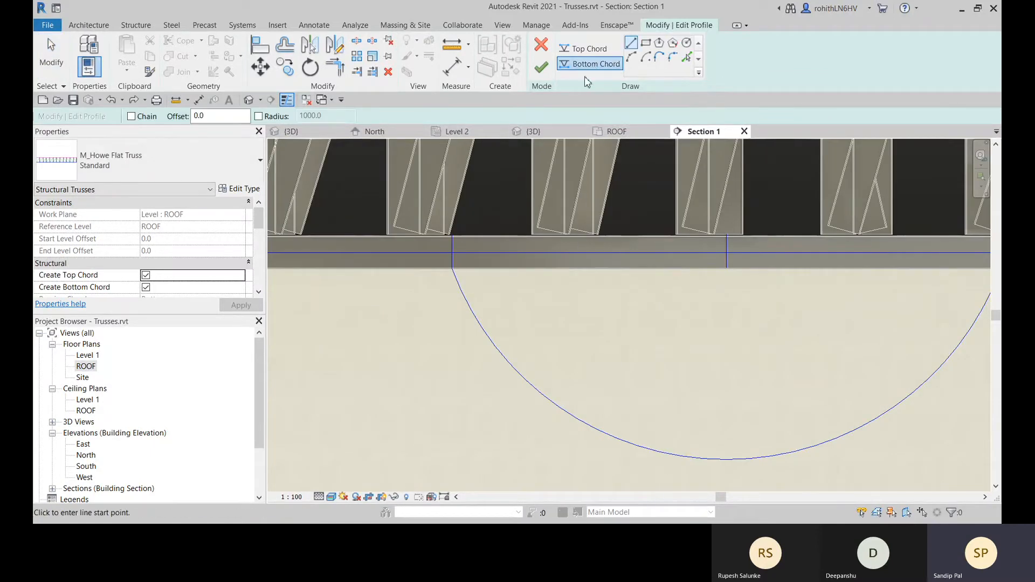
{"action": "left_click", "coordinate": [677, 57]}
{"action": "left_click", "coordinate": [408, 261]}
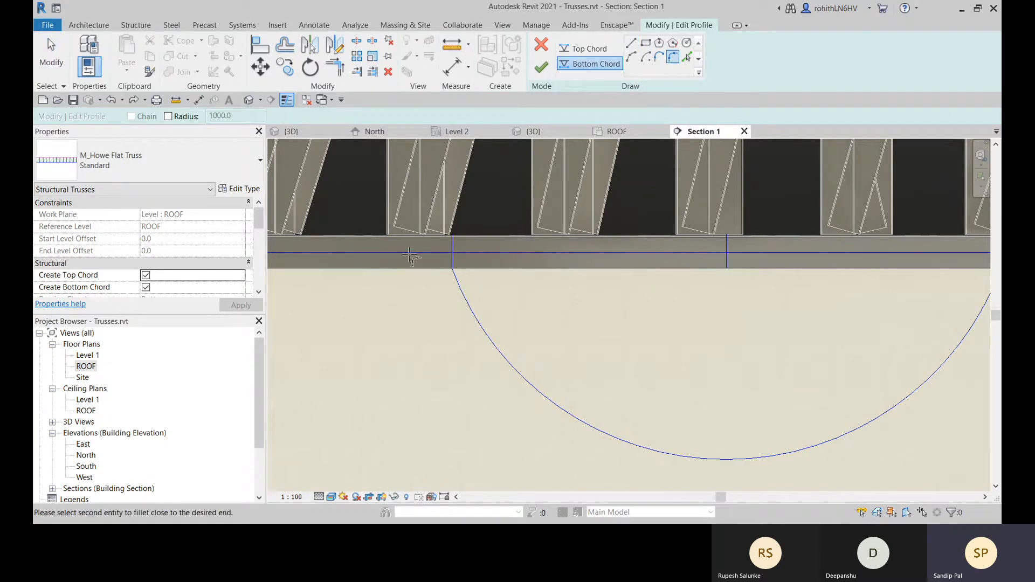
{"action": "left_click", "coordinate": [474, 304]}
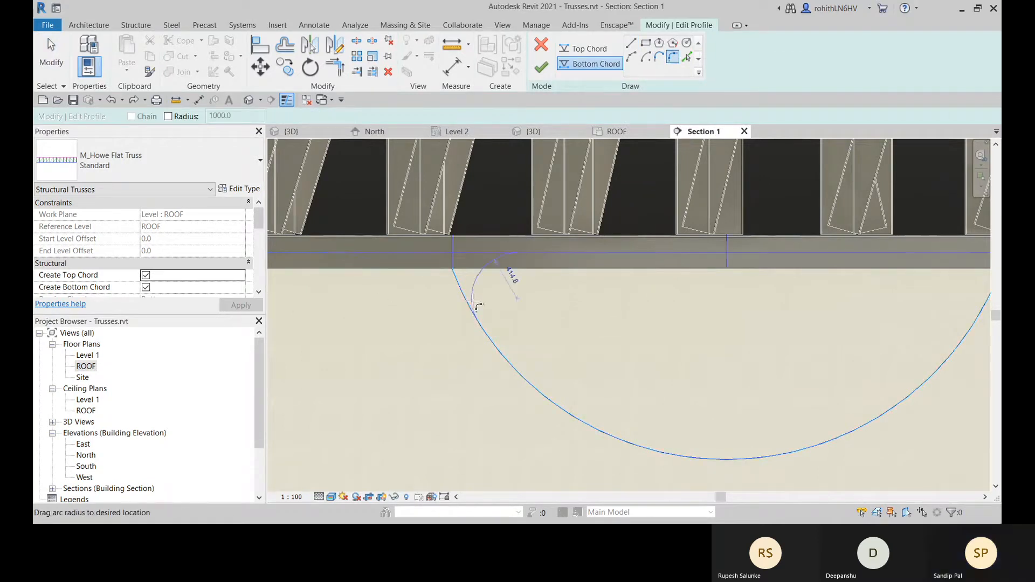
{"action": "left_click", "coordinate": [426, 287]}
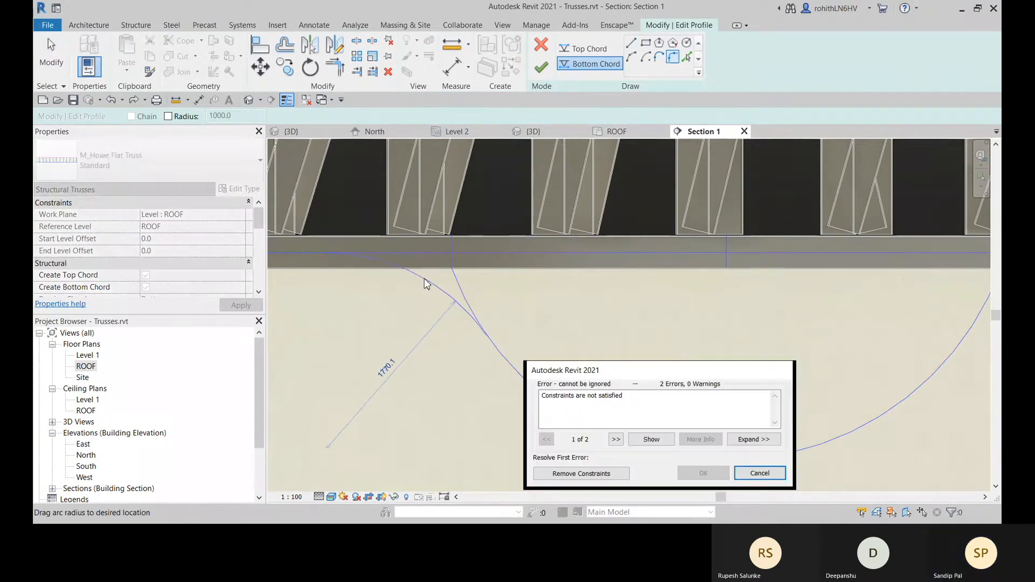
{"action": "left_click", "coordinate": [604, 473]}
{"action": "scroll", "coordinate": [623, 396], "scroll_direction": "down", "scroll_amount": 3}
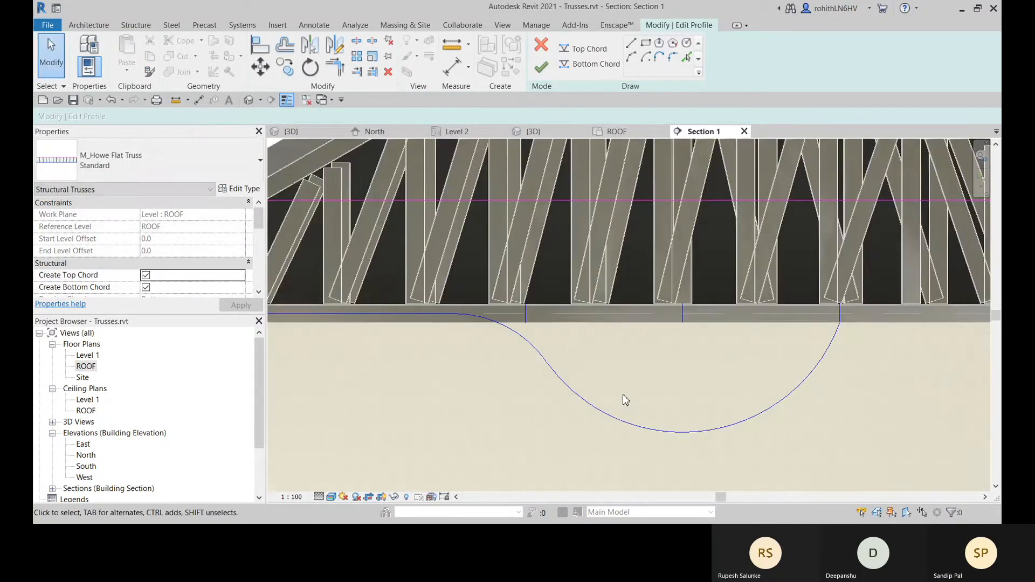
Step: Mirror a copy of the 1800 radius fillet arc about the short vertical line at the large arc's midpoint
{"action": "left_click", "coordinate": [534, 348]}
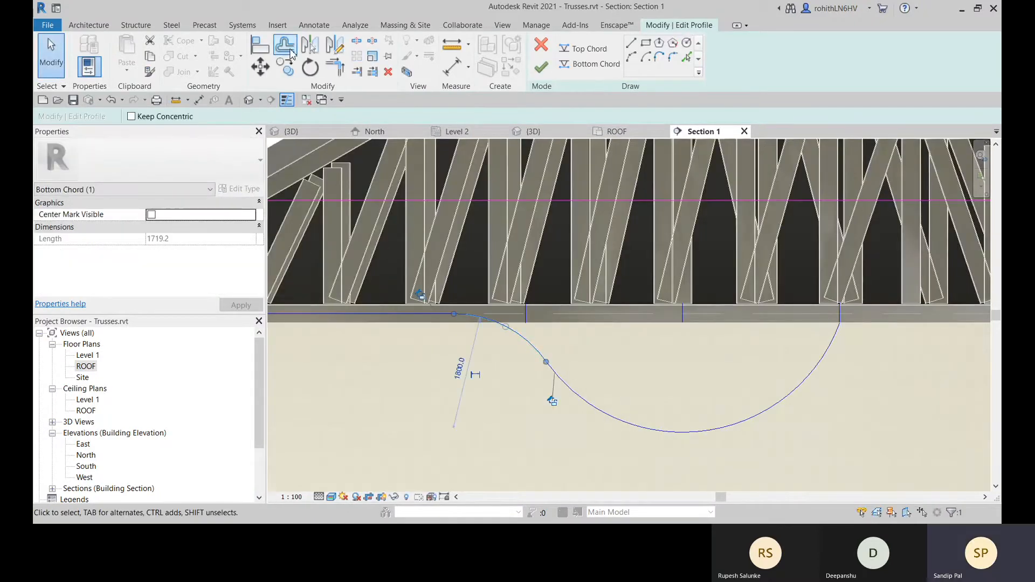
{"action": "left_click", "coordinate": [309, 47]}
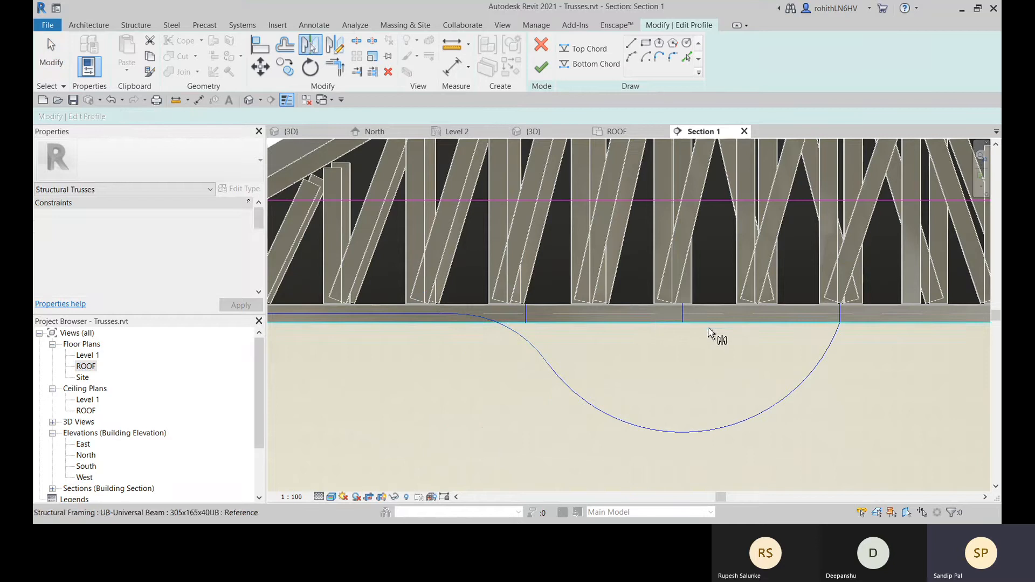
{"action": "left_click", "coordinate": [685, 330]}
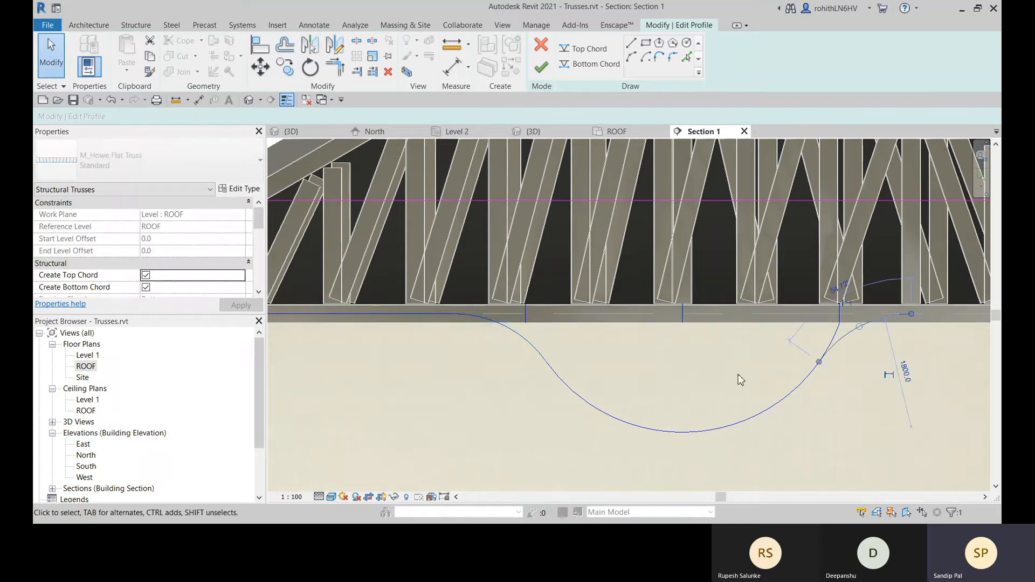
Step: Trim the large arc to the mirrored fillet arc with Trim/Extend to Corner
{"action": "middle_click_drag", "start_coordinate": [738, 376], "coordinate": [579, 366]}
{"action": "key", "text": "t"}
{"action": "key", "text": "r"}
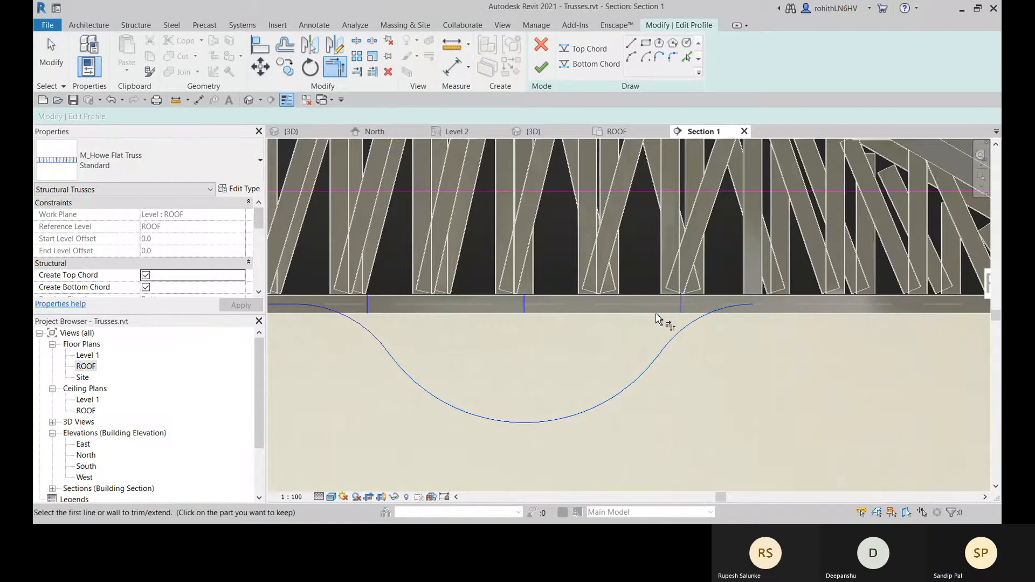
{"action": "key", "text": "Escape"}
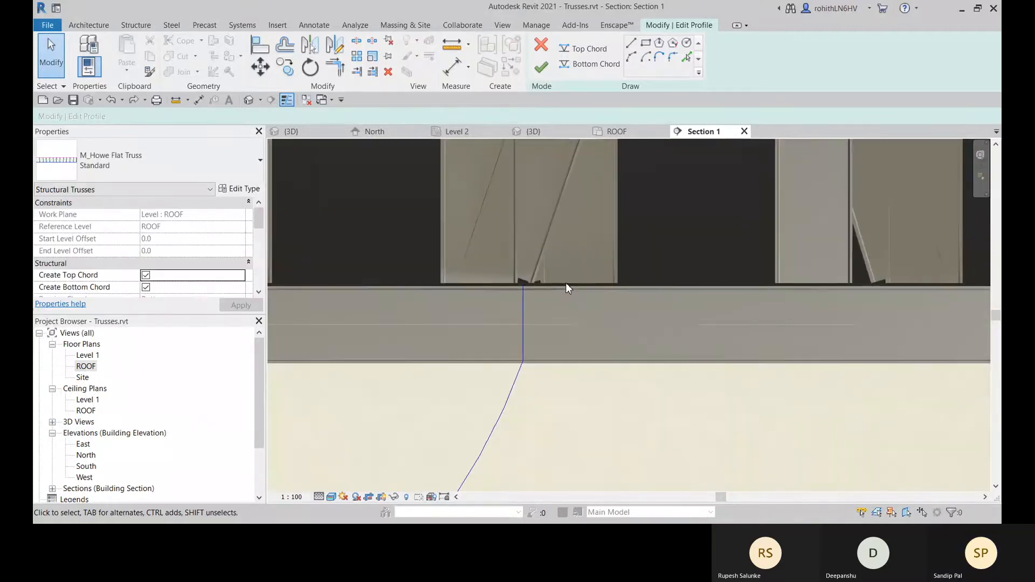
Step: Fillet the large arc's end nearest the brick wall with the bottom chord line at about 2010 radius, removing constraints
{"action": "scroll", "coordinate": [615, 340], "scroll_direction": "down", "scroll_amount": 5}
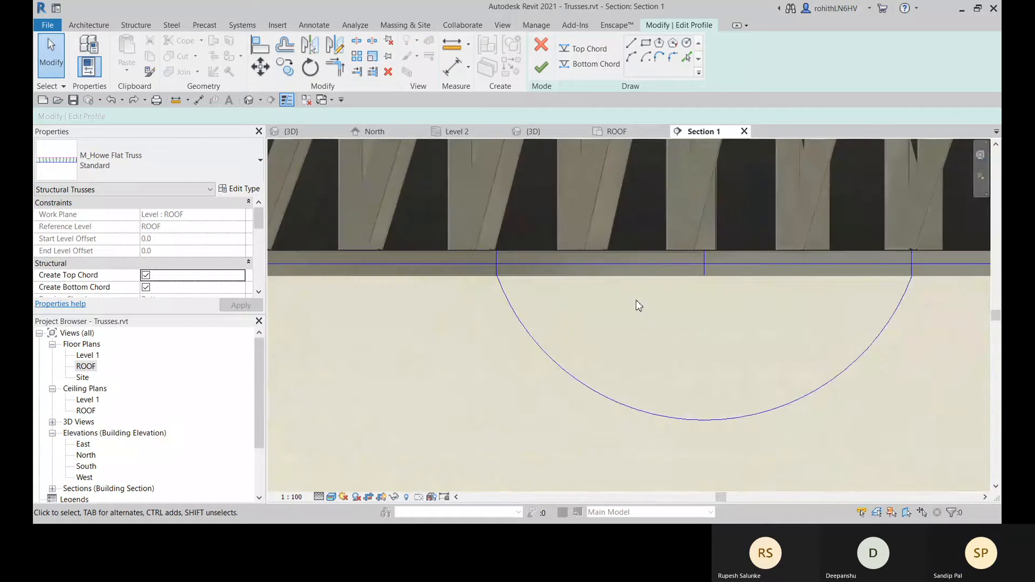
{"action": "scroll", "coordinate": [636, 301], "scroll_direction": "down", "scroll_amount": 1}
{"action": "middle_click_drag", "start_coordinate": [636, 301], "coordinate": [446, 277]}
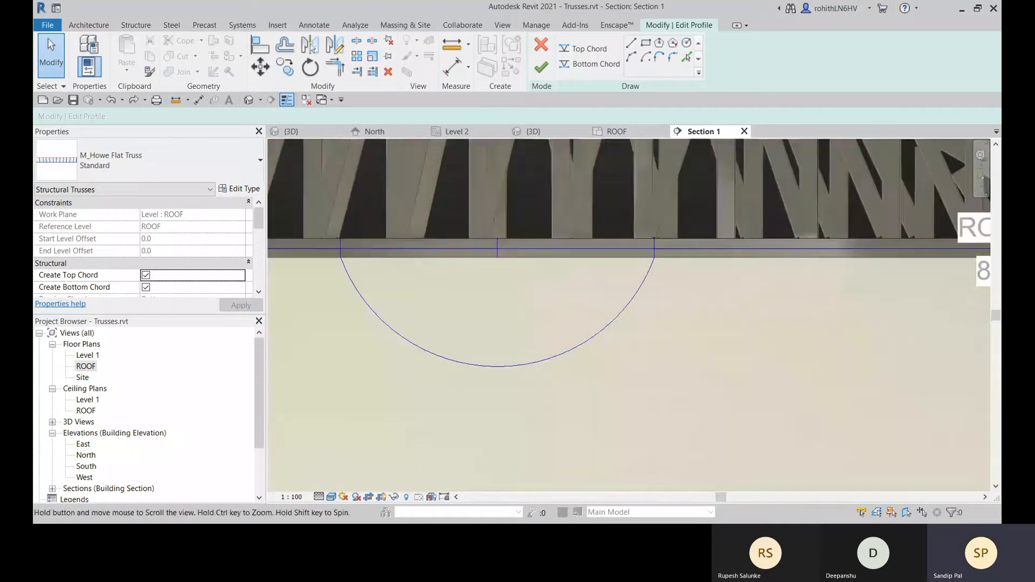
{"action": "middle_click_drag", "start_coordinate": [431, 317], "coordinate": [652, 341]}
{"action": "left_click", "coordinate": [587, 66]}
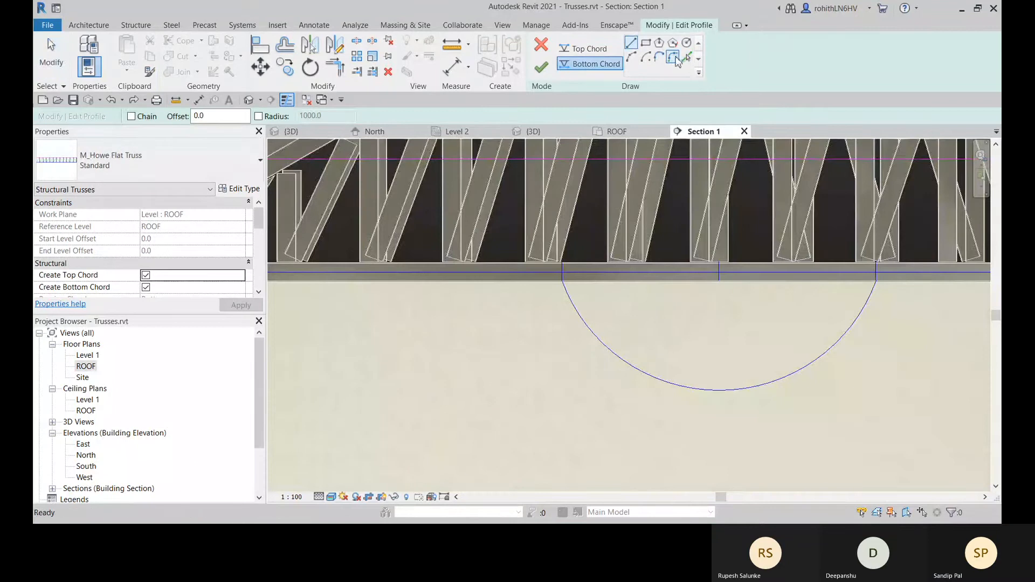
{"action": "left_click", "coordinate": [673, 57]}
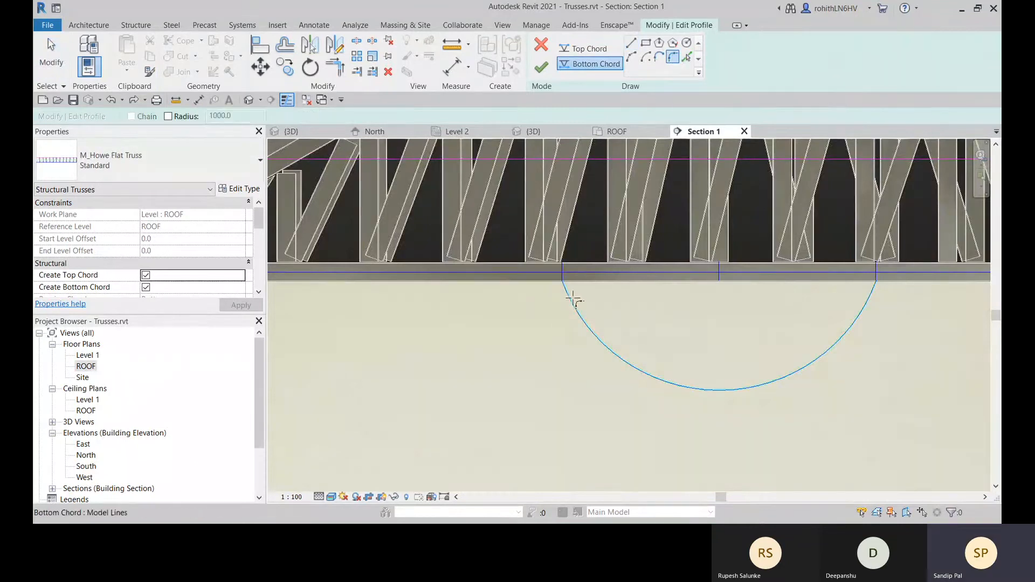
{"action": "left_click", "coordinate": [574, 298]}
{"action": "left_click", "coordinate": [527, 276]}
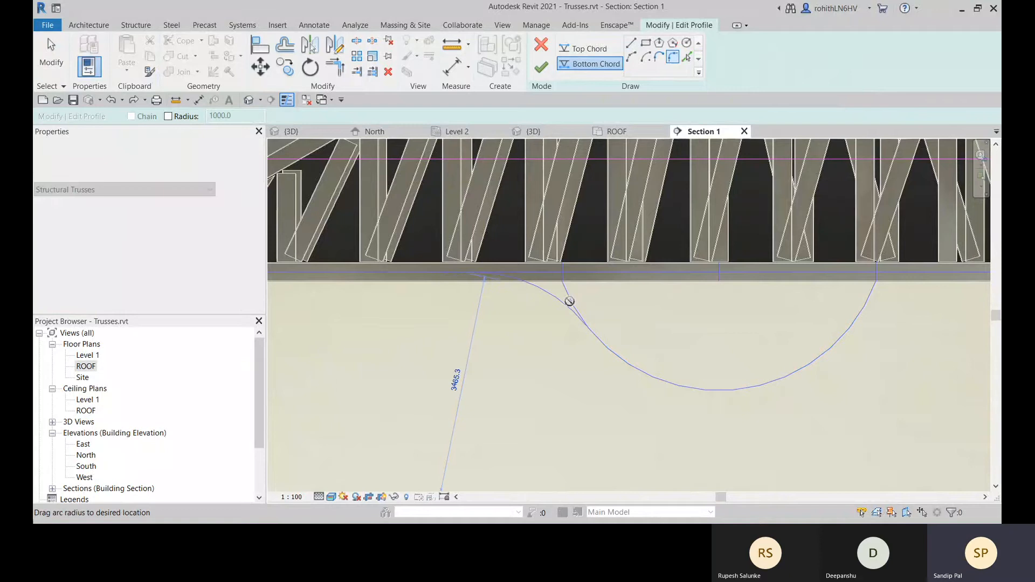
{"action": "left_click", "coordinate": [572, 297]}
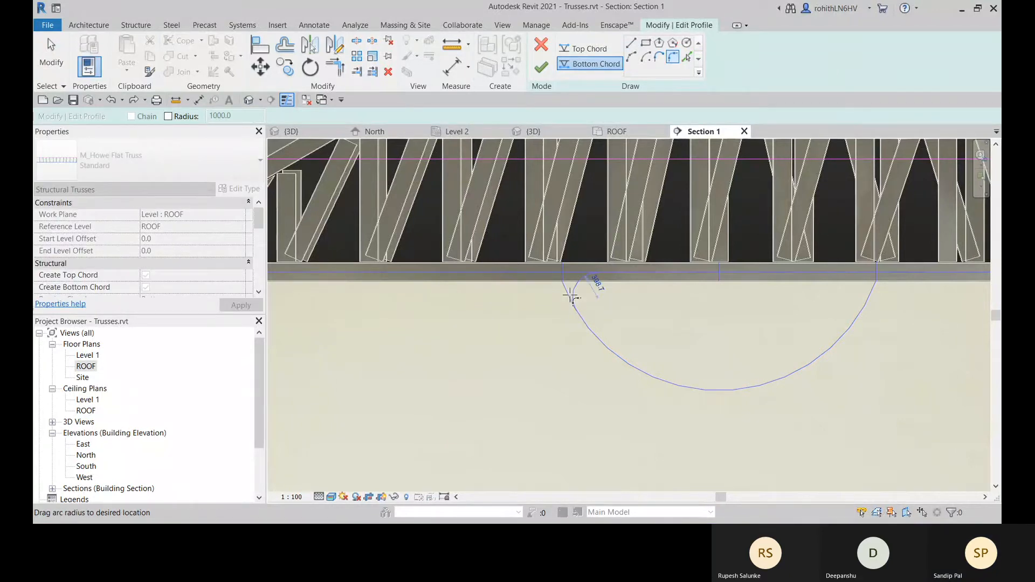
{"action": "scroll", "coordinate": [571, 297], "scroll_direction": "up", "scroll_amount": 3}
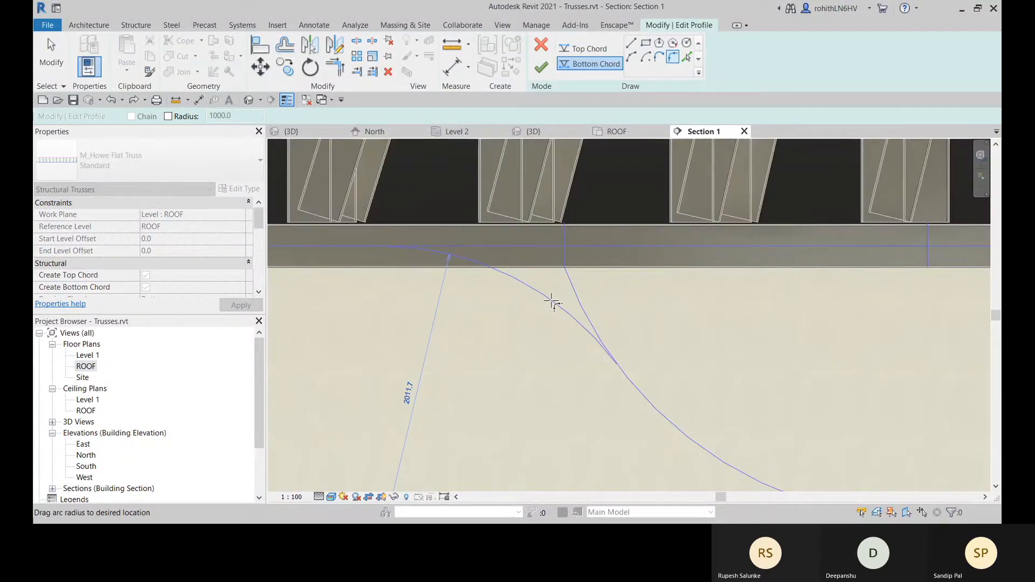
{"action": "left_click", "coordinate": [553, 302]}
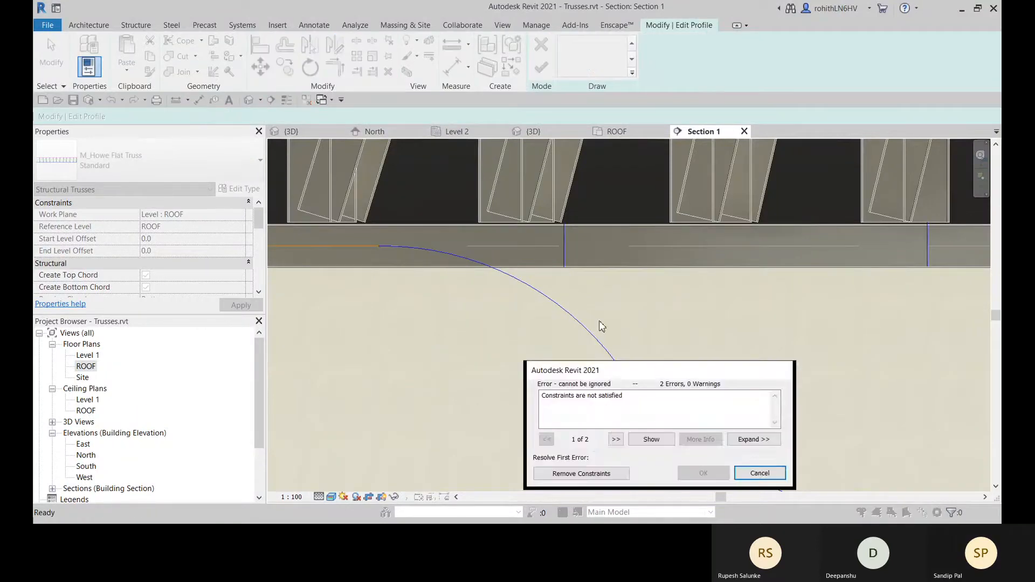
{"action": "left_click", "coordinate": [595, 475]}
{"action": "scroll", "coordinate": [522, 331], "scroll_direction": "down", "scroll_amount": 3}
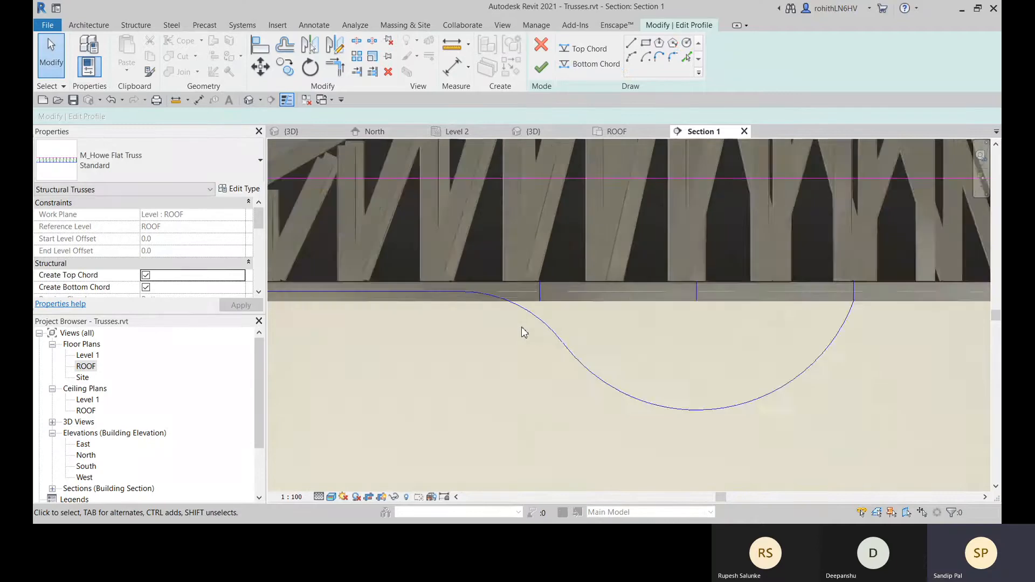
{"action": "scroll", "coordinate": [523, 332], "scroll_direction": "down", "scroll_amount": 3}
{"action": "scroll", "coordinate": [712, 320], "scroll_direction": "up", "scroll_amount": 3}
{"action": "scroll", "coordinate": [705, 317], "scroll_direction": "down", "scroll_amount": 2}
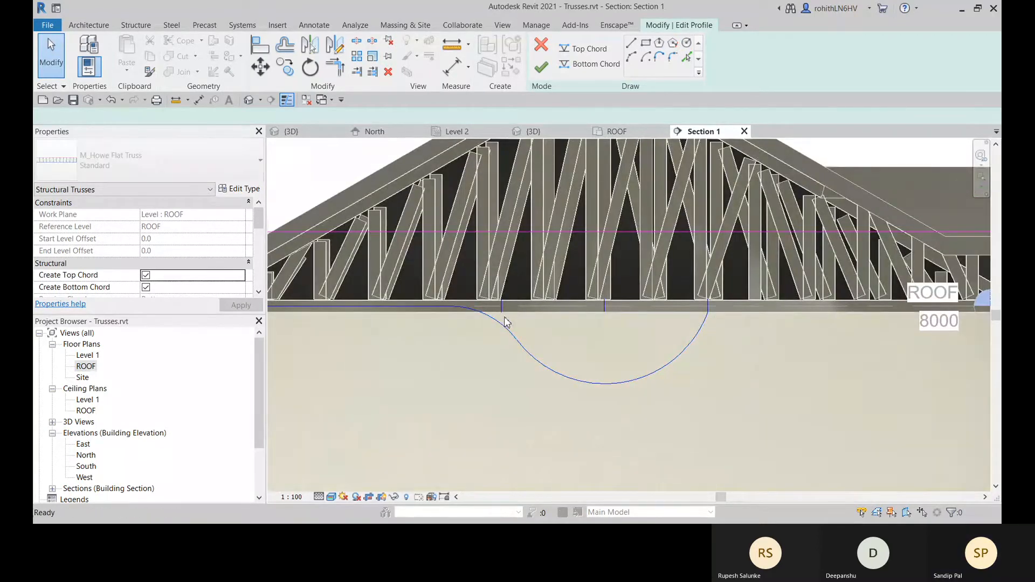
{"action": "scroll", "coordinate": [386, 370], "scroll_direction": "up", "scroll_amount": 2}
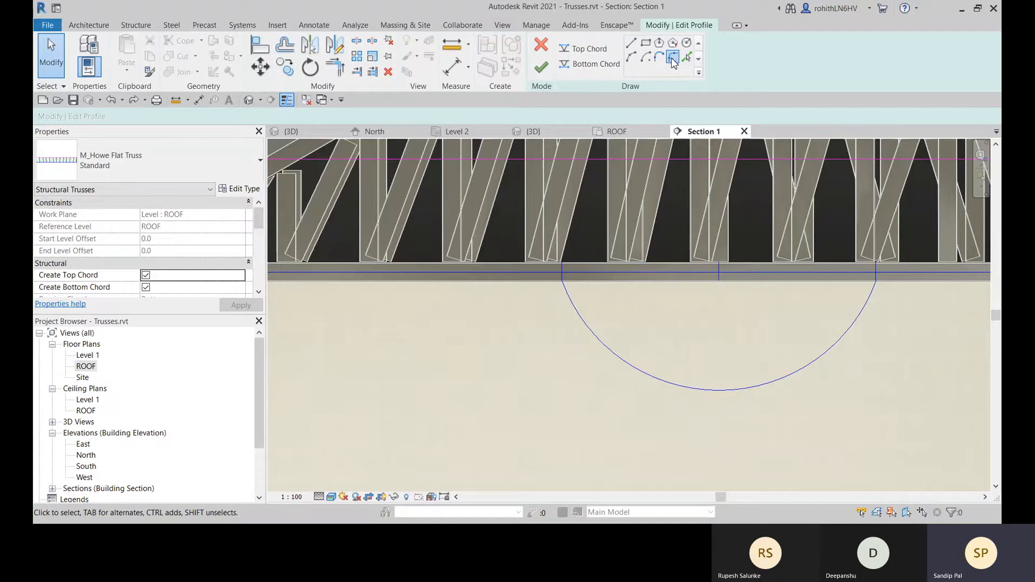
Step: Fillet the large arc's end nearest the ROOF level marker with the bottom chord line at about 2640 radius as Top Chord, removing constraints
{"action": "left_click", "coordinate": [673, 57]}
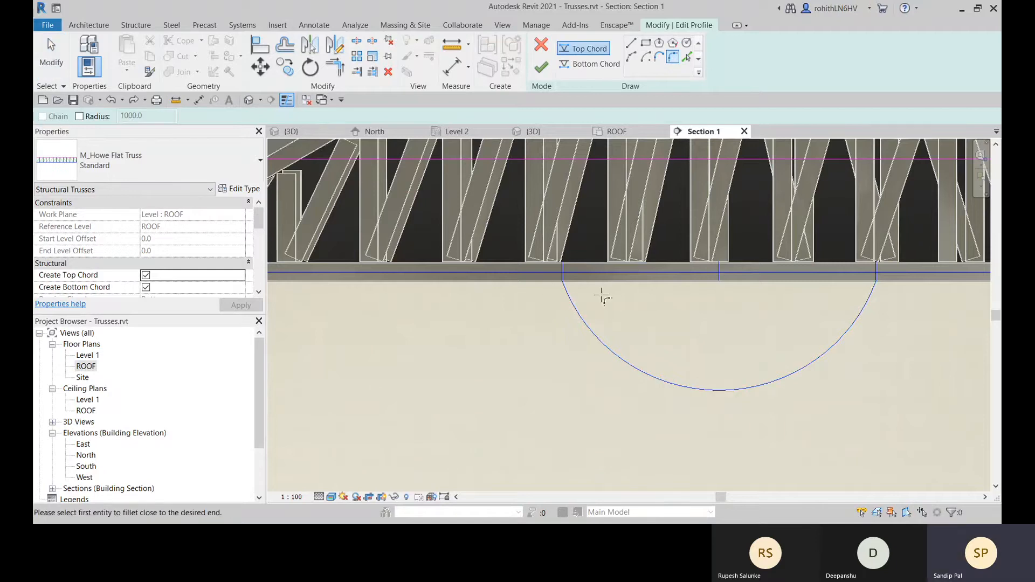
{"action": "scroll", "coordinate": [602, 296], "scroll_direction": "down", "scroll_amount": 5}
{"action": "scroll", "coordinate": [699, 312], "scroll_direction": "up", "scroll_amount": 3}
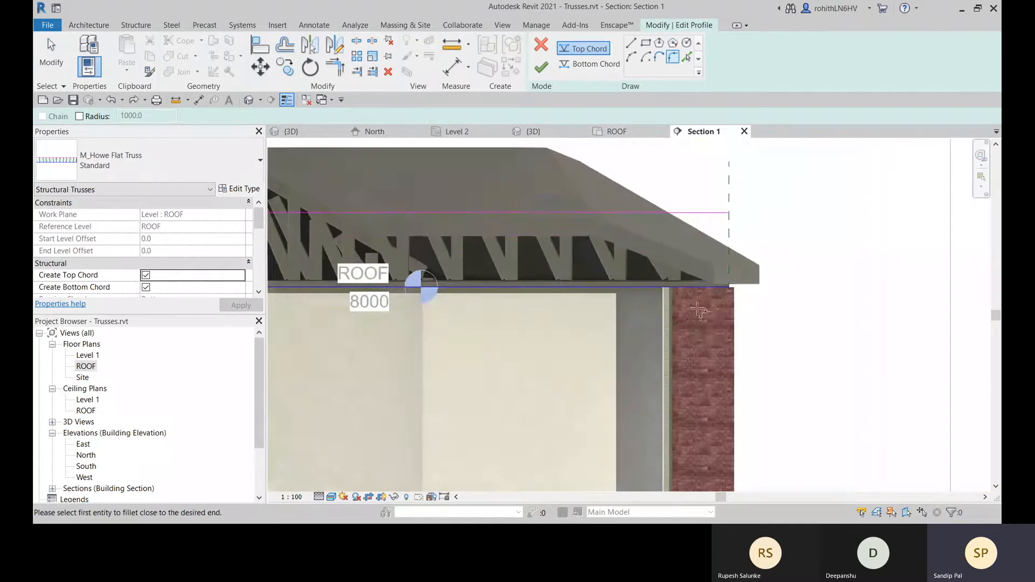
{"action": "scroll", "coordinate": [750, 272], "scroll_direction": "down", "scroll_amount": 5}
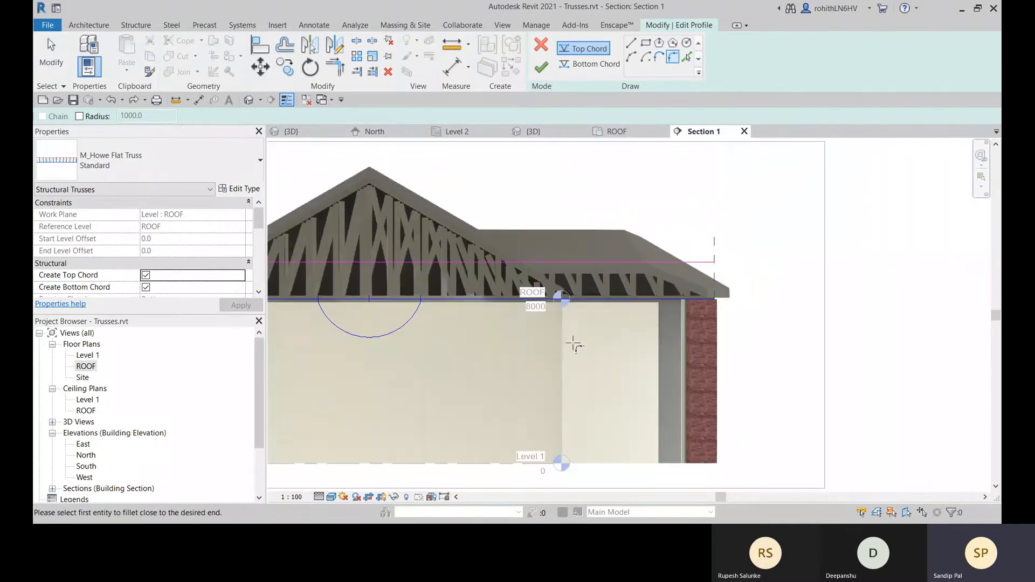
{"action": "middle_click_drag", "start_coordinate": [571, 342], "coordinate": [601, 344]}
{"action": "scroll", "coordinate": [609, 324], "scroll_direction": "up", "scroll_amount": 5}
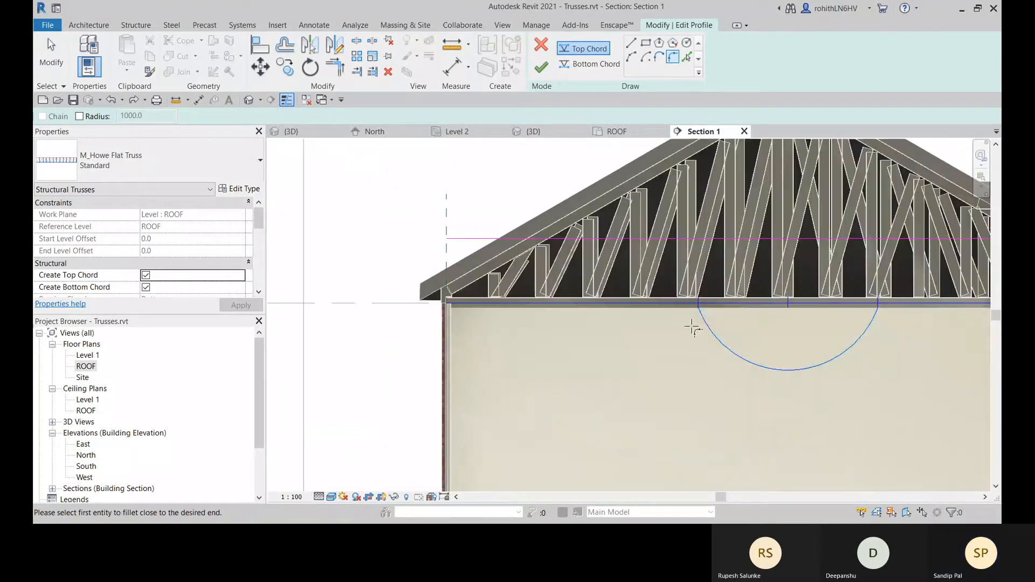
{"action": "middle_click_drag", "start_coordinate": [759, 346], "coordinate": [557, 364]}
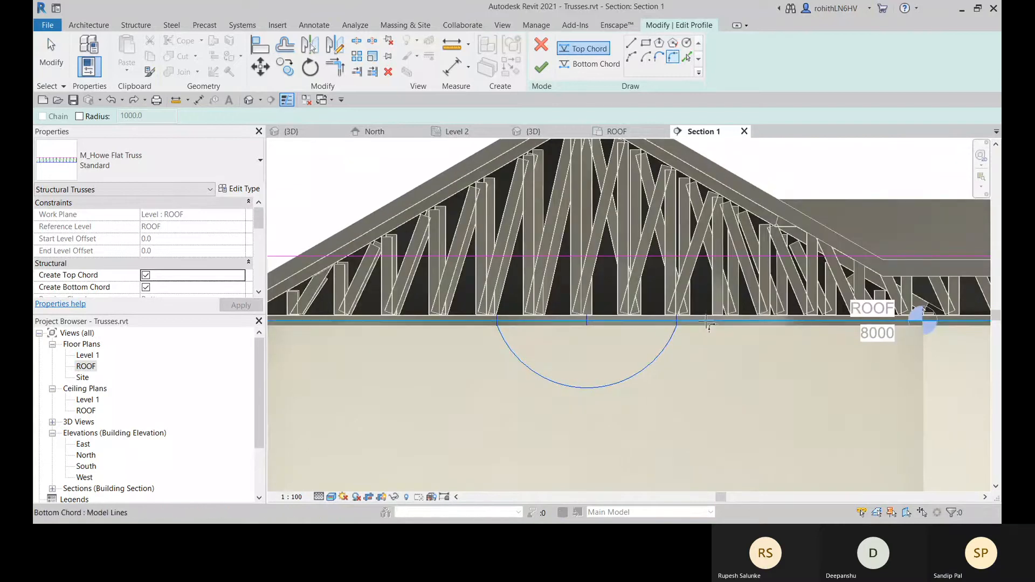
{"action": "left_click_drag", "start_coordinate": [673, 345], "coordinate": [691, 336]}
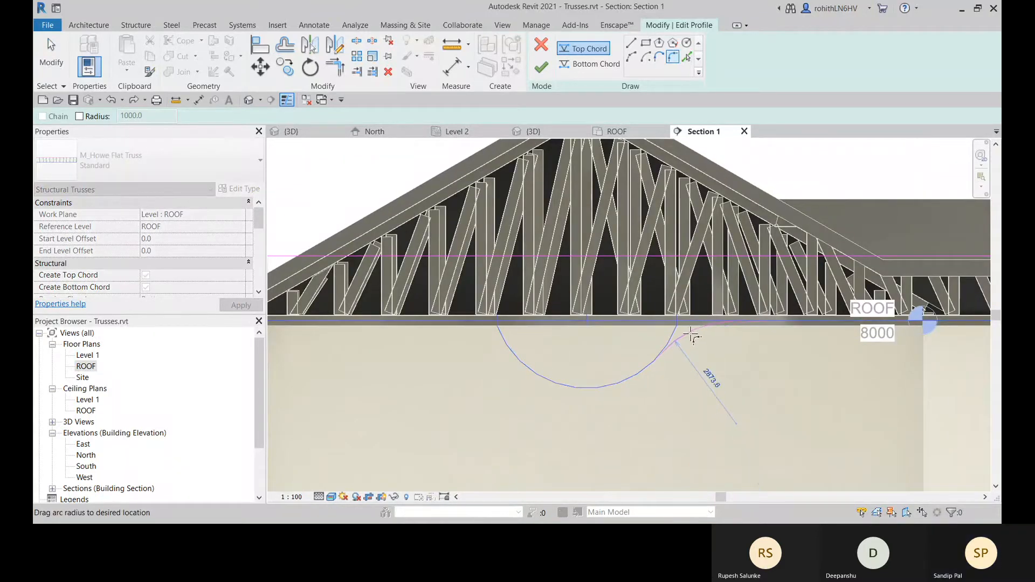
{"action": "scroll", "coordinate": [692, 336], "scroll_direction": "up", "scroll_amount": 2}
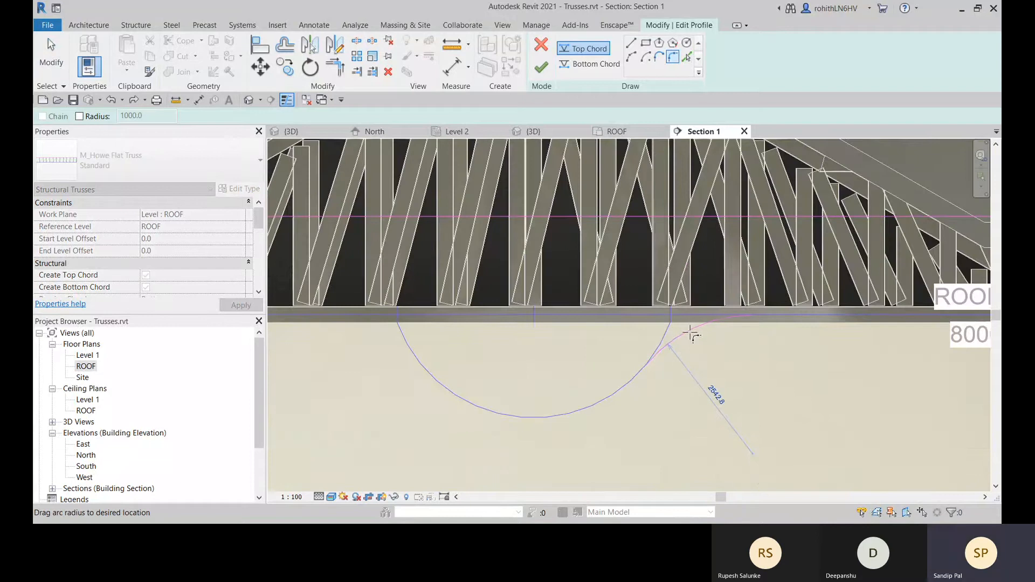
{"action": "left_click", "coordinate": [691, 335]}
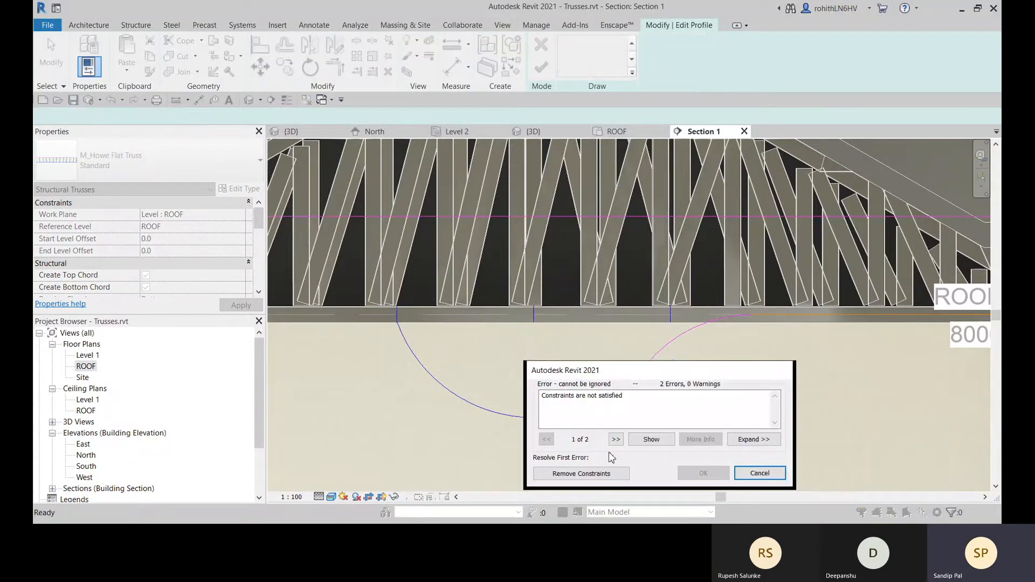
{"action": "left_click", "coordinate": [594, 474]}
{"action": "scroll", "coordinate": [573, 414], "scroll_direction": "down", "scroll_amount": 3}
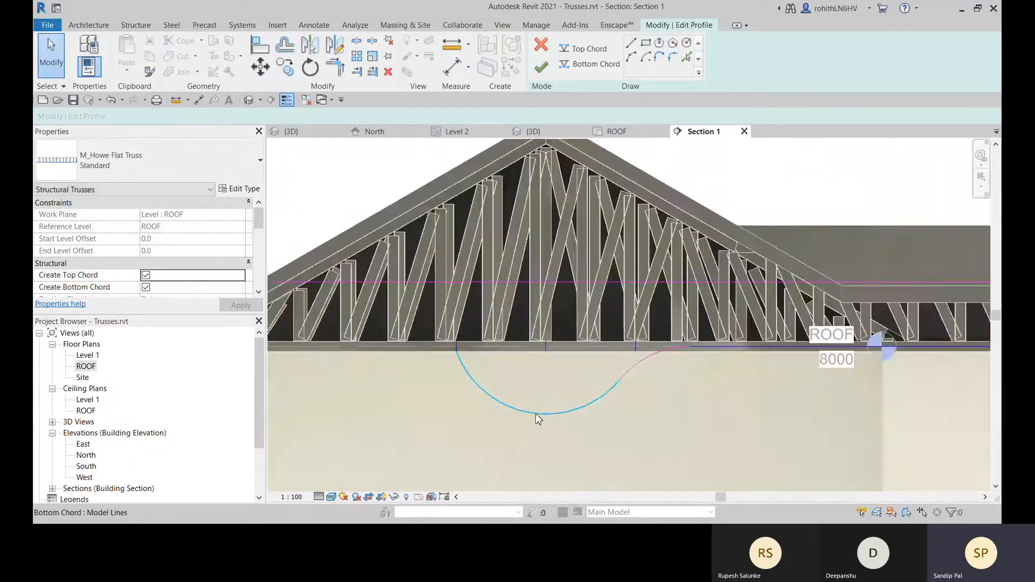
Step: Stretch the shortened bottom chord line back across the truss span to the far support, about 26340 long
{"action": "scroll", "coordinate": [536, 418], "scroll_direction": "up", "scroll_amount": 1}
{"action": "scroll", "coordinate": [519, 393], "scroll_direction": "down", "scroll_amount": 1}
{"action": "left_click", "coordinate": [815, 318]}
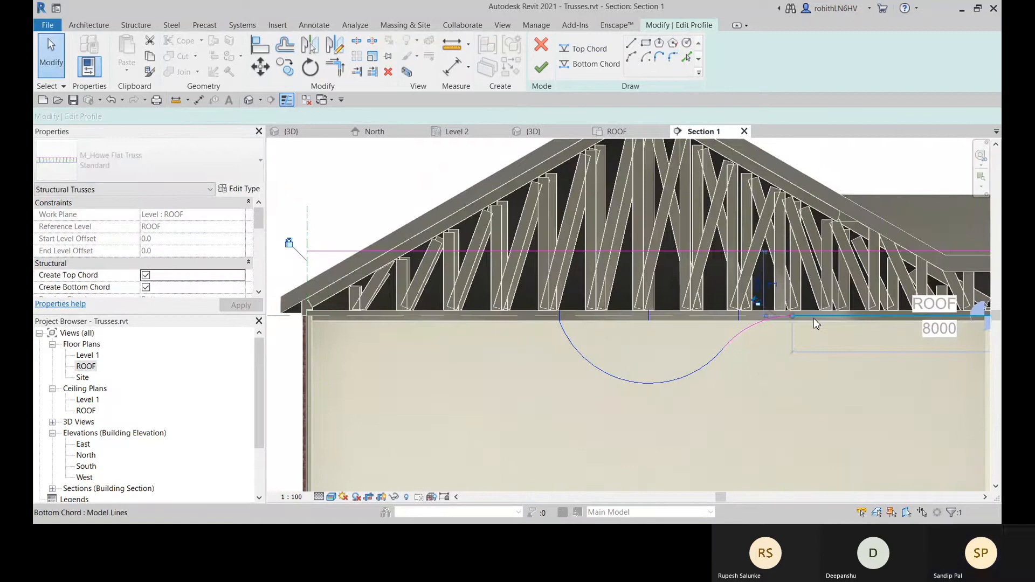
{"action": "left_click_drag", "start_coordinate": [792, 316], "coordinate": [312, 317]}
{"action": "scroll", "coordinate": [748, 353], "scroll_direction": "up", "scroll_amount": 1}
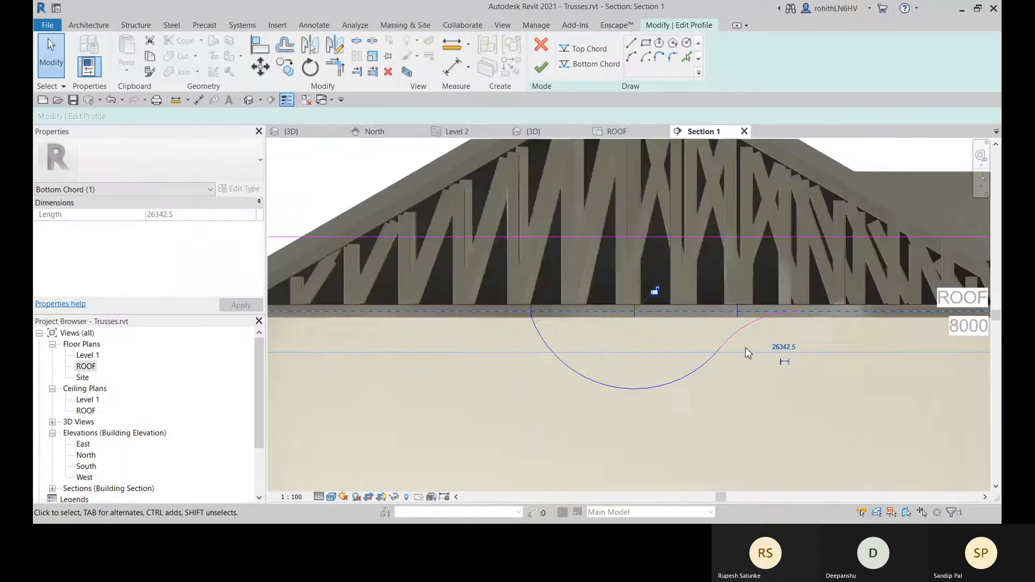
{"action": "scroll", "coordinate": [748, 353], "scroll_direction": "up", "scroll_amount": 2}
{"action": "key", "text": "Escape"}
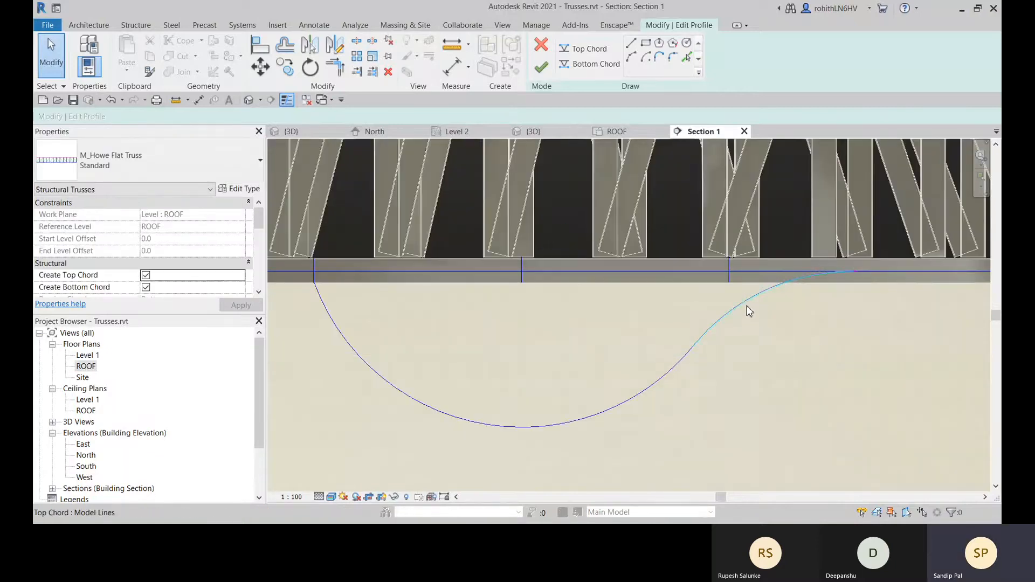
Step: Replace the Top Chord fillet nearest the ROOF level marker with a Bottom Chord fillet of about 6700 radius between the large arc and chord line
{"action": "left_click", "coordinate": [749, 311]}
{"action": "key", "text": "Delete"}
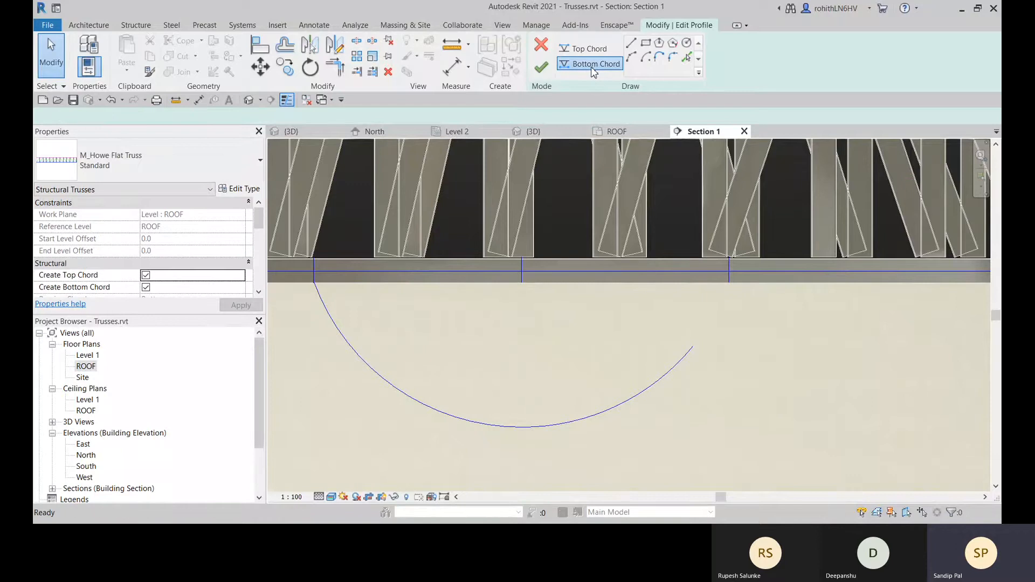
{"action": "left_click", "coordinate": [593, 65]}
{"action": "left_click", "coordinate": [672, 57]}
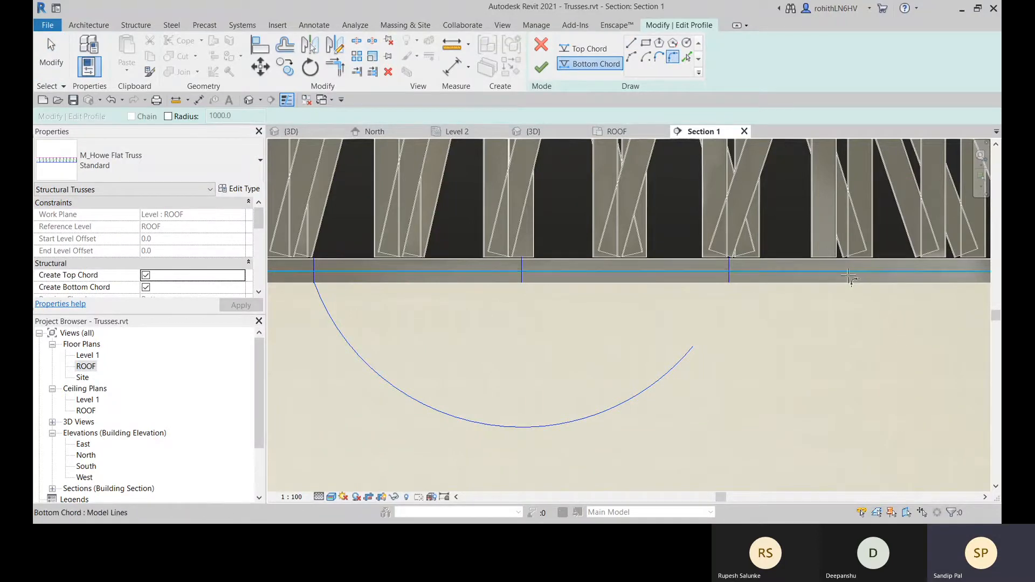
{"action": "left_click", "coordinate": [850, 272]}
{"action": "left_click", "coordinate": [692, 348]}
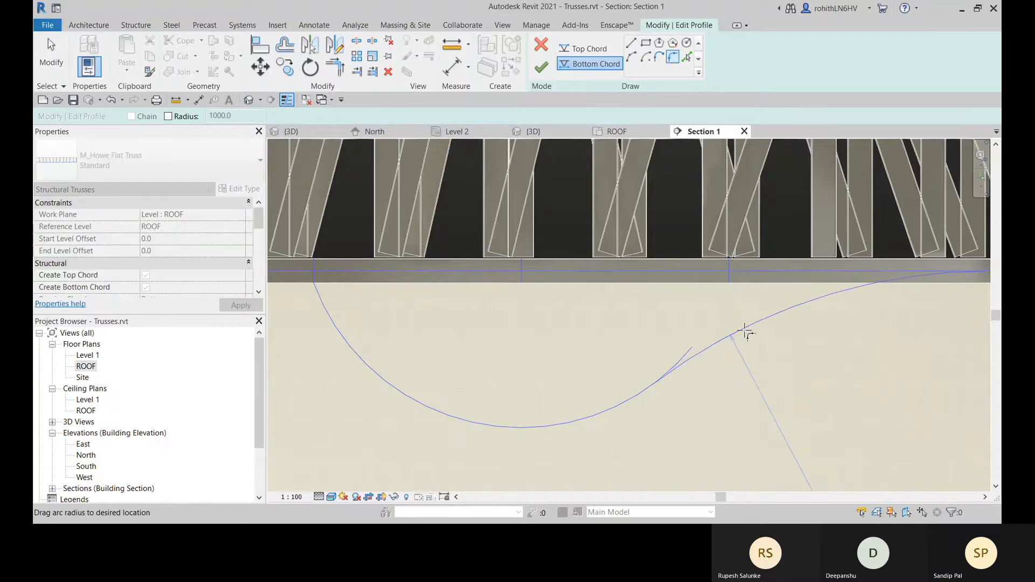
{"action": "left_click", "coordinate": [746, 331]}
{"action": "scroll", "coordinate": [748, 331], "scroll_direction": "down", "scroll_amount": 2}
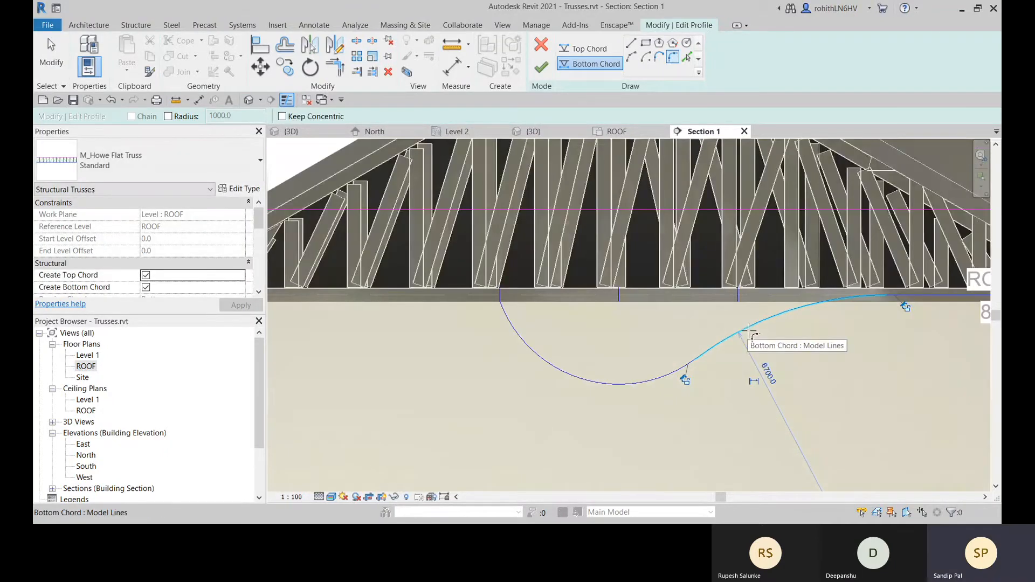
{"action": "scroll", "coordinate": [749, 334], "scroll_direction": "down", "scroll_amount": 1}
{"action": "middle_click_drag", "start_coordinate": [730, 365], "coordinate": [755, 356]}
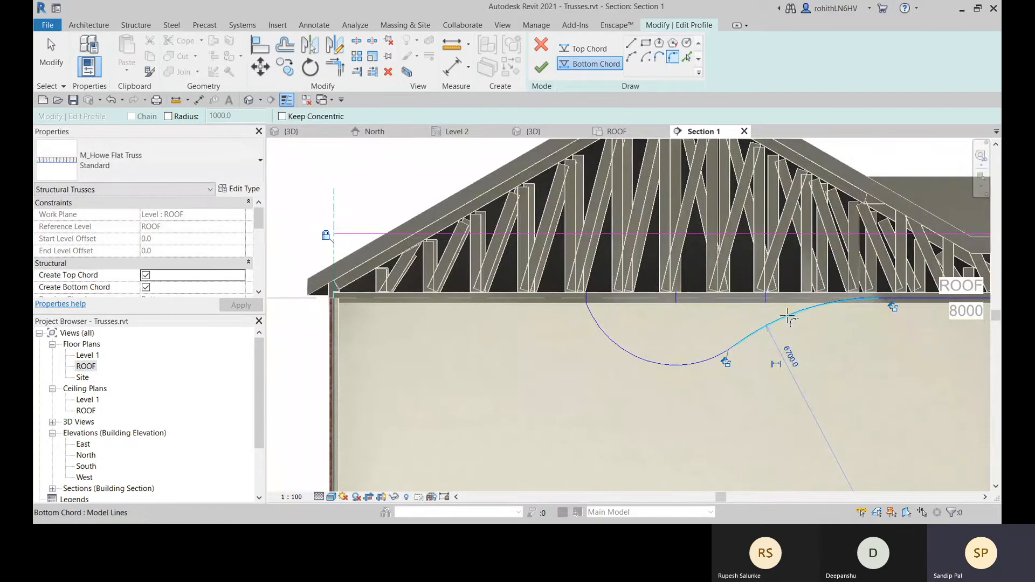
{"action": "key", "text": "Escape"}
{"action": "key", "text": "Escape"}
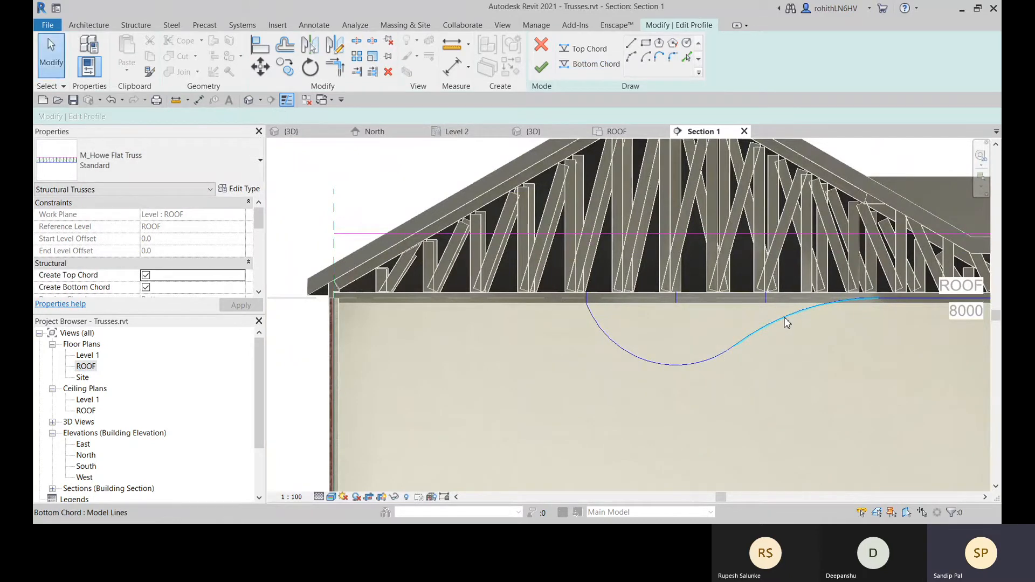
Step: Mirror the 6700-radius fillet arc about the short vertical midspan line and shorten the large arc's free end to meet the copy
{"action": "left_click", "coordinate": [787, 322]}
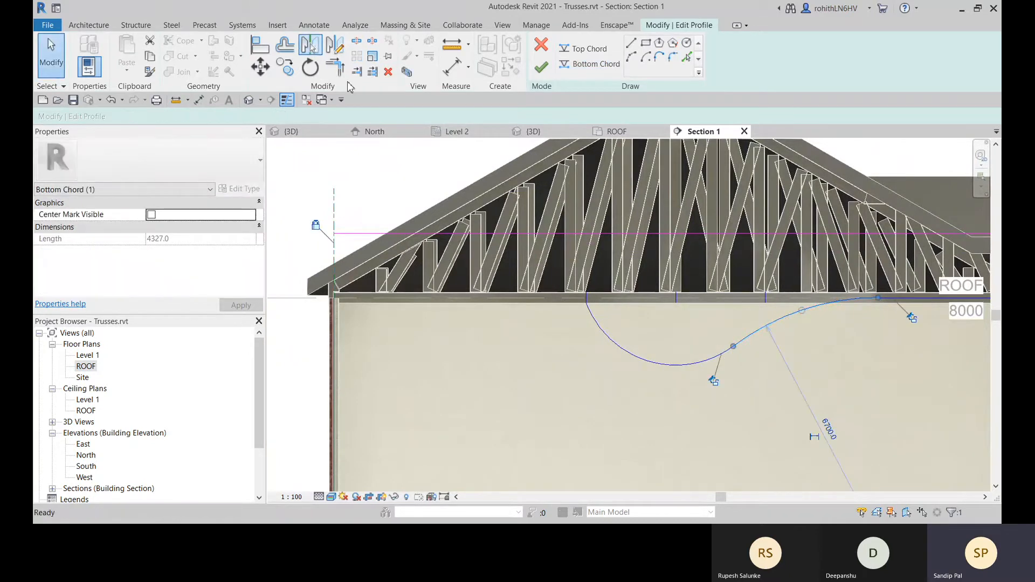
{"action": "left_click", "coordinate": [310, 46]}
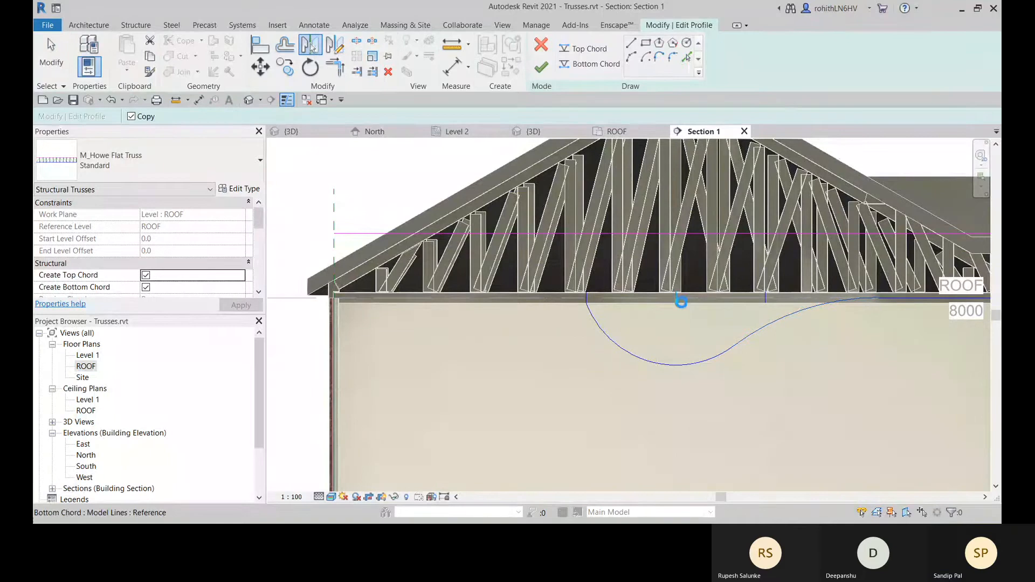
{"action": "left_click", "coordinate": [682, 301]}
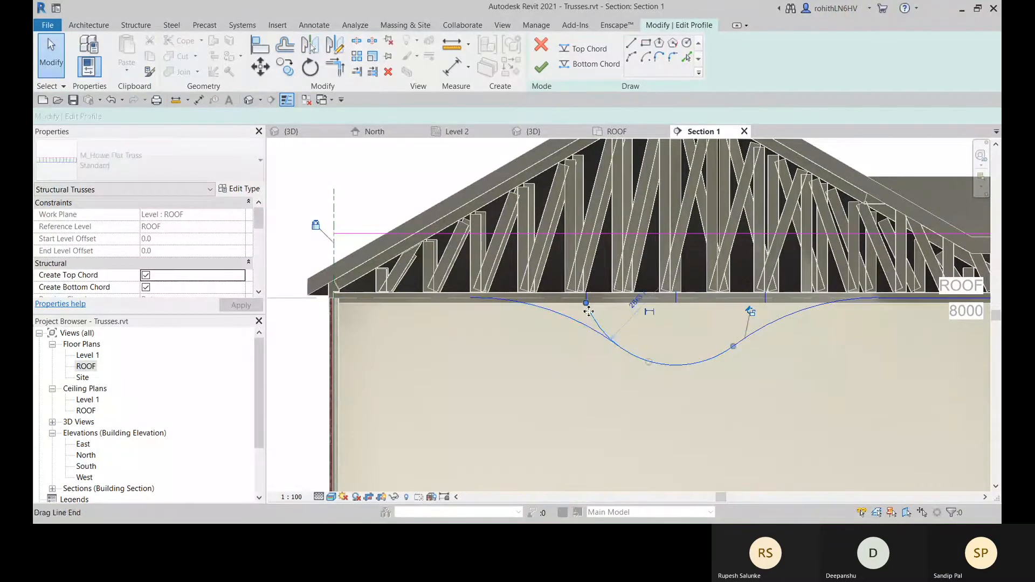
{"action": "scroll", "coordinate": [615, 317], "scroll_direction": "up", "scroll_amount": 3}
{"action": "left_click_drag", "start_coordinate": [541, 280], "coordinate": [605, 369]}
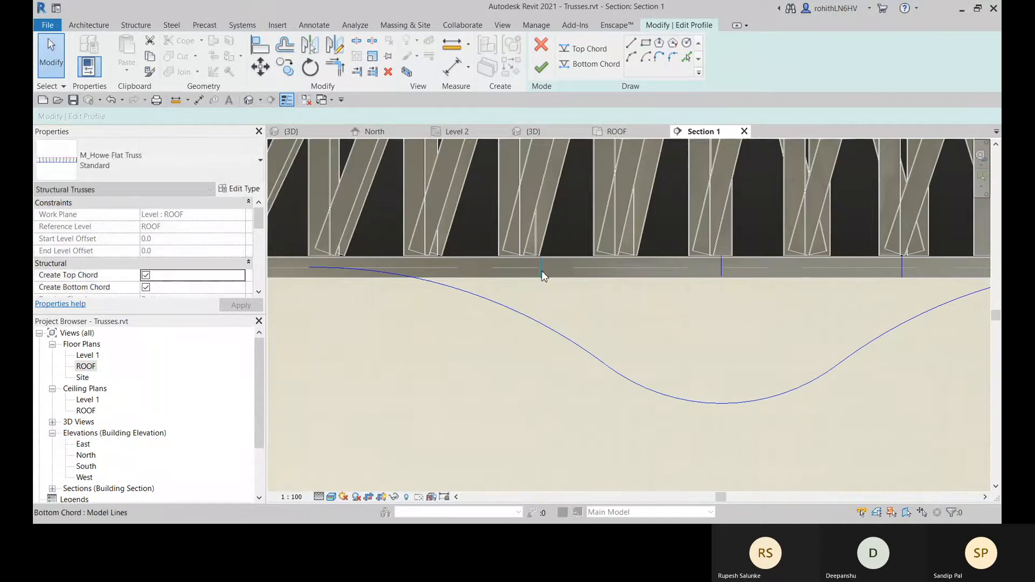
Step: Delete the two short vertical bottom chord lines on either side of midspan
{"action": "left_click", "coordinate": [544, 281]}
{"action": "left_click", "coordinate": [631, 299]}
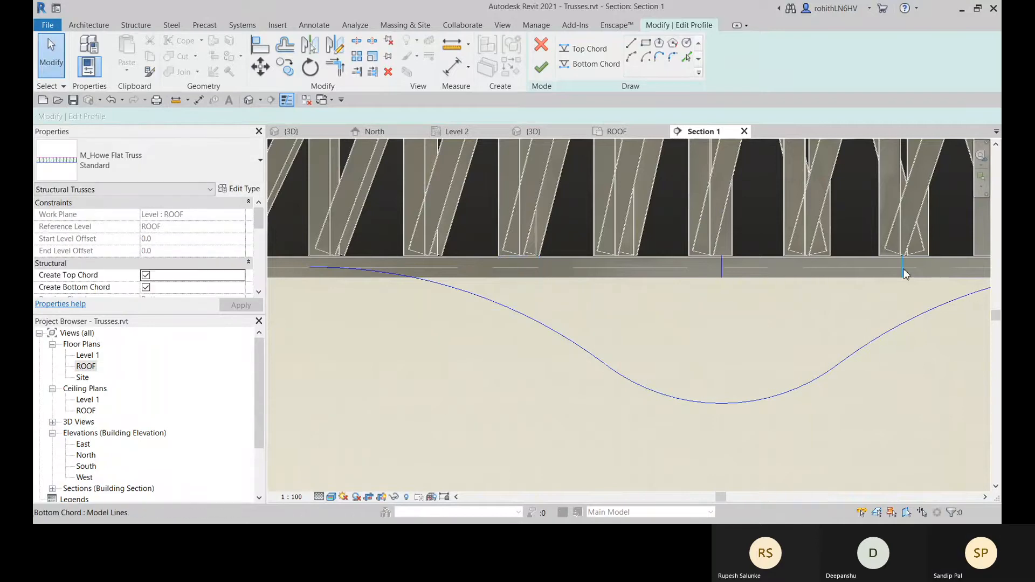
{"action": "scroll", "coordinate": [772, 335], "scroll_direction": "down", "scroll_amount": 2}
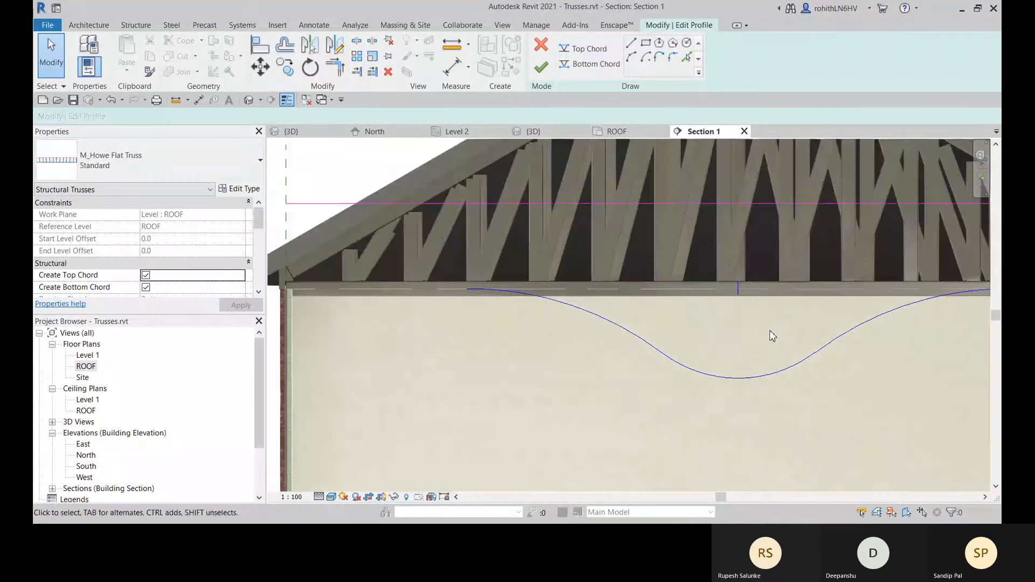
{"action": "scroll", "coordinate": [773, 335], "scroll_direction": "down", "scroll_amount": 2}
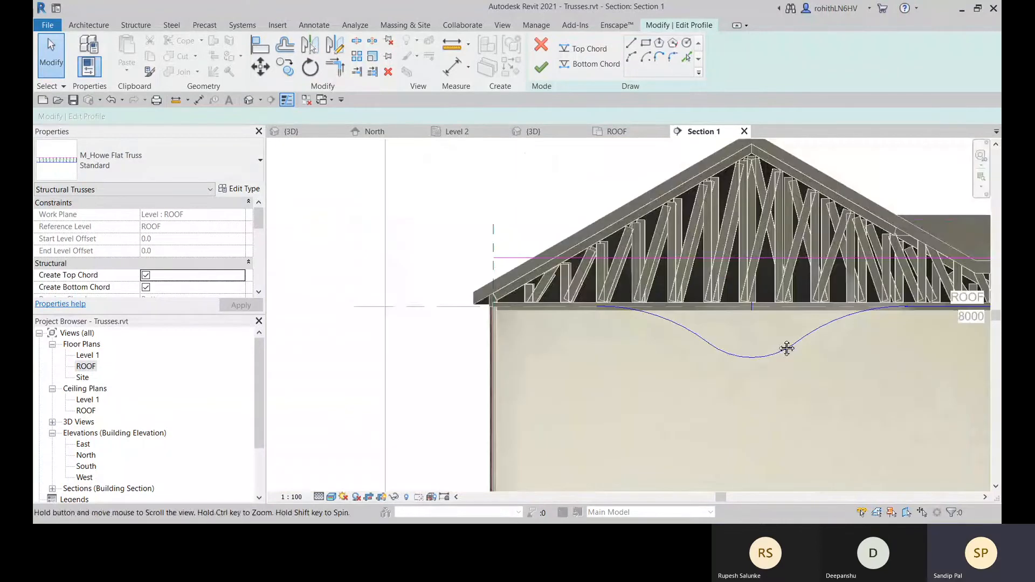
Step: Mirror the straight bottom chord line about the short vertical midspan line to the other side of the curve
{"action": "middle_click_drag", "start_coordinate": [787, 348], "coordinate": [528, 342]}
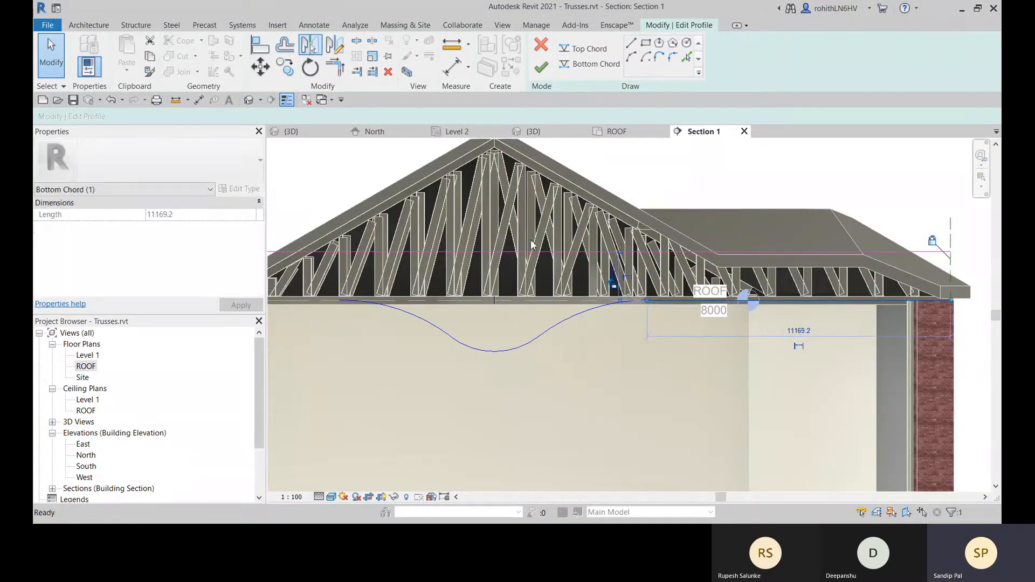
{"action": "key", "text": "m"}
{"action": "key", "text": "m"}
{"action": "left_click", "coordinate": [495, 302]}
{"action": "middle_click_drag", "start_coordinate": [495, 364], "coordinate": [716, 348]}
{"action": "scroll", "coordinate": [716, 347], "scroll_direction": "up", "scroll_amount": 4}
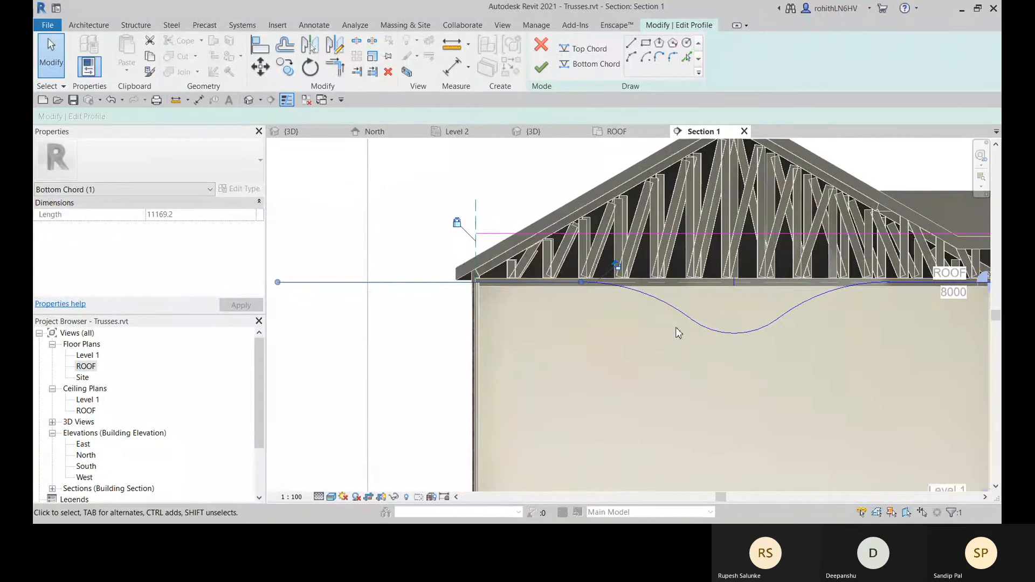
Step: Shorten the mirrored bottom chord line to about 3902 by pulling its overhanging end back to the truss support at the wall
{"action": "left_click", "coordinate": [481, 305]}
{"action": "middle_click_drag", "start_coordinate": [481, 305], "coordinate": [839, 277]}
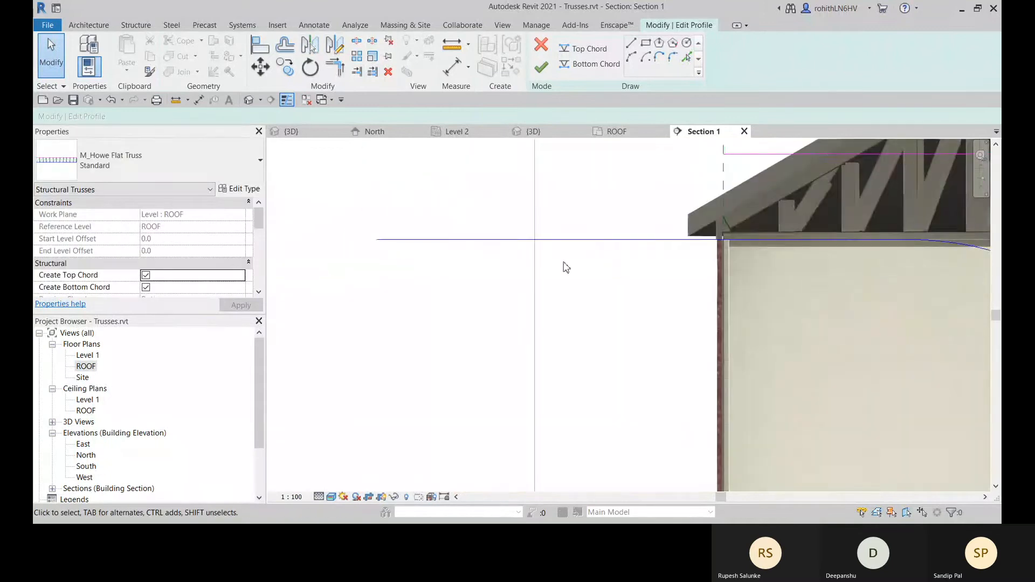
{"action": "left_click", "coordinate": [484, 241]}
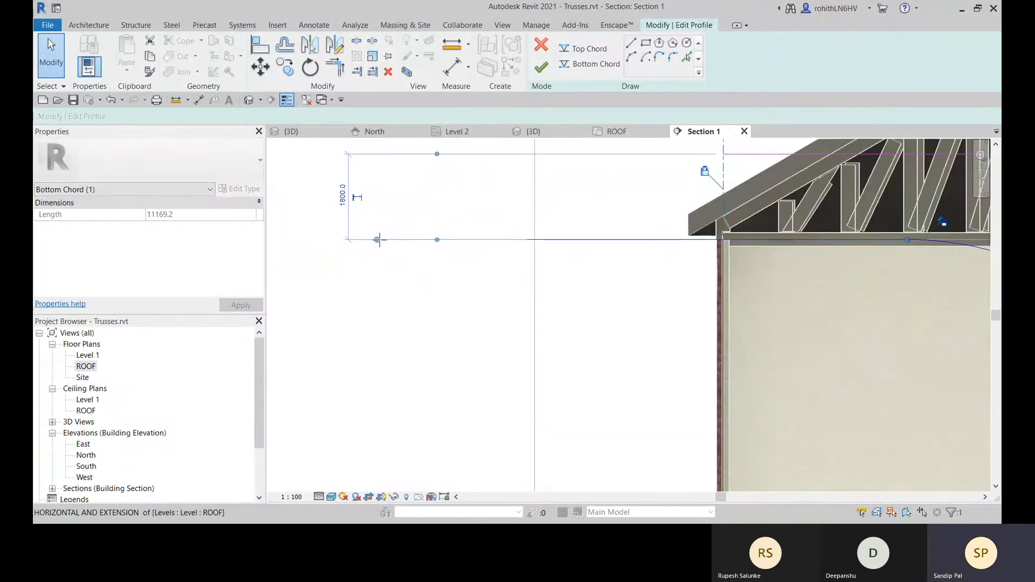
{"action": "left_click_drag", "start_coordinate": [378, 239], "coordinate": [723, 239]}
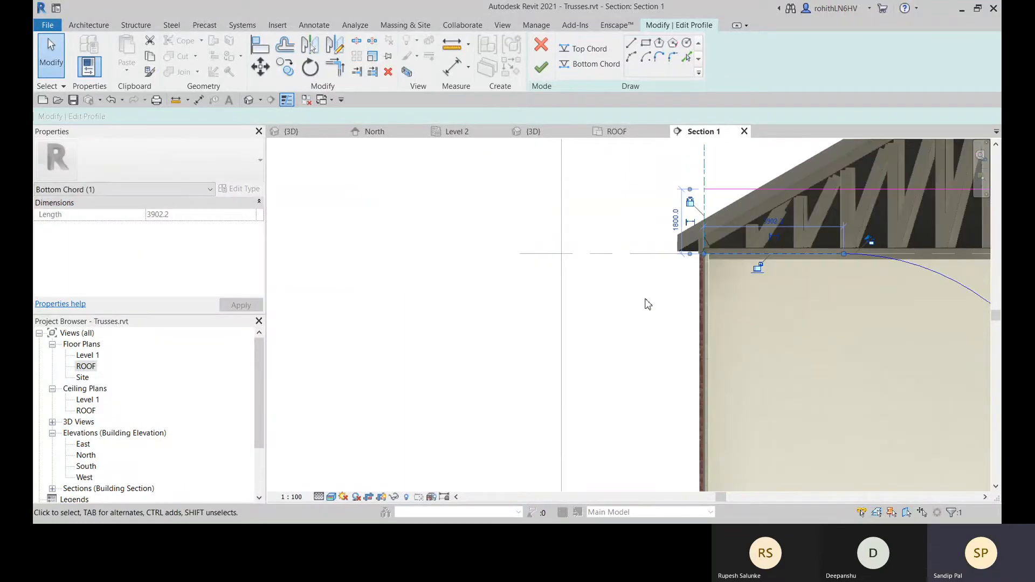
Step: Try to finish the truss profile edit with the short midspan line still in the sketch
{"action": "scroll", "coordinate": [647, 300], "scroll_direction": "down", "scroll_amount": 5}
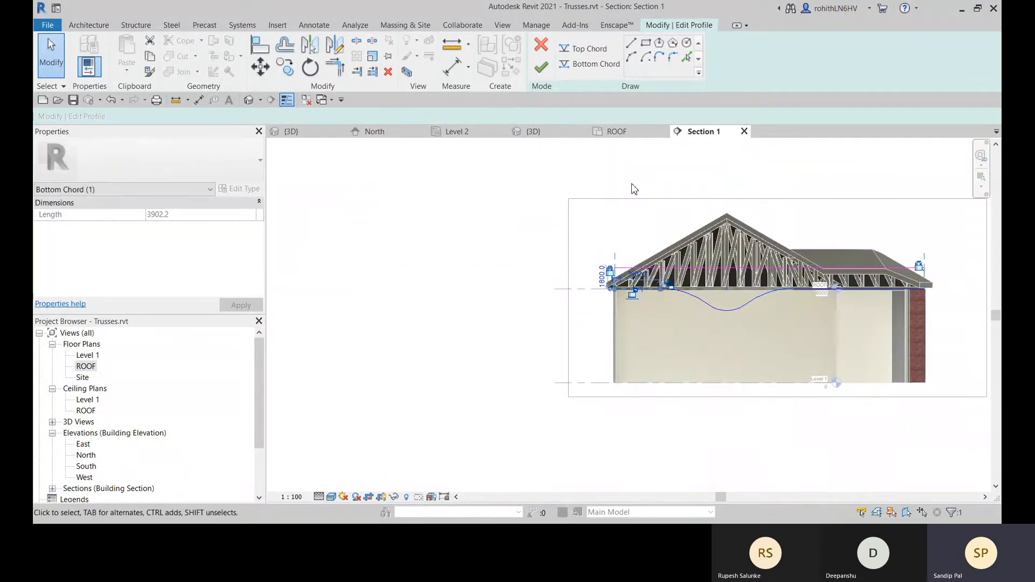
{"action": "left_click", "coordinate": [542, 70]}
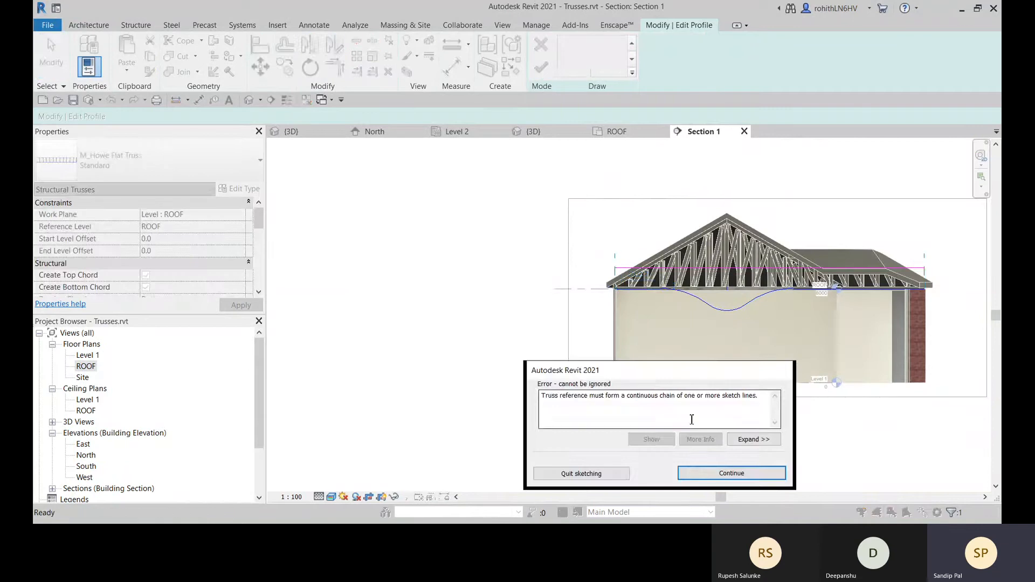
{"action": "left_click", "coordinate": [734, 473]}
Step: Delete the leftover short vertical line at midspan and finish the truss profile edit, accepting the coping warnings
{"action": "scroll", "coordinate": [716, 275], "scroll_direction": "up", "scroll_amount": 5}
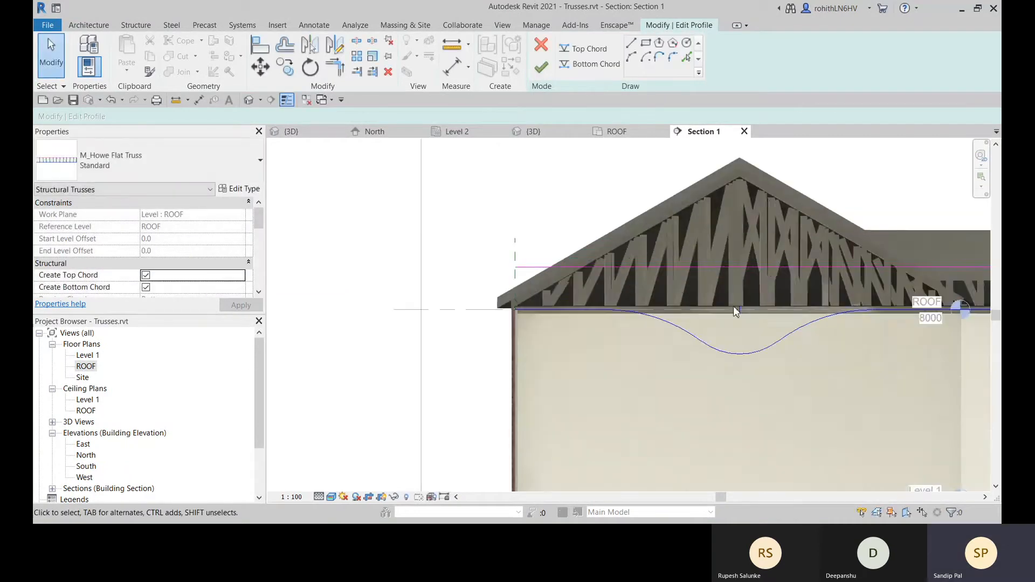
{"action": "left_click", "coordinate": [760, 327]}
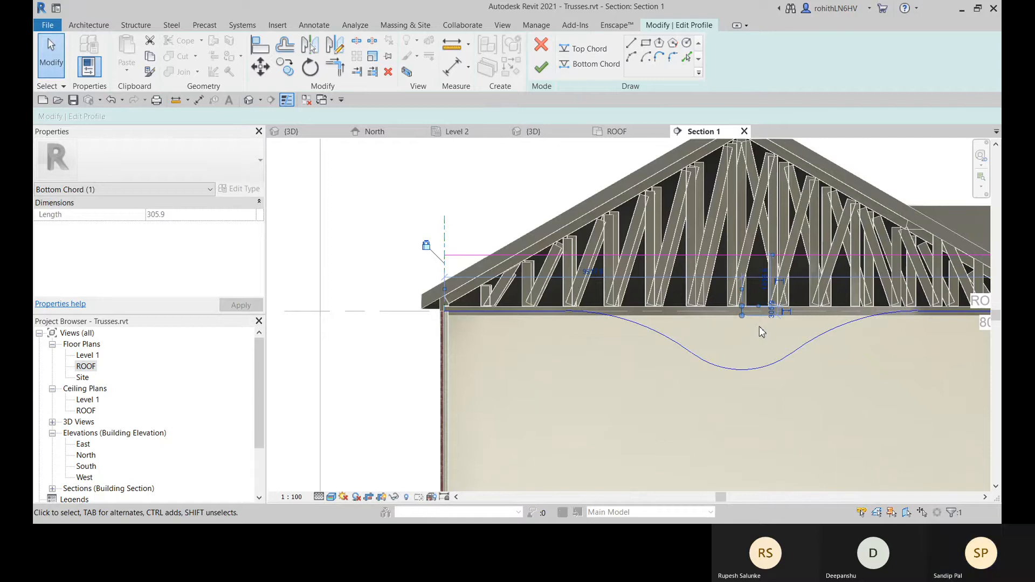
{"action": "key", "text": "Escape"}
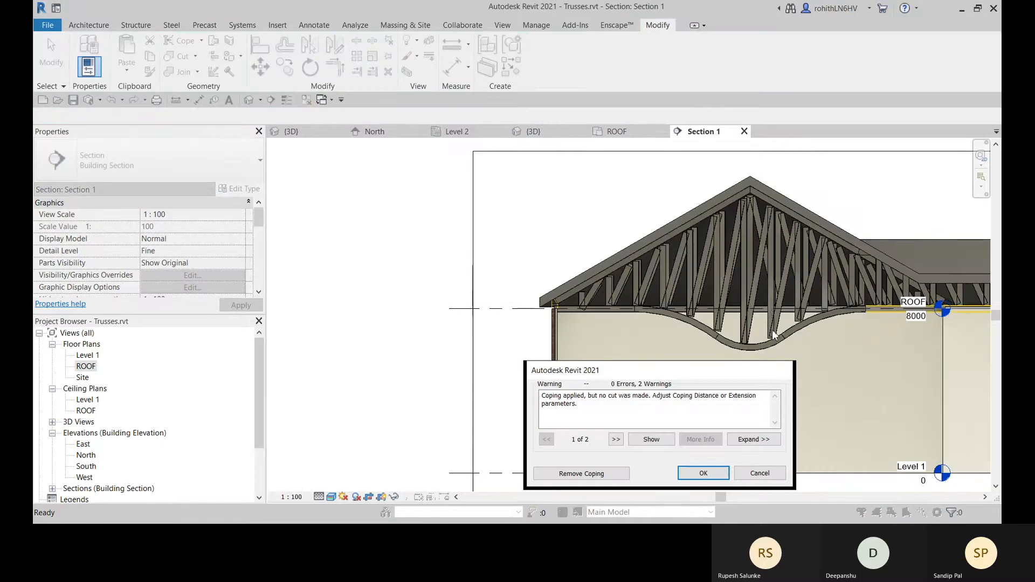
{"action": "left_click", "coordinate": [694, 474]}
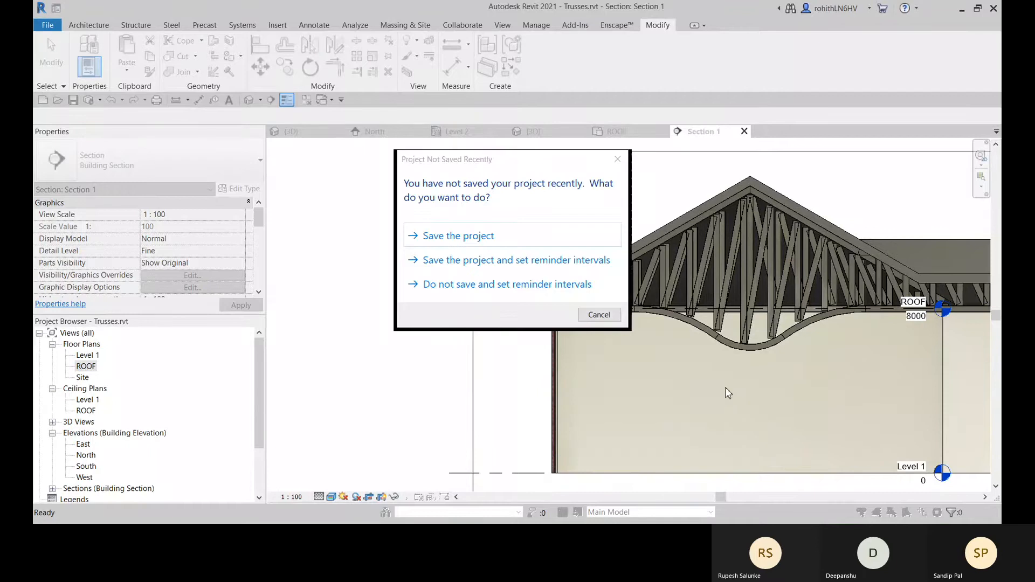
{"action": "left_click", "coordinate": [599, 315]}
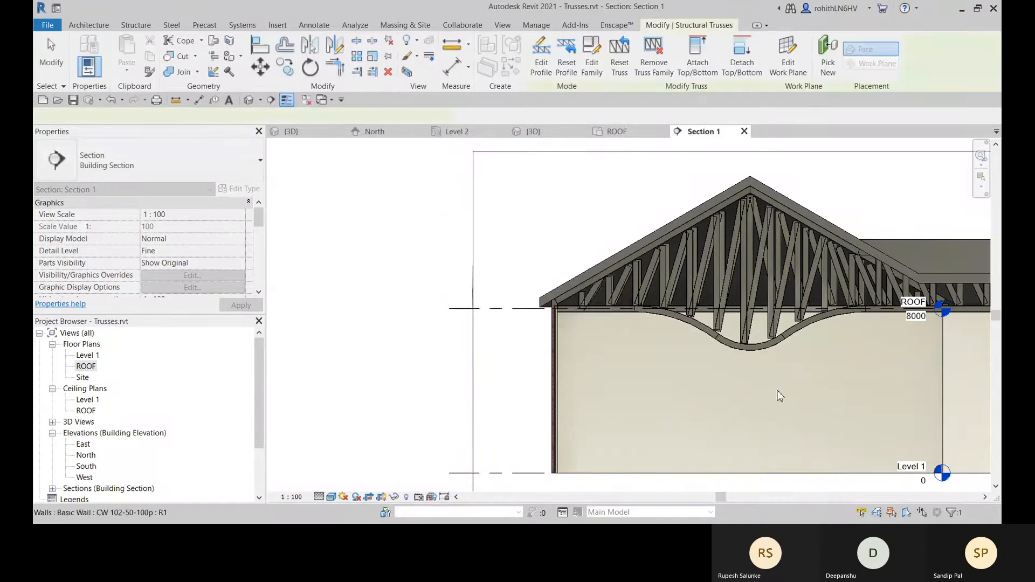
Step: Isolate the edited truss in the 3D view and examine its curved bottom chord from several angles
{"action": "middle_click_drag", "start_coordinate": [809, 404], "coordinate": [560, 406]}
{"action": "middle_click_drag", "start_coordinate": [715, 392], "coordinate": [718, 401]}
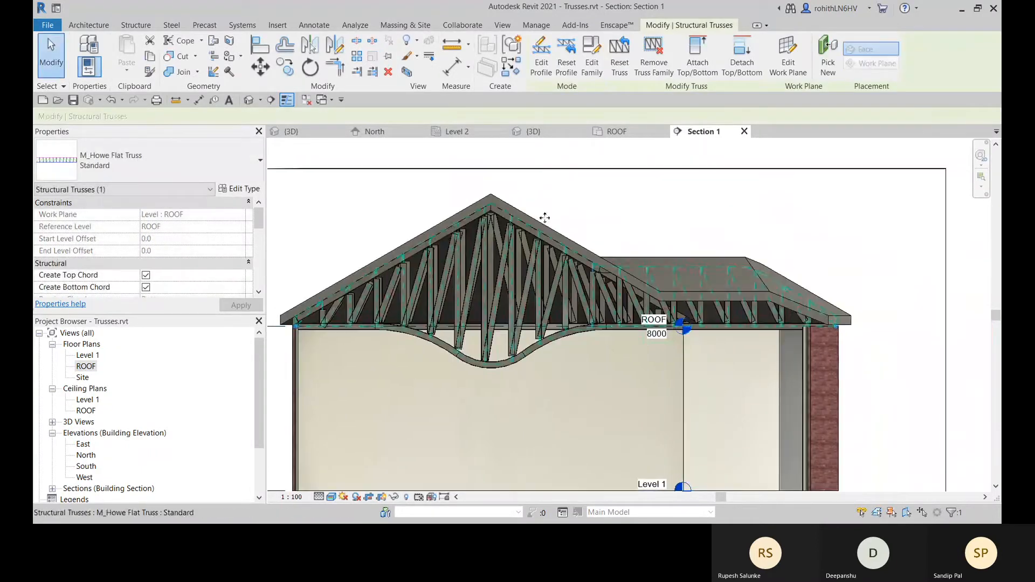
{"action": "left_click", "coordinate": [539, 135]}
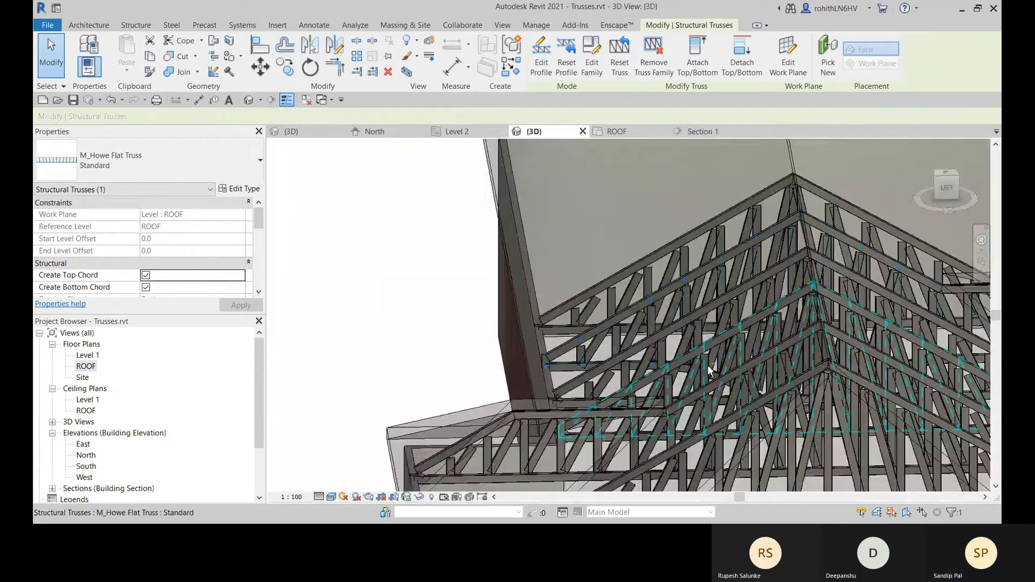
{"action": "middle_click_drag", "start_coordinate": [707, 365], "coordinate": [696, 330], "text": "shift"}
{"action": "scroll", "coordinate": [751, 350], "scroll_direction": "up", "scroll_amount": 8}
{"action": "scroll", "coordinate": [629, 272], "scroll_direction": "down", "scroll_amount": 6}
{"action": "key", "text": "h"}
{"action": "key", "text": "i"}
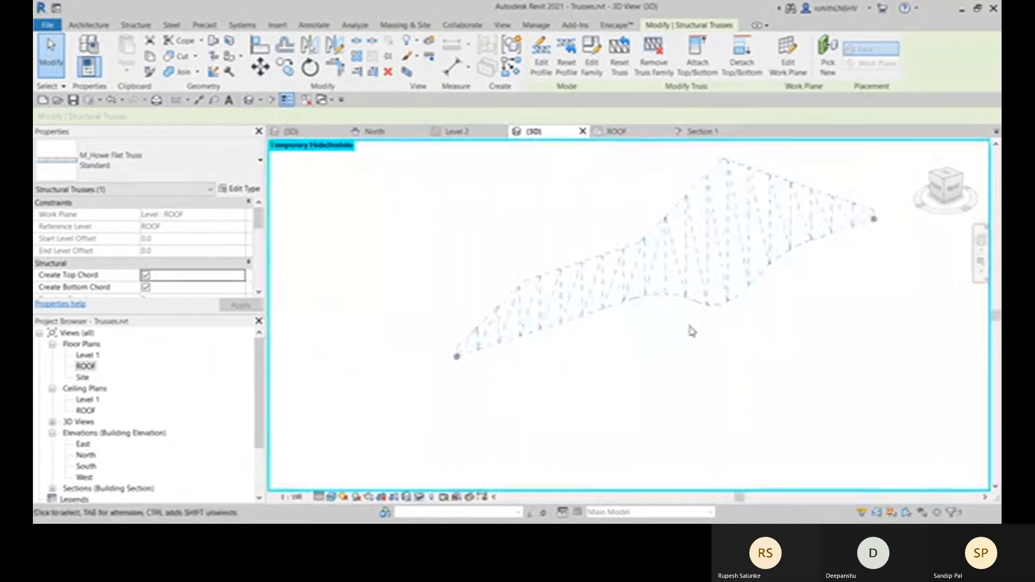
{"action": "key", "text": "Escape"}
{"action": "middle_click_drag", "start_coordinate": [599, 363], "coordinate": [613, 410], "text": "shift"}
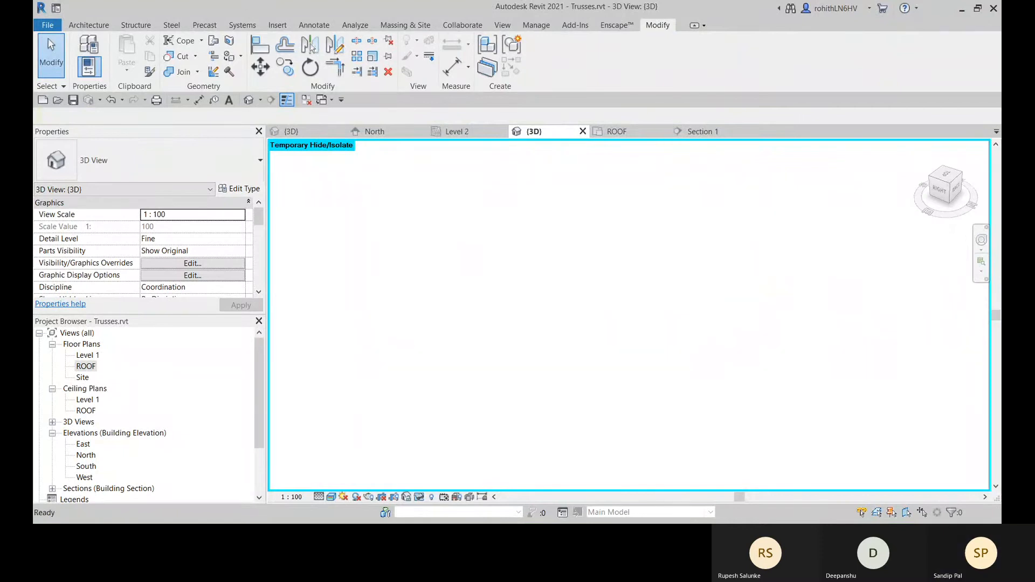
Step: Reset the temporary isolation and examine the edited truss among the other roof trusses in the whole building
{"action": "middle_click_drag", "start_coordinate": [644, 292], "coordinate": [657, 408], "text": "shift"}
{"action": "scroll", "coordinate": [673, 288], "scroll_direction": "down", "scroll_amount": 2}
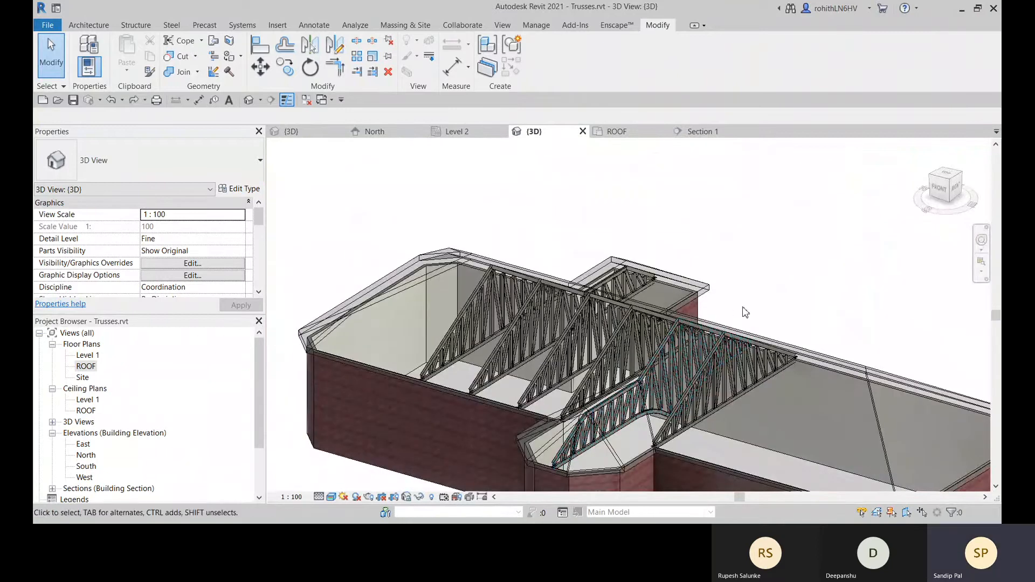
{"action": "left_click", "coordinate": [626, 389]}
{"action": "left_click", "coordinate": [780, 274]}
{"action": "middle_click_drag", "start_coordinate": [781, 323], "coordinate": [826, 249]}
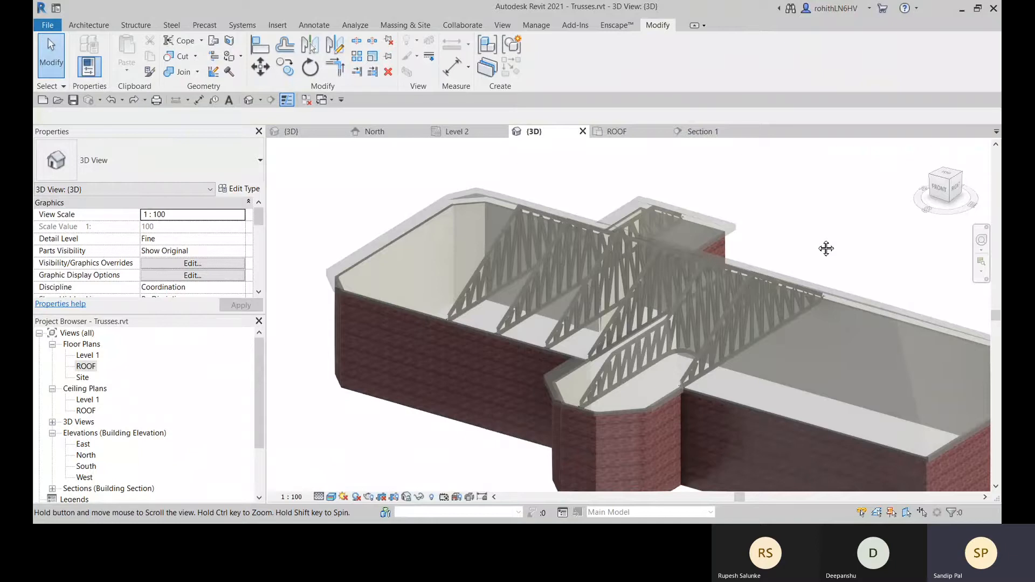
{"action": "scroll", "coordinate": [826, 248], "scroll_direction": "down", "scroll_amount": 3}
Step: Create a new project from the Metric-Architectural Template
{"action": "left_click", "coordinate": [47, 25]}
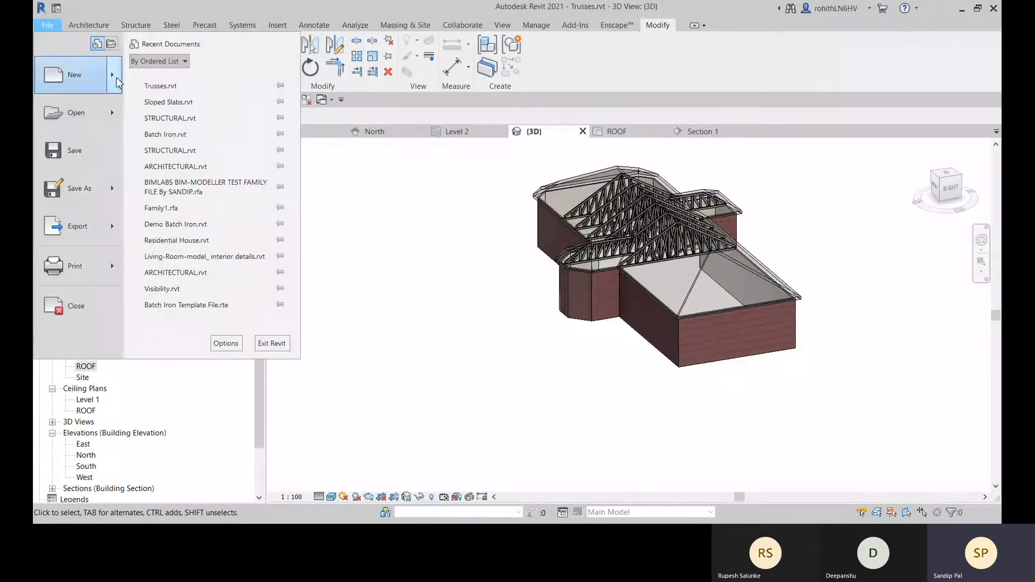
{"action": "mouse_move", "coordinate": [118, 82]}
{"action": "left_click", "coordinate": [170, 78]}
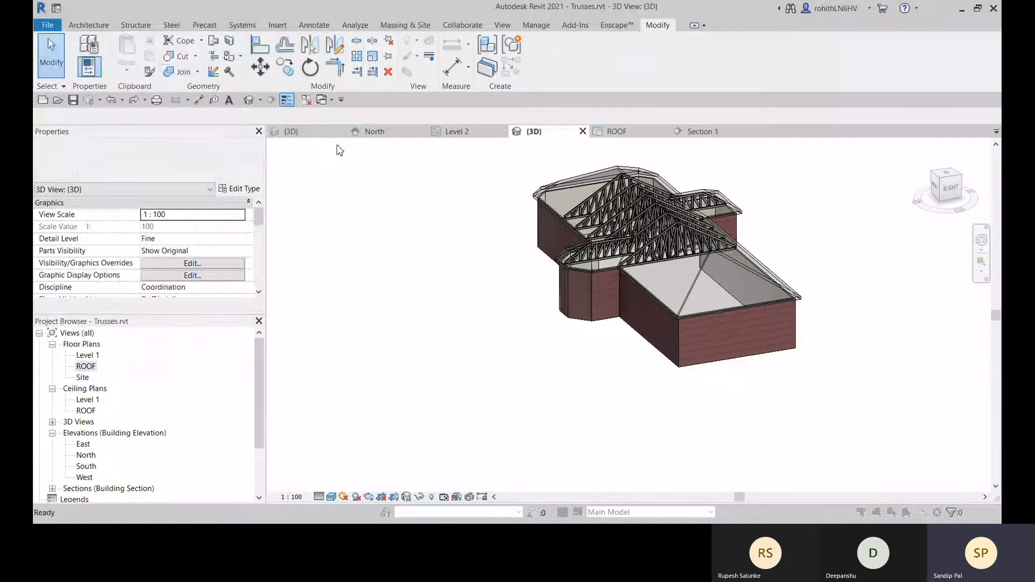
{"action": "left_click", "coordinate": [409, 140]}
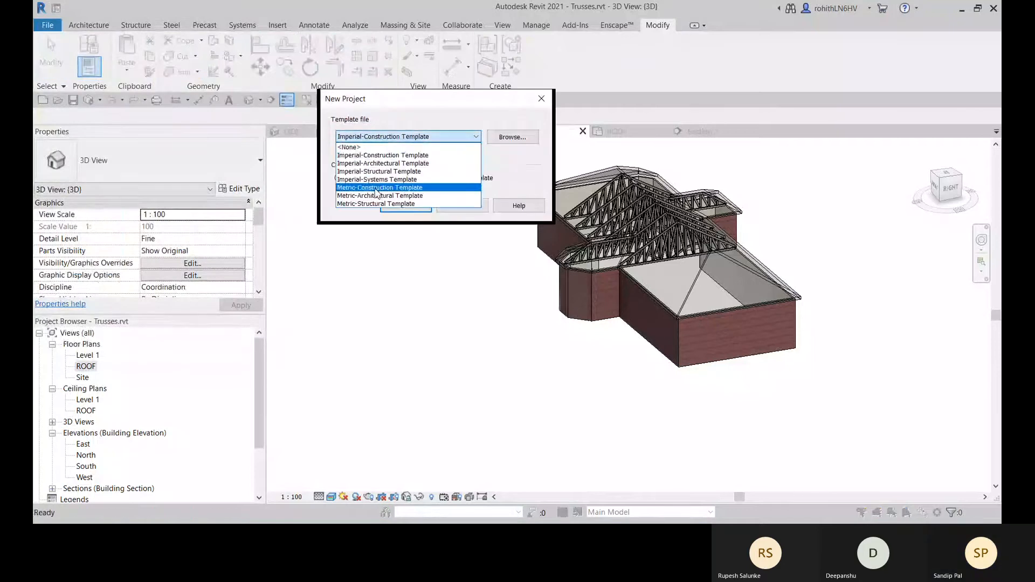
{"action": "left_click", "coordinate": [375, 196]}
{"action": "left_click", "coordinate": [405, 206]}
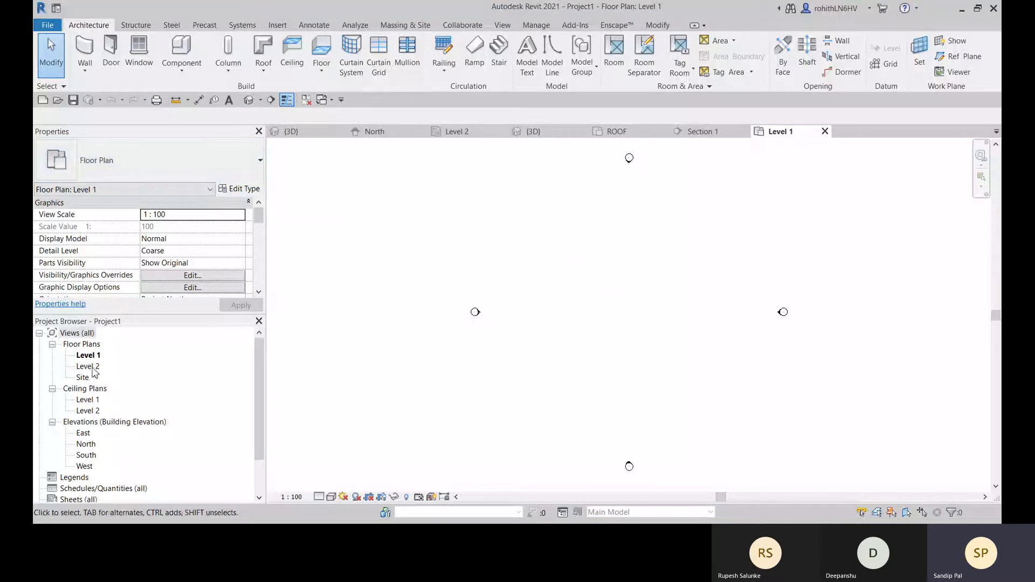
Step: Load the M_Concrete-Rectangular-Column and M_Concrete-Square-Column families from the concrete structural columns library
{"action": "left_click", "coordinate": [136, 26]}
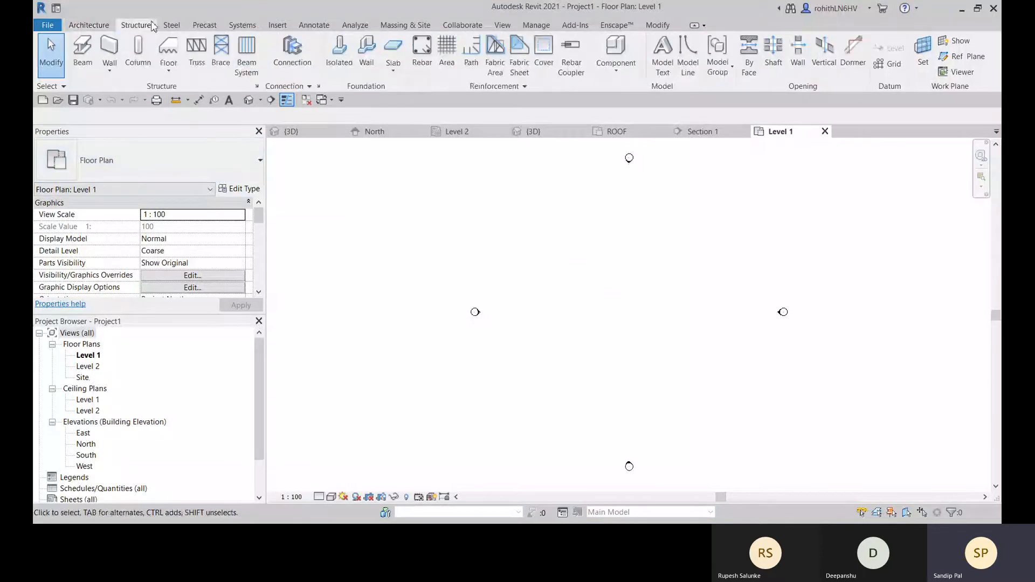
{"action": "left_click", "coordinate": [138, 50]}
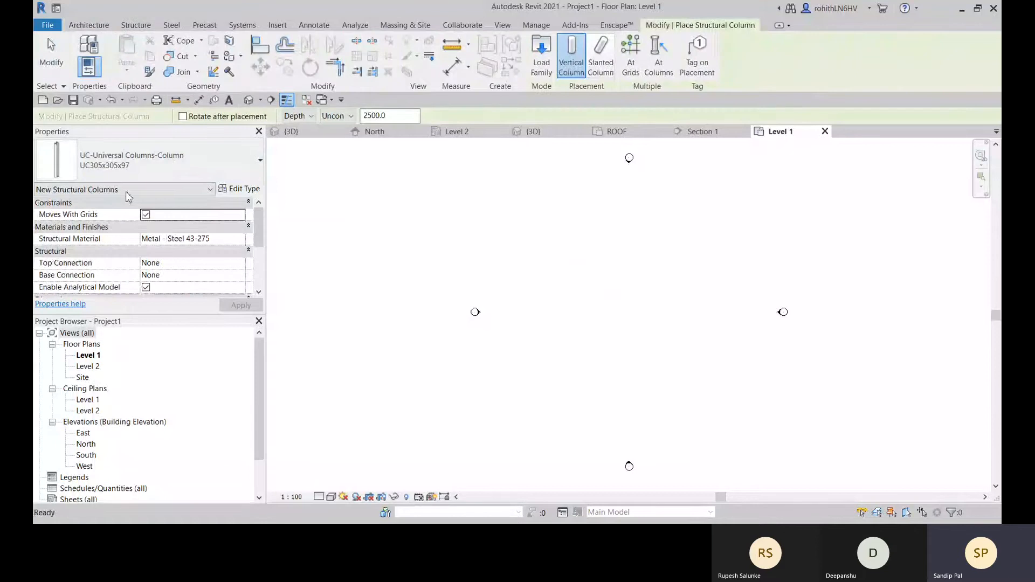
{"action": "left_click", "coordinate": [167, 160]}
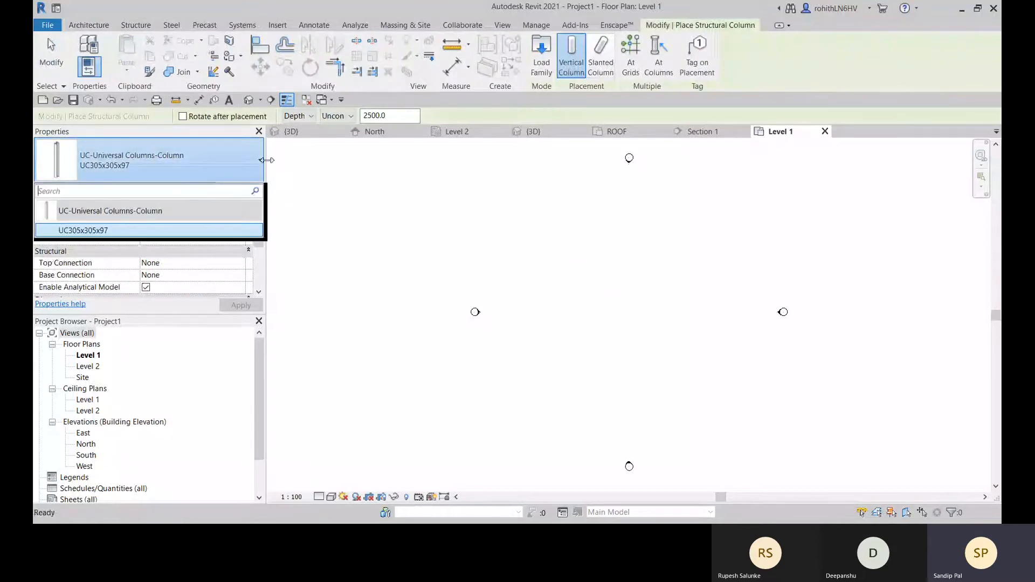
{"action": "left_click", "coordinate": [541, 54]}
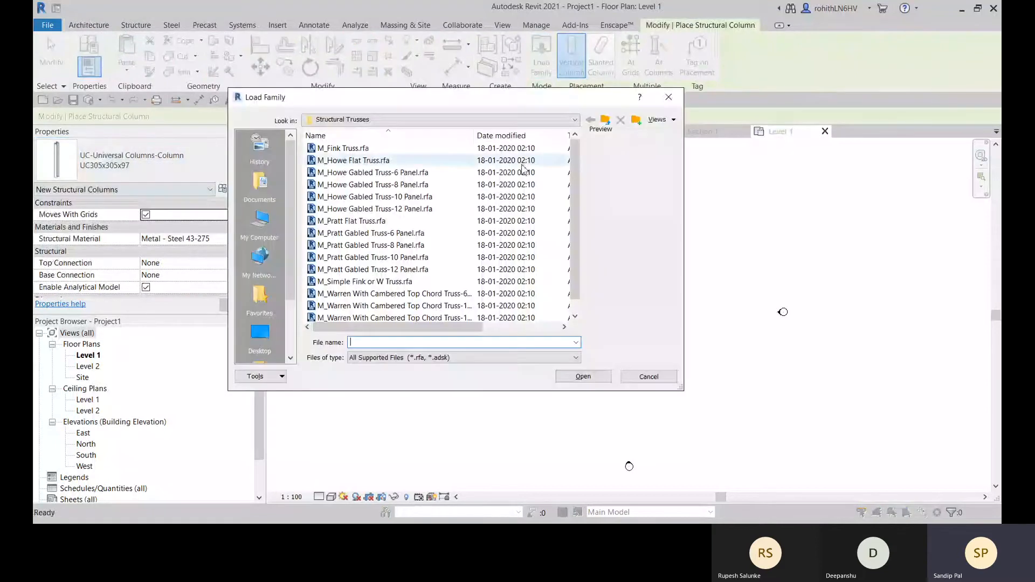
{"action": "left_click", "coordinate": [534, 120]}
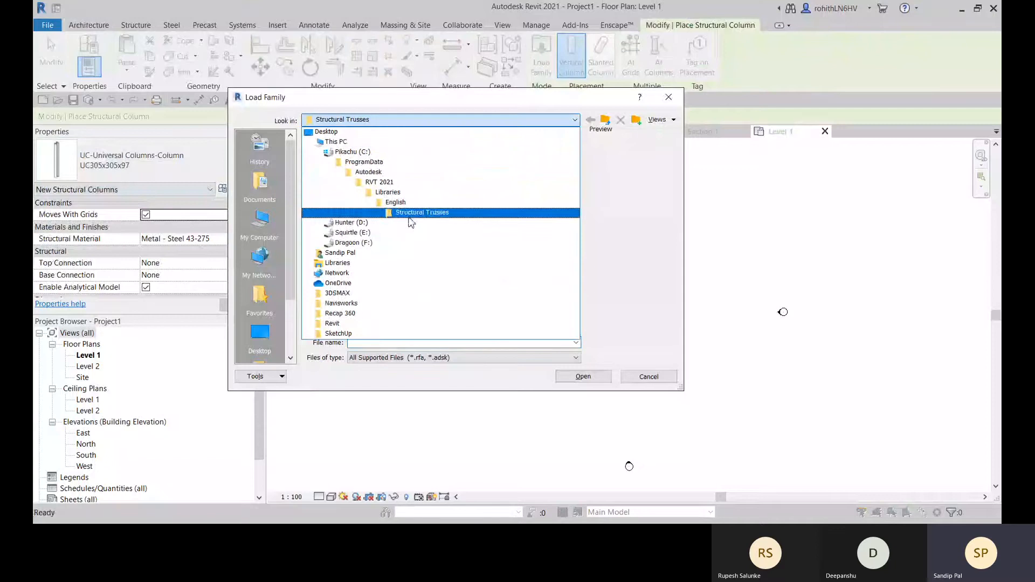
{"action": "left_click", "coordinate": [395, 202]}
{"action": "scroll", "coordinate": [367, 278], "scroll_direction": "down", "scroll_amount": 10}
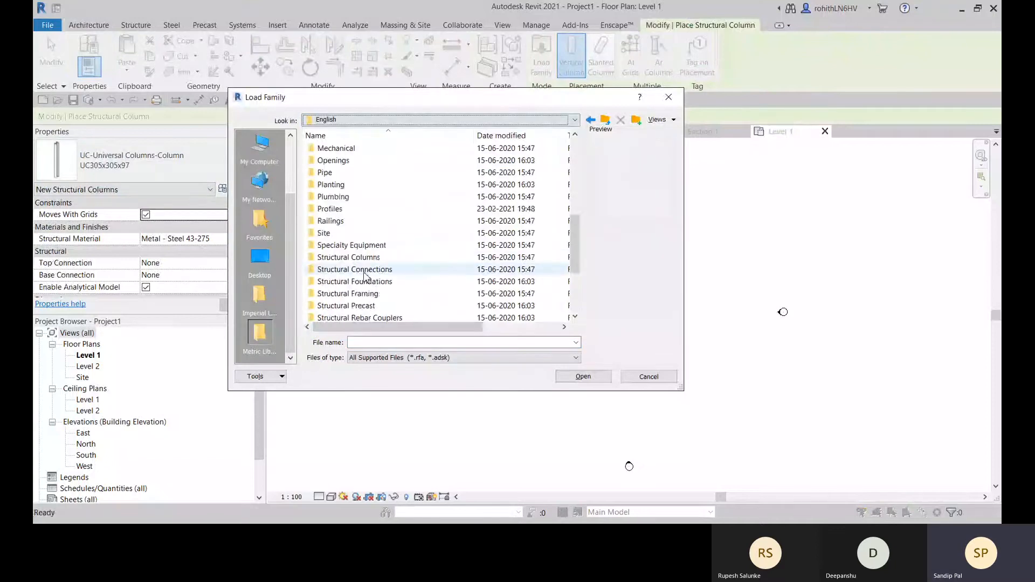
{"action": "double_click", "coordinate": [374, 151]}
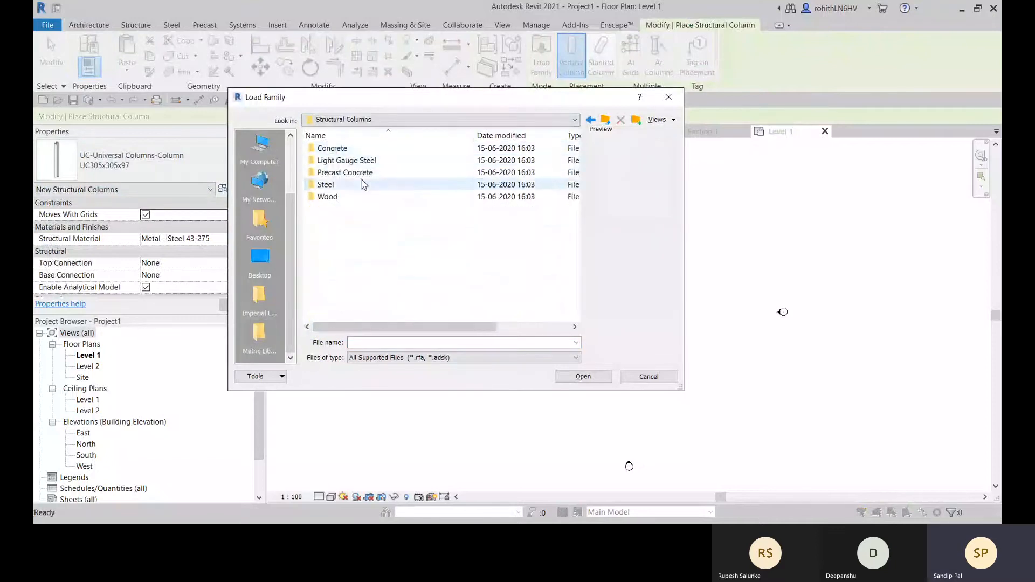
{"action": "double_click", "coordinate": [373, 148]}
{"action": "left_click", "coordinate": [414, 161]}
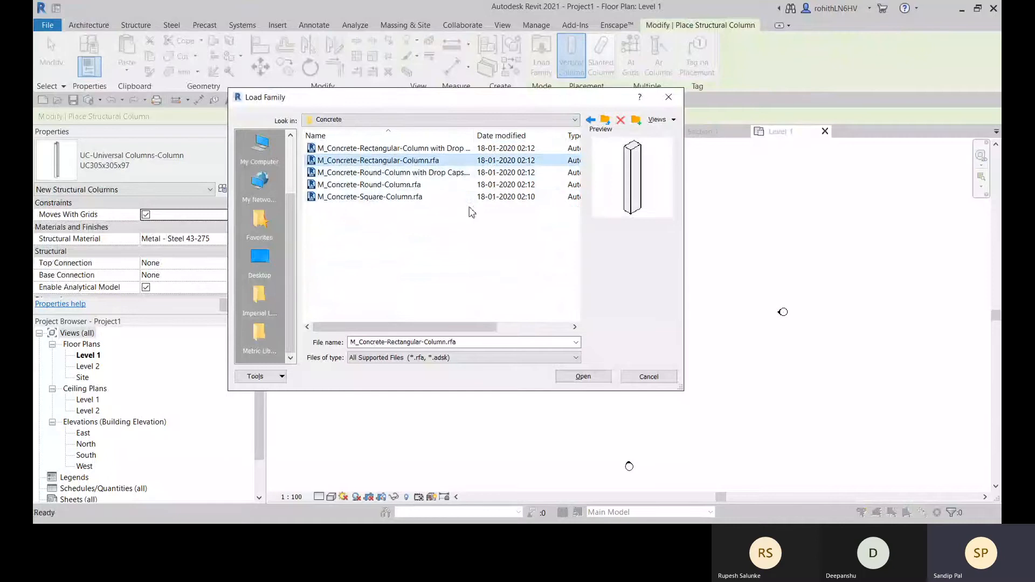
{"action": "left_click", "coordinate": [413, 198], "text": "ctrl"}
{"action": "left_click", "coordinate": [593, 379]}
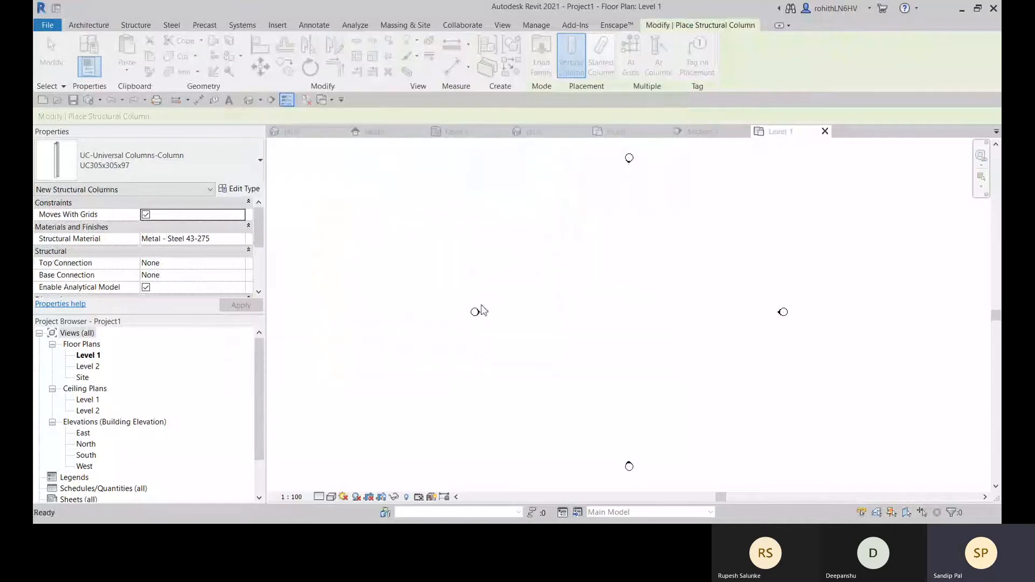
Step: Place one 750 x 750mm M_Concrete-Square-Column midway between the elevation markers in the Level 1 plan, then end column placement
{"action": "left_click", "coordinate": [139, 162]}
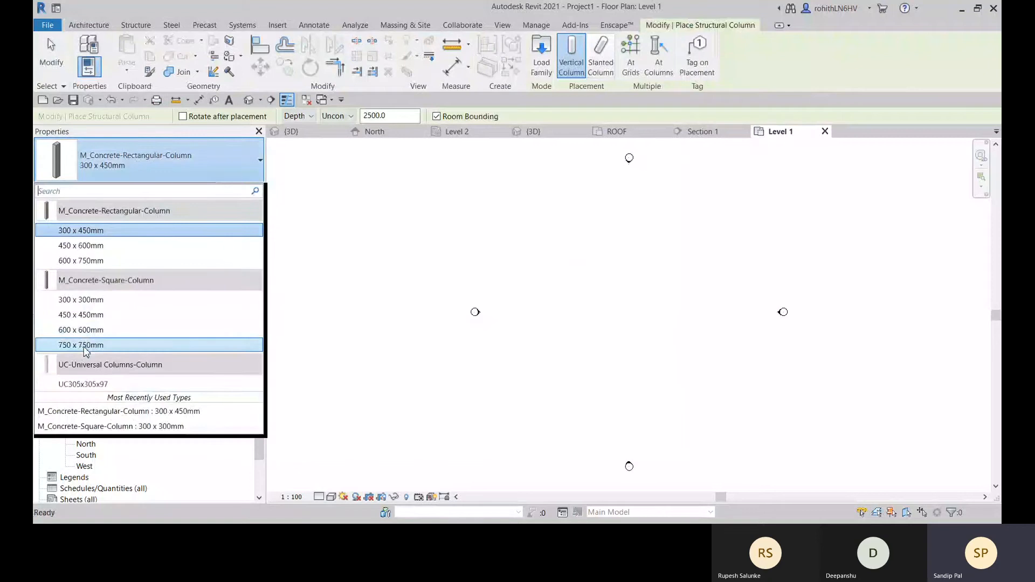
{"action": "left_click", "coordinate": [108, 346]}
{"action": "scroll", "coordinate": [630, 322], "scroll_direction": "up", "scroll_amount": 3}
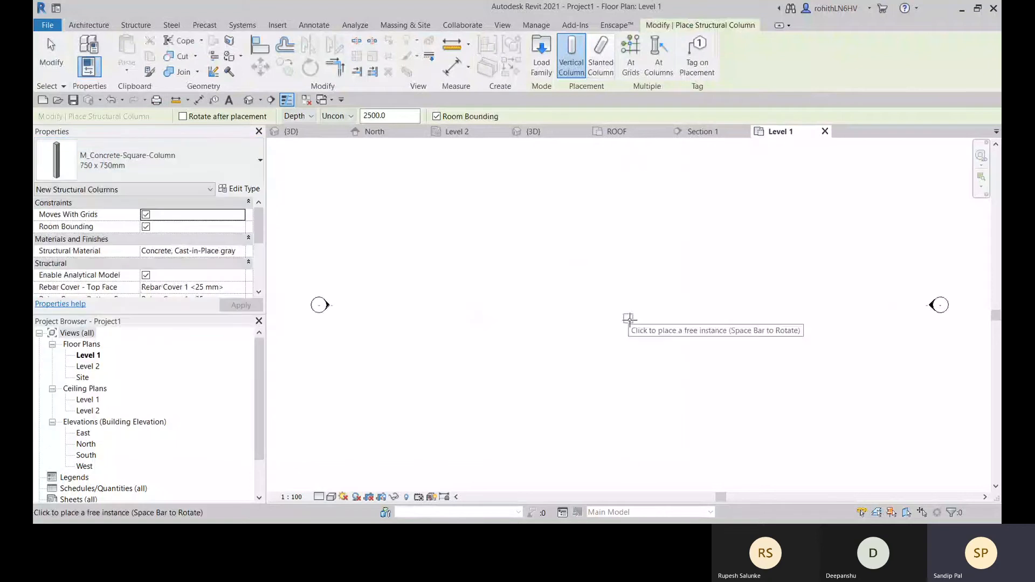
{"action": "left_click", "coordinate": [629, 313]}
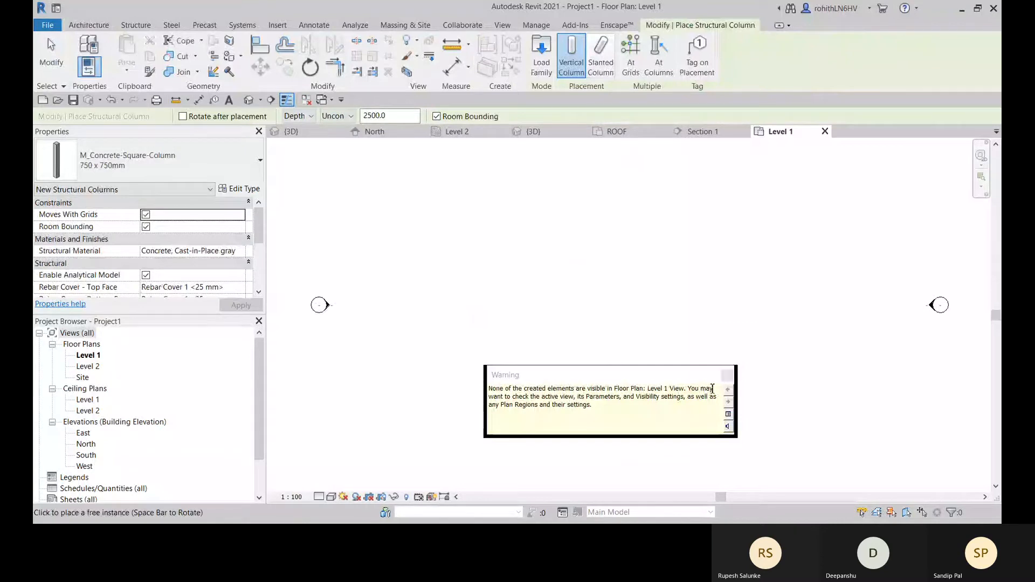
{"action": "left_click", "coordinate": [727, 374]}
{"action": "right_click", "coordinate": [624, 271]}
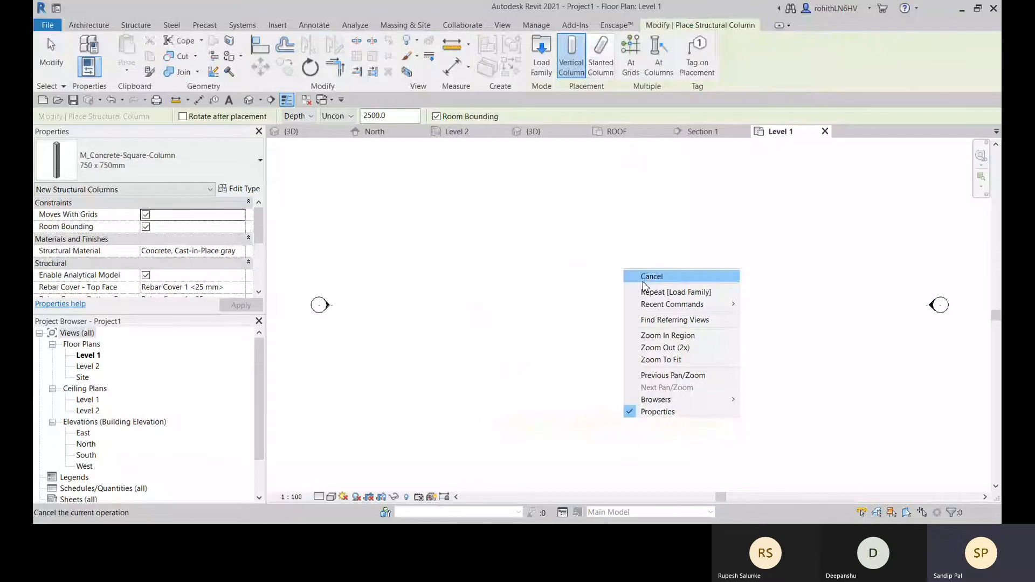
{"action": "left_click", "coordinate": [646, 279]}
{"action": "right_click", "coordinate": [518, 245]}
{"action": "left_click", "coordinate": [548, 253]}
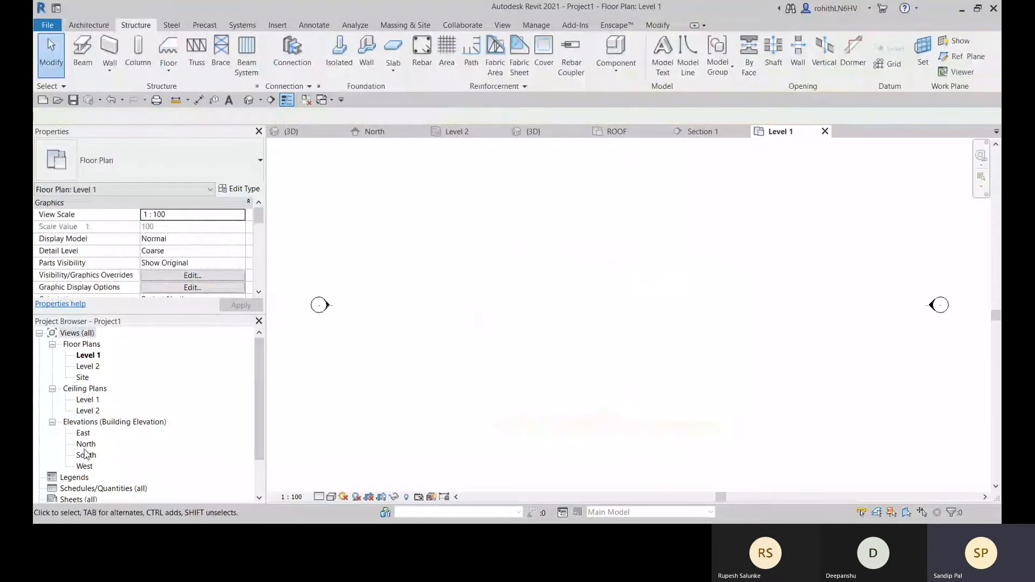
Step: Open the default 3D view and select the concrete column
{"action": "left_click", "coordinate": [249, 100]}
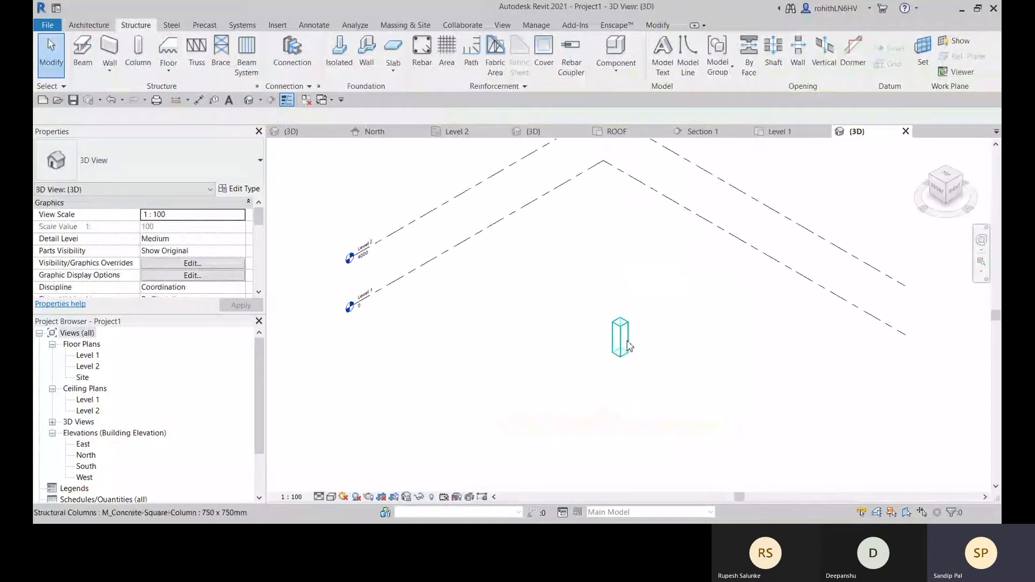
{"action": "left_click", "coordinate": [627, 345]}
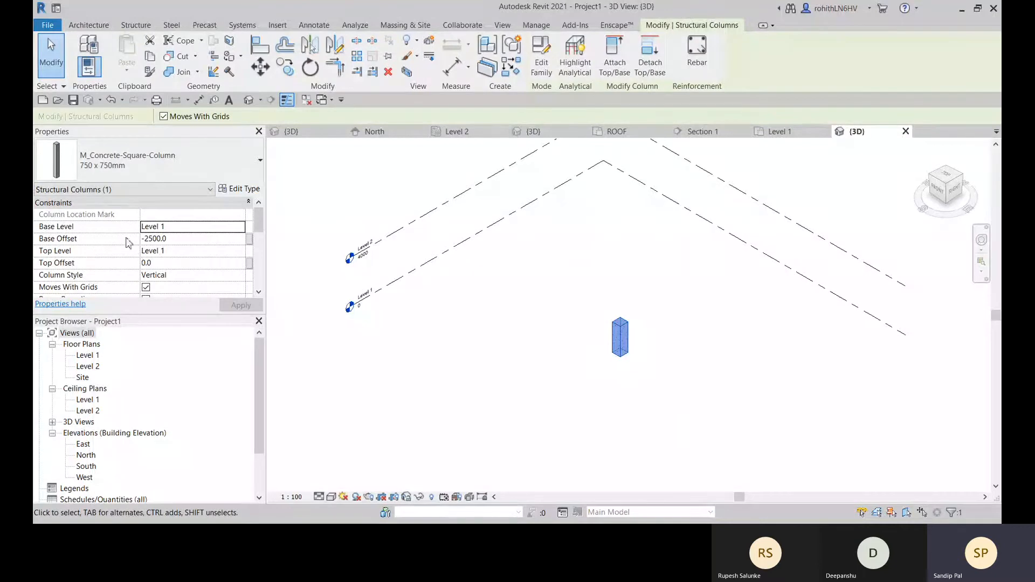
Step: Try to set the concrete column's base offset to 0 while its top level is Level 1
{"action": "left_click", "coordinate": [184, 239]}
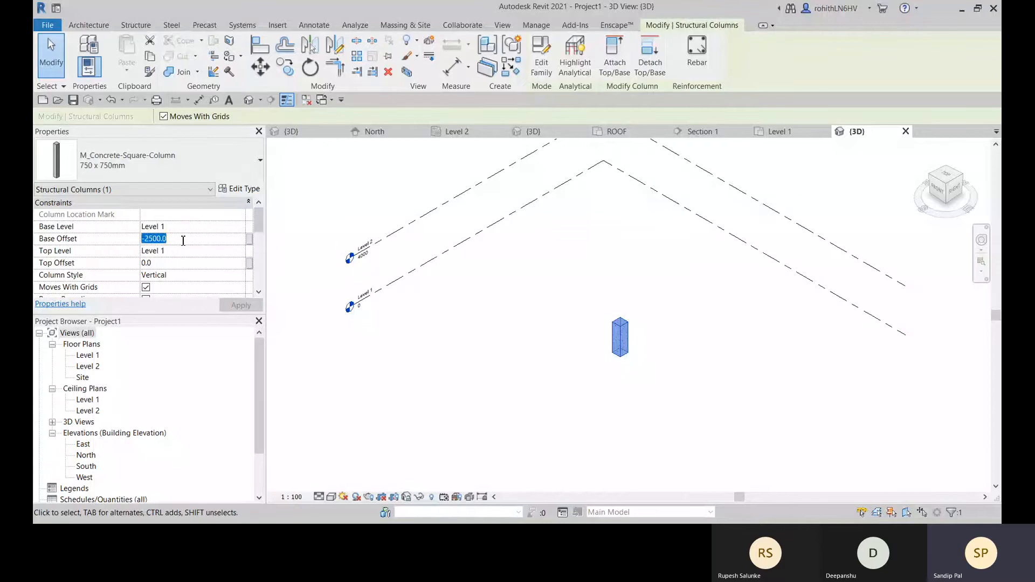
{"action": "type", "text": "0"}
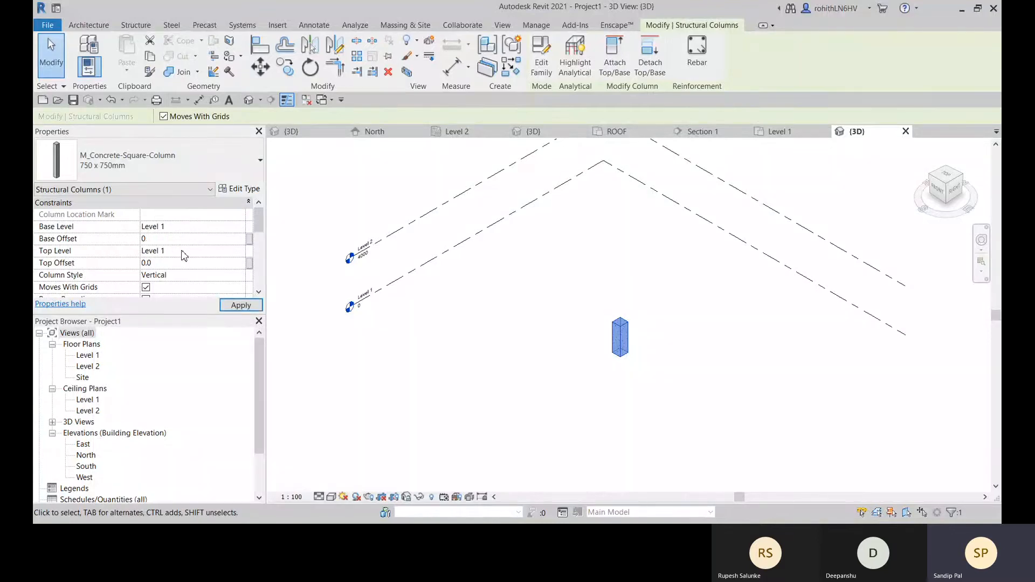
{"action": "key", "text": "Return"}
{"action": "left_click", "coordinate": [617, 307]}
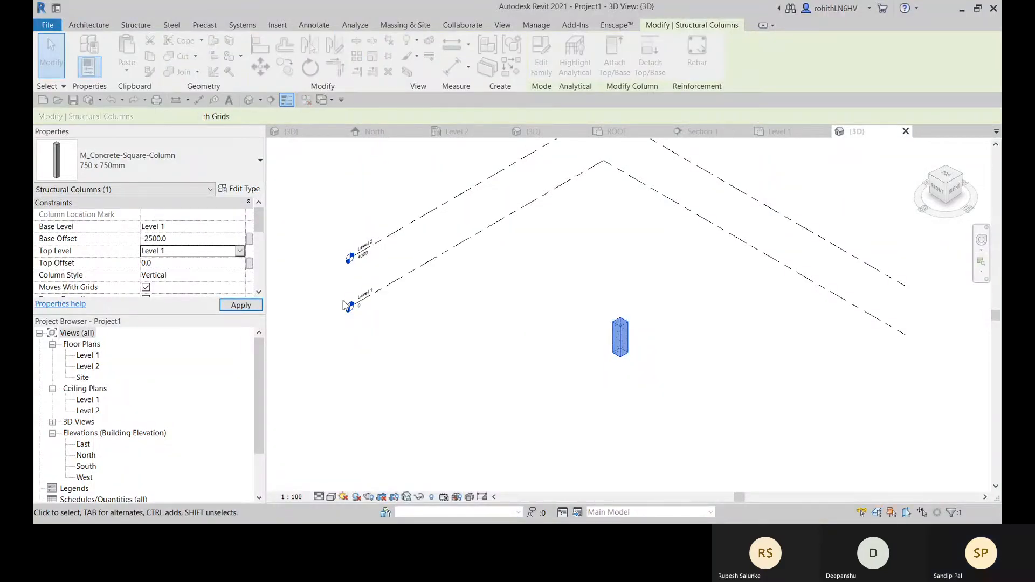
Step: Set the concrete column's top level to Level 2 and its base offset to 0
{"action": "left_click", "coordinate": [241, 256]}
{"action": "left_click", "coordinate": [241, 256]}
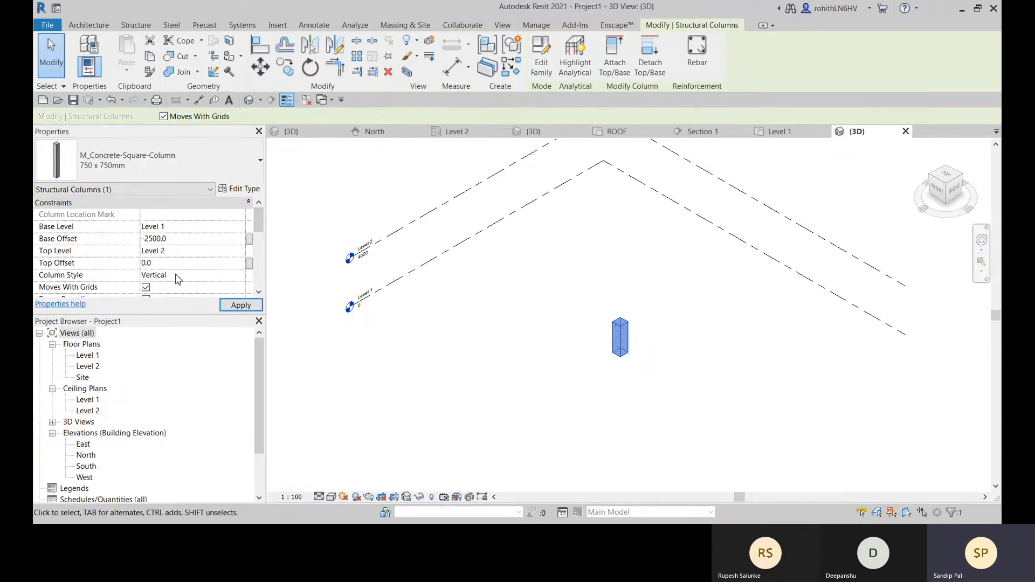
{"action": "left_click", "coordinate": [202, 269]}
{"action": "left_click", "coordinate": [179, 239]}
{"action": "type", "text": "0"}
{"action": "left_click", "coordinate": [241, 305]}
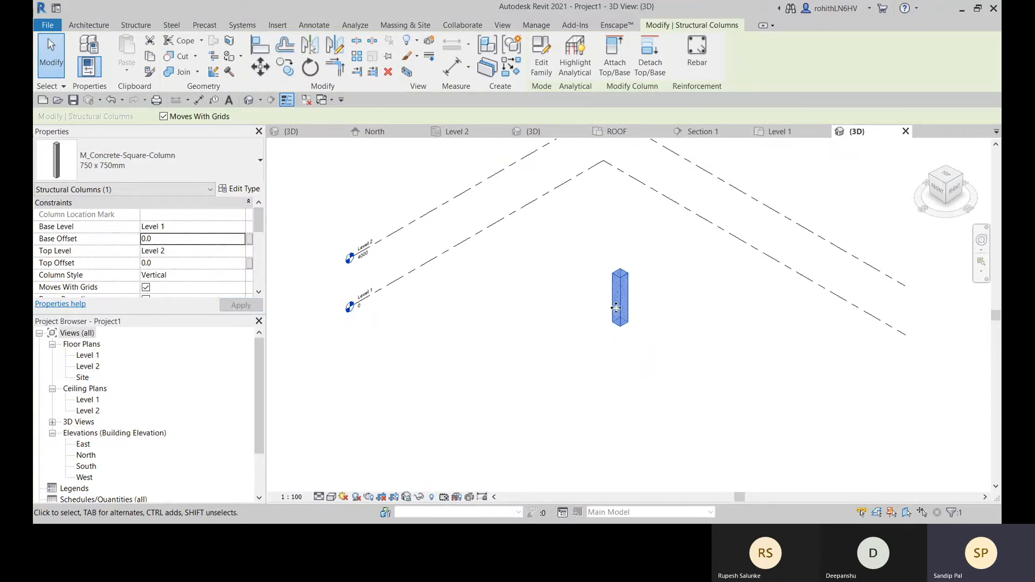
{"action": "left_click", "coordinate": [505, 334]}
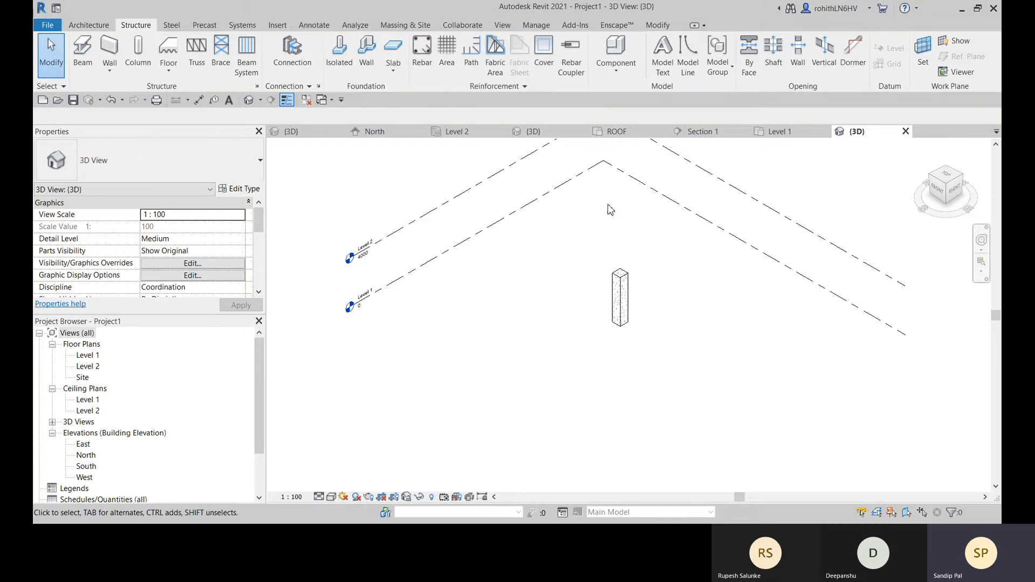
Step: Check the concrete column in the Level 1 floor plan
{"action": "left_click", "coordinate": [779, 131]}
{"action": "scroll", "coordinate": [629, 315], "scroll_direction": "up", "scroll_amount": 1}
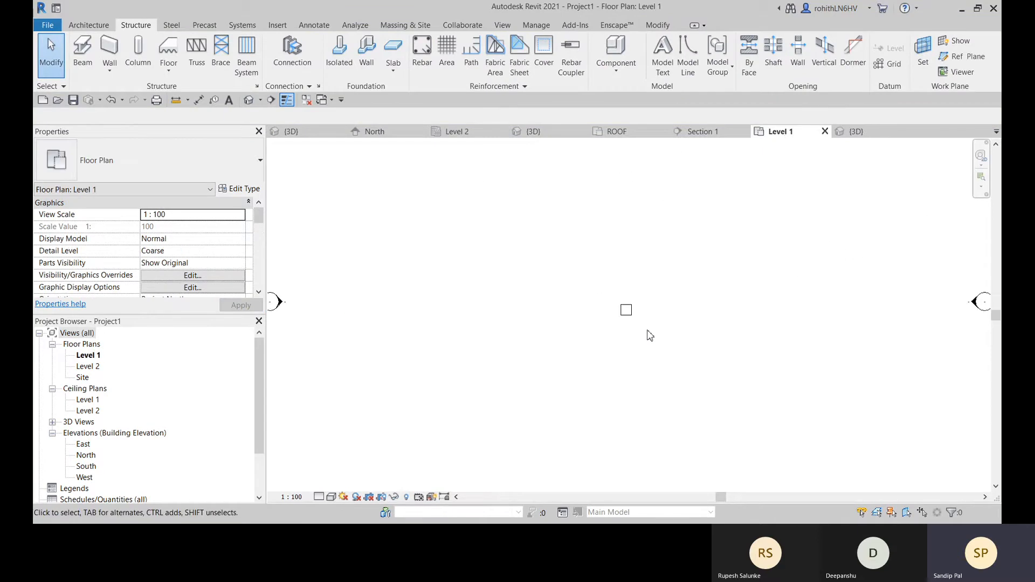
{"action": "scroll", "coordinate": [632, 325], "scroll_direction": "down", "scroll_amount": 2}
{"action": "middle_click_drag", "start_coordinate": [670, 337], "coordinate": [589, 362]}
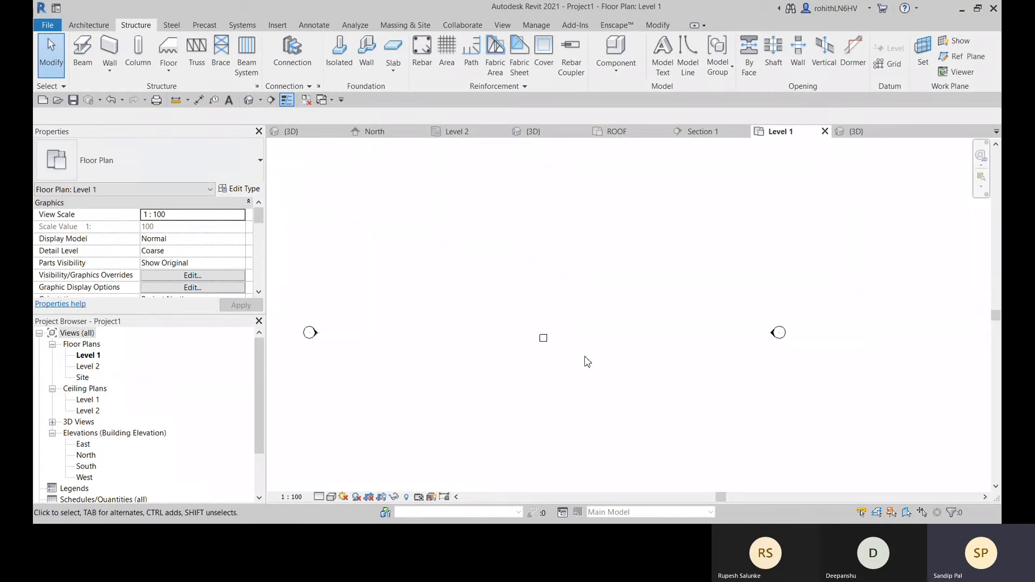
Step: In the Level 2 floor plan, place a UC305x305x97 steel column extending upward, centred on the concrete column below
{"action": "double_click", "coordinate": [82, 367]}
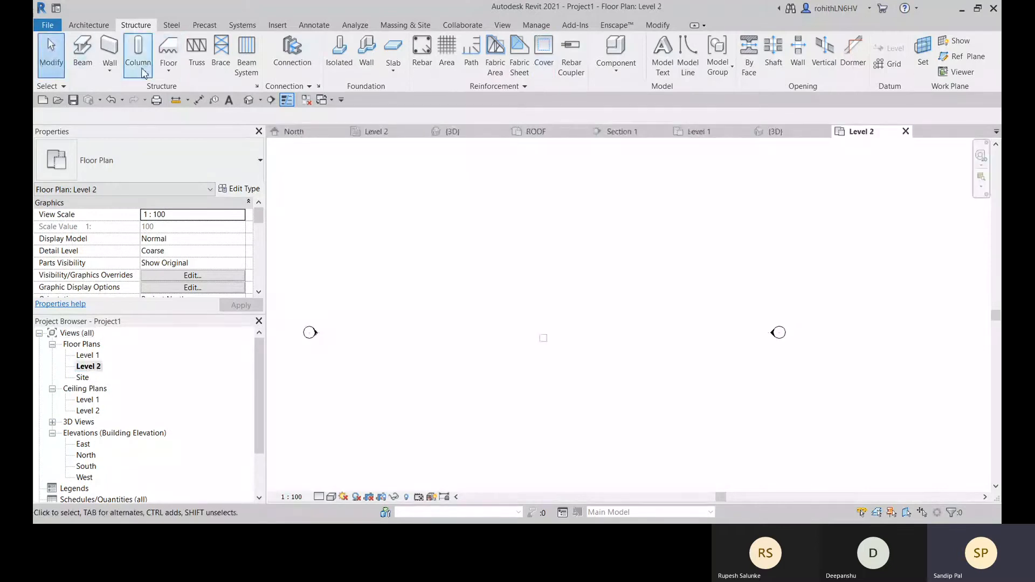
{"action": "left_click", "coordinate": [139, 60]}
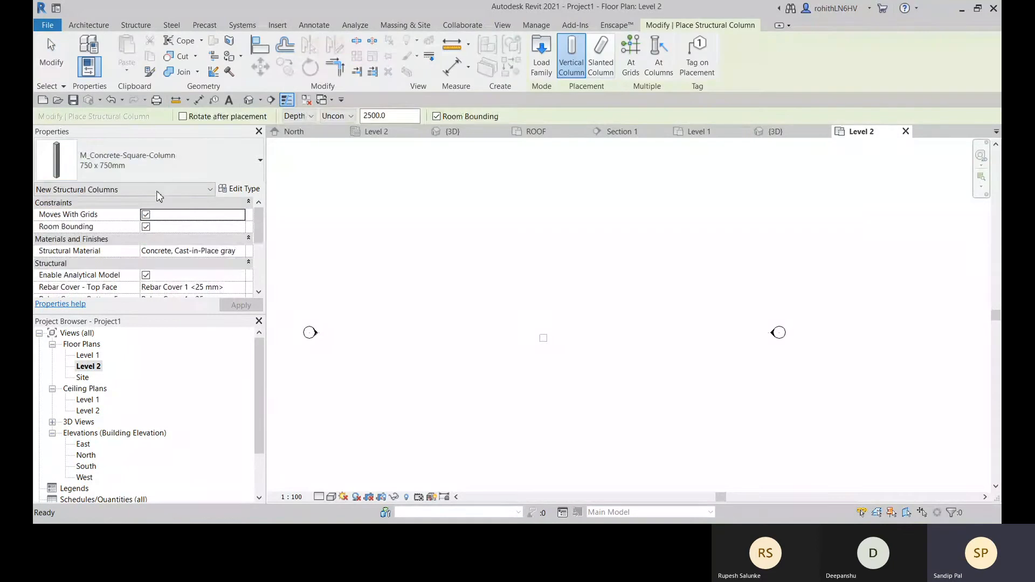
{"action": "left_click", "coordinate": [159, 162]}
{"action": "left_click", "coordinate": [162, 382]}
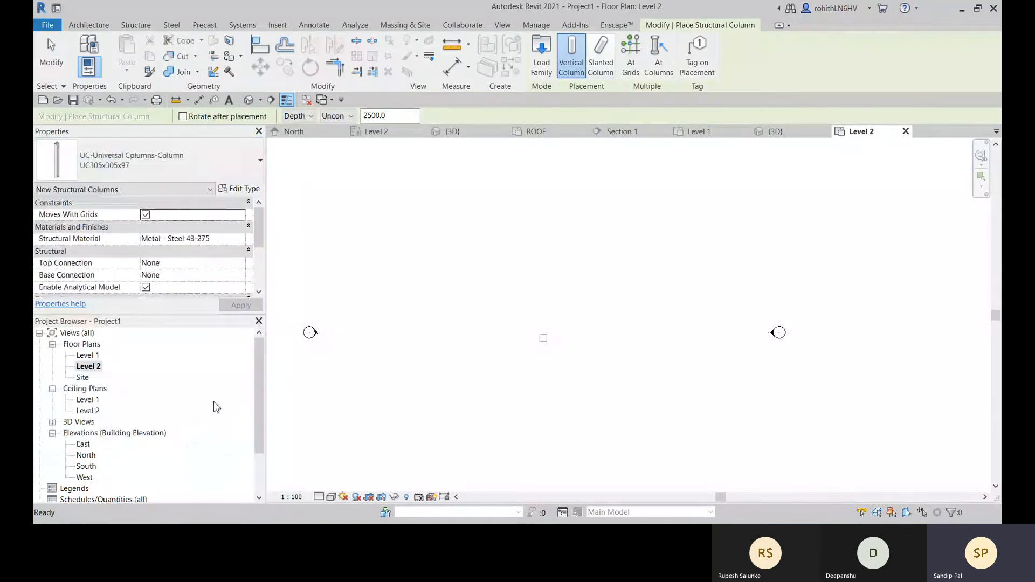
{"action": "scroll", "coordinate": [542, 340], "scroll_direction": "up", "scroll_amount": 5}
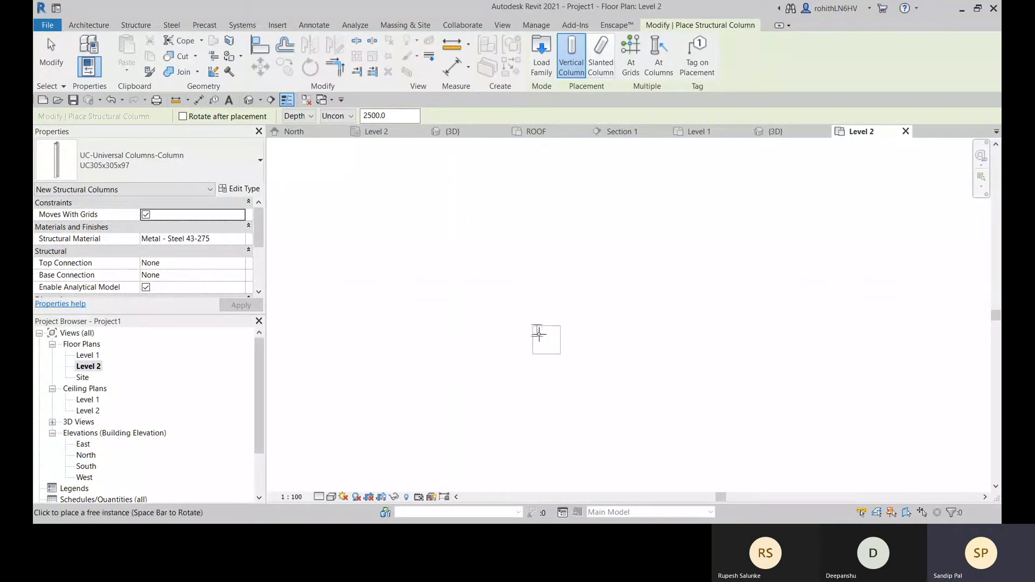
{"action": "scroll", "coordinate": [542, 337], "scroll_direction": "up", "scroll_amount": 4}
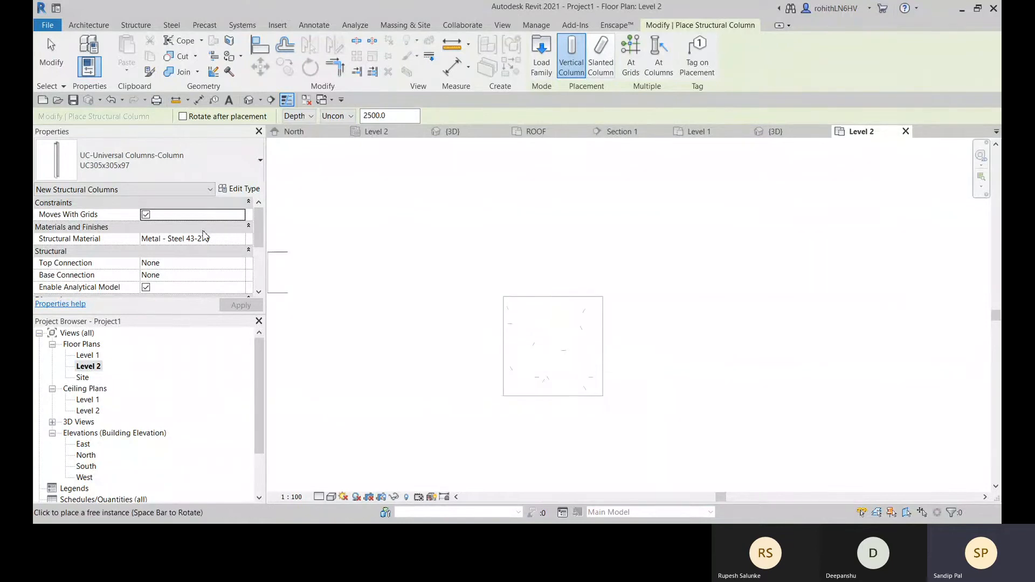
{"action": "left_click", "coordinate": [296, 116]}
{"action": "left_click", "coordinate": [296, 136]}
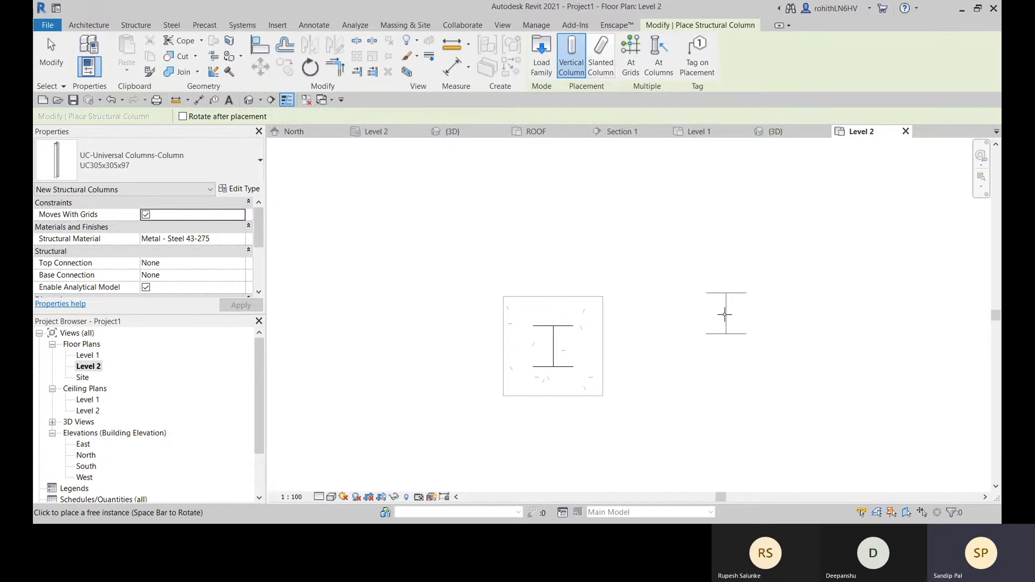
{"action": "right_click", "coordinate": [714, 270]}
{"action": "key", "text": "Escape"}
{"action": "right_click", "coordinate": [700, 271]}
{"action": "left_click", "coordinate": [727, 278]}
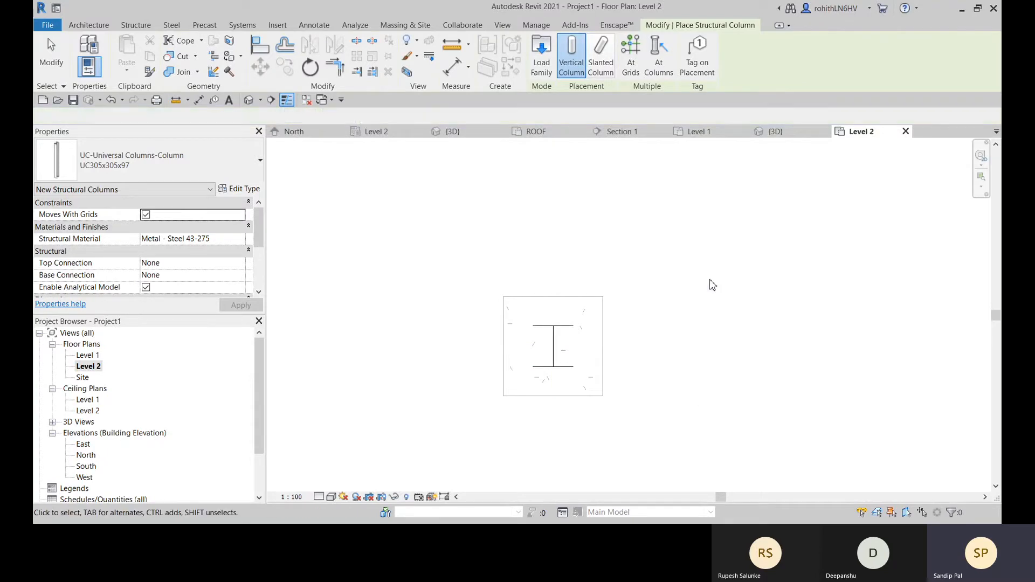
Step: Show the stacked concrete and steel columns in the 3D view with the Realistic visual style
{"action": "left_click", "coordinate": [775, 132]}
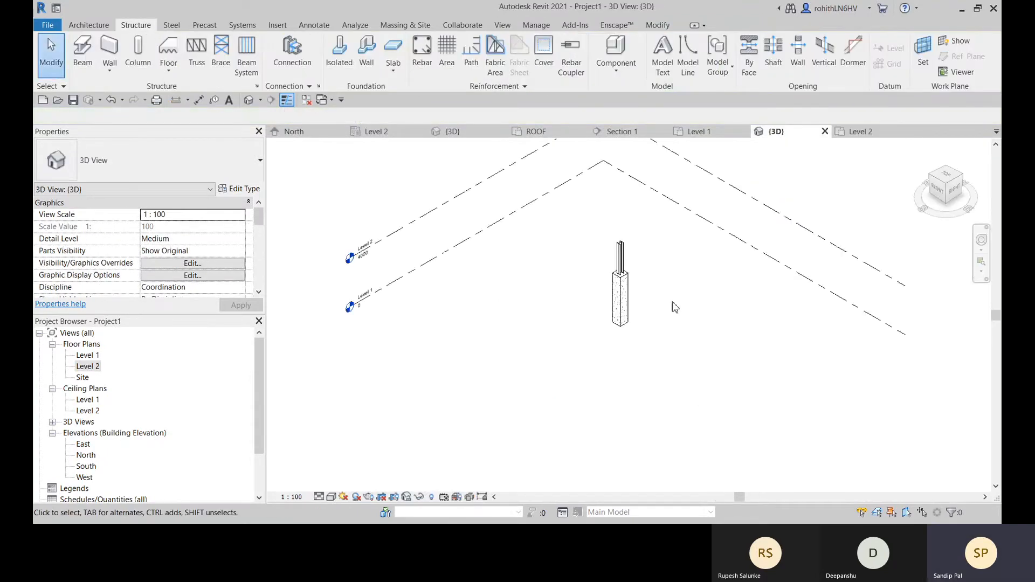
{"action": "scroll", "coordinate": [615, 310], "scroll_direction": "up", "scroll_amount": 5}
{"action": "middle_click_drag", "start_coordinate": [702, 314], "coordinate": [624, 323], "text": "shift"}
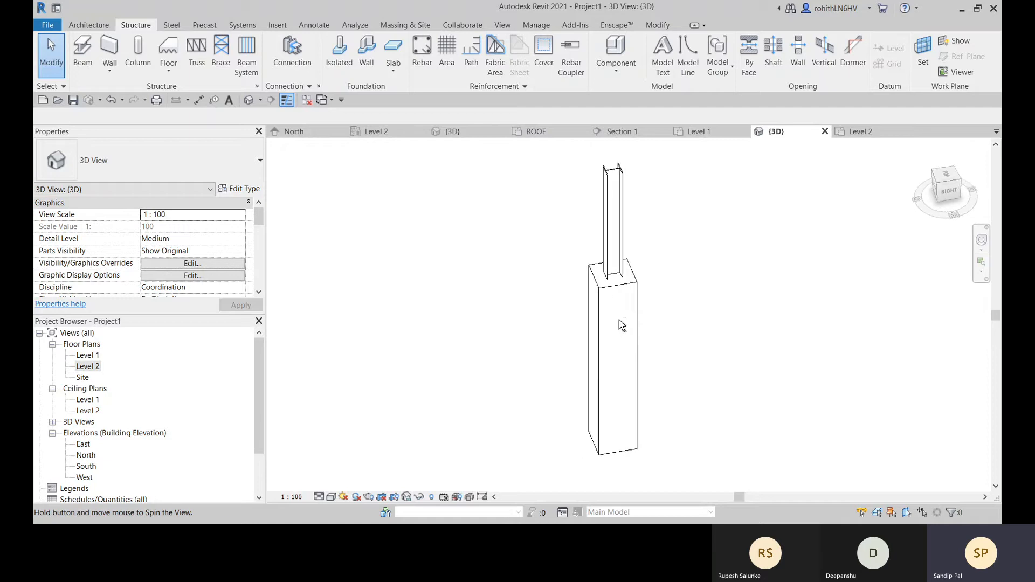
{"action": "left_click", "coordinate": [331, 498]}
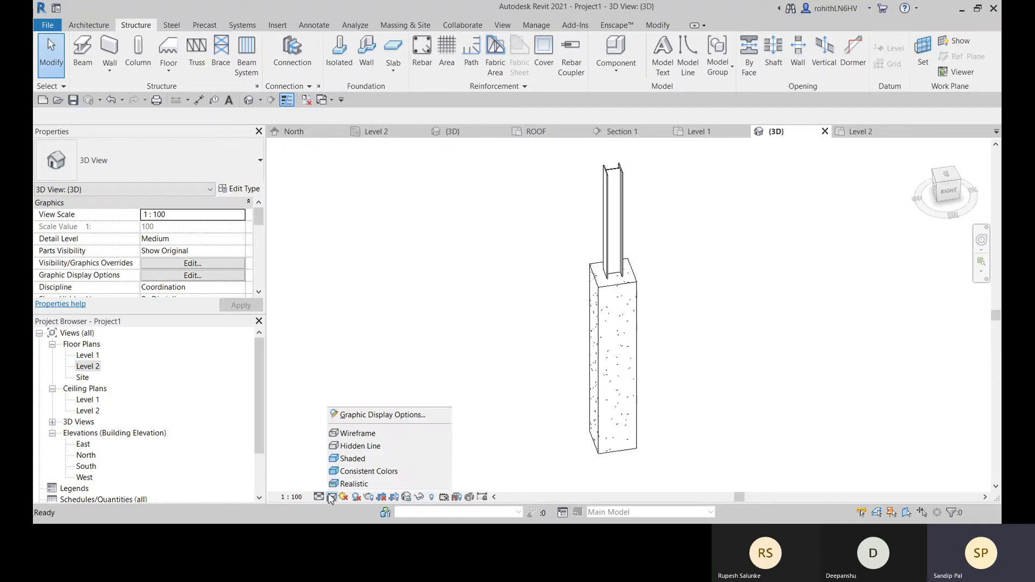
{"action": "left_click", "coordinate": [358, 484]}
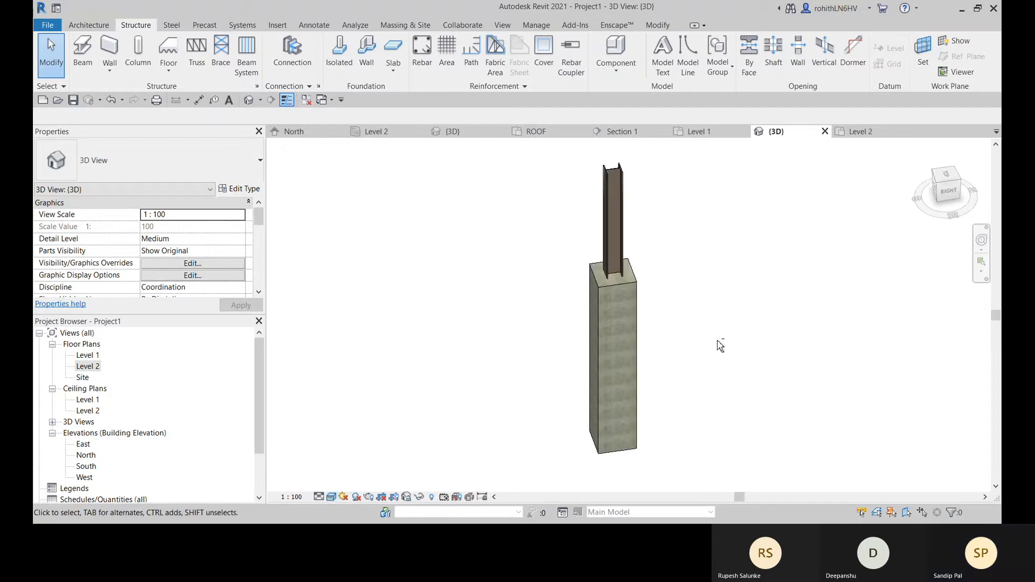
Step: Place a Generic Connection between the UC305x305x97 steel column and the 750 x 750mm concrete column beneath it
{"action": "middle_click_drag", "start_coordinate": [718, 345], "coordinate": [459, 302], "text": "shift"}
{"action": "scroll", "coordinate": [670, 253], "scroll_direction": "up", "scroll_amount": 3}
{"action": "scroll", "coordinate": [442, 318], "scroll_direction": "up", "scroll_amount": 5}
{"action": "middle_click_drag", "start_coordinate": [424, 346], "coordinate": [577, 295], "text": "shift"}
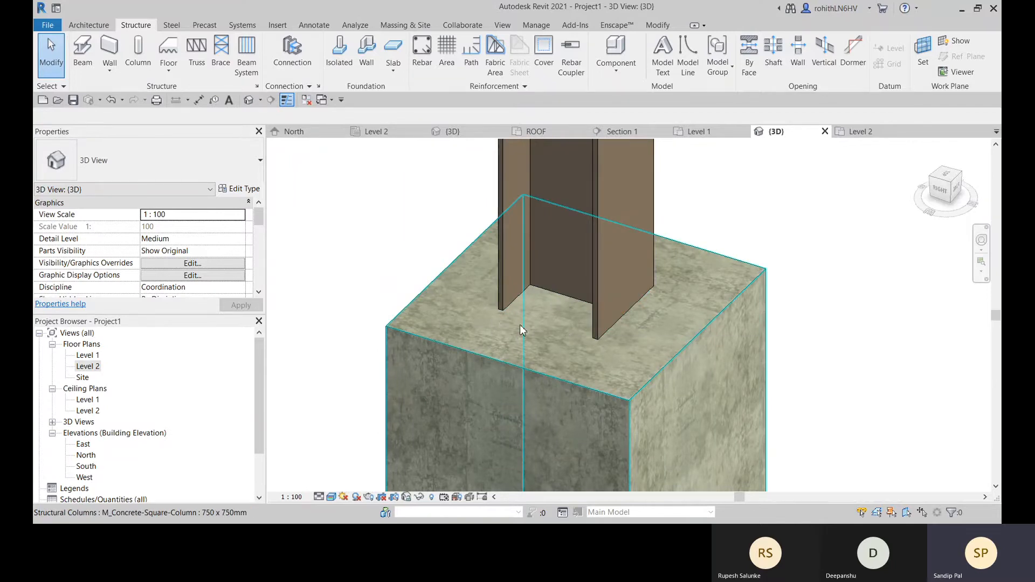
{"action": "scroll", "coordinate": [524, 327], "scroll_direction": "down", "scroll_amount": 2}
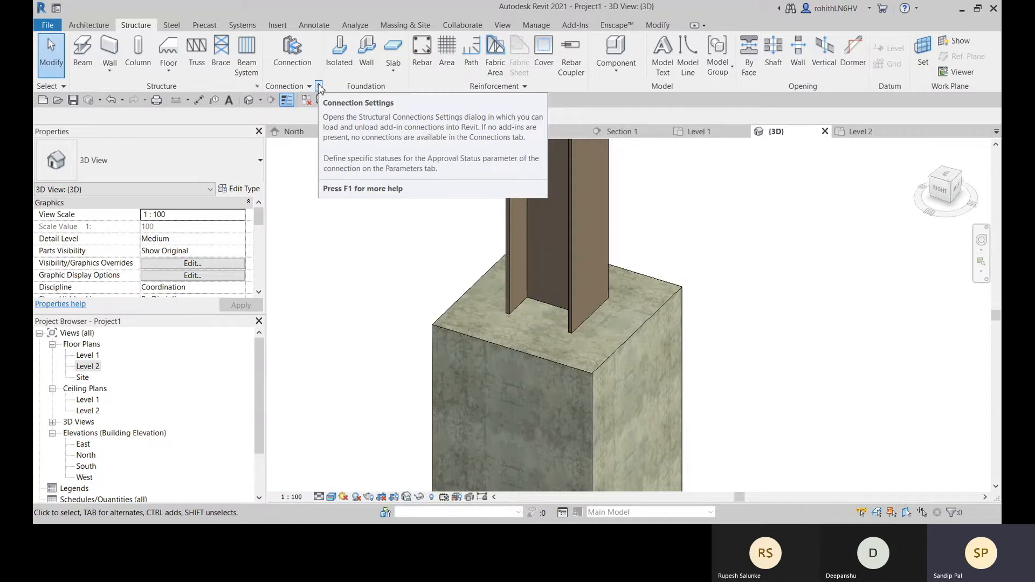
{"action": "left_click", "coordinate": [292, 54]}
{"action": "left_click", "coordinate": [178, 167]}
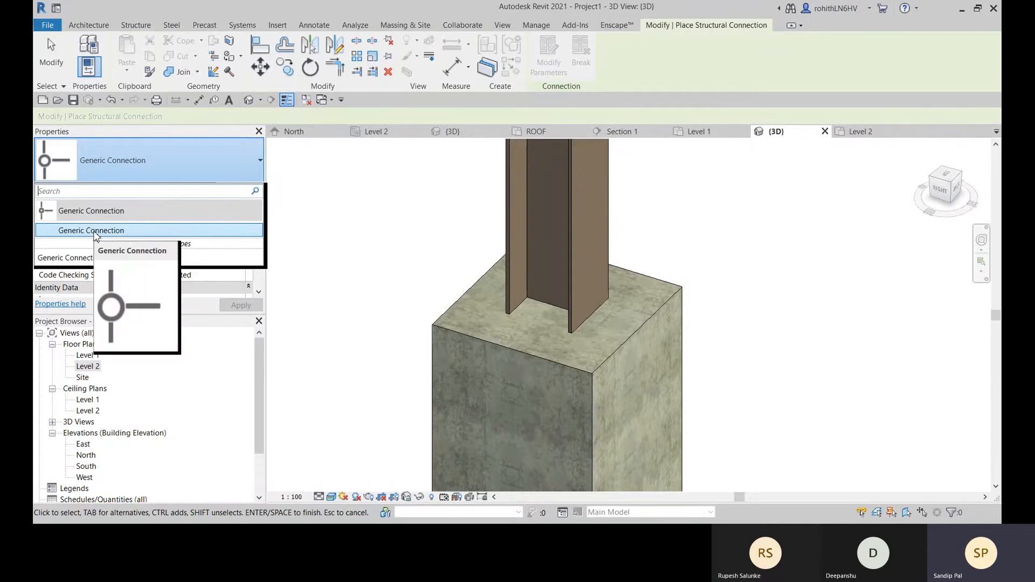
{"action": "left_click", "coordinate": [95, 230]}
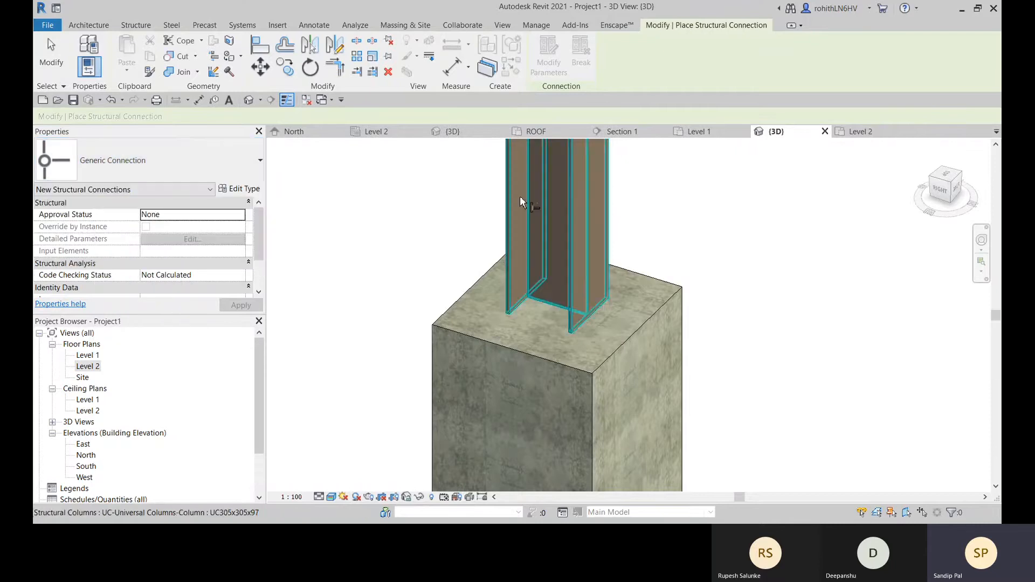
{"action": "left_click", "coordinate": [537, 280]}
{"action": "left_click", "coordinate": [467, 341]}
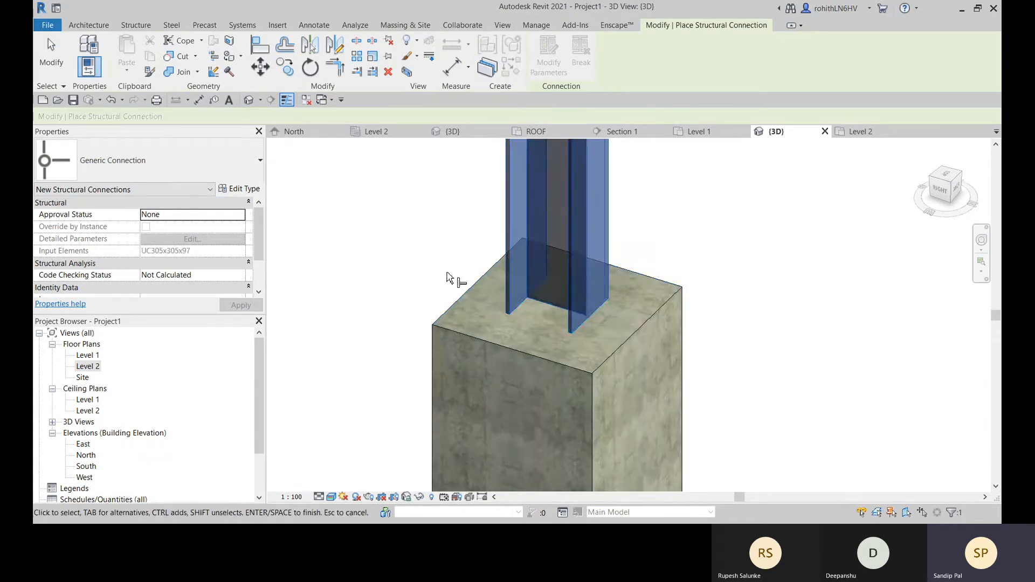
{"action": "left_click", "coordinate": [527, 253], "text": "ctrl"}
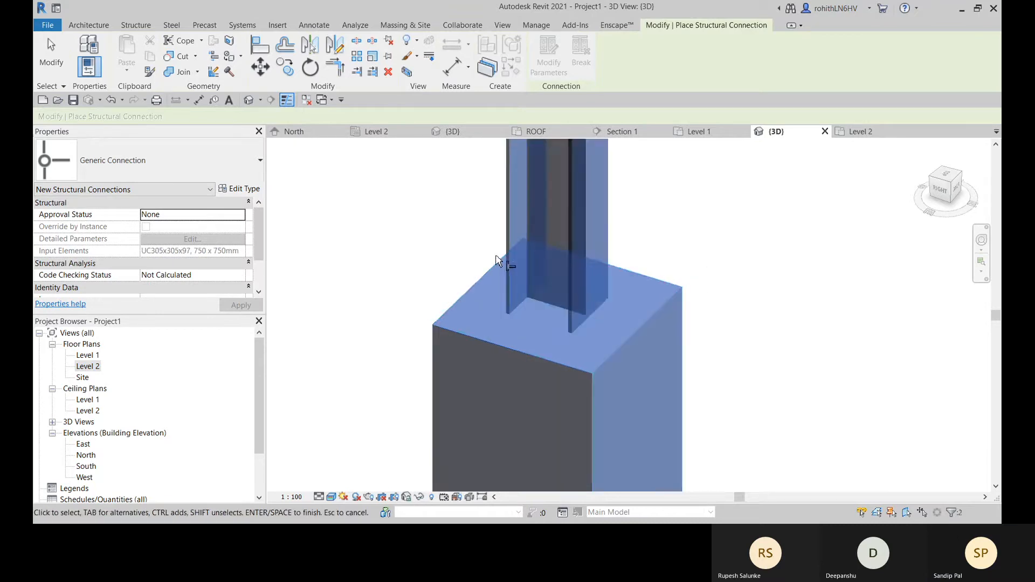
{"action": "key", "text": "Return"}
{"action": "scroll", "coordinate": [554, 308], "scroll_direction": "up", "scroll_amount": 5}
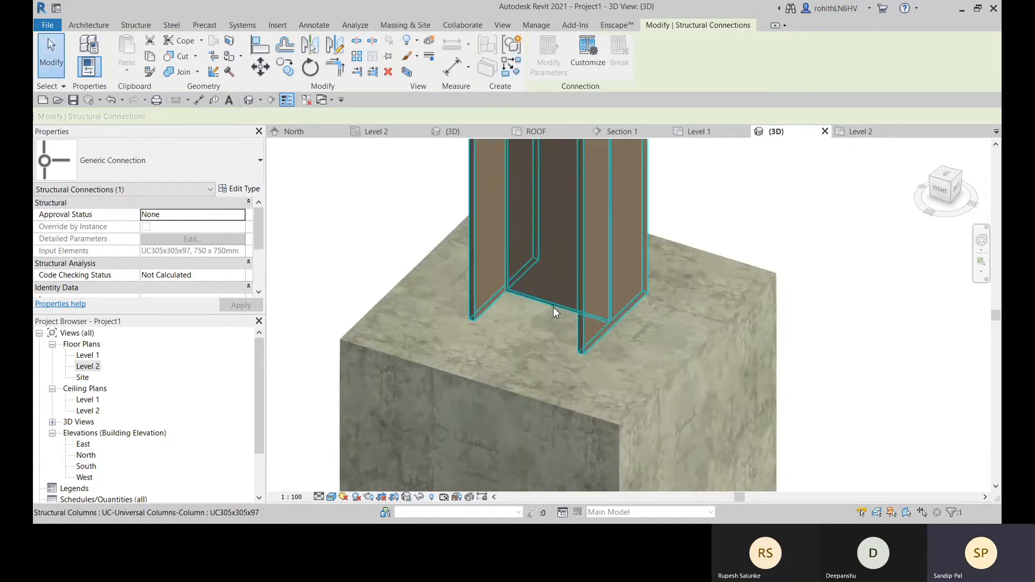
Step: Inspect the generic connection at the steel column's base, and undo and redo the latest changes
{"action": "scroll", "coordinate": [557, 307], "scroll_direction": "down", "scroll_amount": 6}
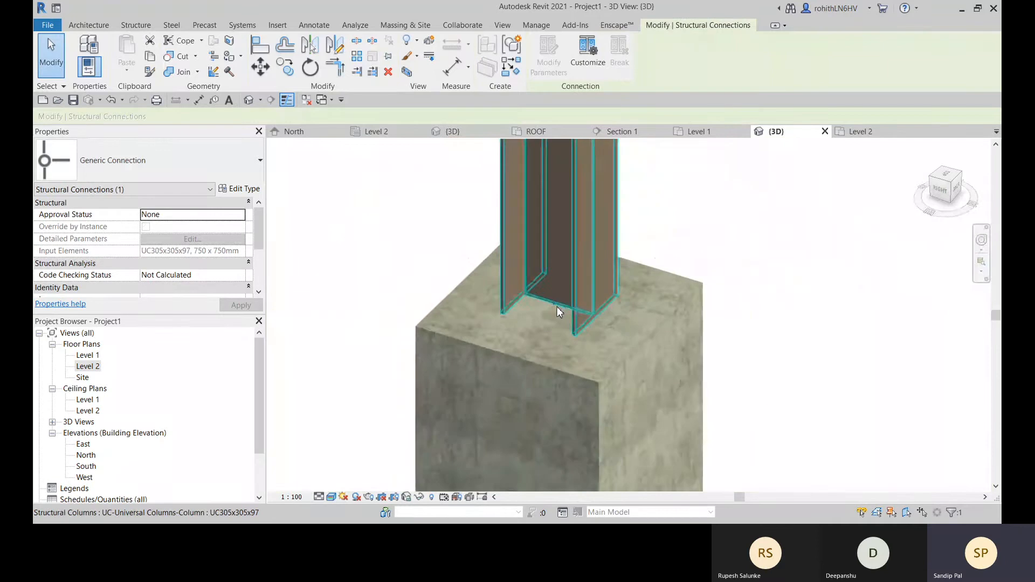
{"action": "left_click", "coordinate": [700, 301]}
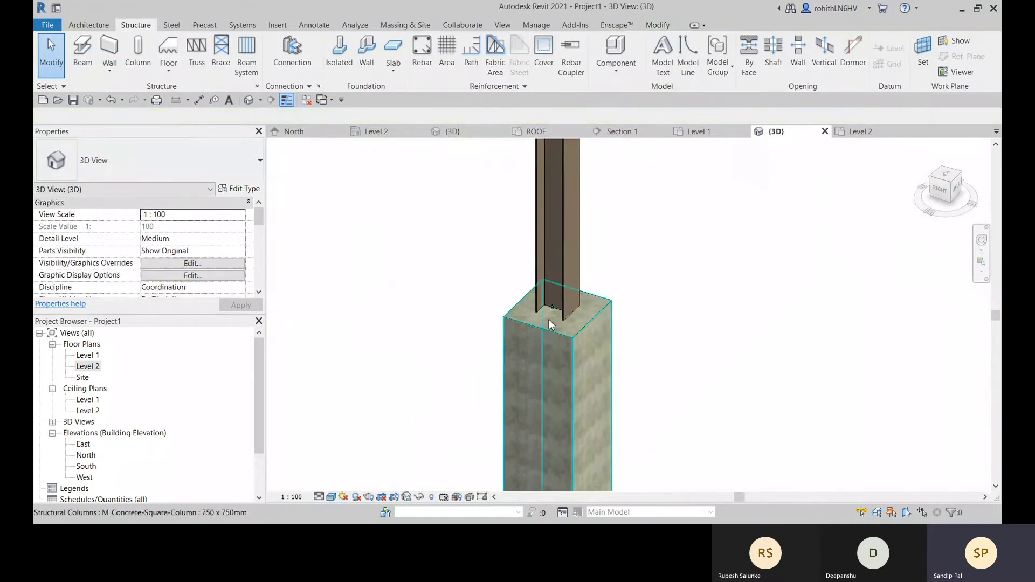
{"action": "scroll", "coordinate": [552, 319], "scroll_direction": "up", "scroll_amount": 5}
{"action": "middle_click_drag", "start_coordinate": [681, 352], "coordinate": [448, 275], "text": "shift"}
{"action": "middle_click_drag", "start_coordinate": [825, 324], "coordinate": [582, 277]}
{"action": "scroll", "coordinate": [644, 293], "scroll_direction": "down", "scroll_amount": 1}
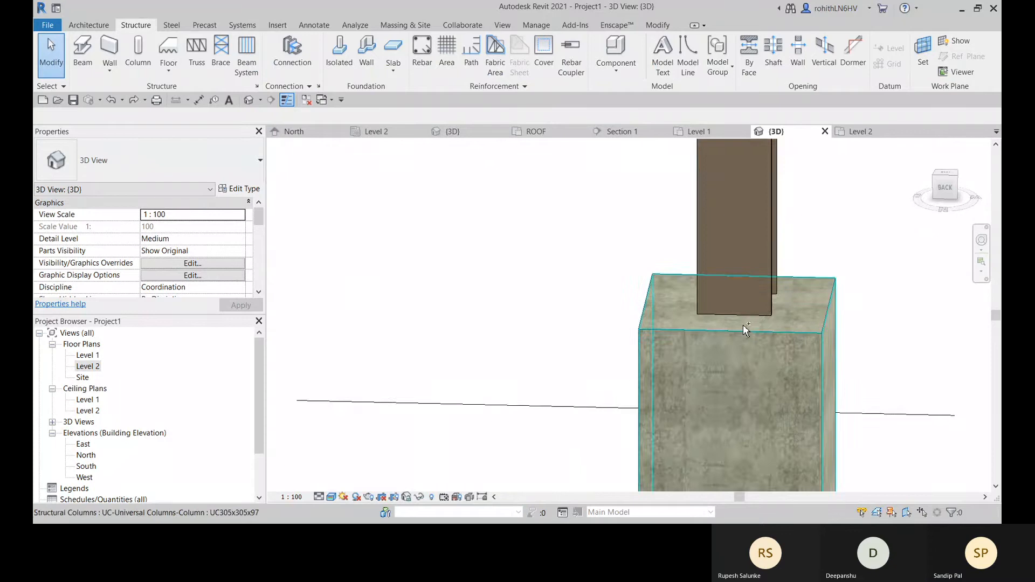
{"action": "key", "text": "ctrl+z"}
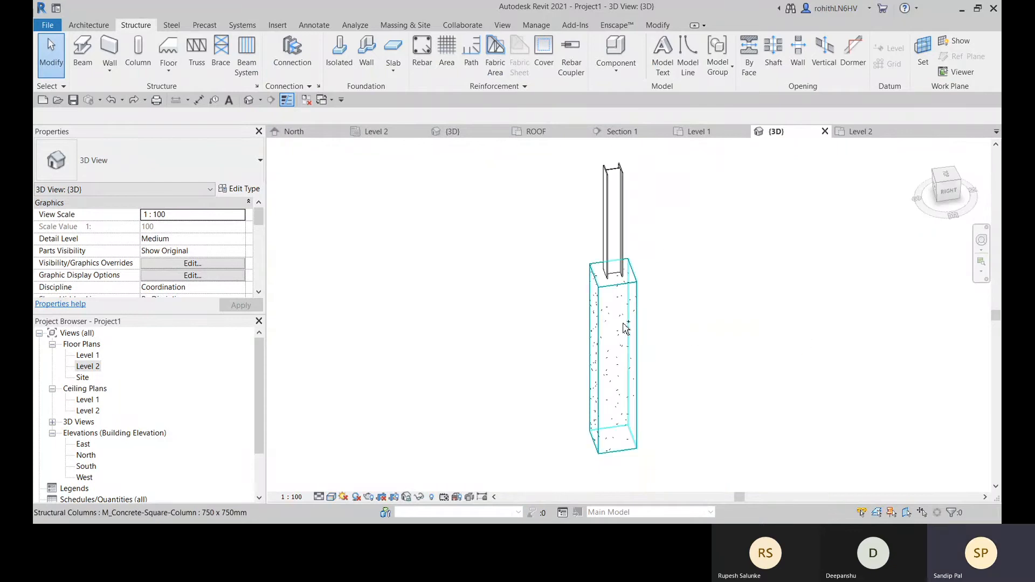
{"action": "key", "text": "ctrl+y"}
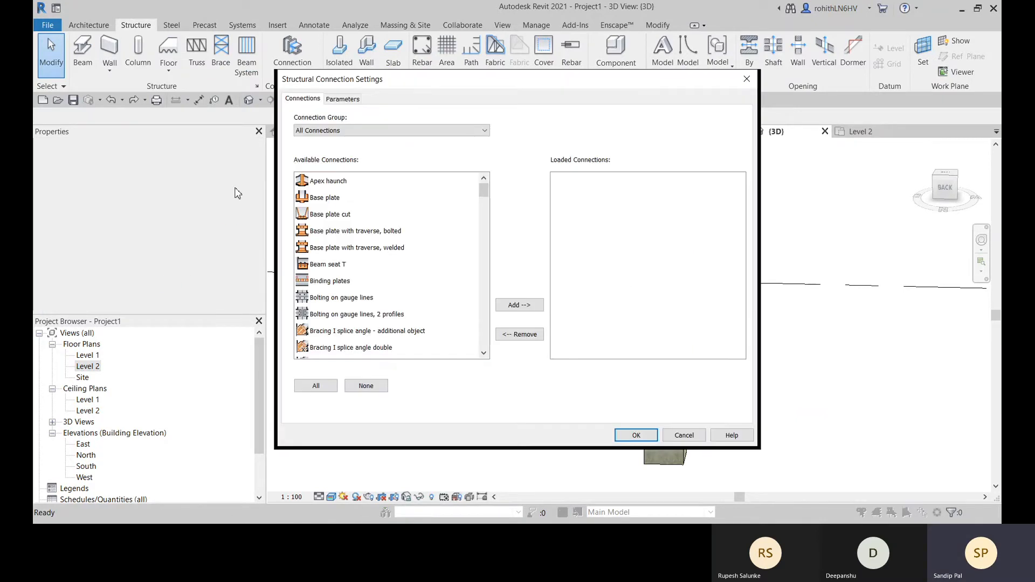
Step: Load the Base plate connection into the project through the Structural Connection Settings
{"action": "left_click", "coordinate": [318, 200]}
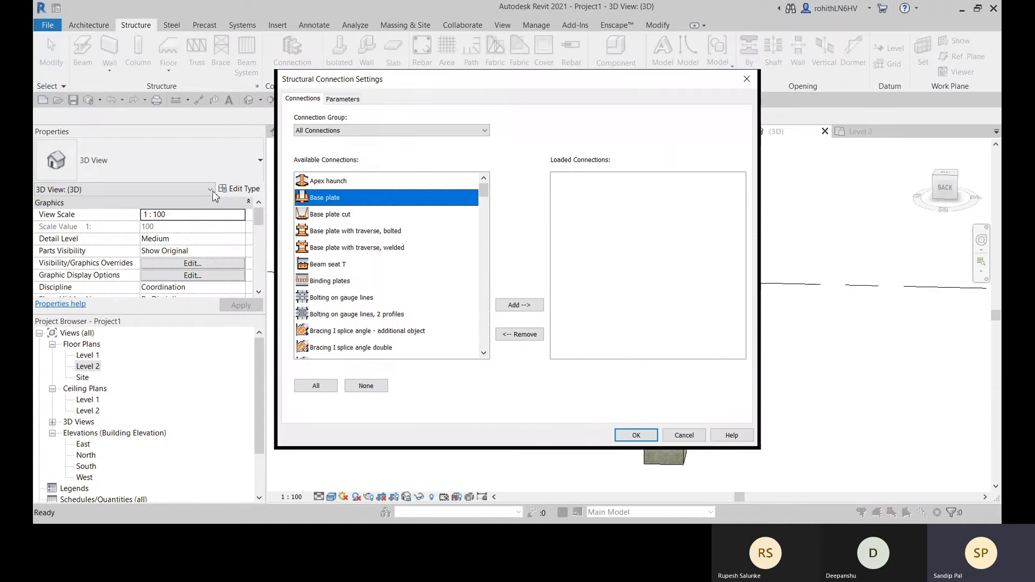
{"action": "left_click", "coordinate": [527, 310]}
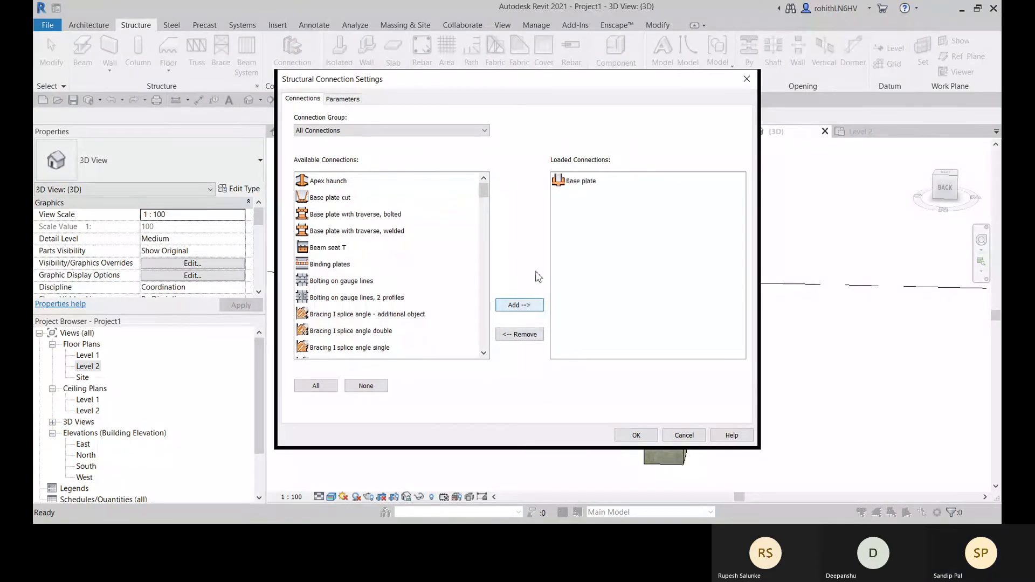
{"action": "left_click", "coordinate": [625, 437]}
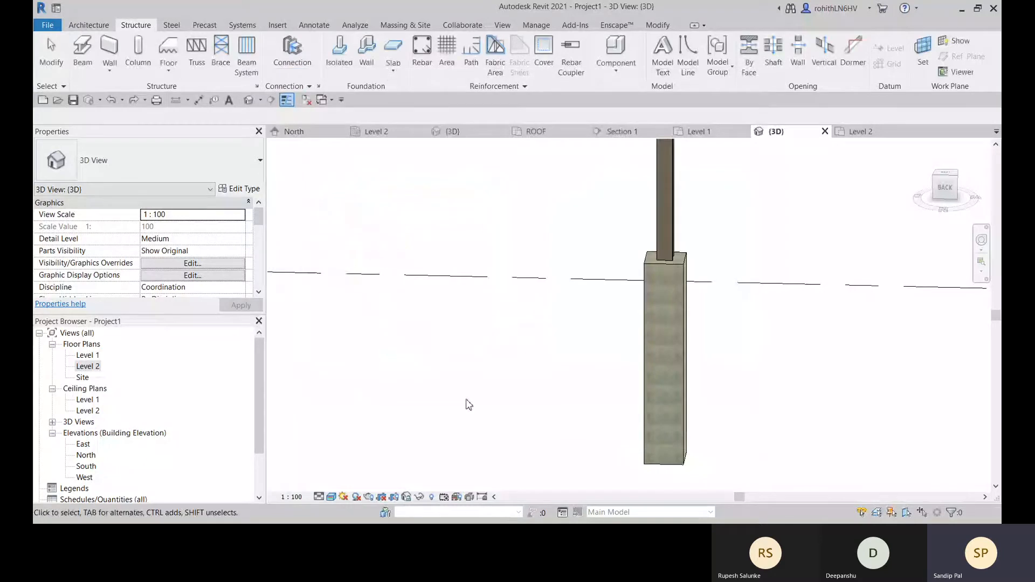
Step: Place a Base plate connection between the concrete column and the UC305x305x97 steel column above it
{"action": "left_click", "coordinate": [309, 64]}
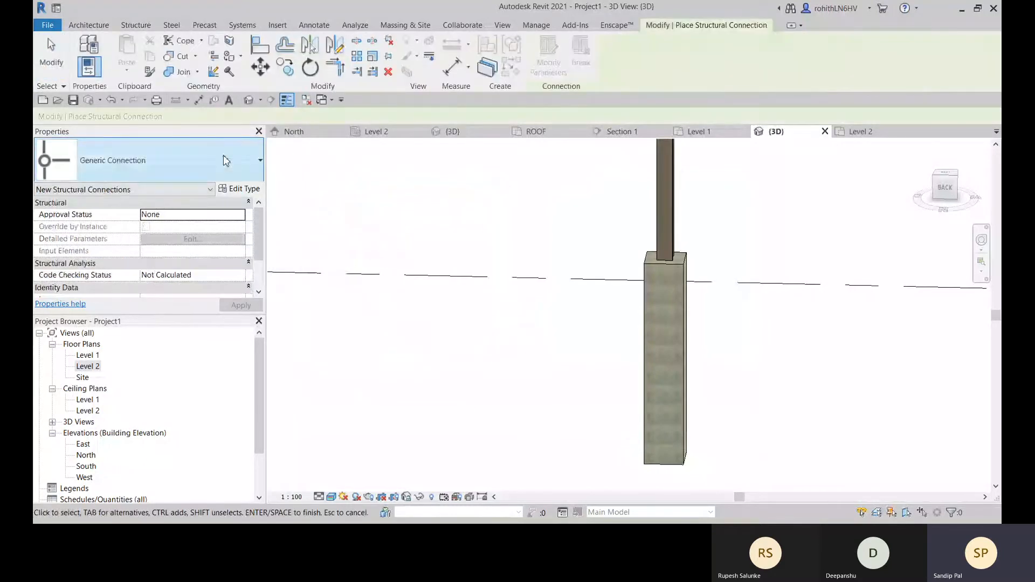
{"action": "left_click", "coordinate": [162, 161]}
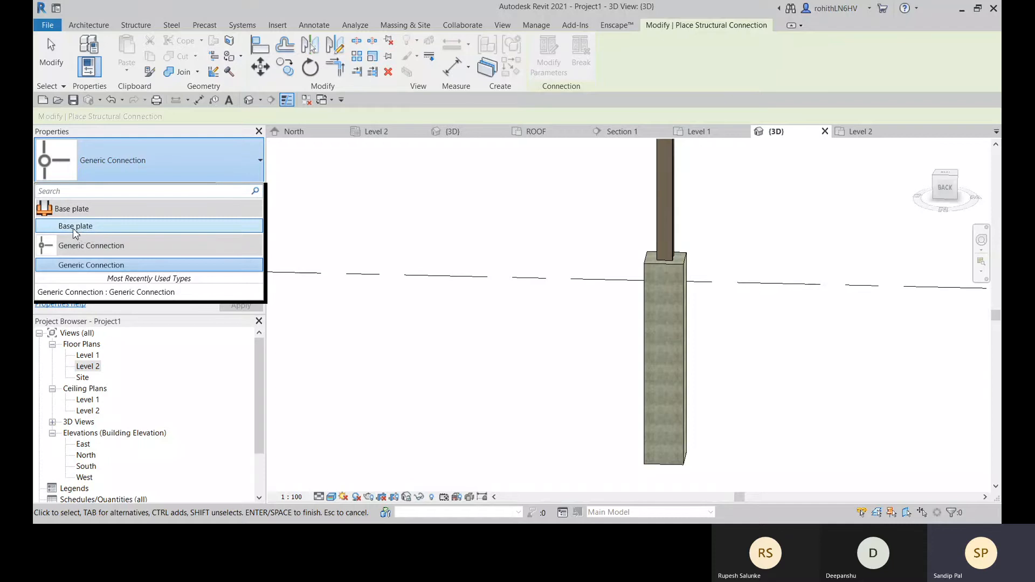
{"action": "left_click", "coordinate": [74, 229]}
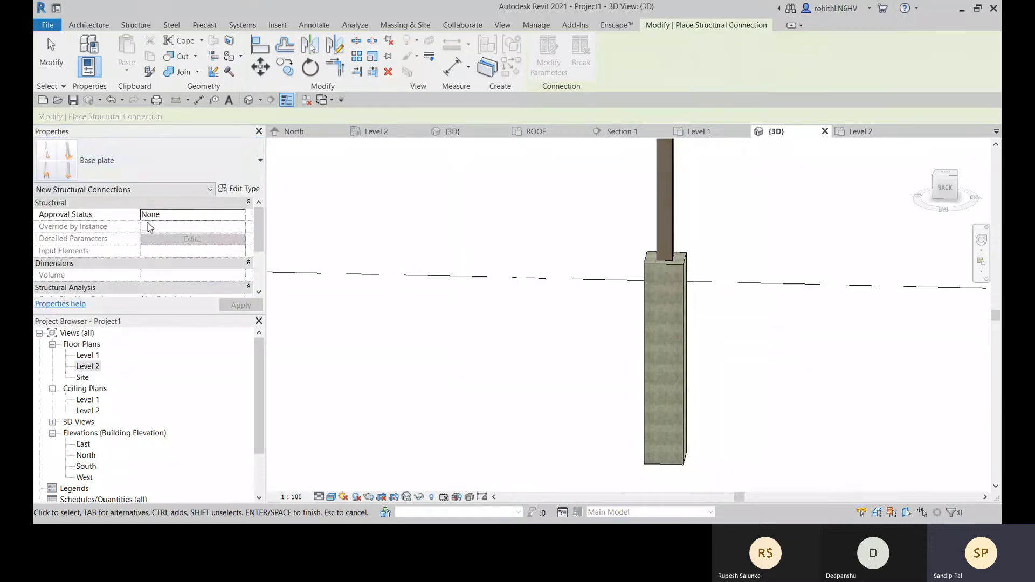
{"action": "middle_click_drag", "start_coordinate": [371, 314], "coordinate": [638, 374], "text": "shift"}
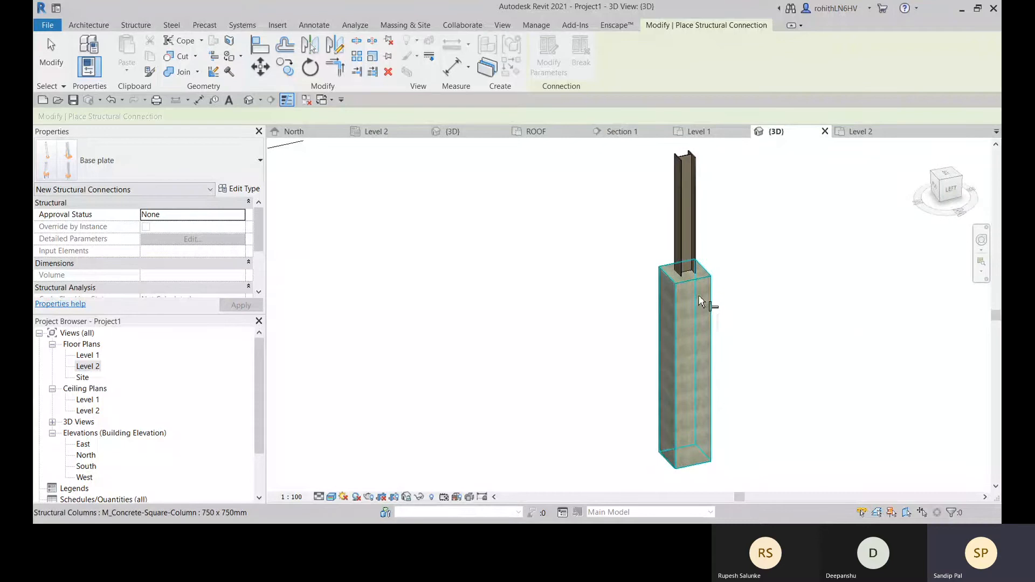
{"action": "left_click", "coordinate": [702, 301]}
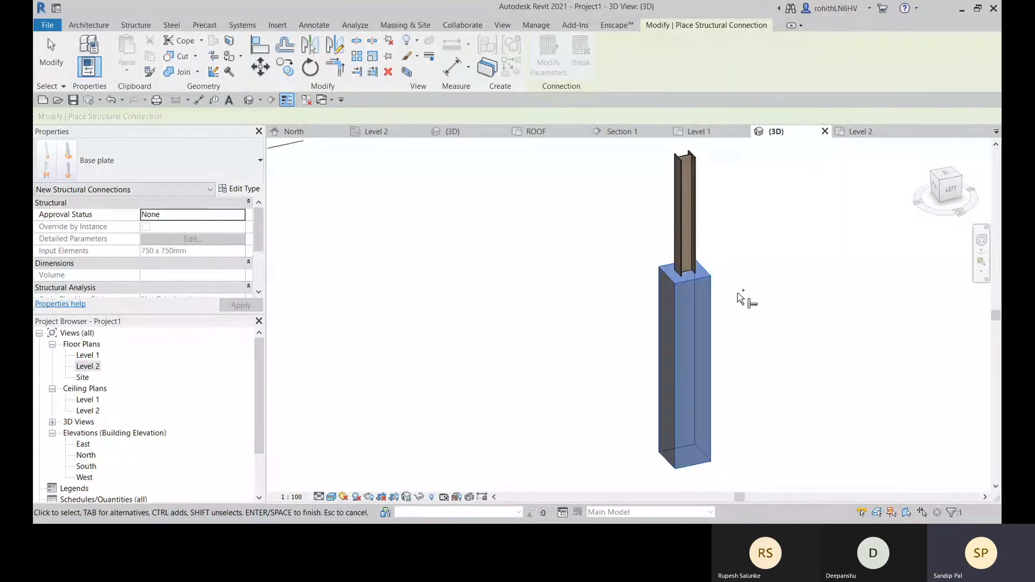
{"action": "left_click", "coordinate": [684, 224]}
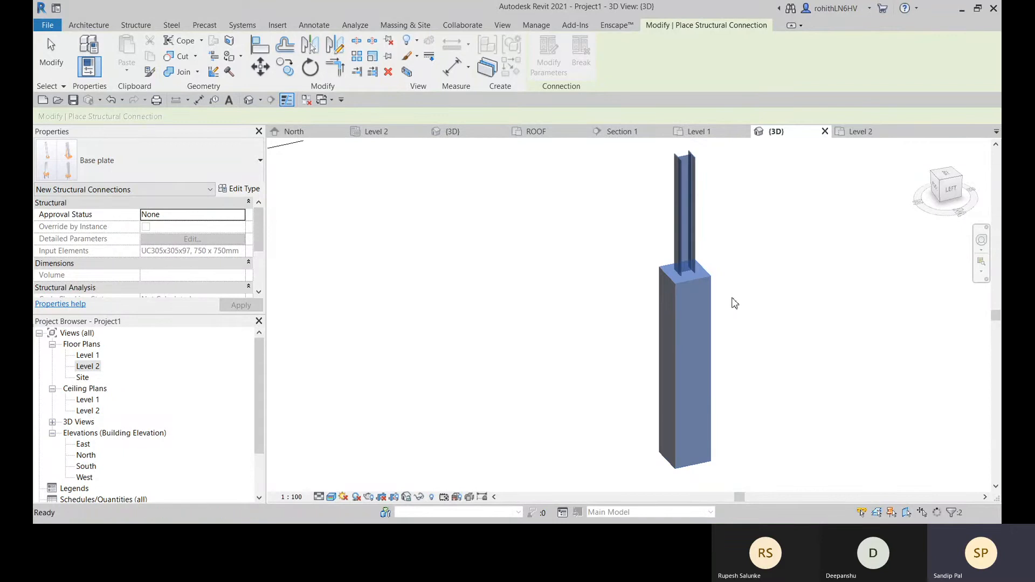
{"action": "key", "text": "Return"}
{"action": "middle_click_drag", "start_coordinate": [780, 296], "coordinate": [500, 354]}
{"action": "key", "text": "Escape"}
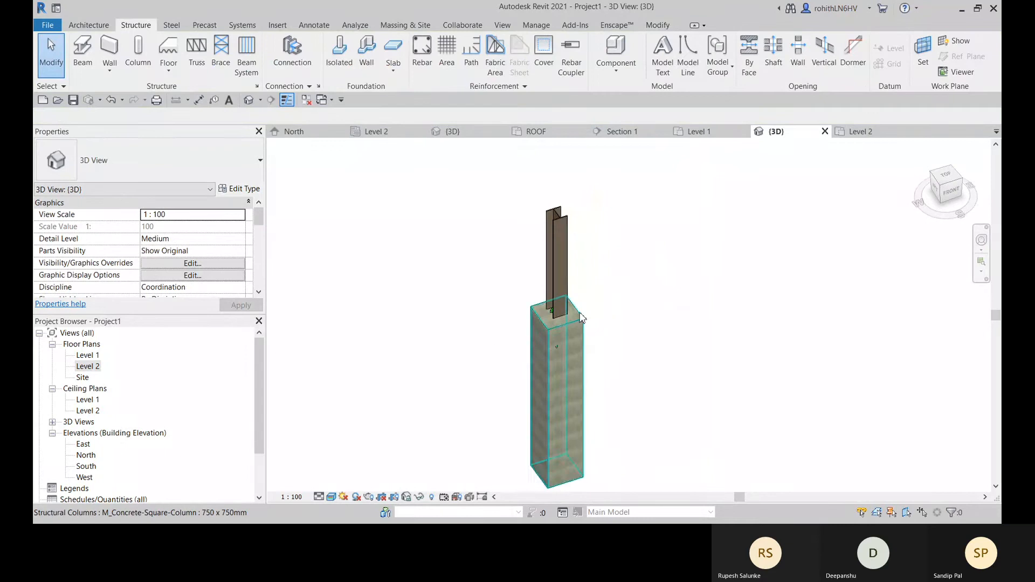
Step: Examine the Structural Connections subcategories in the 3D view's Visibility/Graphic Overrides, including anchors, bolts, plates and welds
{"action": "scroll", "coordinate": [522, 321], "scroll_direction": "up", "scroll_amount": 5}
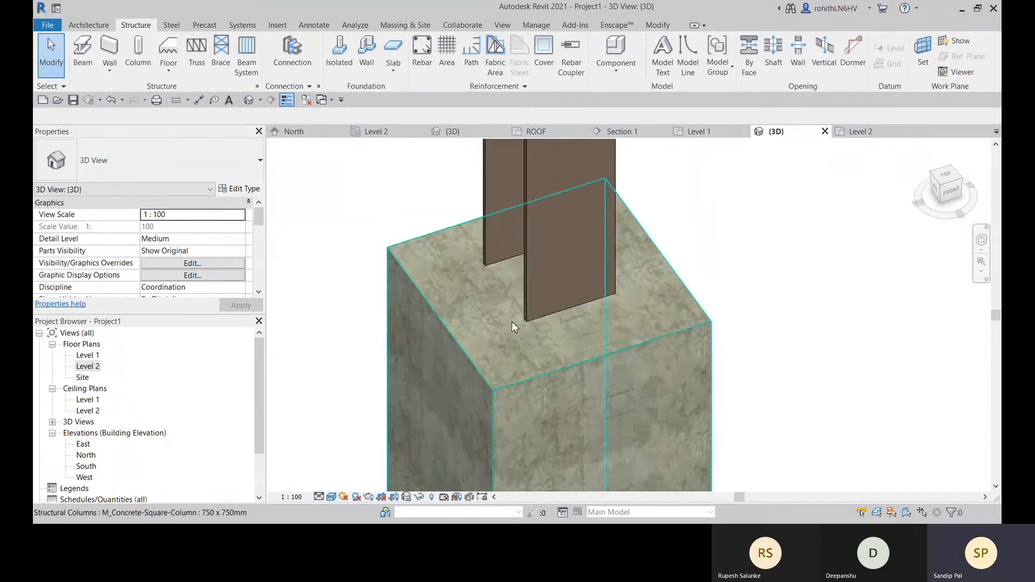
{"action": "middle_click_drag", "start_coordinate": [512, 321], "coordinate": [655, 345], "text": "shift"}
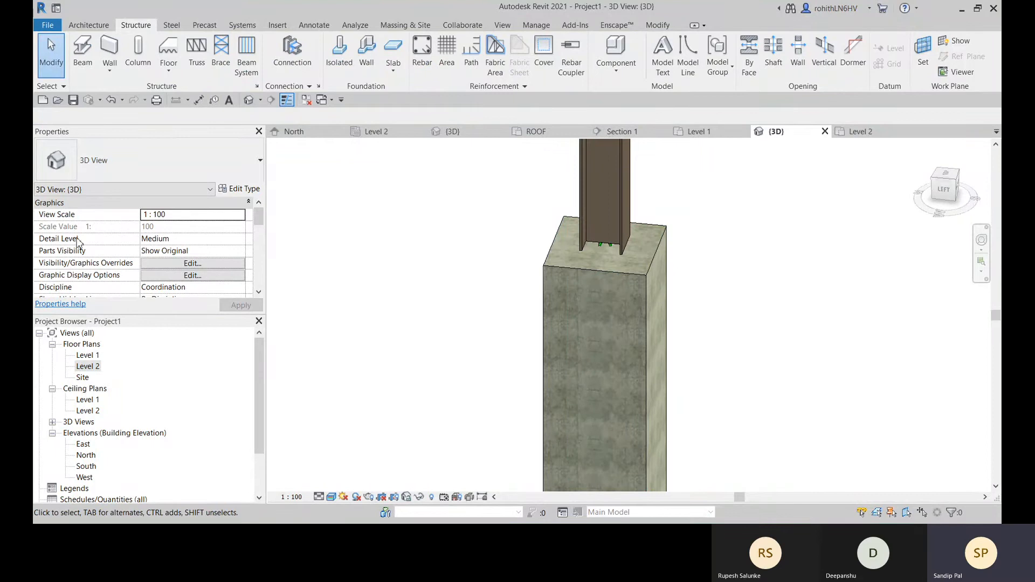
{"action": "left_click", "coordinate": [187, 263]}
{"action": "scroll", "coordinate": [258, 306], "scroll_direction": "down", "scroll_amount": 8}
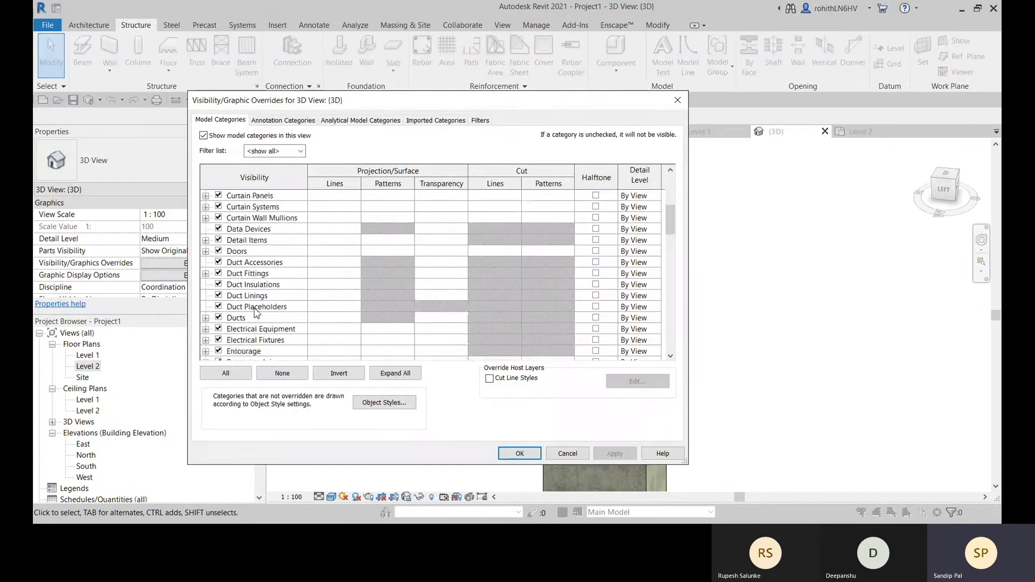
{"action": "scroll", "coordinate": [236, 316], "scroll_direction": "down", "scroll_amount": 6}
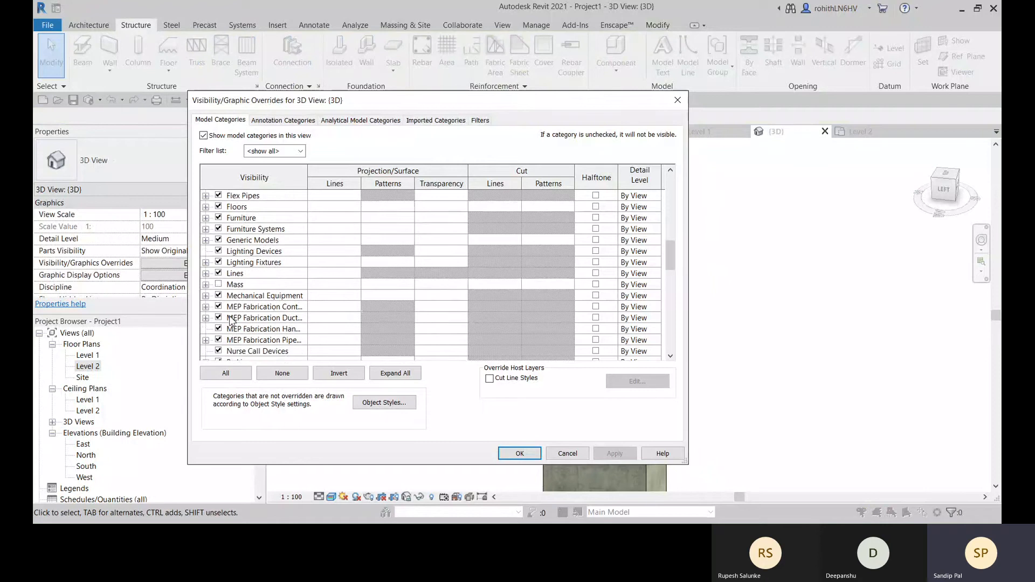
{"action": "scroll", "coordinate": [237, 323], "scroll_direction": "down", "scroll_amount": 5}
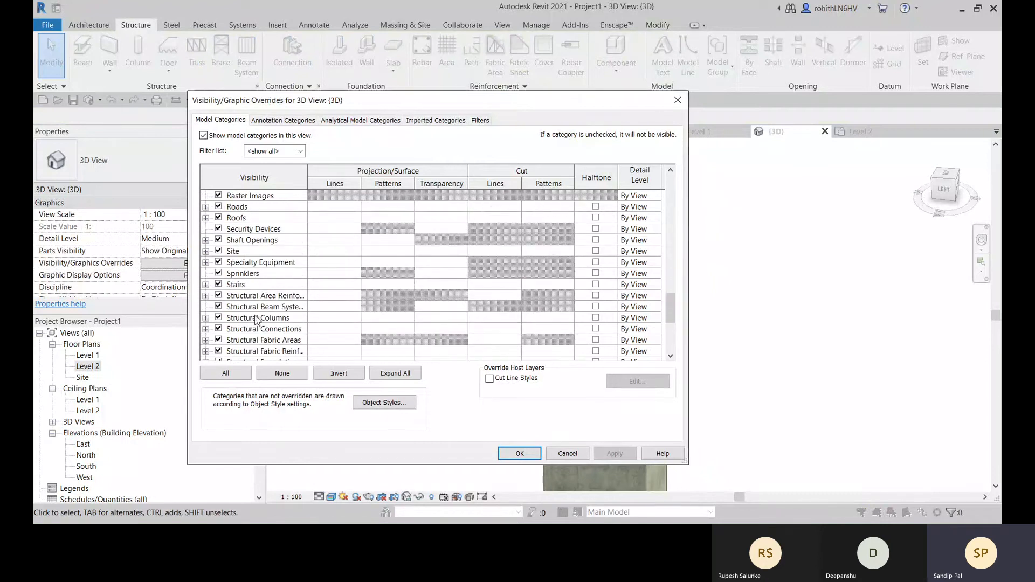
{"action": "scroll", "coordinate": [249, 330], "scroll_direction": "down", "scroll_amount": 1}
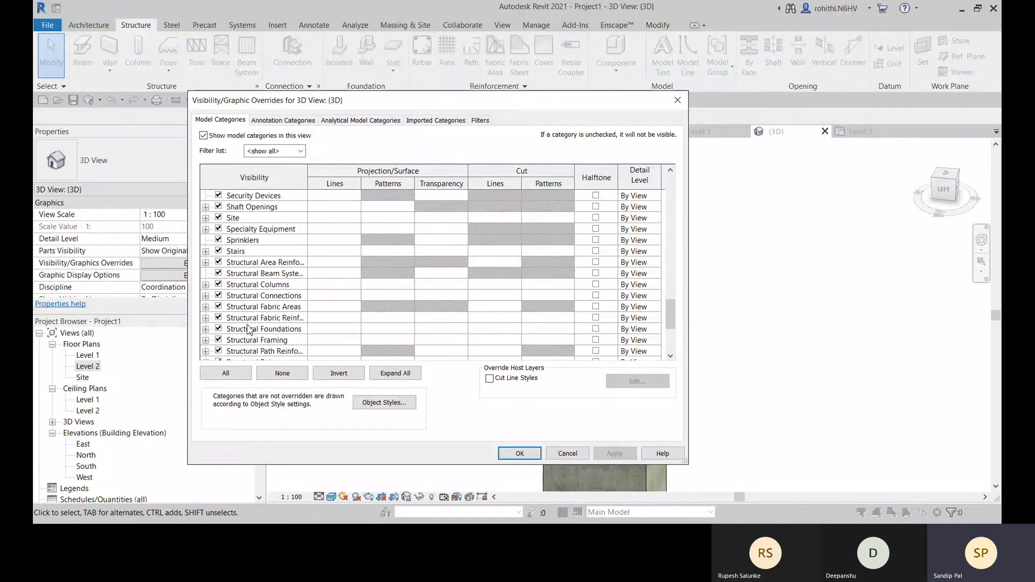
{"action": "left_click", "coordinate": [206, 296]}
{"action": "scroll", "coordinate": [284, 282], "scroll_direction": "down", "scroll_amount": 1}
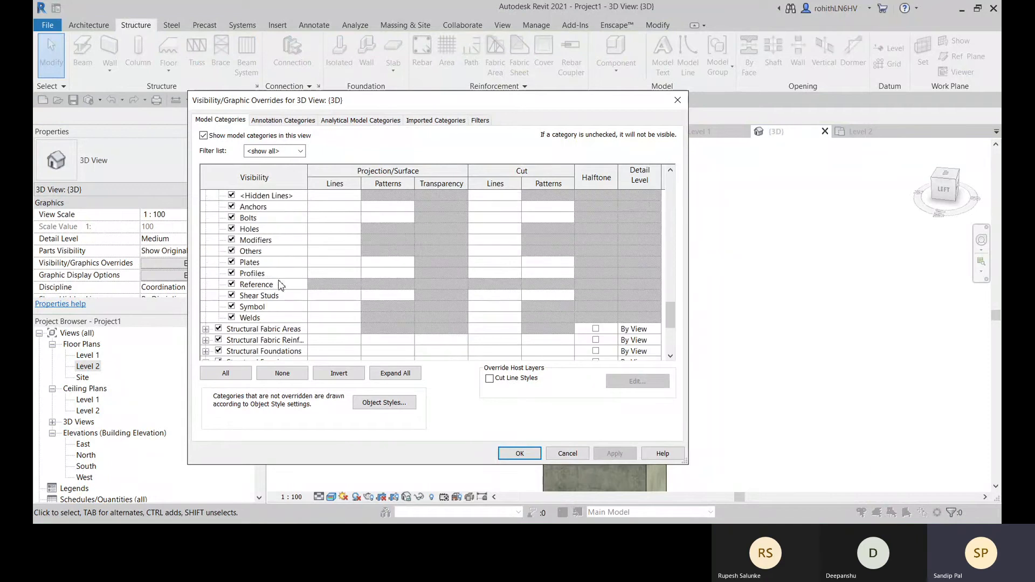
{"action": "scroll", "coordinate": [248, 294], "scroll_direction": "up", "scroll_amount": 1}
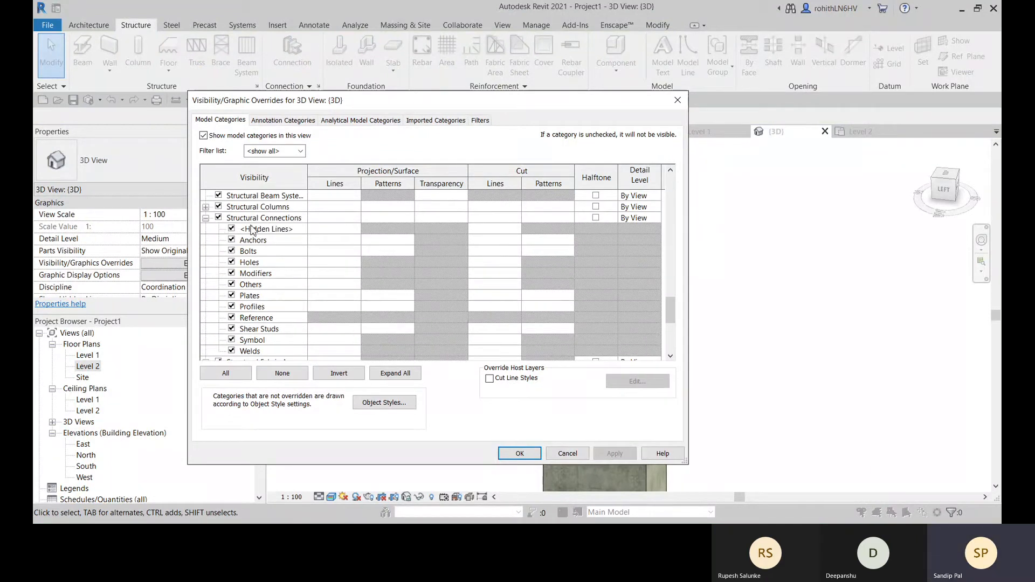
{"action": "scroll", "coordinate": [249, 310], "scroll_direction": "down", "scroll_amount": 1}
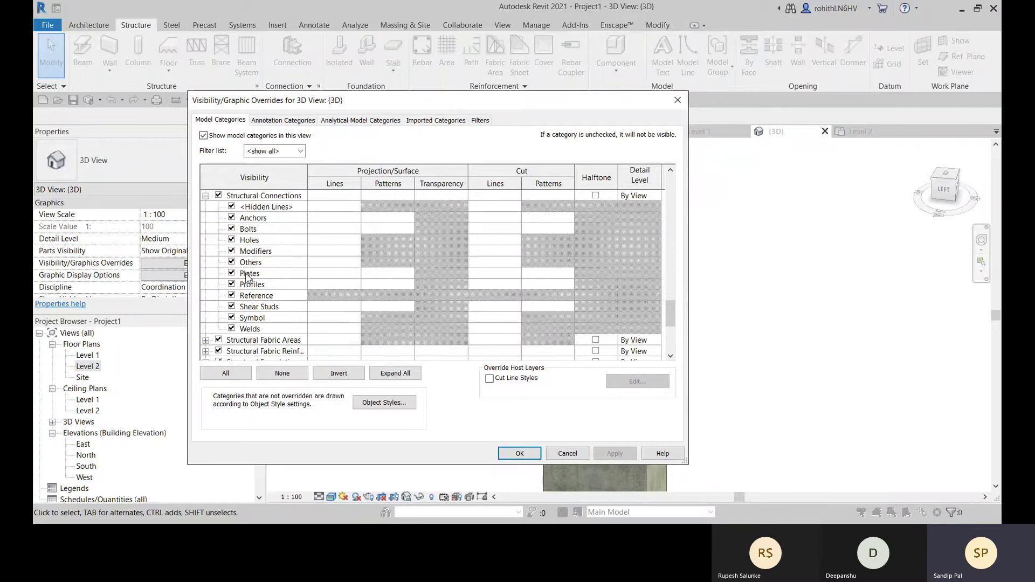
{"action": "scroll", "coordinate": [258, 254], "scroll_direction": "down", "scroll_amount": 1}
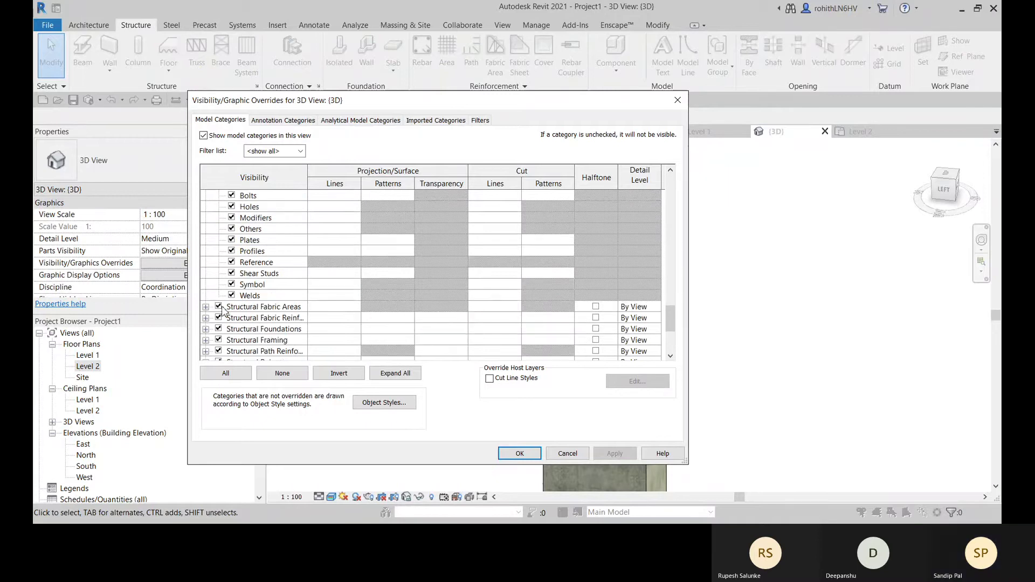
Step: Examine the fabric, foundation, framing, rebar and stiffener categories in the 3D view's Visibility/Graphic Overrides, leaving the settings unchanged
{"action": "scroll", "coordinate": [226, 306], "scroll_direction": "down", "scroll_amount": 1}
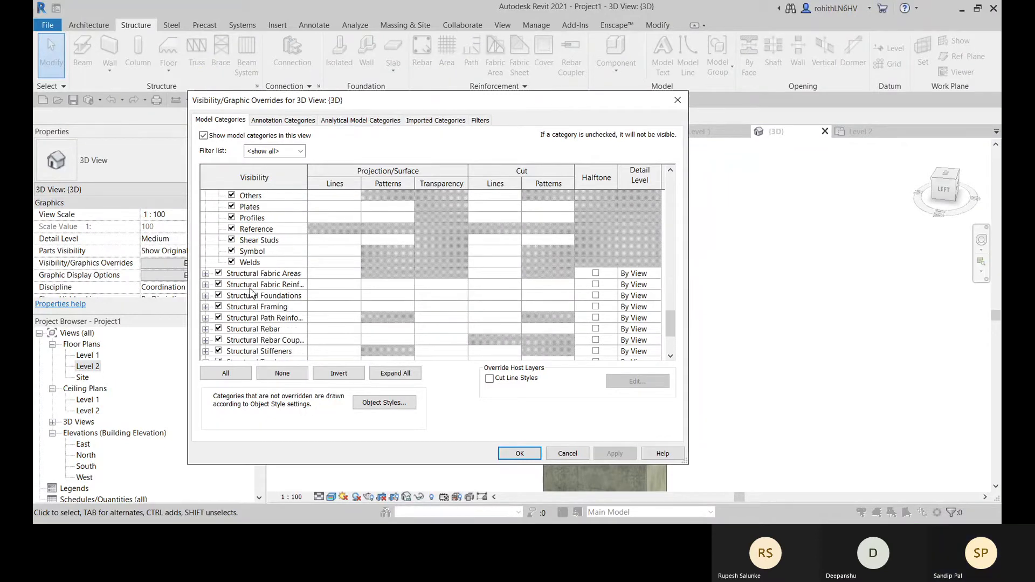
{"action": "left_click", "coordinate": [206, 284]}
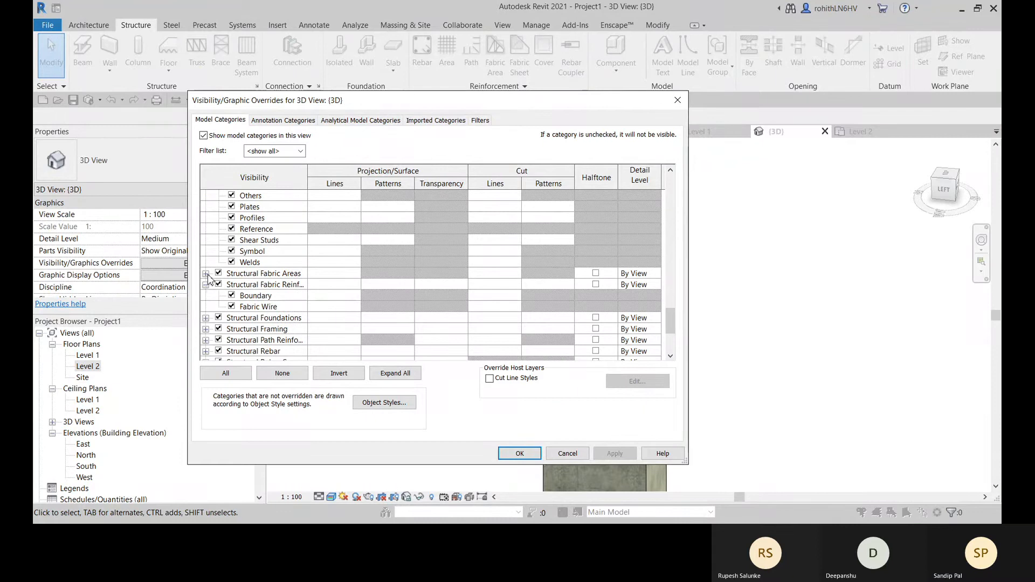
{"action": "left_click", "coordinate": [206, 274]}
{"action": "scroll", "coordinate": [204, 320], "scroll_direction": "down", "scroll_amount": 1}
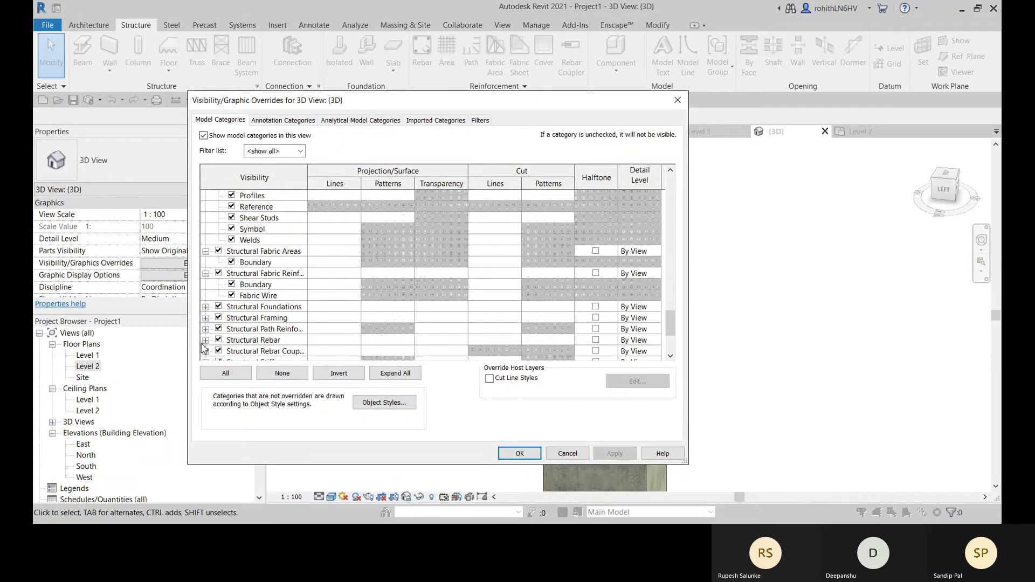
{"action": "scroll", "coordinate": [236, 352], "scroll_direction": "down", "scroll_amount": 2}
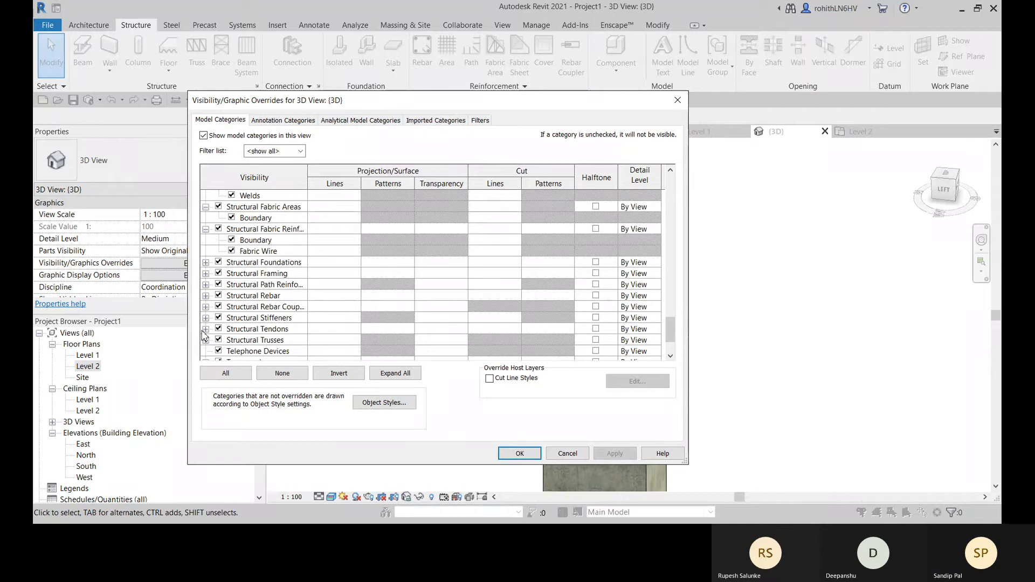
{"action": "scroll", "coordinate": [204, 323], "scroll_direction": "down", "scroll_amount": 2}
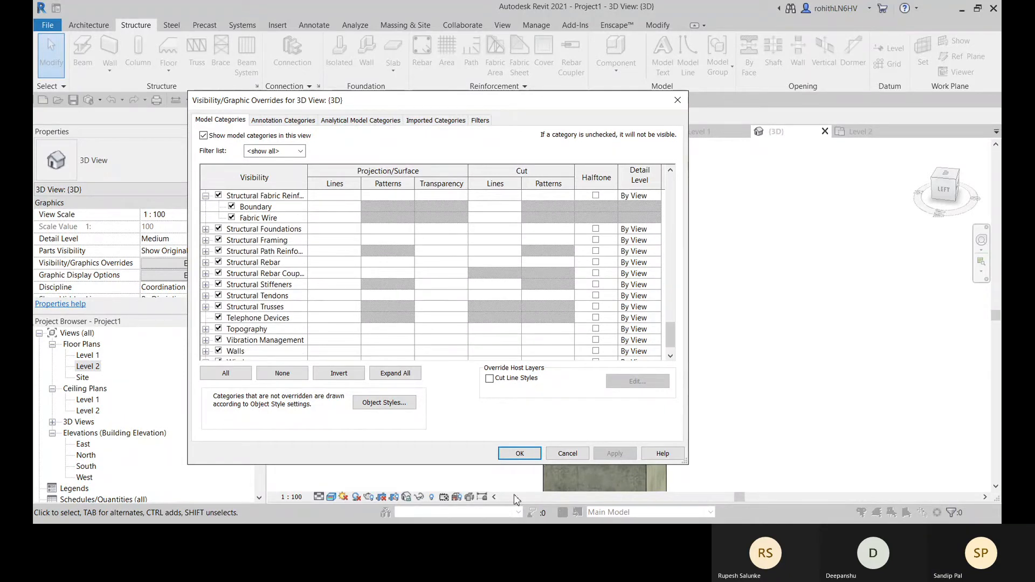
{"action": "left_click", "coordinate": [567, 453]}
Step: Inspect the joint between the 750 x 750mm concrete column and the UC305x305x97 steel column from several angles, including the base plate symbol
{"action": "middle_click_drag", "start_coordinate": [671, 310], "coordinate": [469, 361], "text": "shift"}
{"action": "scroll", "coordinate": [547, 283], "scroll_direction": "up", "scroll_amount": 5}
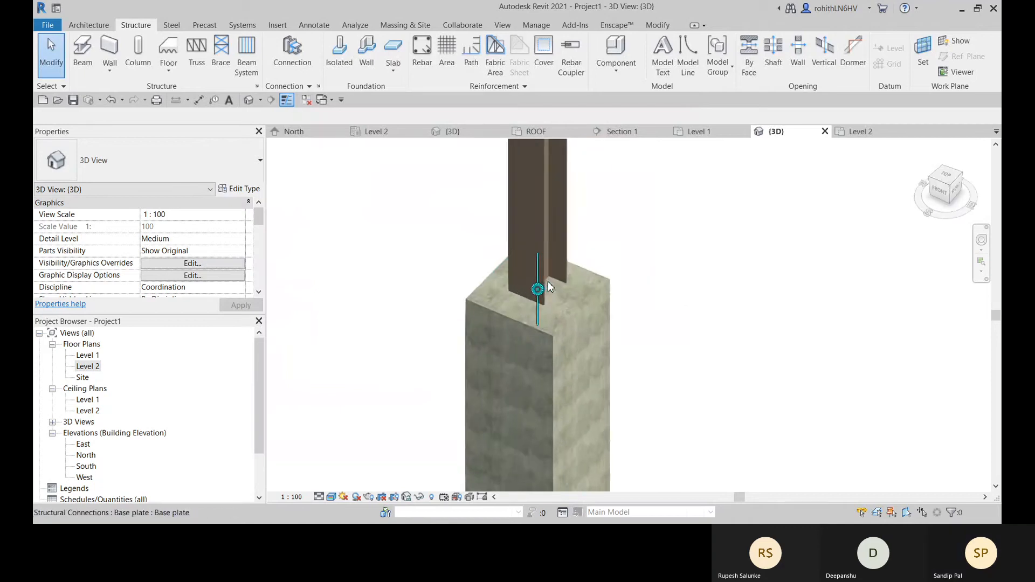
{"action": "middle_click_drag", "start_coordinate": [598, 318], "coordinate": [460, 327], "text": "shift"}
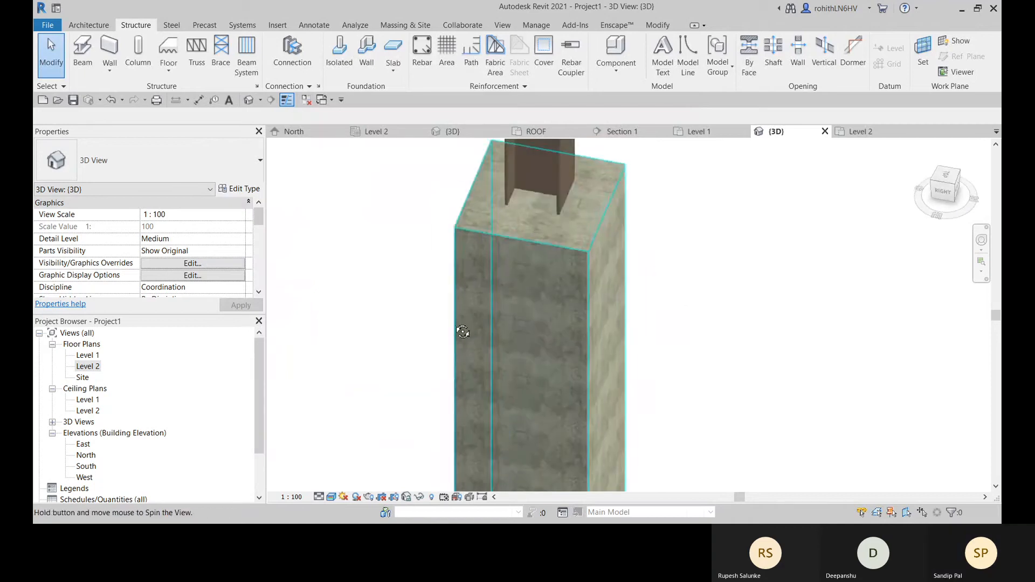
{"action": "left_click", "coordinate": [542, 219]}
{"action": "middle_click_drag", "start_coordinate": [618, 293], "coordinate": [576, 331]}
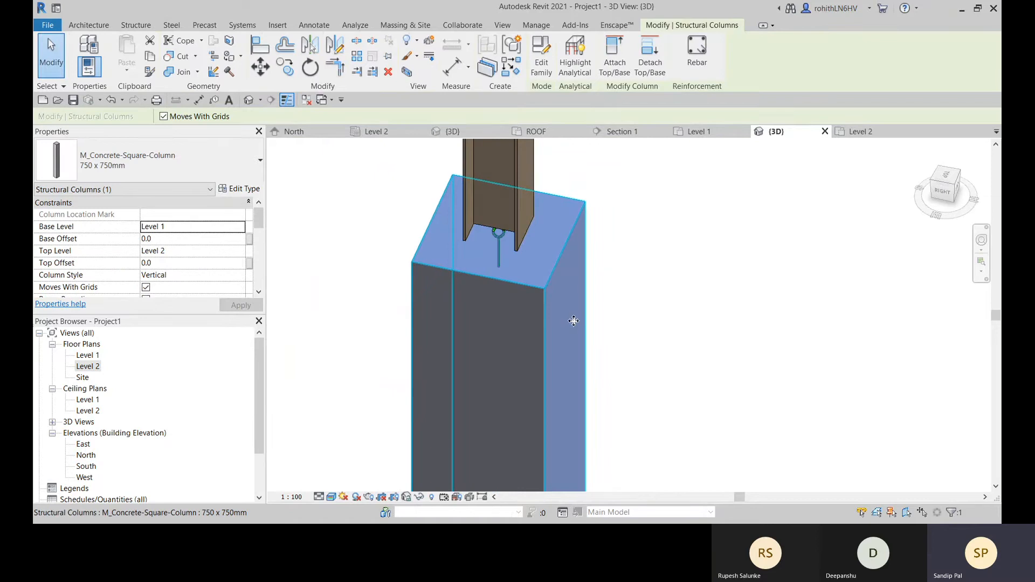
{"action": "left_click", "coordinate": [735, 276]}
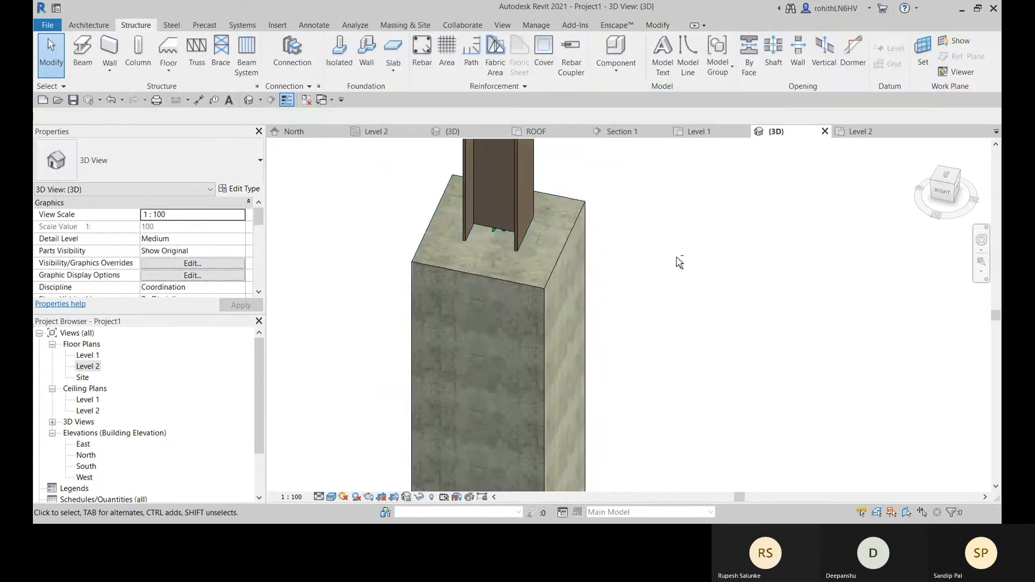
{"action": "middle_click_drag", "start_coordinate": [678, 261], "coordinate": [538, 239], "text": "shift"}
{"action": "left_click", "coordinate": [476, 248]}
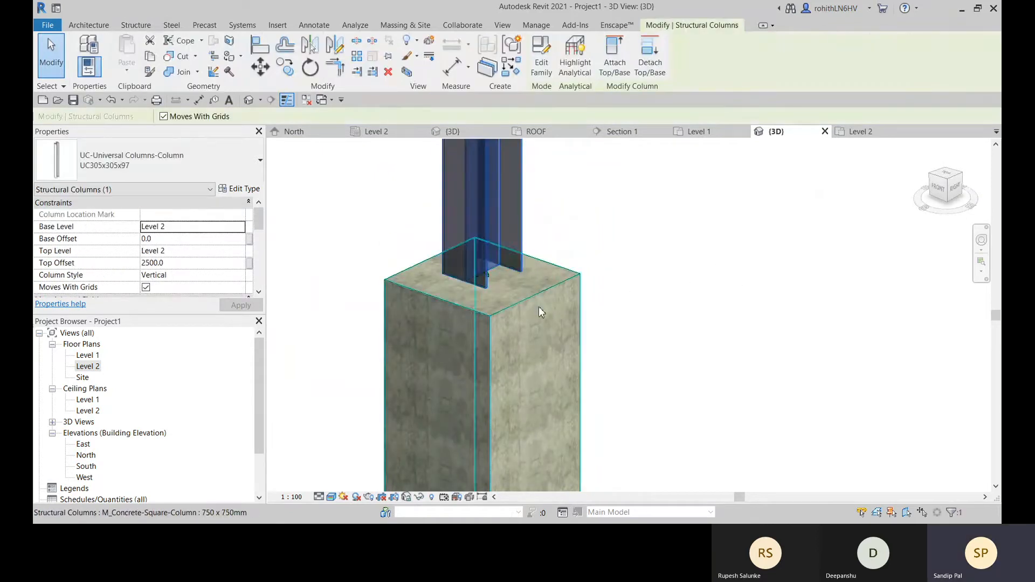
{"action": "middle_click_drag", "start_coordinate": [539, 306], "coordinate": [502, 275], "text": "shift"}
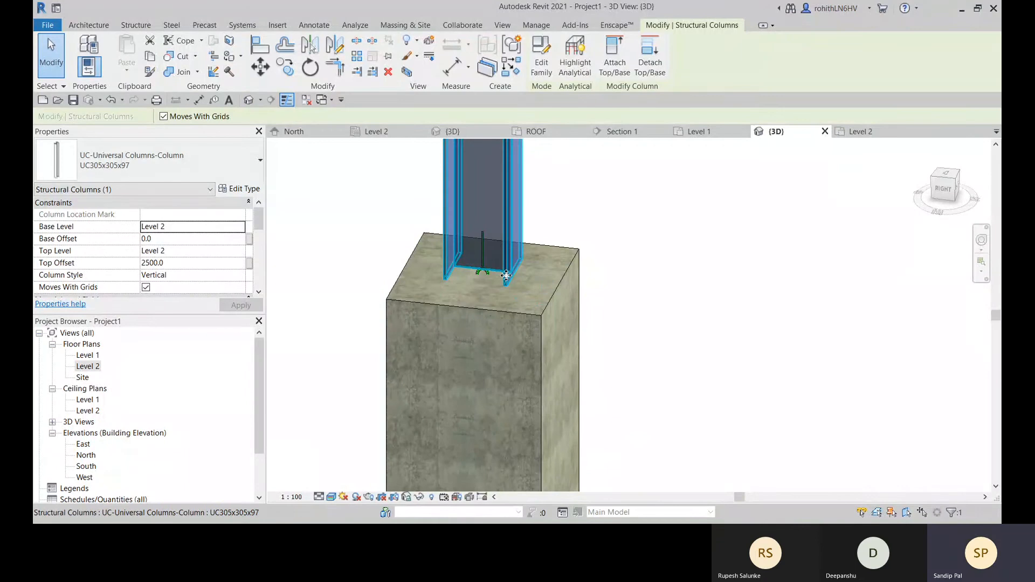
{"action": "left_click", "coordinate": [621, 224]}
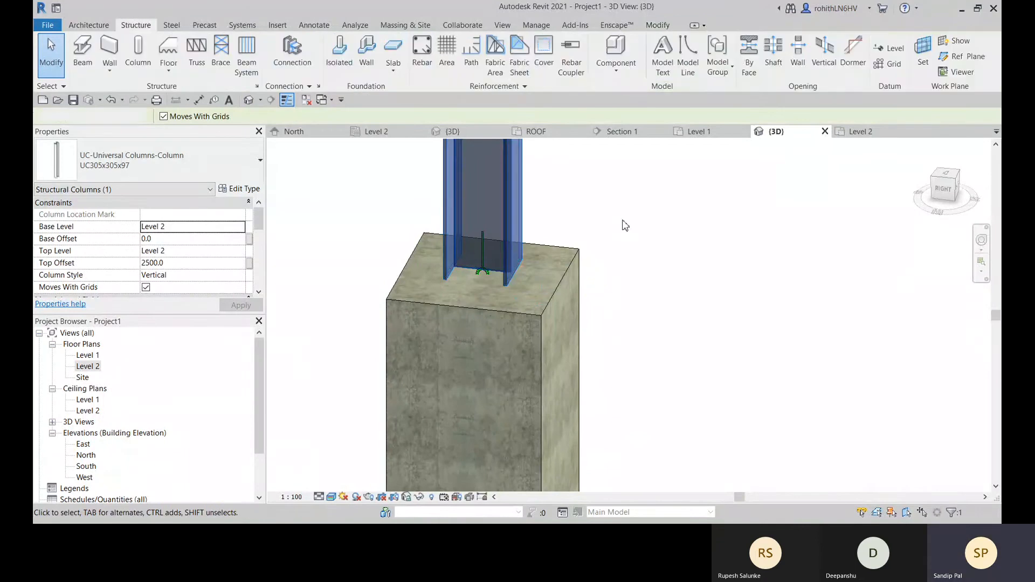
Step: Enable Override by Instance for the Base plate connection and inspect the joint at the steel column's foot
{"action": "left_click", "coordinate": [486, 274]}
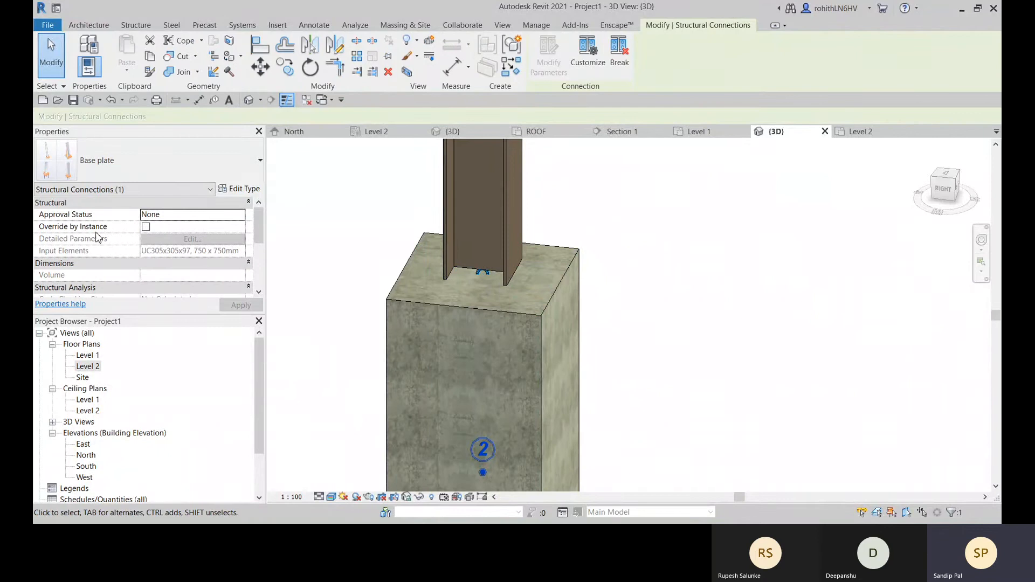
{"action": "left_click", "coordinate": [146, 227]}
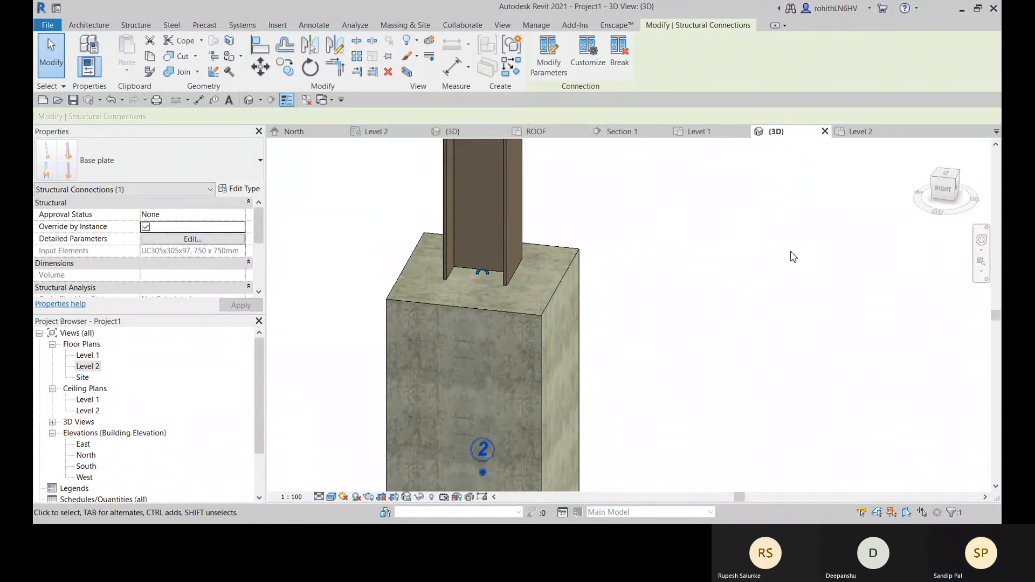
{"action": "middle_click_drag", "start_coordinate": [661, 323], "coordinate": [676, 280], "text": "shift"}
{"action": "left_click", "coordinate": [676, 280]}
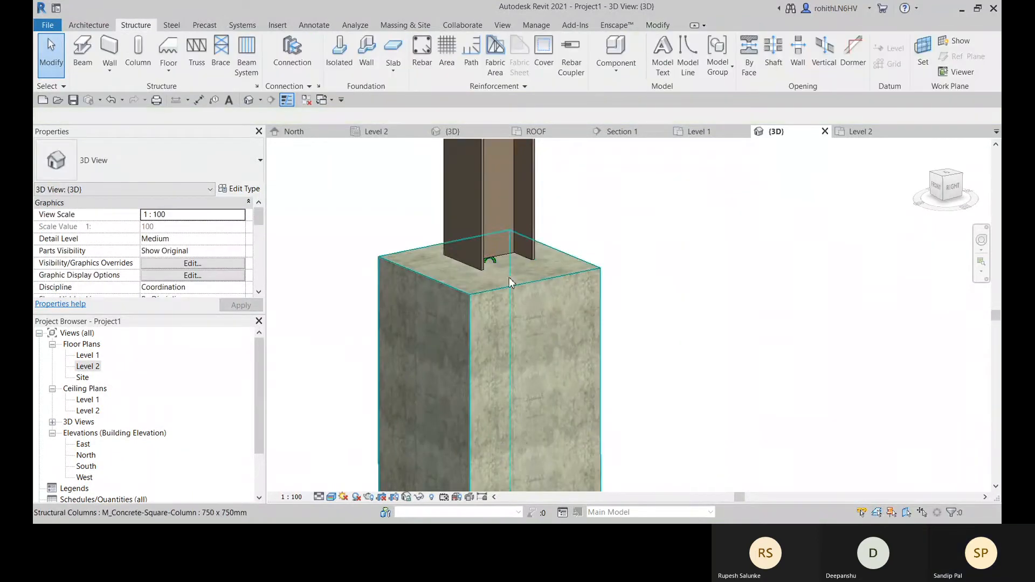
{"action": "left_click", "coordinate": [510, 250]}
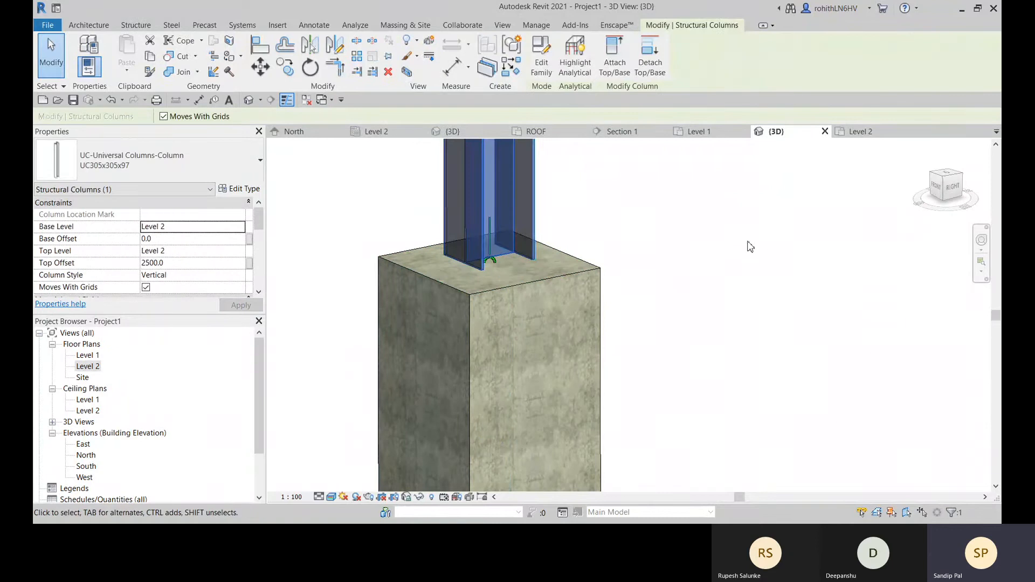
{"action": "left_click", "coordinate": [730, 239]}
{"action": "scroll", "coordinate": [521, 324], "scroll_direction": "down", "scroll_amount": 5}
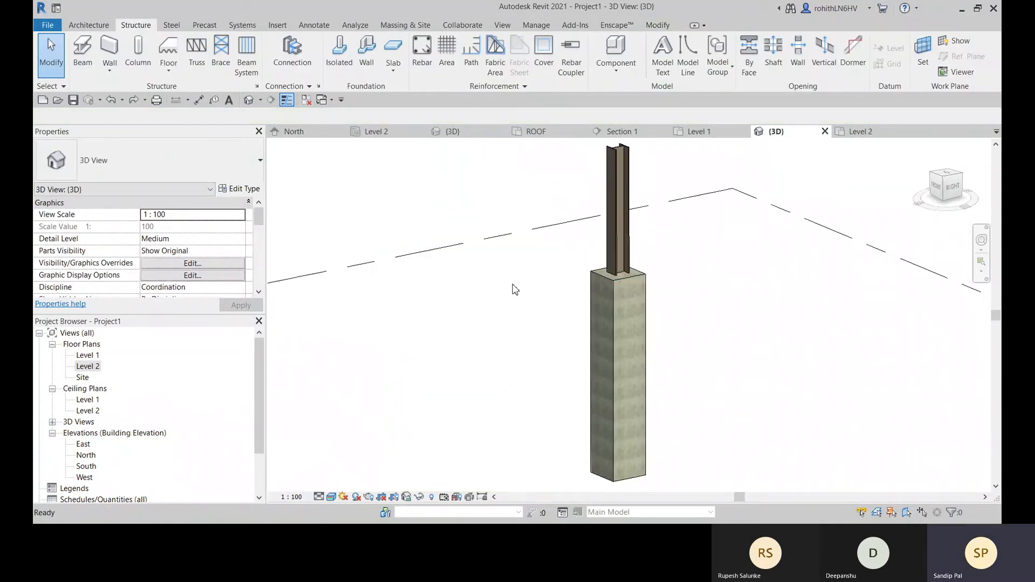
Step: Display the columns in Hidden Line style and restore the view's textured visual style
{"action": "key", "text": "h"}
{"action": "key", "text": "l"}
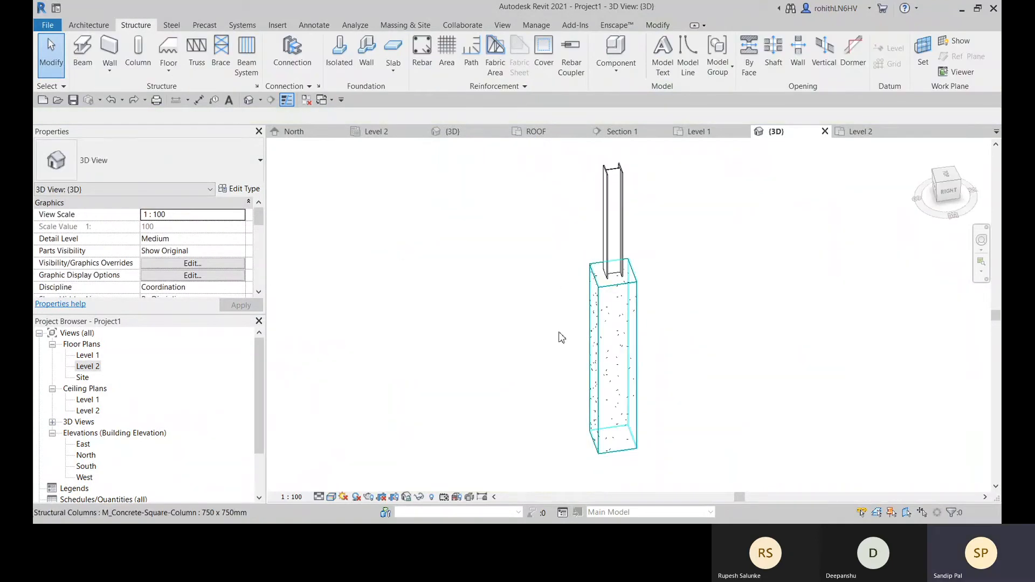
{"action": "left_click", "coordinate": [333, 497]}
{"action": "left_click", "coordinate": [356, 483]}
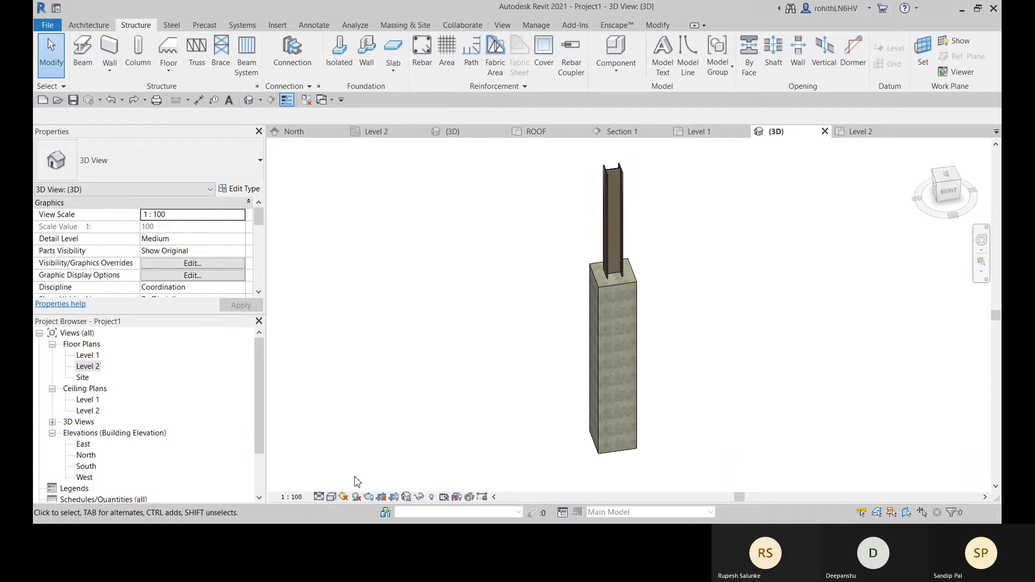
Step: Add Base plate to the project's loaded connections in the Structural Connection Settings
{"action": "left_click", "coordinate": [319, 86]}
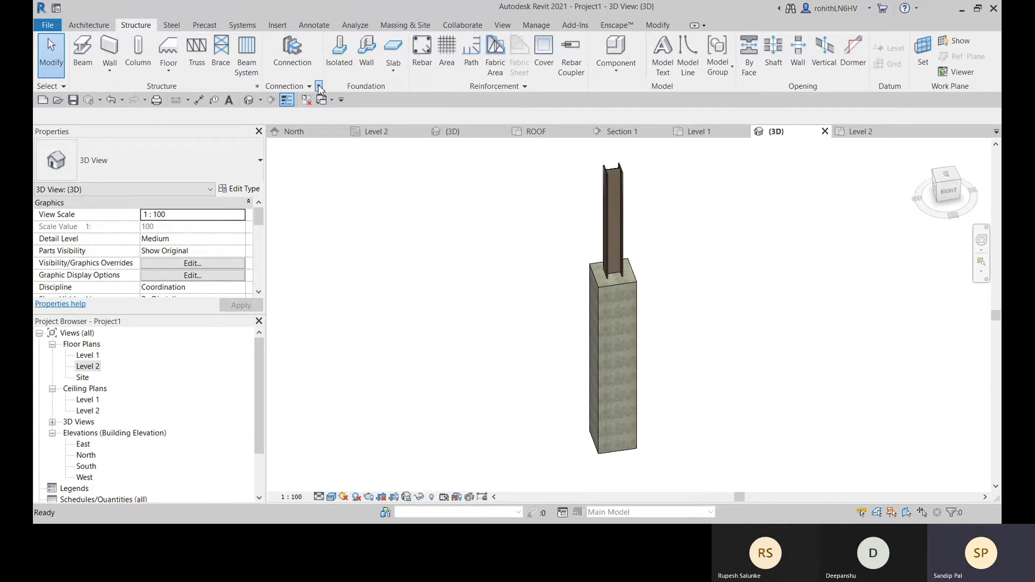
{"action": "left_click", "coordinate": [326, 198]}
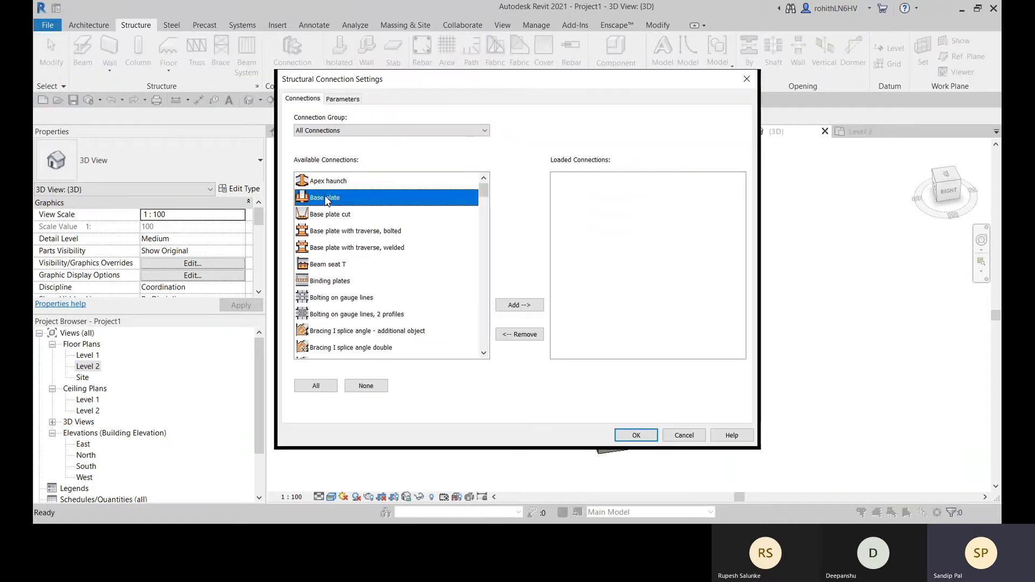
{"action": "double_click", "coordinate": [326, 199]}
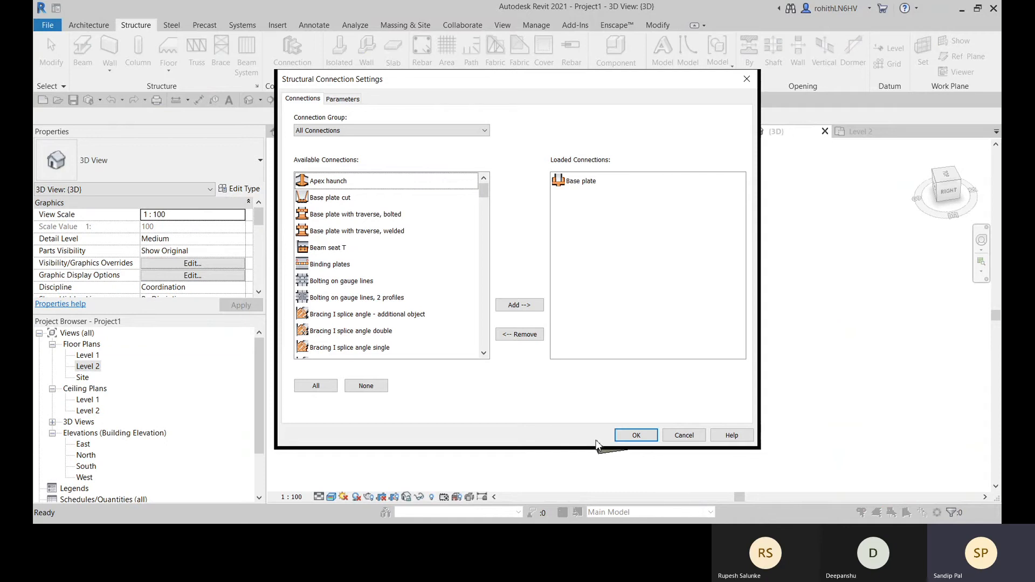
{"action": "left_click", "coordinate": [637, 435]}
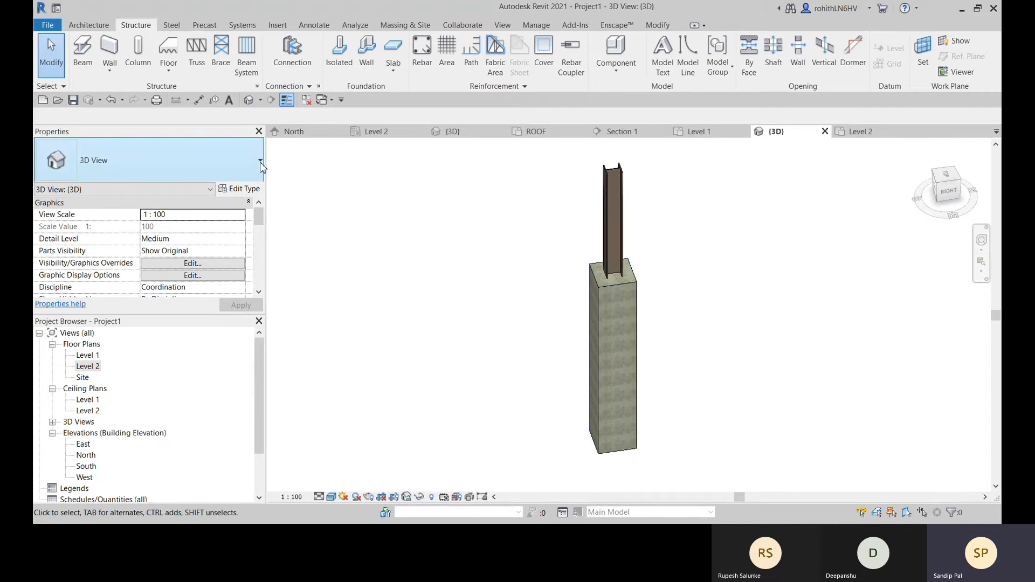
Step: Place a Base plate connection between the UC305x305x97 steel column and the 750 x 750mm concrete column below it
{"action": "left_click", "coordinate": [292, 54]}
{"action": "left_click", "coordinate": [249, 171]}
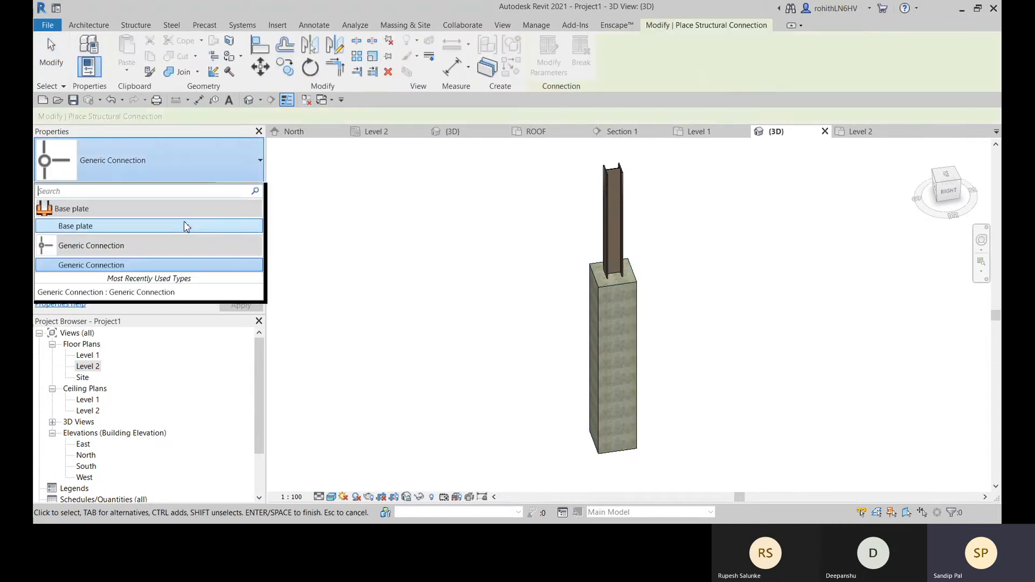
{"action": "left_click", "coordinate": [108, 226]}
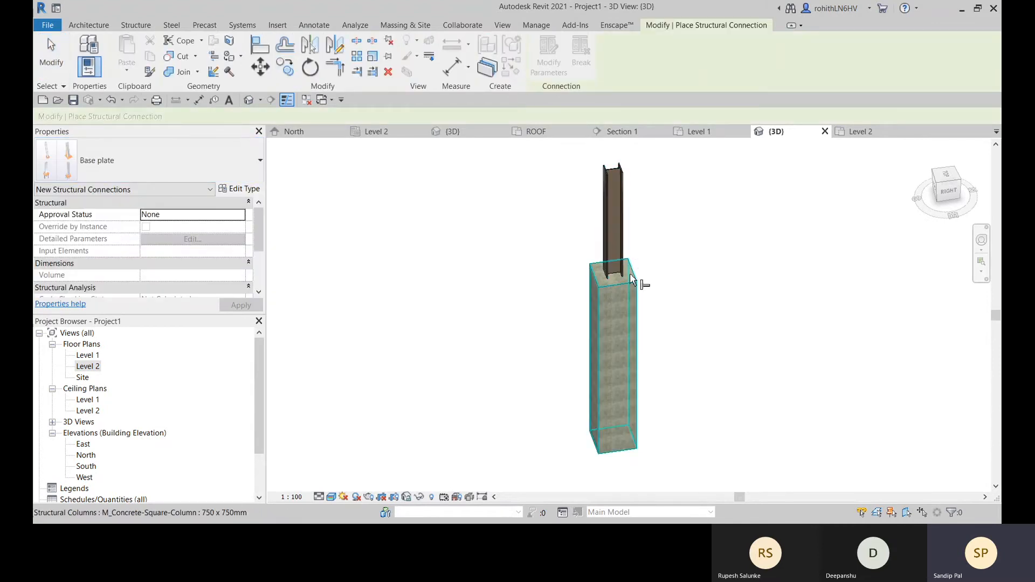
{"action": "scroll", "coordinate": [621, 252], "scroll_direction": "up", "scroll_amount": 2}
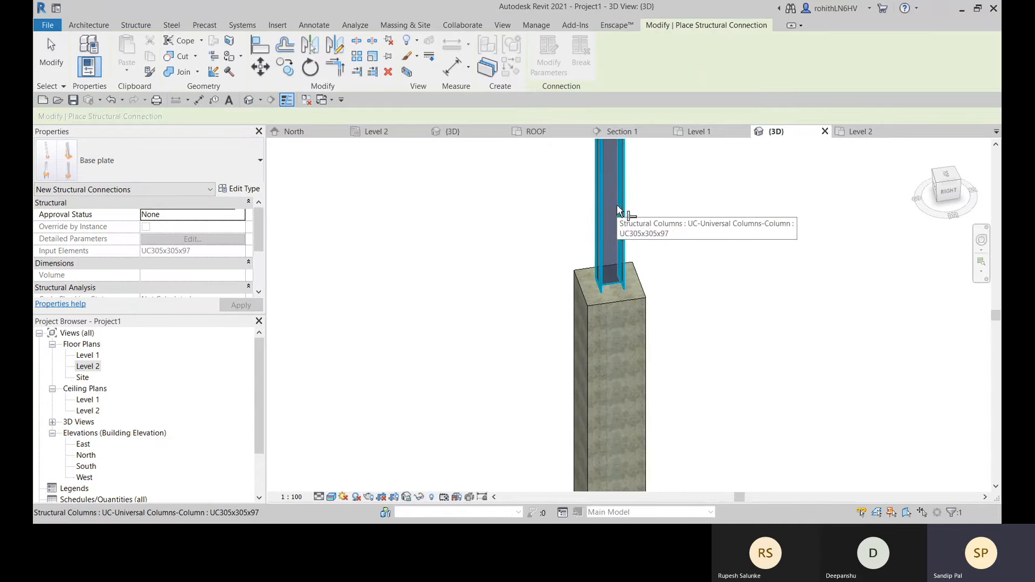
{"action": "left_click", "coordinate": [621, 221]}
{"action": "left_click", "coordinate": [624, 305], "text": "ctrl"}
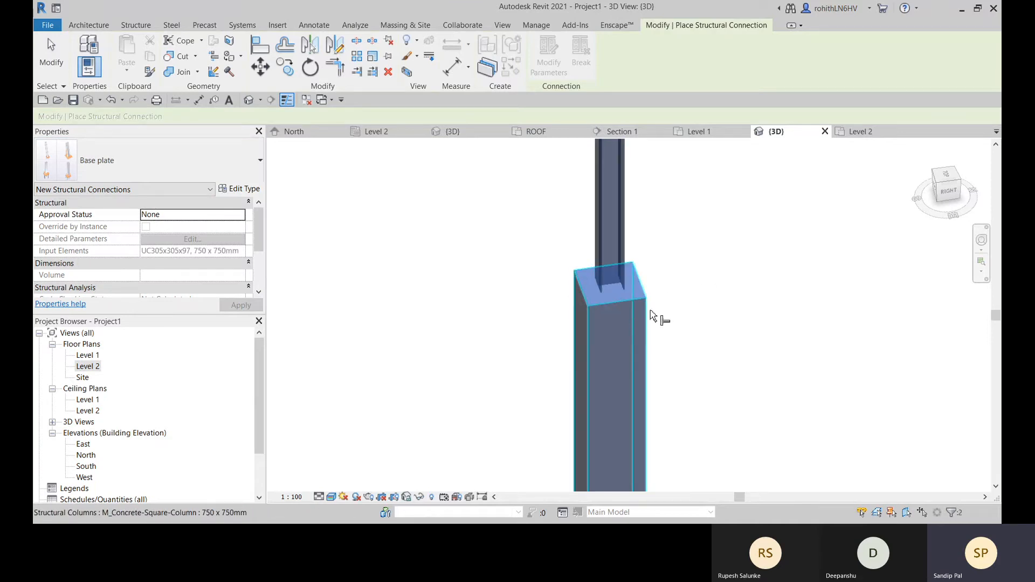
{"action": "key", "text": "Return"}
Step: Enable Override by Instance for the newly placed Base plate connection
{"action": "scroll", "coordinate": [617, 287], "scroll_direction": "up", "scroll_amount": 3}
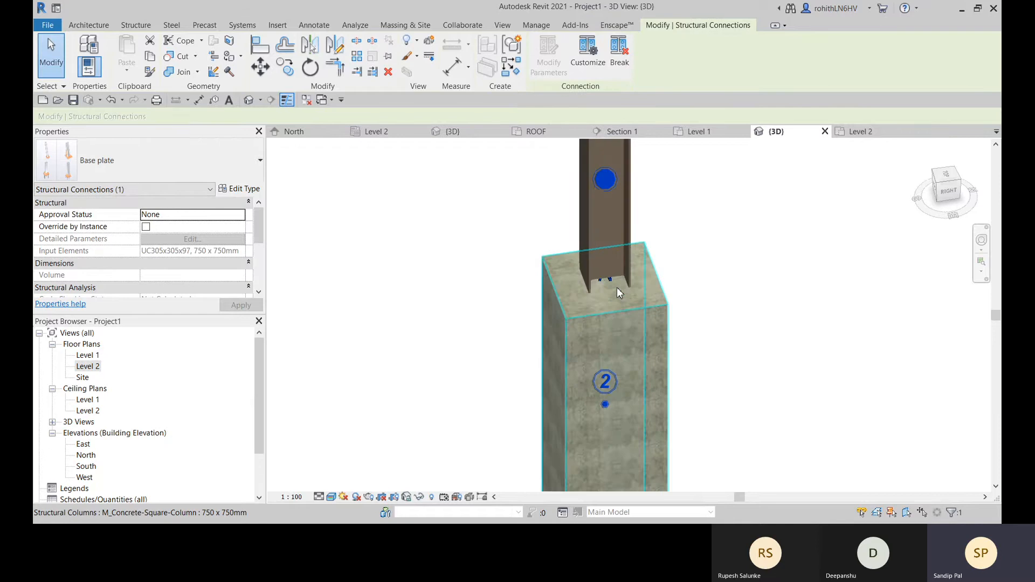
{"action": "scroll", "coordinate": [611, 280], "scroll_direction": "up", "scroll_amount": 1}
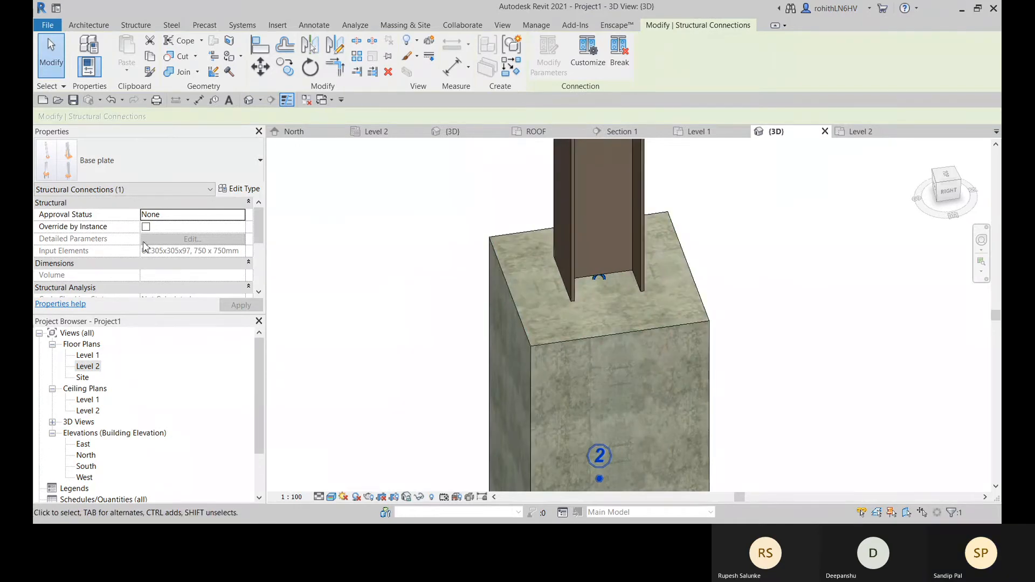
{"action": "scroll", "coordinate": [621, 261], "scroll_direction": "up", "scroll_amount": 2}
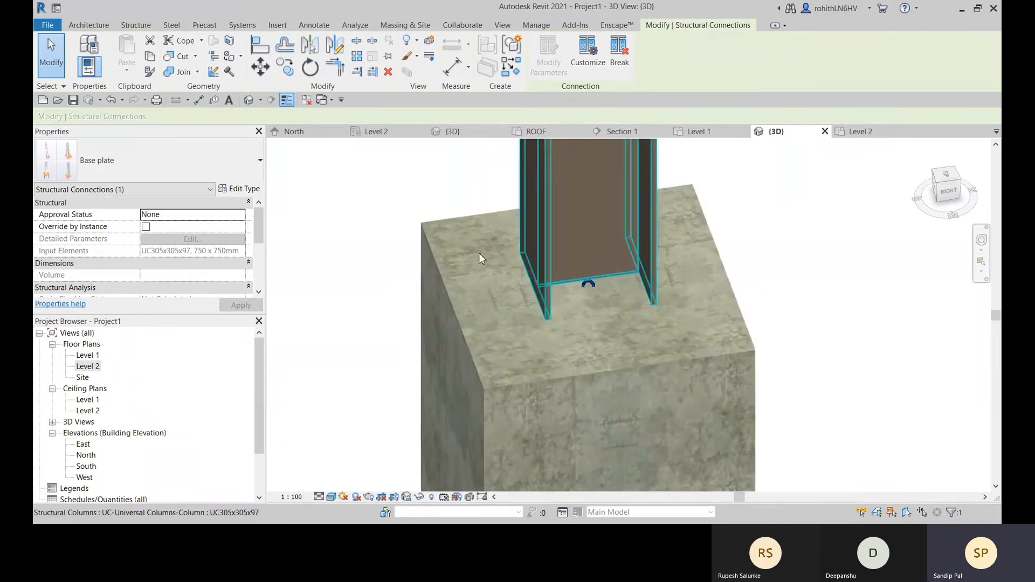
{"action": "left_click", "coordinate": [238, 169]}
{"action": "left_click", "coordinate": [238, 168]}
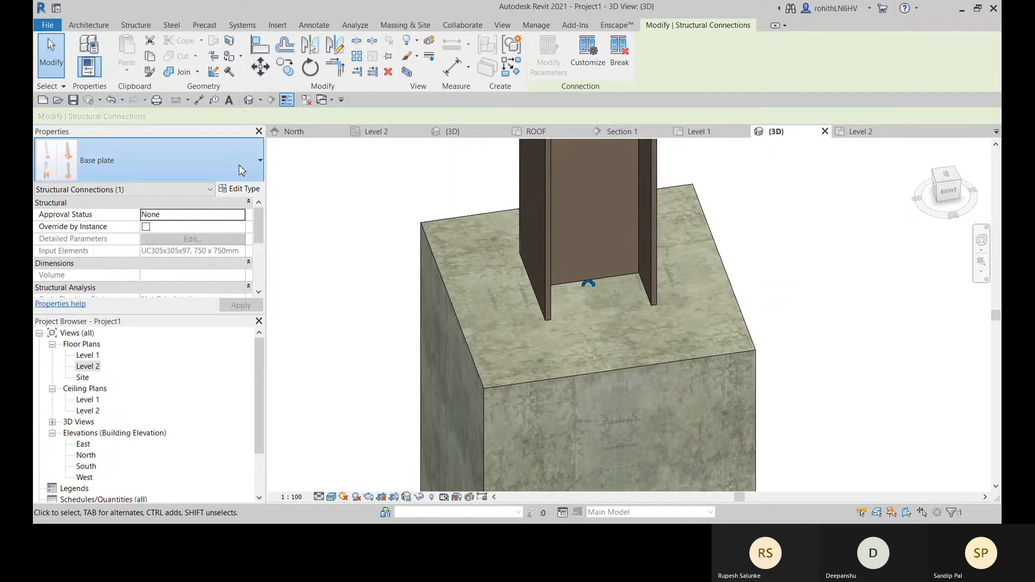
{"action": "scroll", "coordinate": [471, 254], "scroll_direction": "down", "scroll_amount": 3}
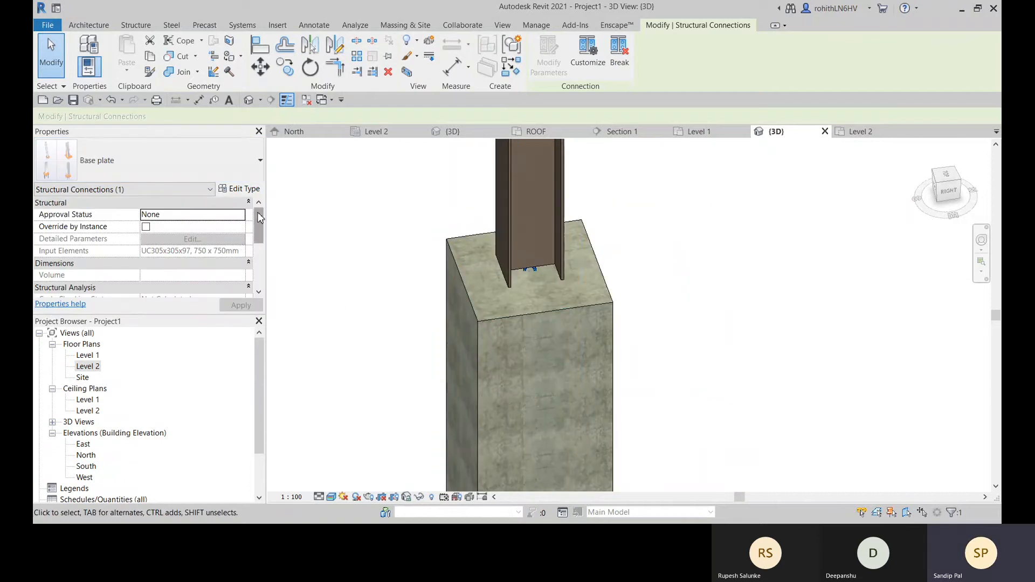
{"action": "left_click", "coordinate": [243, 216]}
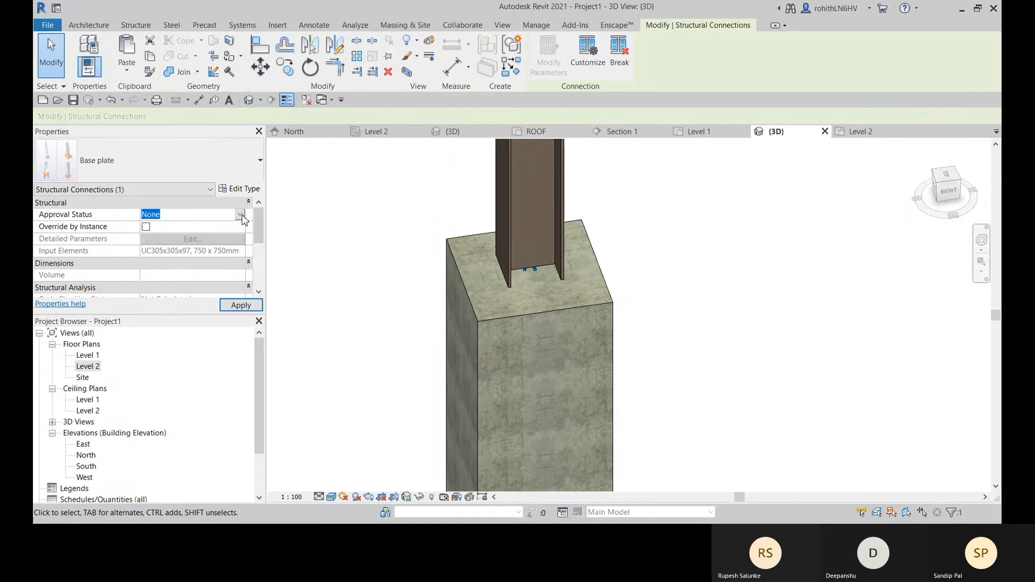
{"action": "left_click", "coordinate": [146, 226]}
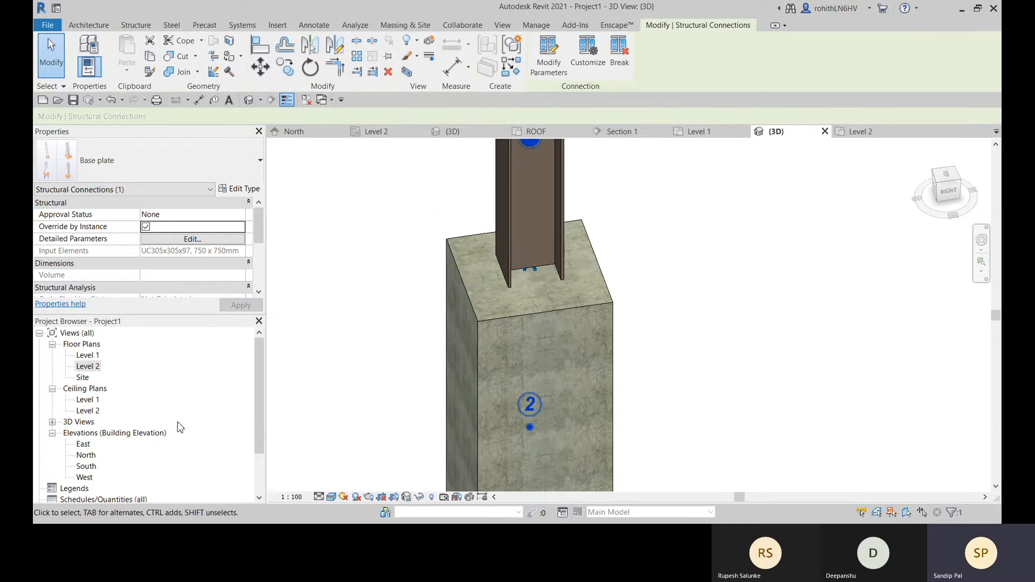
Step: Open the North elevation and check the Top Level constraint of the steel column above Level 2
{"action": "double_click", "coordinate": [87, 456]}
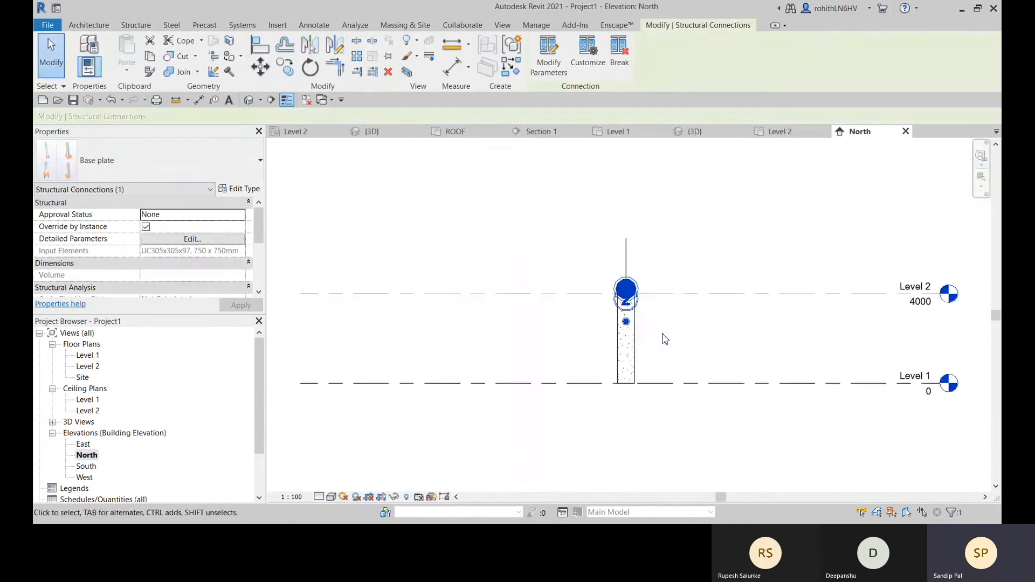
{"action": "scroll", "coordinate": [642, 298], "scroll_direction": "up", "scroll_amount": 2}
{"action": "left_click", "coordinate": [666, 224]}
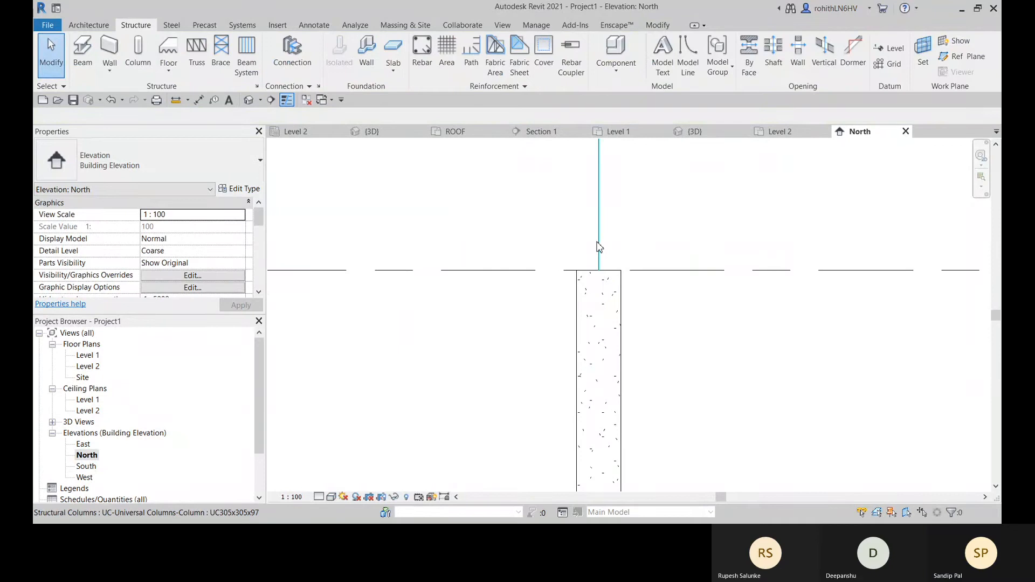
{"action": "left_click", "coordinate": [599, 247]}
{"action": "scroll", "coordinate": [583, 291], "scroll_direction": "down", "scroll_amount": 2}
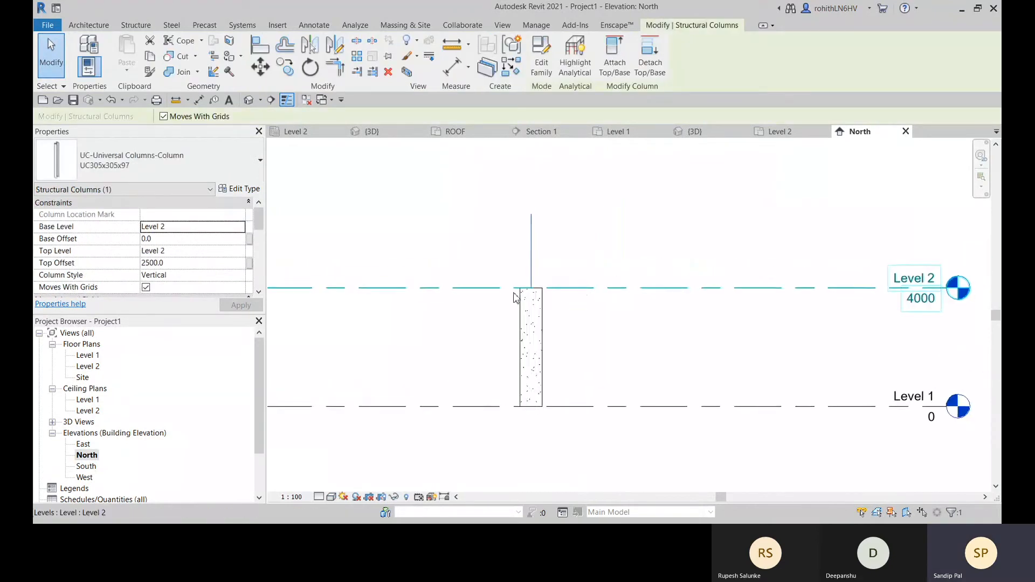
{"action": "scroll", "coordinate": [623, 296], "scroll_direction": "up", "scroll_amount": 1}
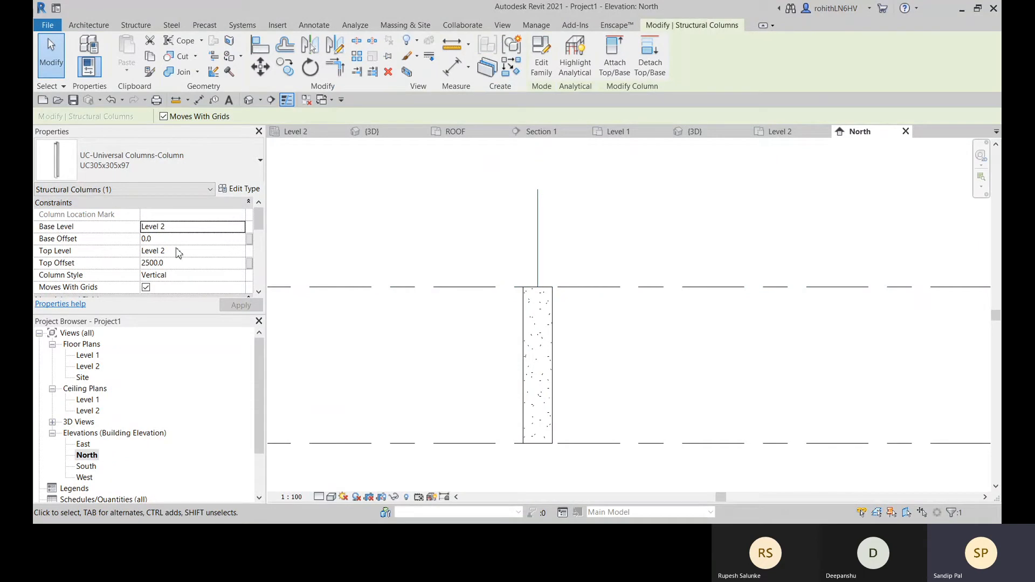
{"action": "left_click", "coordinate": [237, 252]}
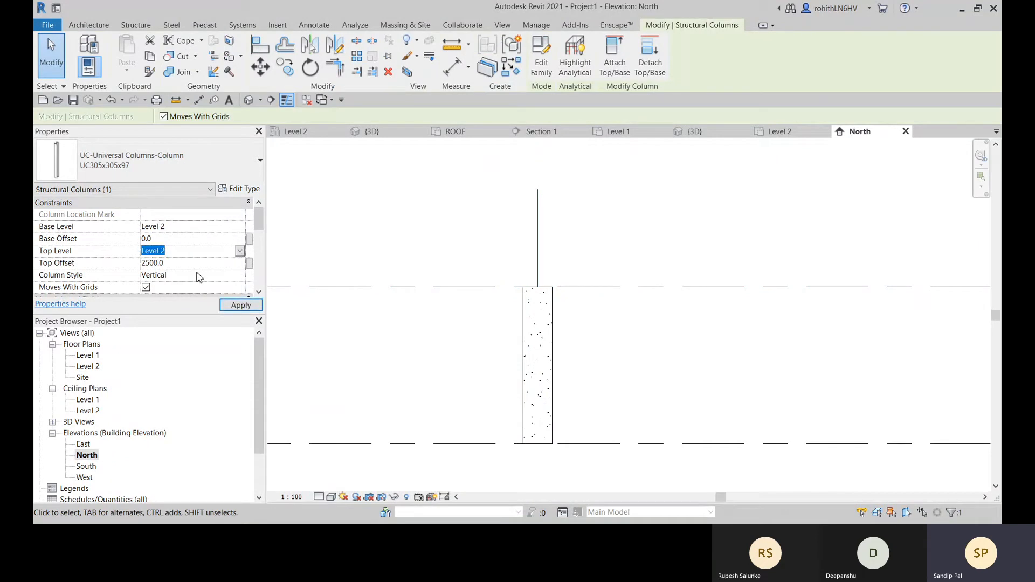
{"action": "scroll", "coordinate": [577, 254], "scroll_direction": "down", "scroll_amount": 3}
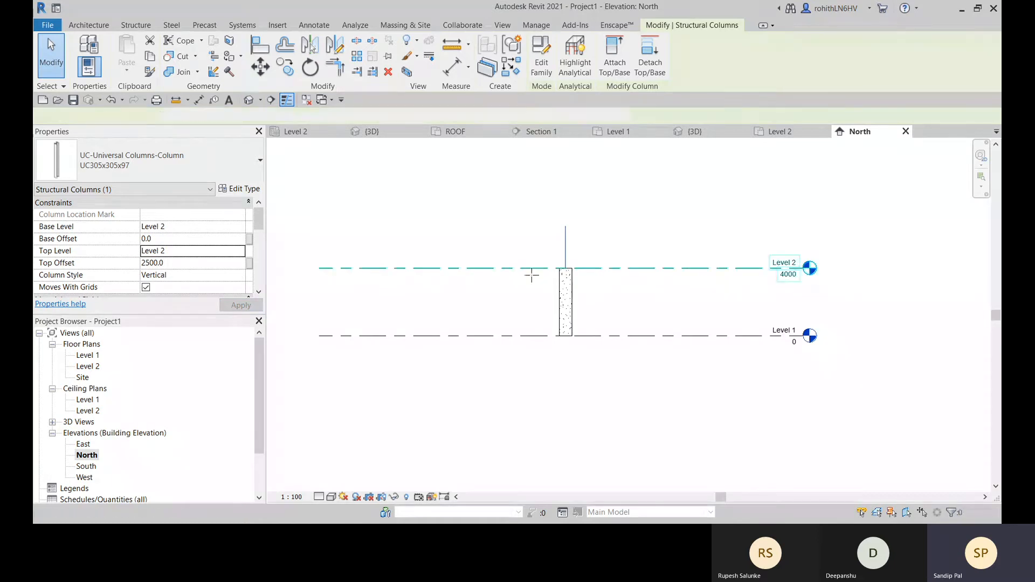
Step: Create a new level 3000 mm above Level 2 by picking the Level 2 line with an offset
{"action": "key", "text": "l"}
{"action": "key", "text": "l"}
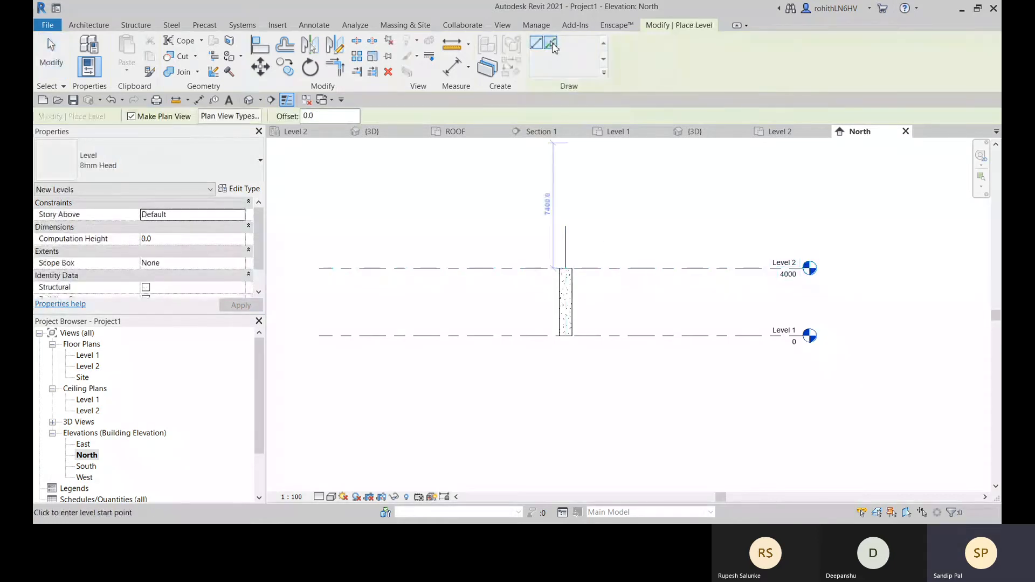
{"action": "left_click", "coordinate": [551, 42]}
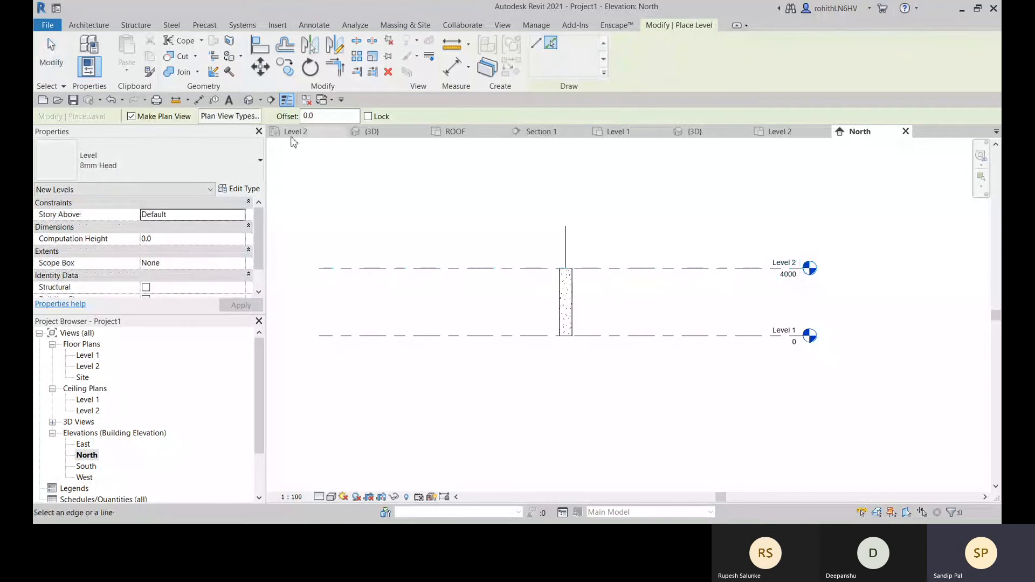
{"action": "double_click", "coordinate": [342, 111]}
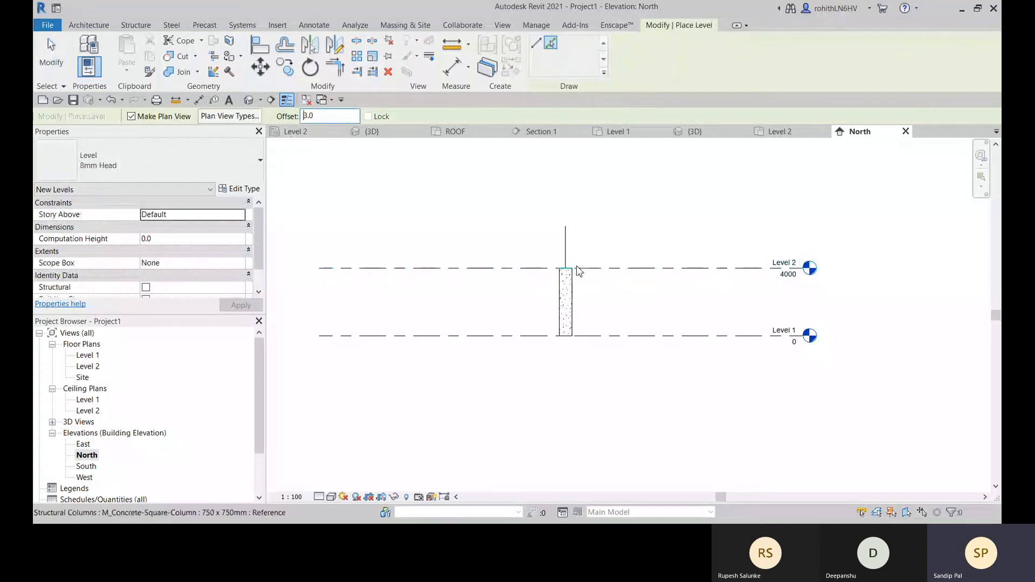
{"action": "type", "text": "3.0"}
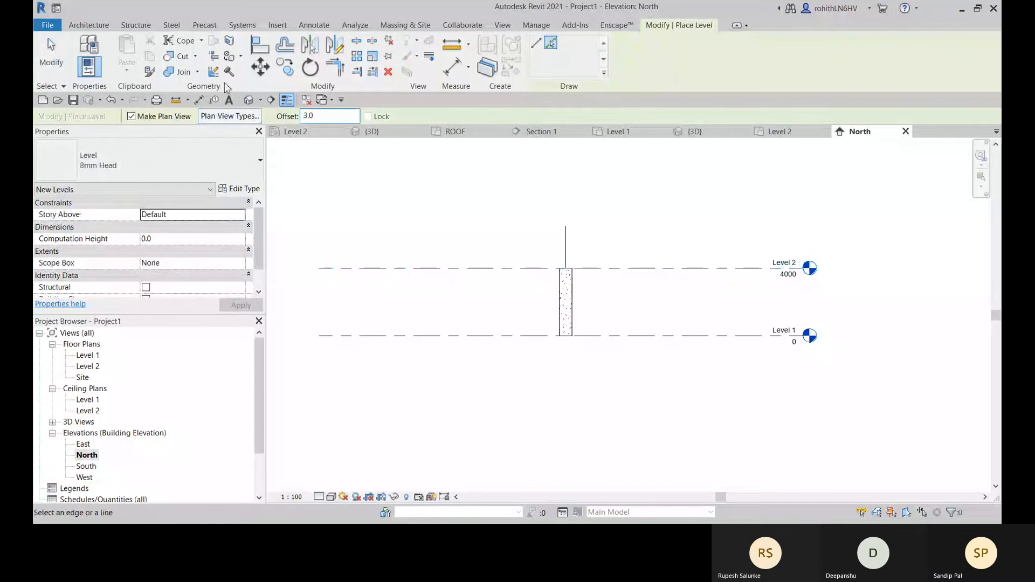
{"action": "double_click", "coordinate": [314, 117]}
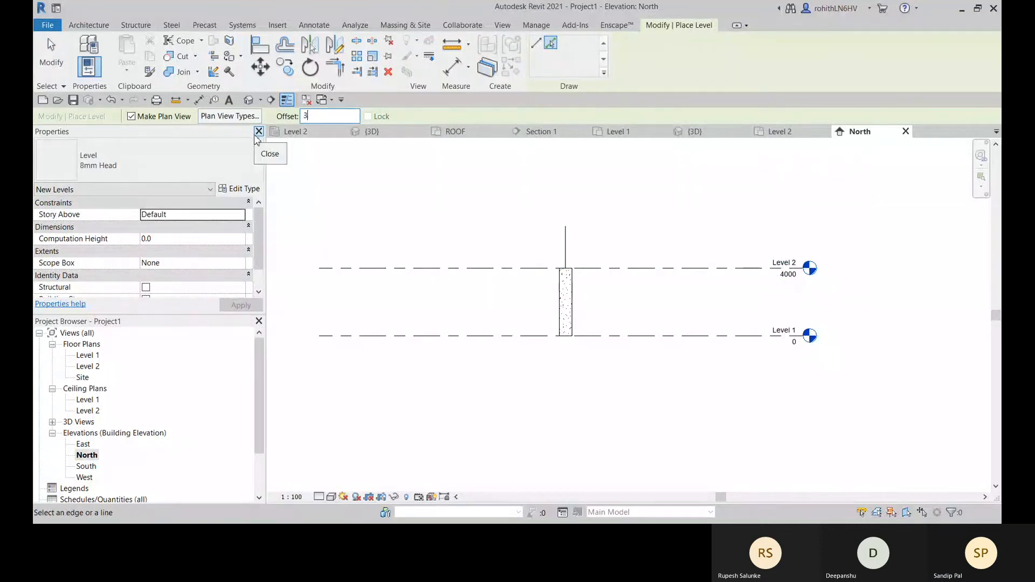
{"action": "type", "text": "3000"}
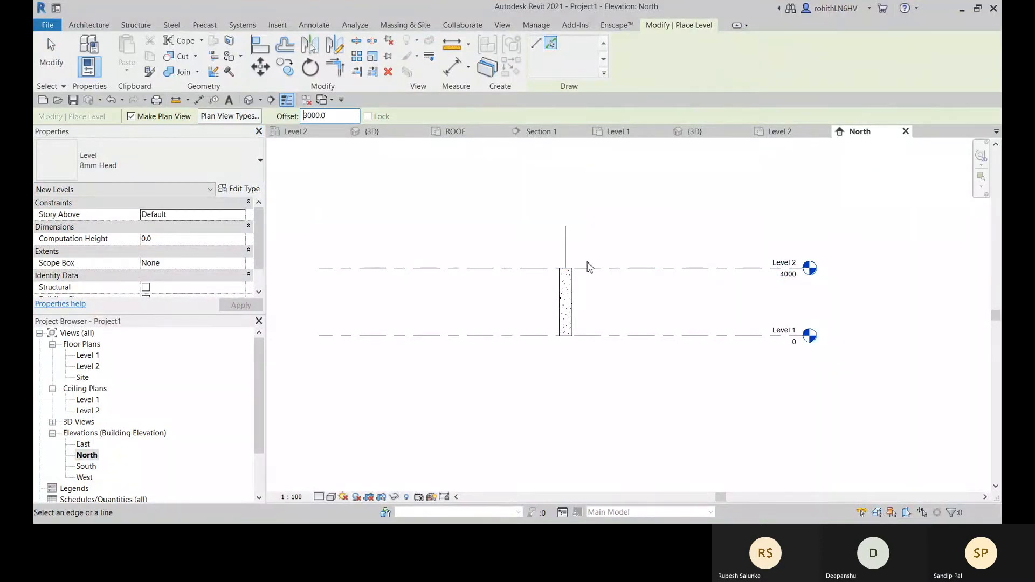
{"action": "left_click", "coordinate": [603, 265]}
{"action": "key", "text": "Escape"}
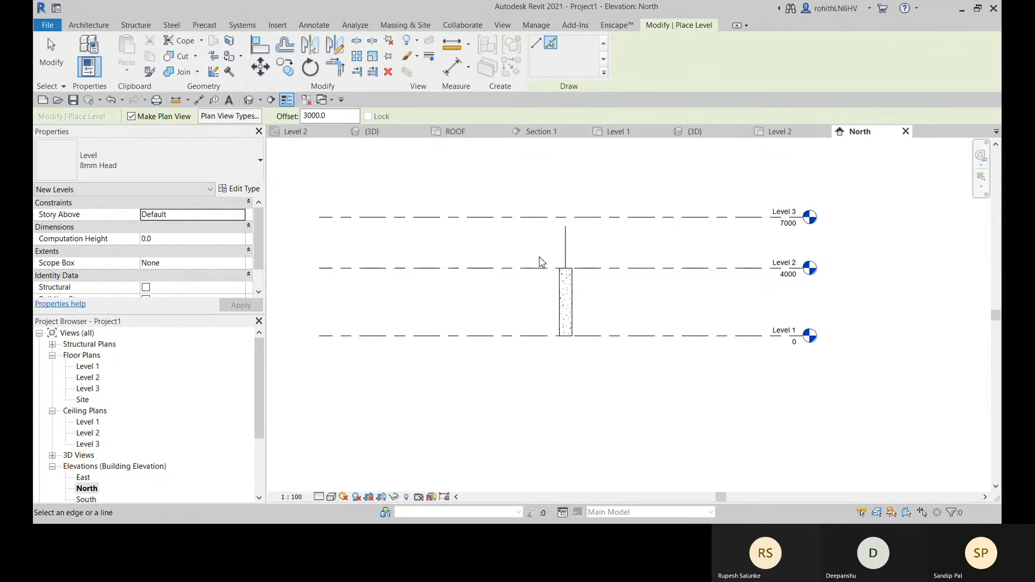
{"action": "key", "text": "Escape"}
Step: Set the UC305x305x97 steel column's Top Level to Level 3 and its Top Offset to 0
{"action": "left_click", "coordinate": [567, 241]}
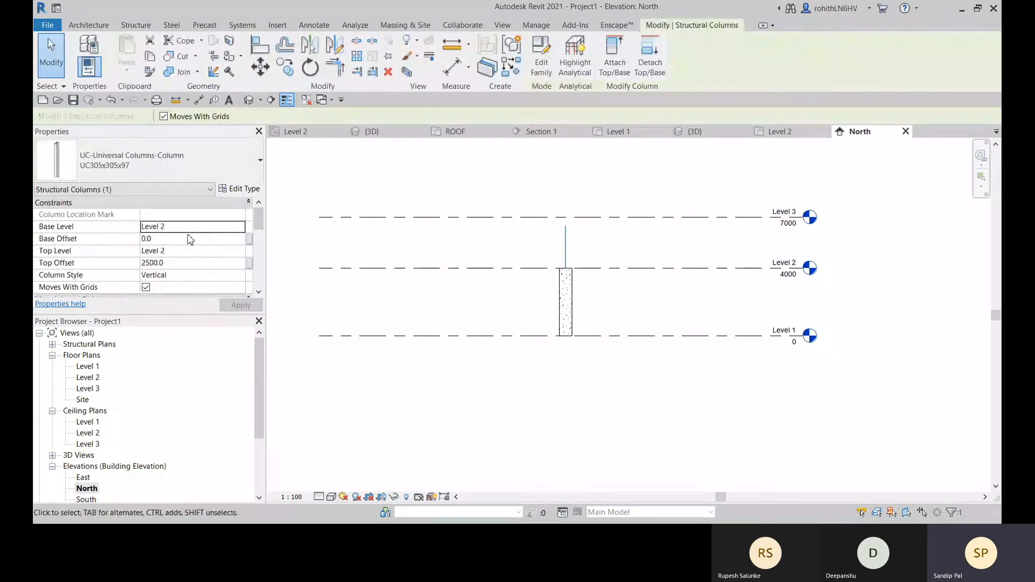
{"action": "left_click", "coordinate": [242, 256]}
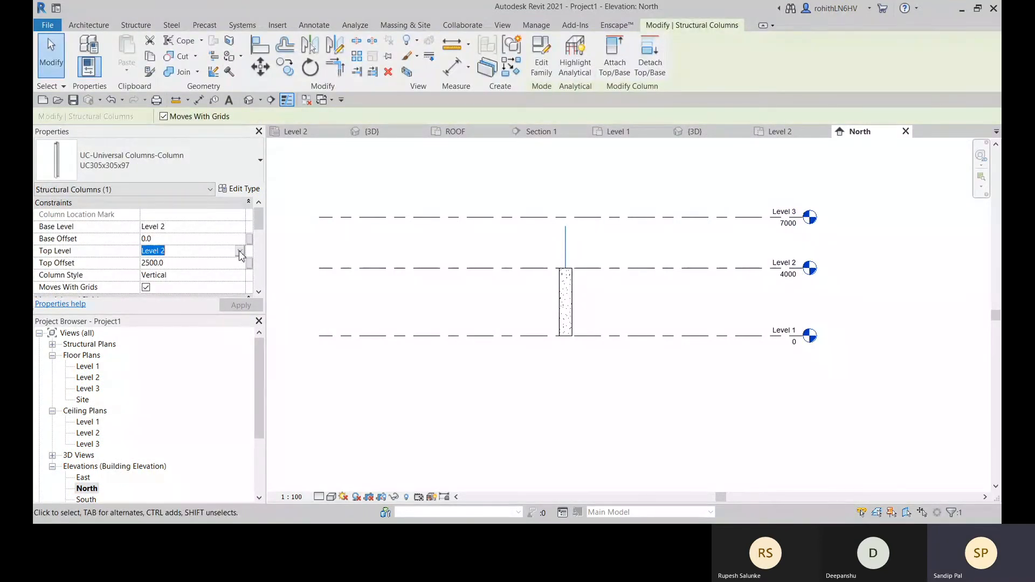
{"action": "scroll", "coordinate": [238, 254], "scroll_direction": "down", "scroll_amount": 1}
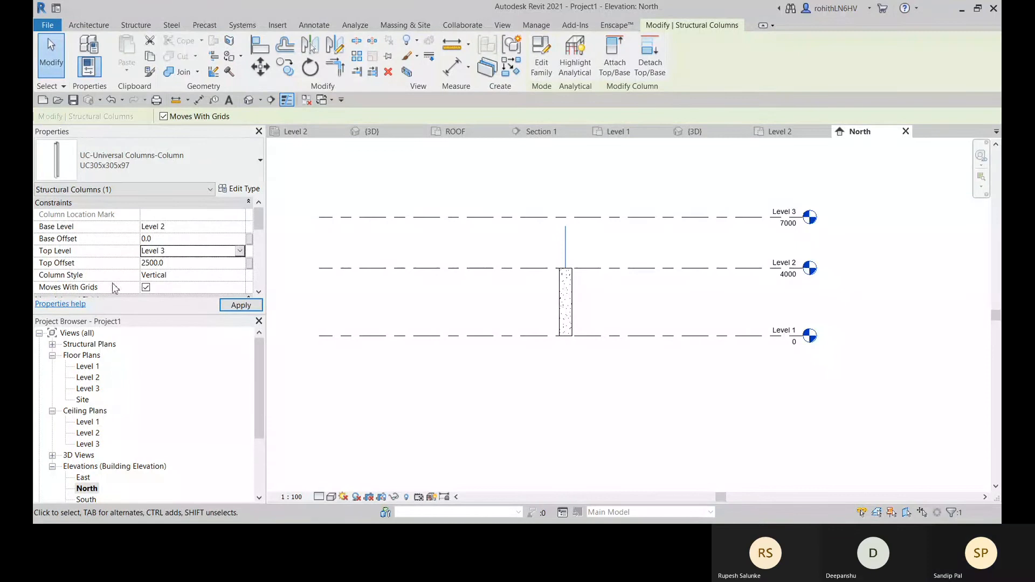
{"action": "left_click", "coordinate": [170, 263]}
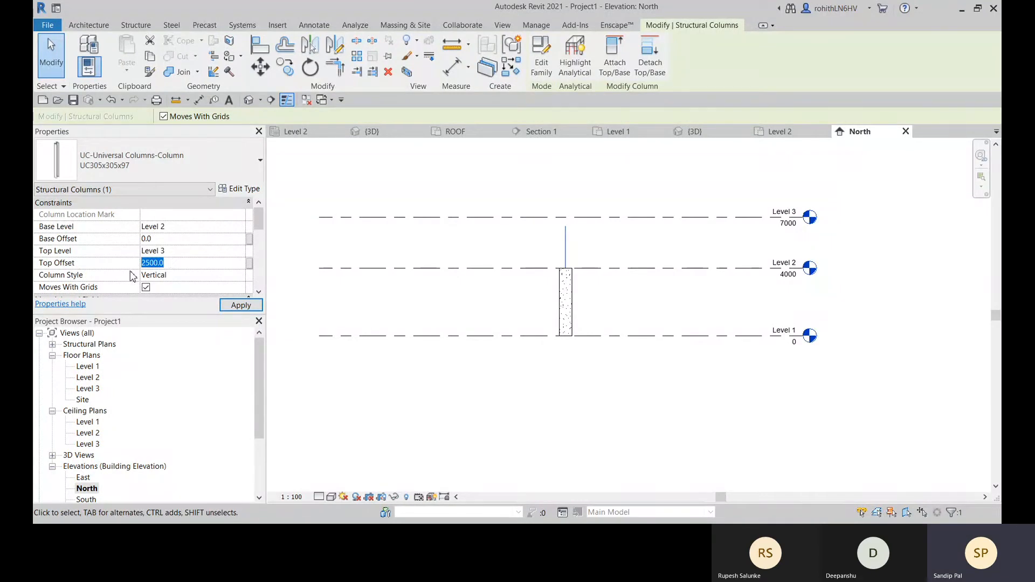
{"action": "type", "text": "0"}
{"action": "left_click", "coordinate": [175, 238]}
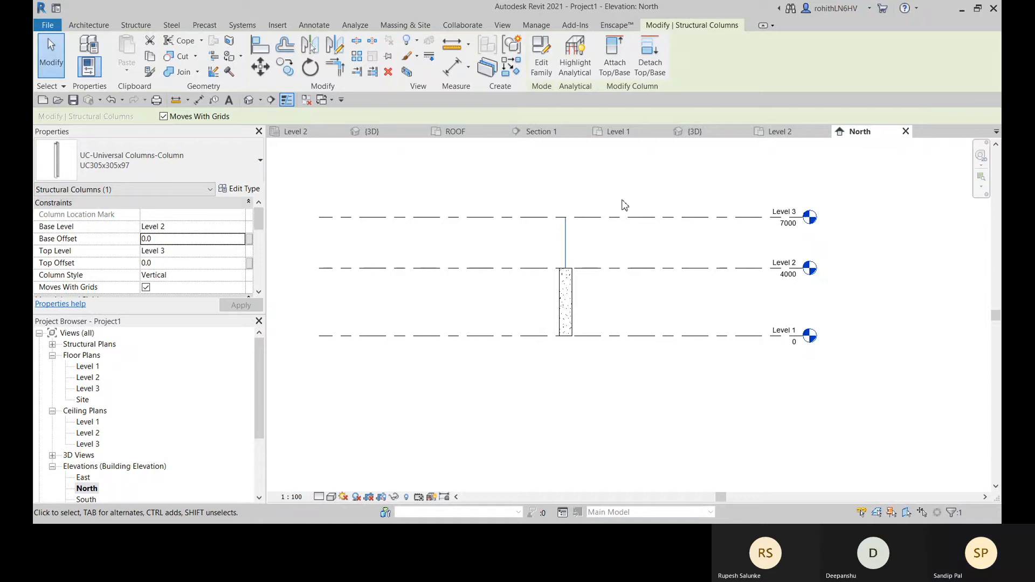
Step: Return to the 3D view and show the full steel column on top of the concrete column
{"action": "left_click", "coordinate": [694, 131]}
{"action": "scroll", "coordinate": [564, 279], "scroll_direction": "down", "scroll_amount": 5}
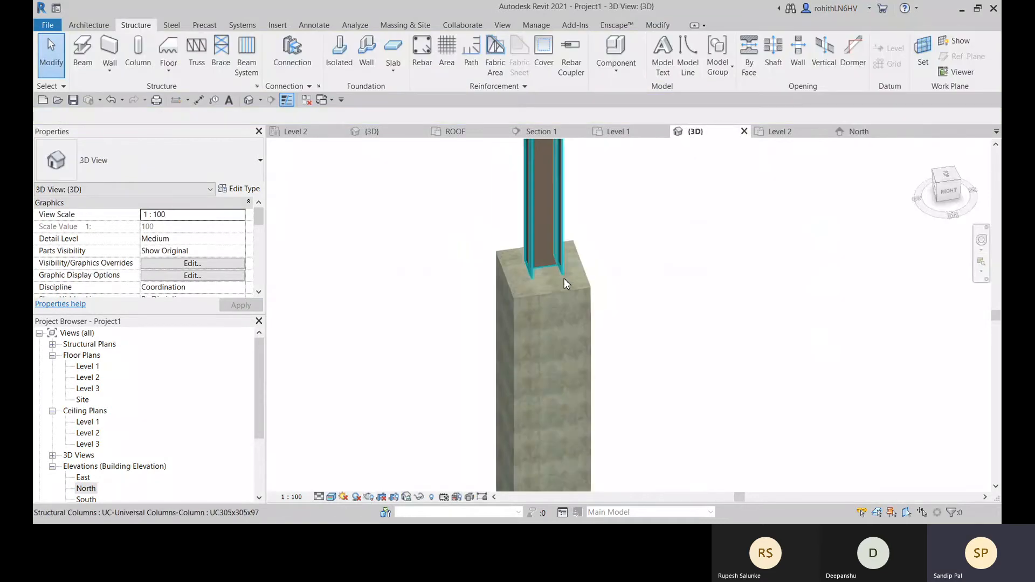
{"action": "middle_click_drag", "start_coordinate": [566, 281], "coordinate": [545, 340]}
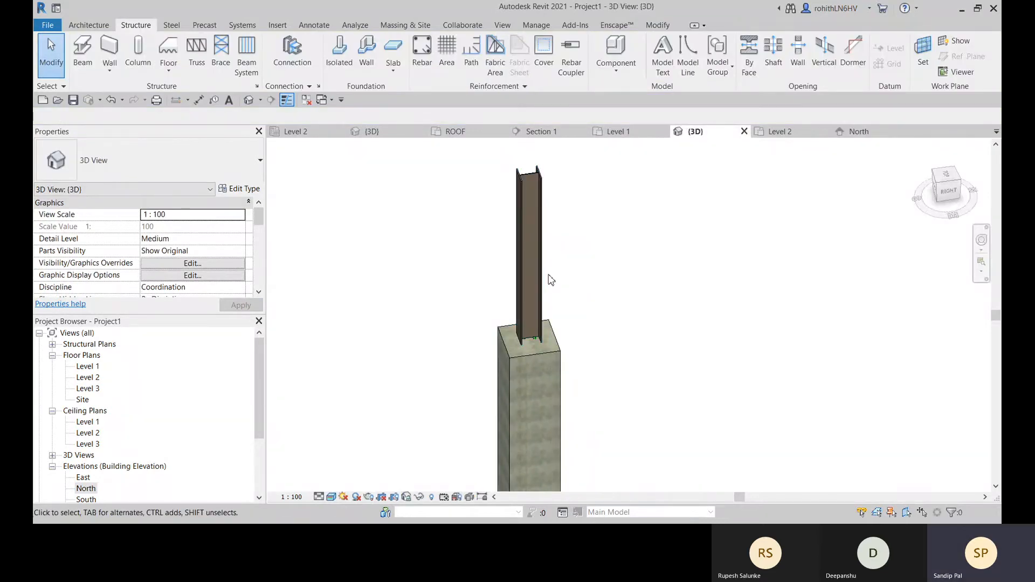
Step: Try to break the Base plate connection between the two columns into separate elements, and undo the break
{"action": "left_click", "coordinate": [535, 341]}
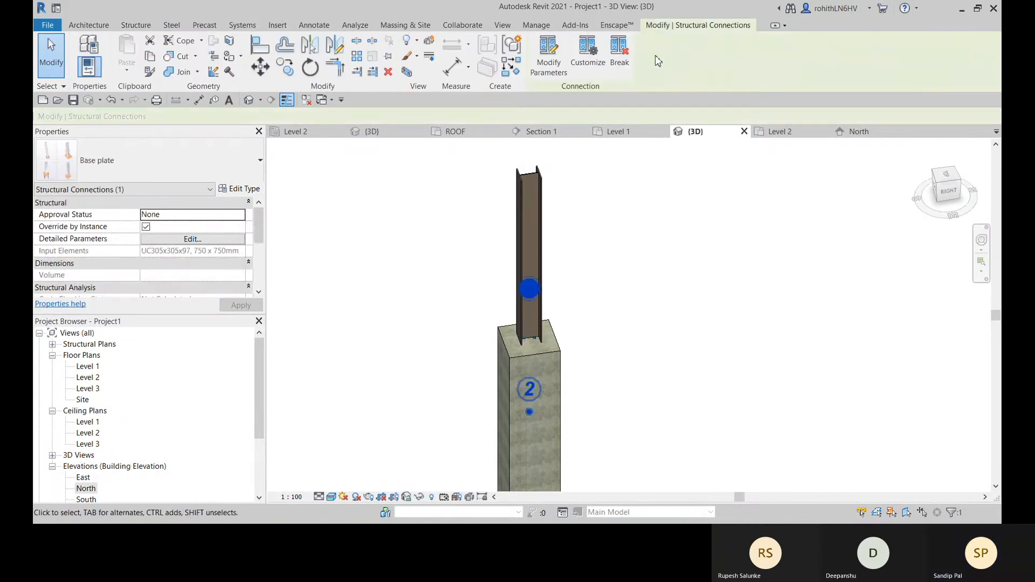
{"action": "left_click", "coordinate": [620, 63]}
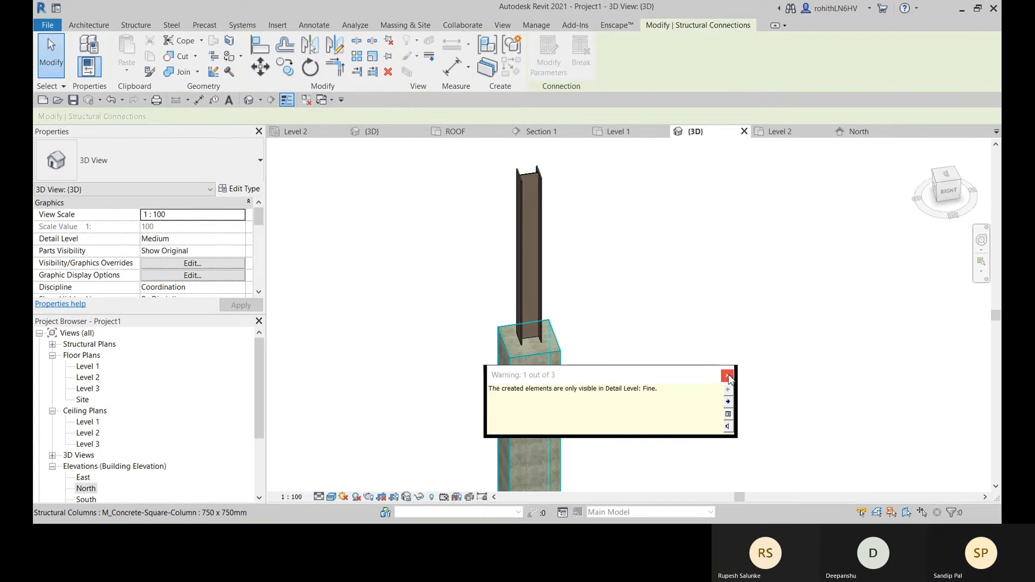
{"action": "left_click", "coordinate": [609, 306]}
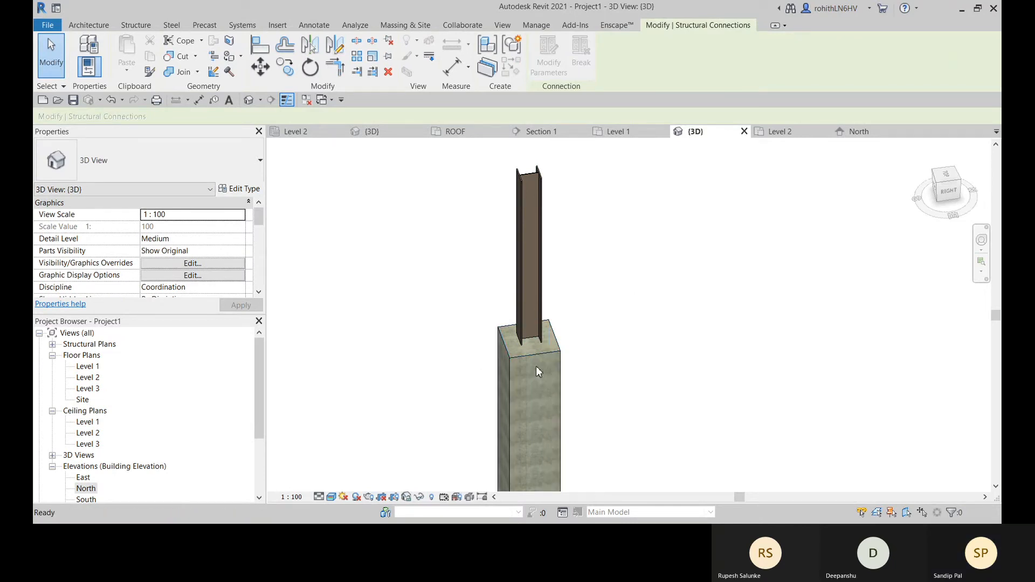
{"action": "key", "text": "ctrl+z"}
Step: Set the 3D view's detail level to Fine to display the base plate
{"action": "left_click", "coordinate": [318, 498]}
{"action": "left_click", "coordinate": [332, 485]}
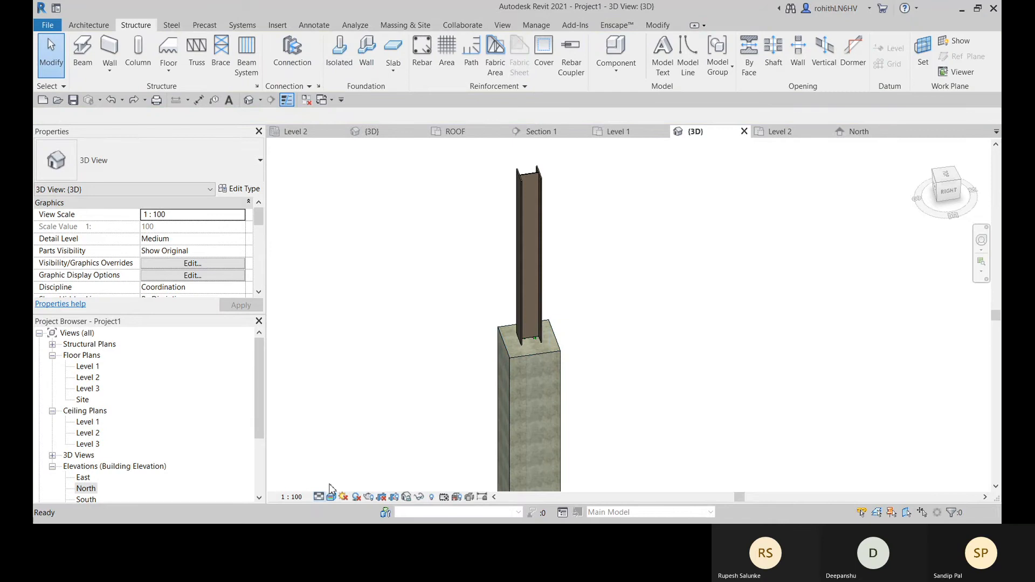
{"action": "scroll", "coordinate": [553, 347], "scroll_direction": "up", "scroll_amount": 3}
{"action": "scroll", "coordinate": [513, 351], "scroll_direction": "up", "scroll_amount": 1}
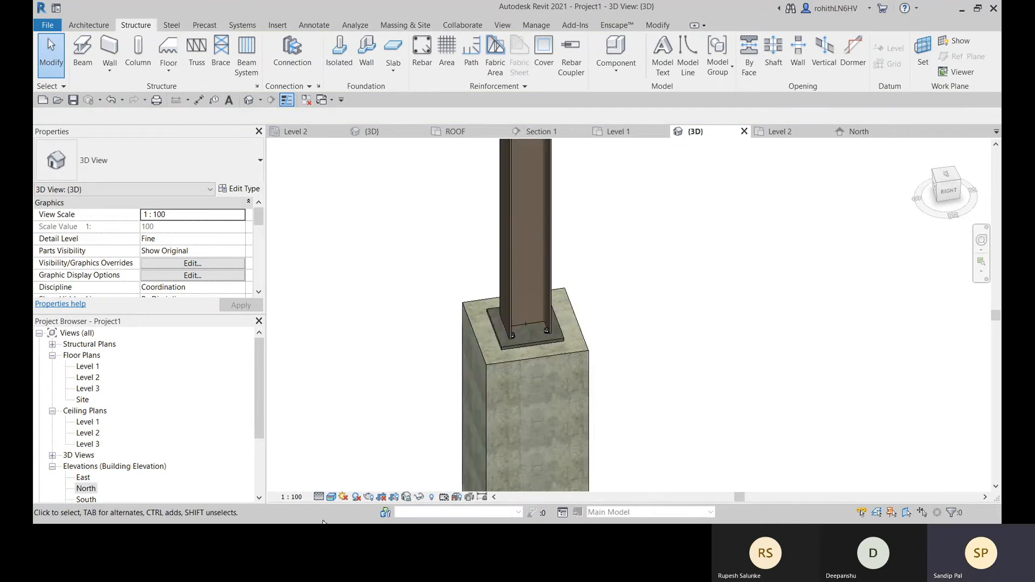
{"action": "middle_click_drag", "start_coordinate": [588, 362], "coordinate": [594, 290]}
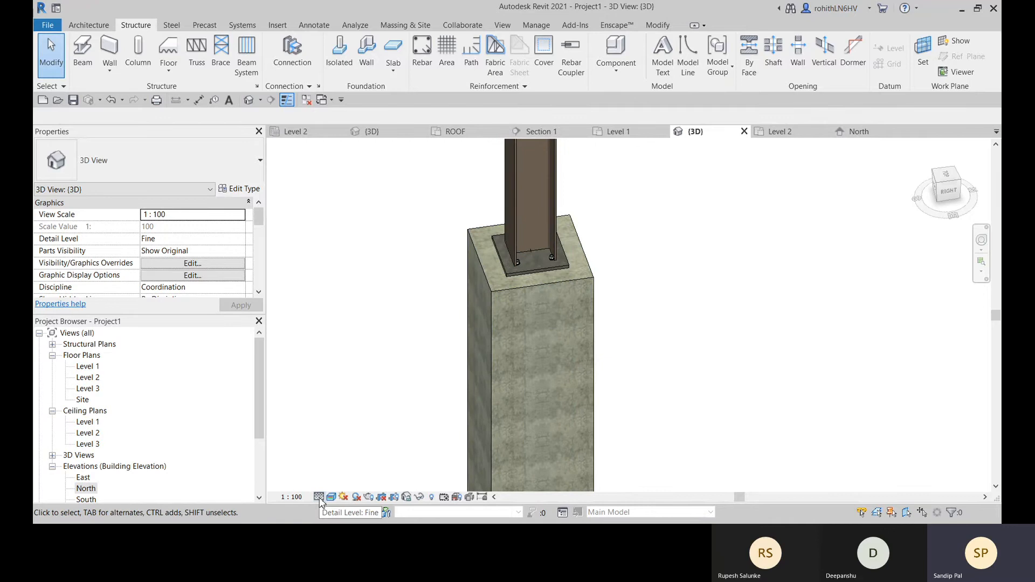
Step: Examine the base plate and its anchor bolts at the foot of the steel column from several angles
{"action": "middle_click_drag", "start_coordinate": [608, 335], "coordinate": [436, 336], "text": "shift"}
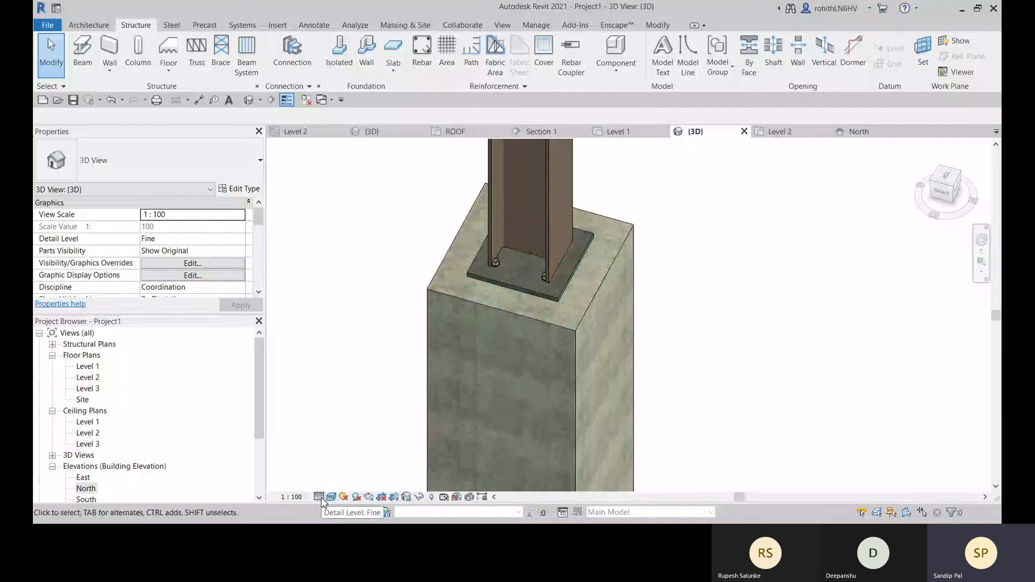
{"action": "scroll", "coordinate": [485, 280], "scroll_direction": "up", "scroll_amount": 2}
{"action": "scroll", "coordinate": [494, 272], "scroll_direction": "up", "scroll_amount": 2}
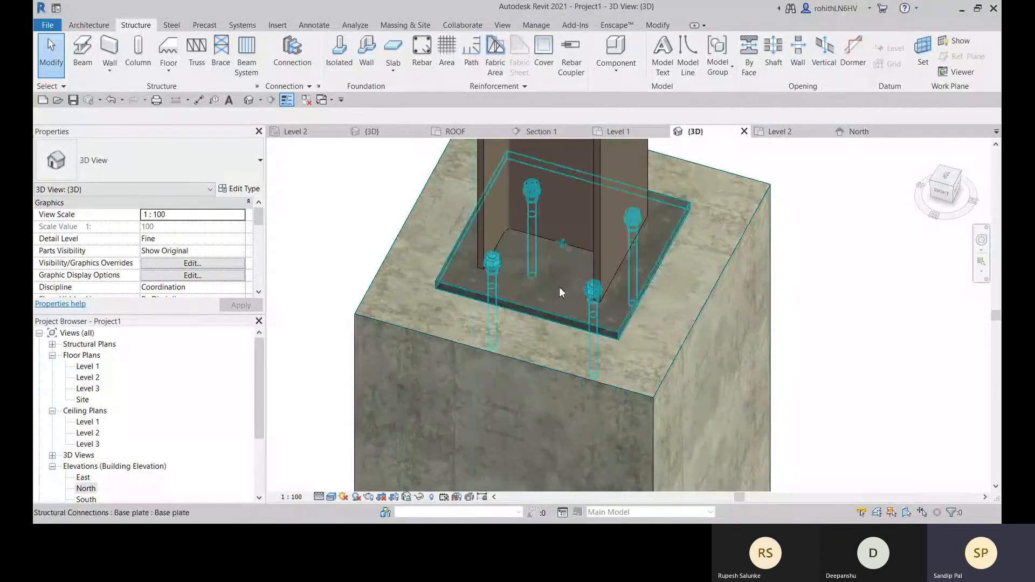
{"action": "middle_click_drag", "start_coordinate": [559, 287], "coordinate": [528, 311]}
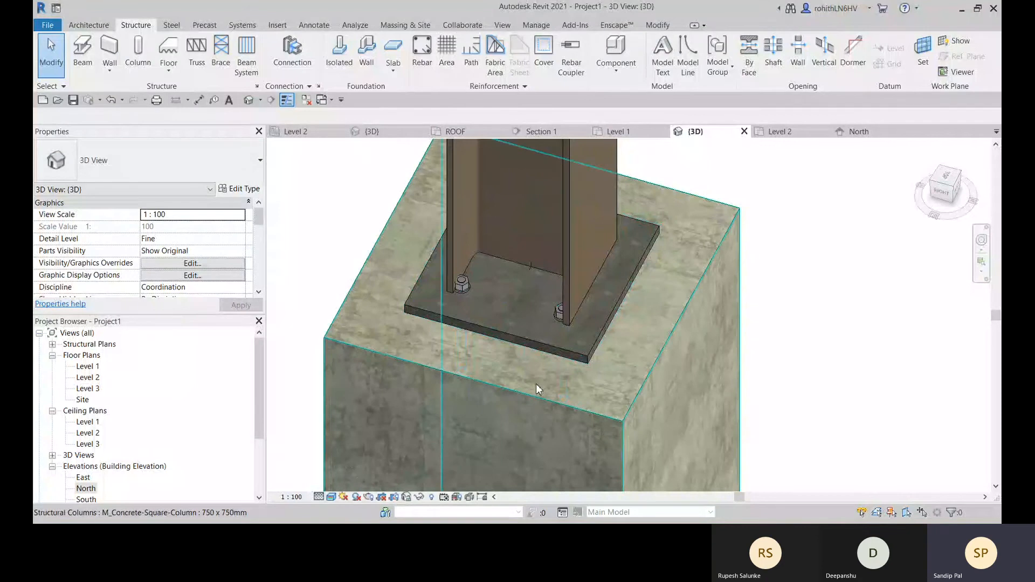
{"action": "scroll", "coordinate": [485, 345], "scroll_direction": "up", "scroll_amount": 2}
{"action": "middle_click_drag", "start_coordinate": [450, 372], "coordinate": [469, 367], "text": "shift"}
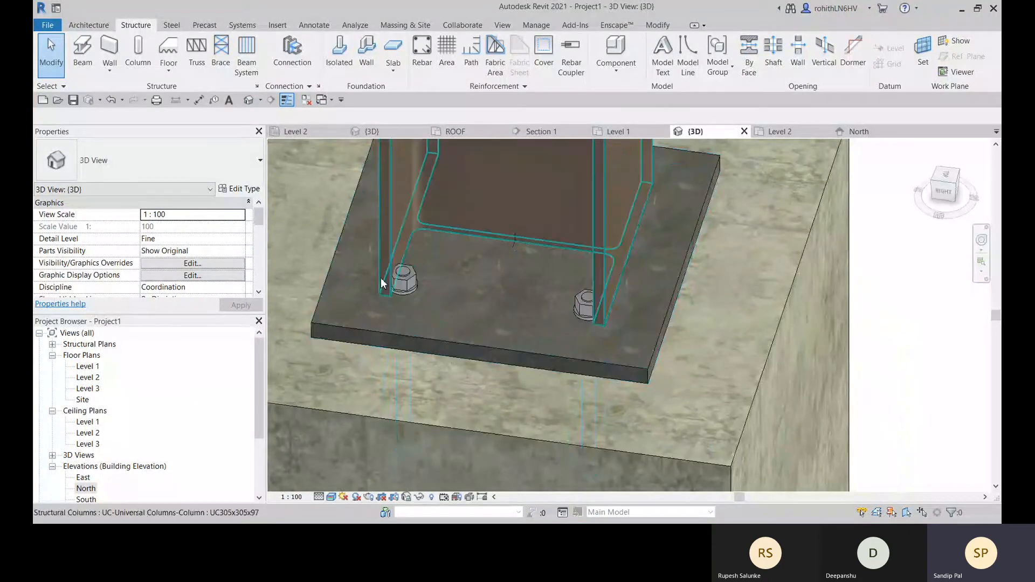
{"action": "scroll", "coordinate": [441, 296], "scroll_direction": "down", "scroll_amount": 3}
{"action": "scroll", "coordinate": [441, 295], "scroll_direction": "down", "scroll_amount": 2}
{"action": "middle_click_drag", "start_coordinate": [585, 331], "coordinate": [684, 319], "text": "shift"}
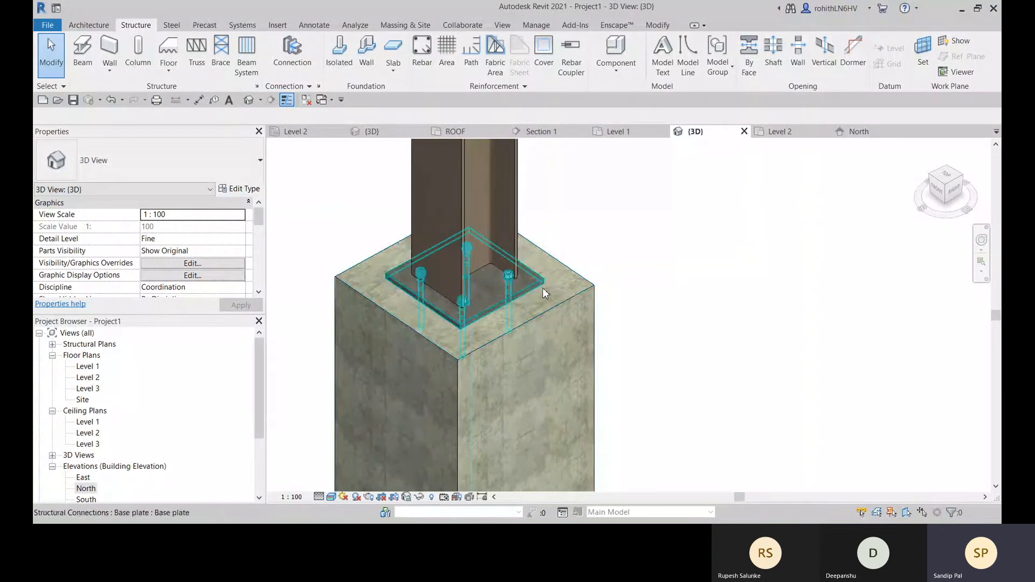
{"action": "middle_click_drag", "start_coordinate": [534, 299], "coordinate": [439, 302], "text": "shift"}
{"action": "left_click", "coordinate": [439, 299]}
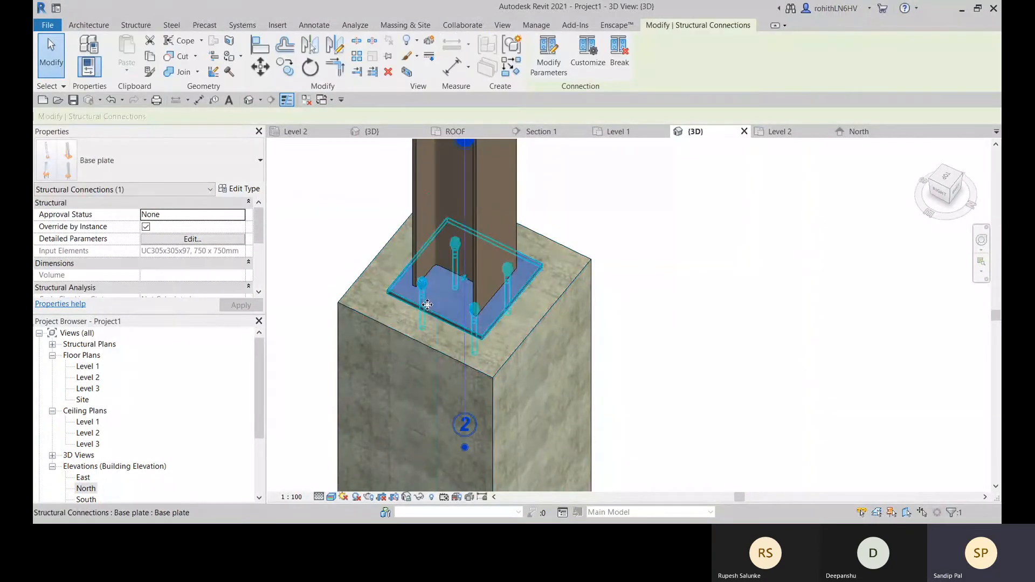
{"action": "left_click", "coordinate": [745, 238]}
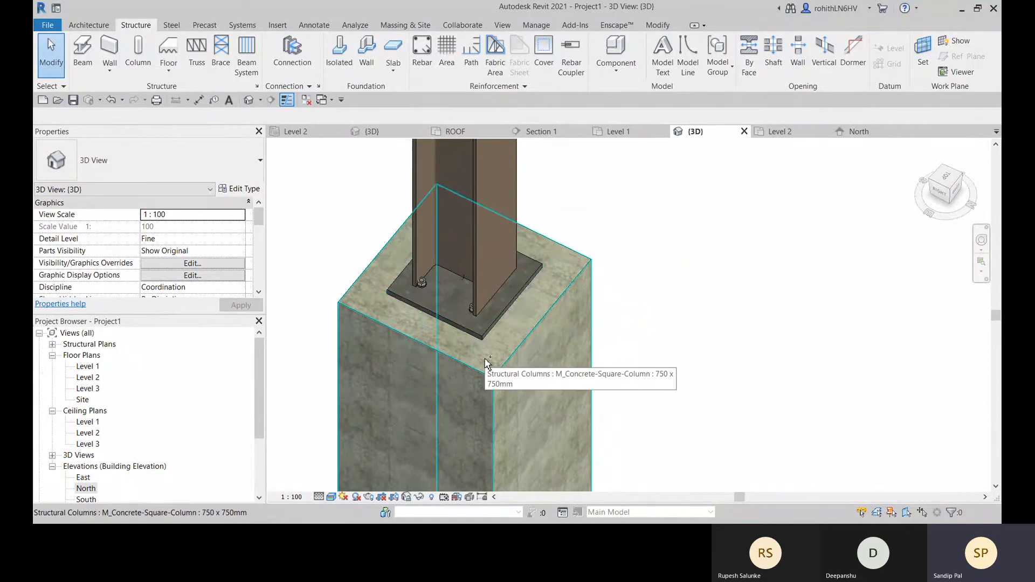
{"action": "left_click", "coordinate": [300, 71]}
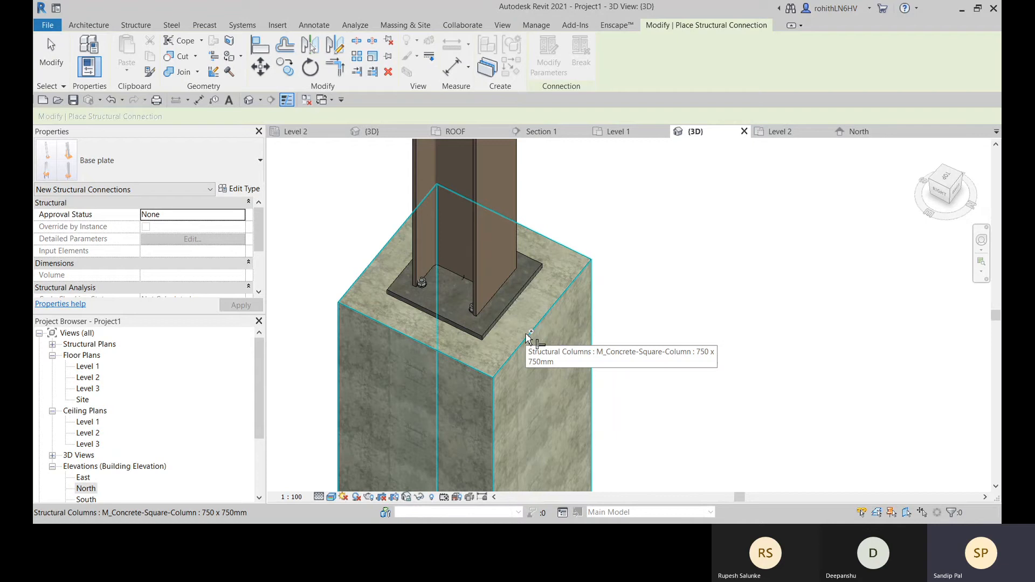
{"action": "left_click", "coordinate": [418, 310]}
{"action": "scroll", "coordinate": [410, 310], "scroll_direction": "up", "scroll_amount": 6}
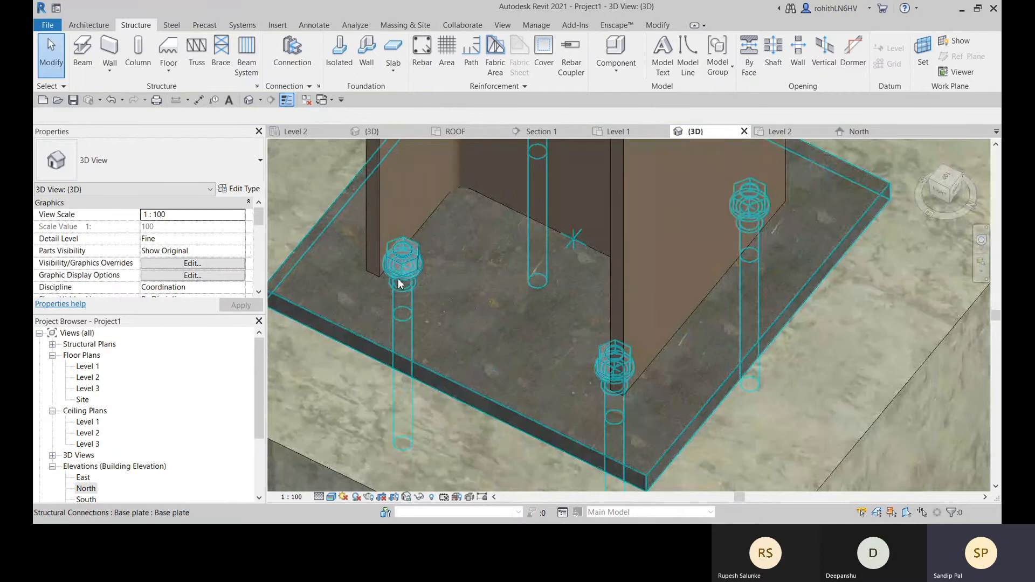
Step: Open the parameters of the Base plate connection at the foot of the steel column for modification
{"action": "scroll", "coordinate": [432, 297], "scroll_direction": "down", "scroll_amount": 3}
{"action": "scroll", "coordinate": [463, 306], "scroll_direction": "up", "scroll_amount": 2}
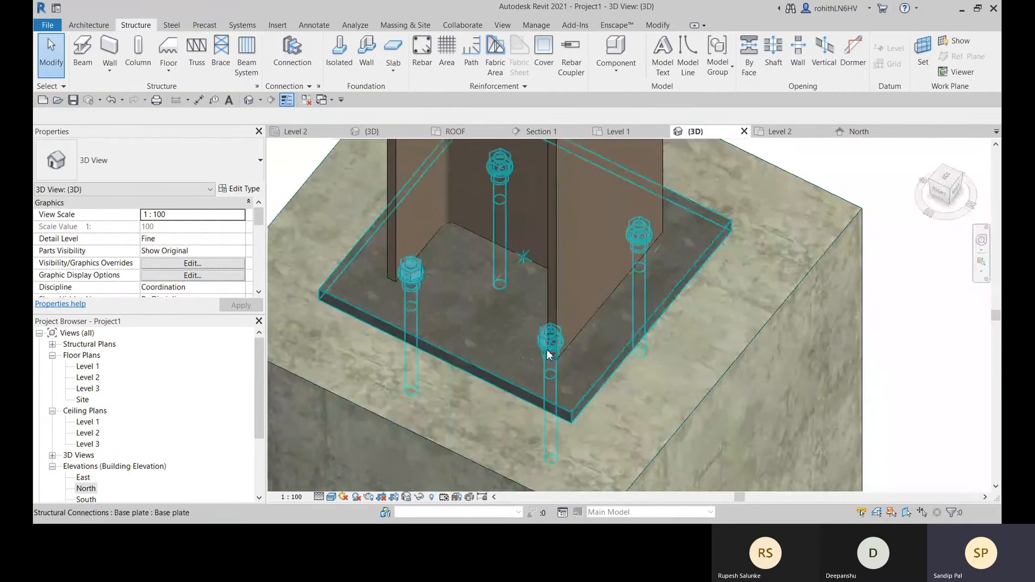
{"action": "scroll", "coordinate": [548, 353], "scroll_direction": "down", "scroll_amount": 4}
{"action": "middle_click_drag", "start_coordinate": [537, 361], "coordinate": [576, 361], "text": "shift"}
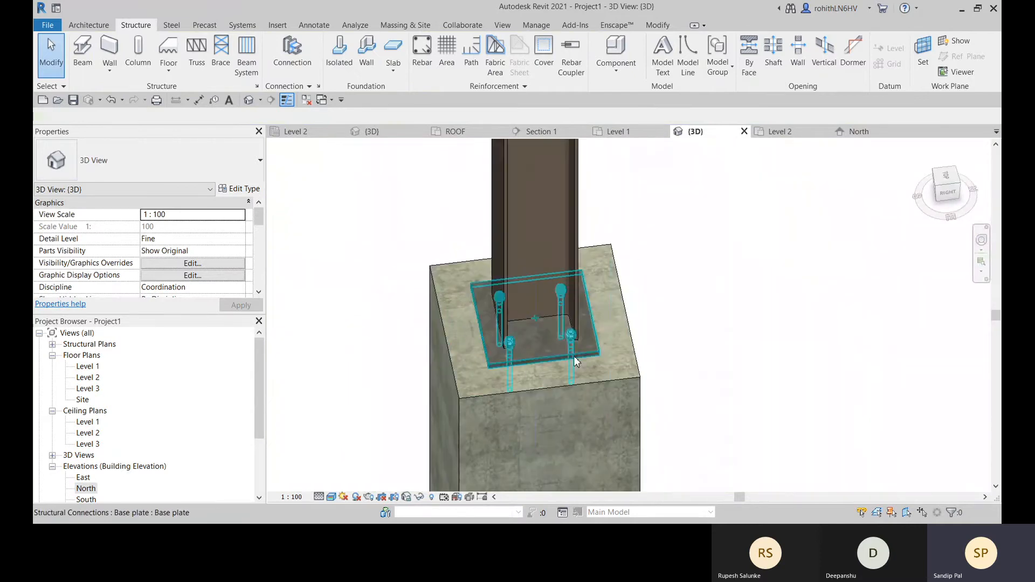
{"action": "left_click", "coordinate": [575, 358]}
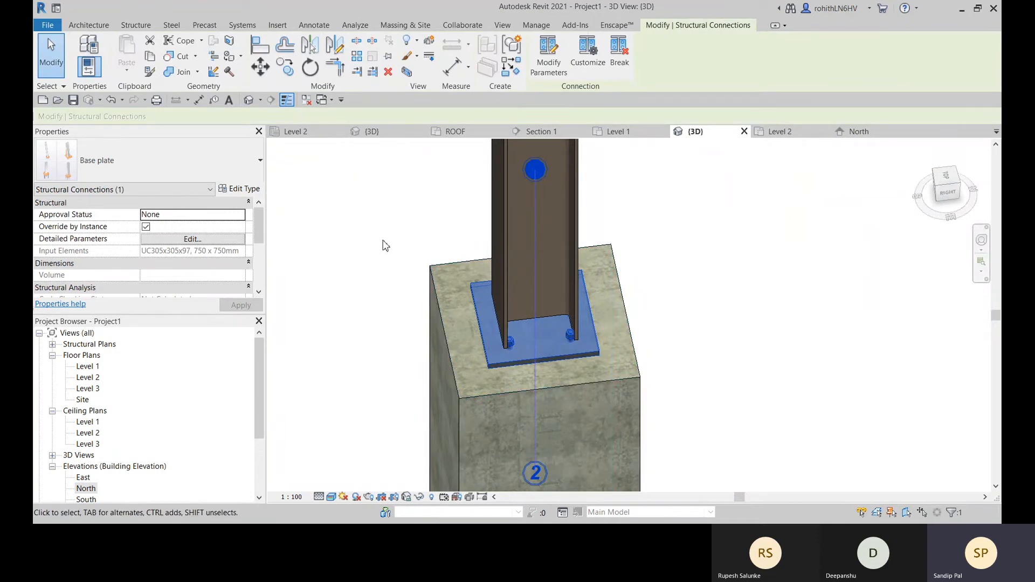
{"action": "left_click", "coordinate": [549, 65]}
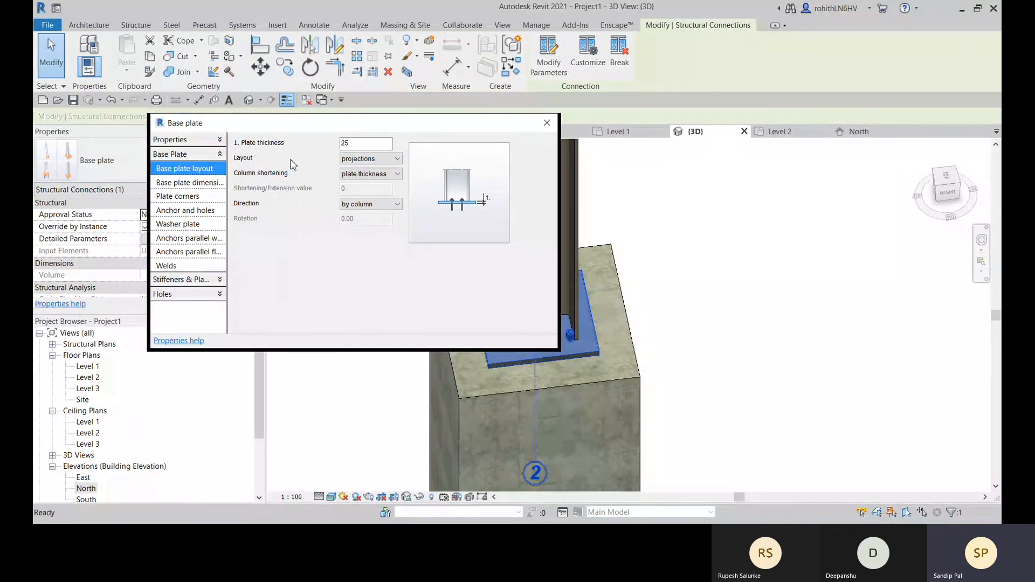
Step: Try the total layout for the base plate, and return the layout to projections
{"action": "left_click", "coordinate": [369, 159]}
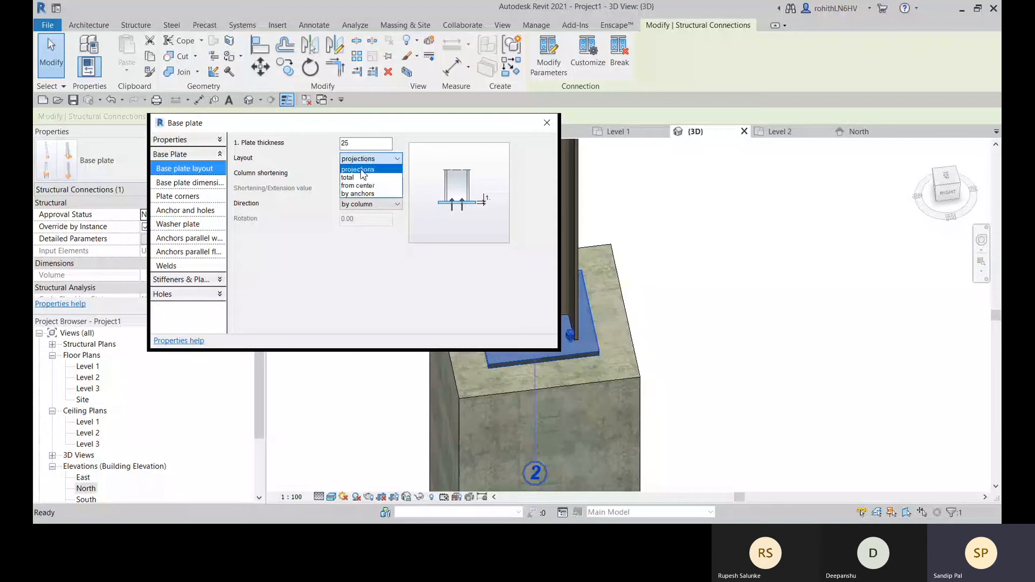
{"action": "left_click", "coordinate": [358, 178]}
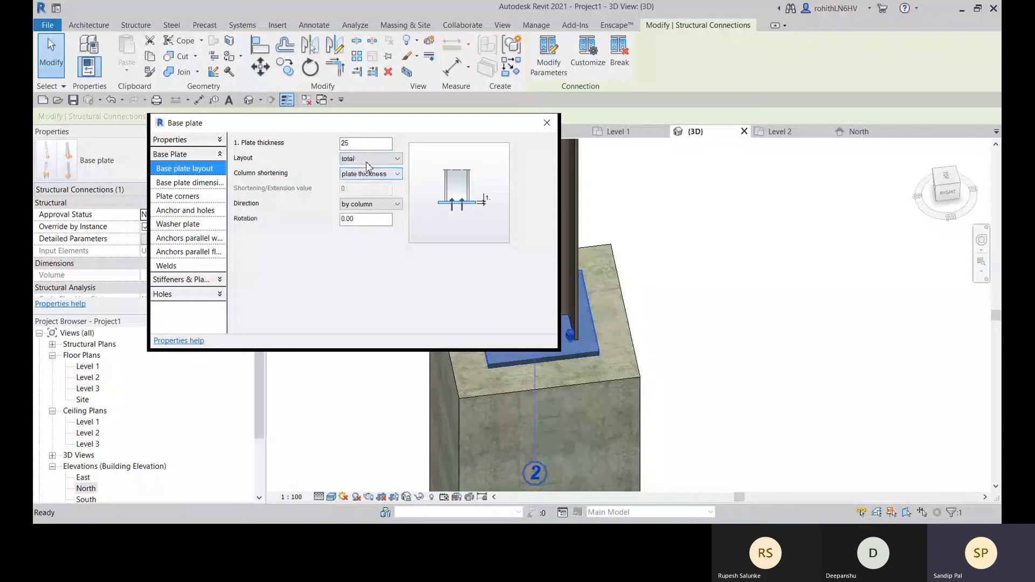
{"action": "left_click", "coordinate": [367, 160]}
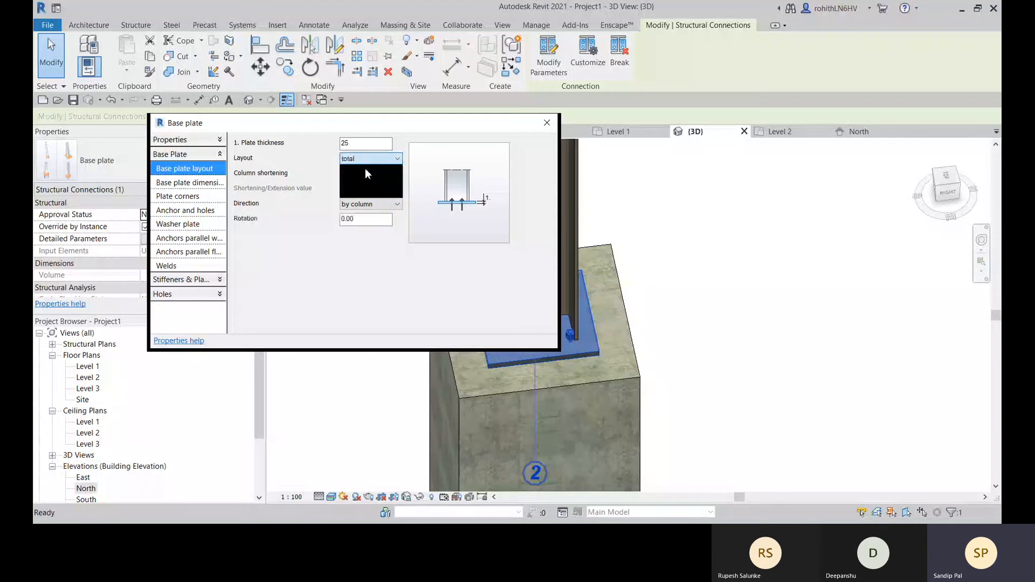
{"action": "left_click", "coordinate": [365, 168]}
Step: Enlarge the base plate by setting Projection 1 to 100 with all projections equal
{"action": "left_click", "coordinate": [191, 183]}
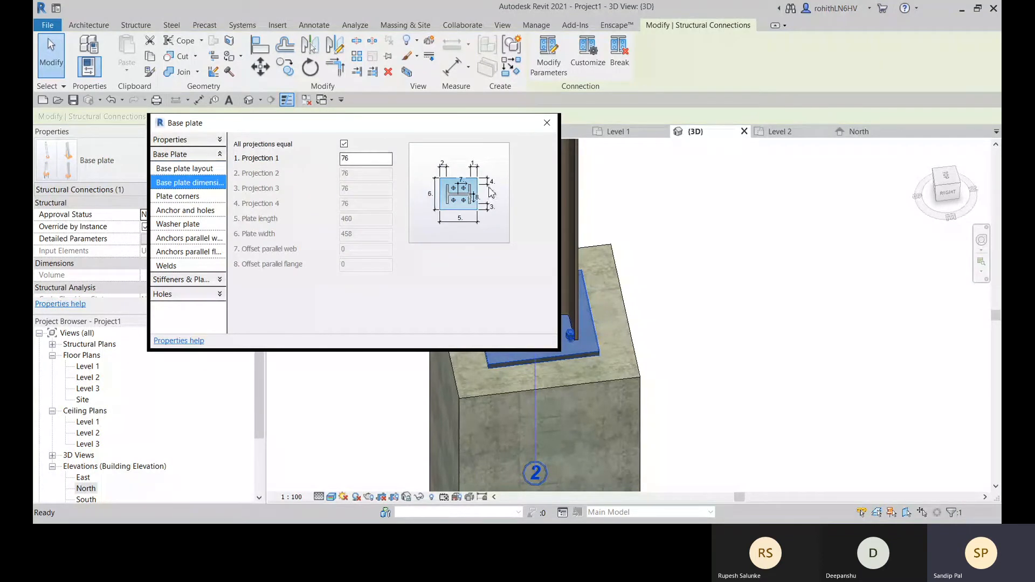
{"action": "left_click", "coordinate": [356, 160]}
{"action": "left_click_drag", "start_coordinate": [354, 159], "coordinate": [335, 159]}
{"action": "type", "text": "100"}
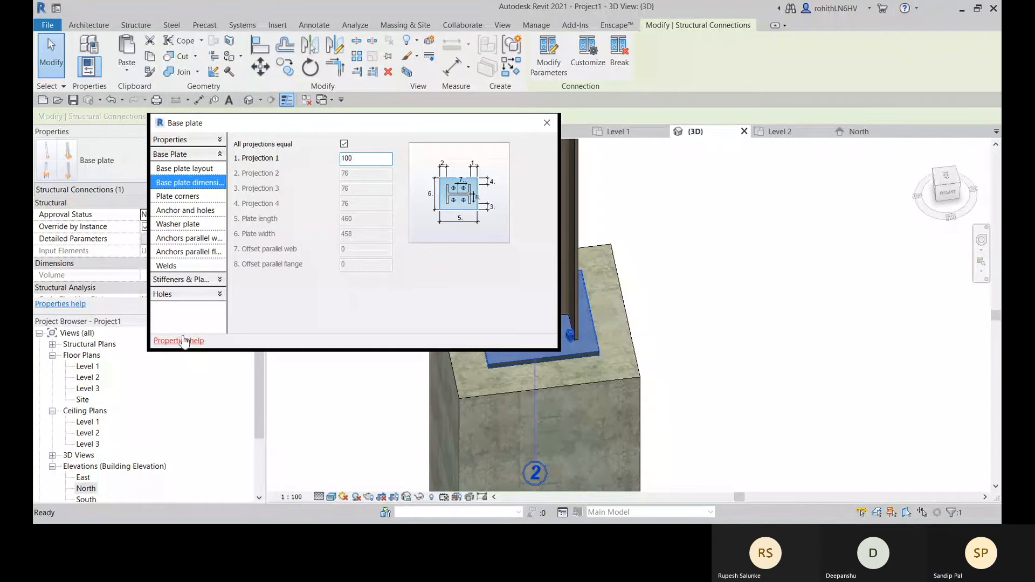
{"action": "left_click", "coordinate": [187, 200]}
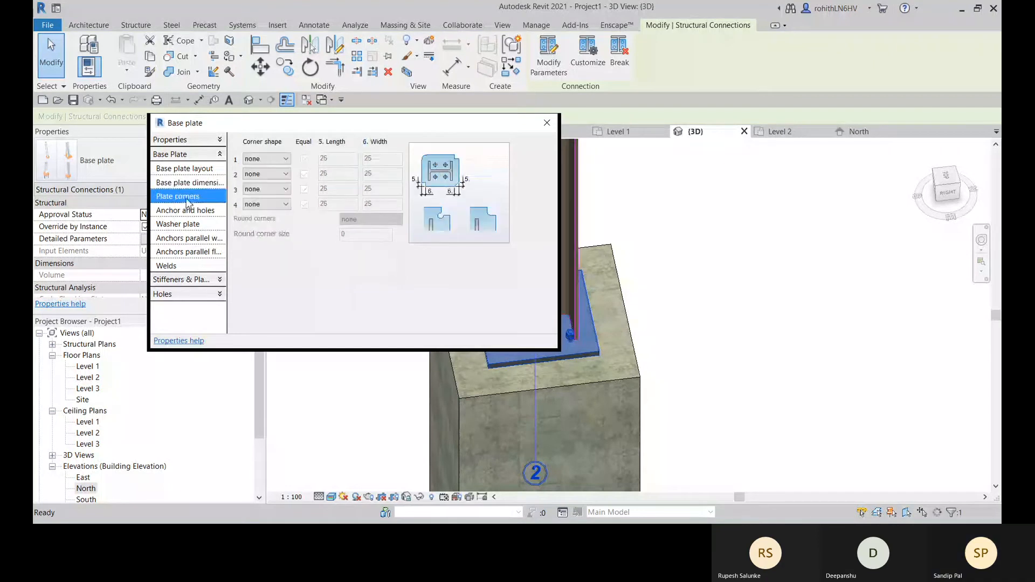
Step: Try unequal projections for the base plate, and restore the equal projections option
{"action": "left_click", "coordinate": [211, 183]}
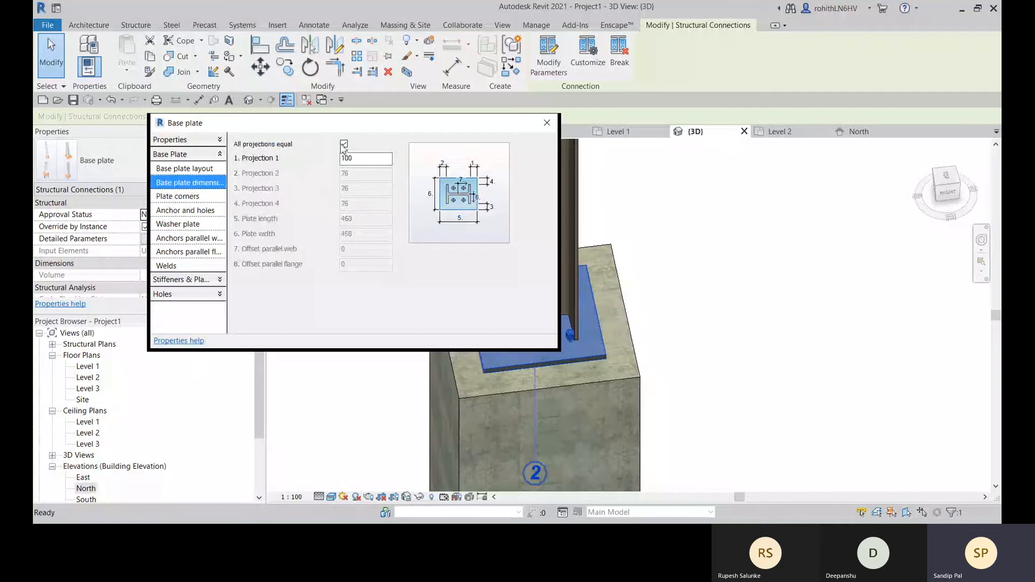
{"action": "left_click", "coordinate": [351, 158]}
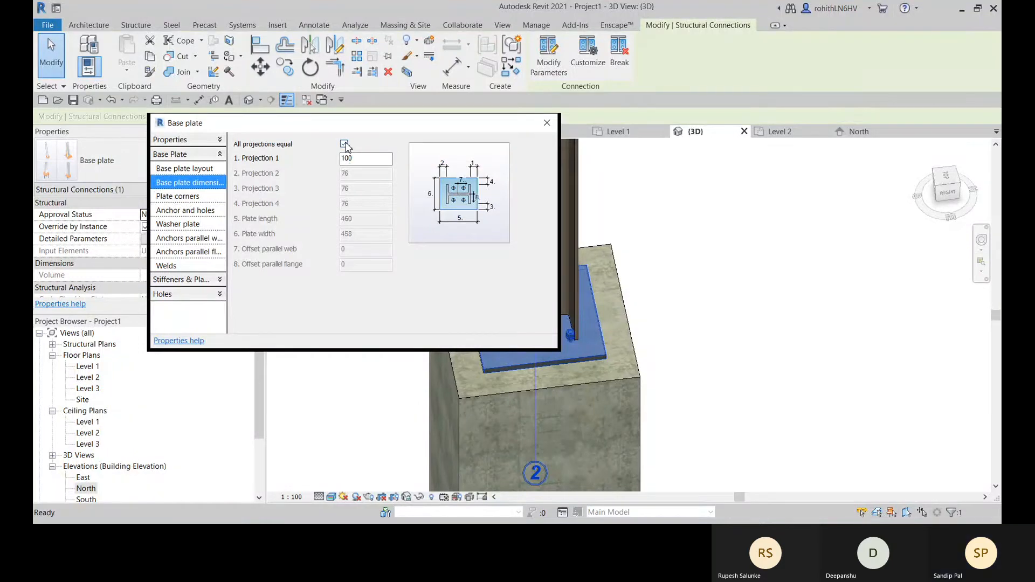
{"action": "left_click", "coordinate": [345, 144]}
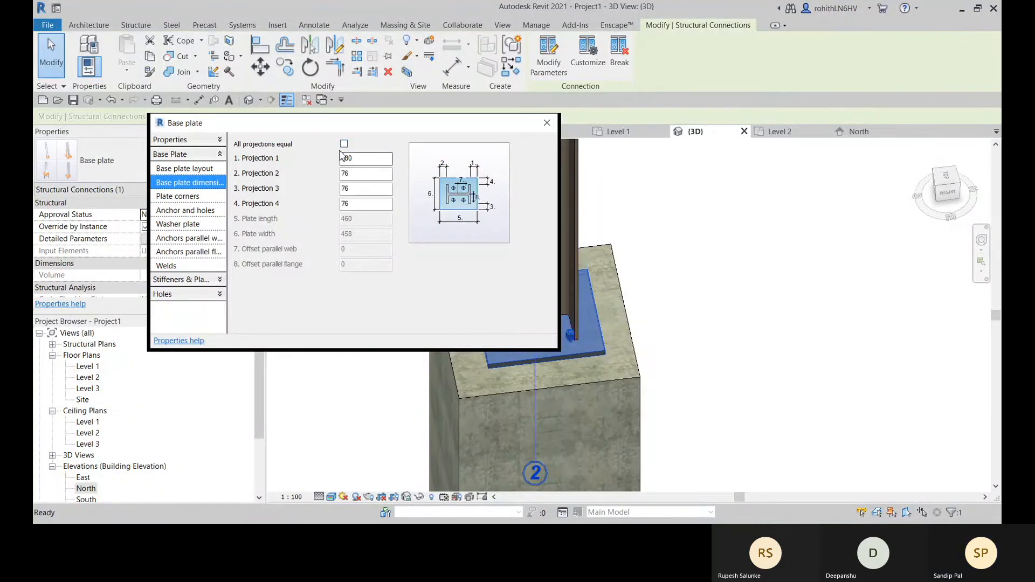
{"action": "left_click", "coordinate": [344, 144]}
{"action": "left_click", "coordinate": [344, 144]}
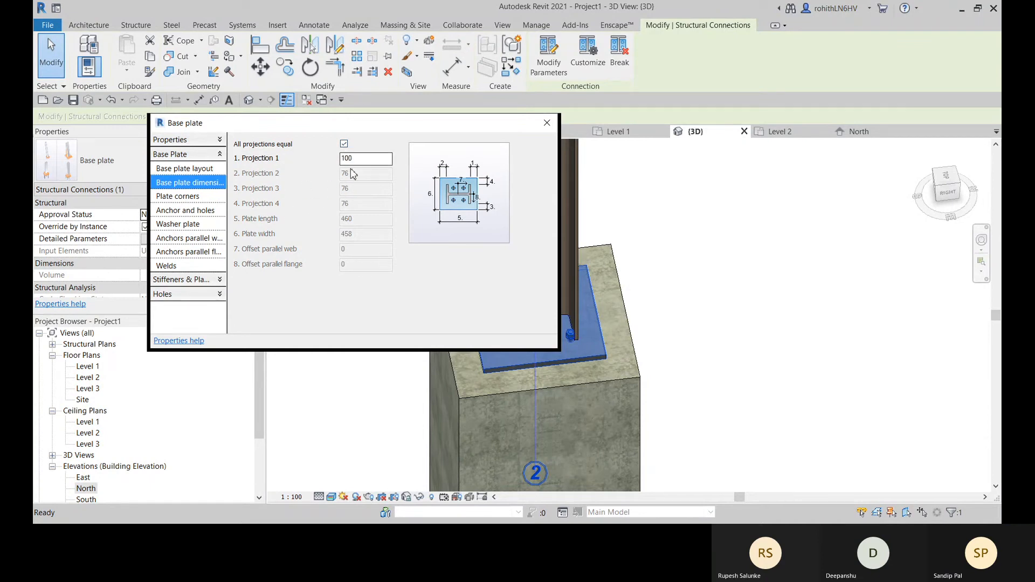
Step: Try a fillet shape on base plate corner 1 and a convex shape on corner 4
{"action": "left_click", "coordinate": [190, 198]}
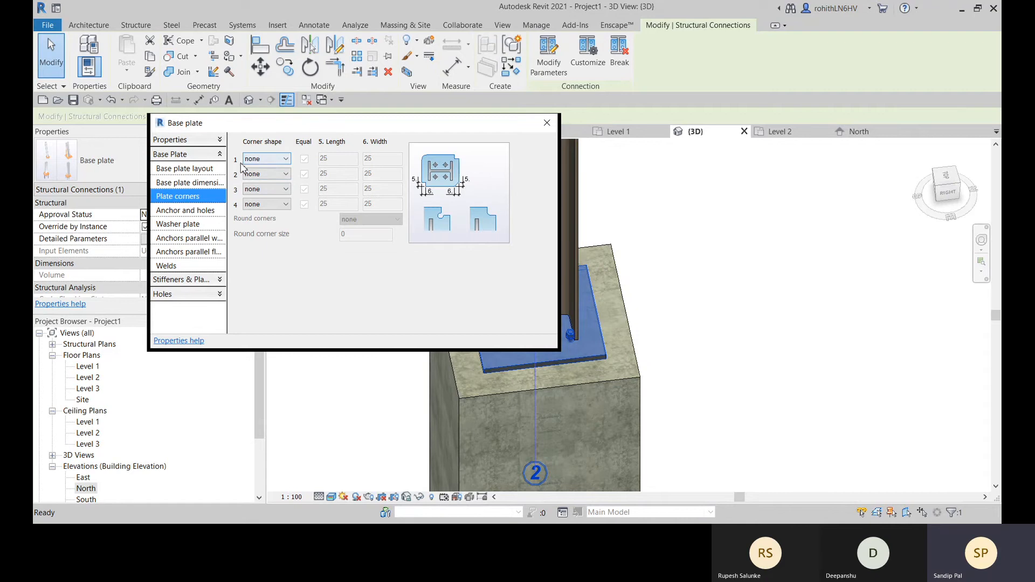
{"action": "left_click", "coordinate": [273, 159]}
{"action": "left_click", "coordinate": [267, 178]}
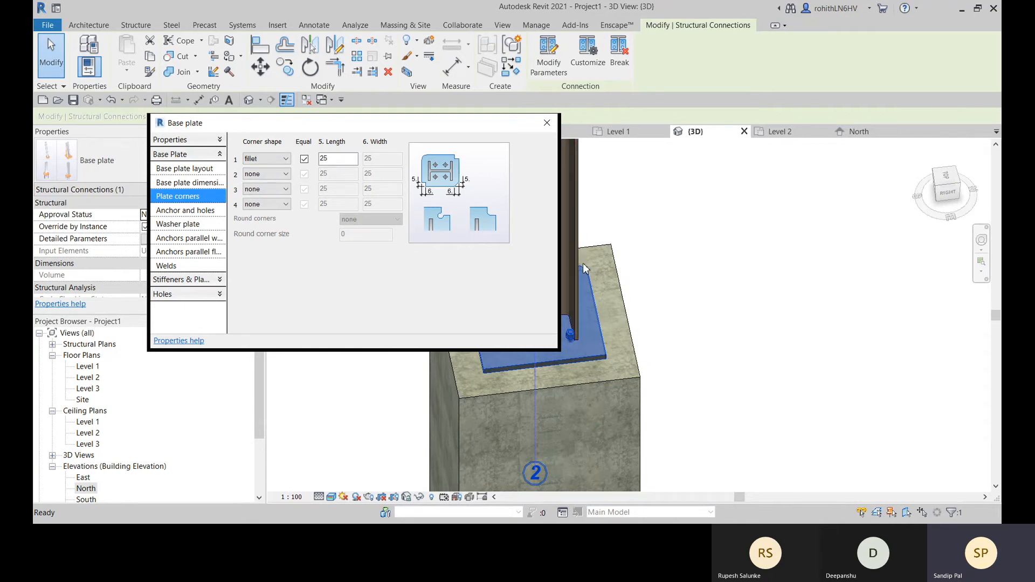
{"action": "left_click", "coordinate": [276, 205]}
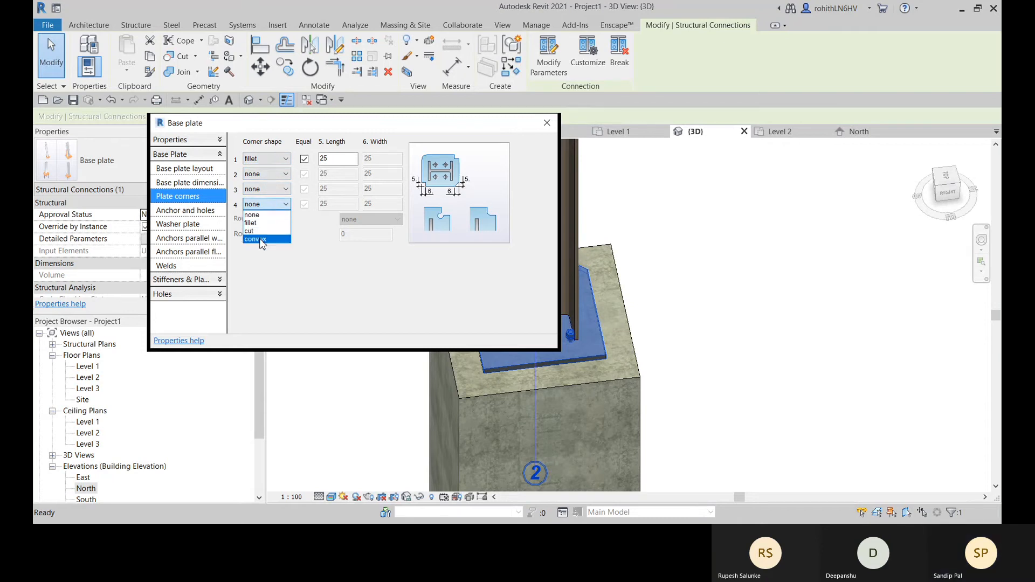
{"action": "left_click", "coordinate": [264, 242]}
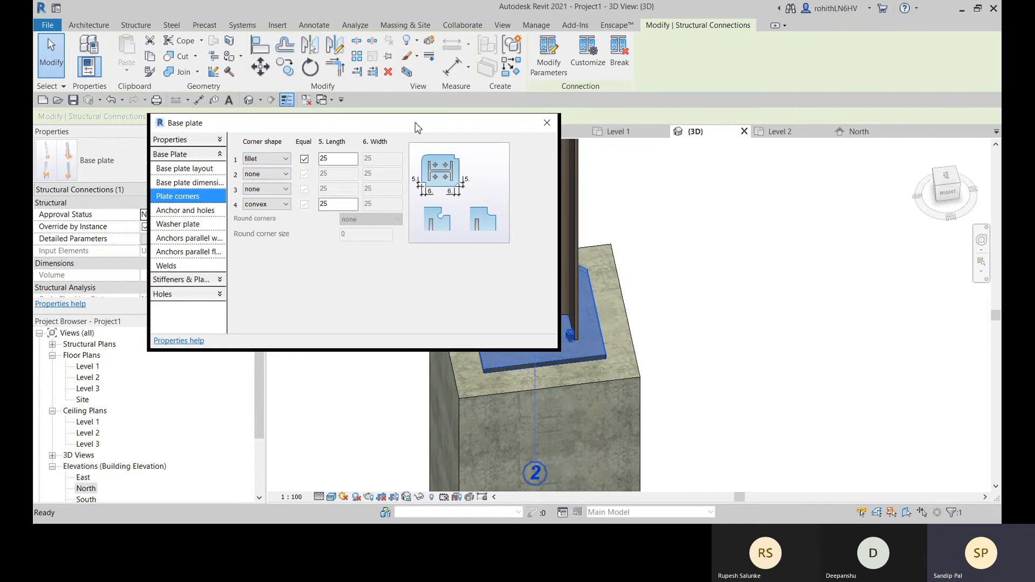
{"action": "left_click_drag", "start_coordinate": [415, 127], "coordinate": [232, 136]}
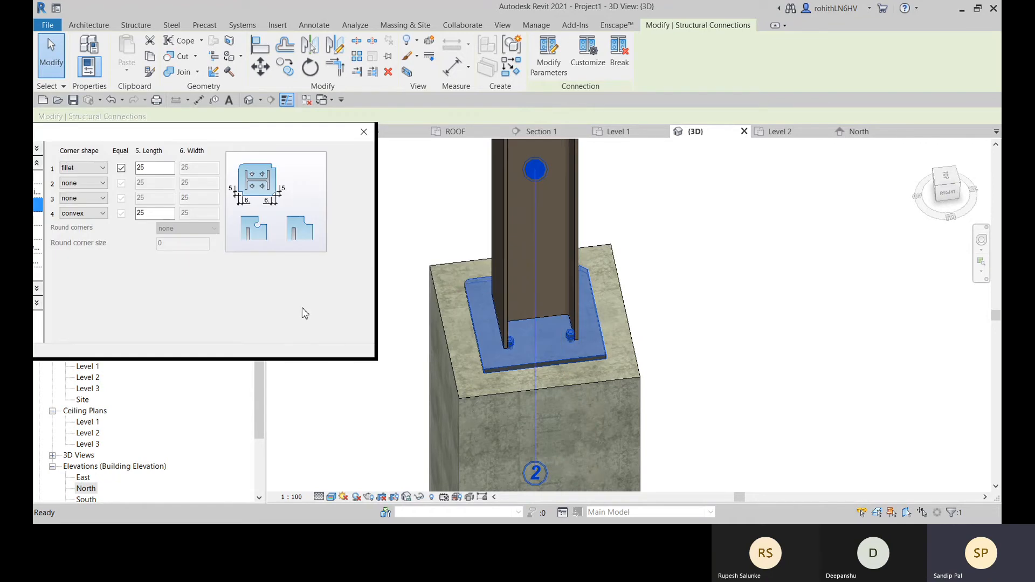
Step: Try the cut and fillet shapes on base plate corner 2, ending with cut
{"action": "left_click", "coordinate": [82, 213]}
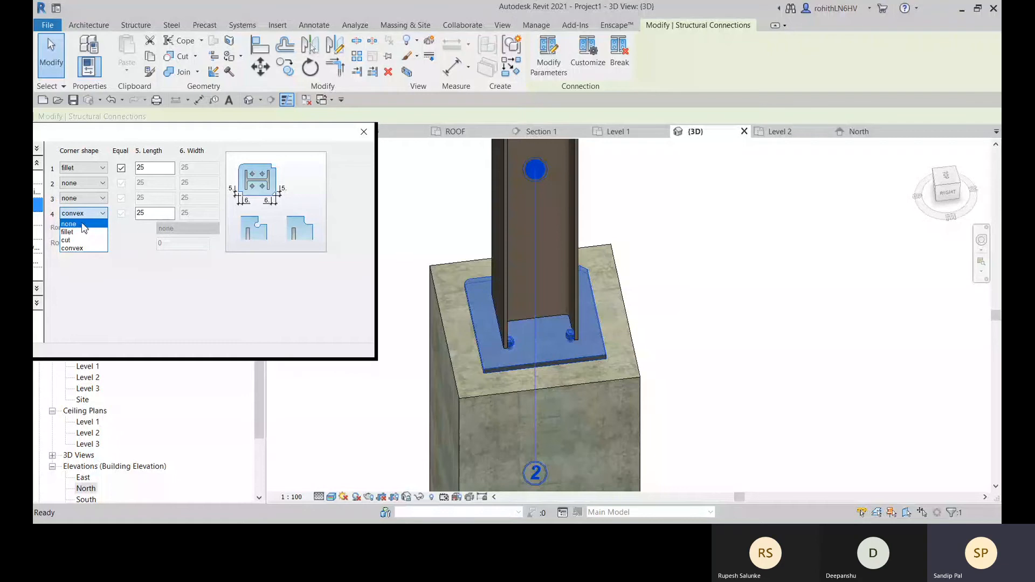
{"action": "left_click", "coordinate": [83, 224]}
{"action": "left_click", "coordinate": [84, 183]}
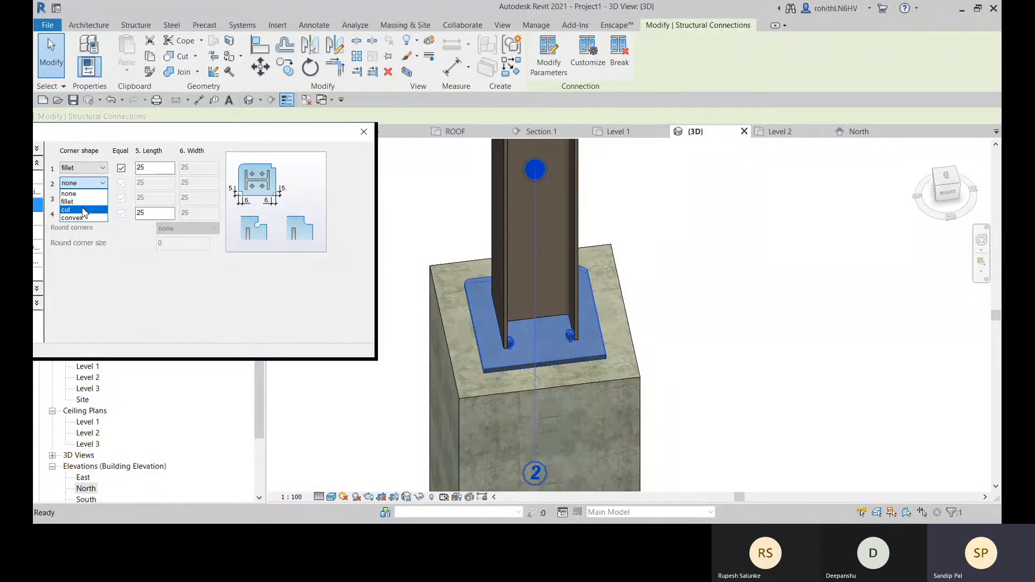
{"action": "left_click", "coordinate": [83, 209]}
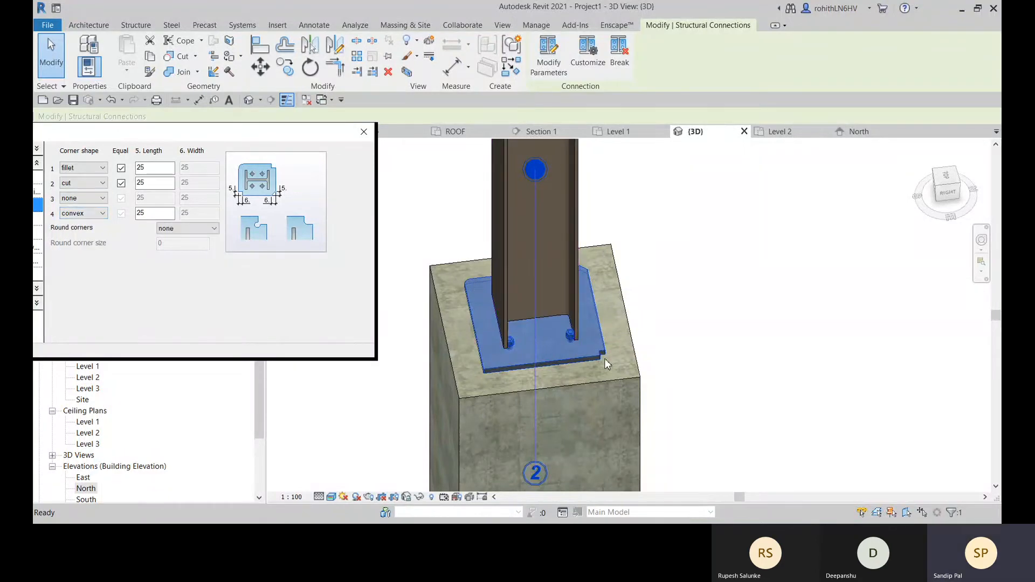
{"action": "left_click", "coordinate": [84, 183]}
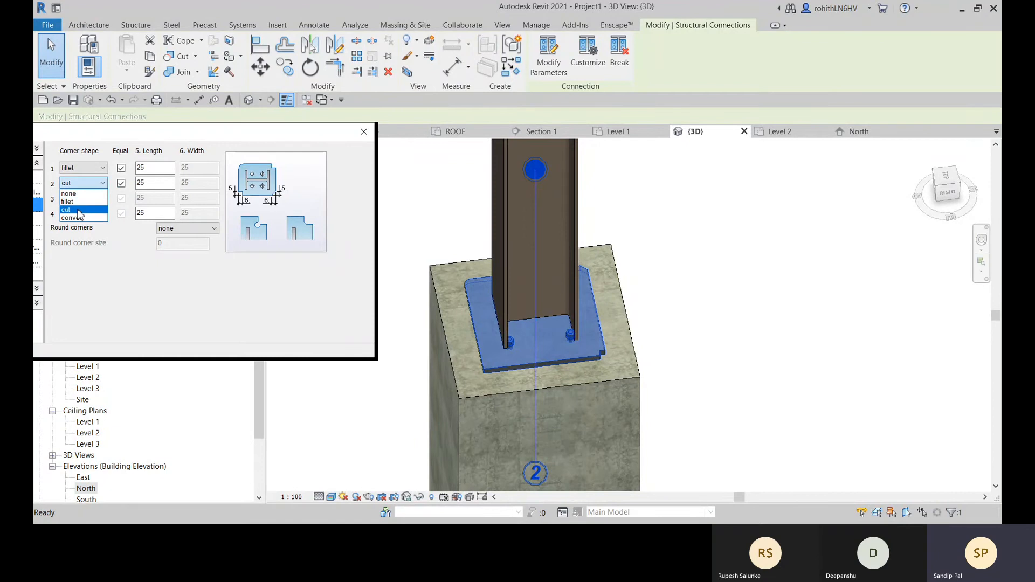
{"action": "left_click", "coordinate": [79, 203]}
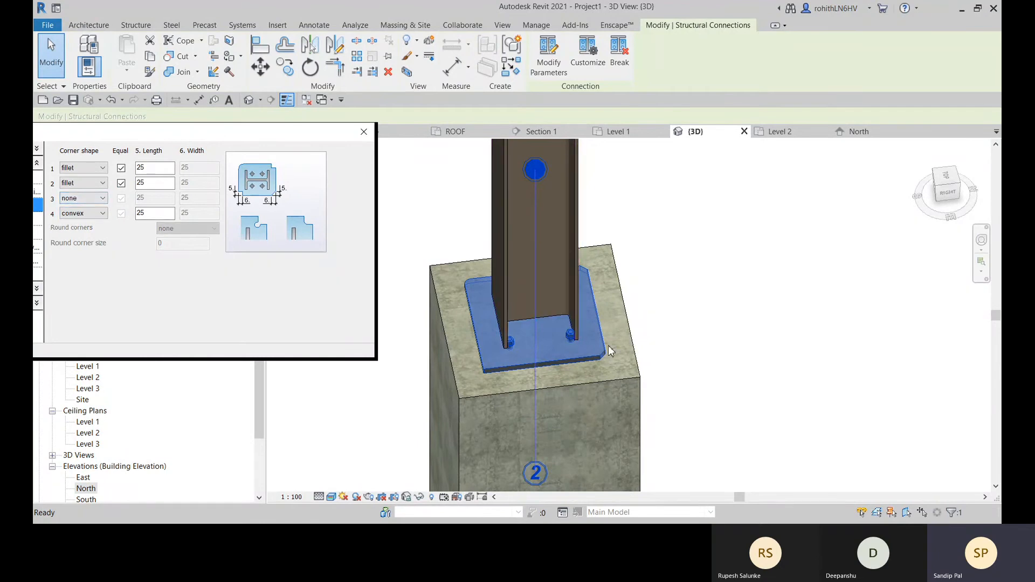
{"action": "left_click", "coordinate": [83, 183]}
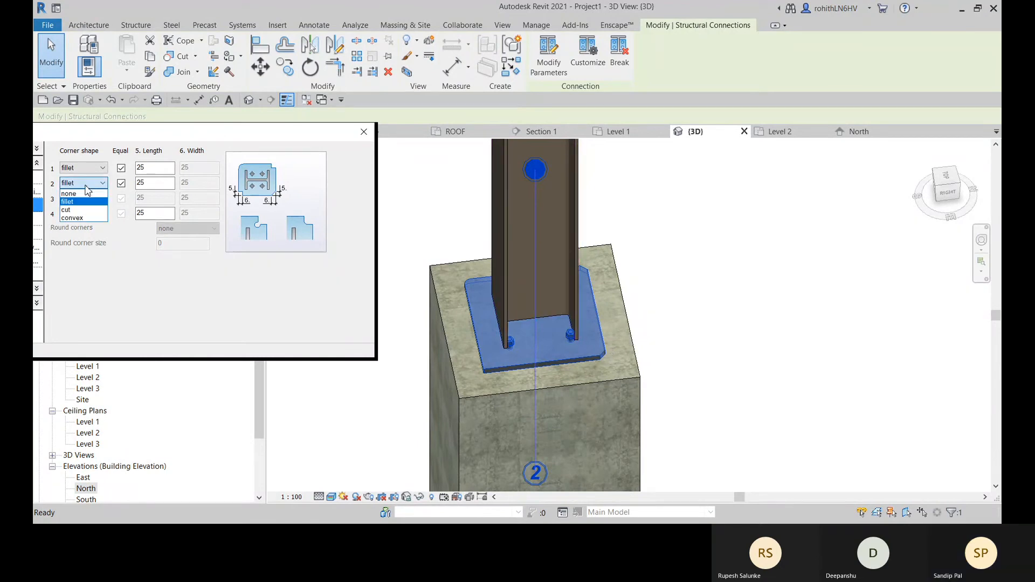
{"action": "left_click", "coordinate": [80, 218]}
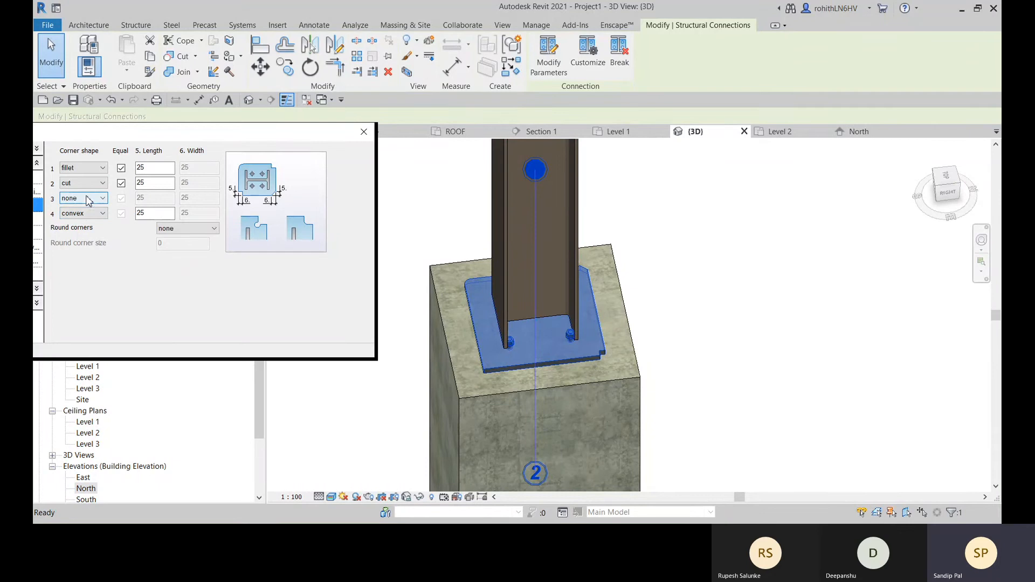
Step: Reset the shapes of base plate corners 1, 2 and 4 to none
{"action": "left_click", "coordinate": [83, 168]}
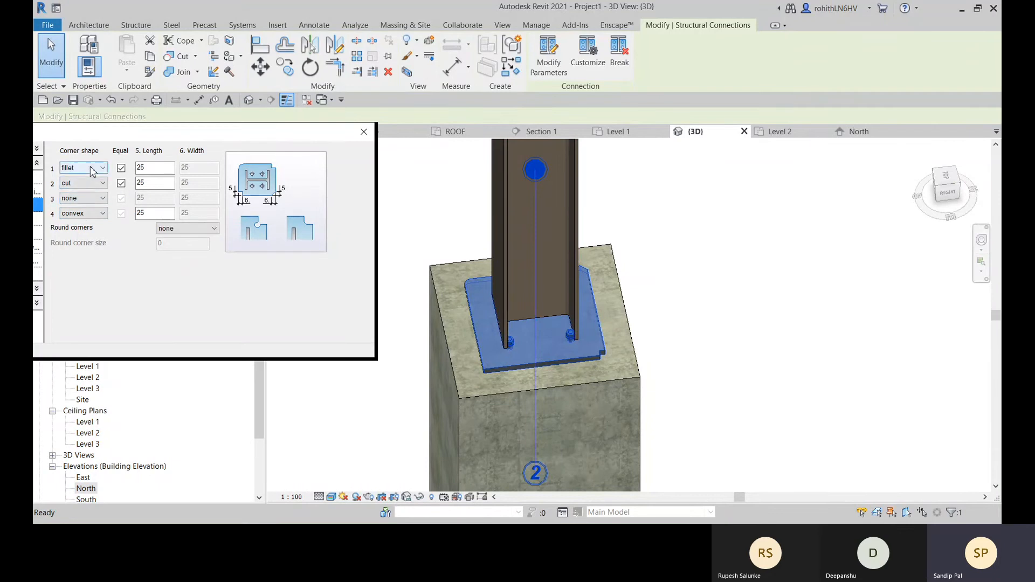
{"action": "left_click", "coordinate": [83, 177]}
{"action": "left_click", "coordinate": [83, 182]}
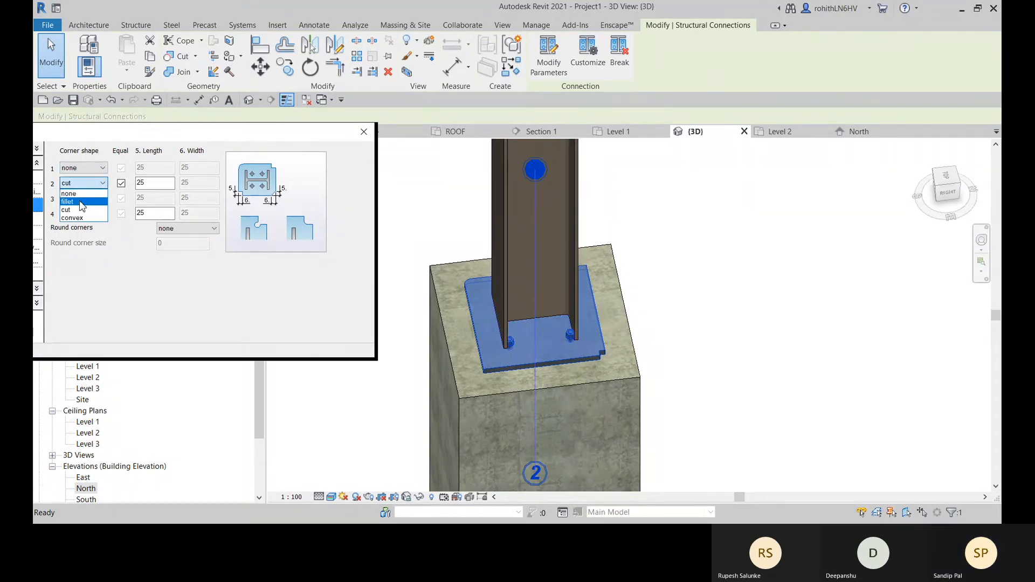
{"action": "left_click", "coordinate": [85, 198]}
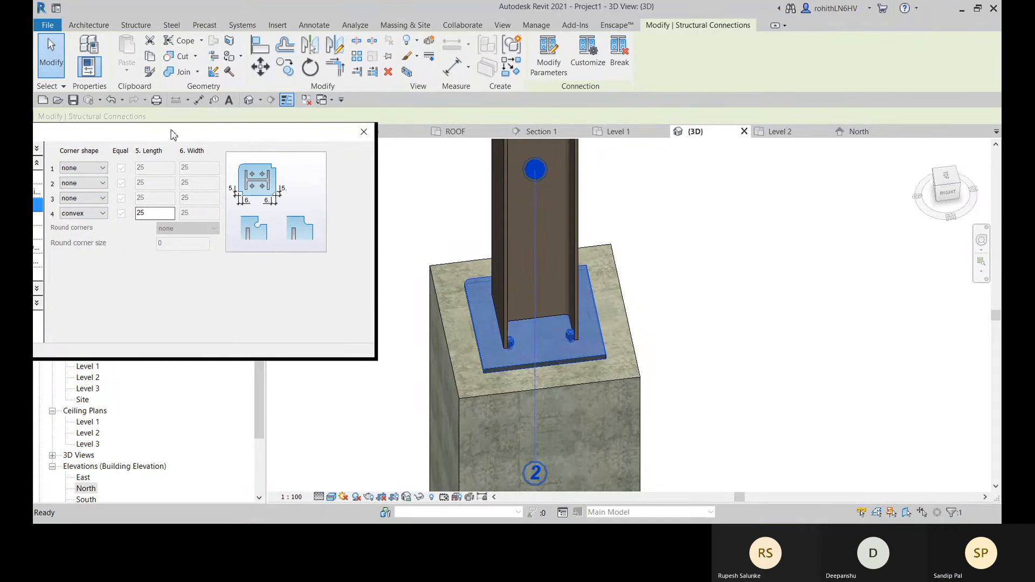
{"action": "left_click_drag", "start_coordinate": [173, 134], "coordinate": [177, 109]}
{"action": "left_click", "coordinate": [152, 187]}
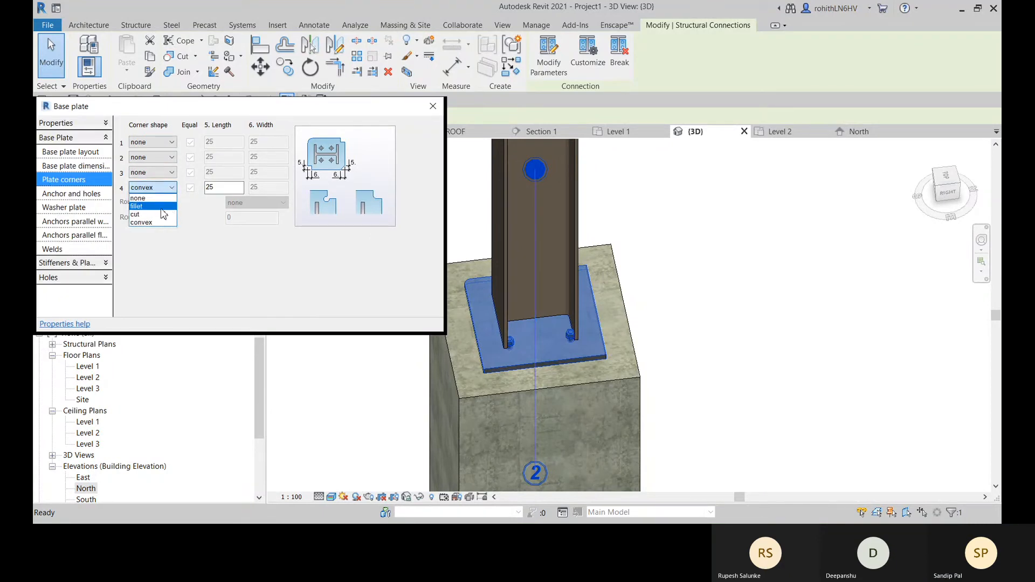
{"action": "left_click", "coordinate": [159, 203]}
Step: Check the anchor and hole settings, and try adding washer plates before turning them off again
{"action": "left_click", "coordinate": [89, 194]}
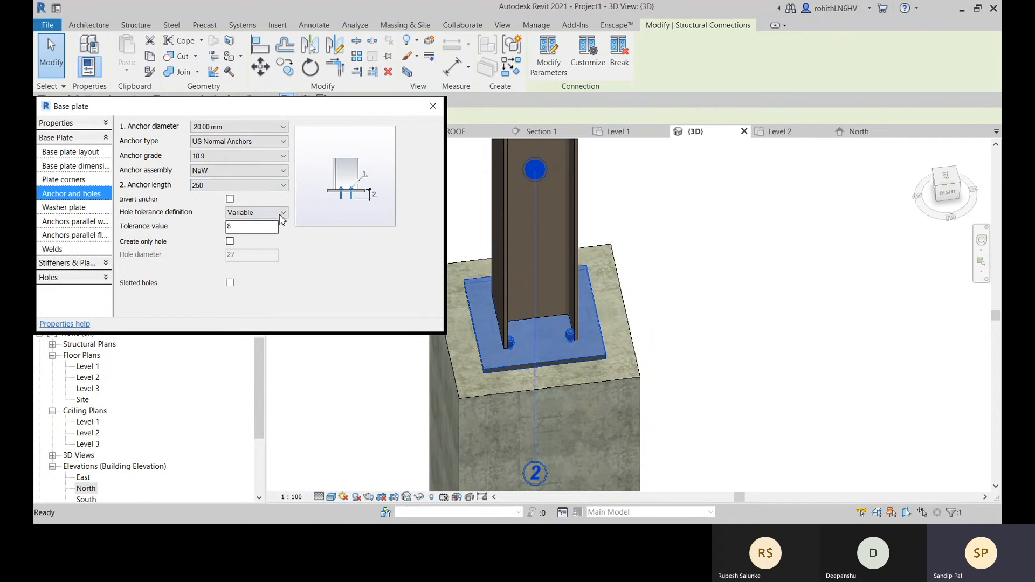
{"action": "left_click", "coordinate": [65, 208]}
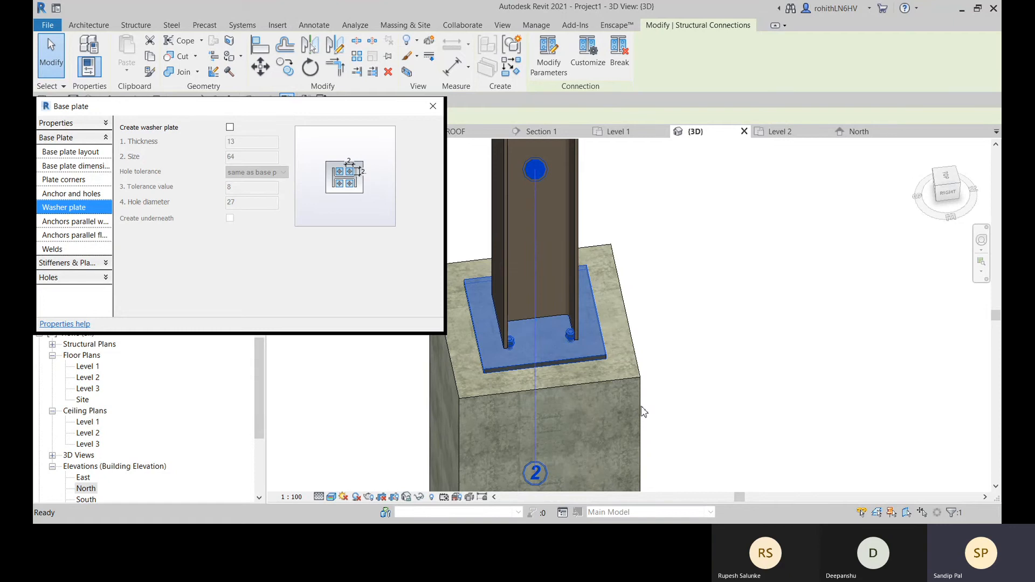
{"action": "left_click", "coordinate": [231, 128]}
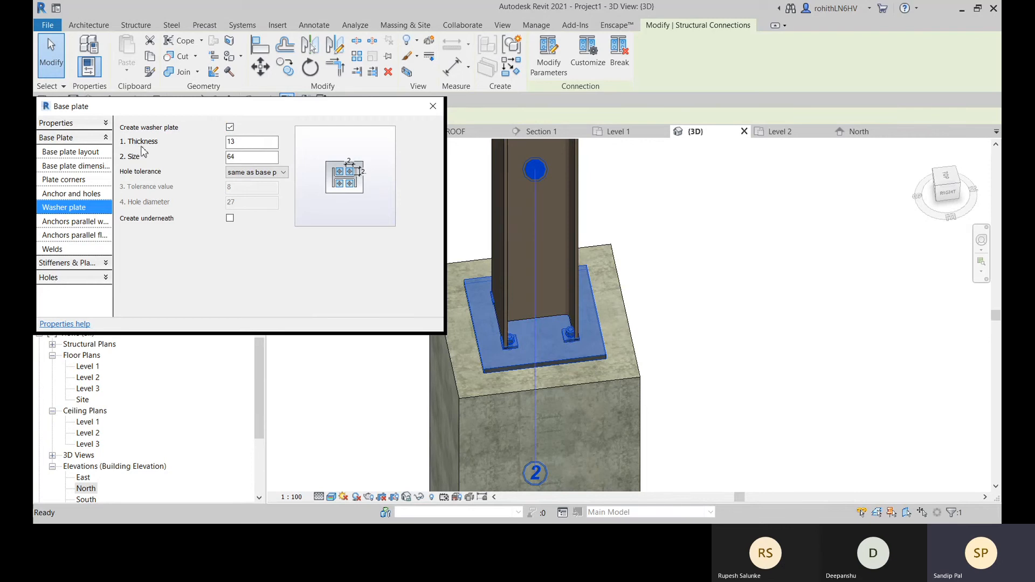
{"action": "left_click", "coordinate": [230, 128]}
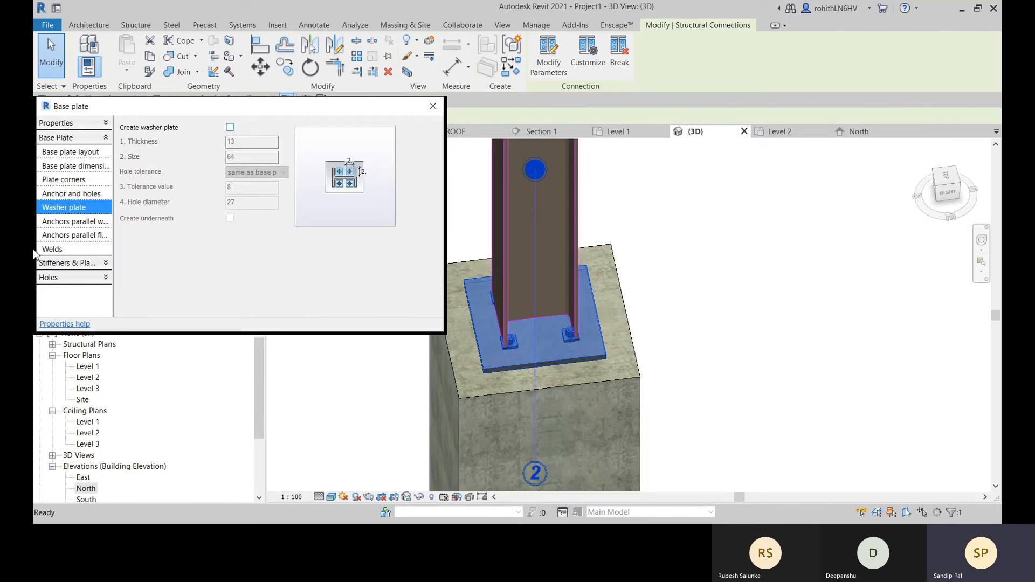
Step: Set the intermediate distance of the anchors parallel to the web to 175
{"action": "left_click", "coordinate": [63, 222]}
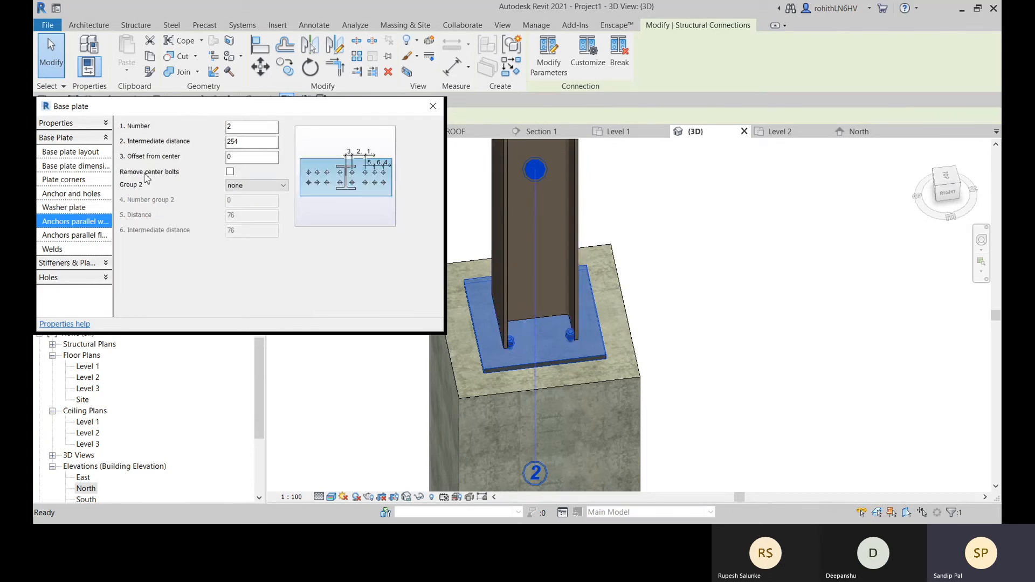
{"action": "left_click", "coordinate": [238, 129]}
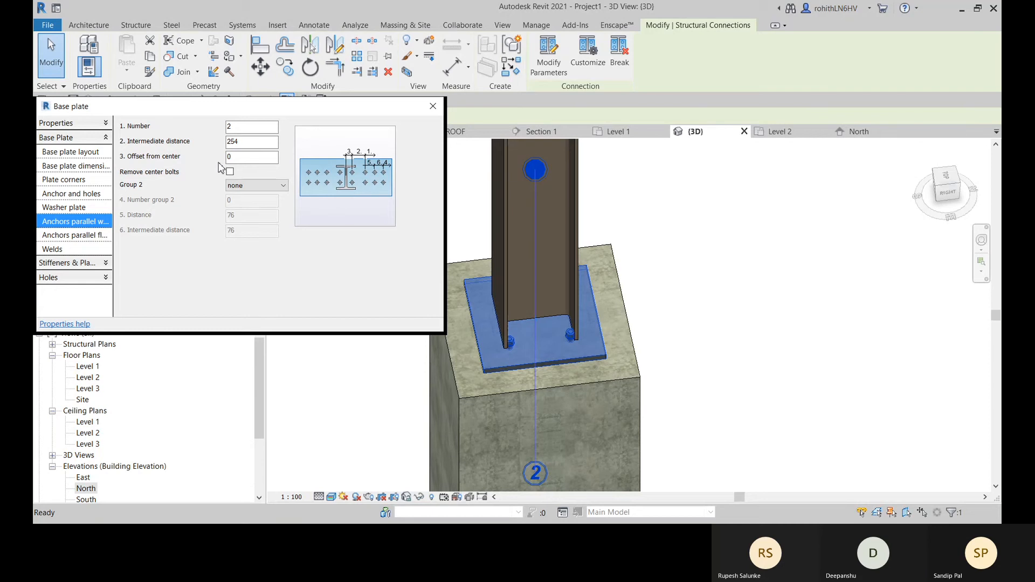
{"action": "double_click", "coordinate": [234, 141]}
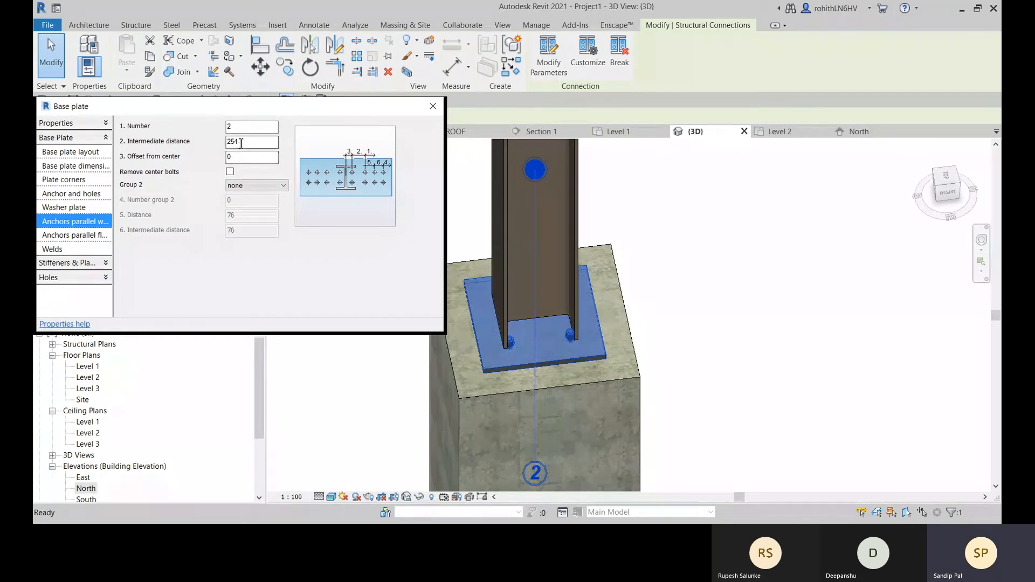
{"action": "type", "text": "175"}
{"action": "left_click", "coordinate": [263, 127]}
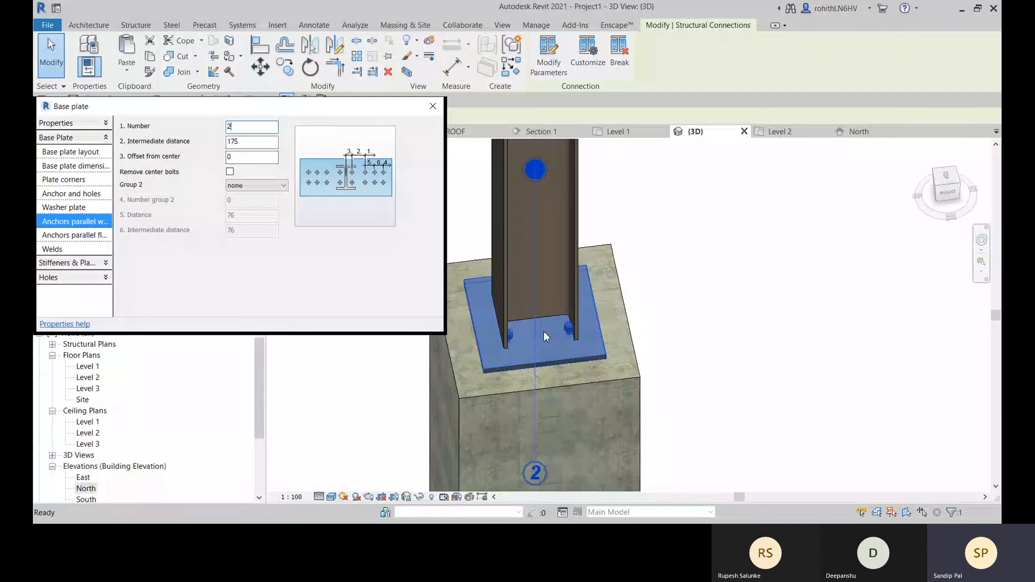
Step: Set the intermediate distance of the anchors parallel to the flange to 175
{"action": "left_click", "coordinate": [75, 236]}
{"action": "double_click", "coordinate": [249, 142]}
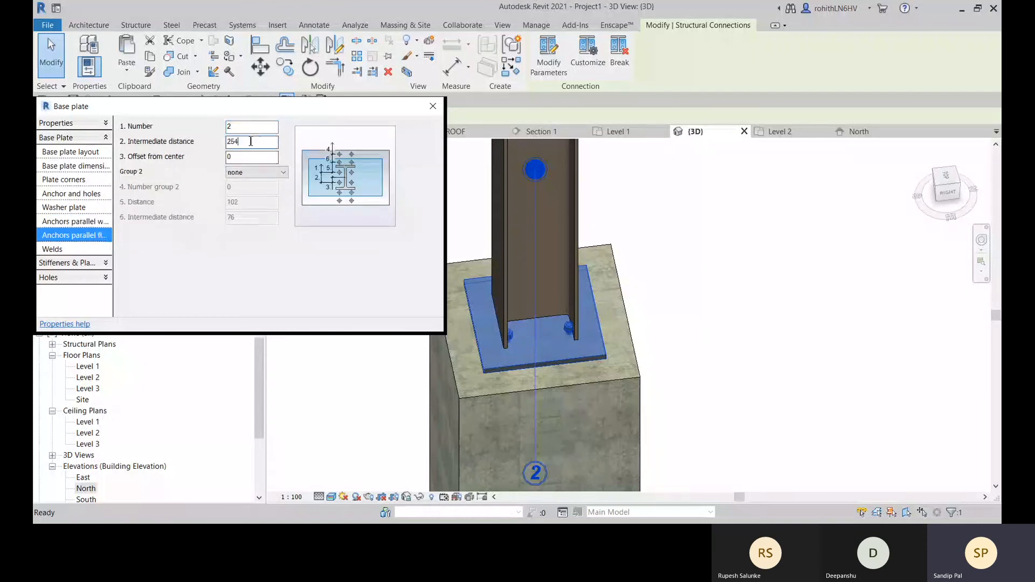
{"action": "type", "text": "175"}
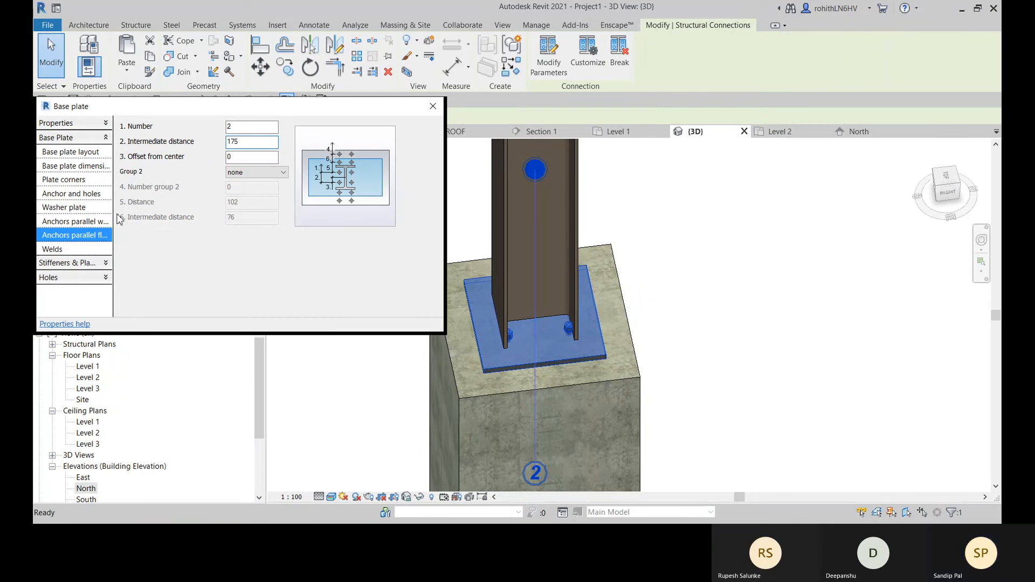
{"action": "left_click", "coordinate": [257, 127]}
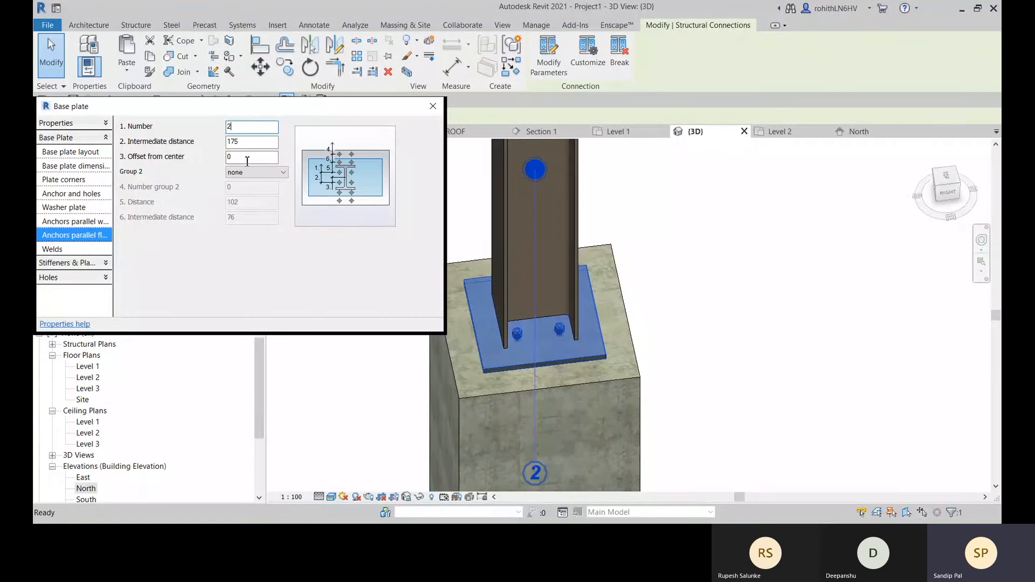
Step: Turn on punch marks for the base plate, and check the grout hole settings before closing the connection parameters
{"action": "left_click", "coordinate": [57, 262]}
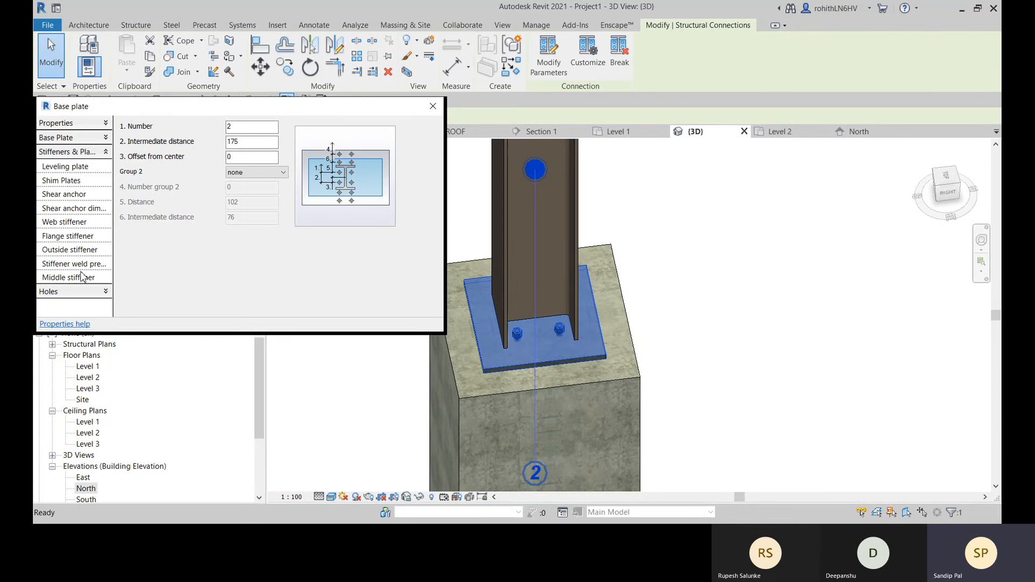
{"action": "left_click", "coordinate": [70, 292]}
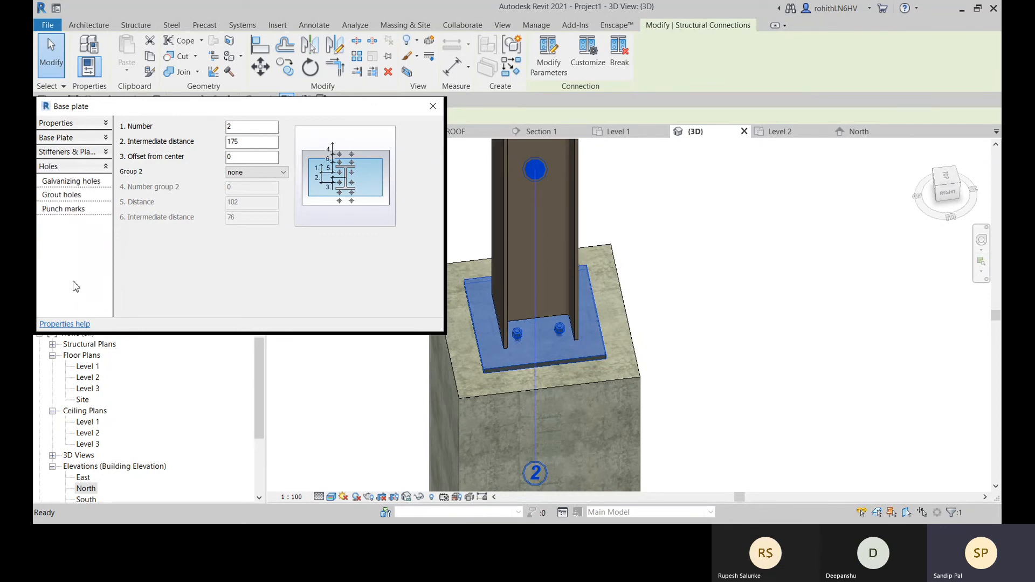
{"action": "left_click", "coordinate": [84, 211]}
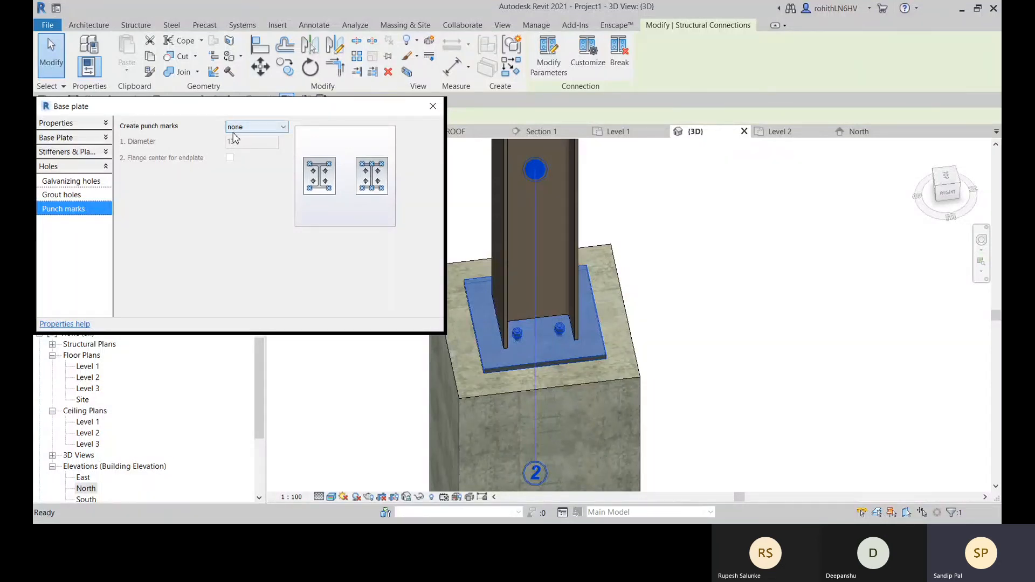
{"action": "left_click", "coordinate": [262, 133]}
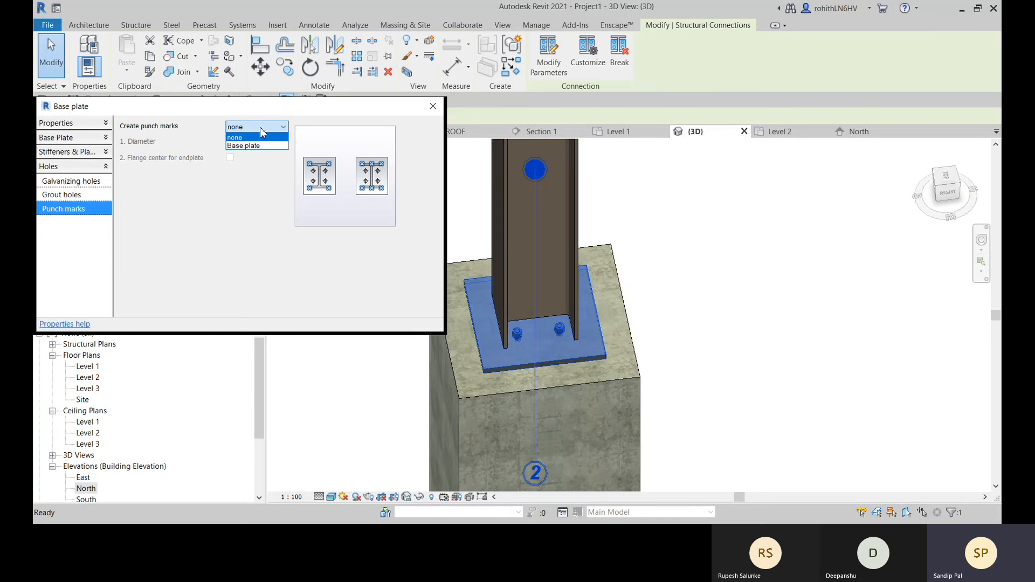
{"action": "left_click", "coordinate": [248, 146]}
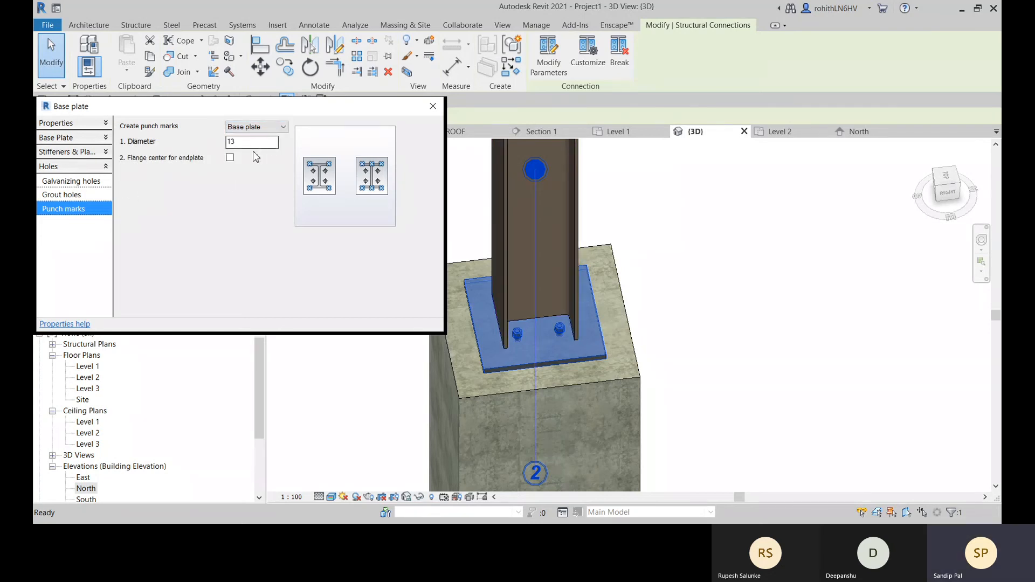
{"action": "left_click", "coordinate": [62, 196]}
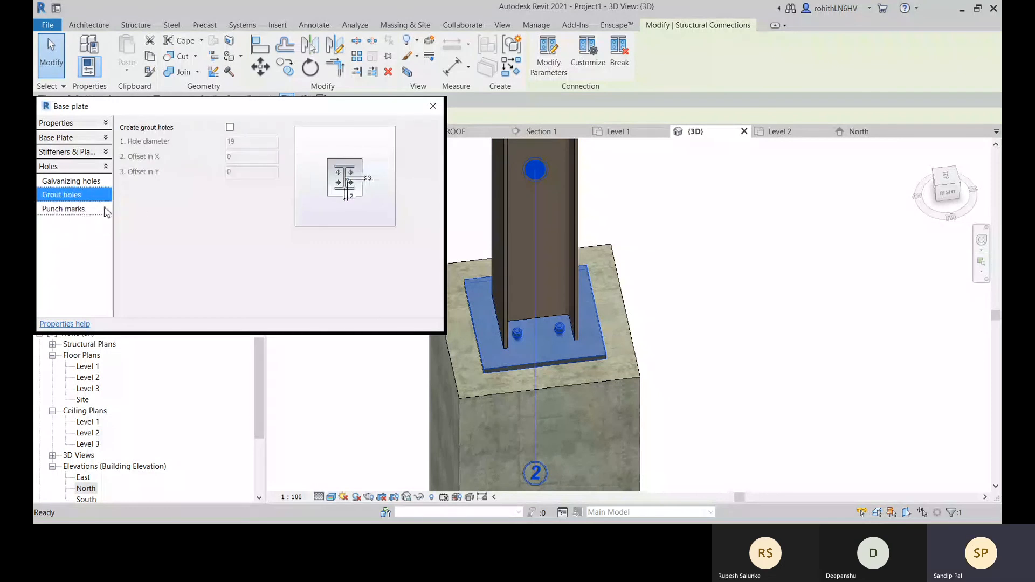
{"action": "left_click", "coordinate": [431, 108]}
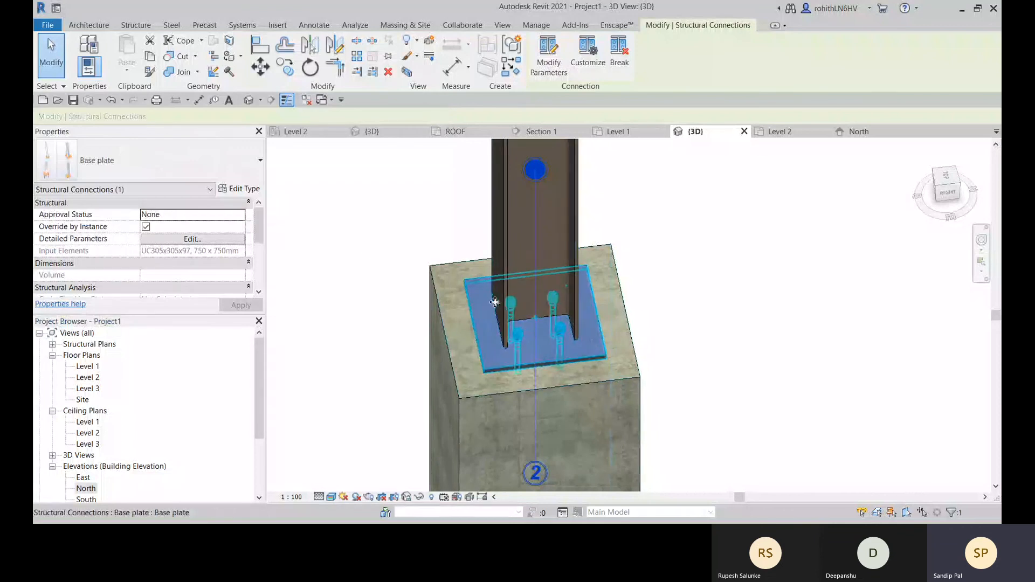
Step: Examine the base plate and its repositioned anchors around the steel column from several sides in 3D
{"action": "middle_click_drag", "start_coordinate": [596, 341], "coordinate": [391, 351], "text": "shift"}
{"action": "scroll", "coordinate": [535, 353], "scroll_direction": "up", "scroll_amount": 5}
{"action": "scroll", "coordinate": [535, 353], "scroll_direction": "up", "scroll_amount": 8}
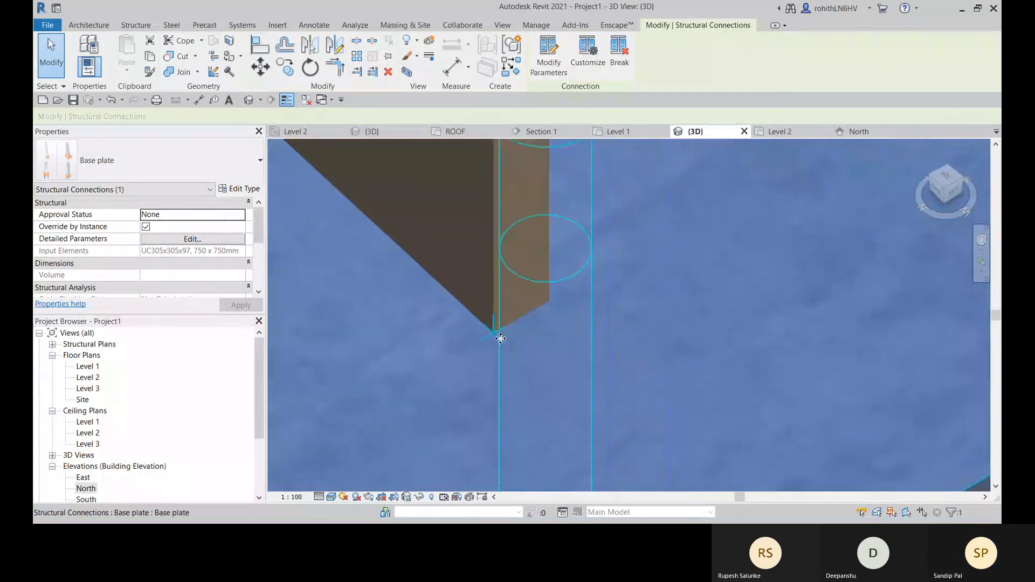
{"action": "scroll", "coordinate": [507, 344], "scroll_direction": "down", "scroll_amount": 5}
{"action": "scroll", "coordinate": [522, 356], "scroll_direction": "down", "scroll_amount": 5}
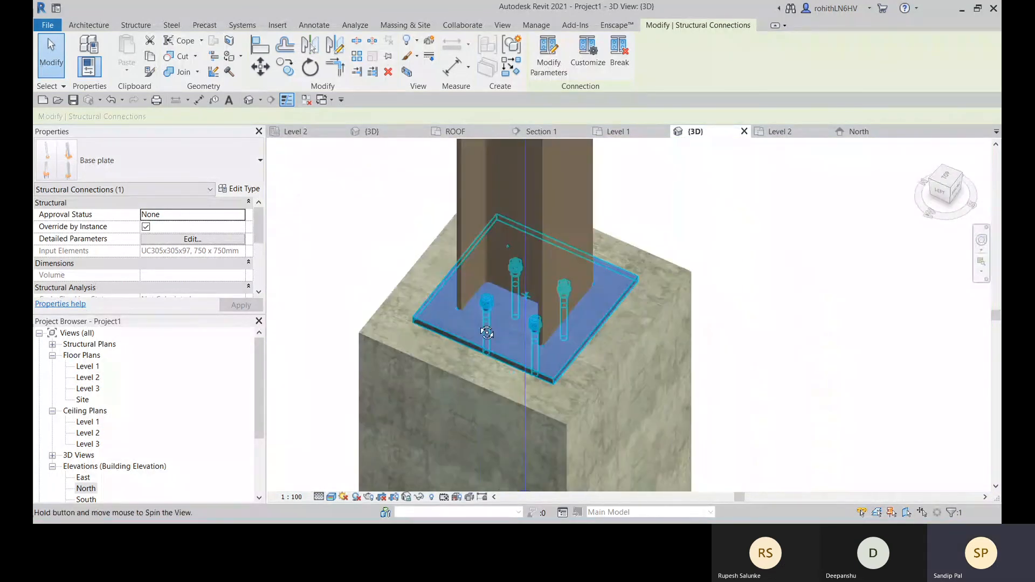
{"action": "middle_click_drag", "start_coordinate": [508, 325], "coordinate": [766, 208], "text": "shift"}
{"action": "left_click", "coordinate": [778, 200]}
{"action": "middle_click_drag", "start_coordinate": [557, 250], "coordinate": [513, 328], "text": "shift"}
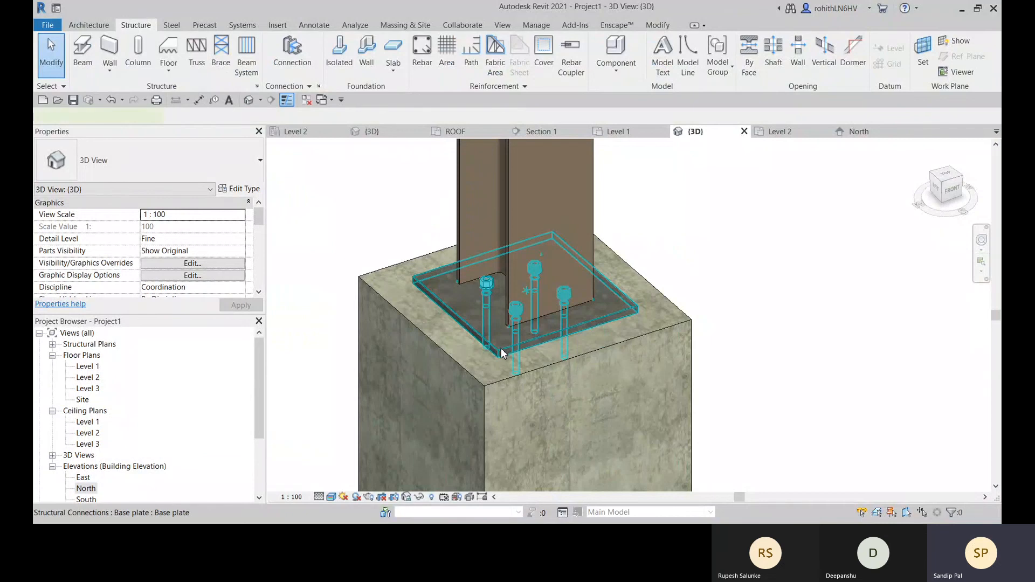
Step: Reopen the base plate connection's detailed parameters to check the plate layout, and close them without changes
{"action": "left_click", "coordinate": [502, 353]}
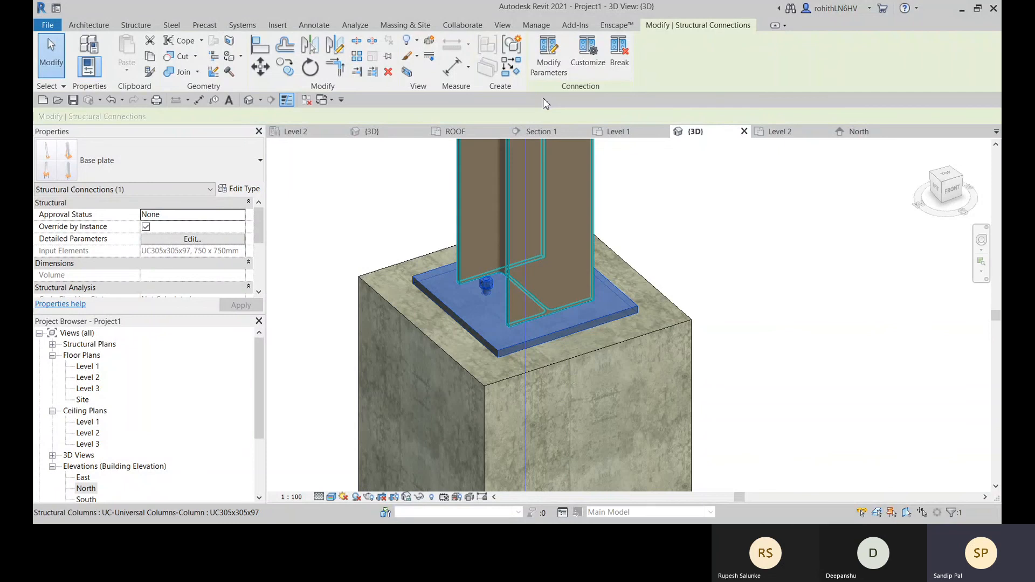
{"action": "left_click", "coordinate": [161, 244]}
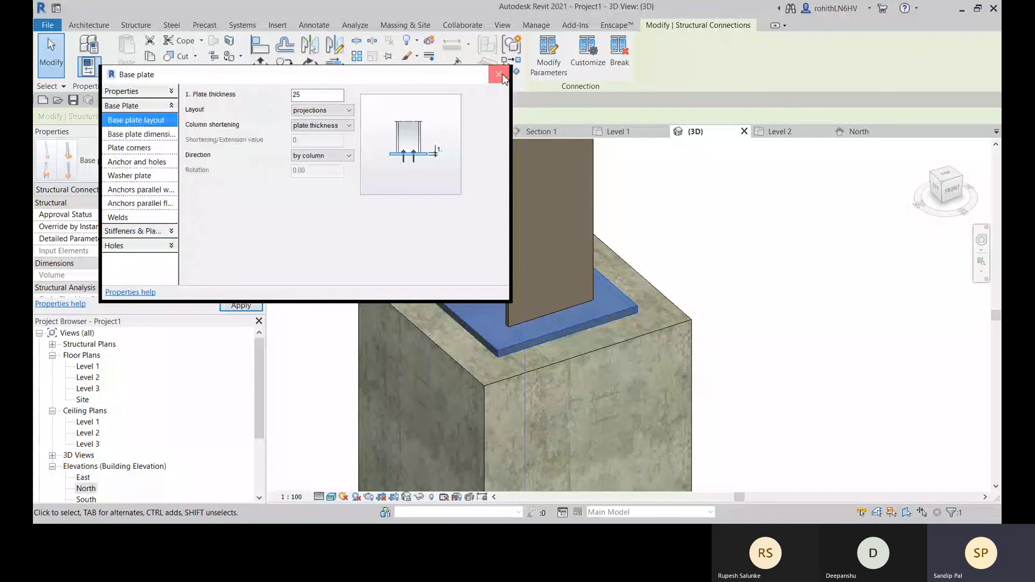
{"action": "left_click", "coordinate": [498, 74]}
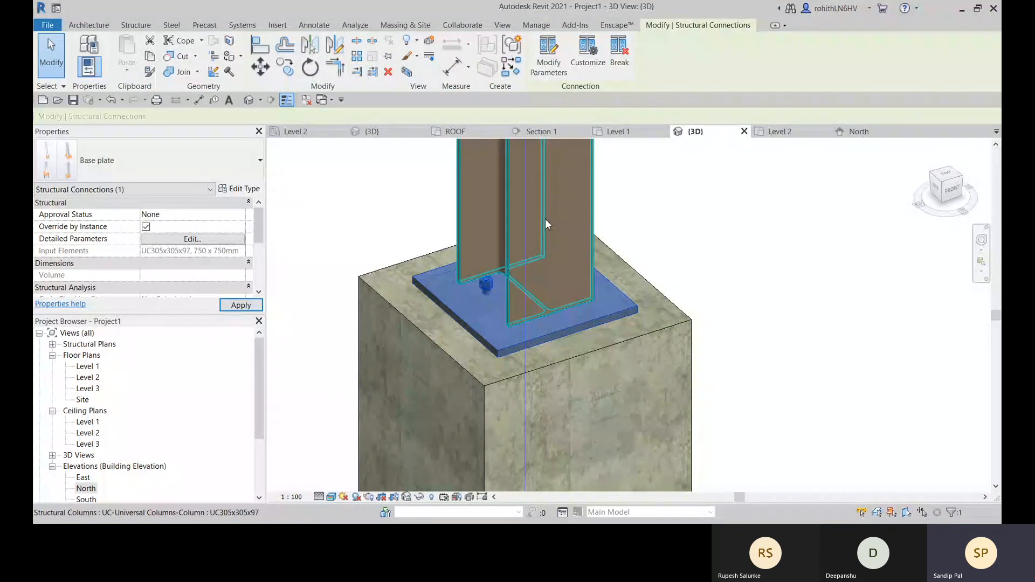